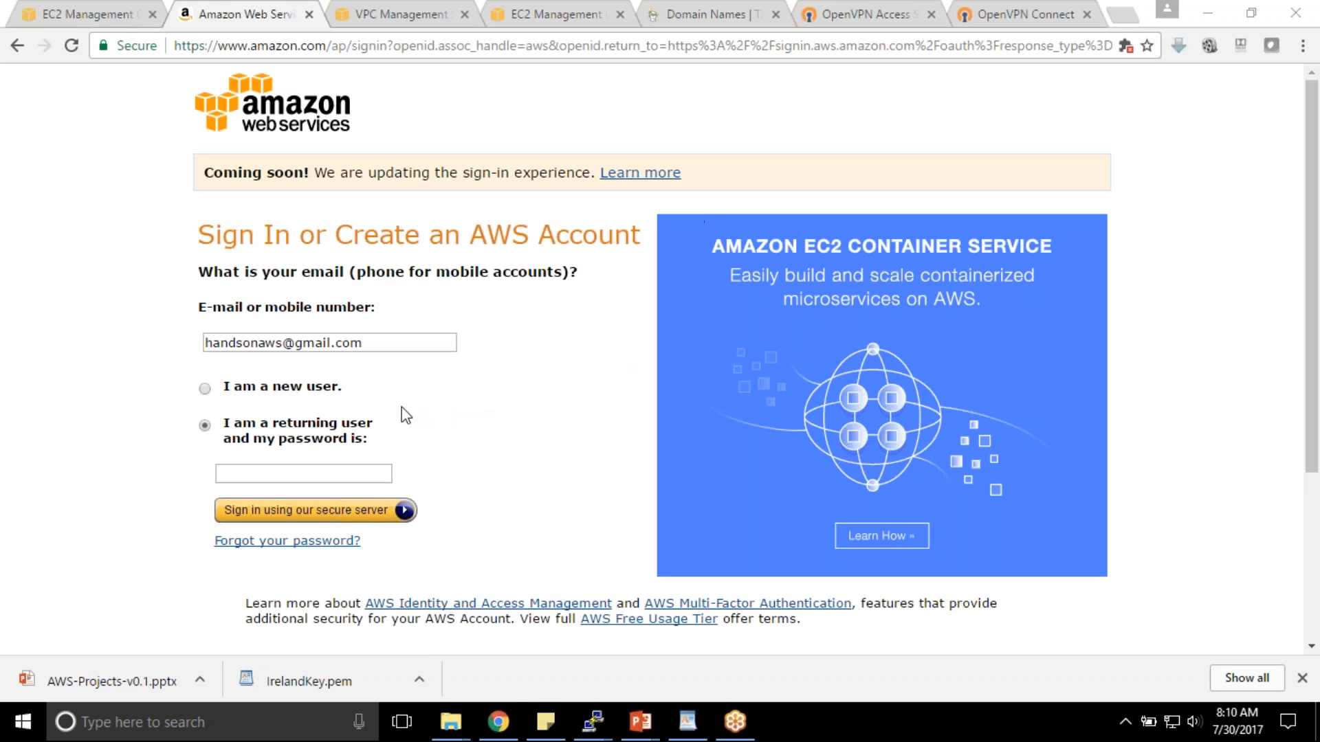
- Sign back in to the AWS account by entering the account password
click(322, 475)
text(•)
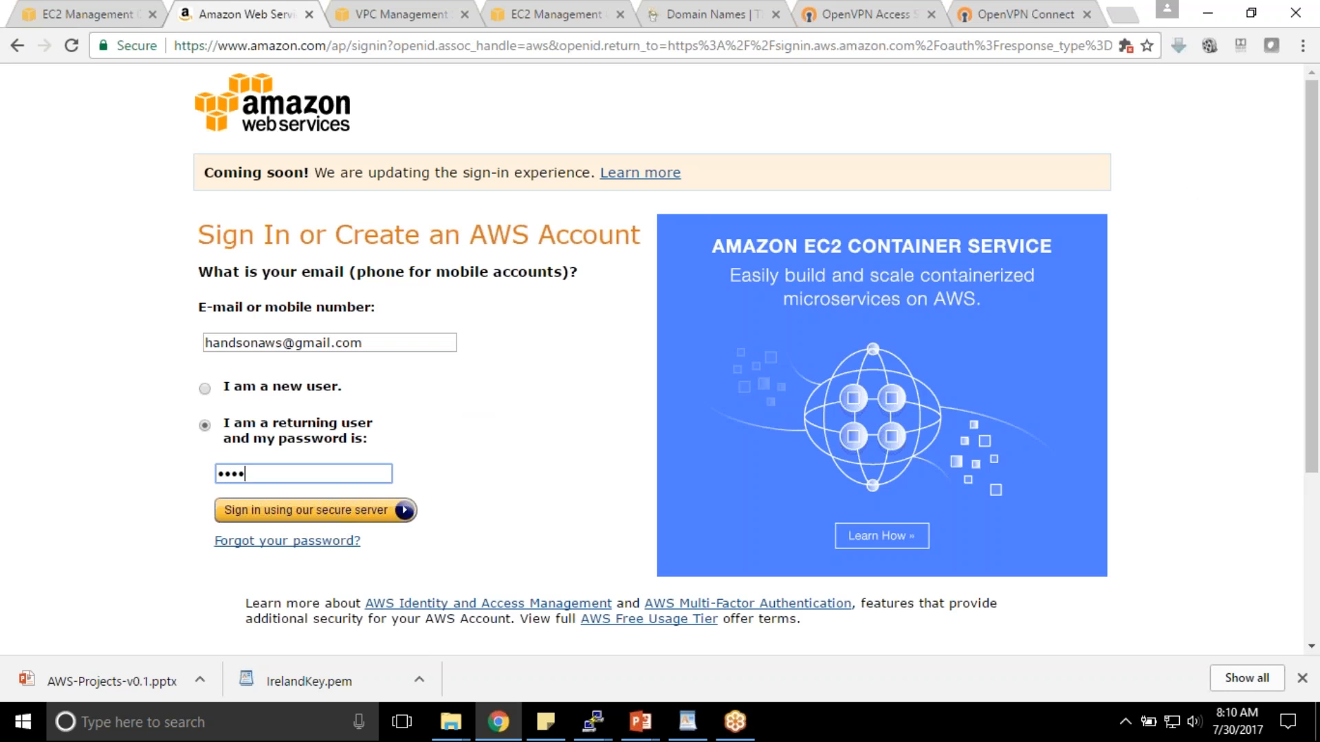
key(Return)
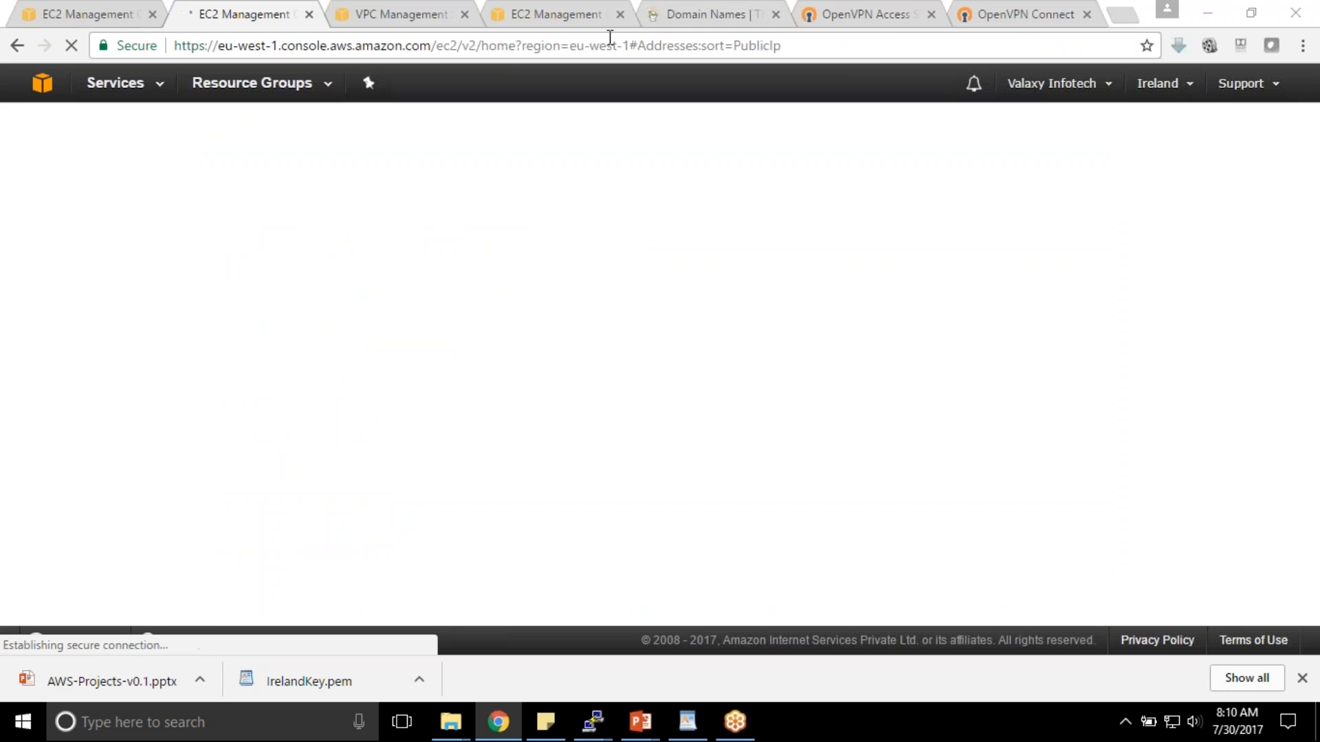
- Close the OpenVPN tabs and associate Elastic IP 54.229.155.193 with the WebServer01 instance
click(931, 13)
click(931, 13)
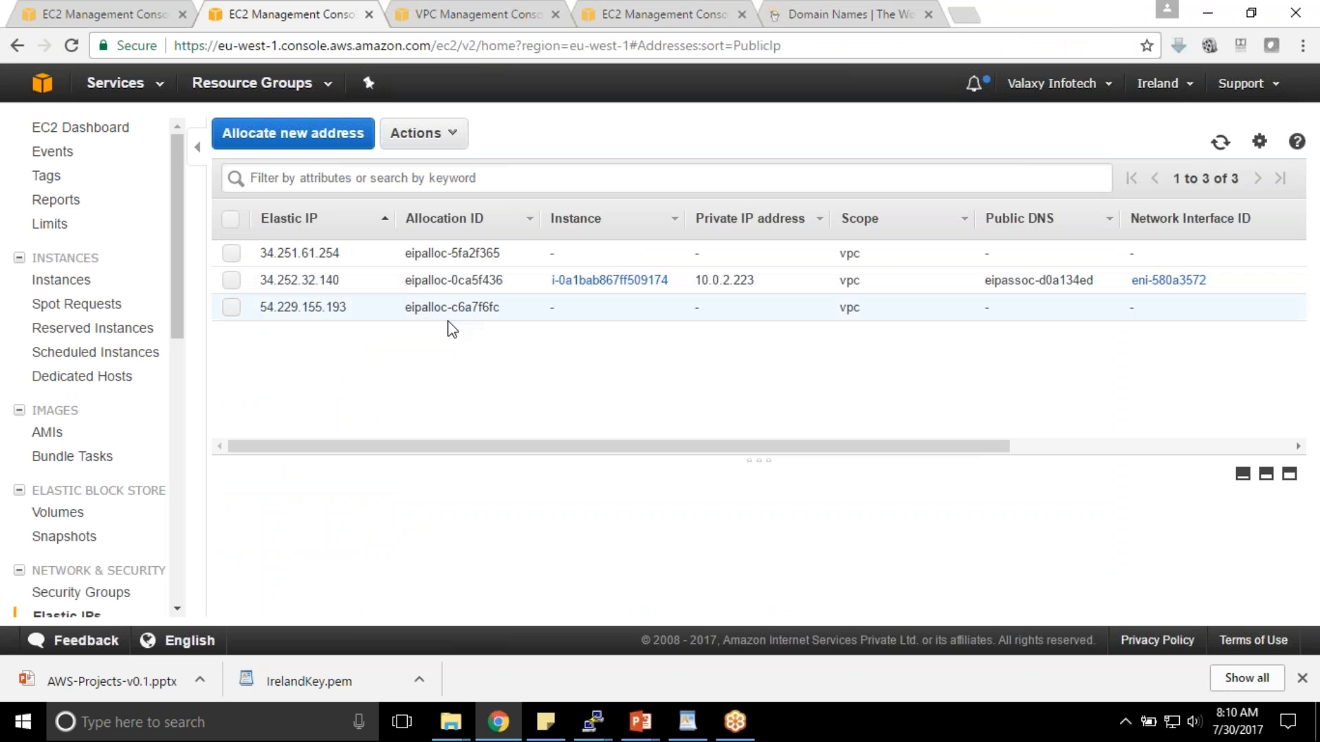
click(254, 307)
click(440, 135)
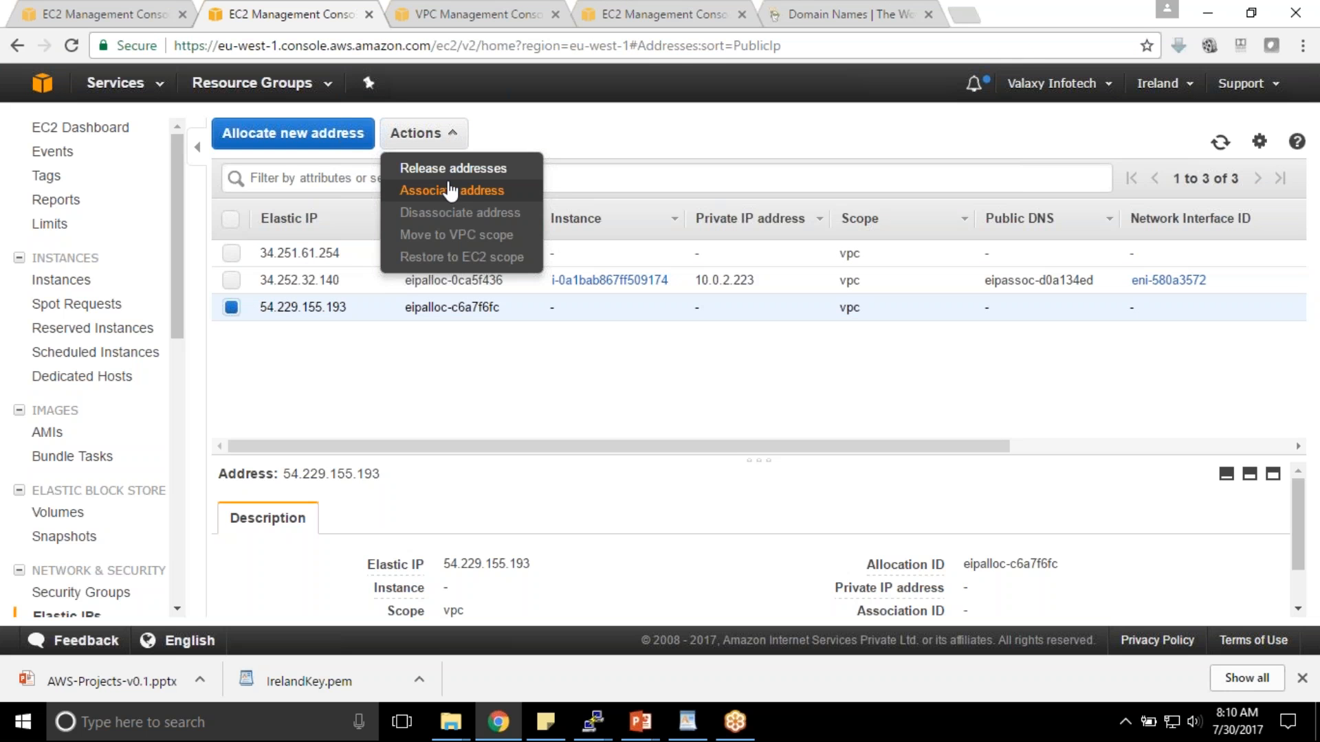
click(450, 190)
click(464, 336)
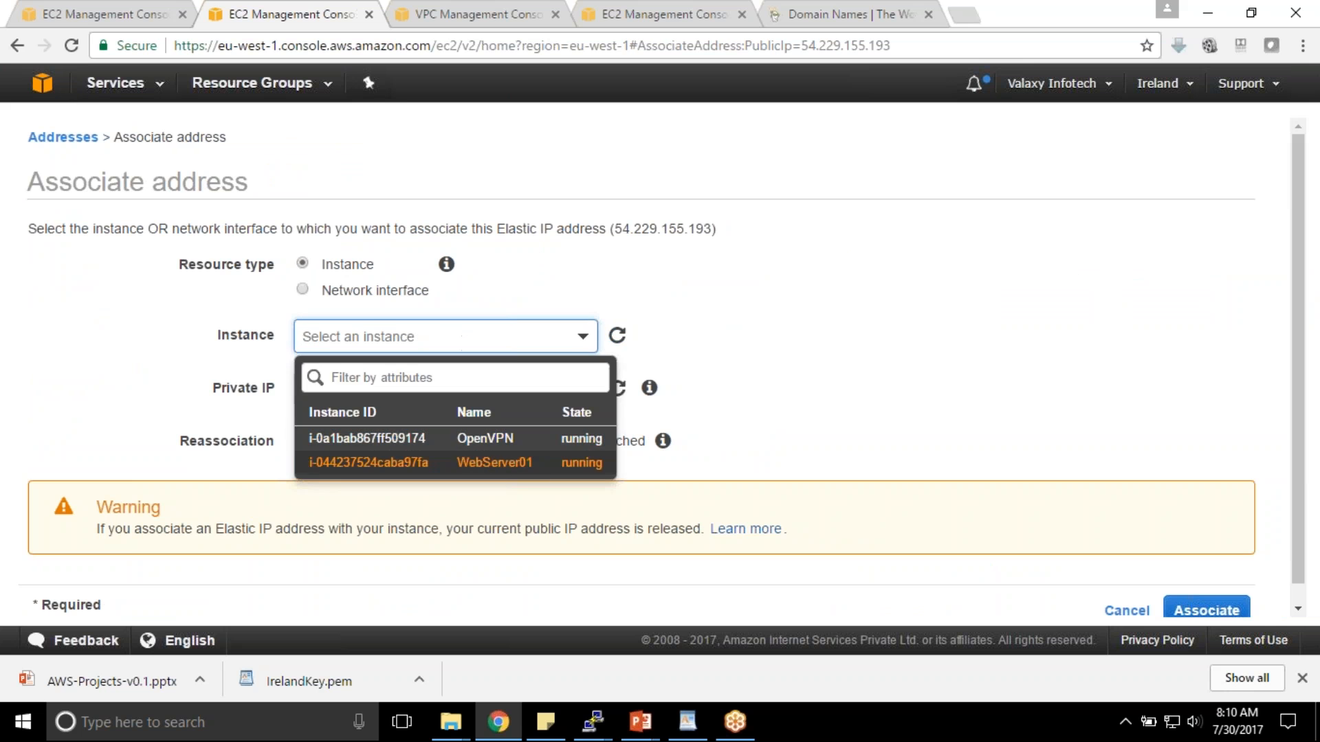
click(479, 464)
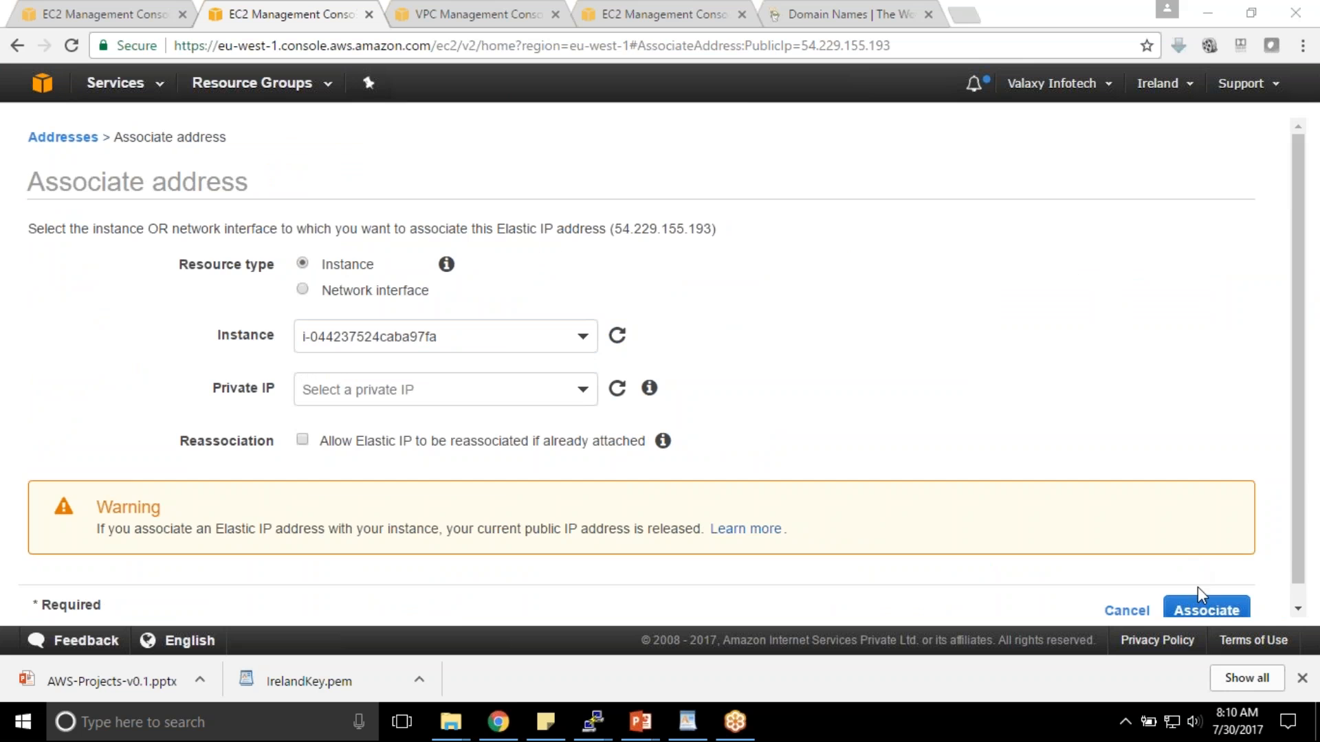
click(1207, 608)
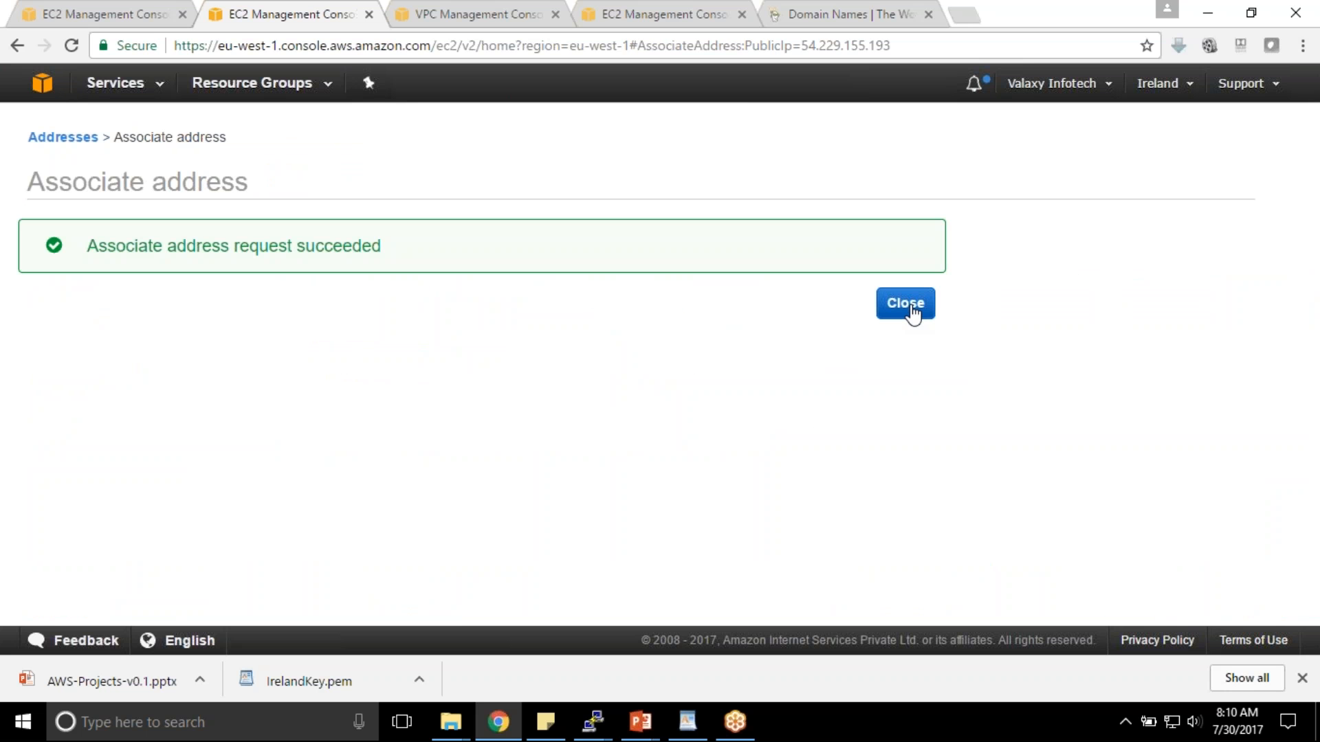
click(911, 306)
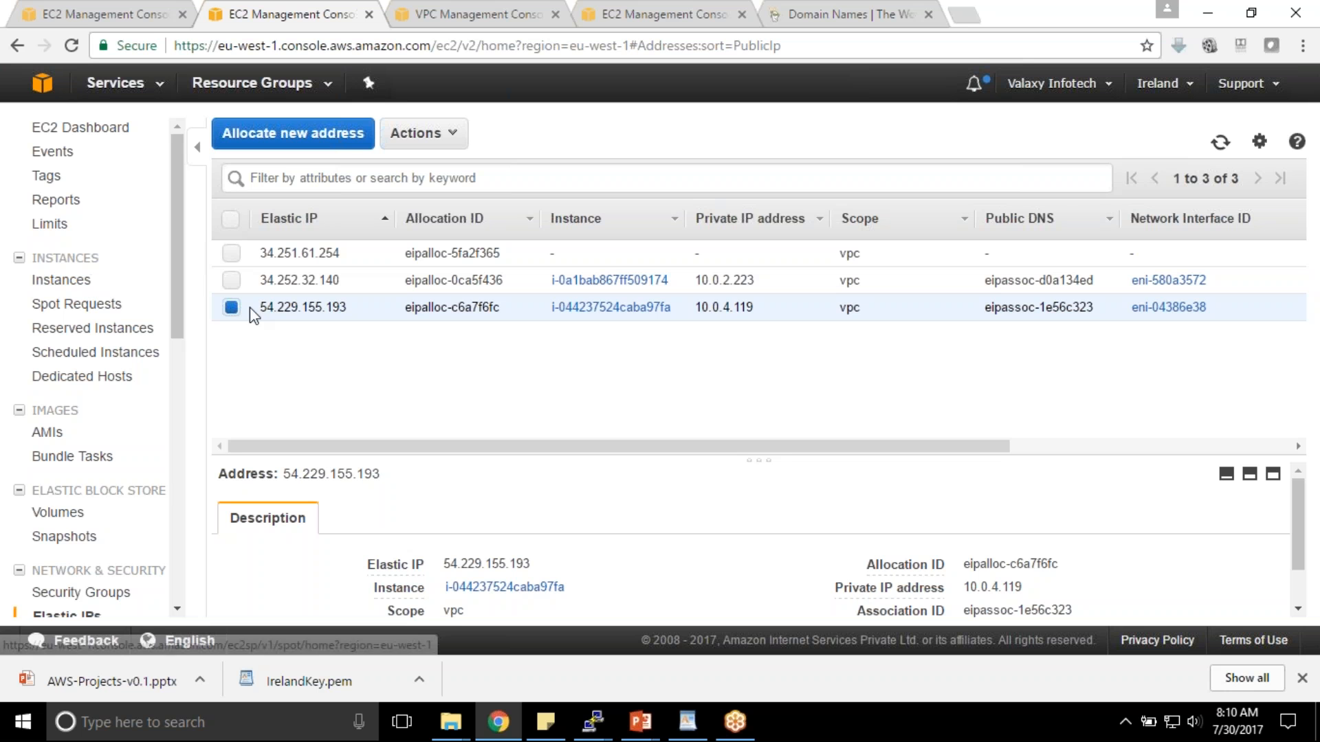
drag(255, 307, 344, 303)
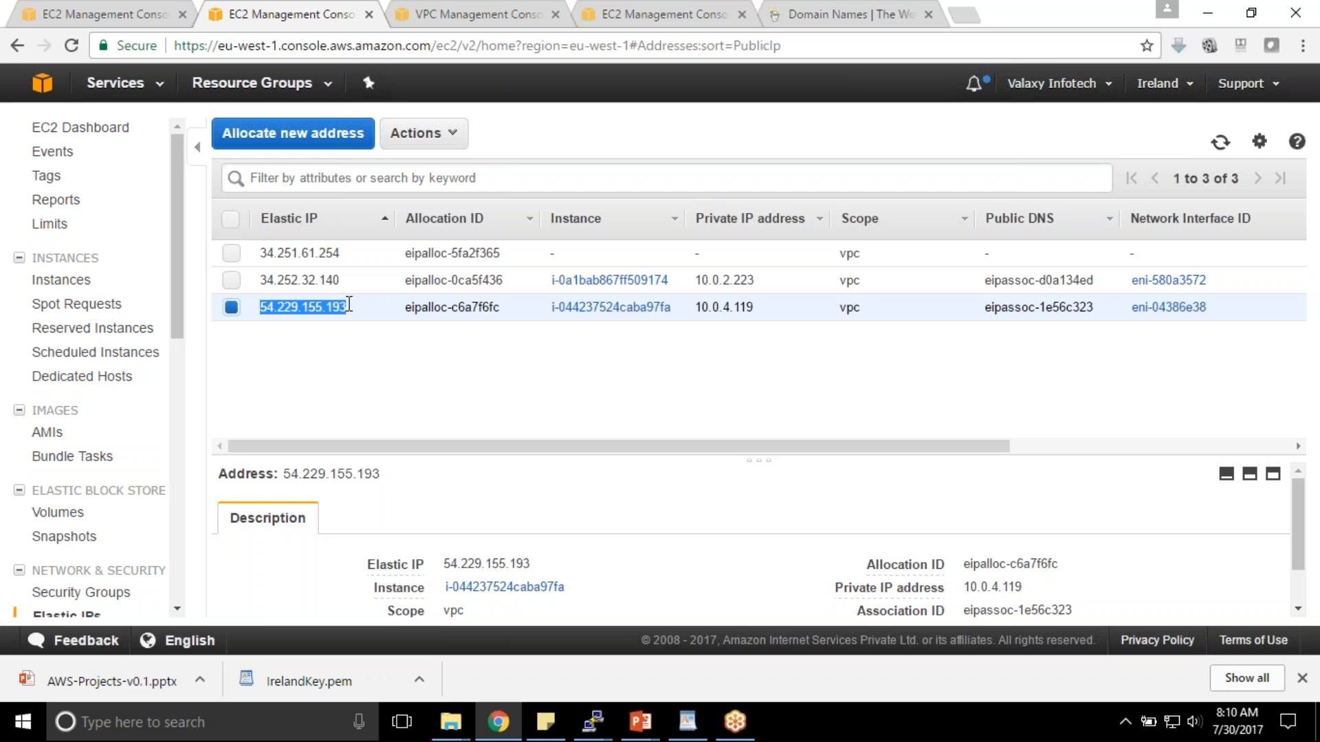
- Select WebServer01 and bring up its WebSG security group's inbound rules
click(80, 281)
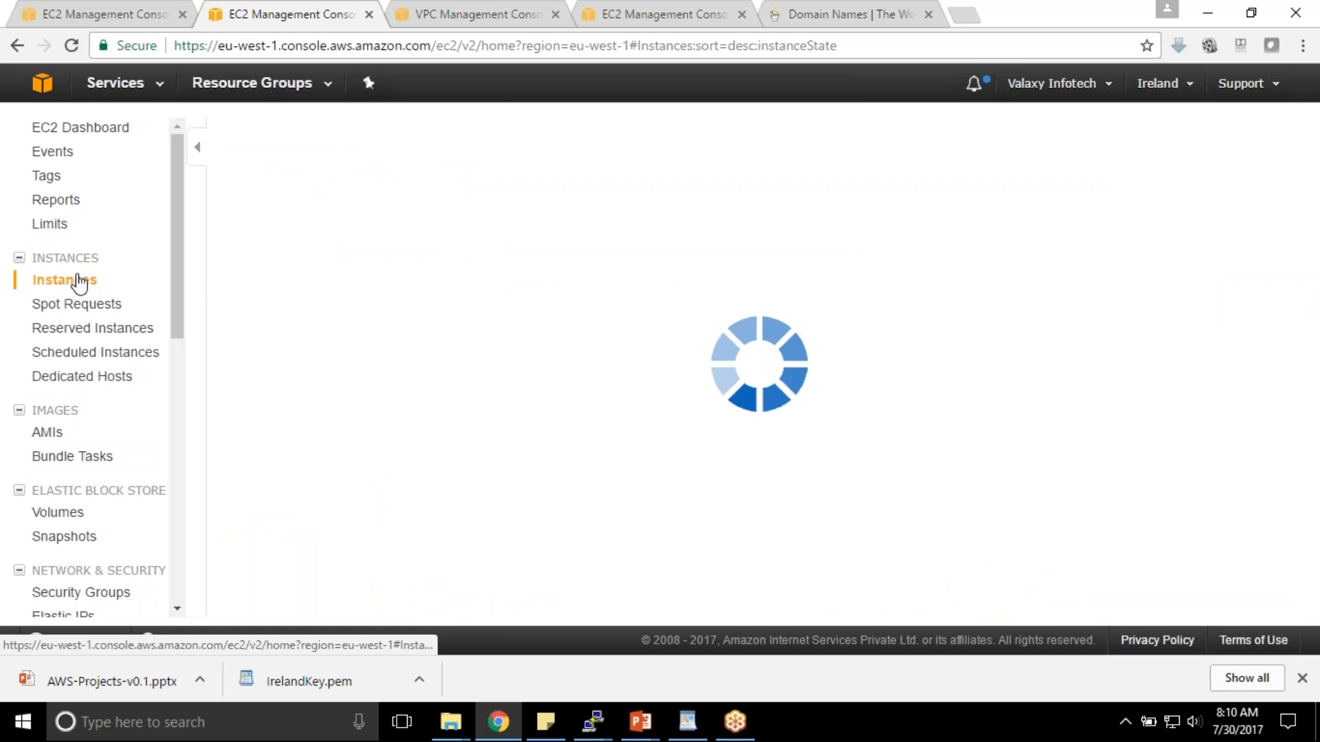
click(233, 255)
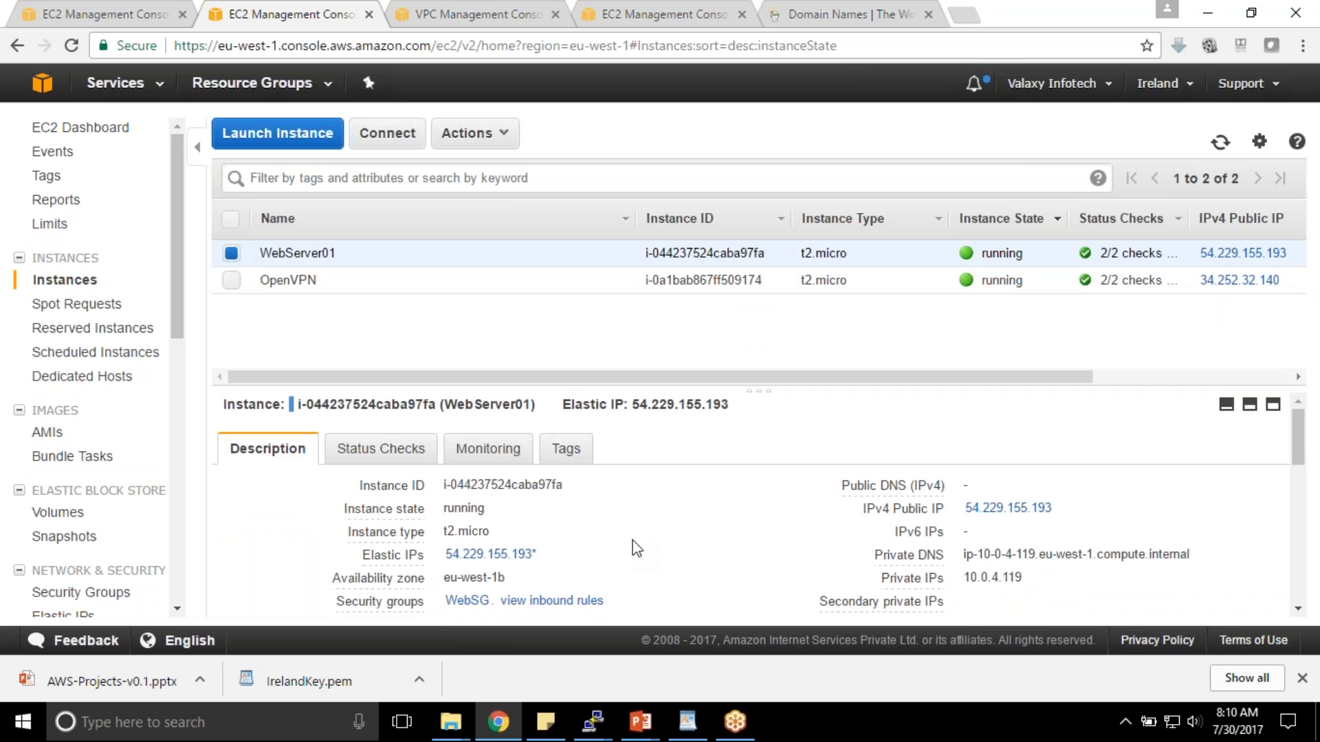
scroll(473, 502, down, 1)
click(468, 505)
drag(733, 292, 728, 335)
click(358, 394)
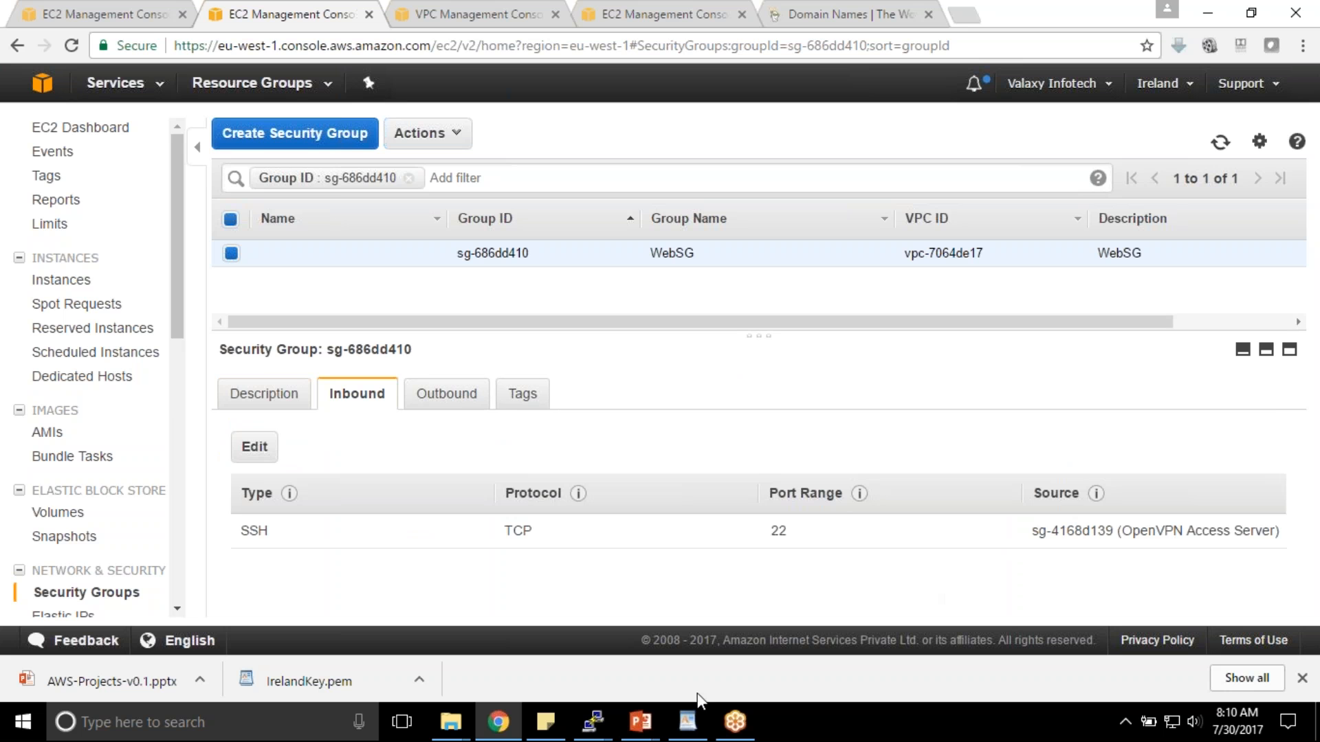
- Add a new SSH inbound rule to WebSG, clearing a mistakenly pasted source
click(255, 447)
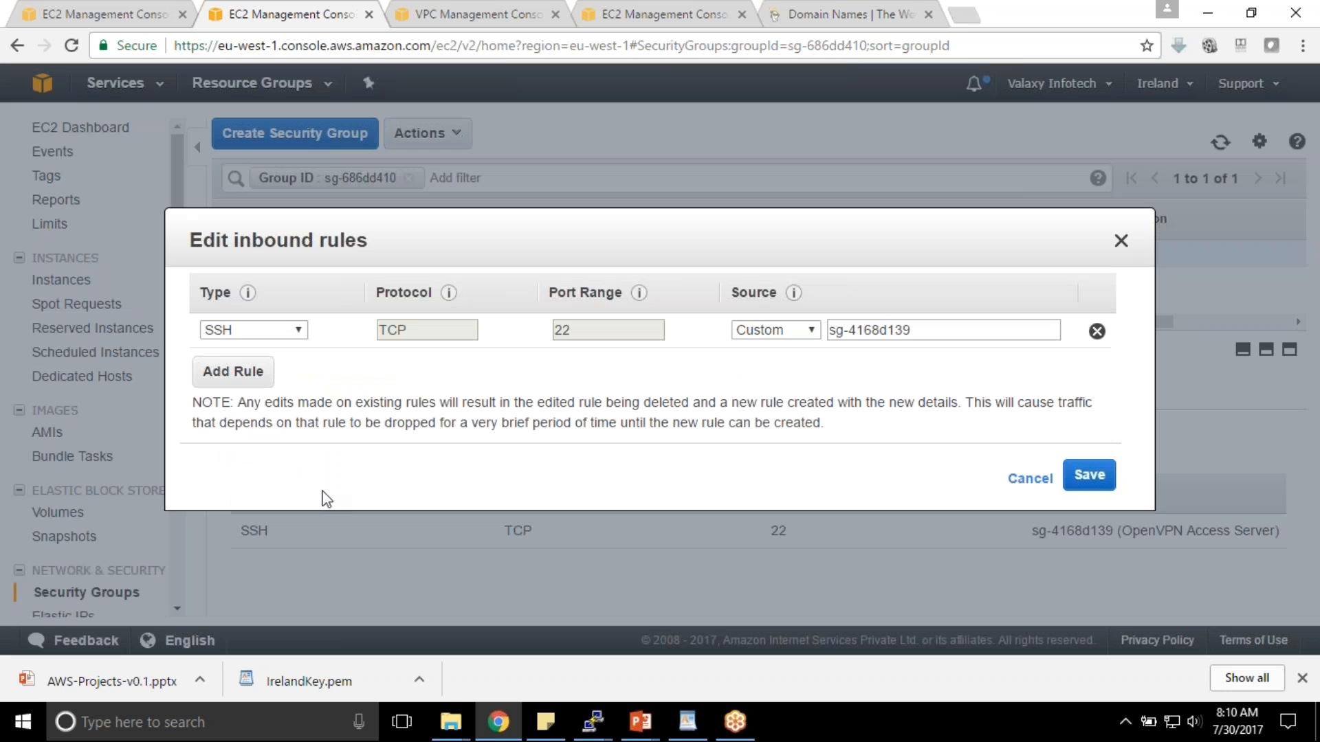
click(234, 372)
click(287, 364)
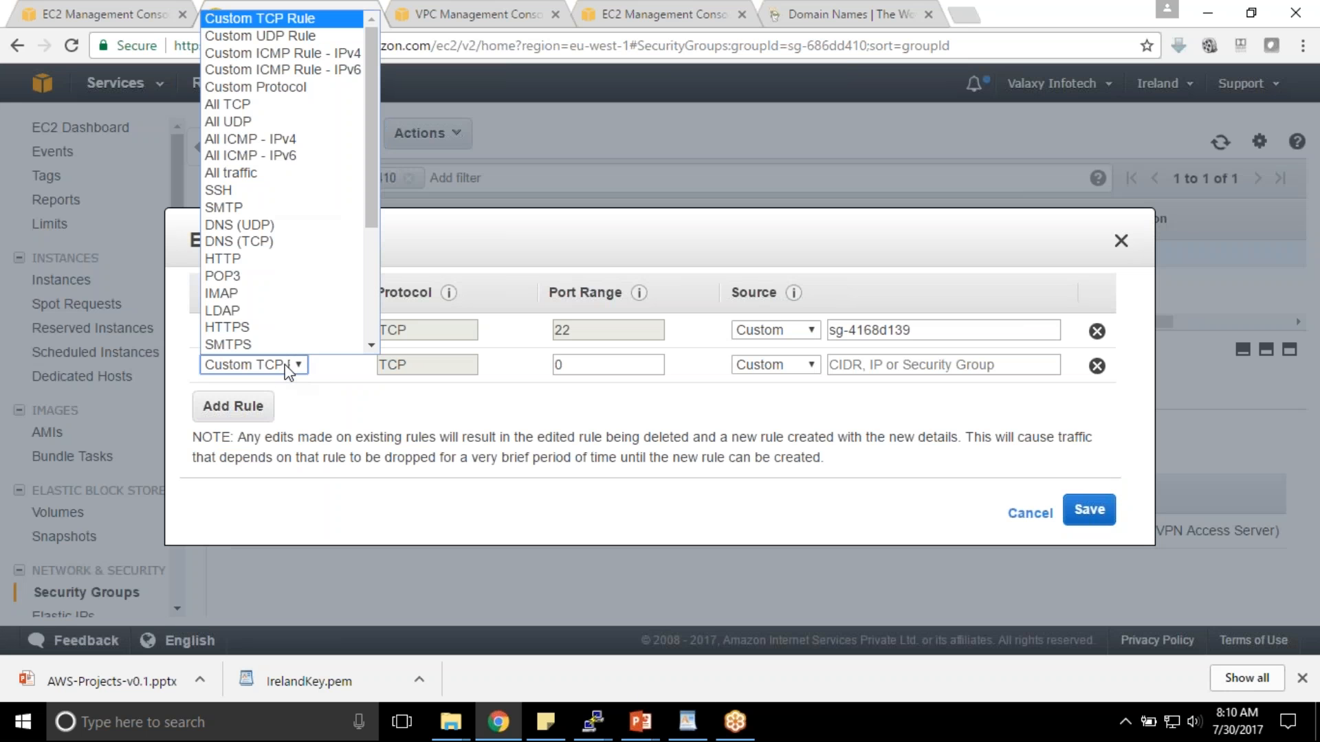
click(260, 195)
click(878, 366)
text(54.229.155.193)
key(ctrl+a)
key(BackSpace)
click(794, 367)
click(778, 419)
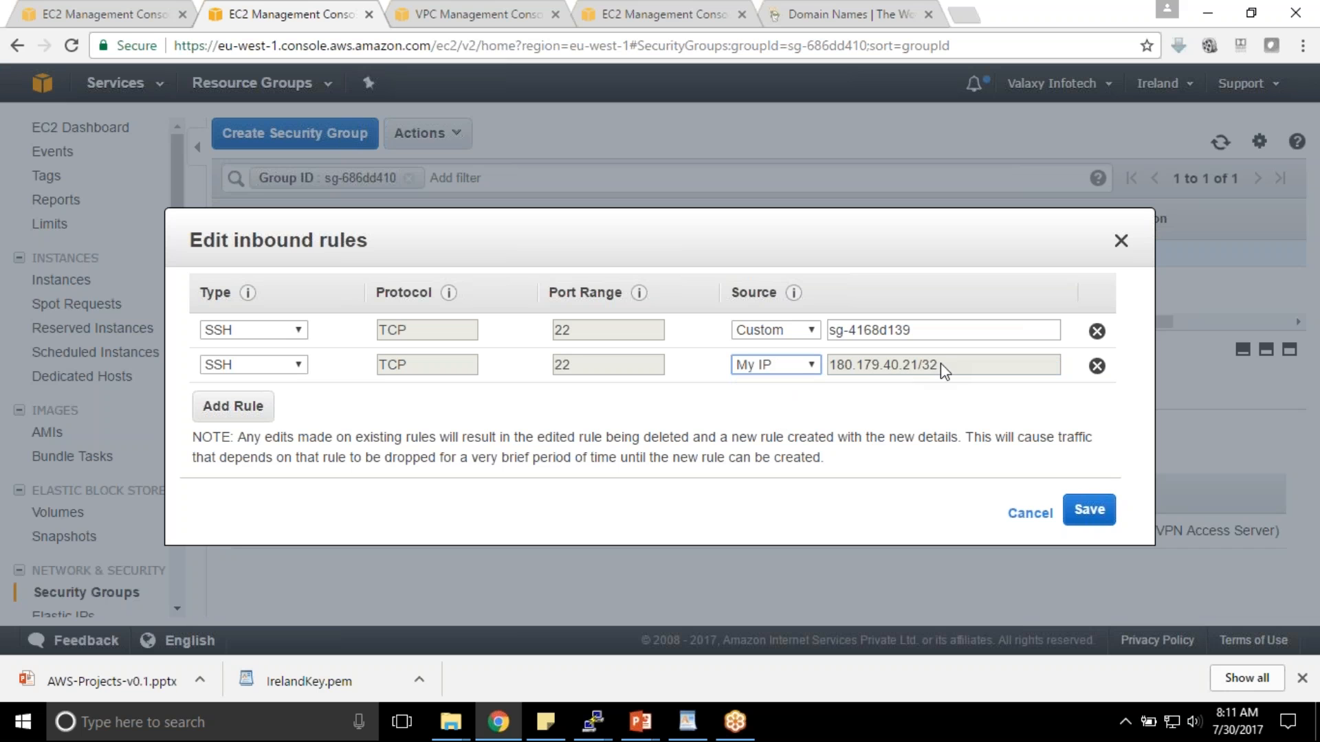
triple_click(941, 363)
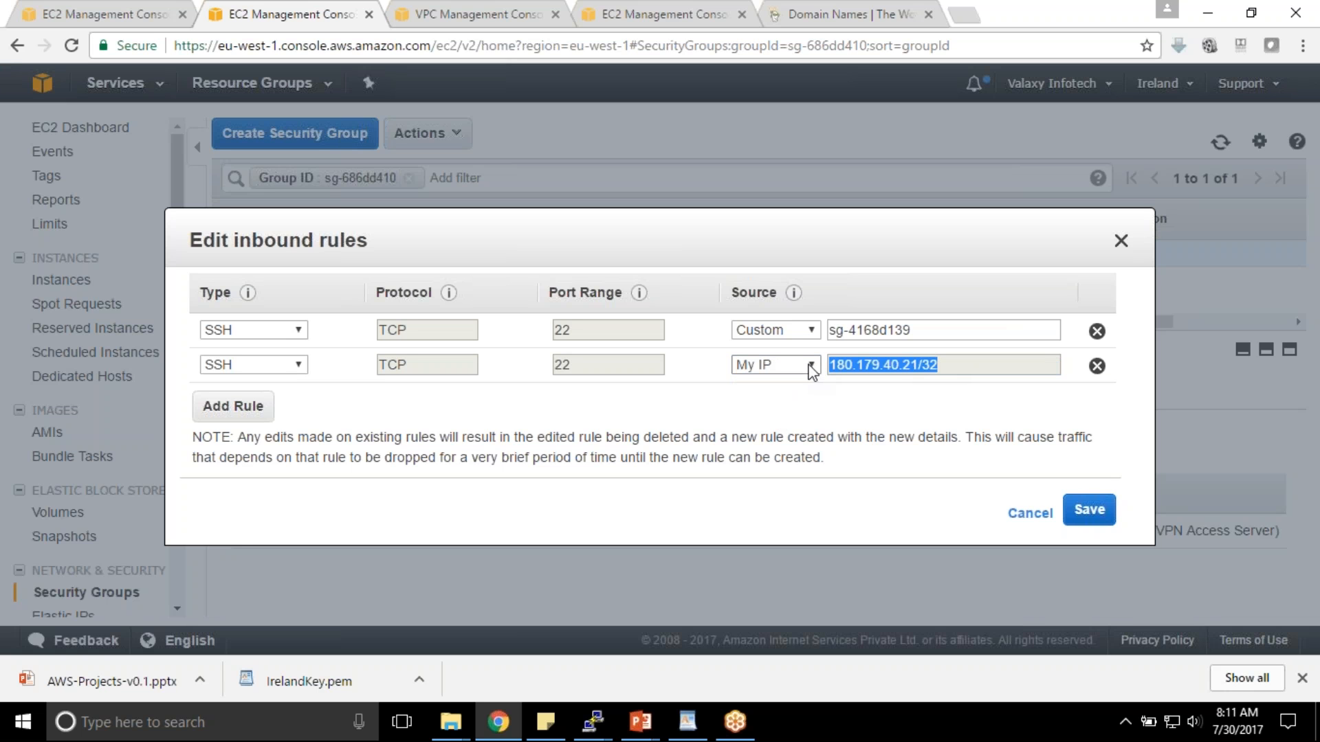
click(876, 388)
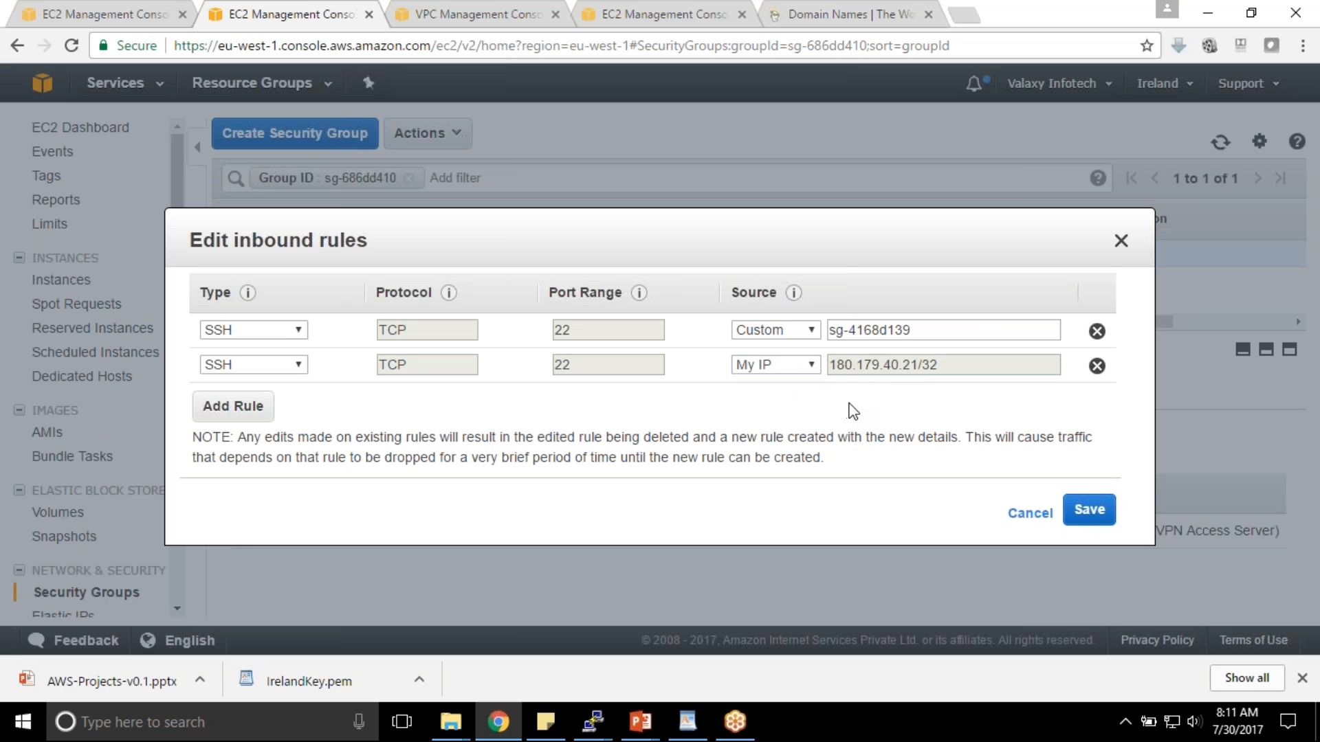
drag(942, 371, 822, 377)
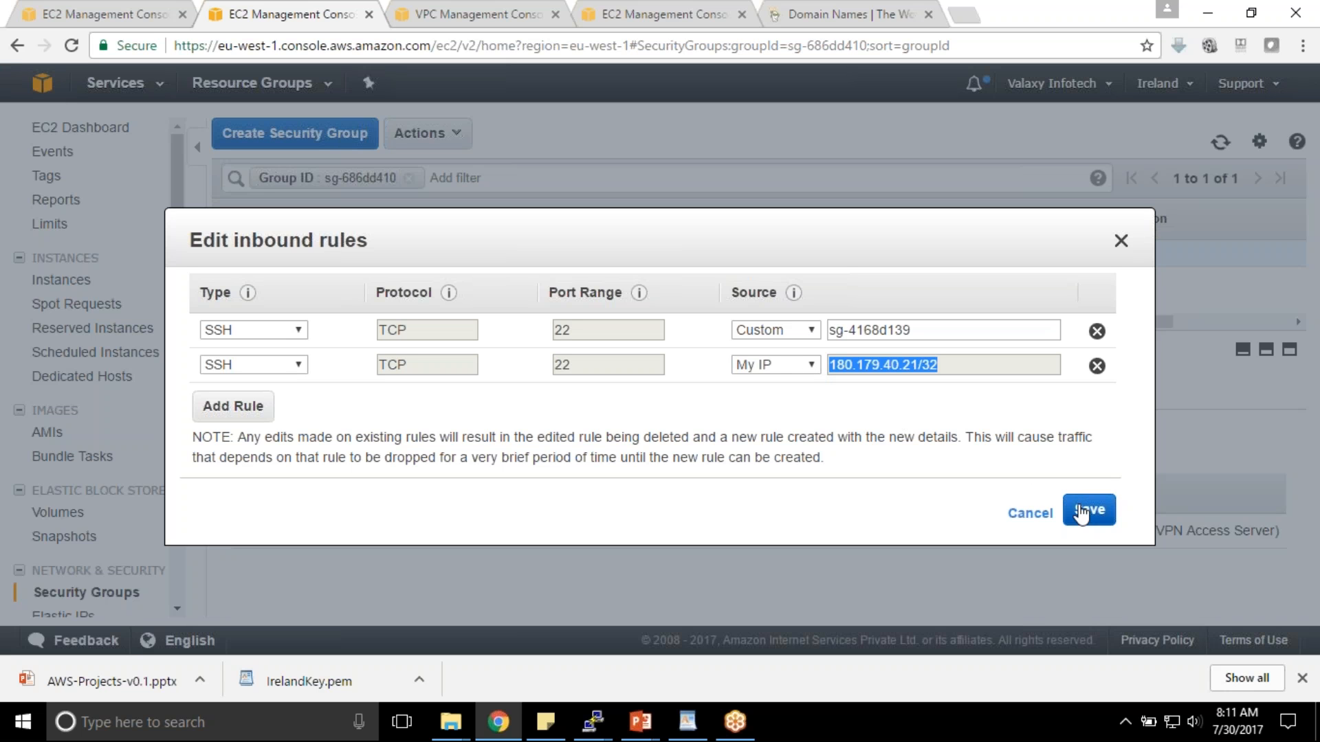
click(953, 384)
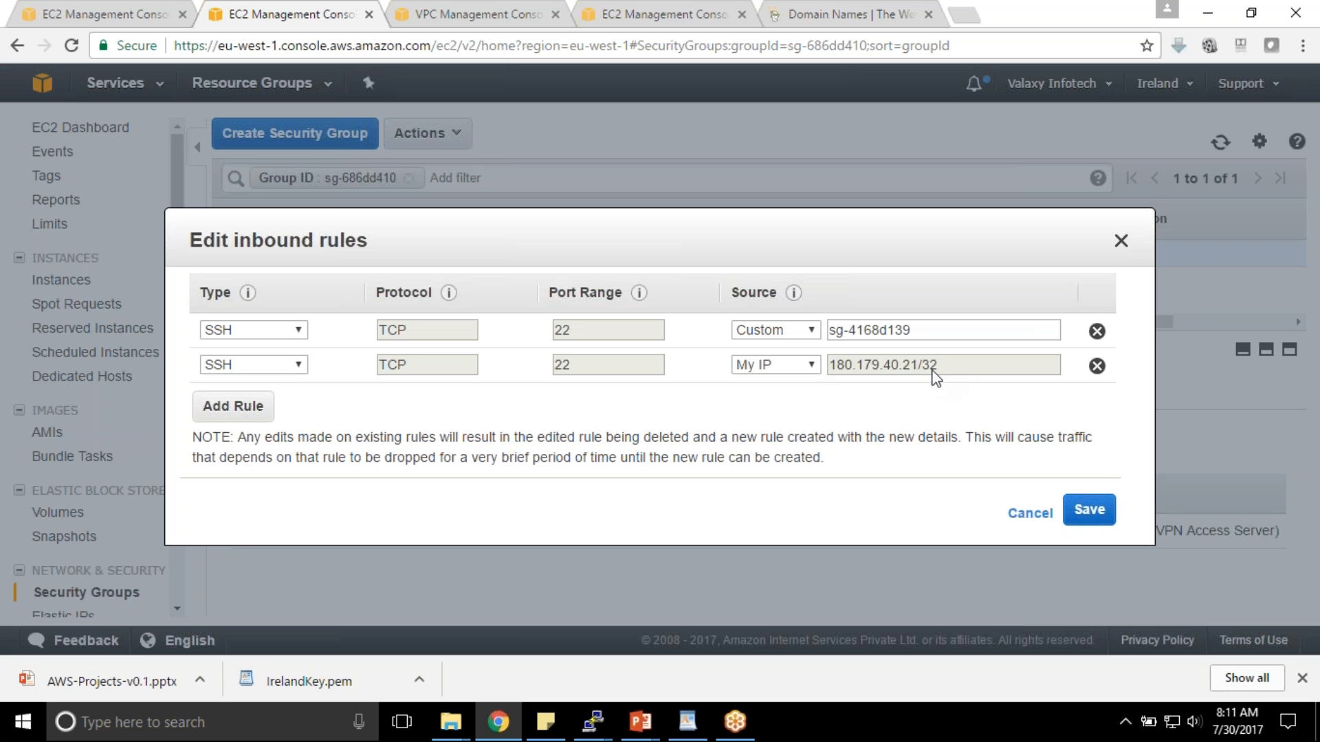
click(1086, 509)
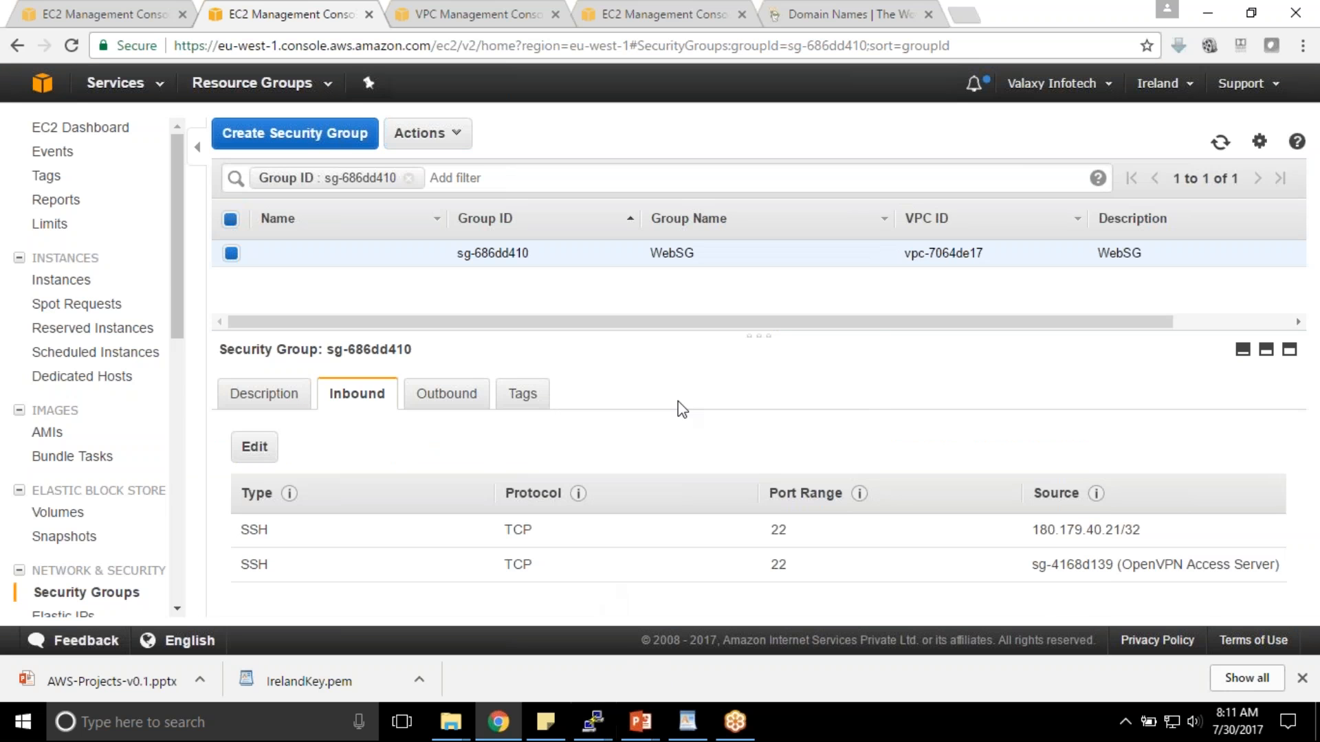
- Back in Instances, select WebServer01's Elastic IP 54.229.155.193 for copying
click(68, 281)
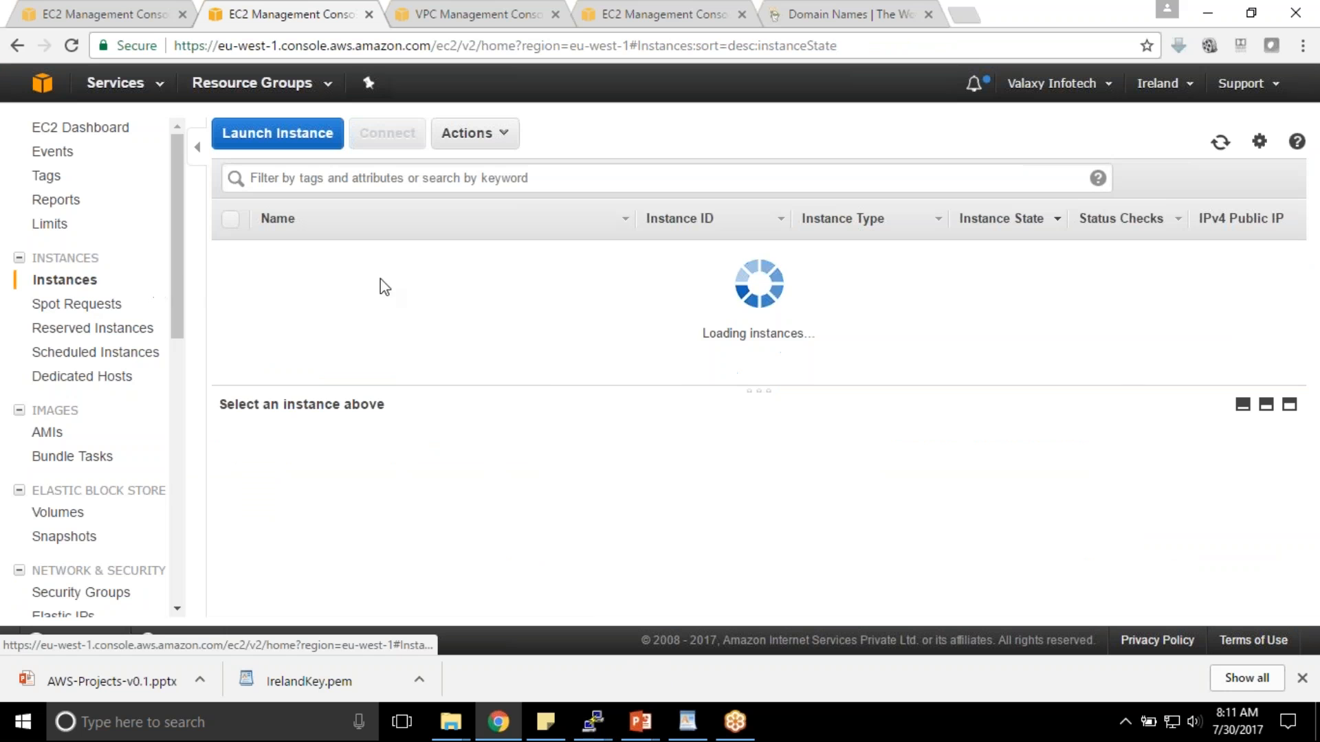
click(335, 259)
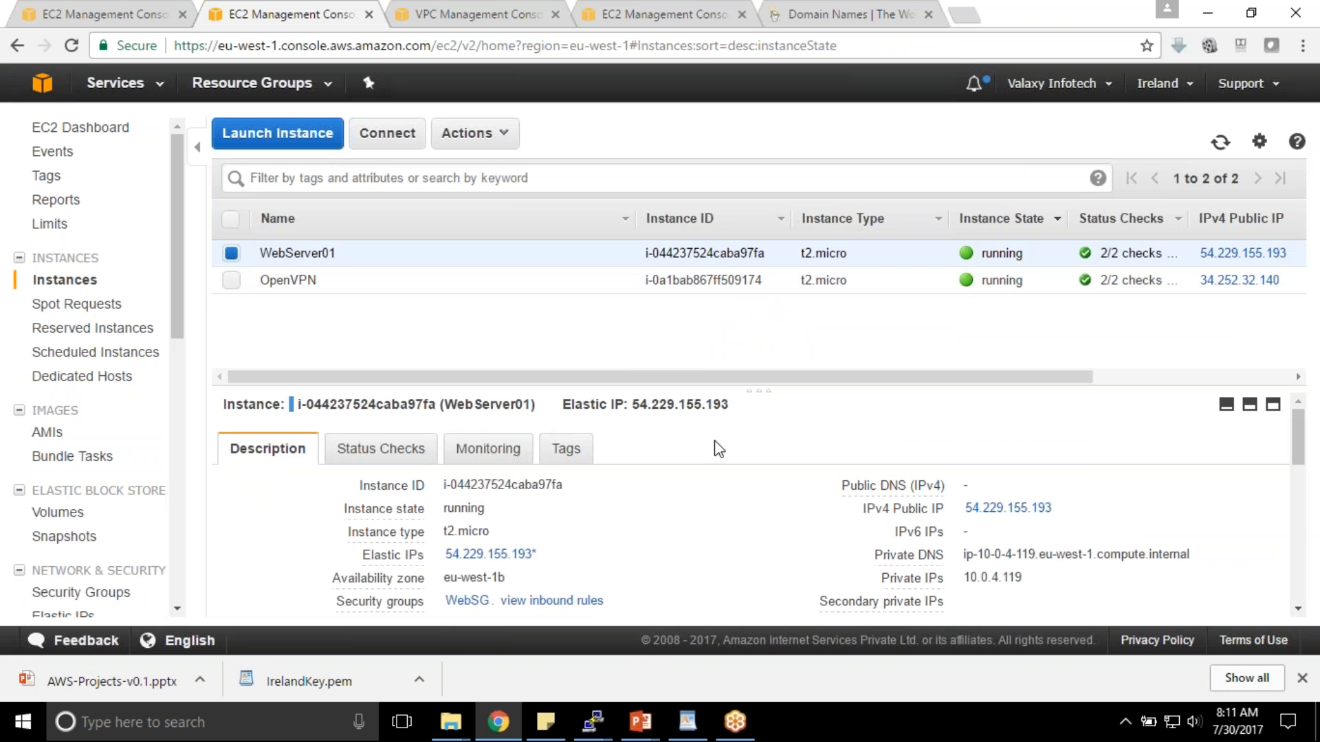
drag(644, 400, 739, 403)
key(ctrl+c)
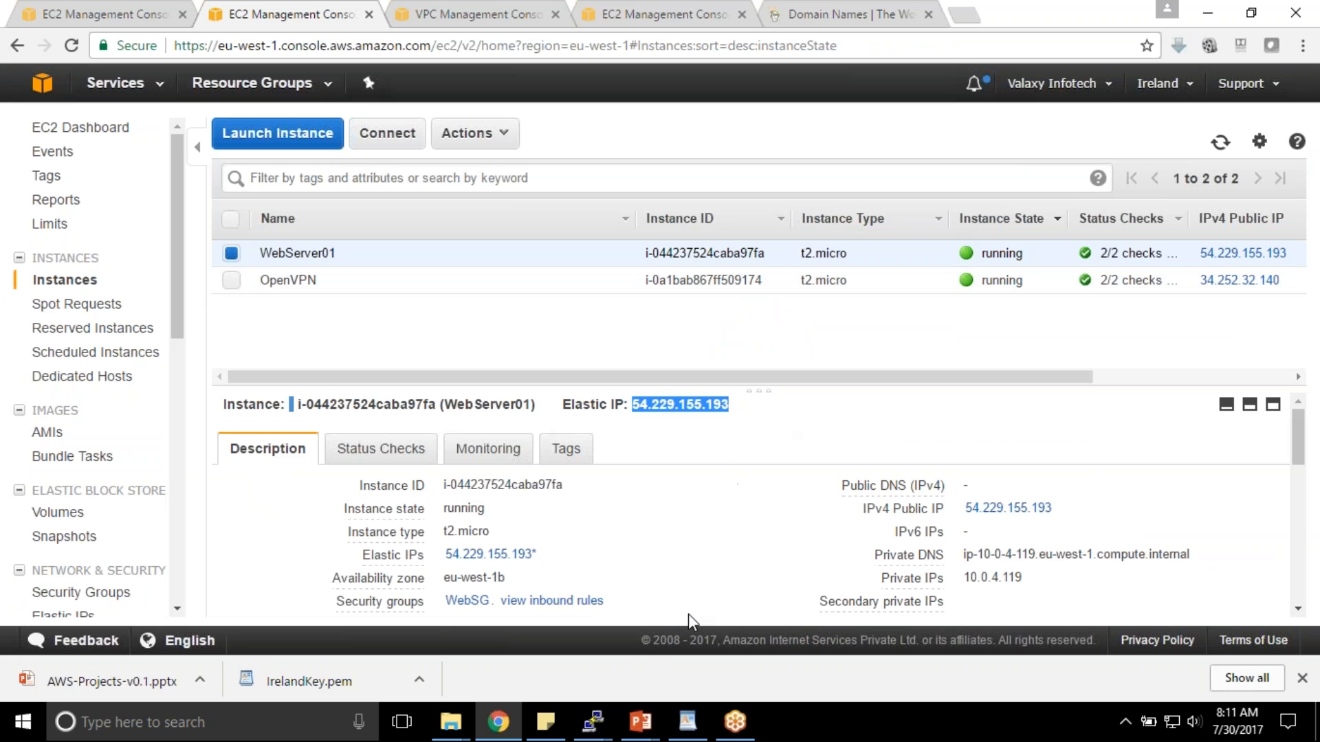
- Start a new PuTTY configuration, load ValaxyInfotech, and set the host name to 54.229.155.193
right_click(592, 720)
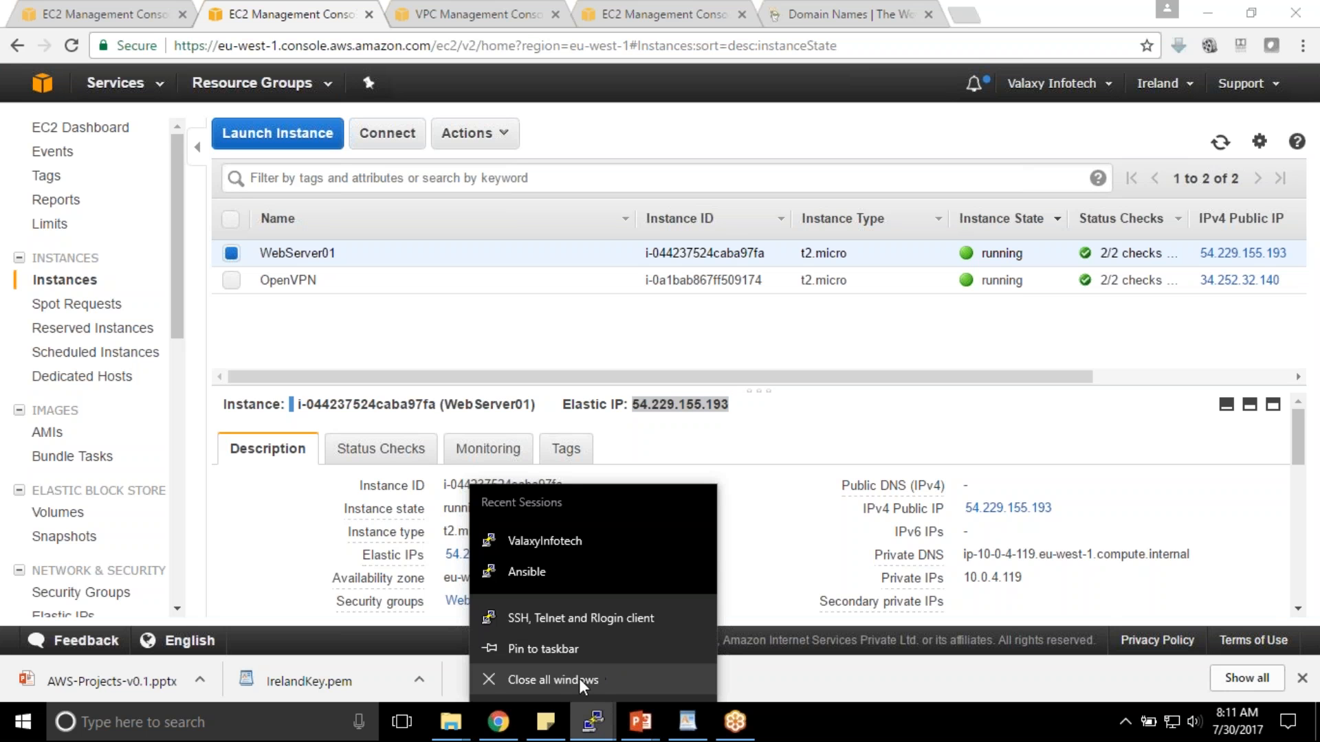
click(564, 616)
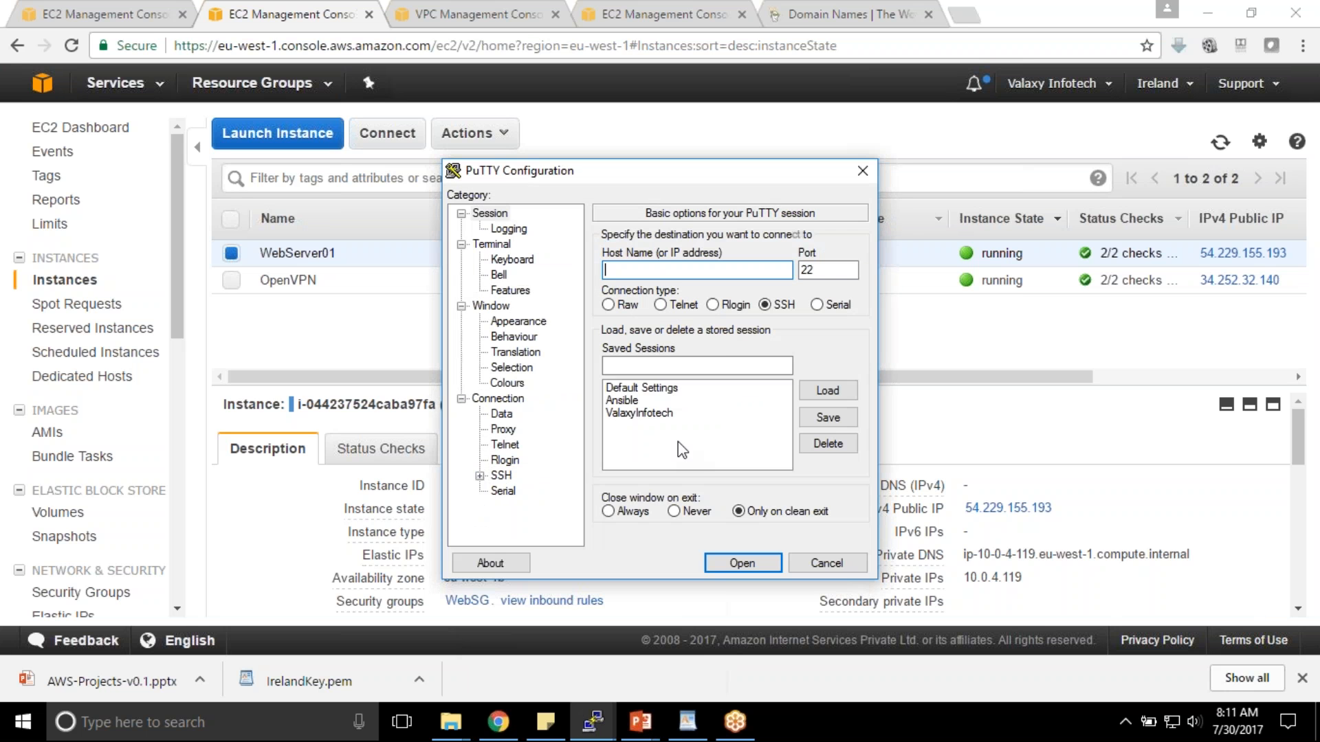
click(627, 414)
click(673, 270)
key(ctrl+v)
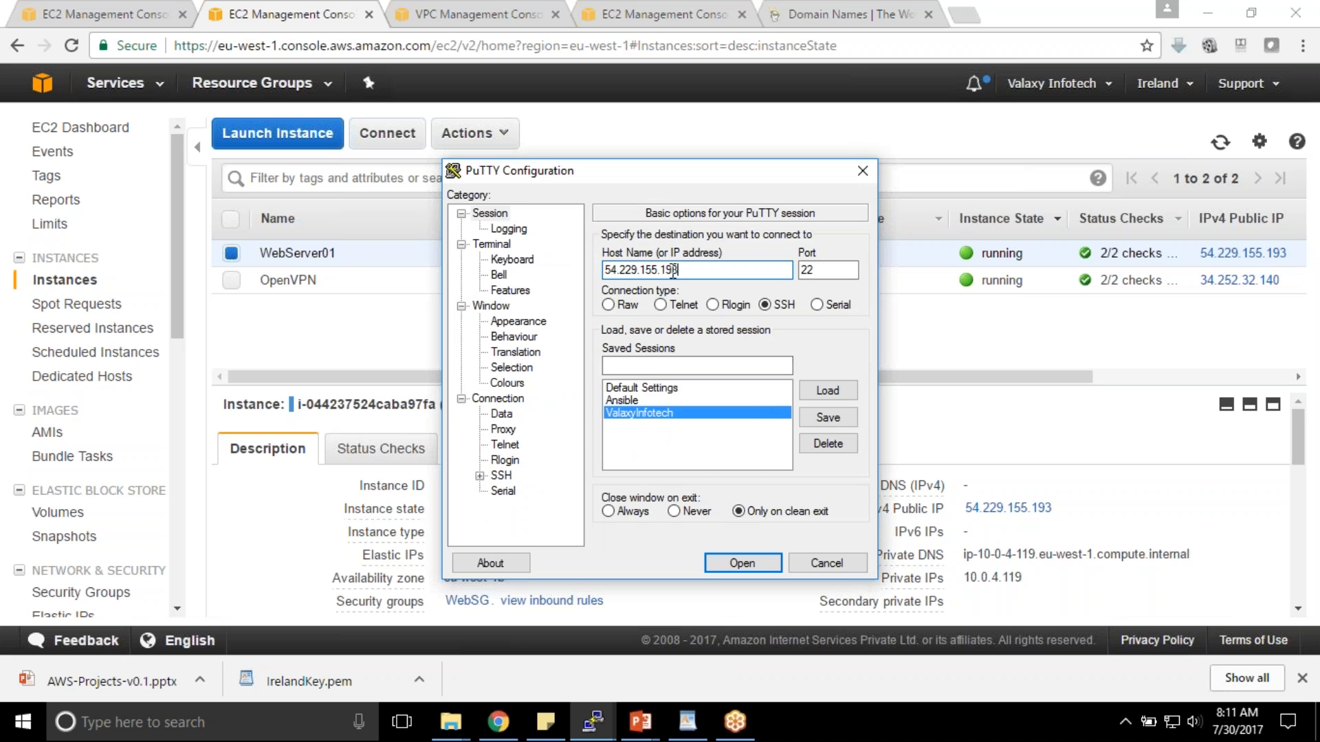
click(507, 324)
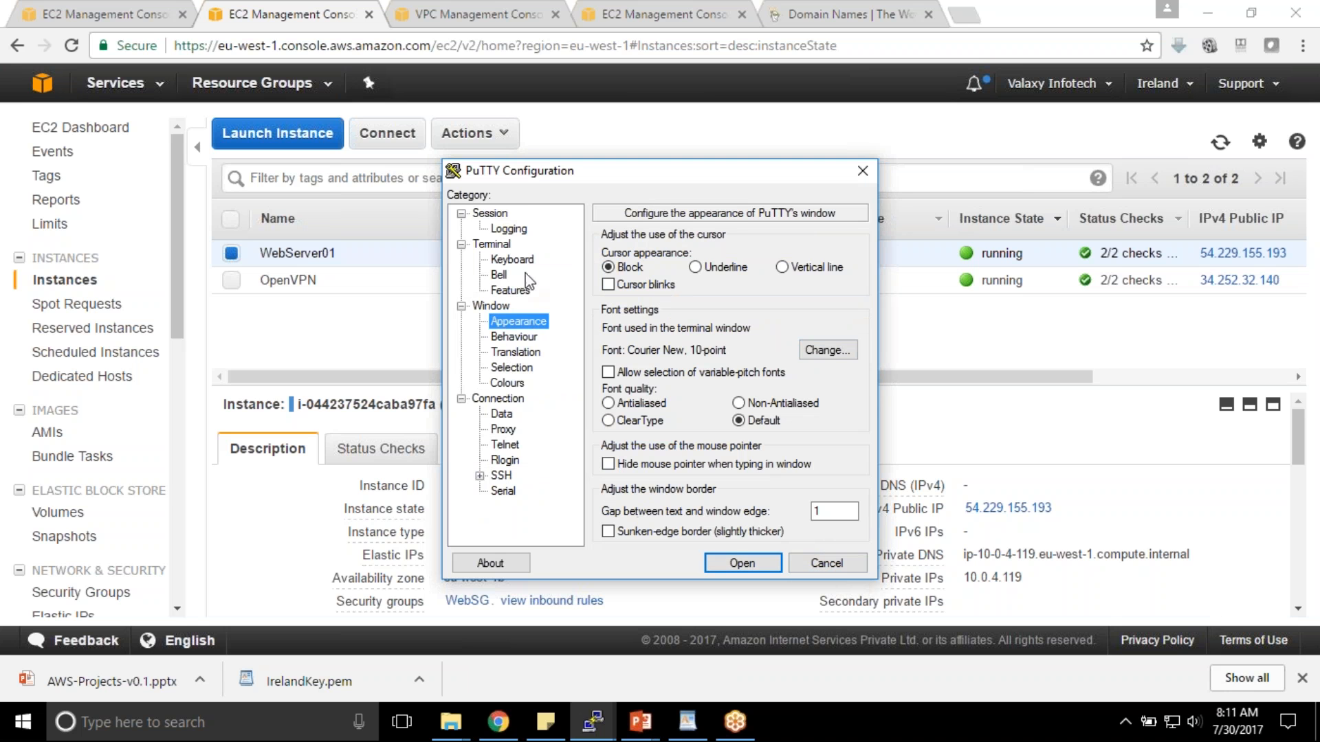
click(489, 213)
click(638, 412)
click(827, 390)
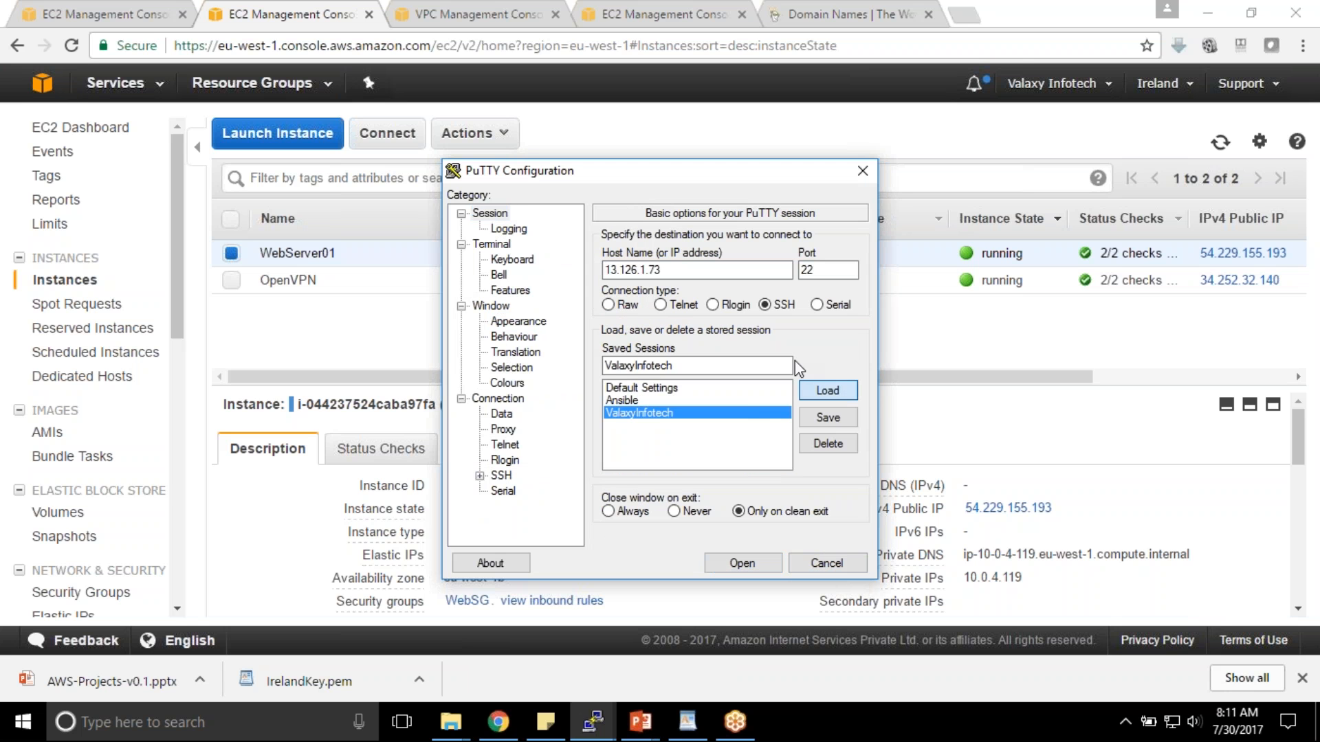
double_click(696, 268)
key(ctrl+v)
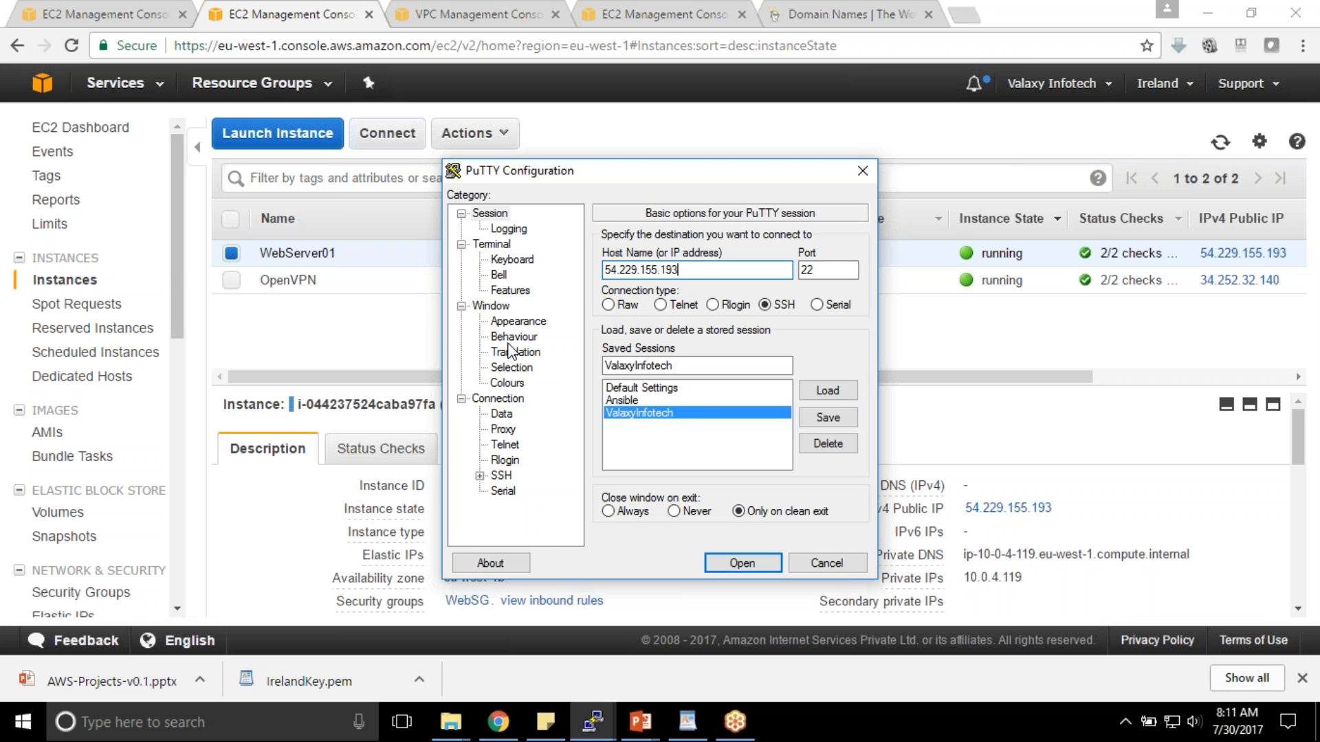
- Use the IrelandKey private key for SSH authentication and connect to 54.229.155.193
click(480, 475)
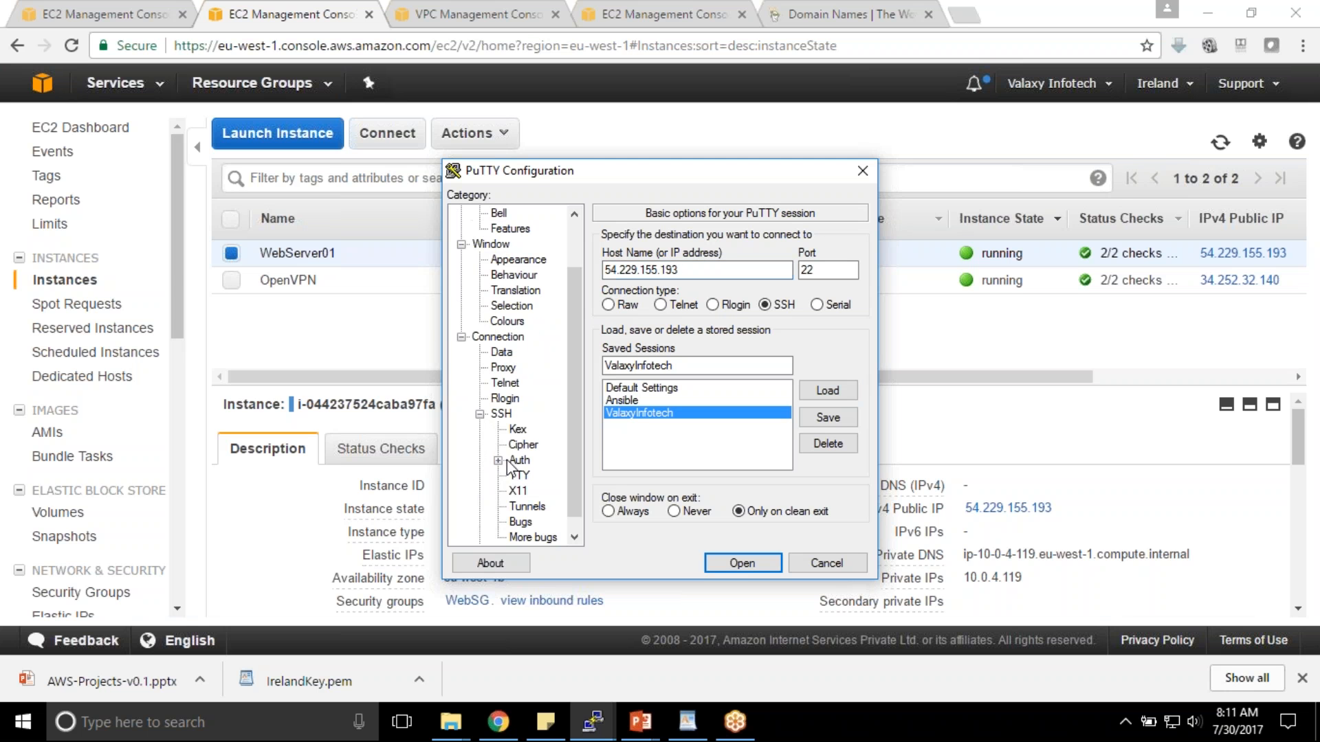
click(519, 460)
click(843, 432)
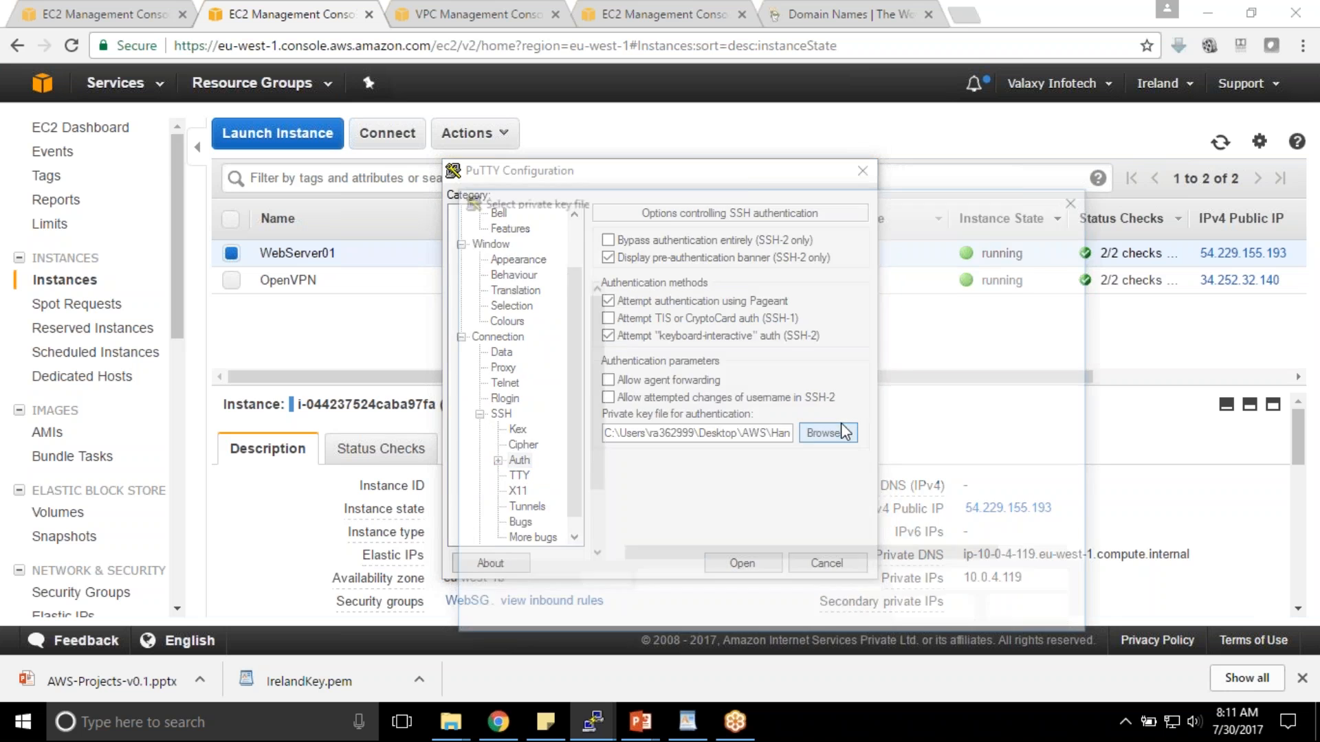
double_click(690, 359)
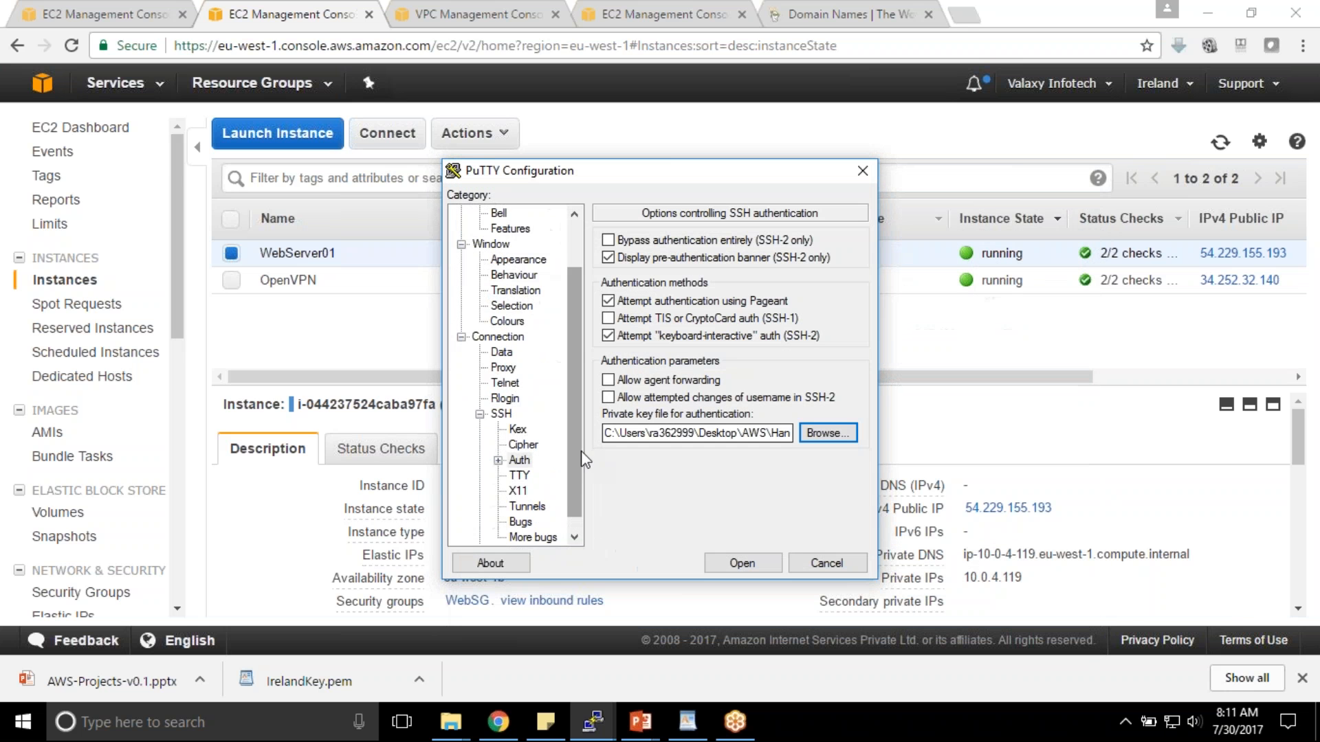
click(741, 563)
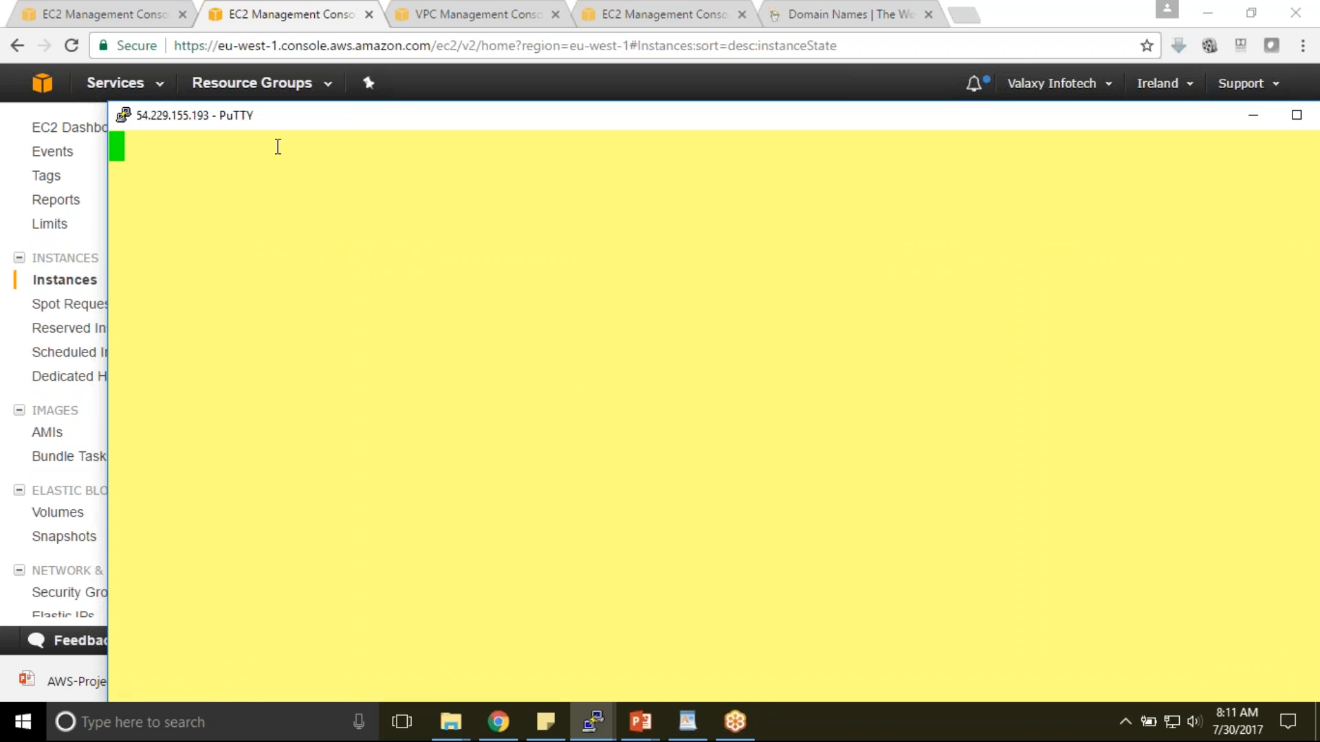
- Open the EC2 Dashboard in a new Chrome tab, then return to the PuTTY window
click(232, 20)
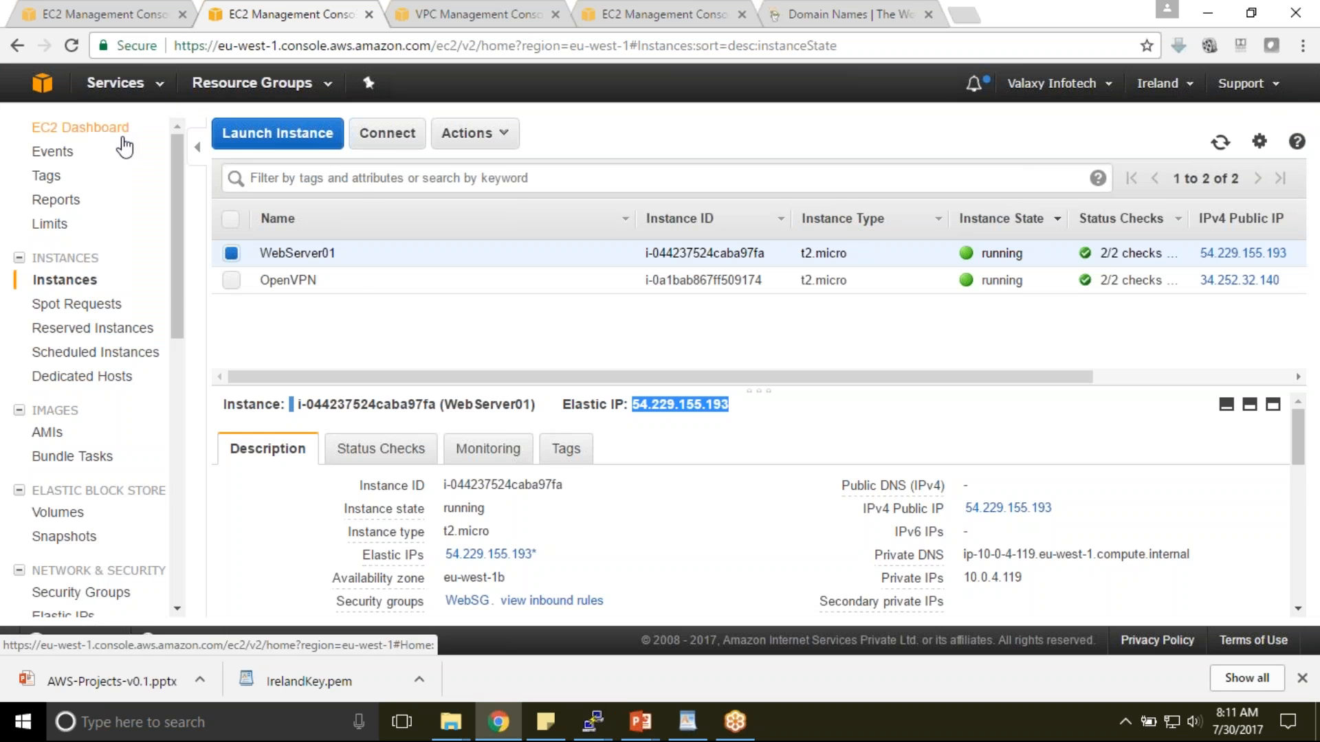
right_click(87, 128)
click(150, 141)
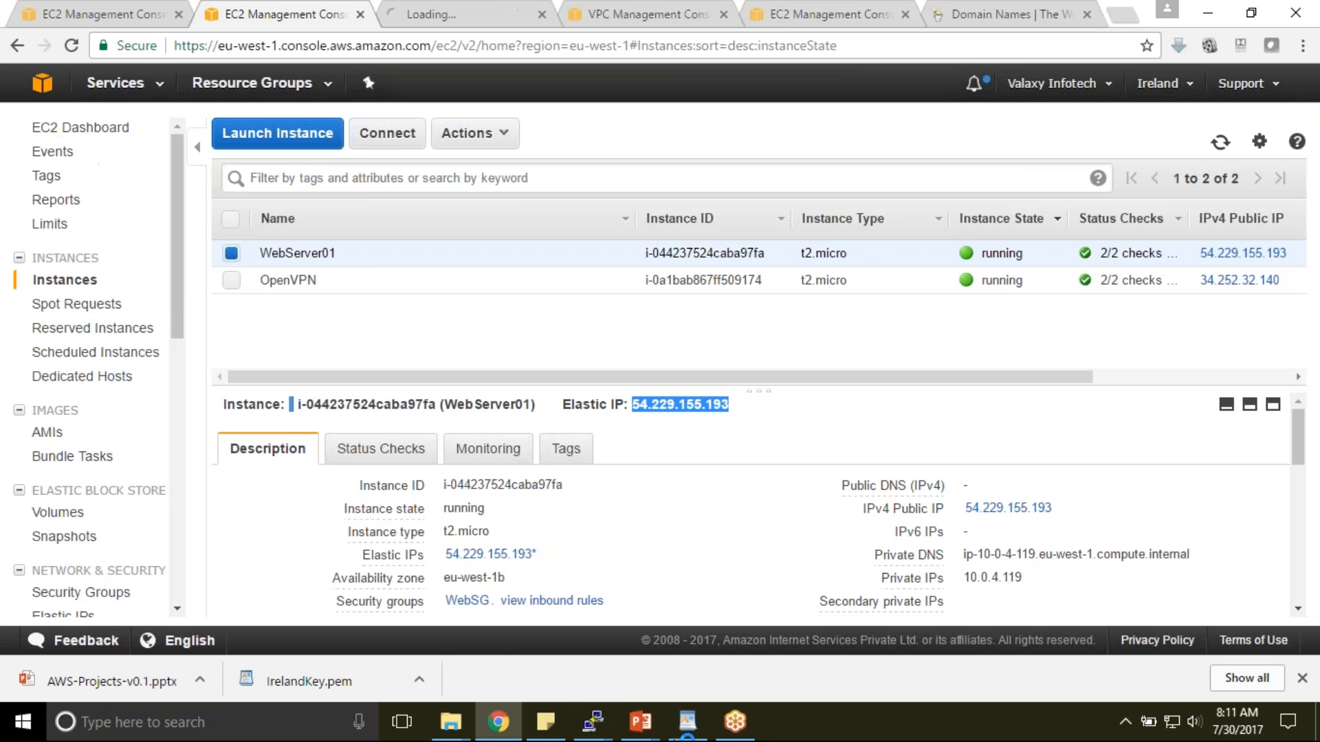
mouse_move(593, 722)
click(781, 634)
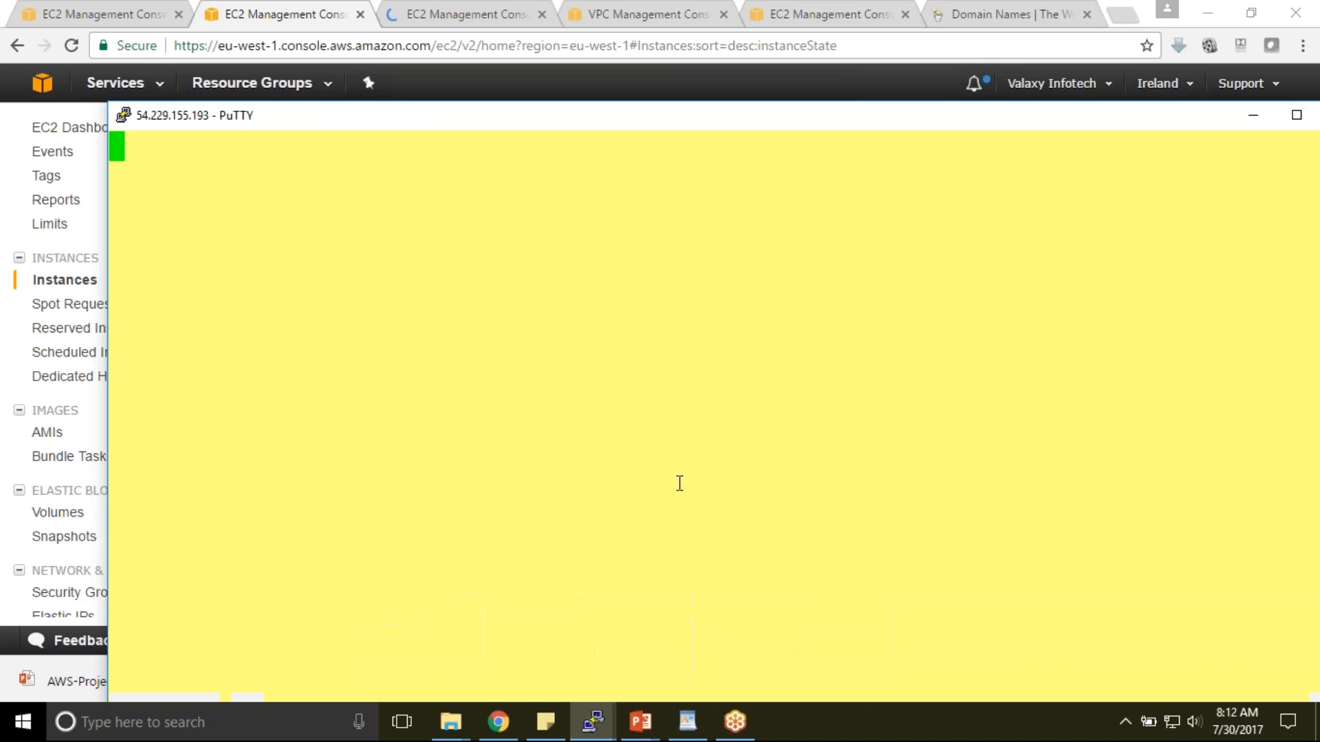
- Look up this computer's public IP address on whatismyip.com
click(460, 14)
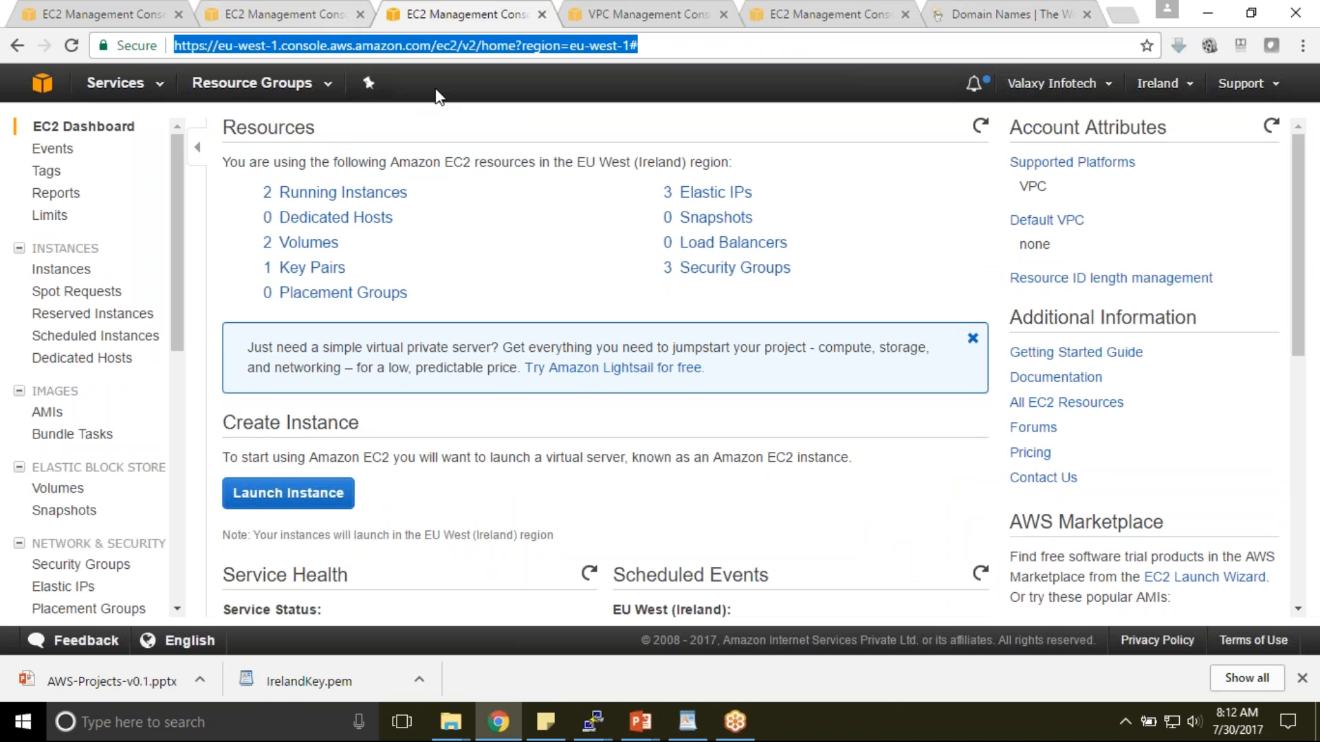
text(whai)
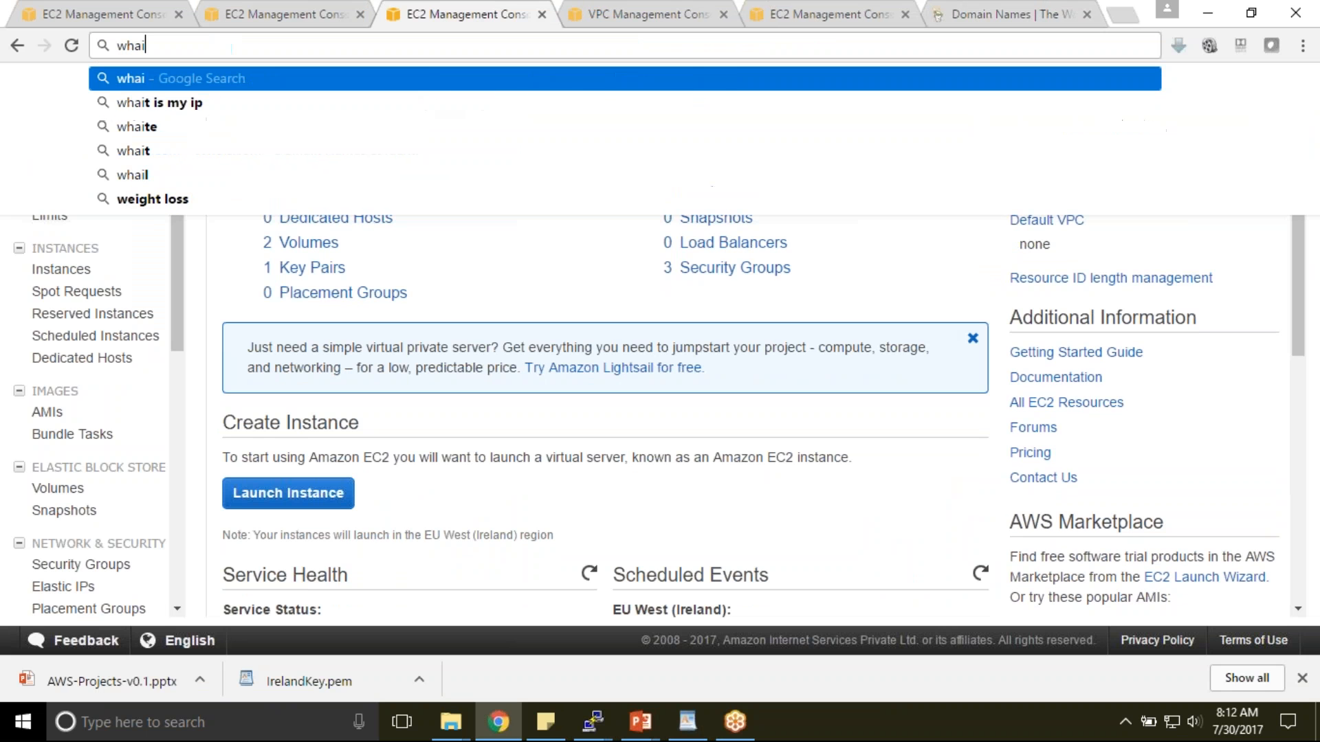
key(BackSpace)
text(tis)
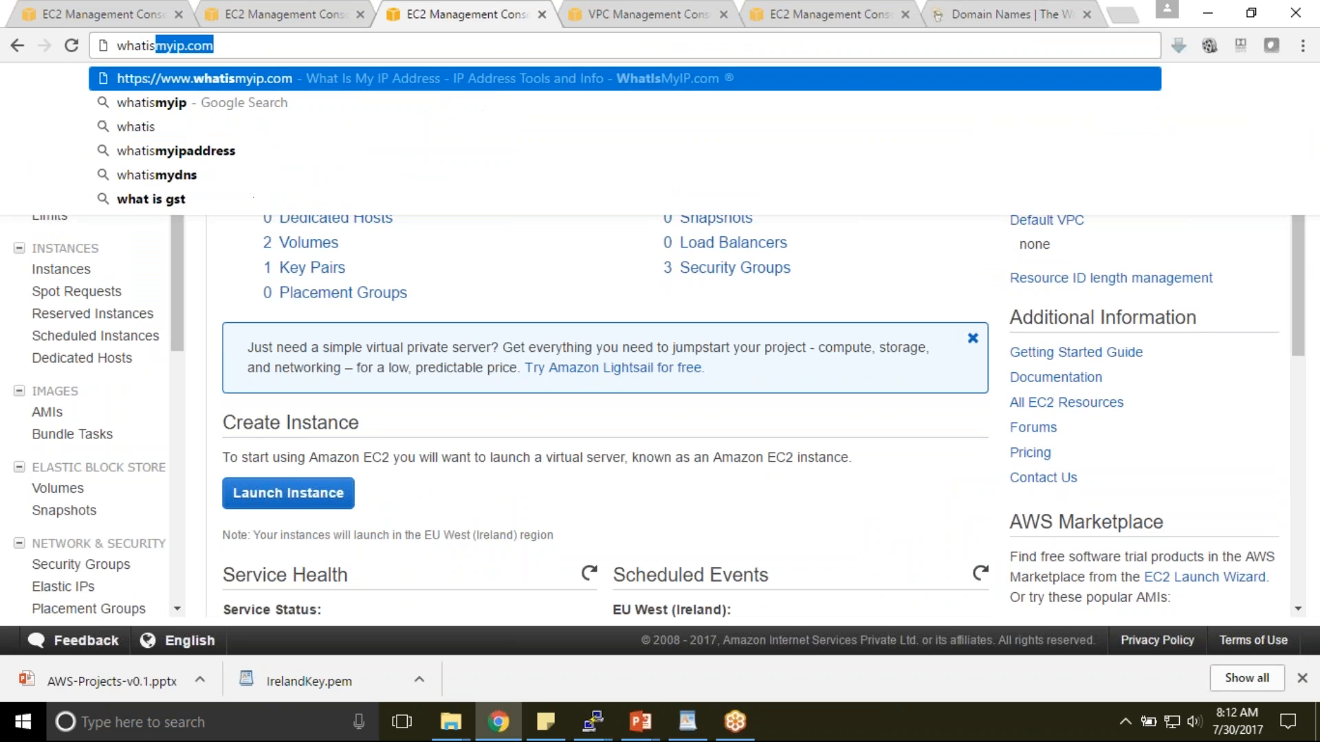
key(Return)
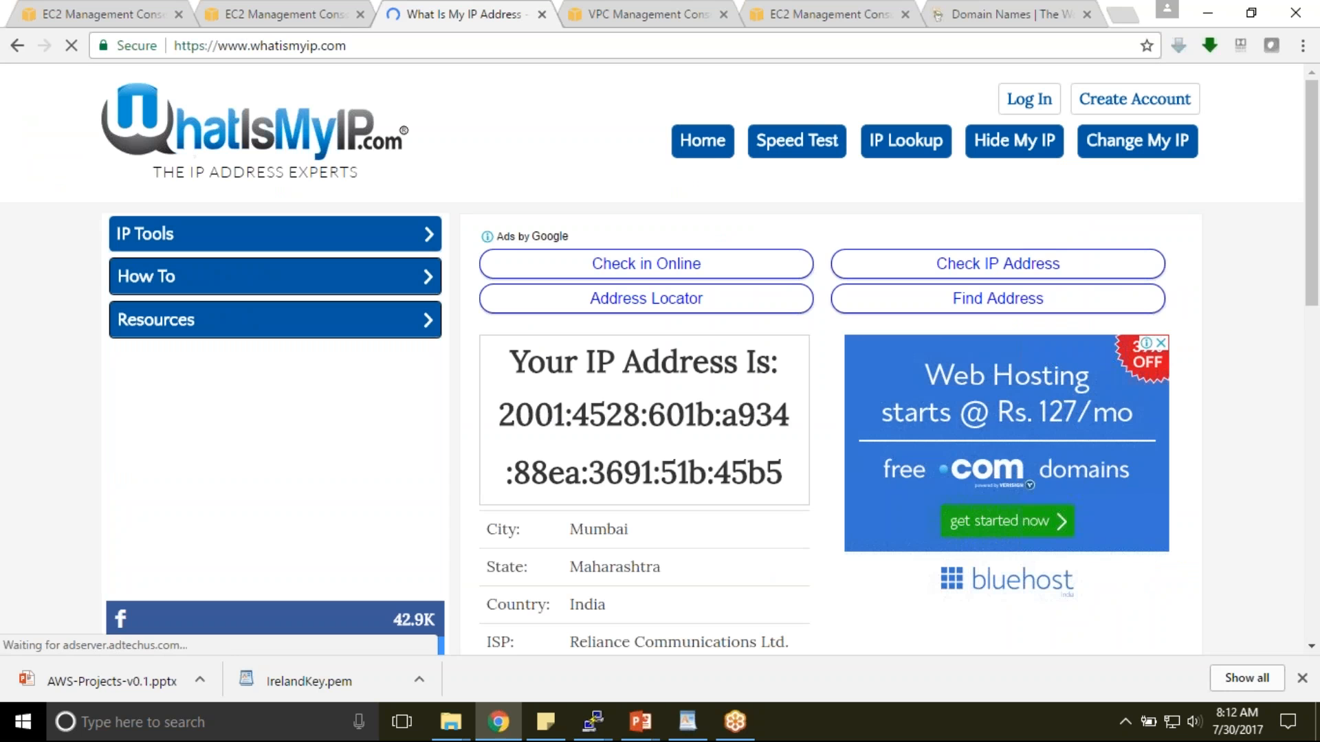
drag(500, 416, 784, 461)
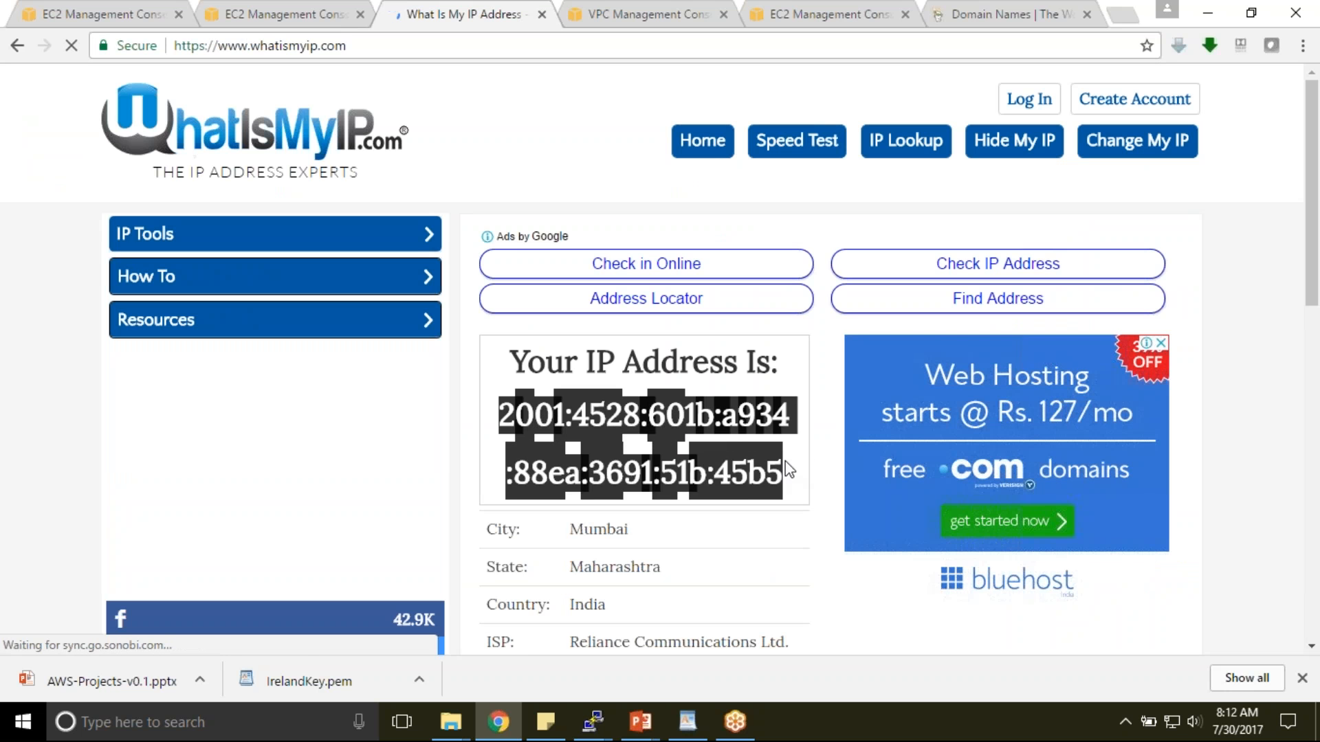
click(736, 440)
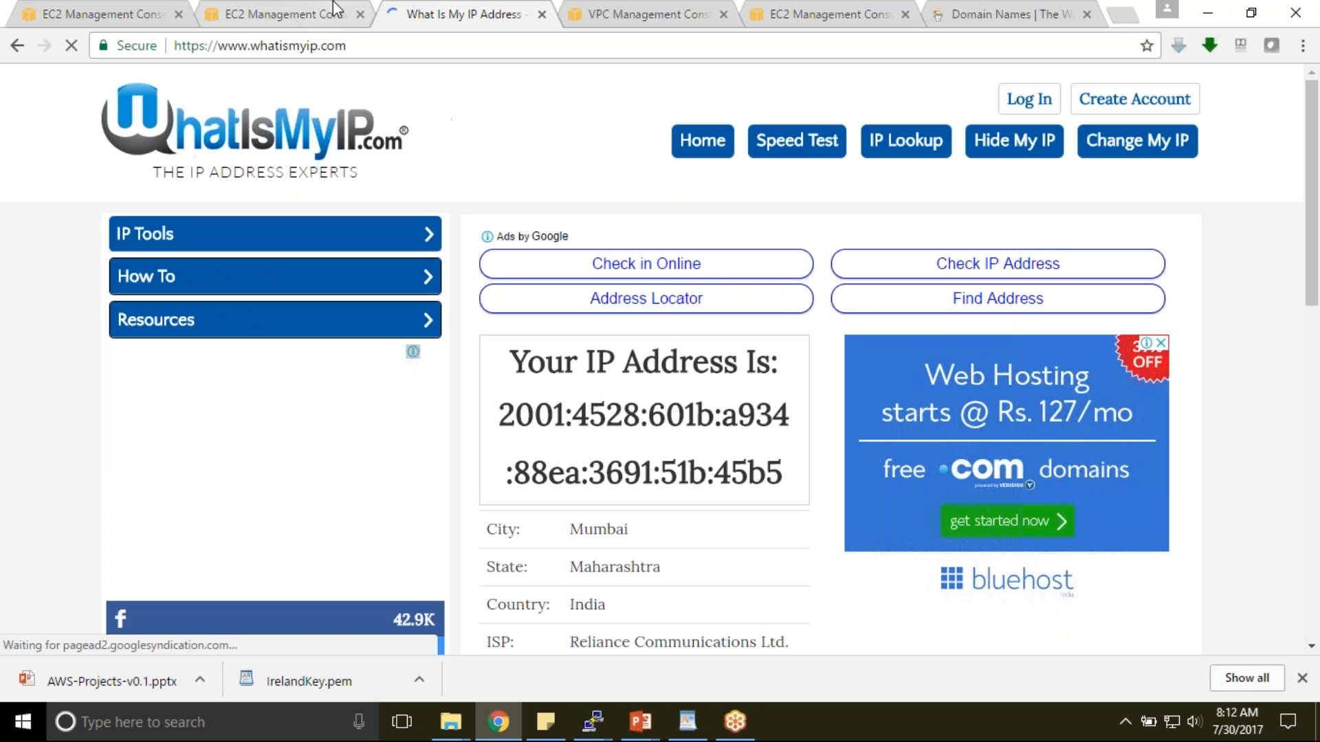
- Return to the EC2 instances tab and open the WebSG security group
click(289, 10)
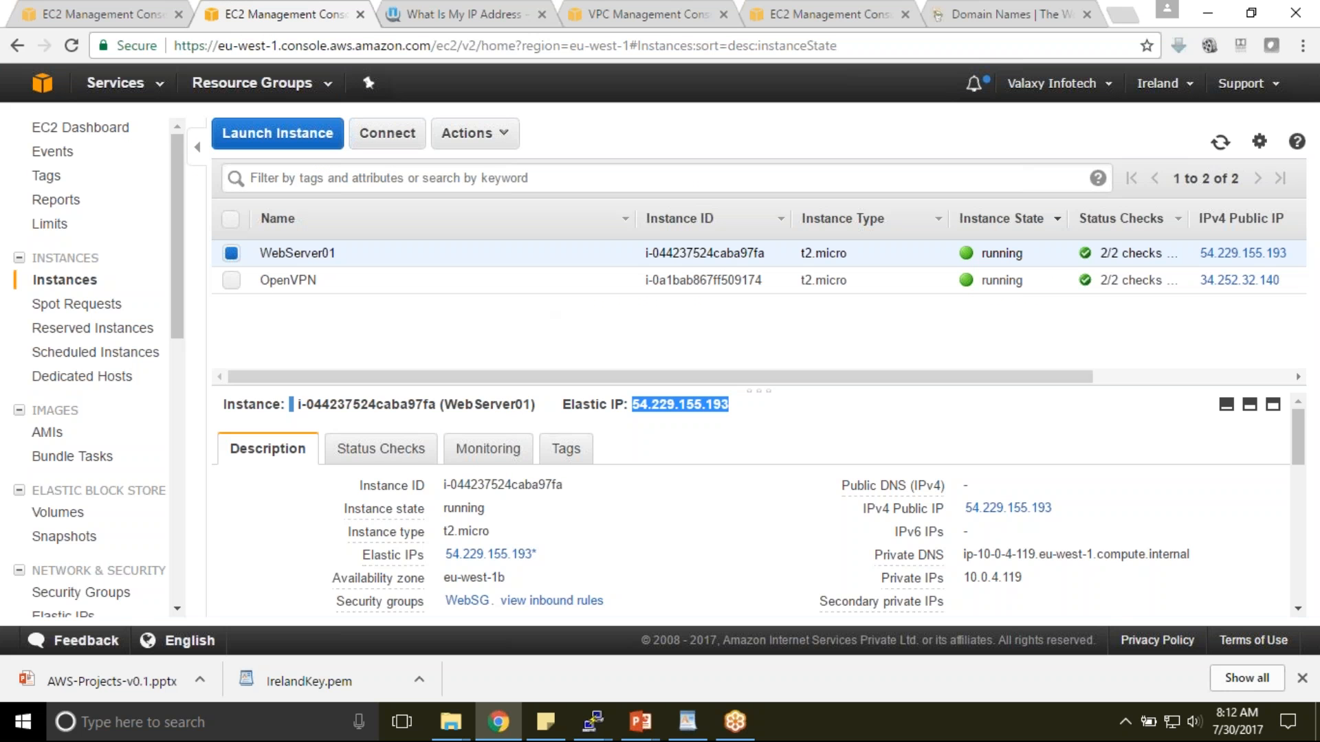
click(163, 9)
click(285, 13)
click(646, 13)
click(446, 14)
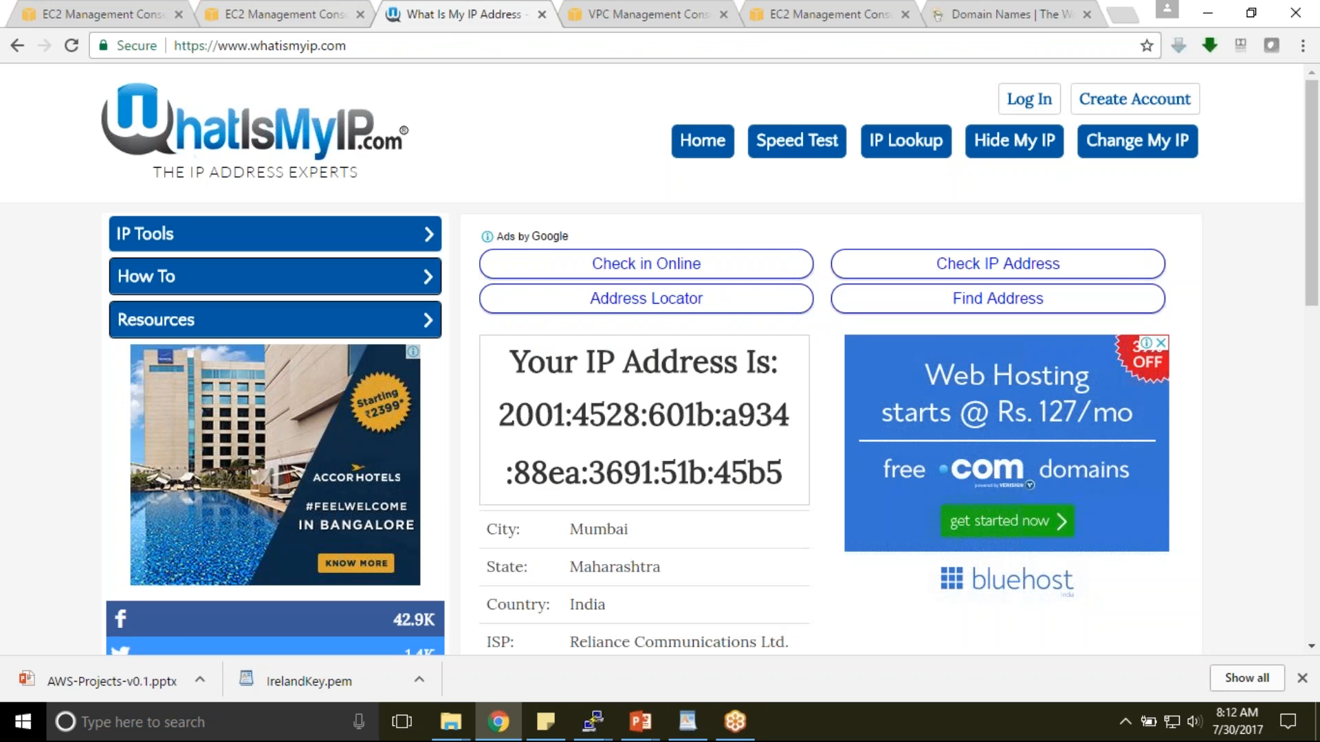
click(342, 19)
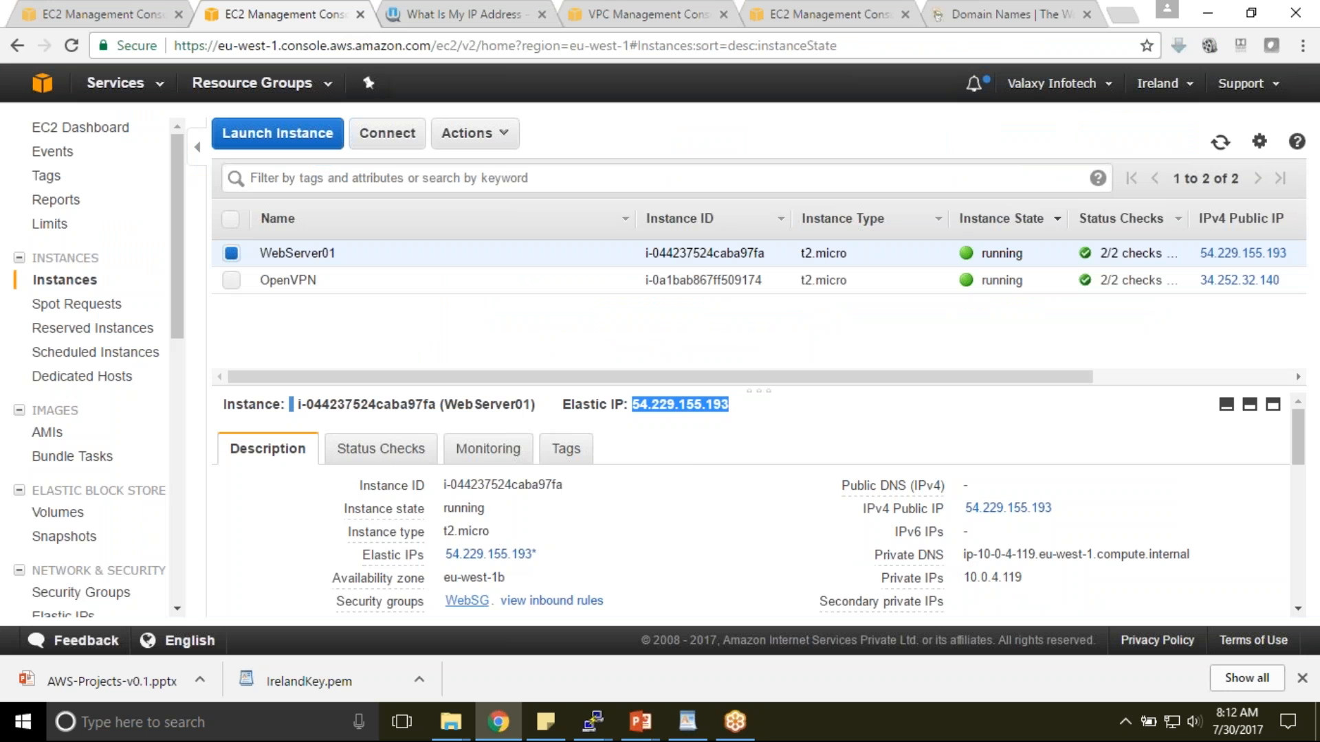
click(469, 600)
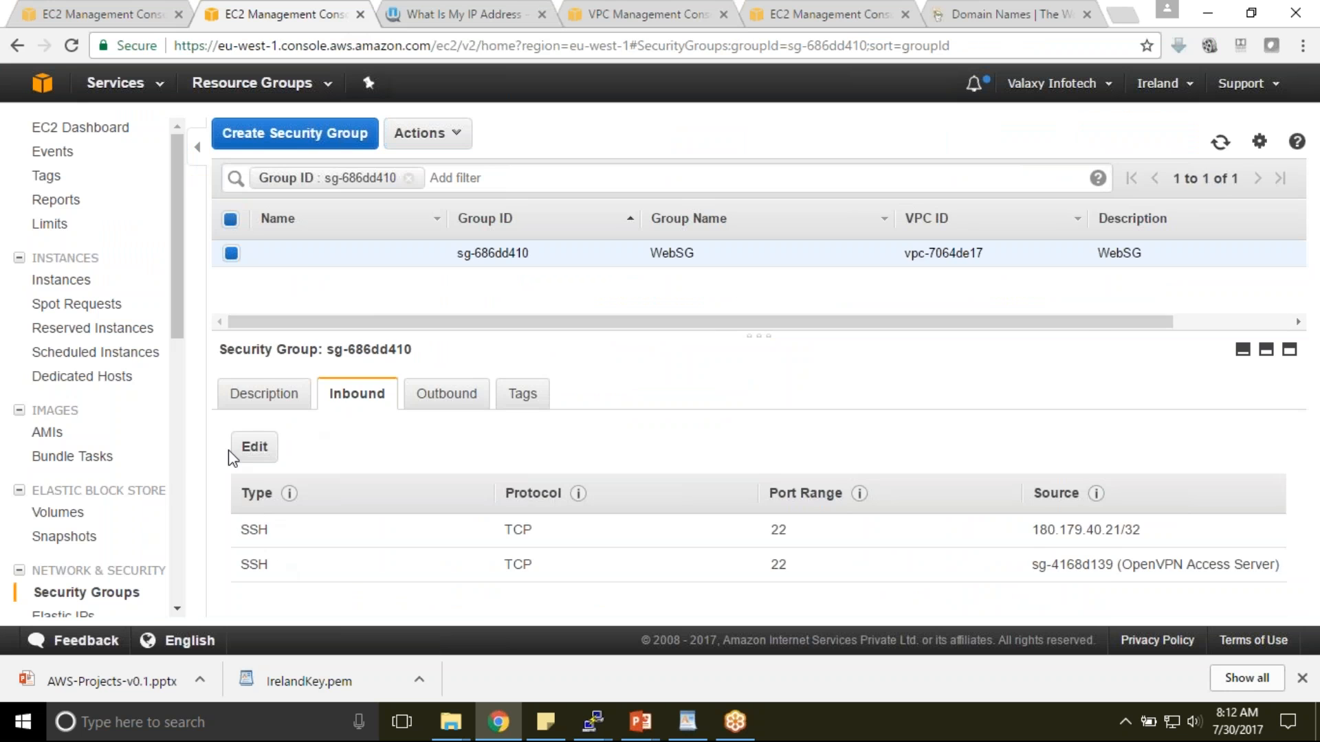
- Change WebSG's first SSH rule source to Anywhere (0.0.0.0/0, ::/0) and save the rules
click(254, 445)
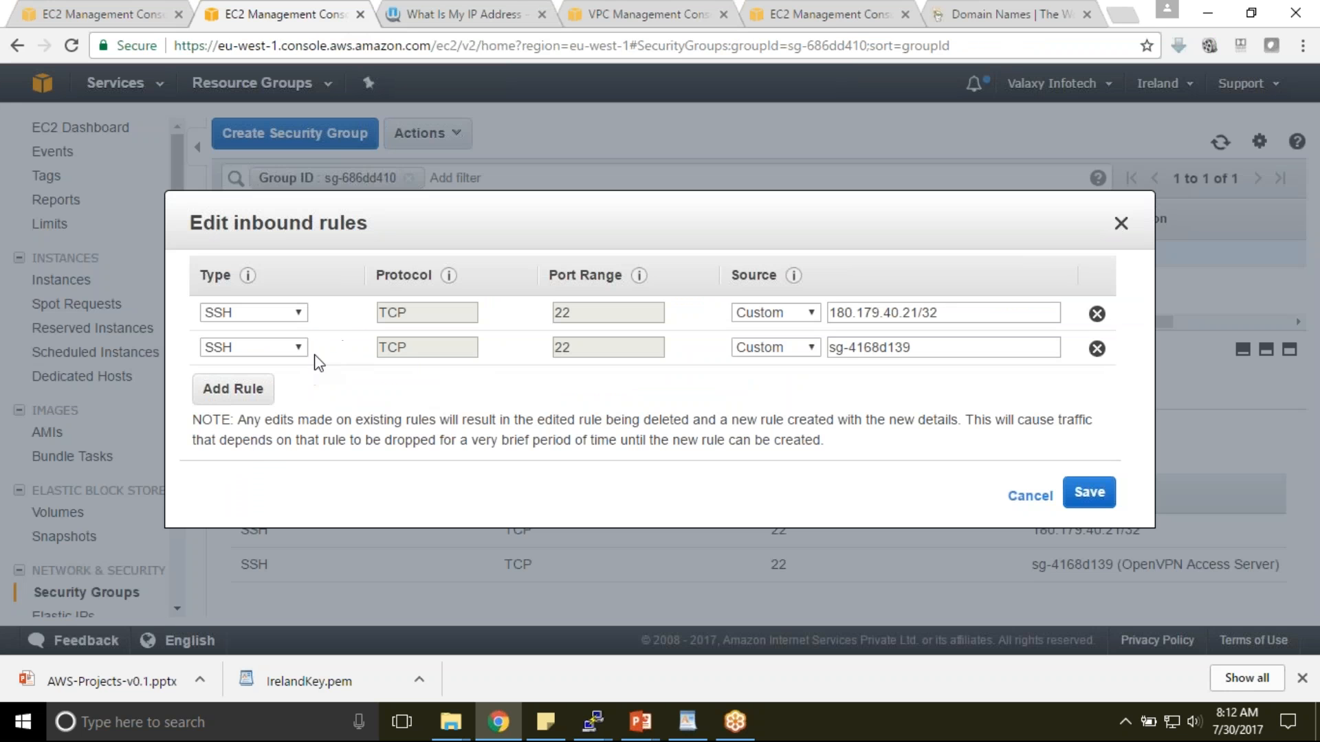
click(300, 313)
click(273, 510)
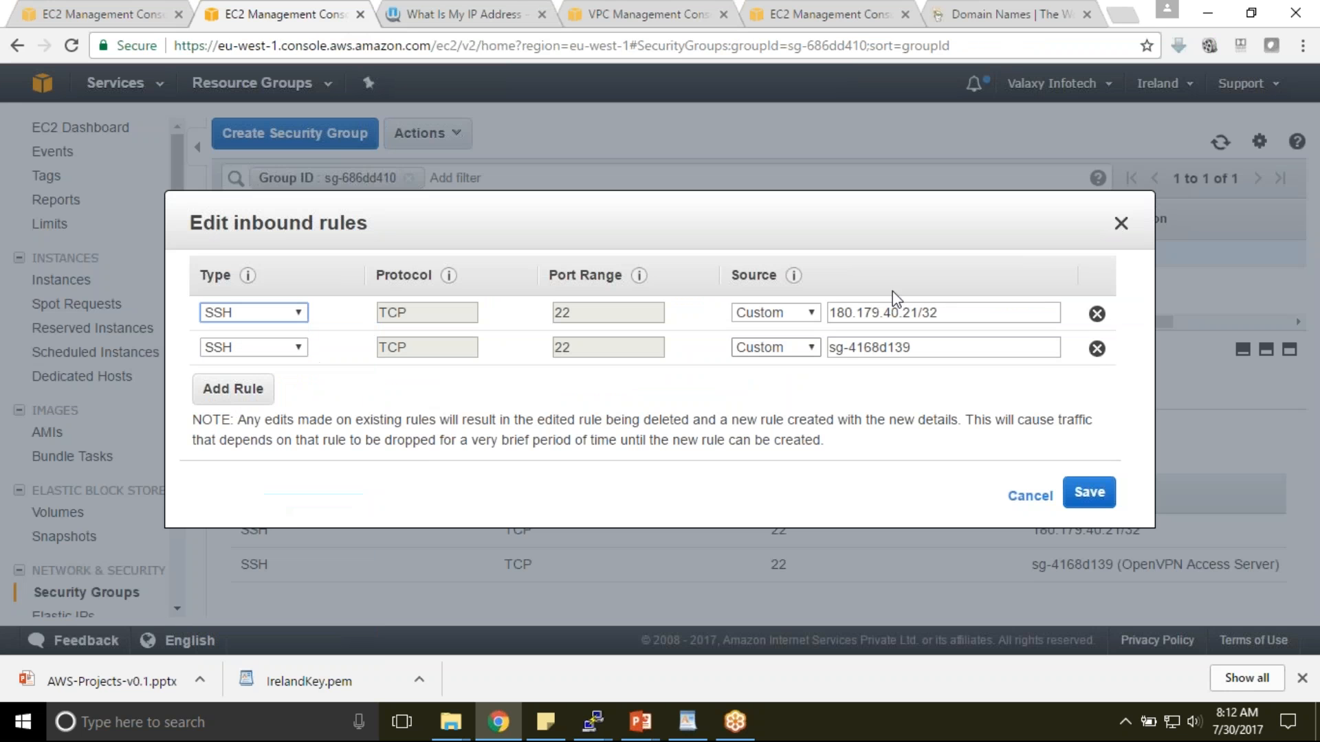
click(812, 312)
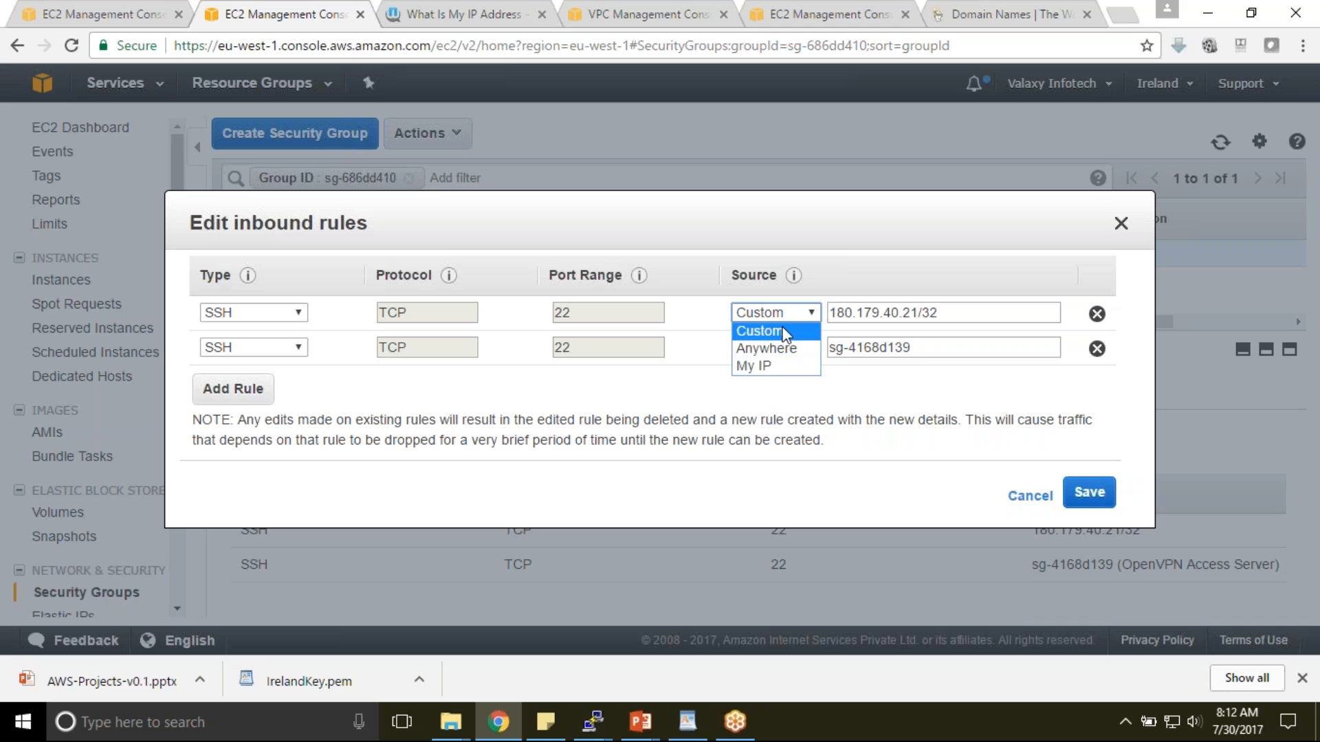
click(775, 349)
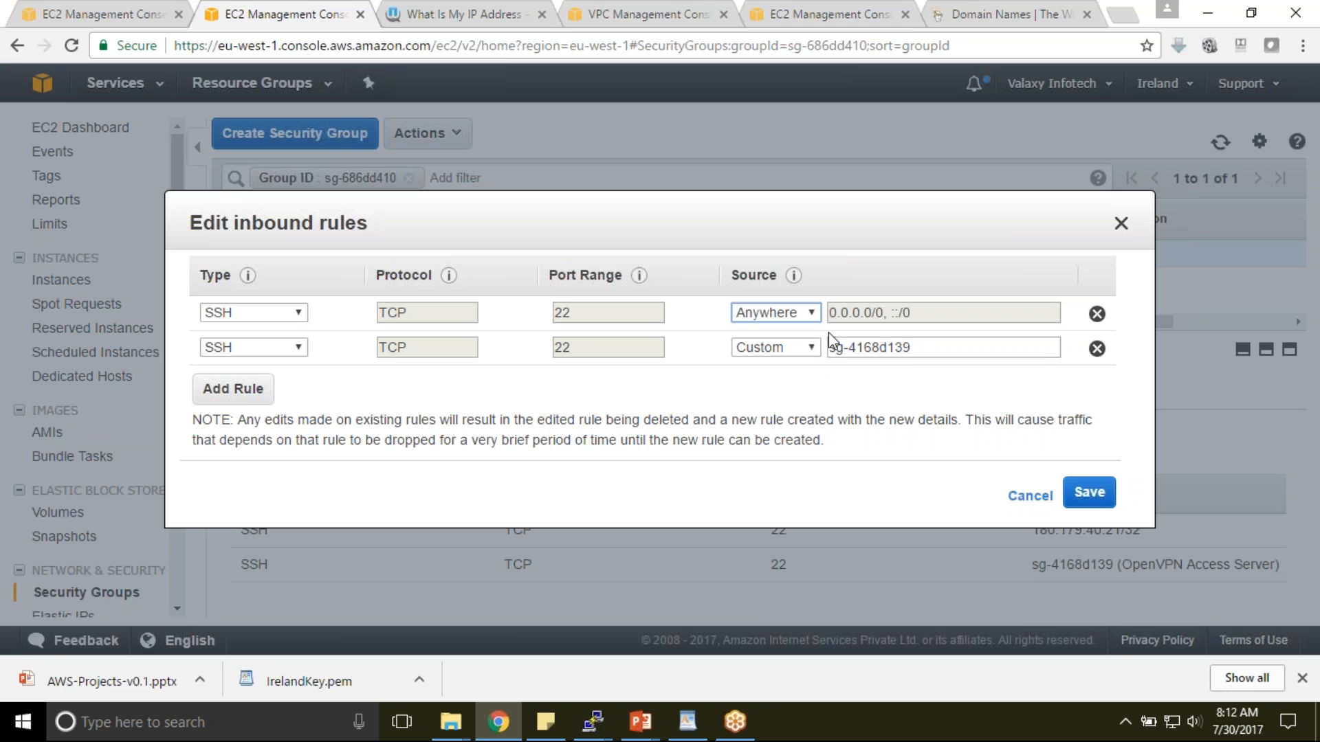
click(1107, 501)
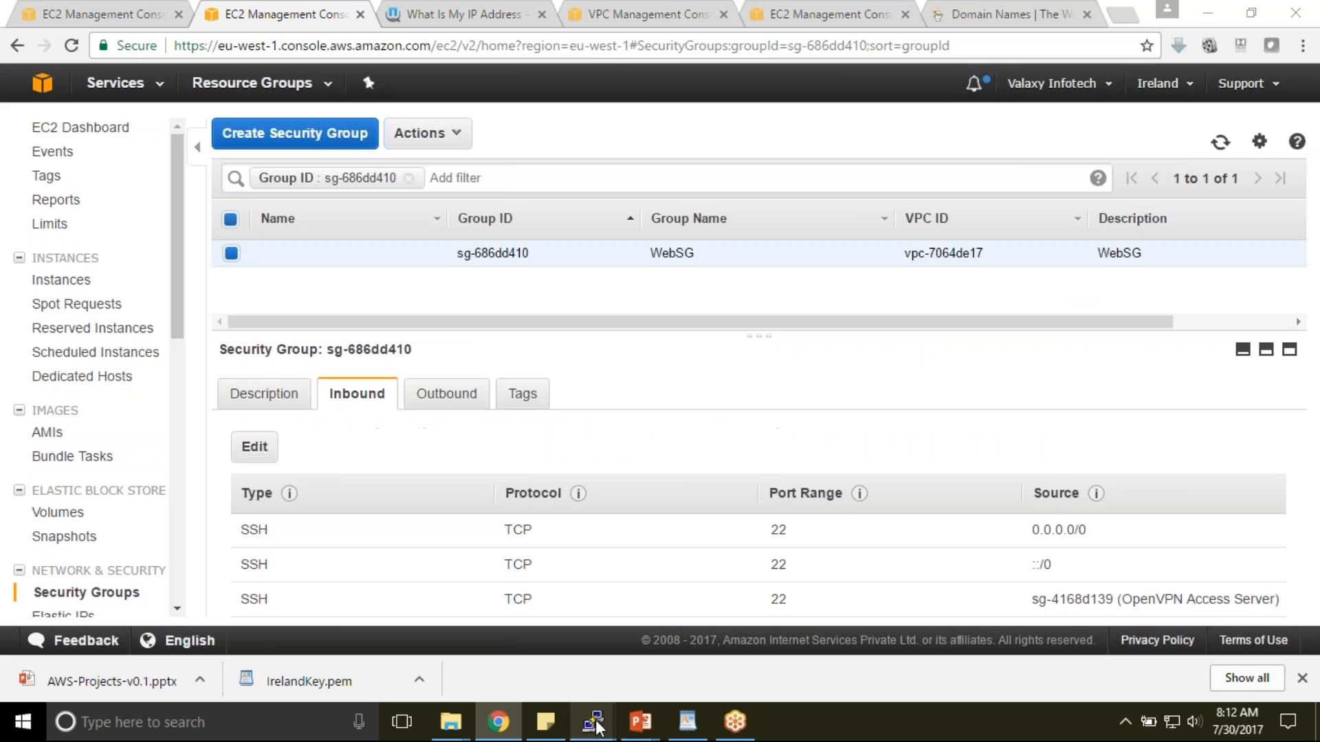
- Dismiss the connection timed out error and restart the PuTTY session, accepting the host key
mouse_move(610, 727)
click(752, 659)
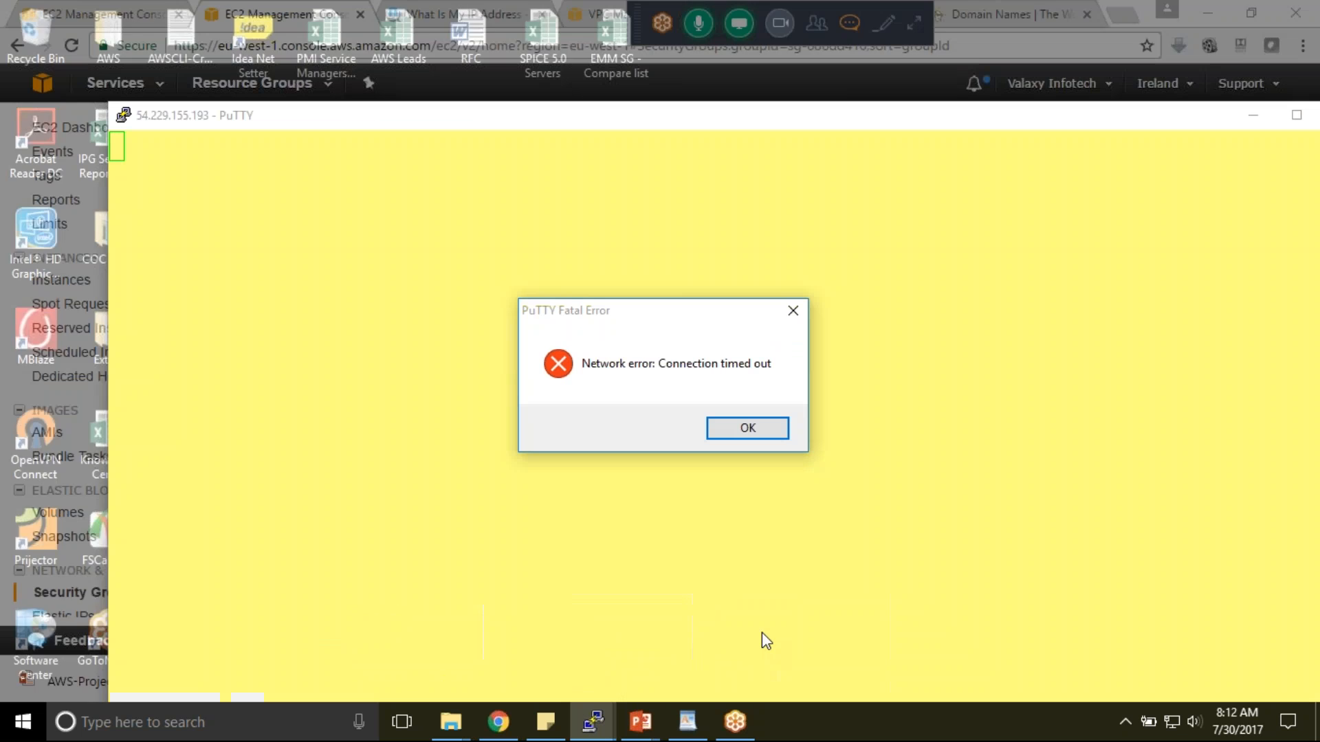
click(748, 427)
right_click(583, 126)
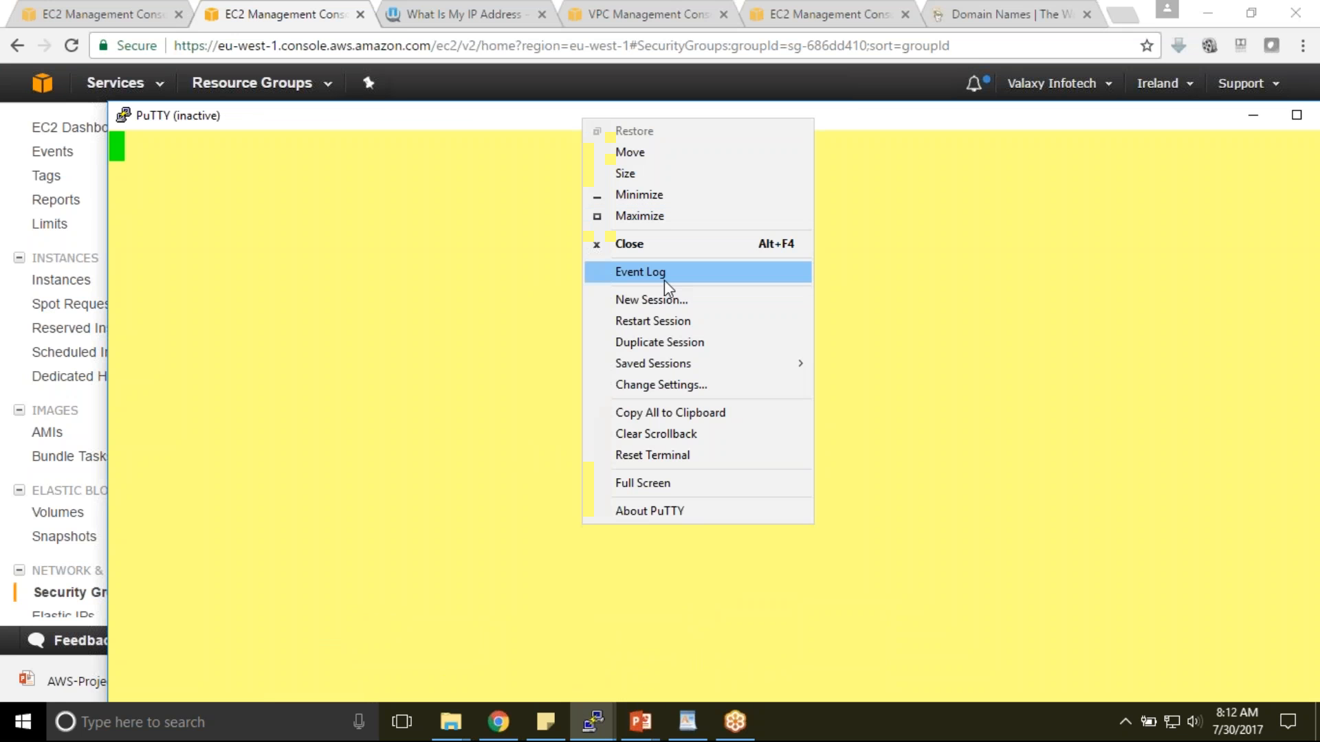
click(665, 316)
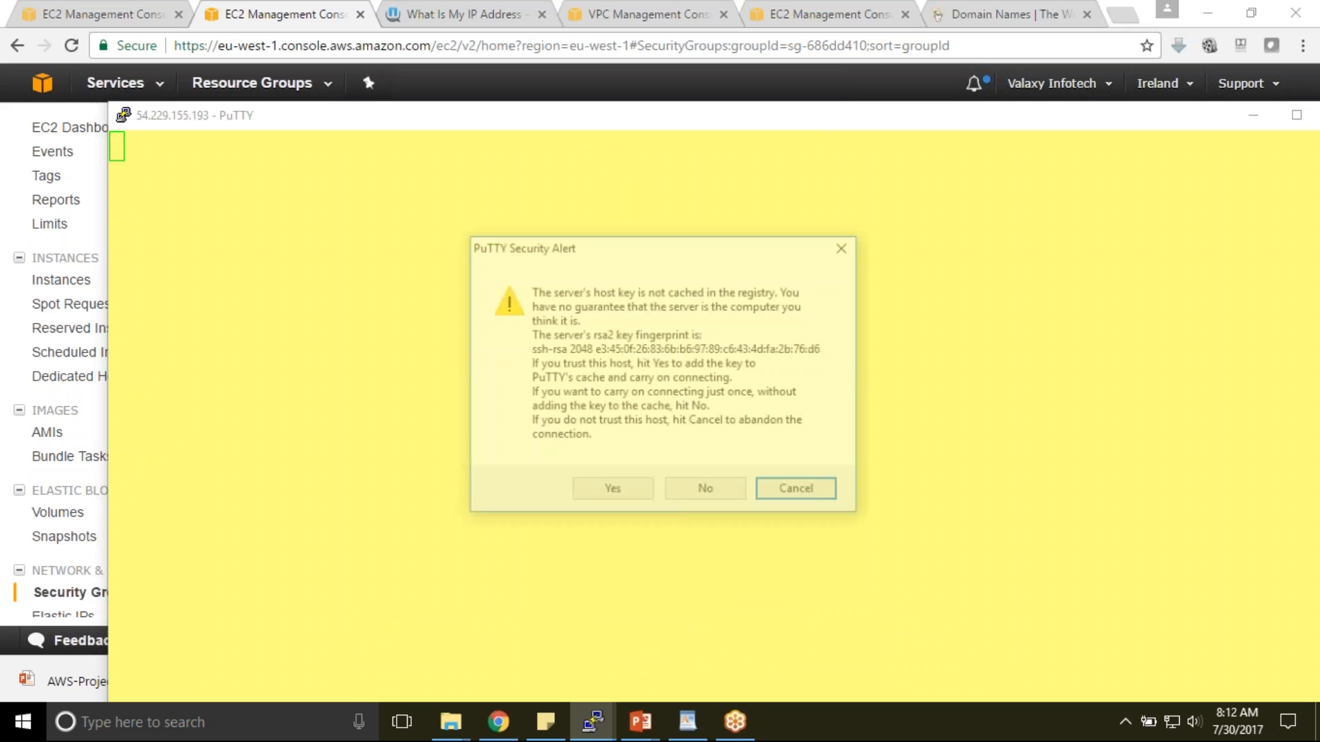
click(622, 491)
- Log in as ec2-user, become root with 'sudo su -', and maximise the terminal
text(ec2-user)
key(Return)
text(sudo su -)
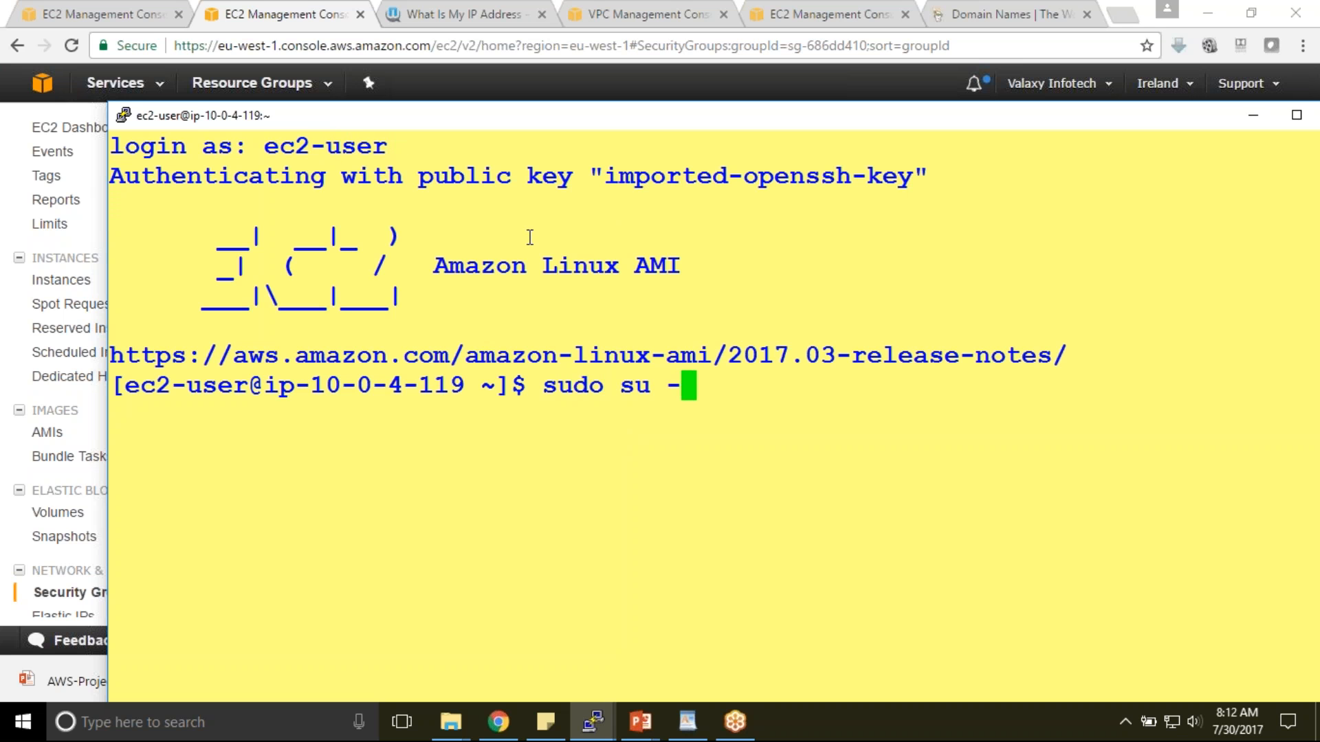
key(Return)
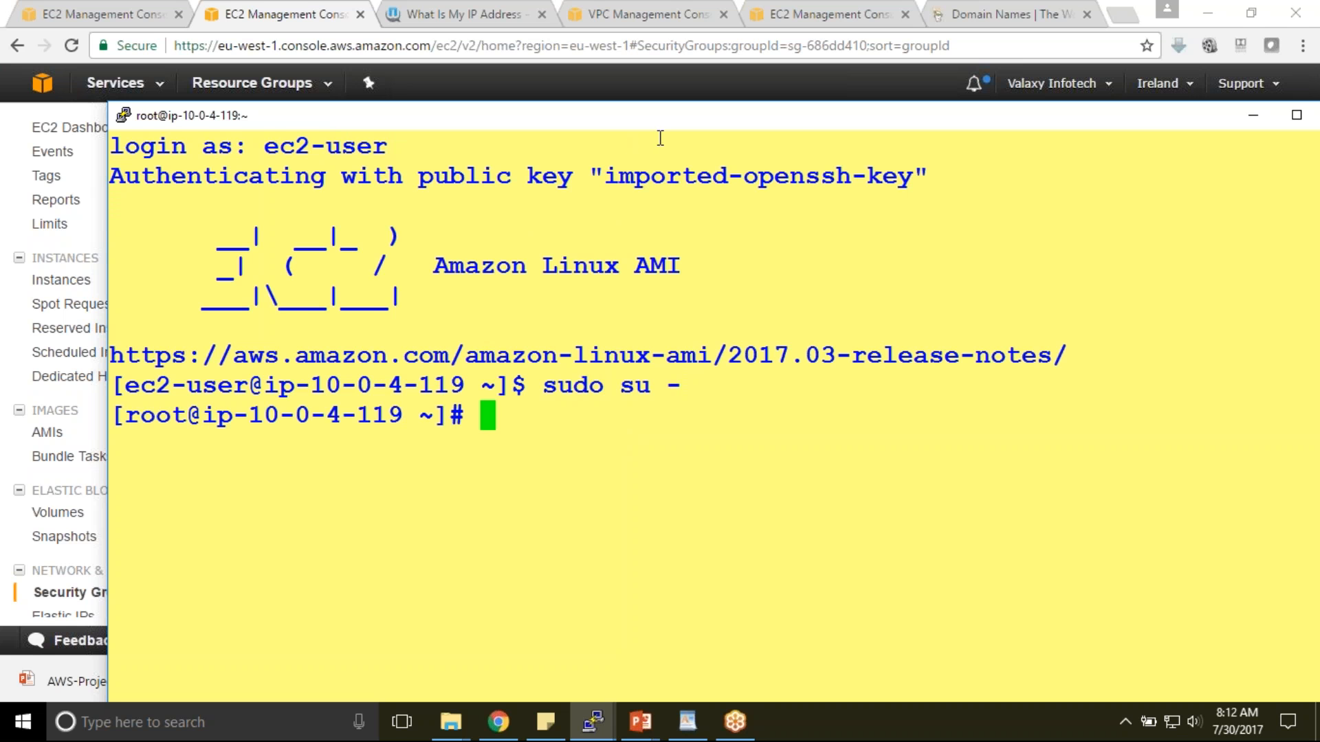
double_click(660, 117)
right_click(490, 15)
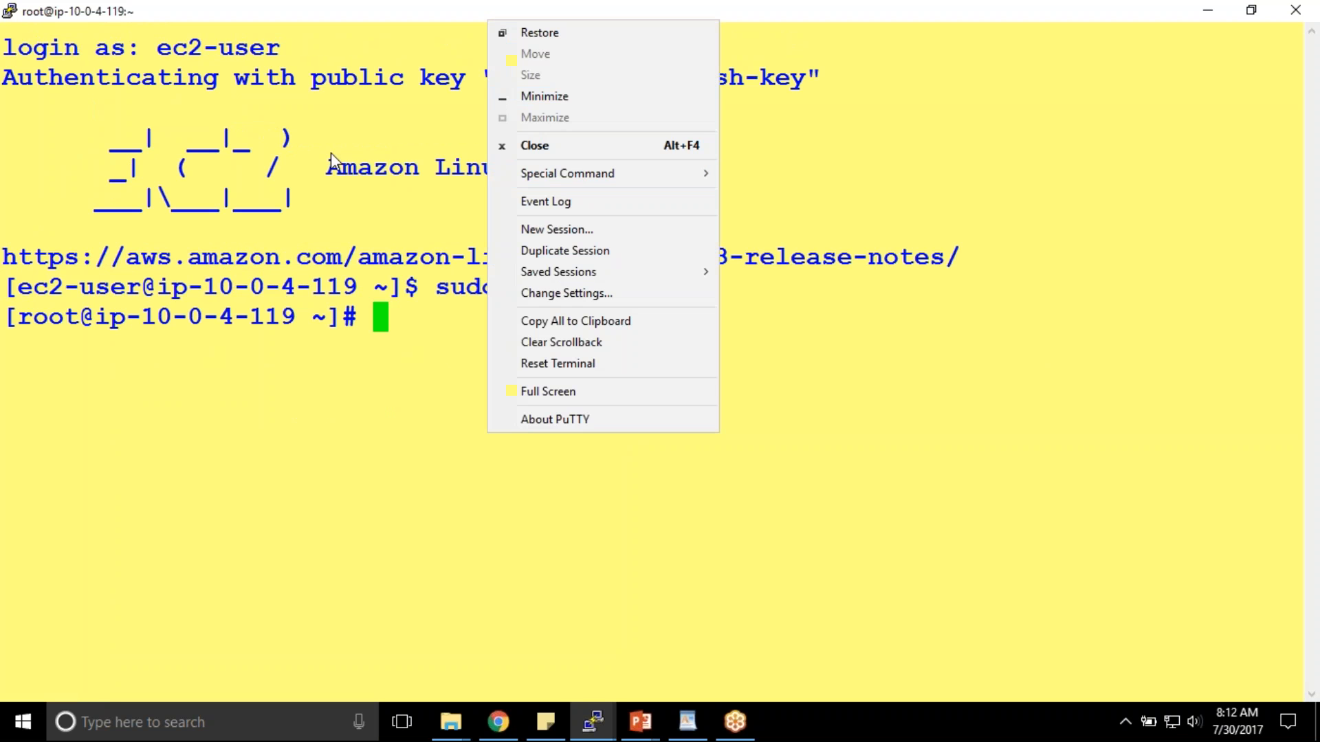
- Change PuTTY's terminal font from Courier New bold 20-point to 14-point and apply it
click(239, 3)
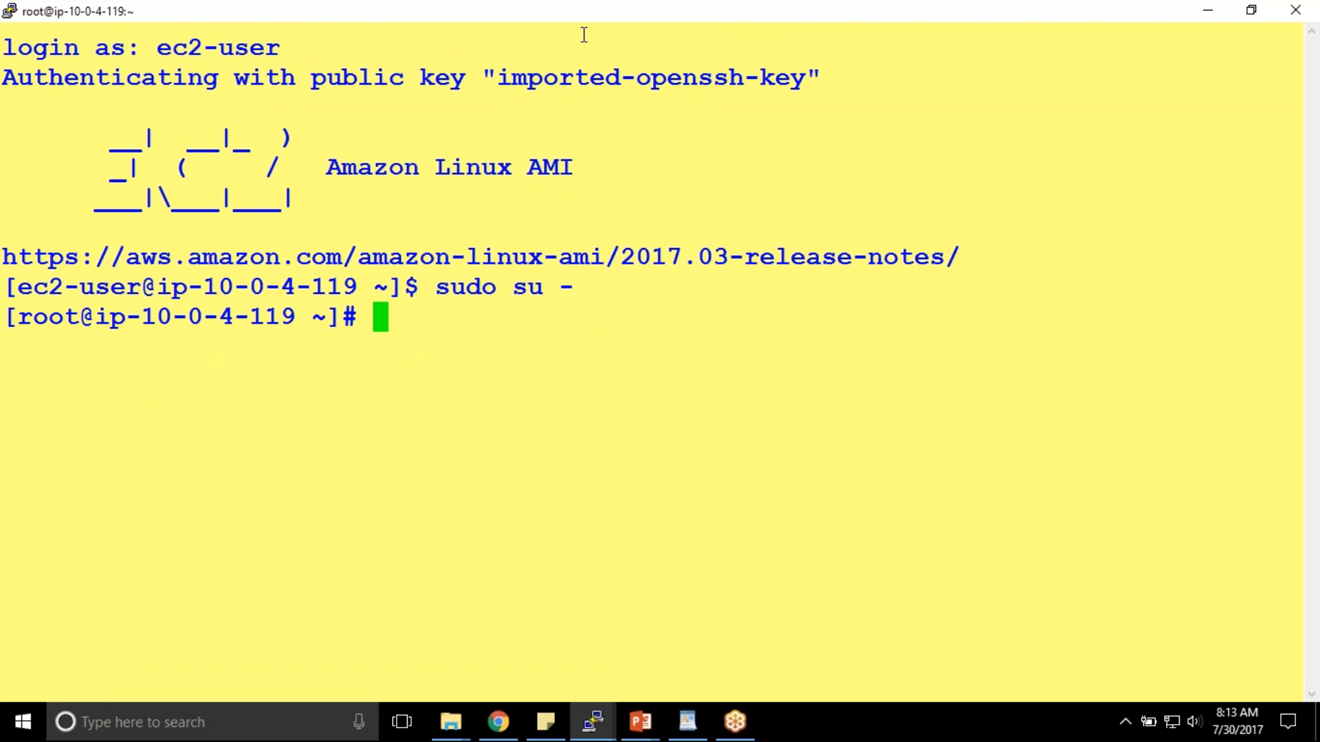
right_click(456, 15)
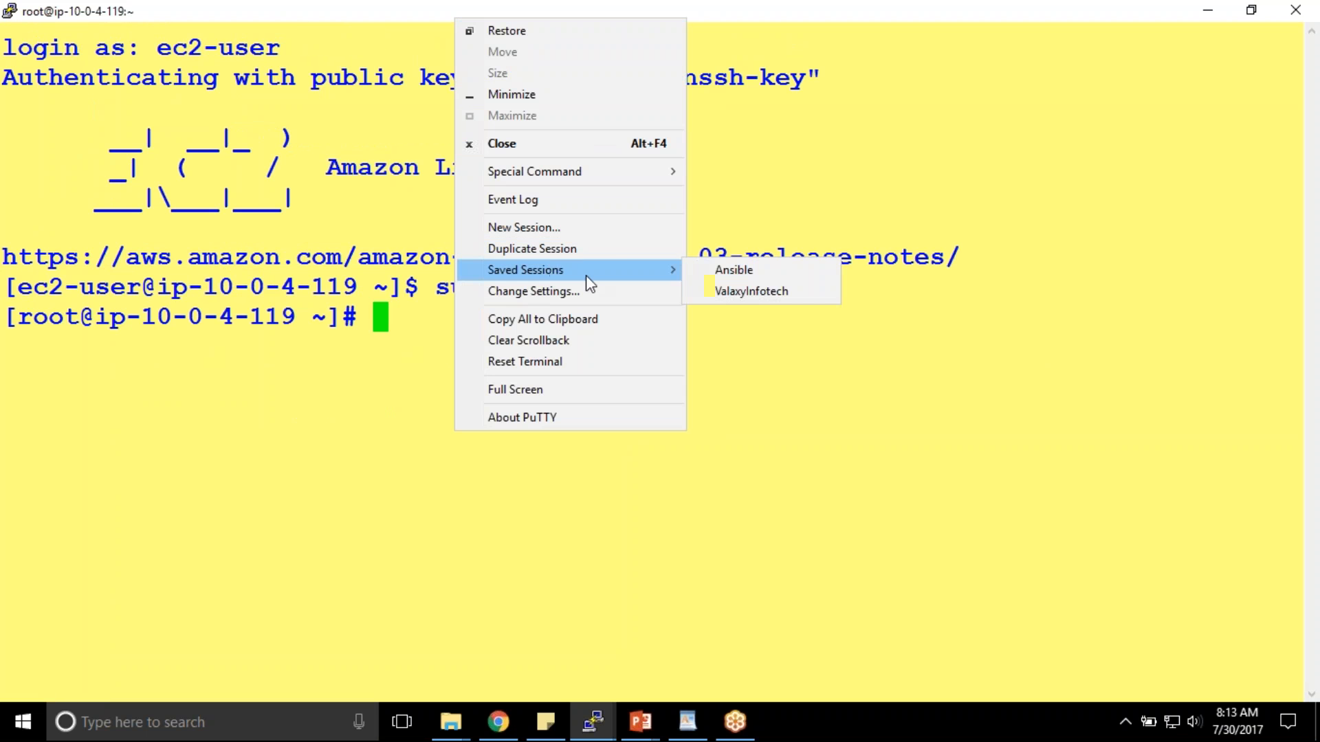
click(552, 293)
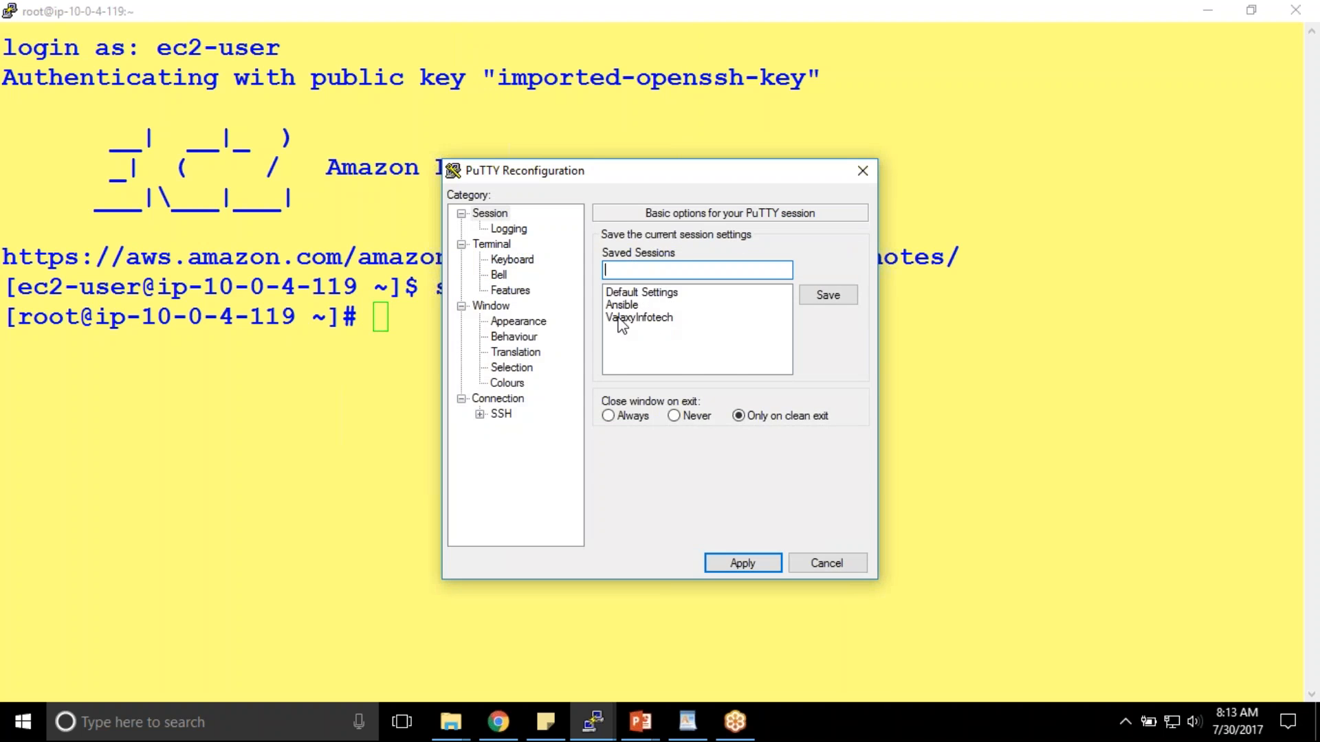
click(536, 323)
click(831, 352)
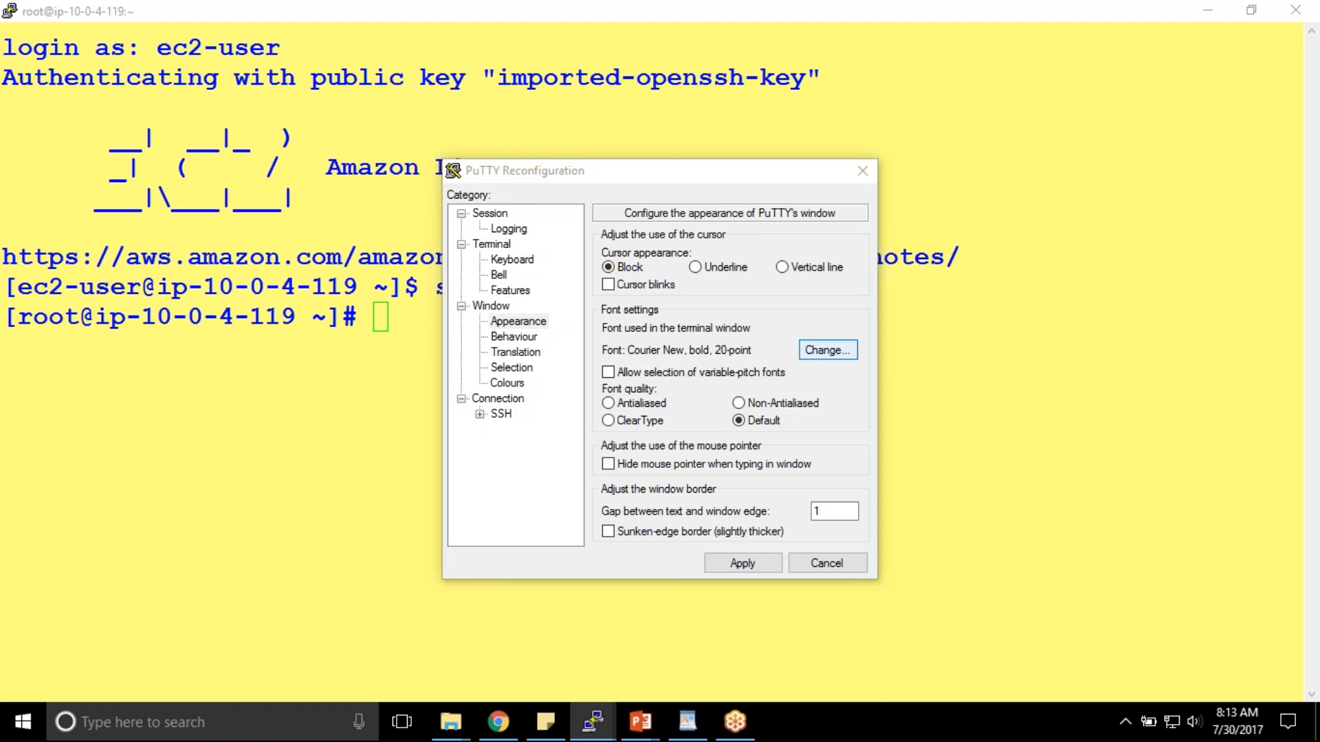
scroll(853, 348, down, 2)
scroll(852, 348, up, 2)
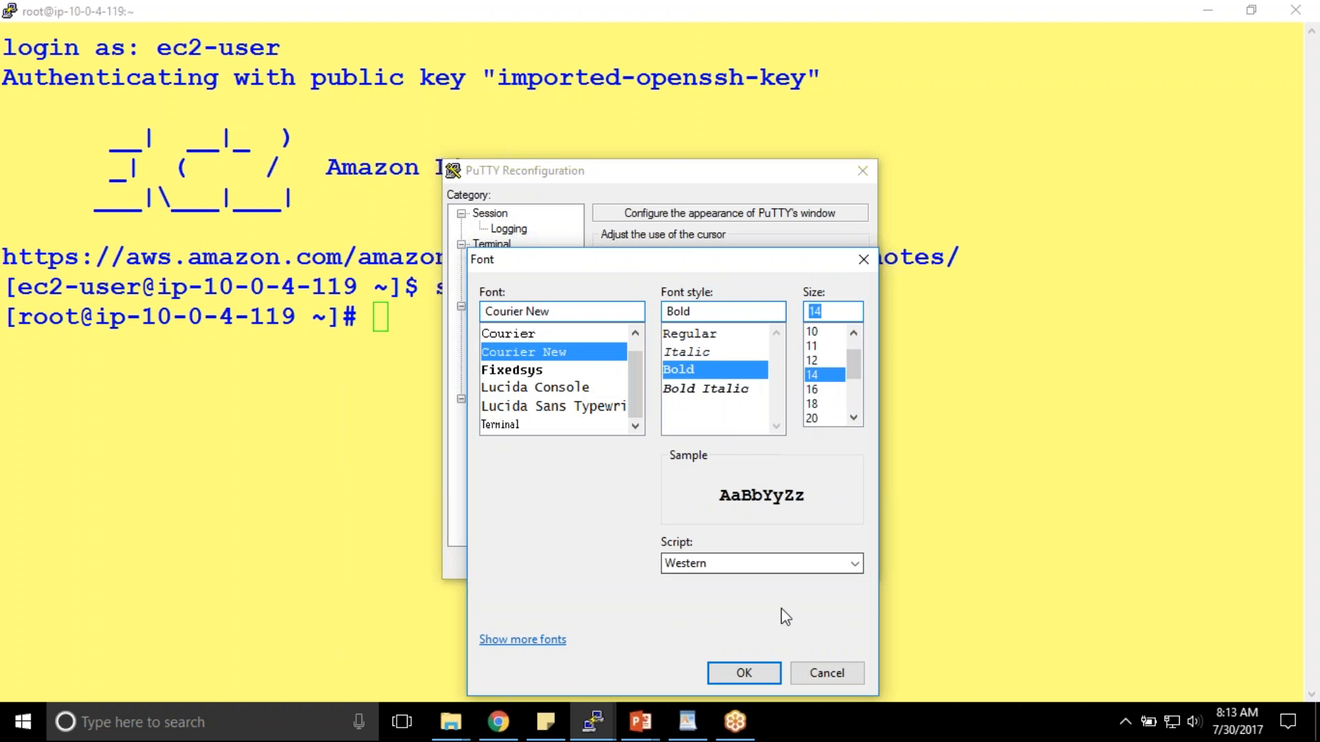
click(717, 674)
key(Return)
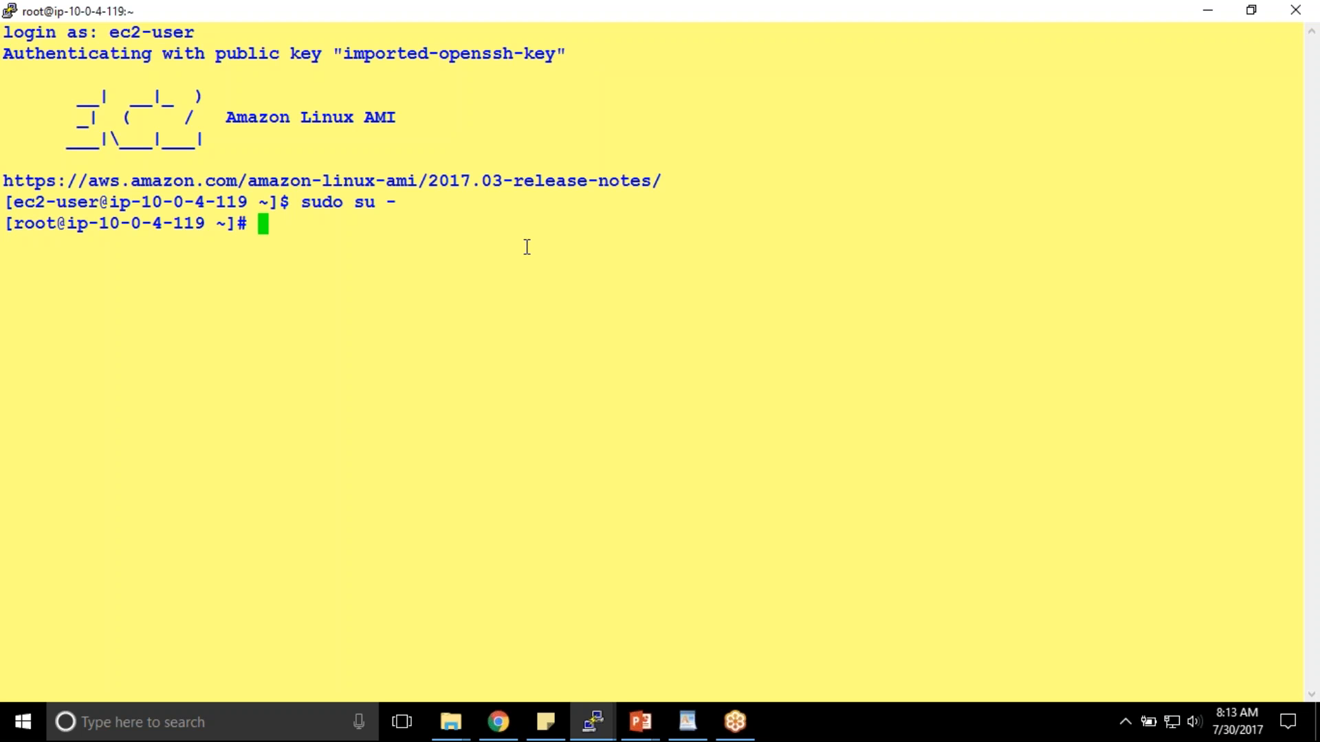
- Install Apache with 'yum install httpd', confirming the dependencies with y
text(yum install httpd)
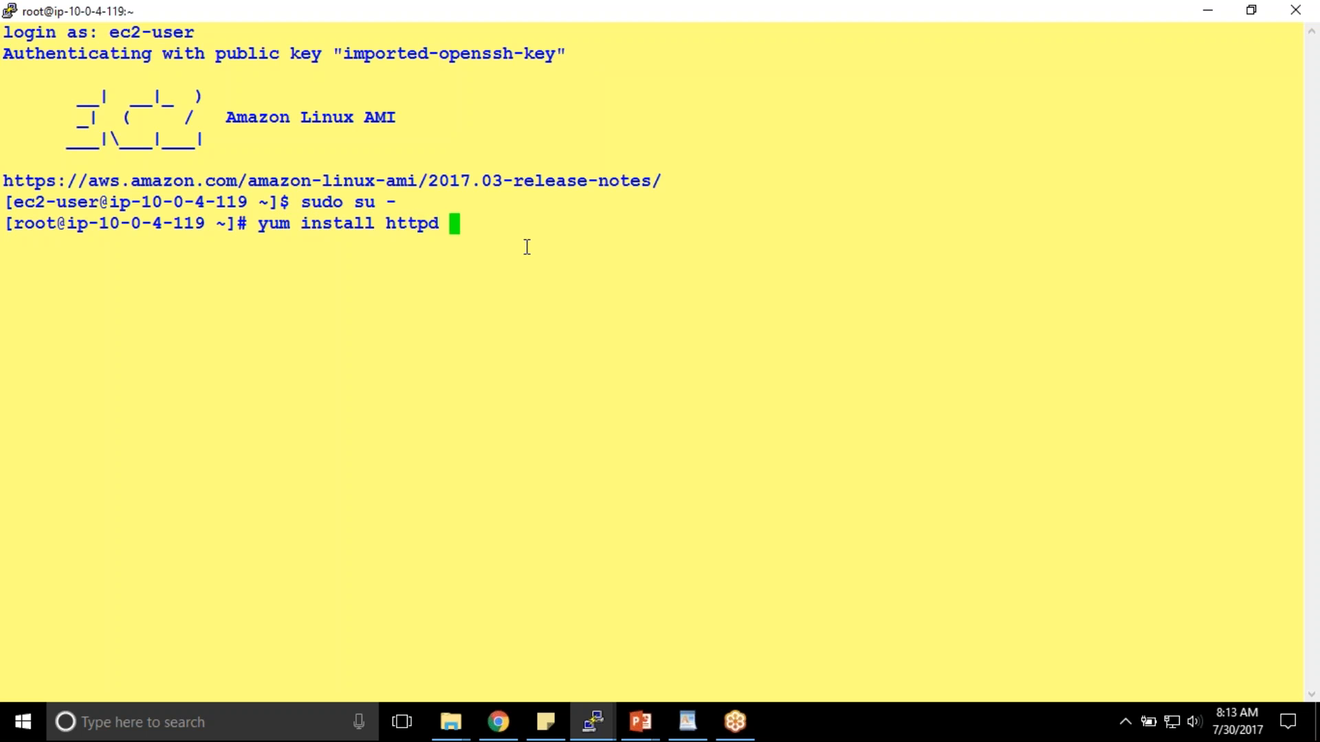
key(Return)
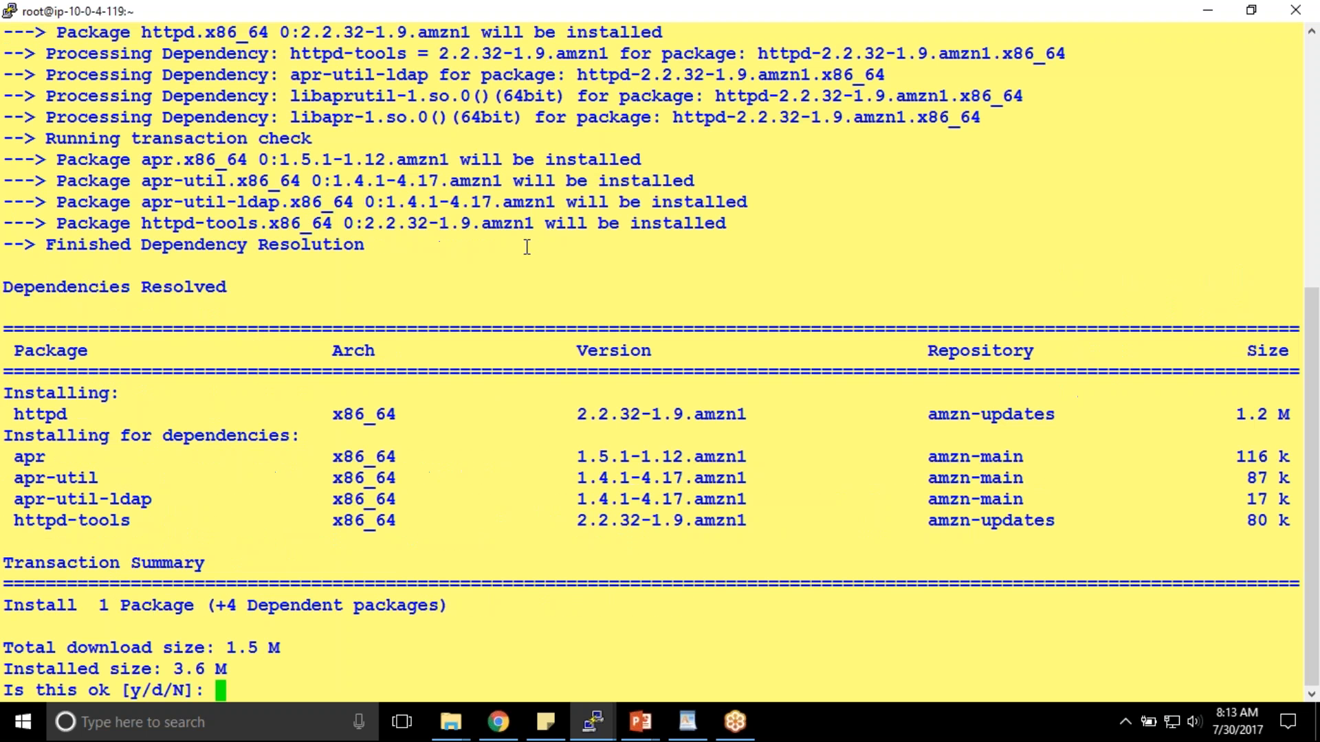
text(y)
key(Return)
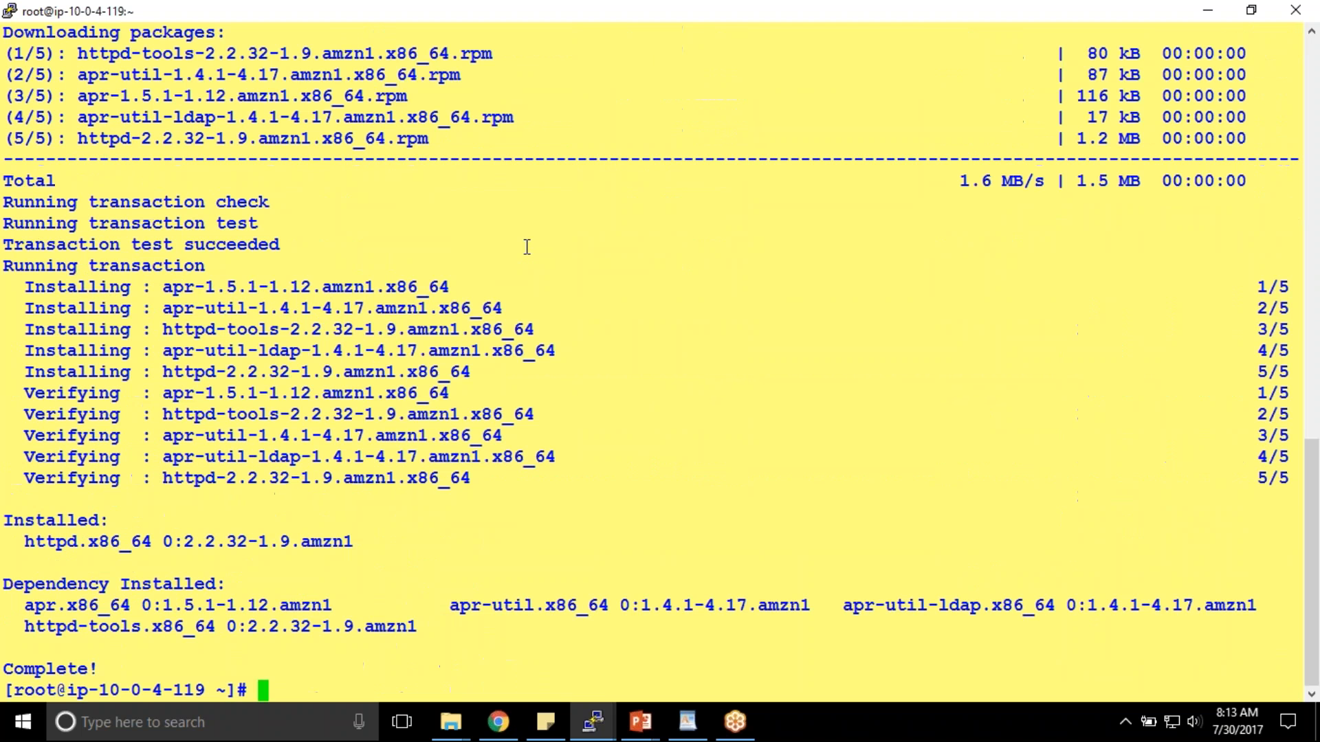
- Clear the screen and start Apache with 'service httpd start'
text(clear)
key(Return)
key(Return)
key(Return)
text(ser)
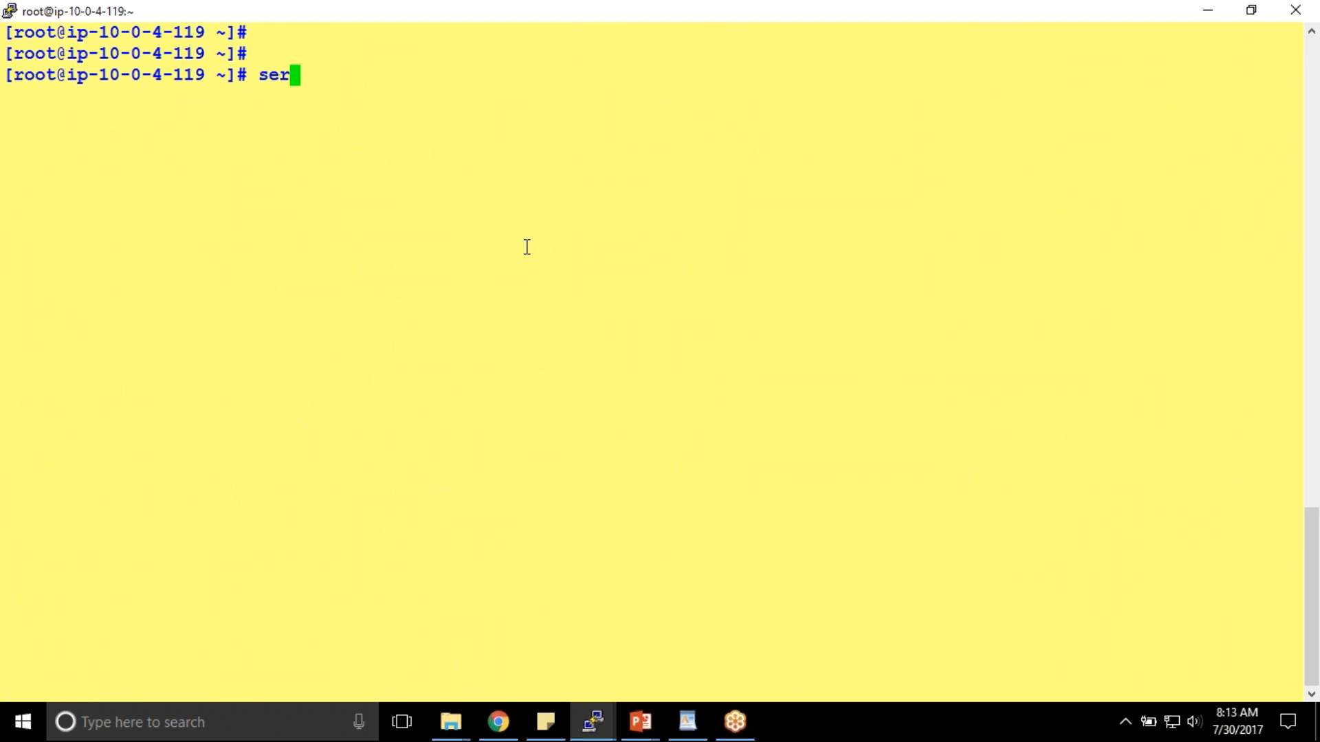
text(vice http)
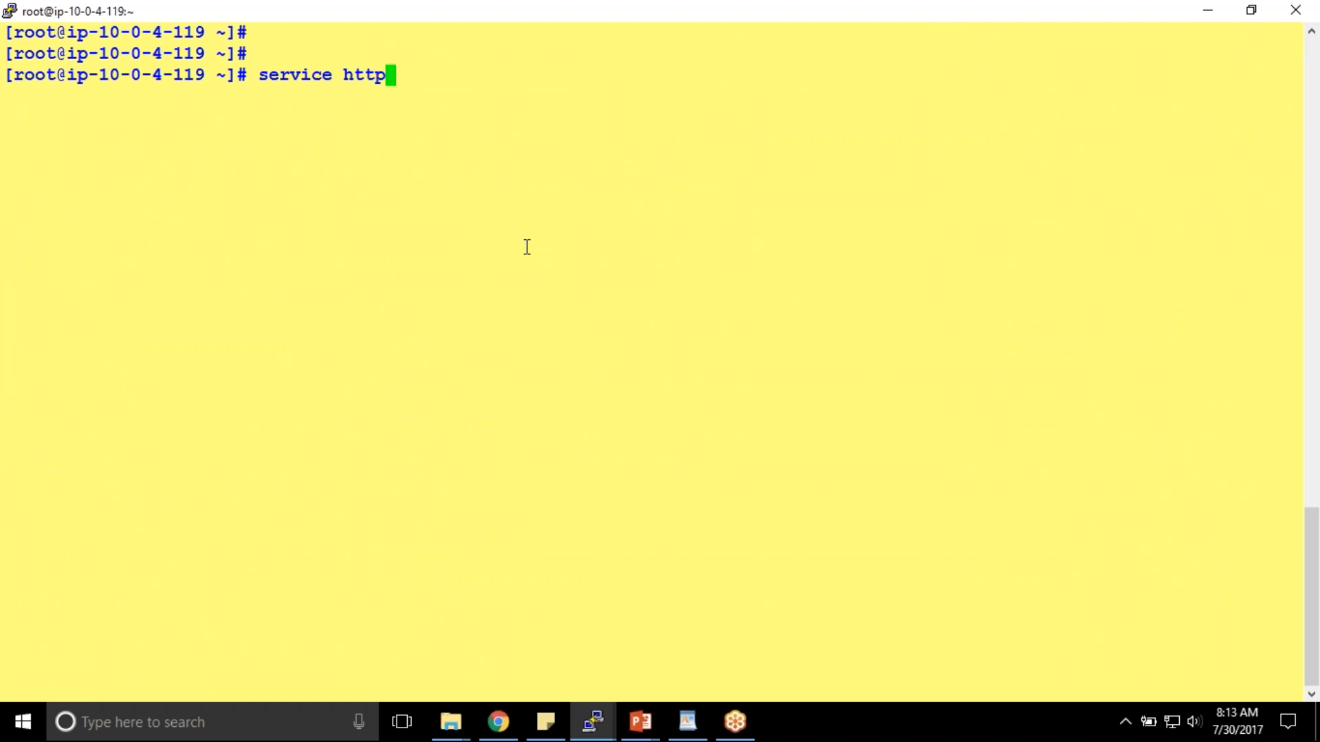
text(d start)
key(Return)
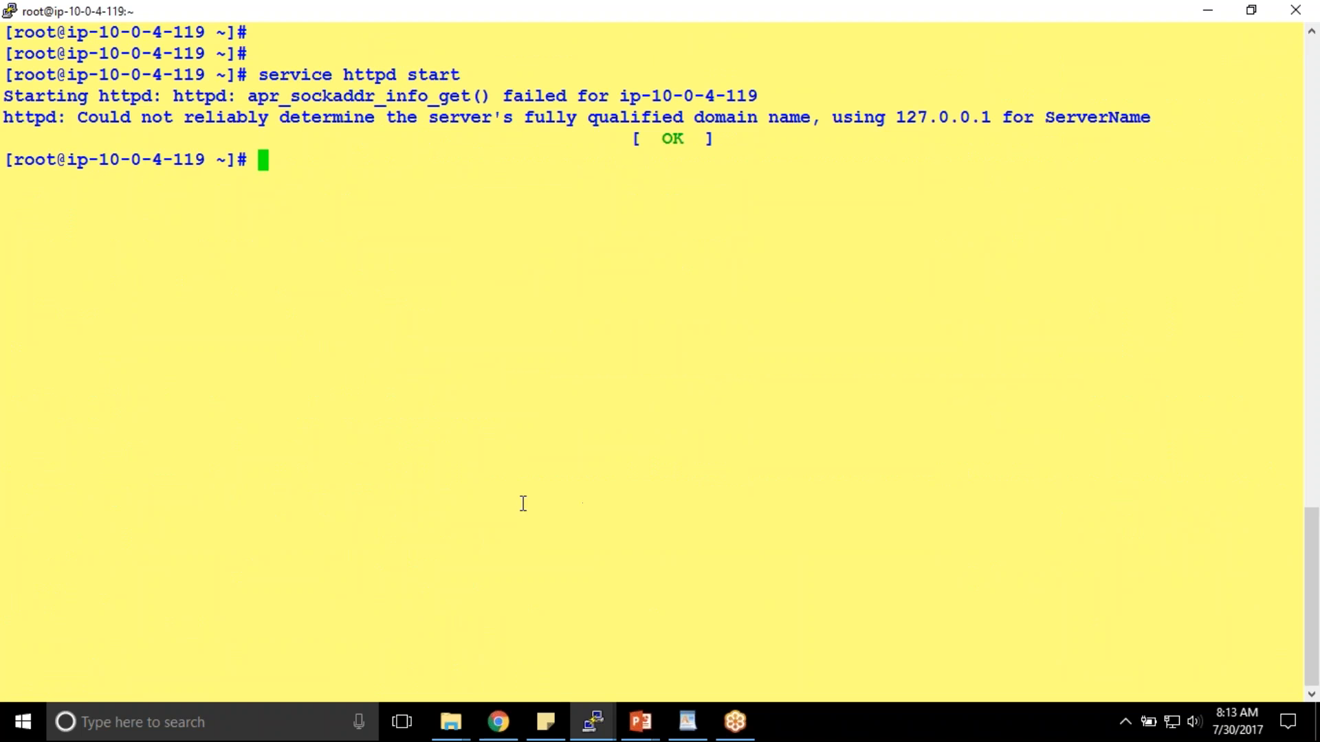
click(498, 722)
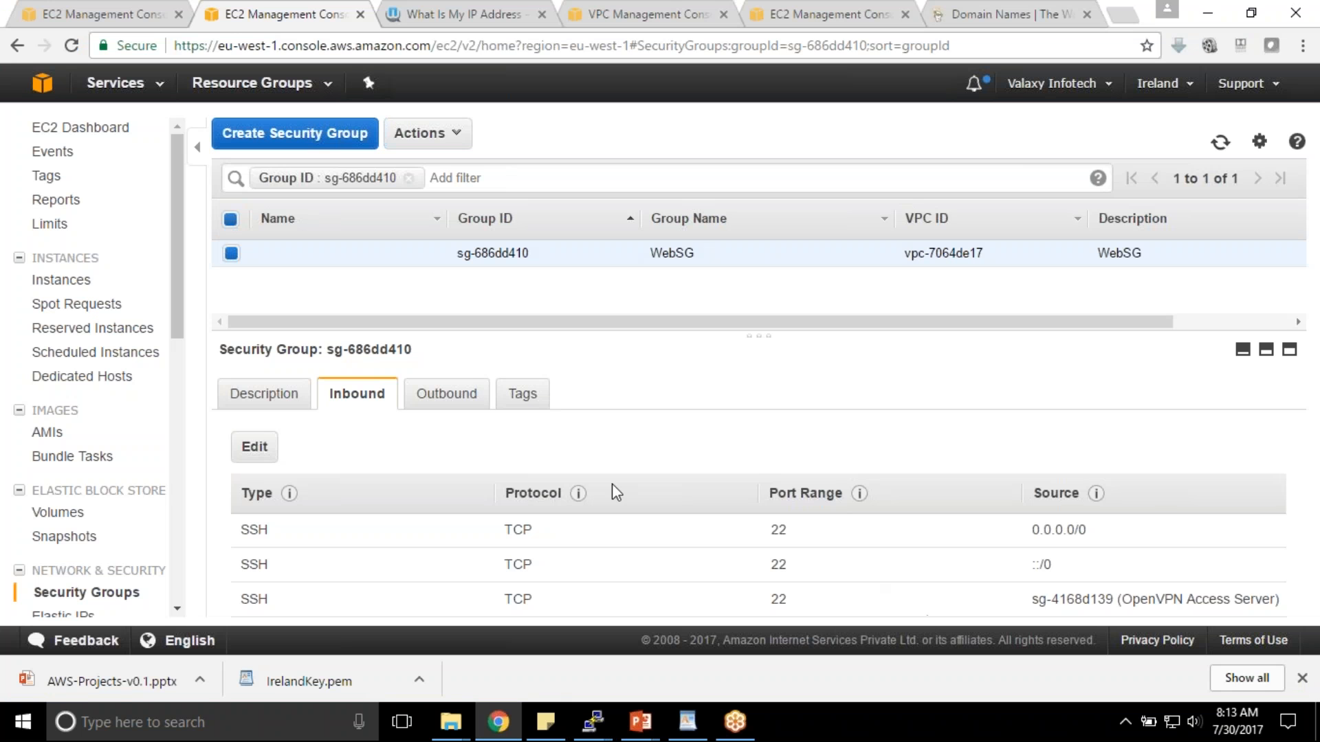
- Reload the EC2 console to sign back in, select Elastic IP 54.229.155.193, then view WebSG's inbound rules
click(99, 12)
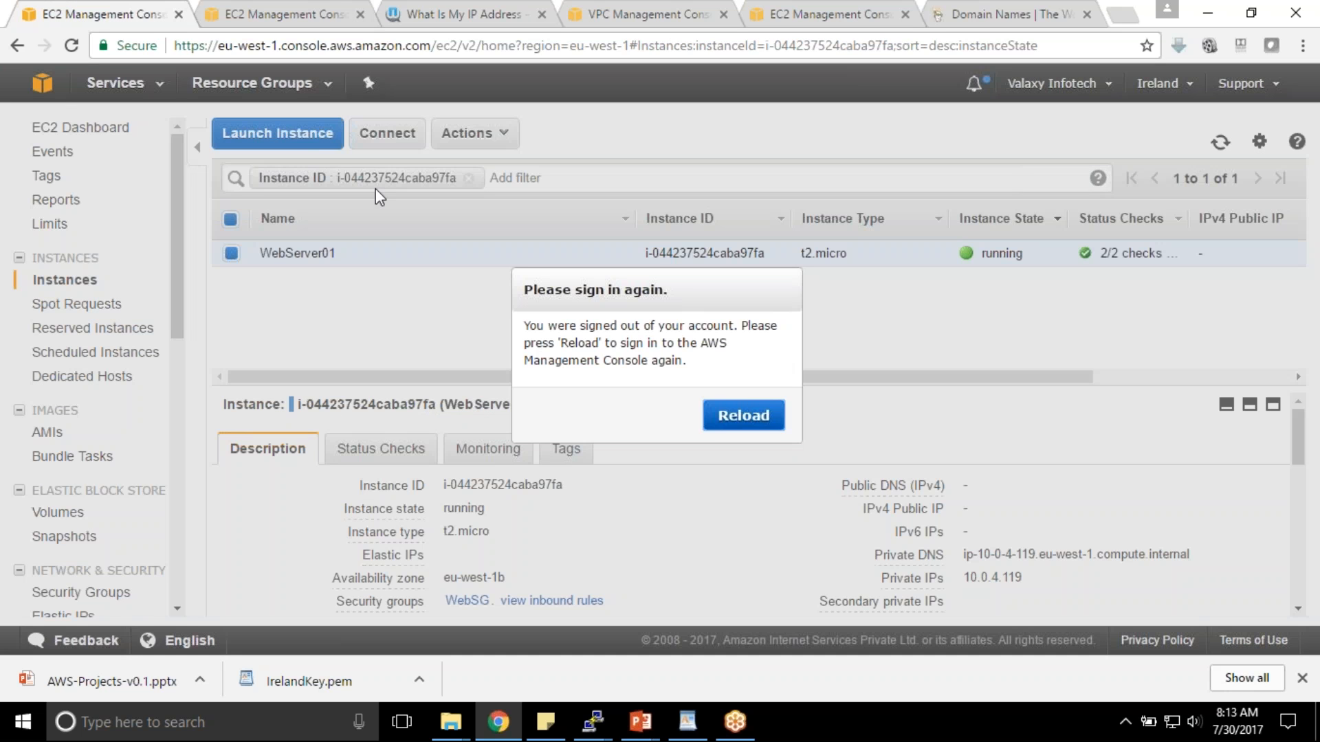
click(72, 45)
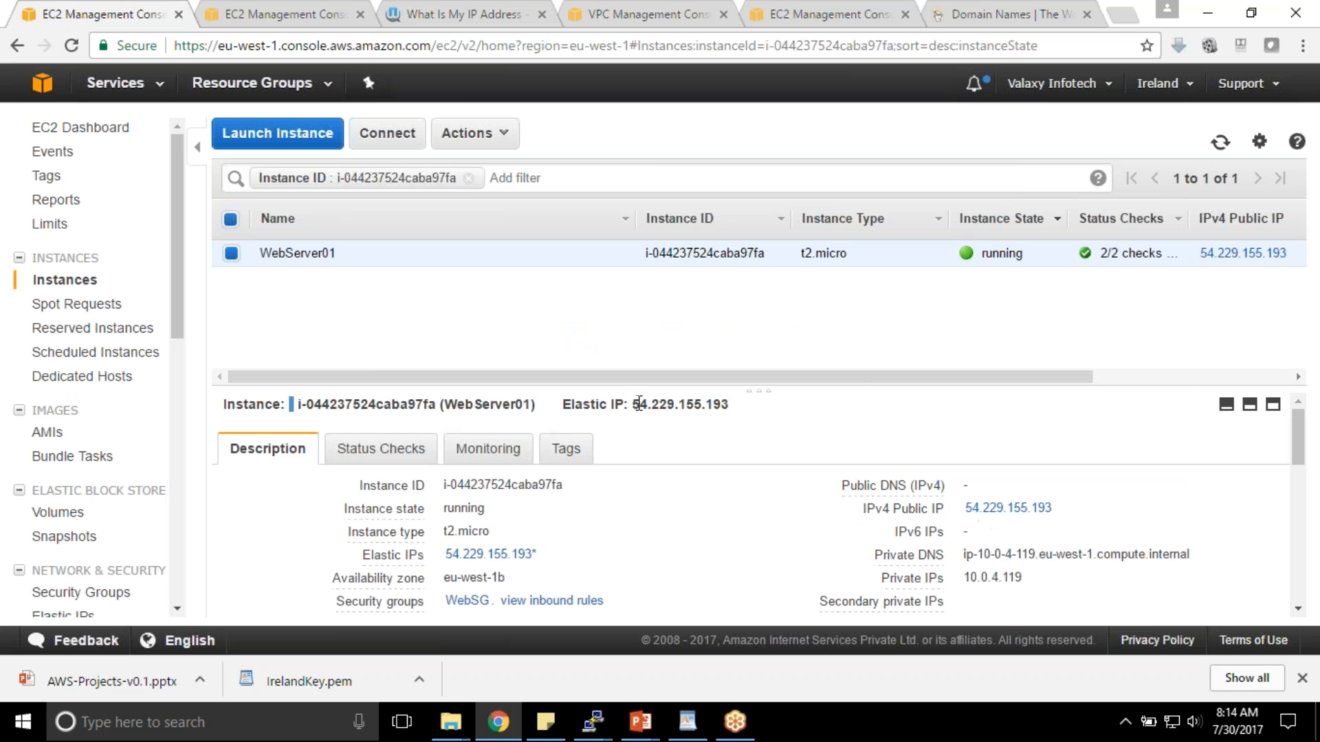
drag(639, 403, 754, 401)
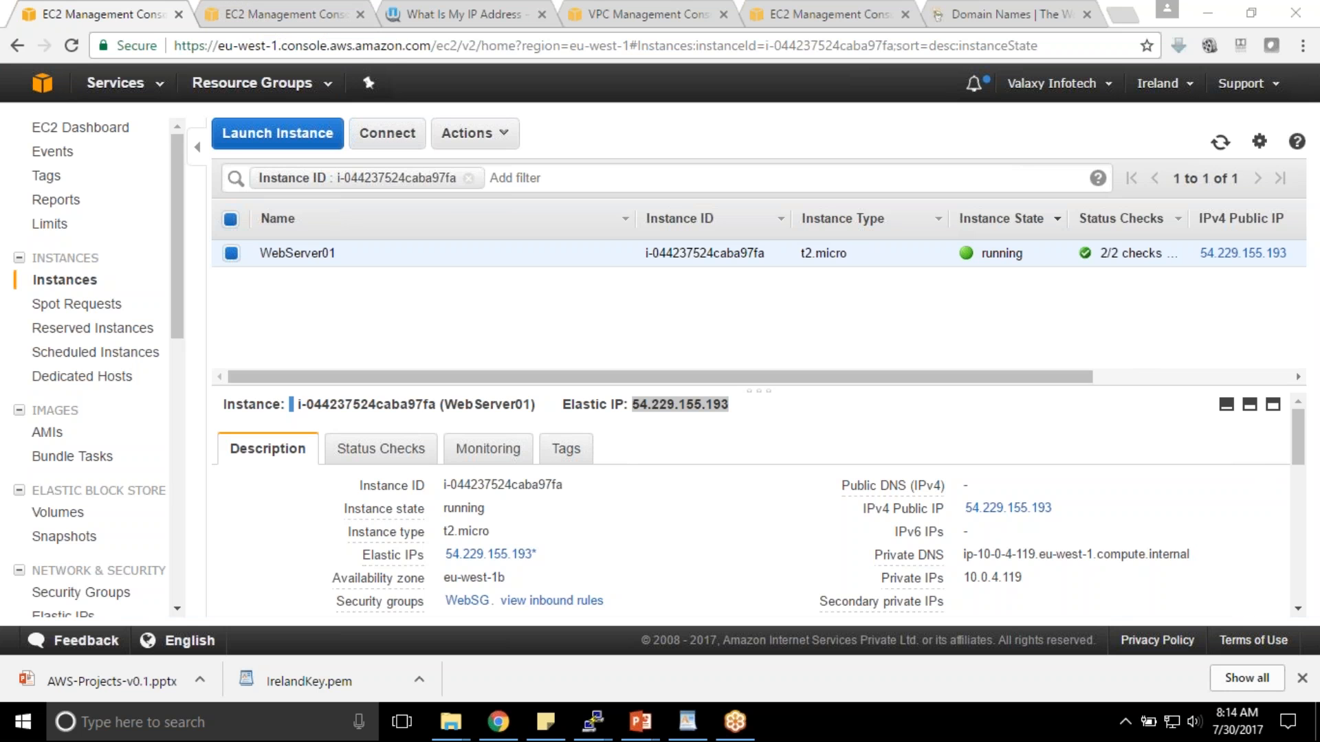
click(263, 10)
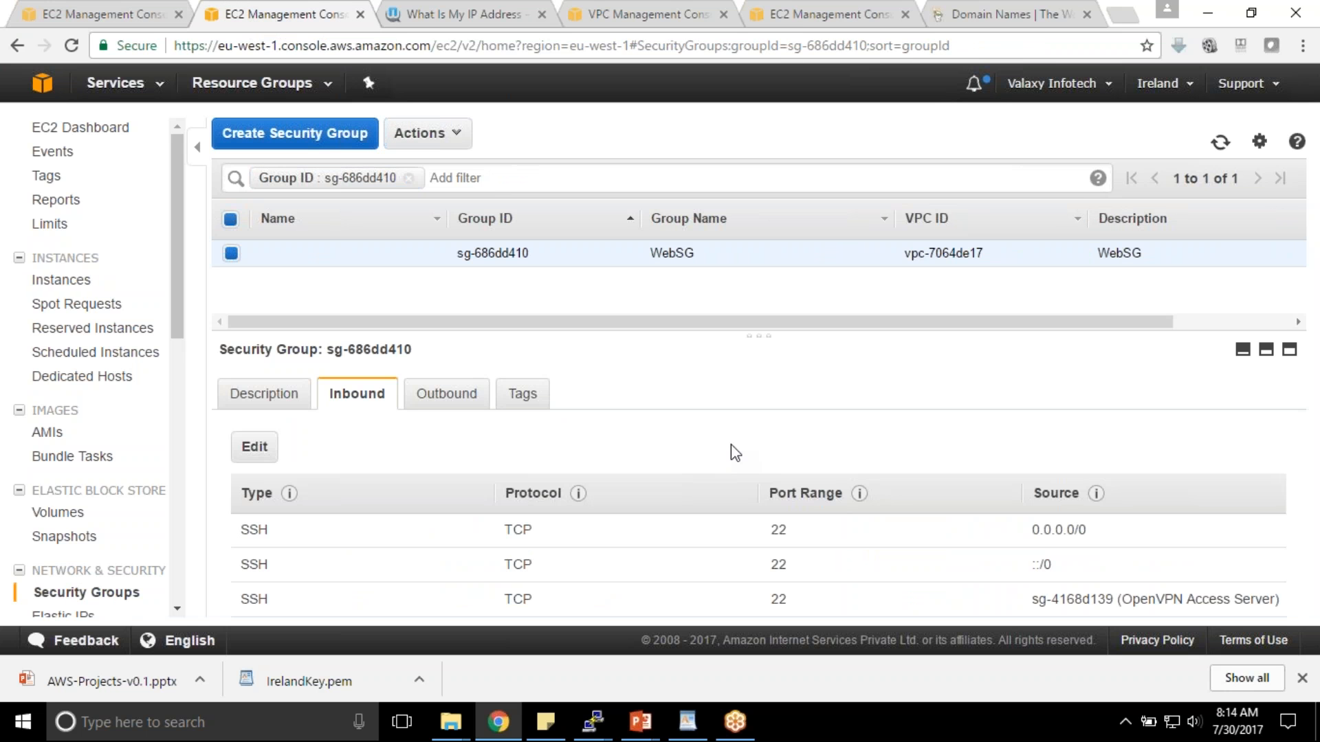
click(1276, 51)
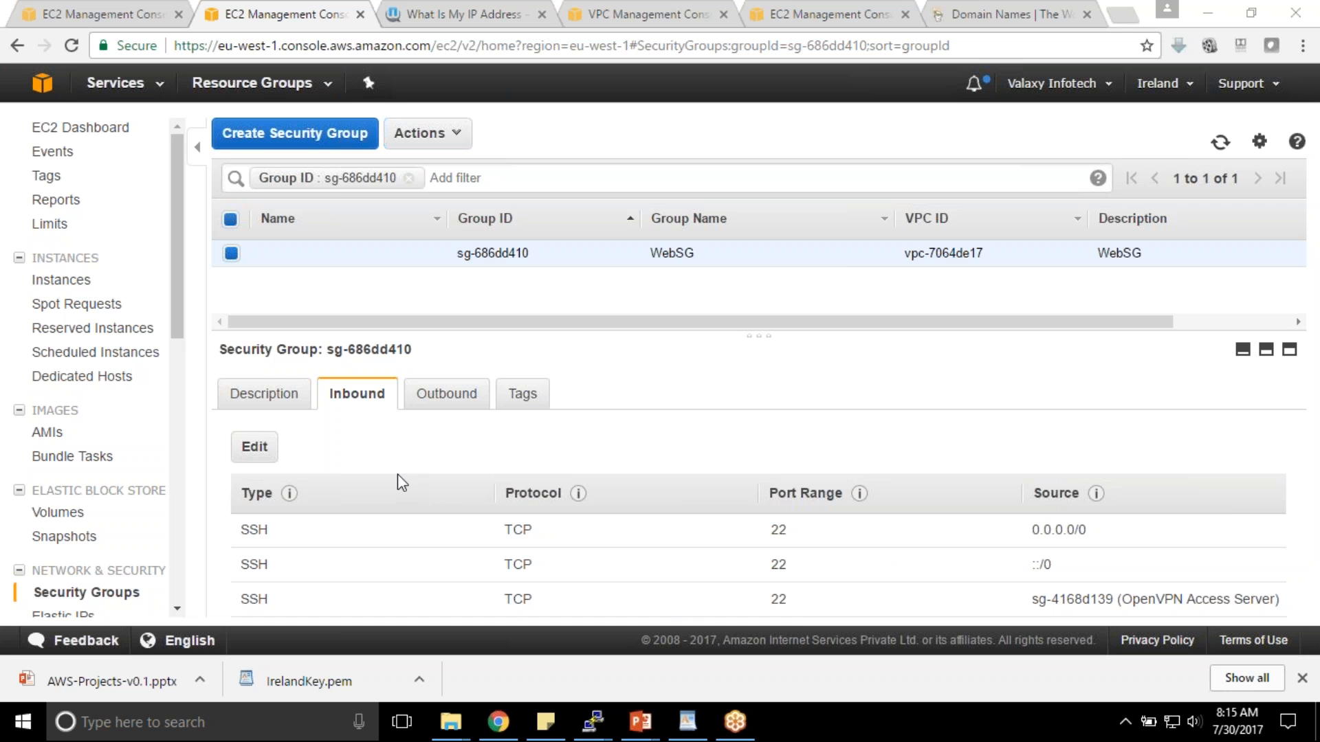
- Add and save a WebSG inbound HTTP rule on port 80, sourced only from 0.0.0.0/0
click(254, 447)
click(264, 407)
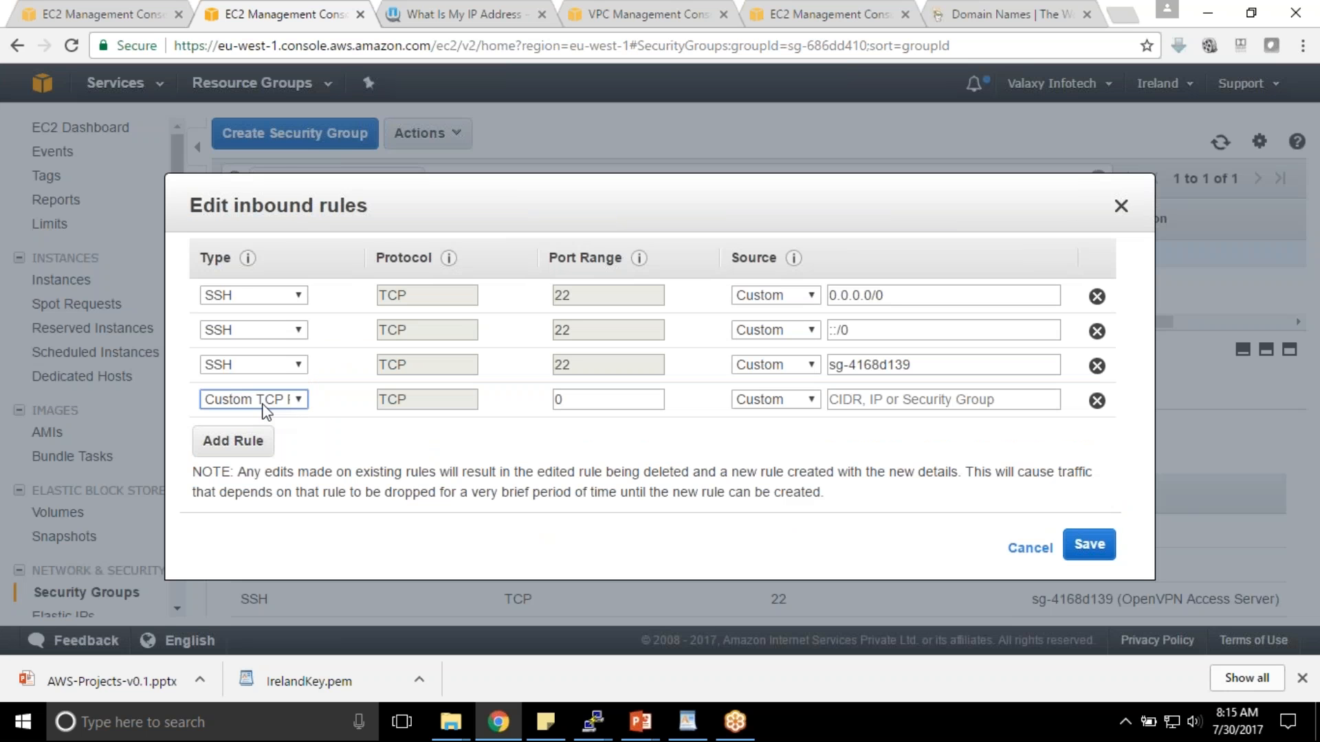
click(269, 402)
click(274, 362)
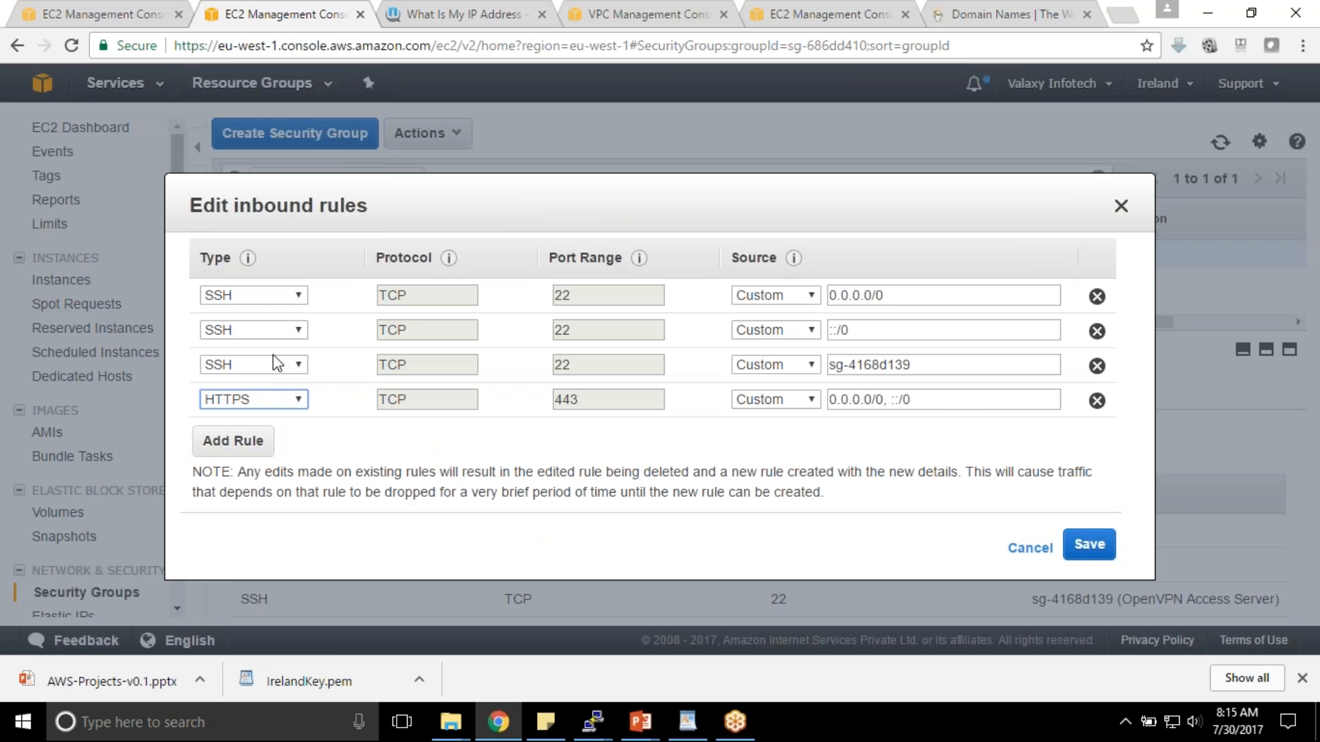
click(295, 405)
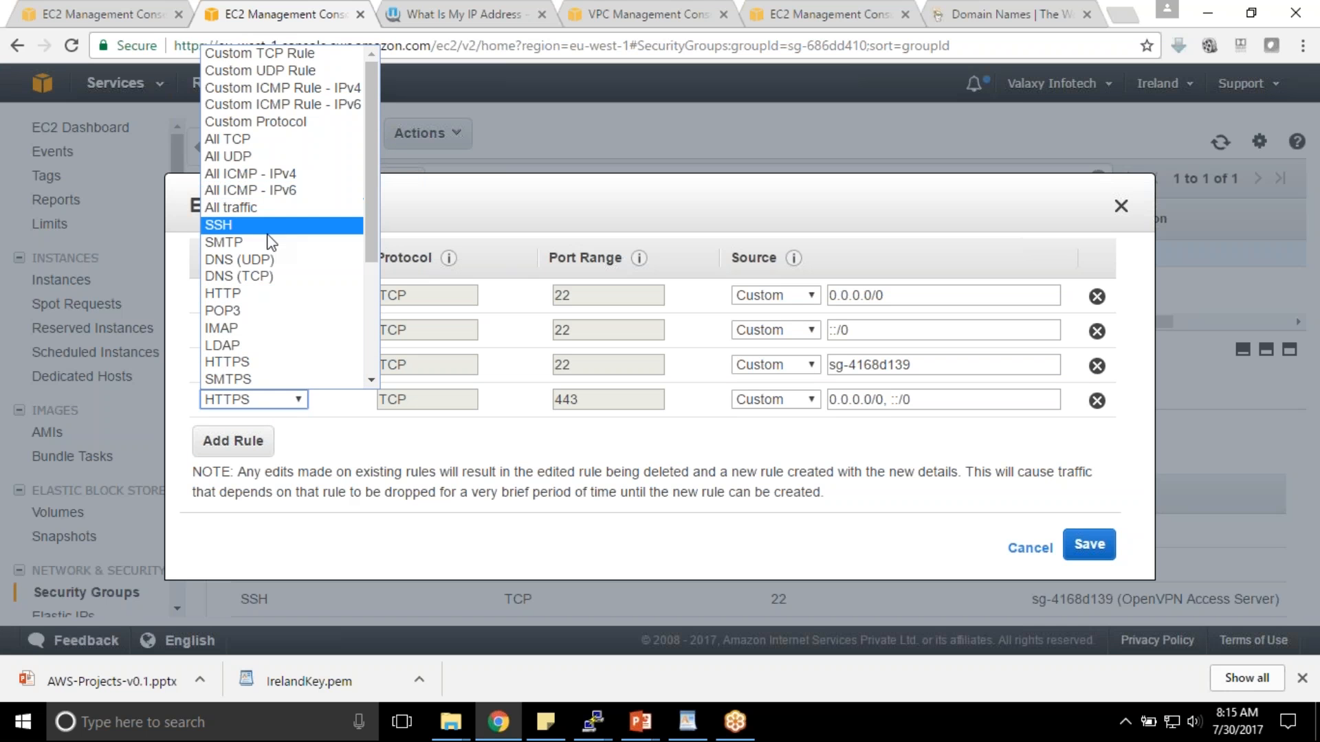
click(275, 292)
click(883, 401)
drag(885, 400, 1034, 401)
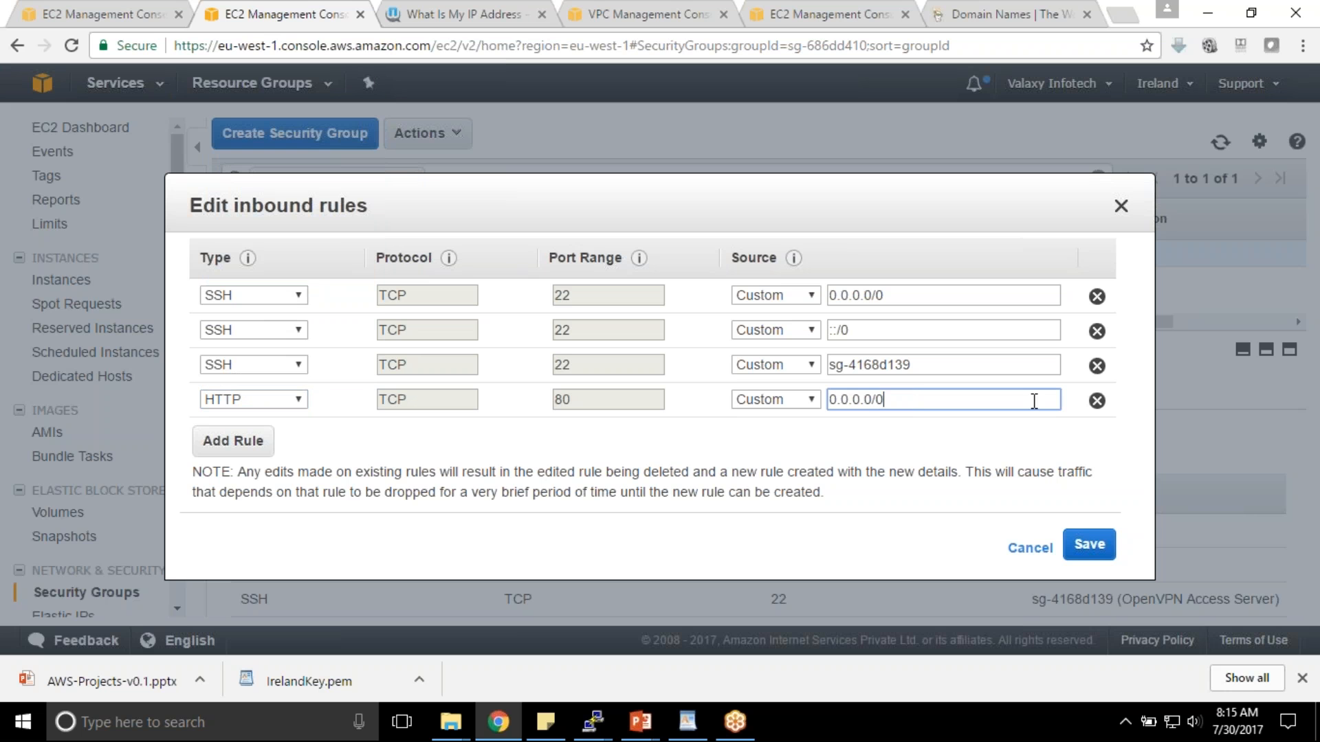
key(BackSpace)
click(1089, 544)
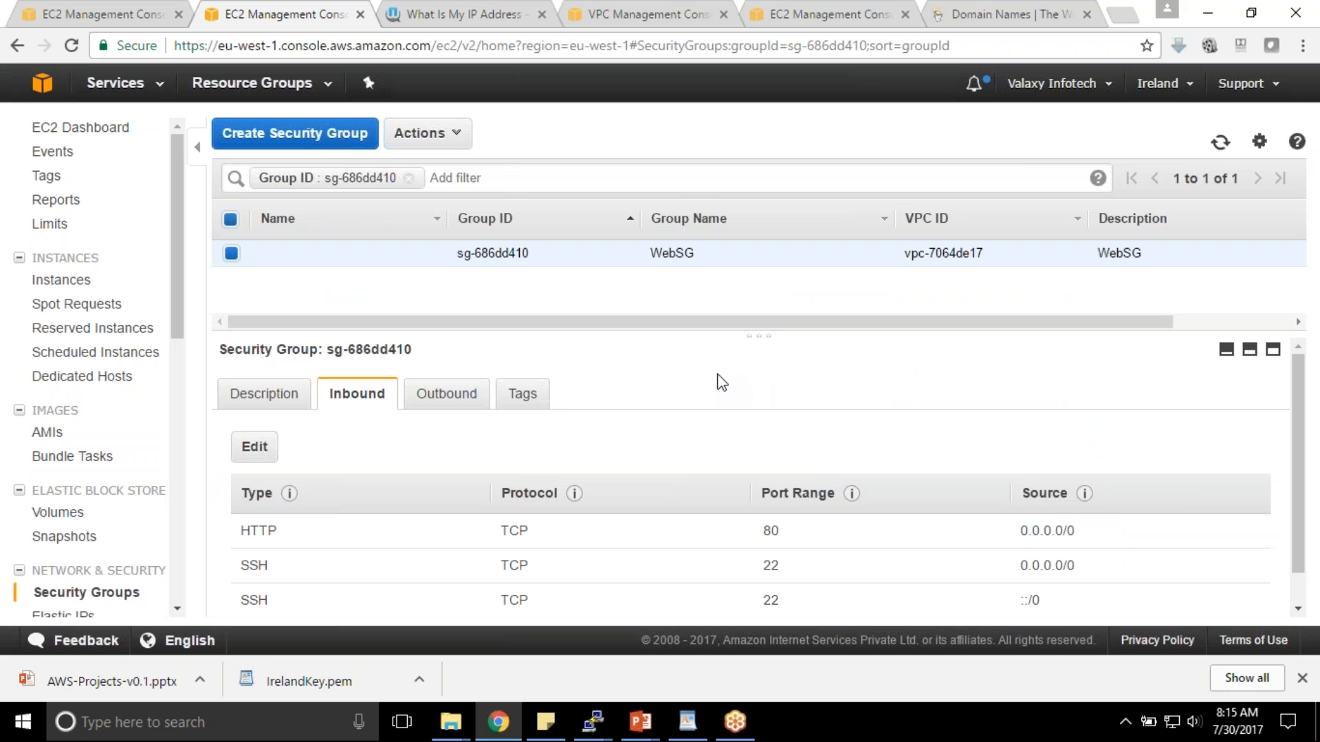
- Review the WebSG inbound rules, highlighting the OpenVPN group source and the HTTP and SSH rows
scroll(804, 548, down, 1)
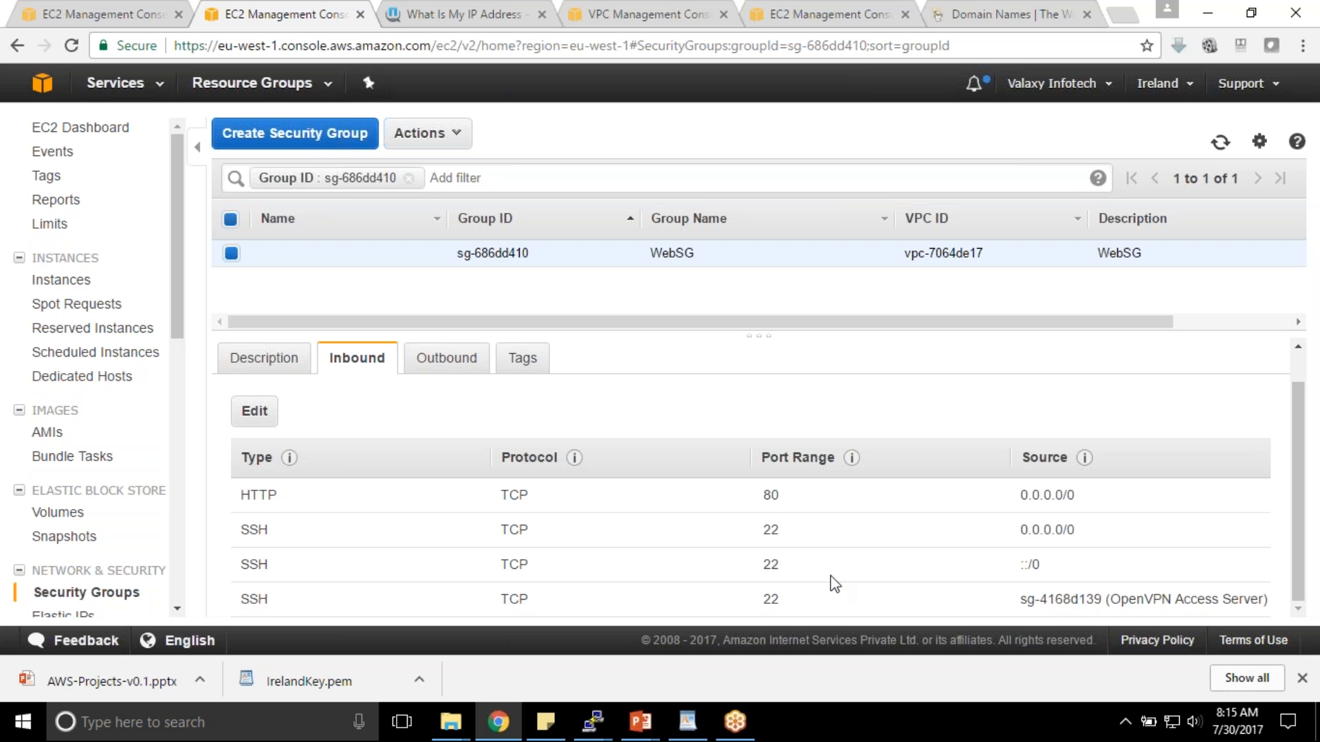
drag(1019, 599, 1270, 600)
drag(1070, 563, 248, 505)
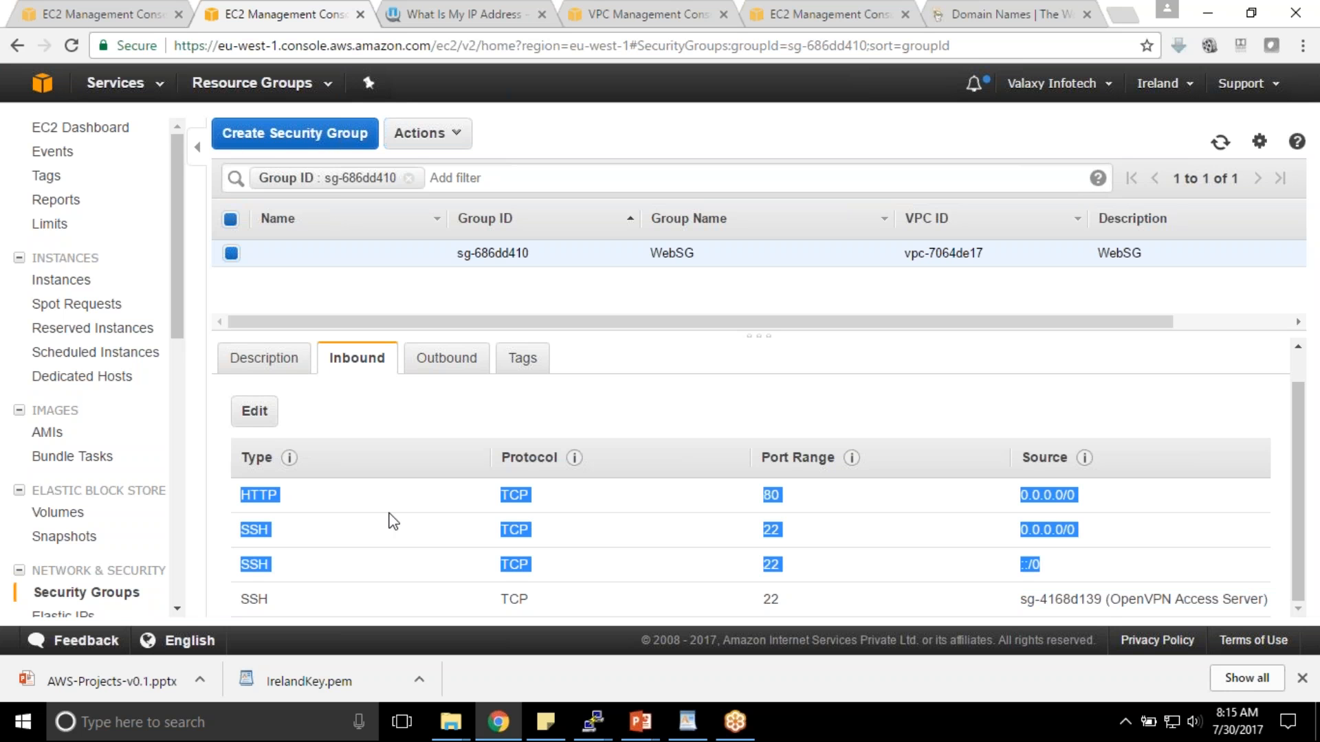
click(289, 520)
drag(242, 493, 1054, 567)
- Highlight the first three inbound rules again, then return to the WebServer01 PuTTY session
click(1082, 531)
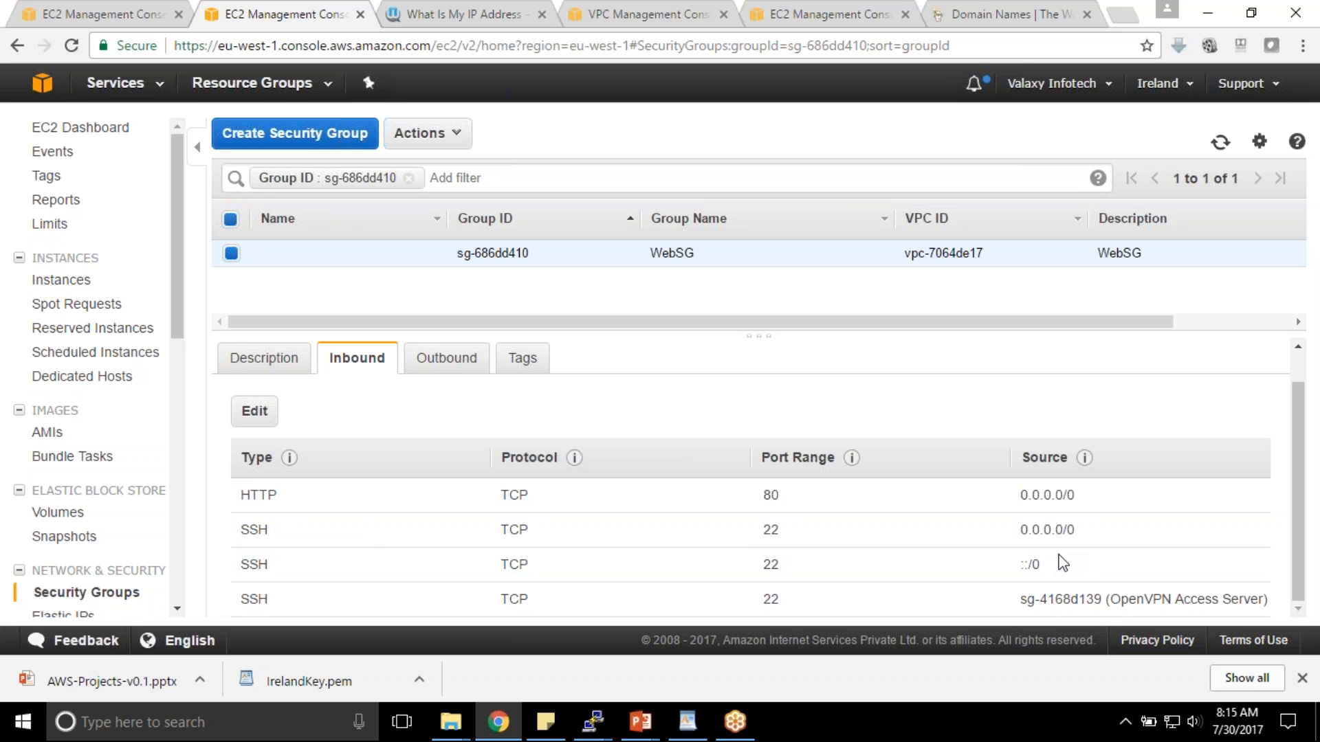
drag(1043, 560, 433, 380)
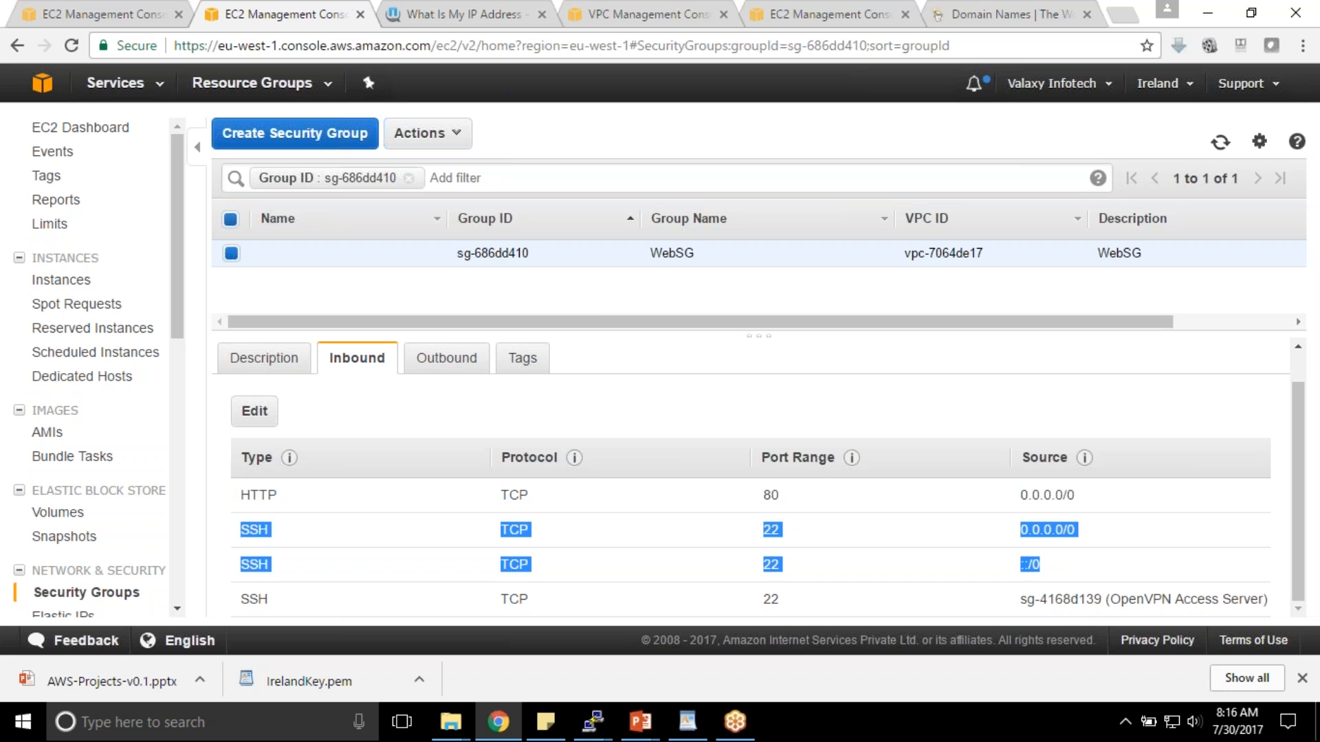
click(593, 306)
mouse_move(593, 720)
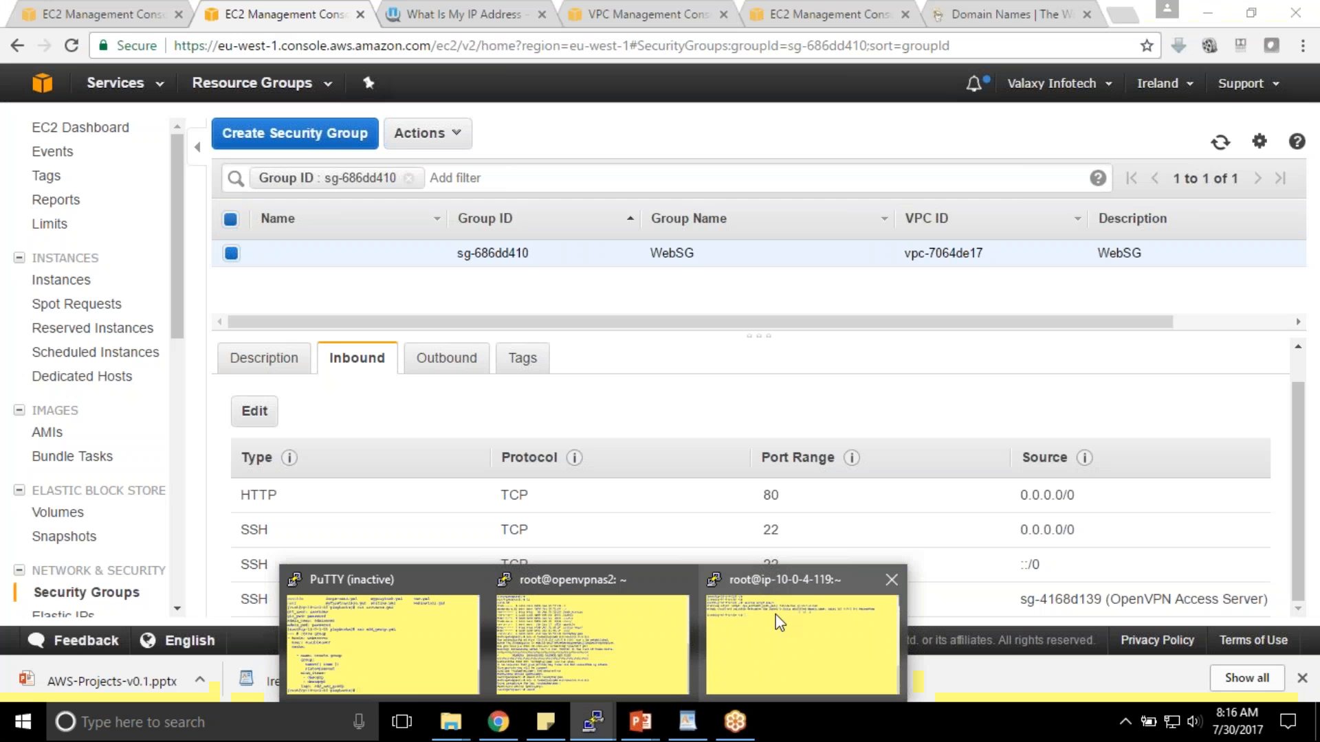
click(773, 619)
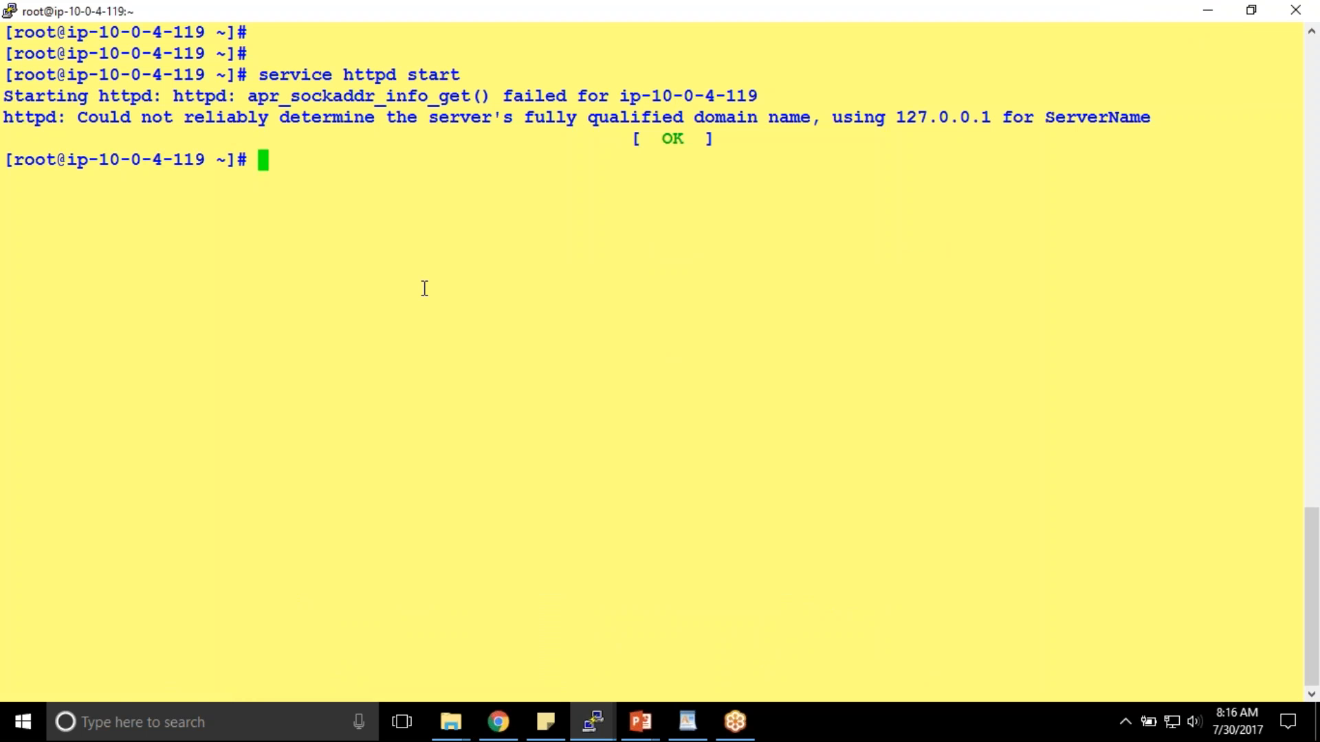
- In Chrome, go to wordpress.org's download page and copy the WordPress 4.8 download link address
key(alt+Tab)
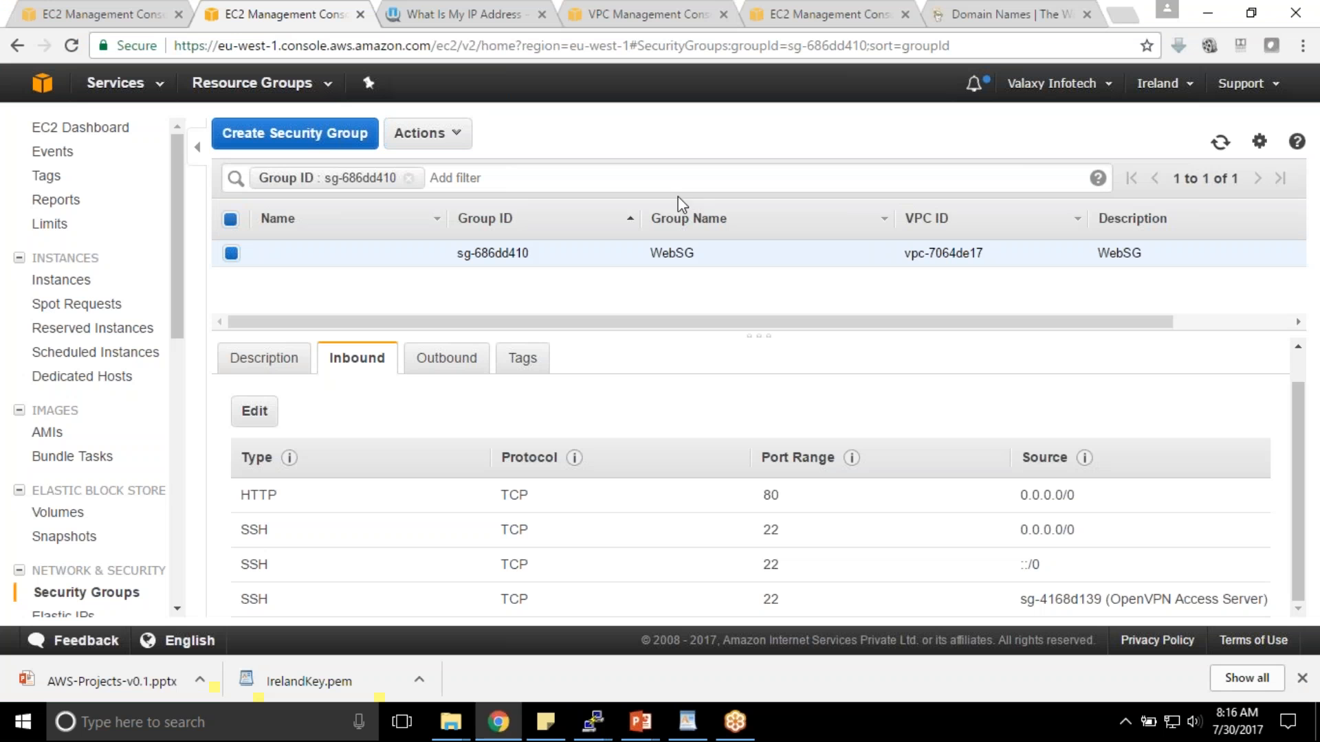
click(453, 12)
click(421, 46)
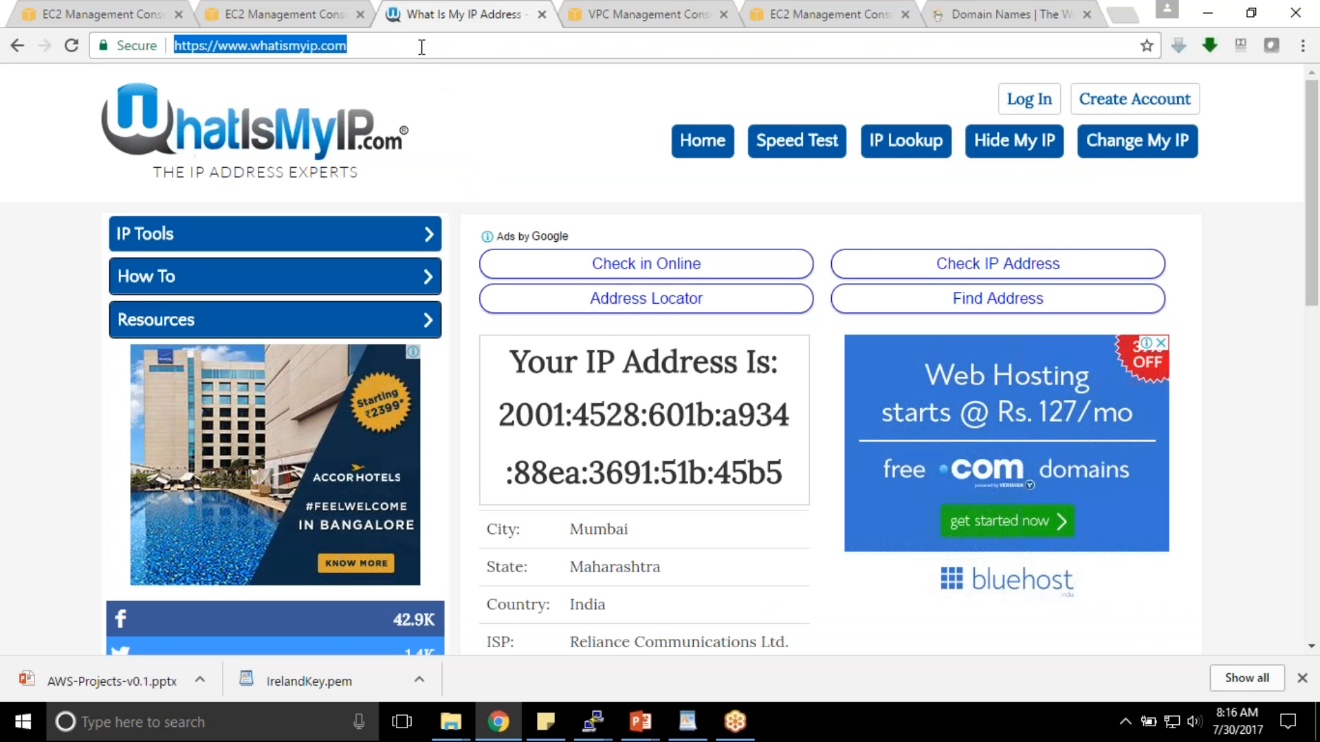
text(wo)
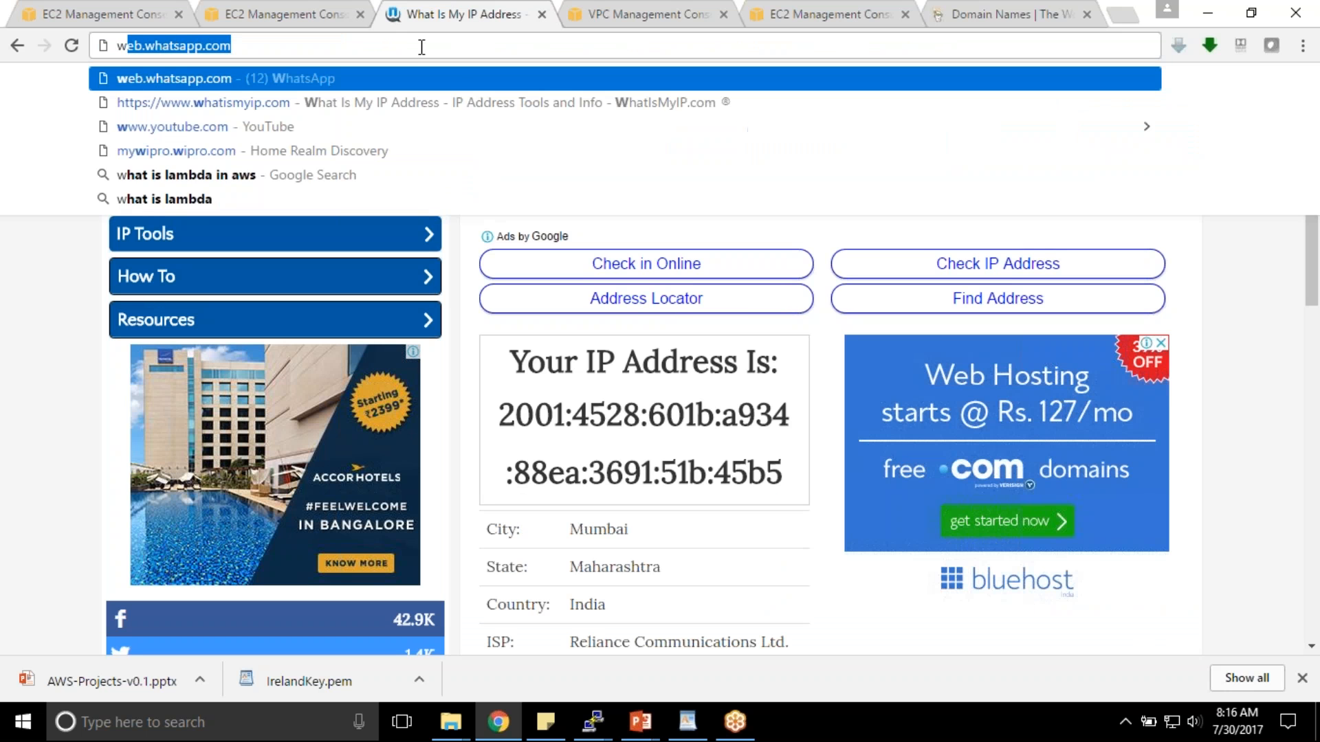
key(Return)
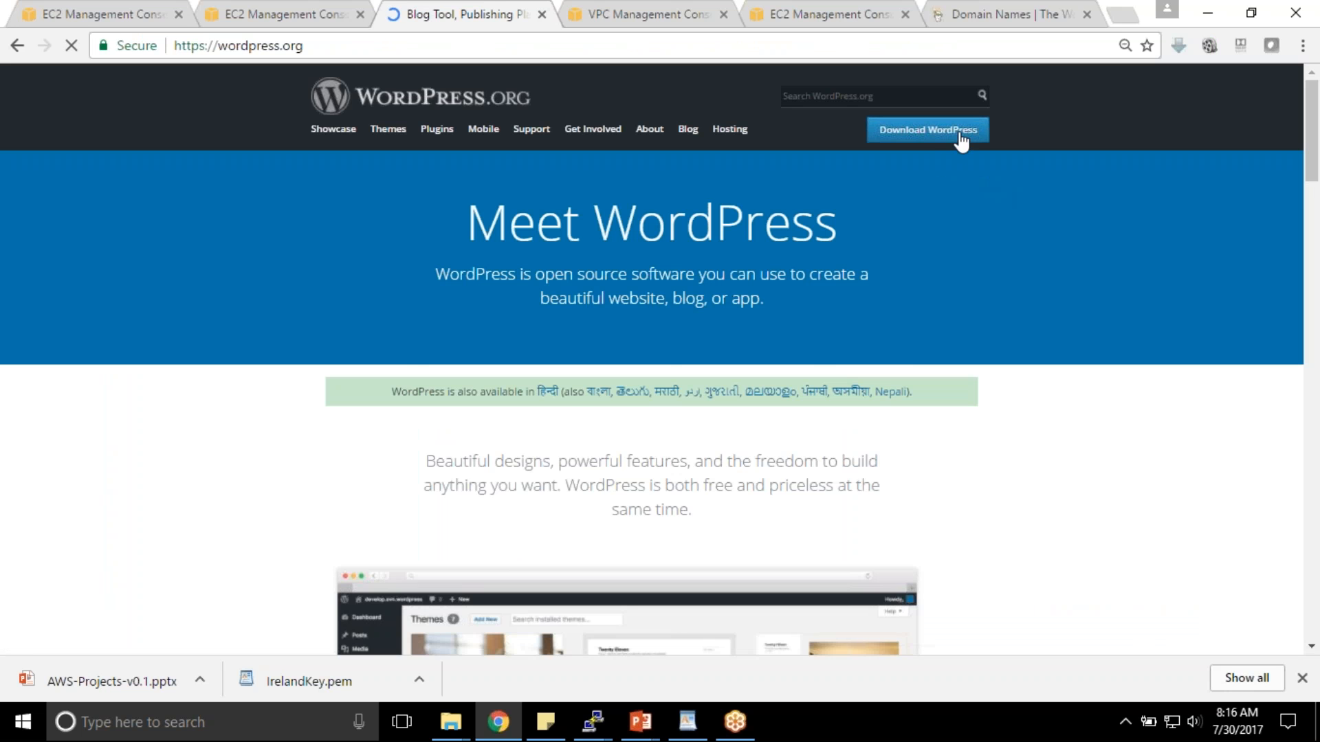
click(958, 137)
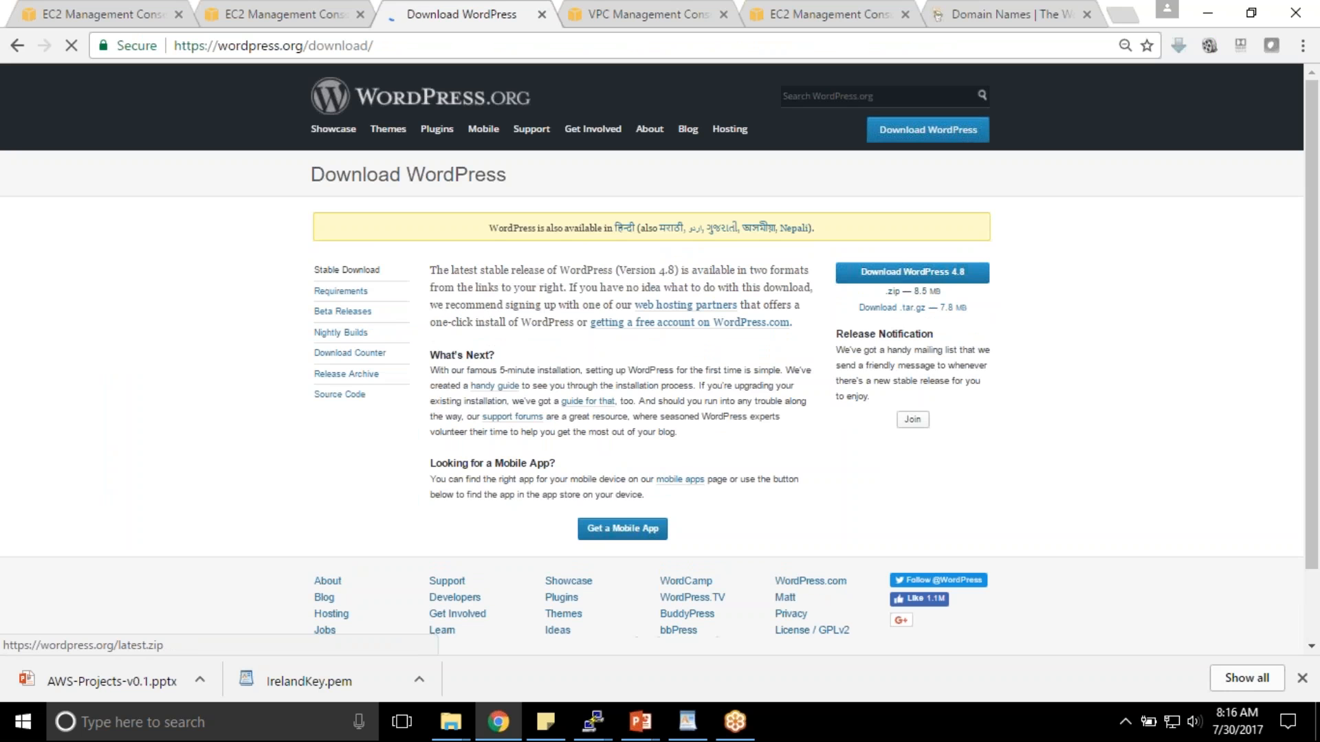
right_click(923, 275)
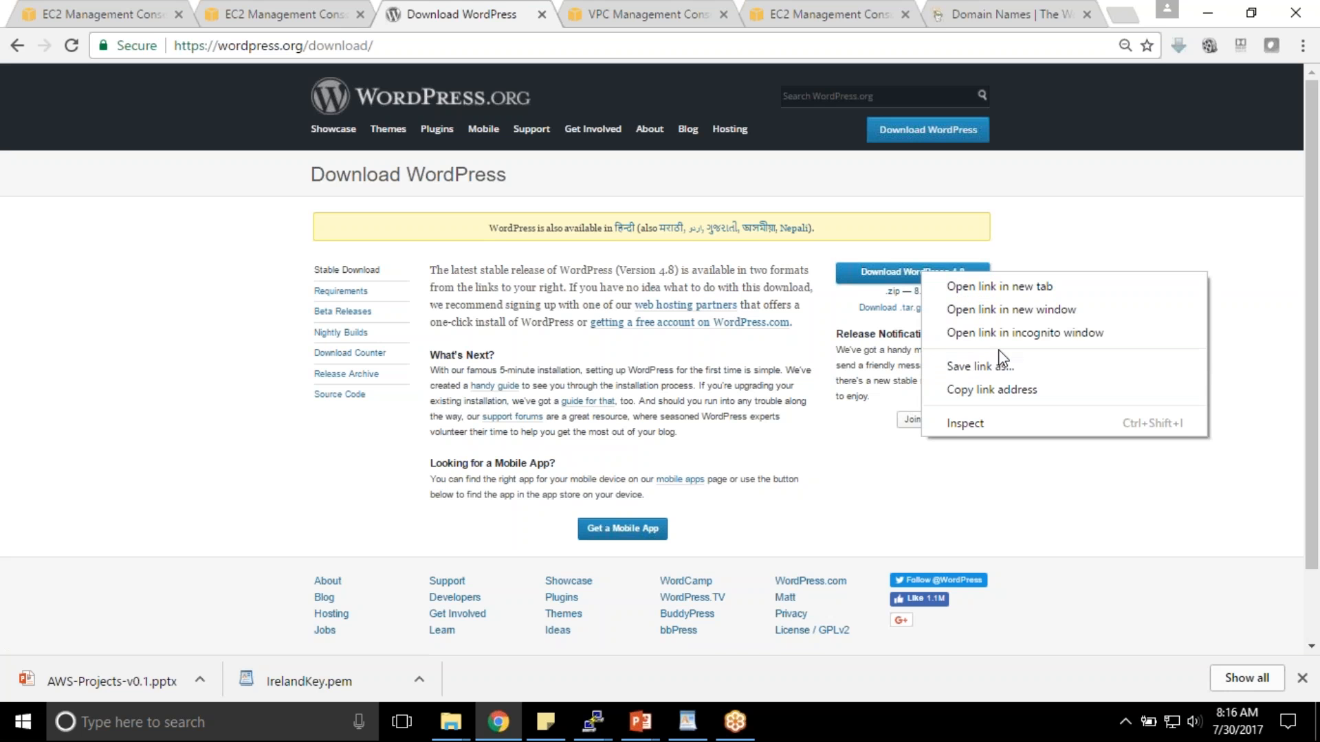
click(1008, 392)
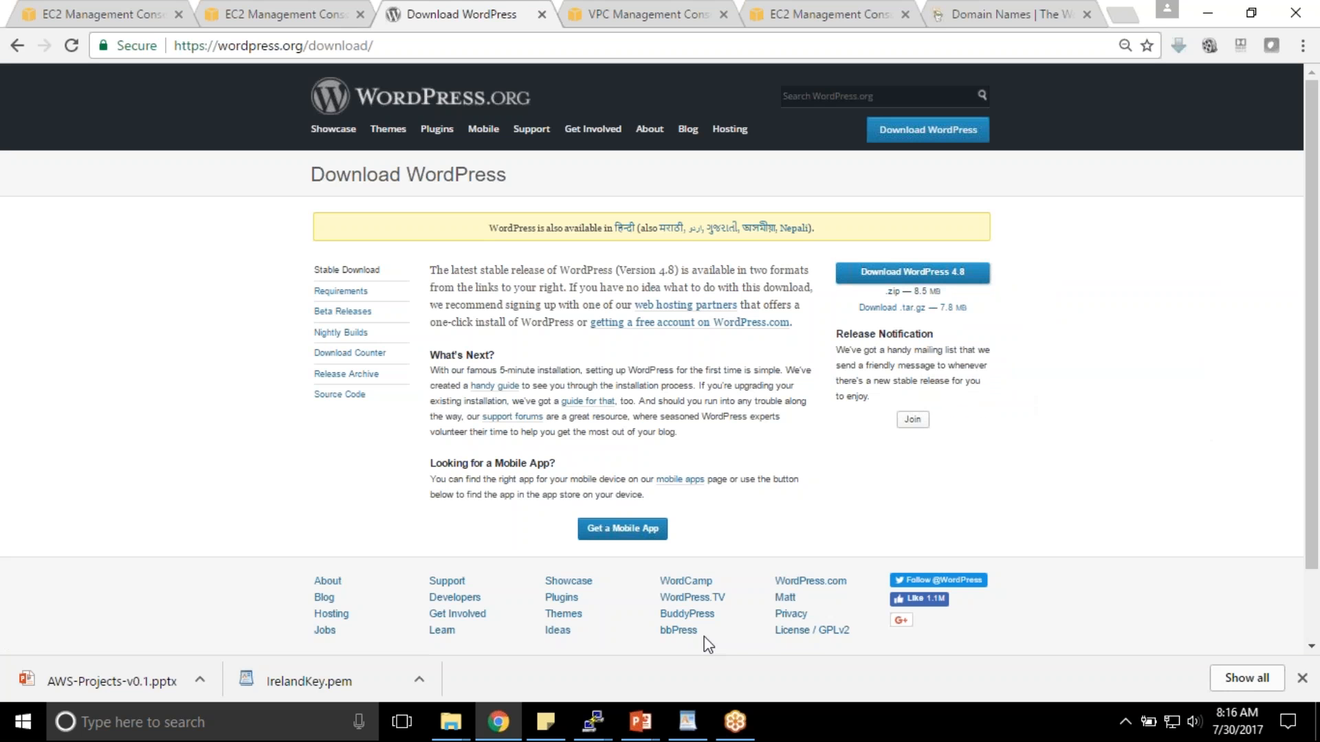
- Run wget with the pasted WordPress download link on WebServer01
mouse_move(605, 715)
click(721, 660)
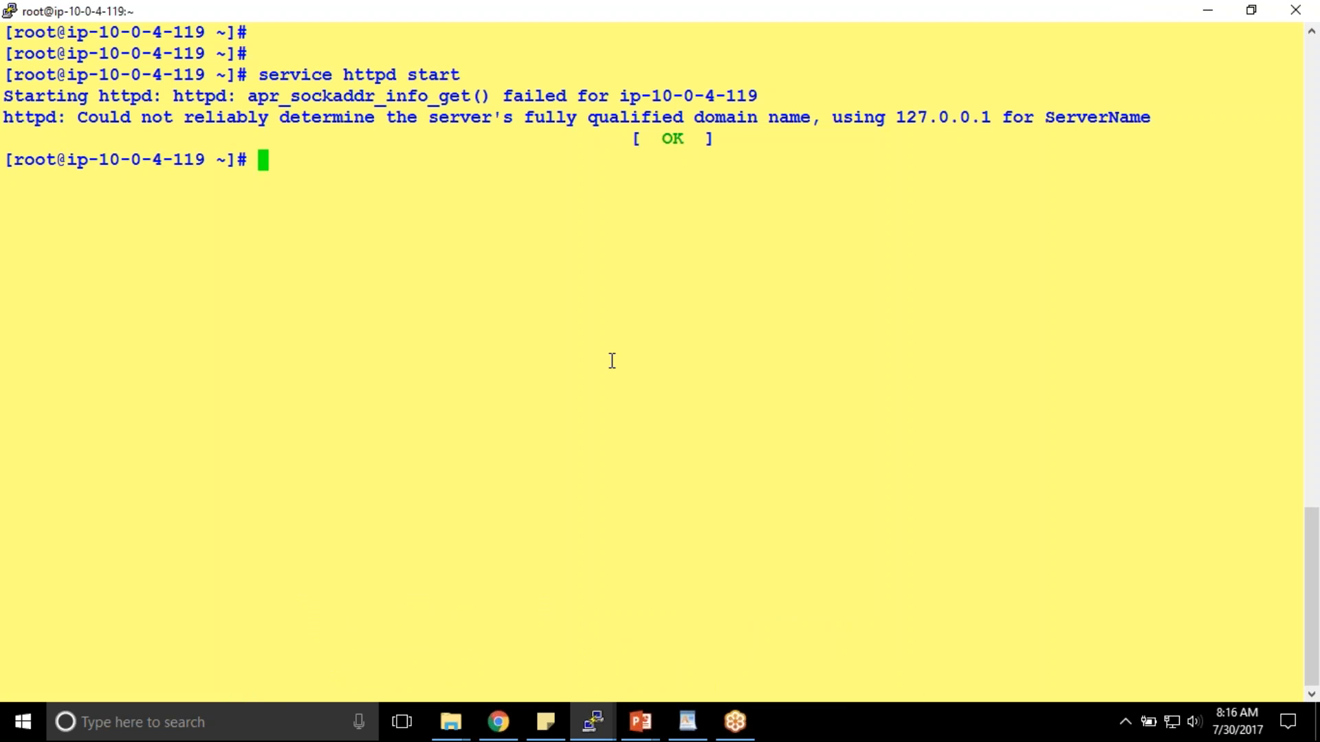
text(wget)
right_click(612, 360)
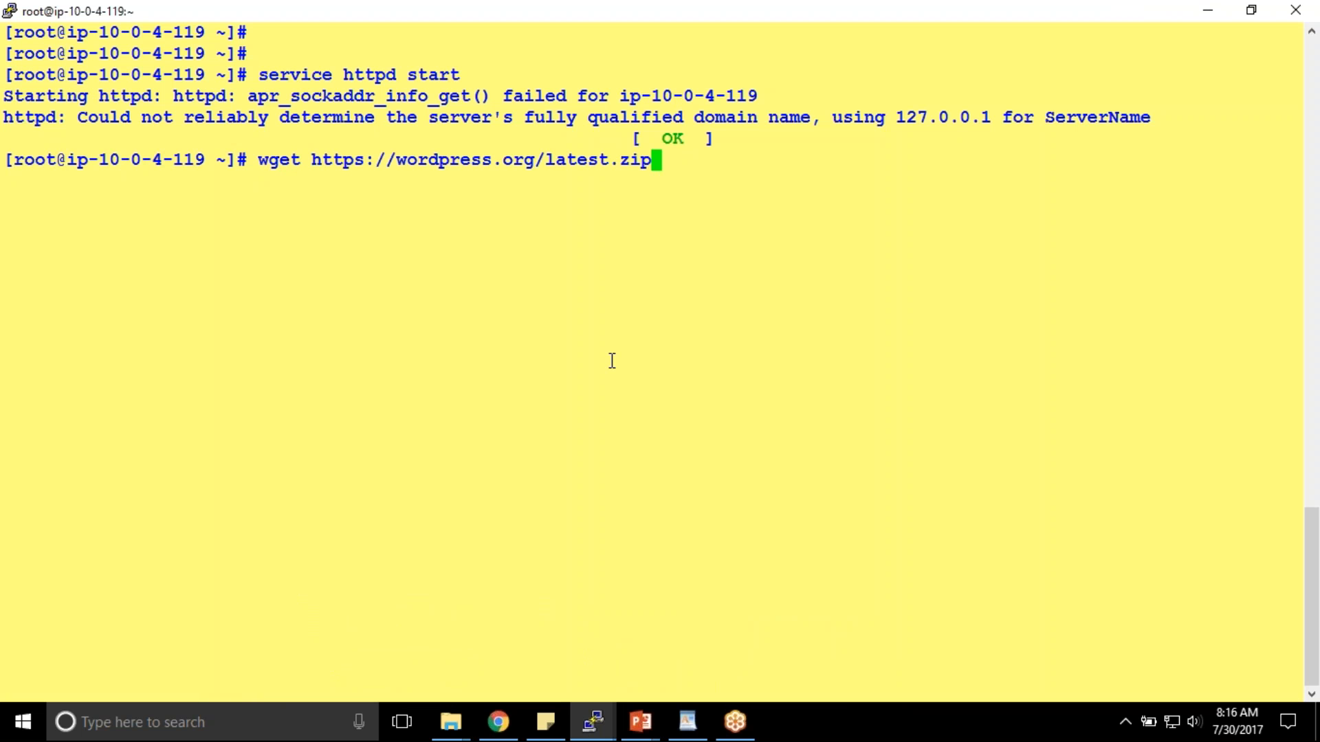
key(Return)
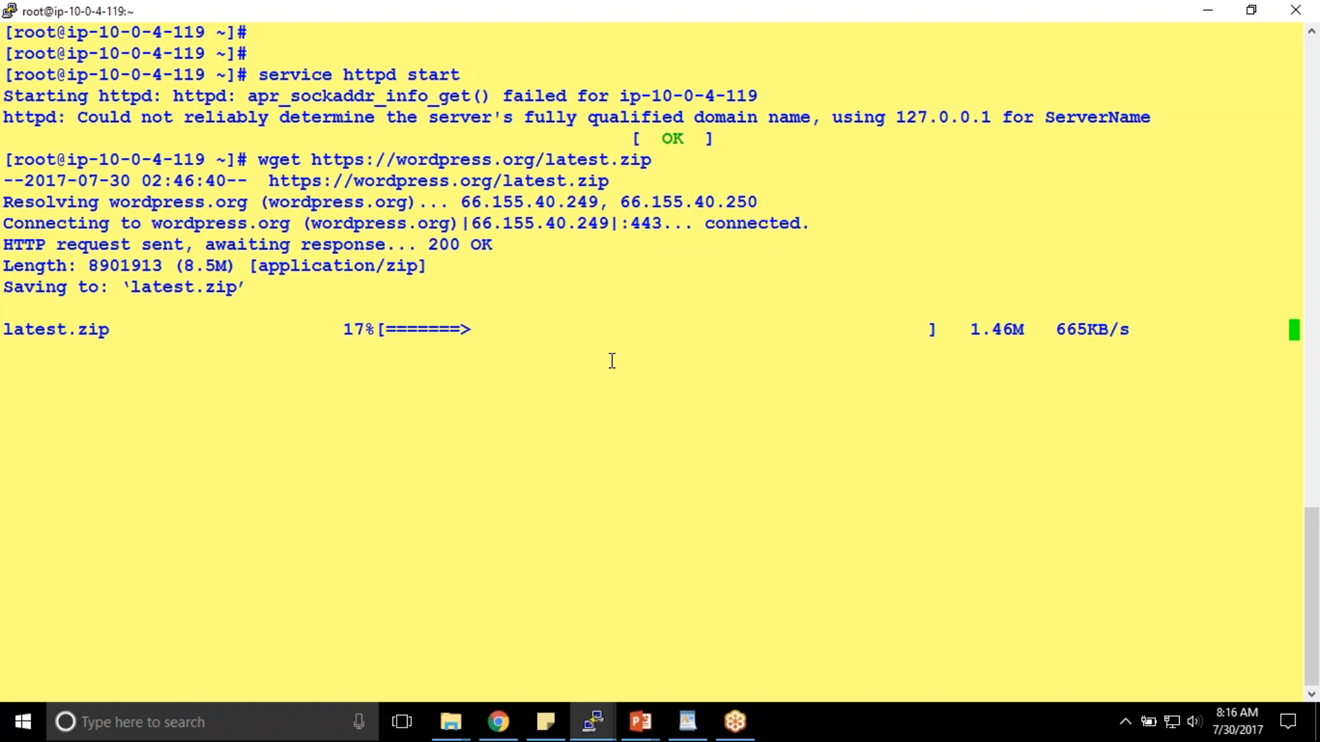
- Highlight wordpress.org and then the full download URL in the wget command
drag(397, 160, 496, 165)
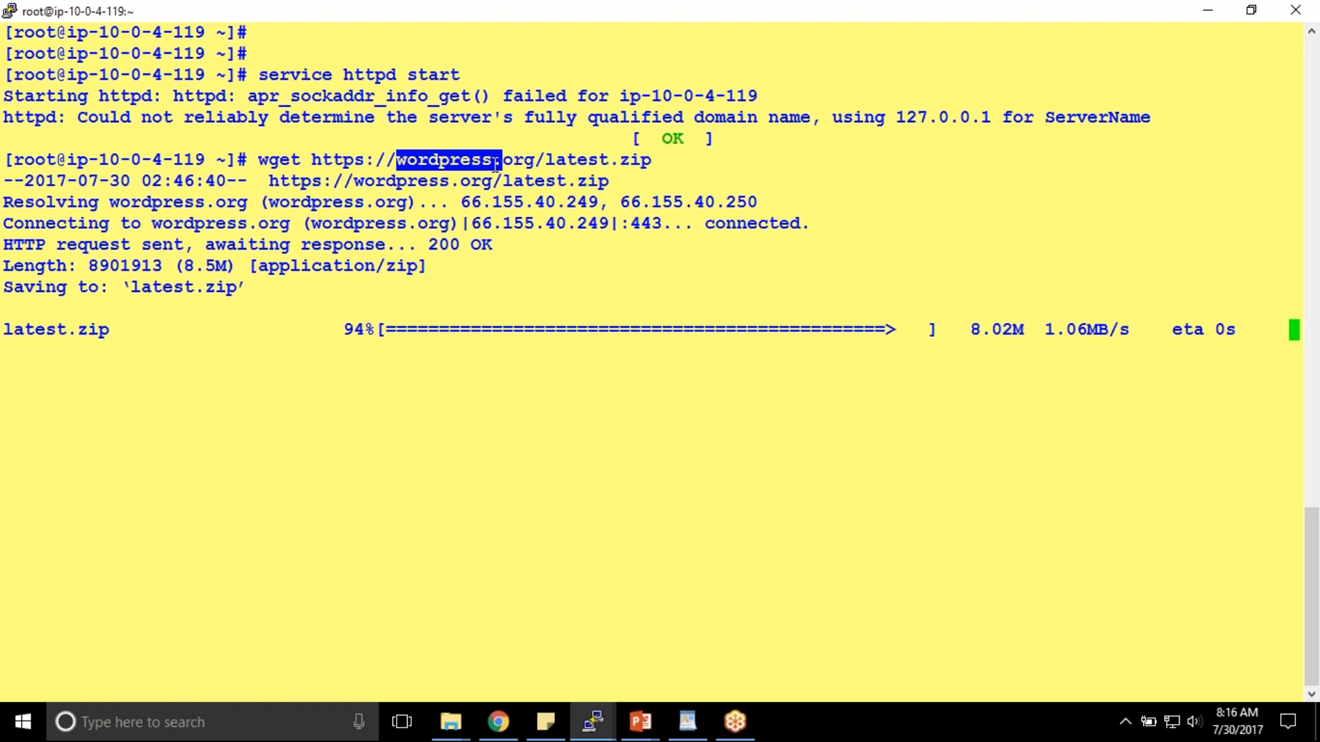
click(385, 163)
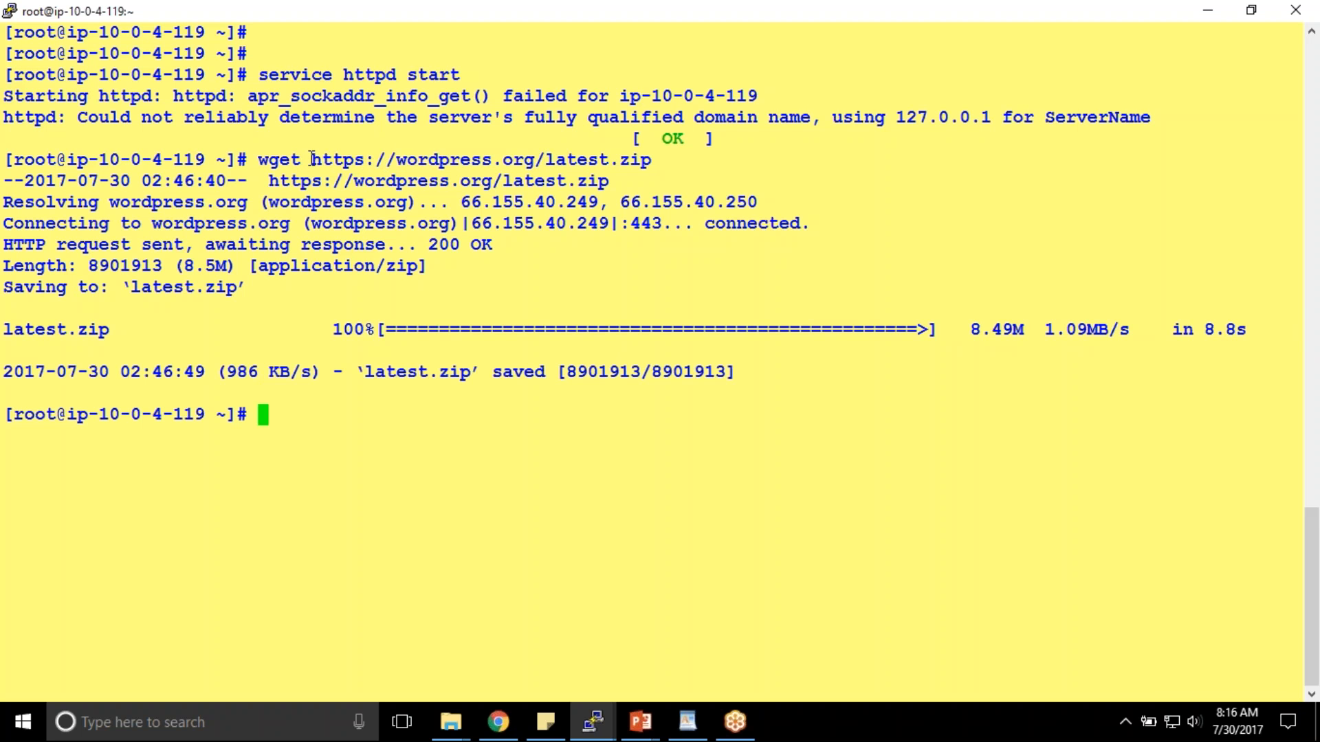
drag(418, 160, 531, 162)
click(533, 171)
drag(319, 162, 650, 161)
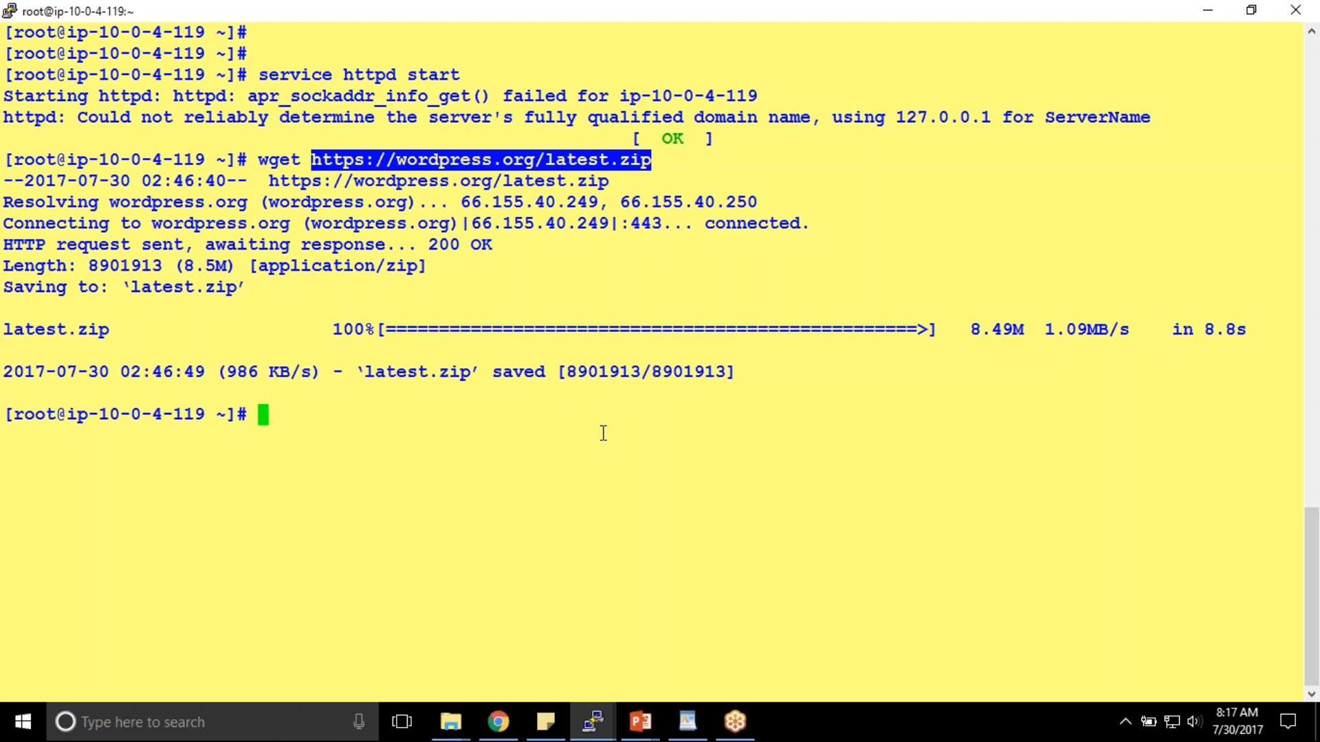
click(498, 722)
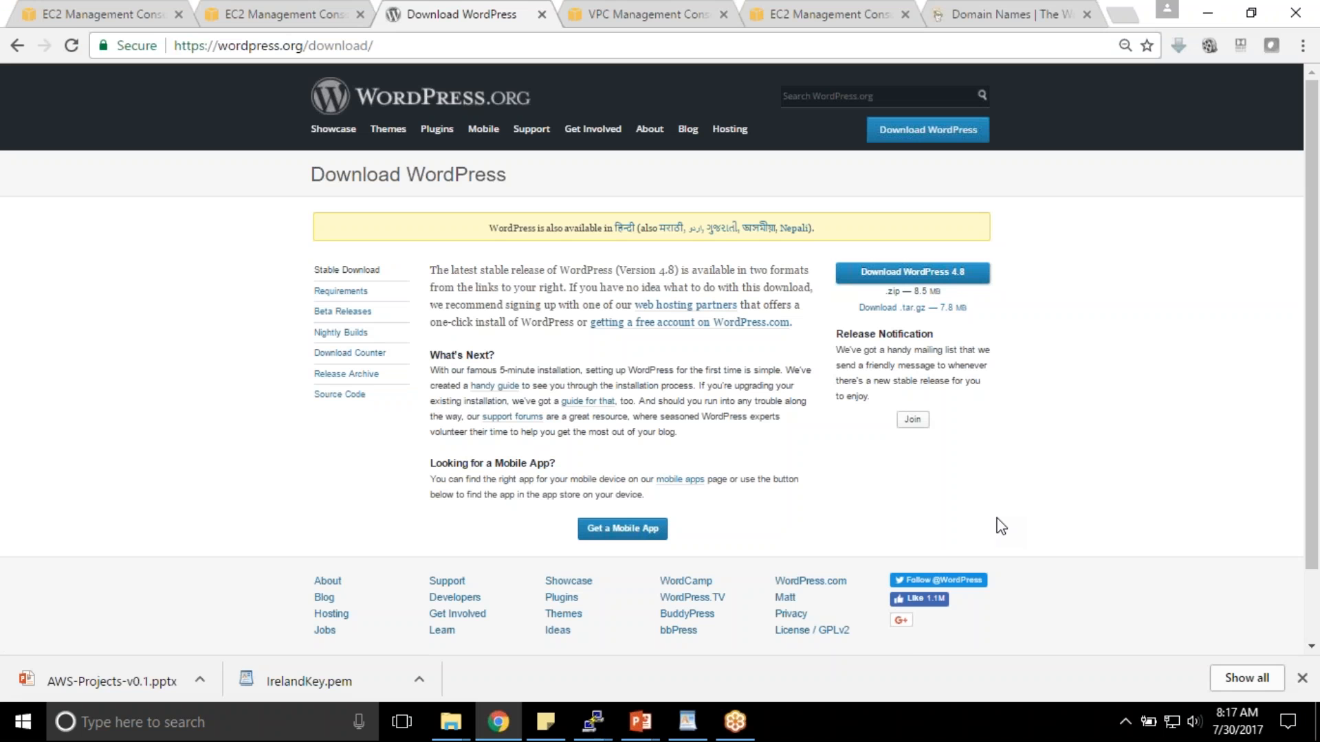
- Highlight the wget command in PuTTY, then download the WordPress 4.8 zip locally from Chrome
click(1199, 8)
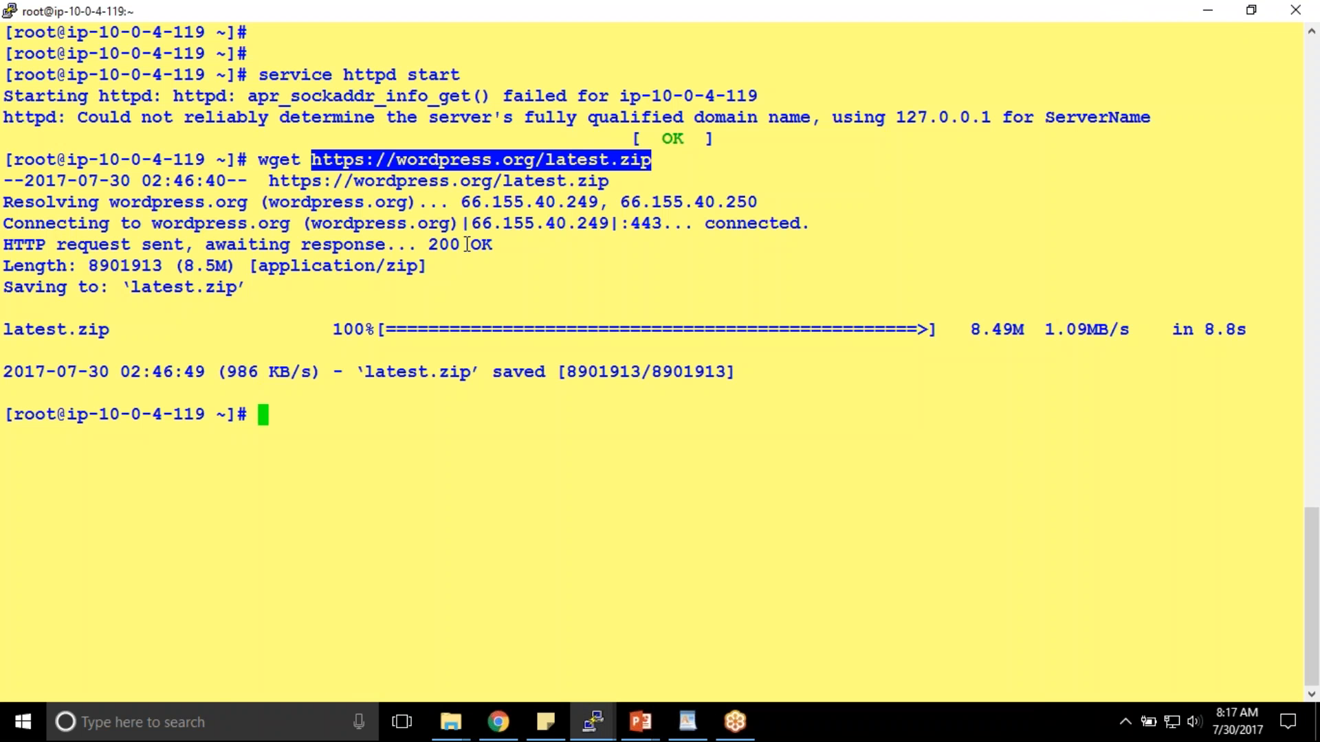
click(304, 211)
drag(265, 159, 647, 160)
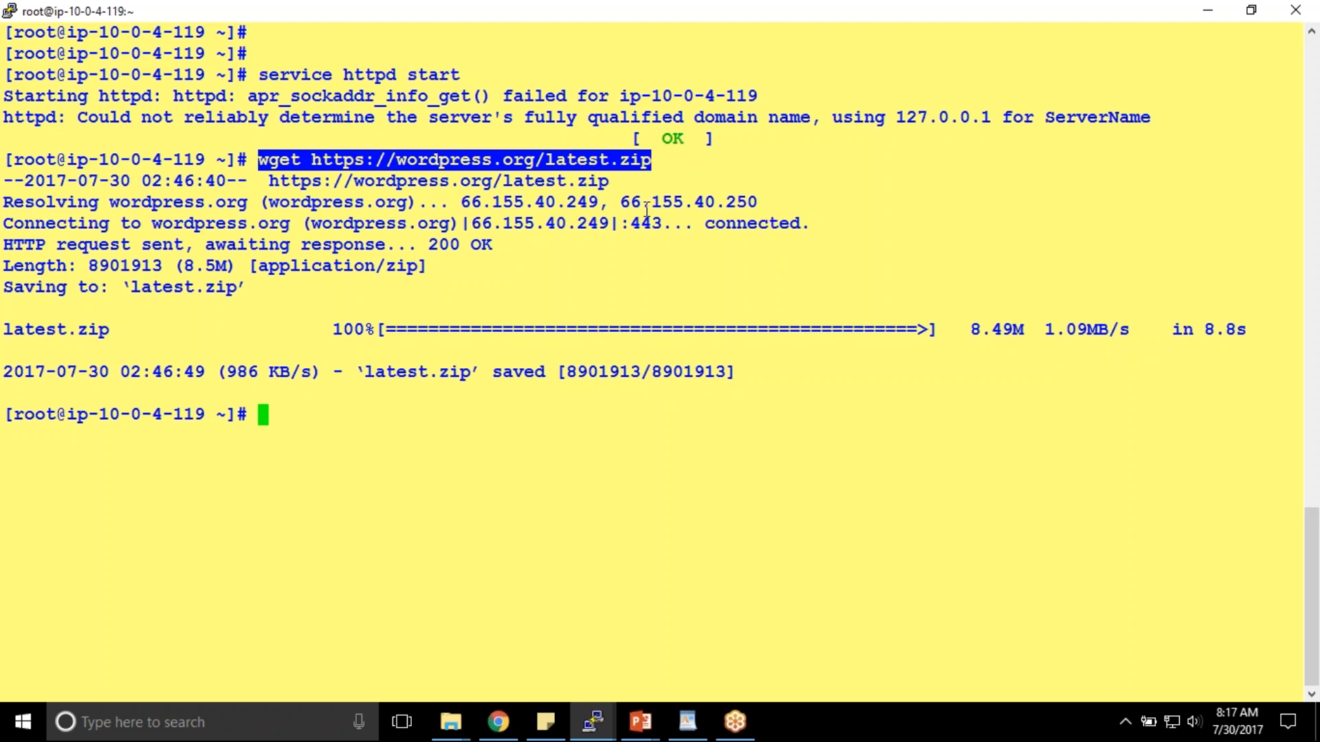
click(498, 721)
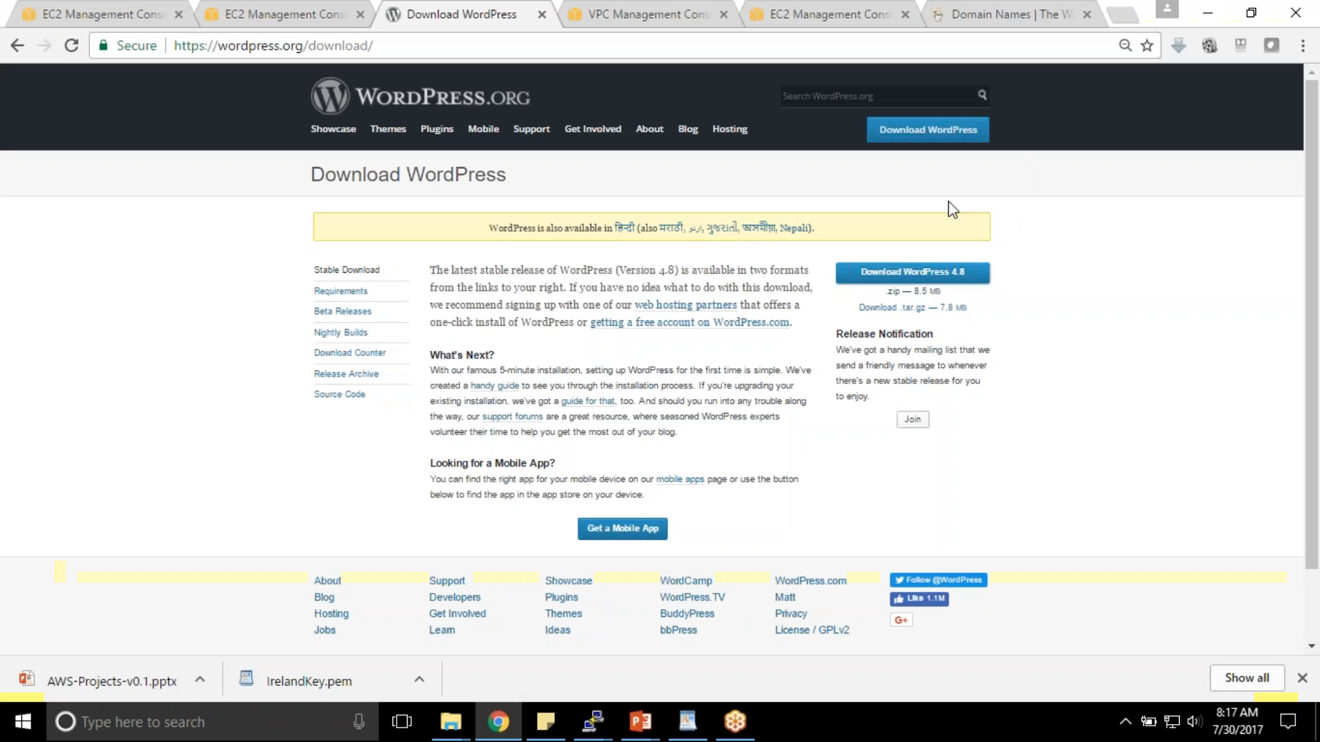
click(912, 273)
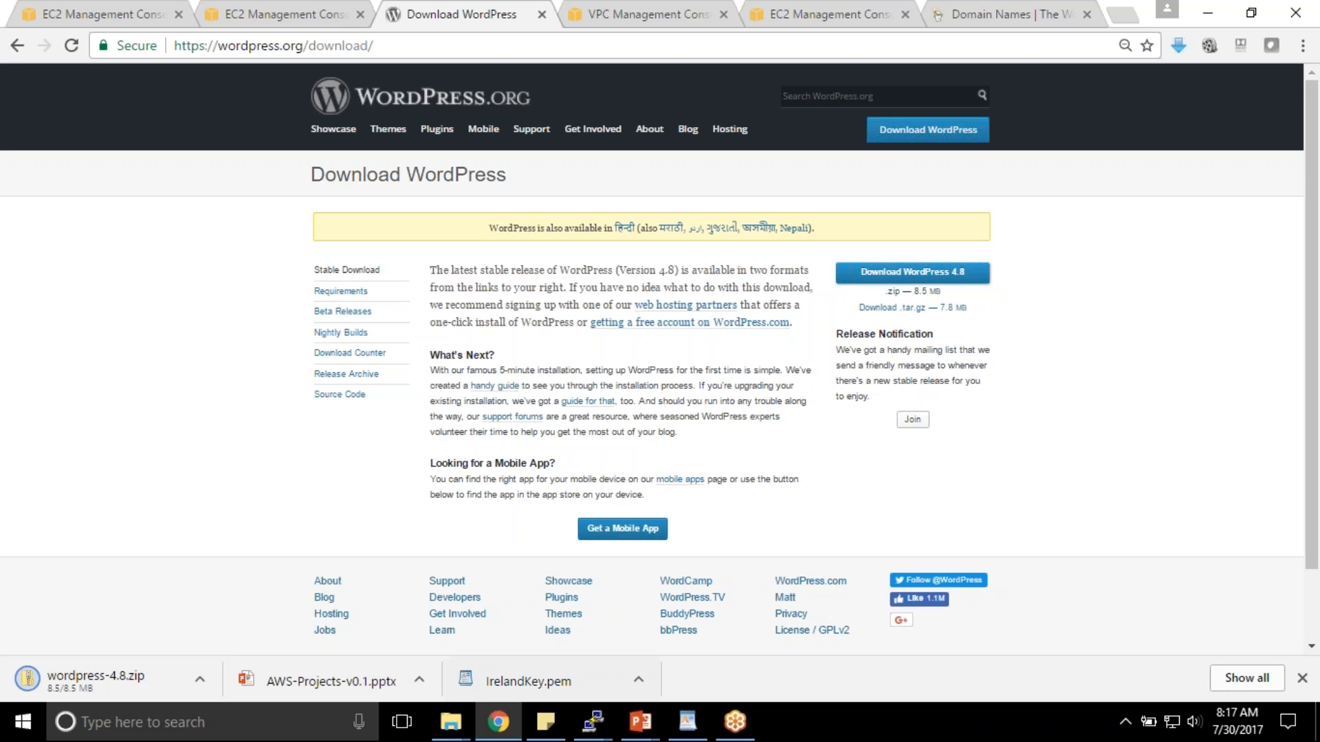
- Back in the server terminal, highlight the wget command, a URL word and the output line
mouse_move(593, 721)
click(756, 644)
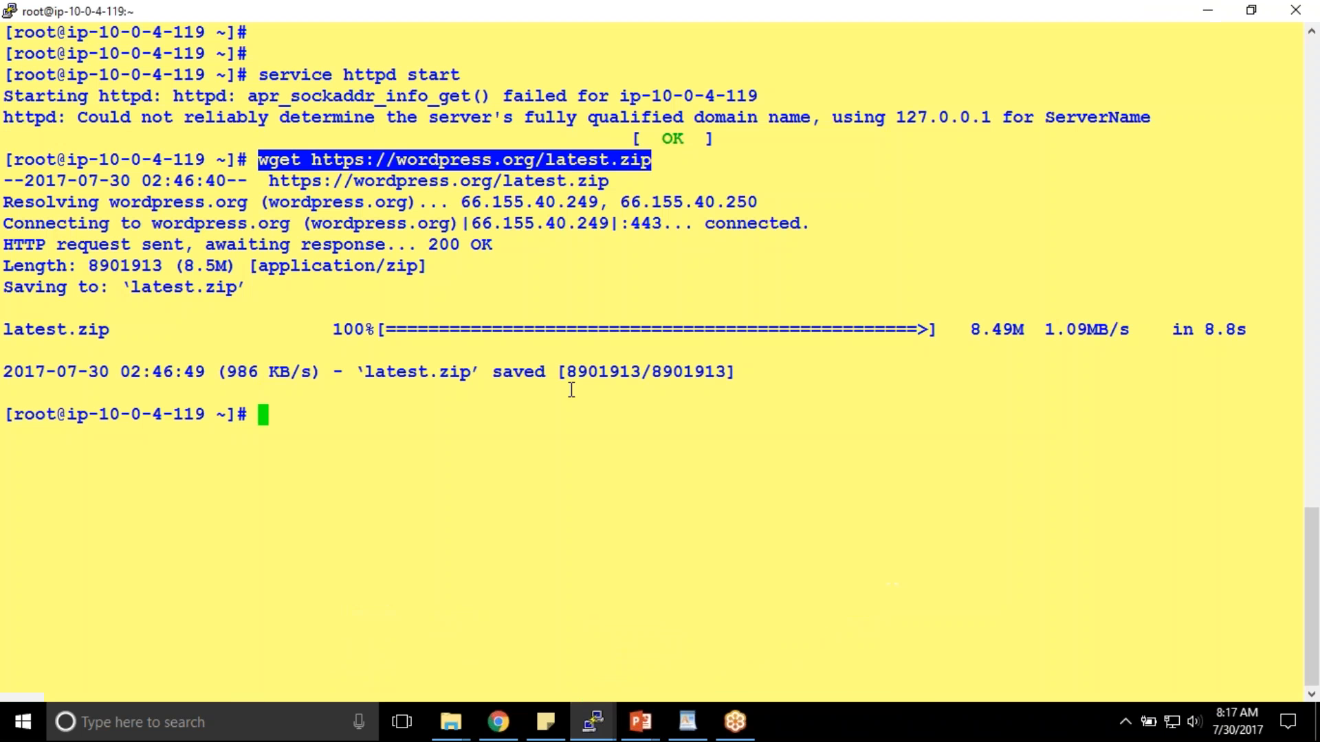
click(333, 172)
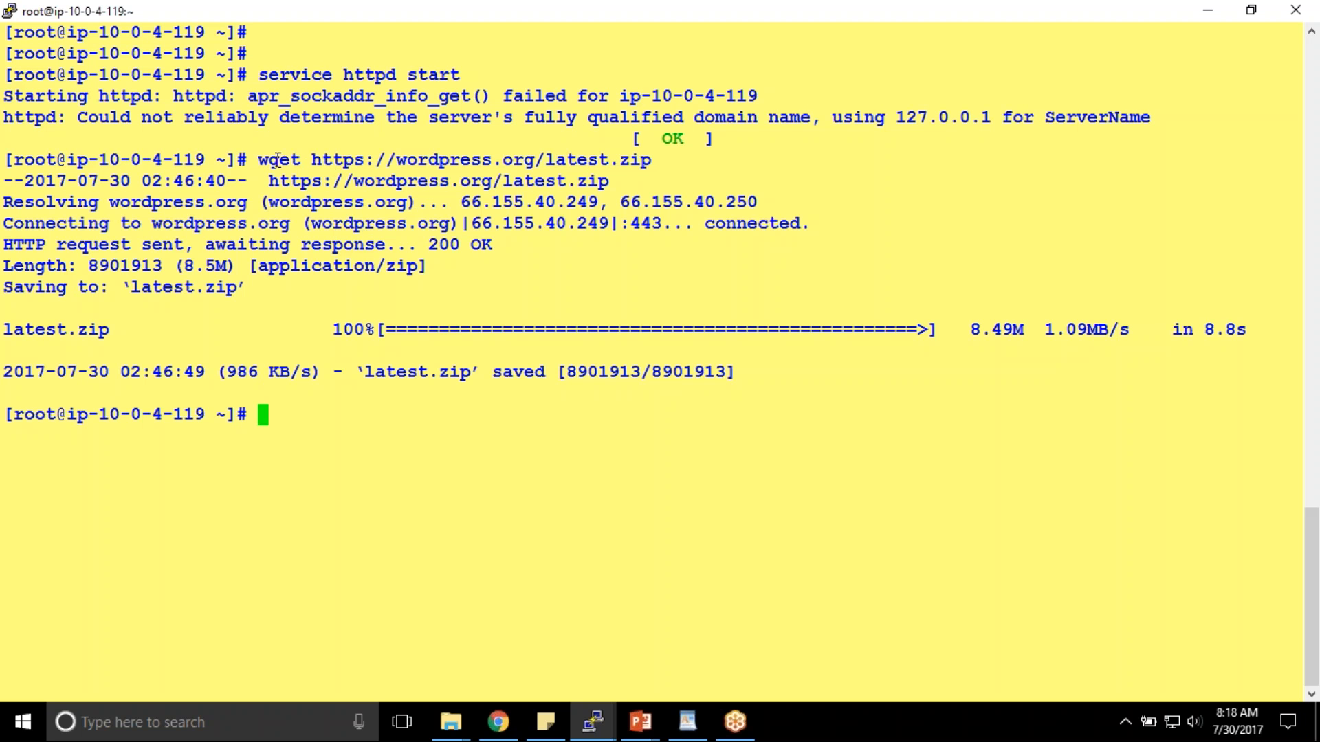
drag(259, 160, 650, 160)
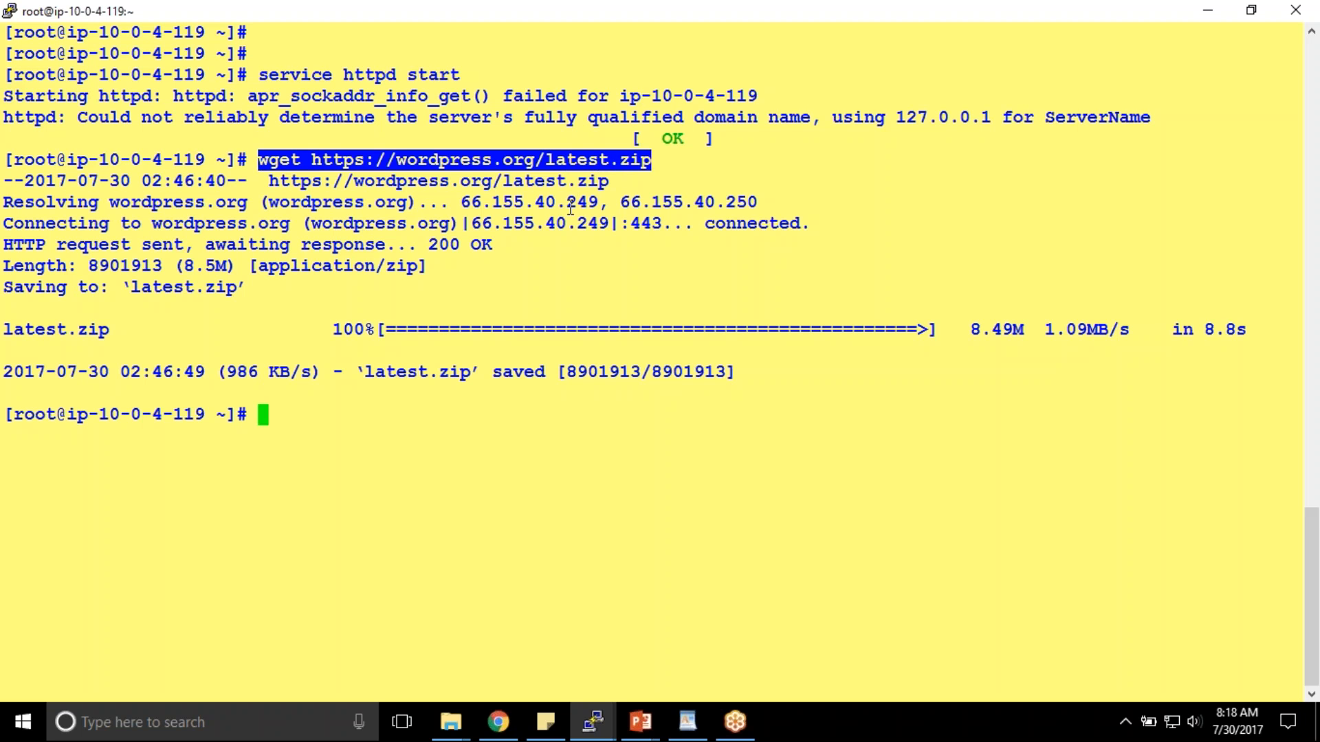
click(532, 340)
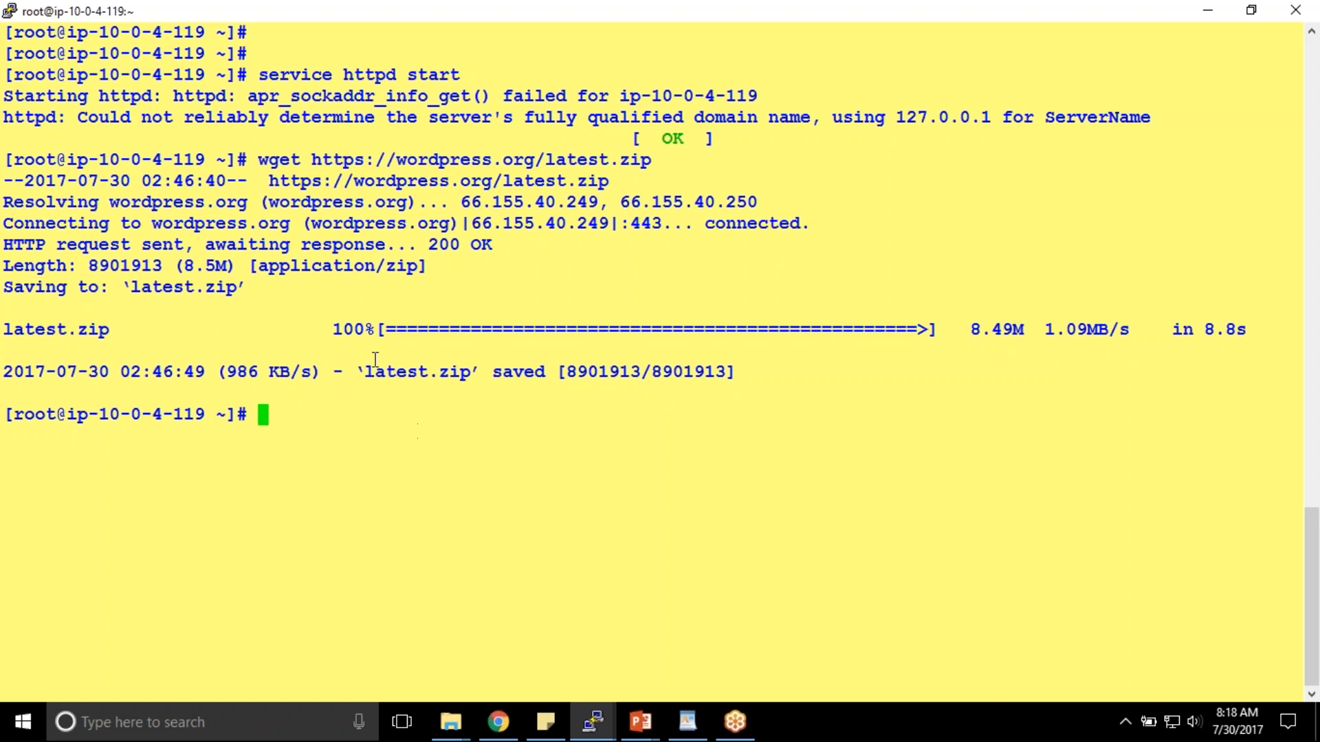
double_click(380, 161)
triple_click(545, 179)
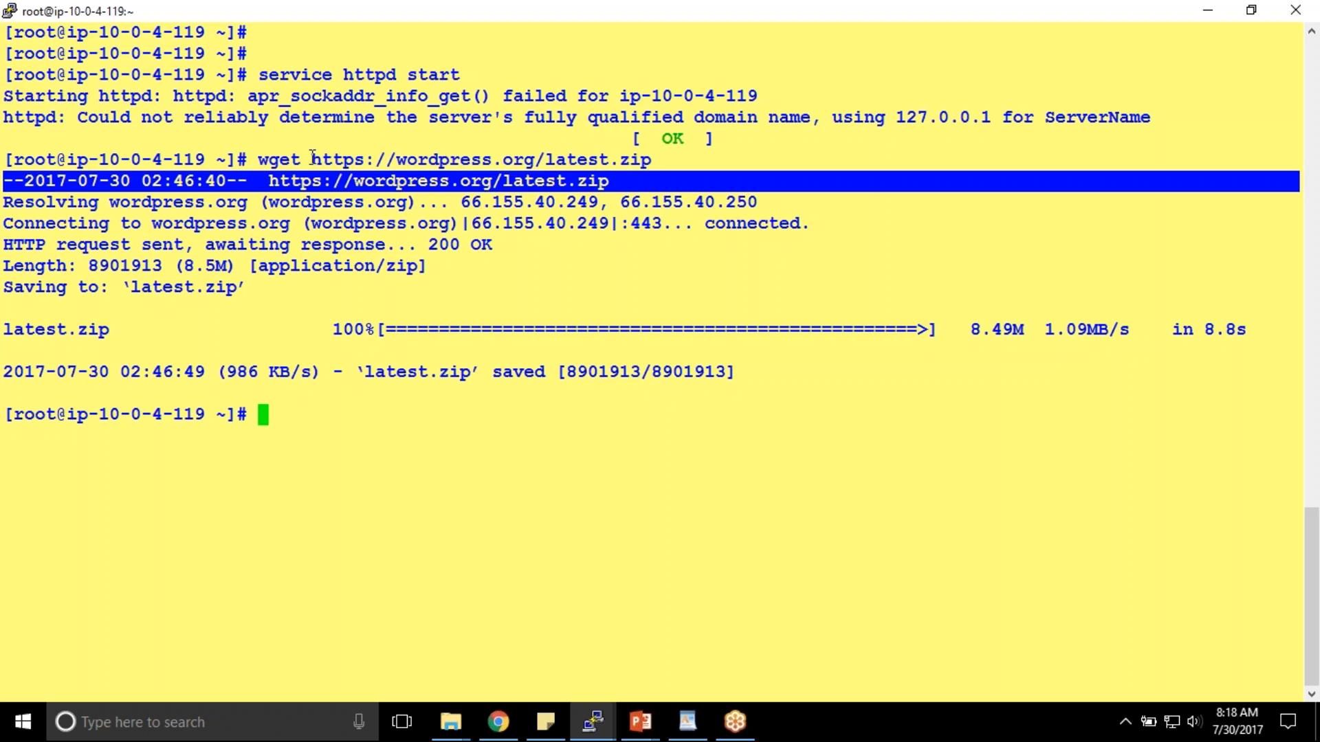
- Highlight the download URL in the wget command once more
click(313, 160)
drag(314, 160, 646, 160)
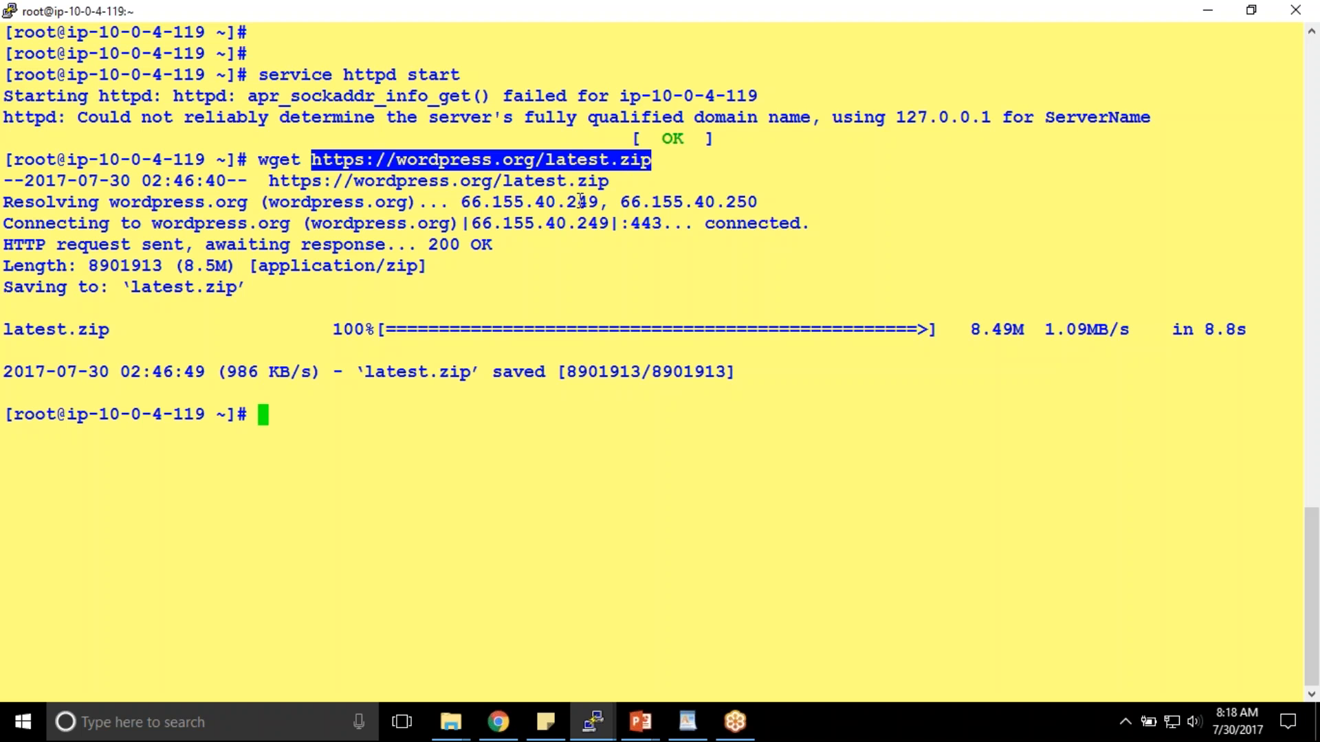
click(431, 215)
drag(313, 160, 650, 161)
click(510, 717)
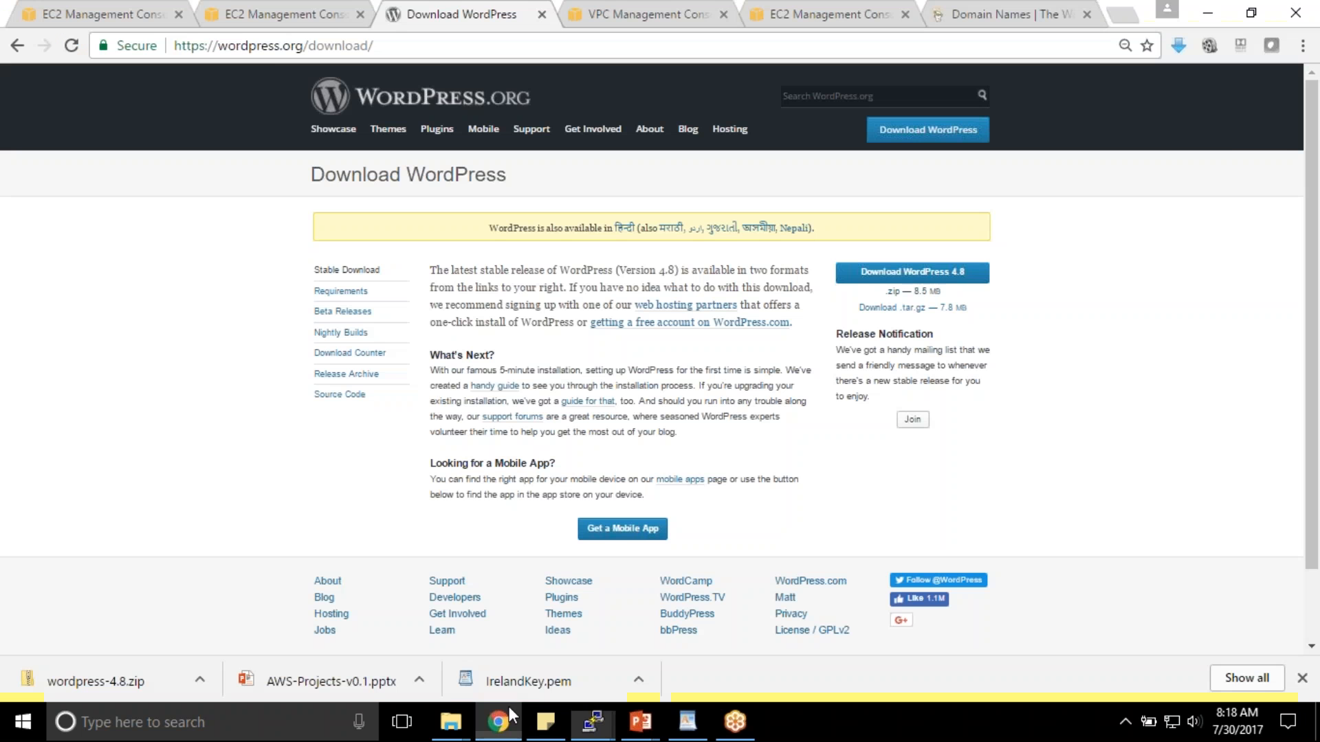
- Open the RDS service from the AWS services list in the console tab
click(289, 14)
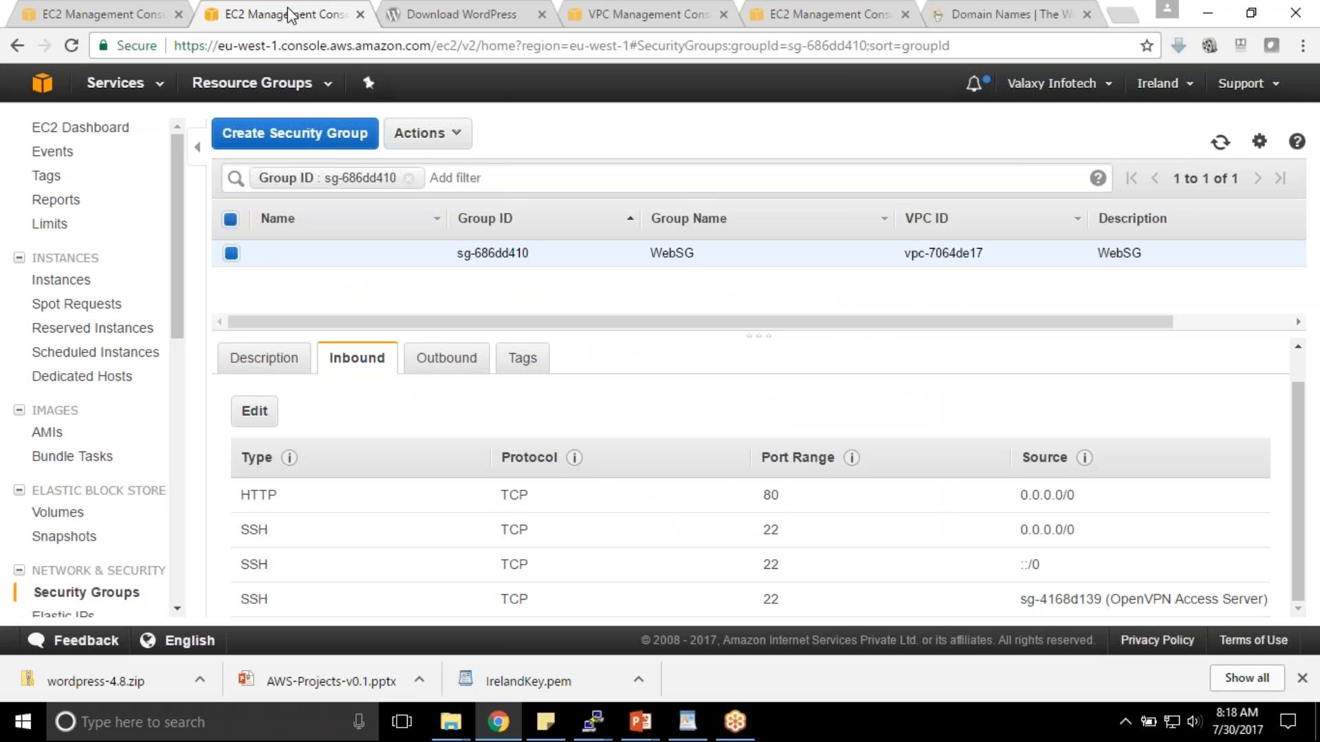
click(133, 83)
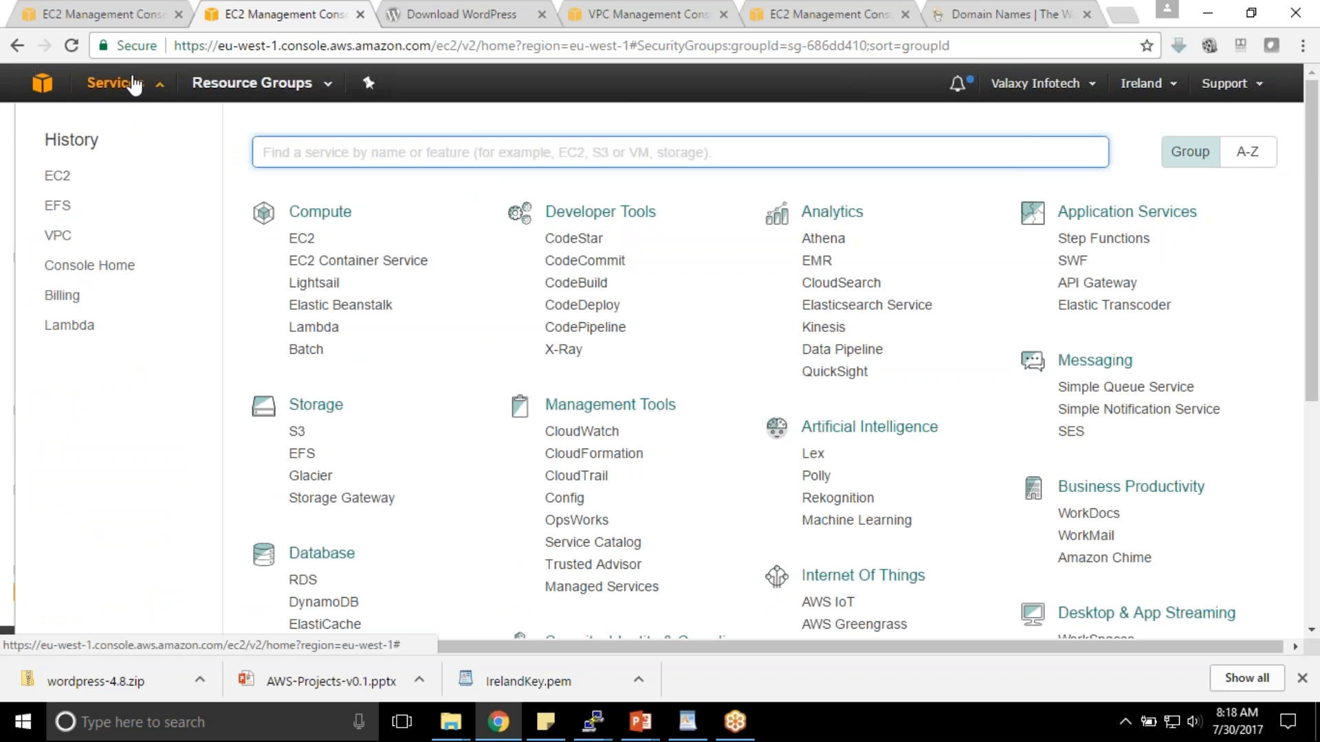
scroll(296, 302, down, 3)
scroll(456, 377, down, 3)
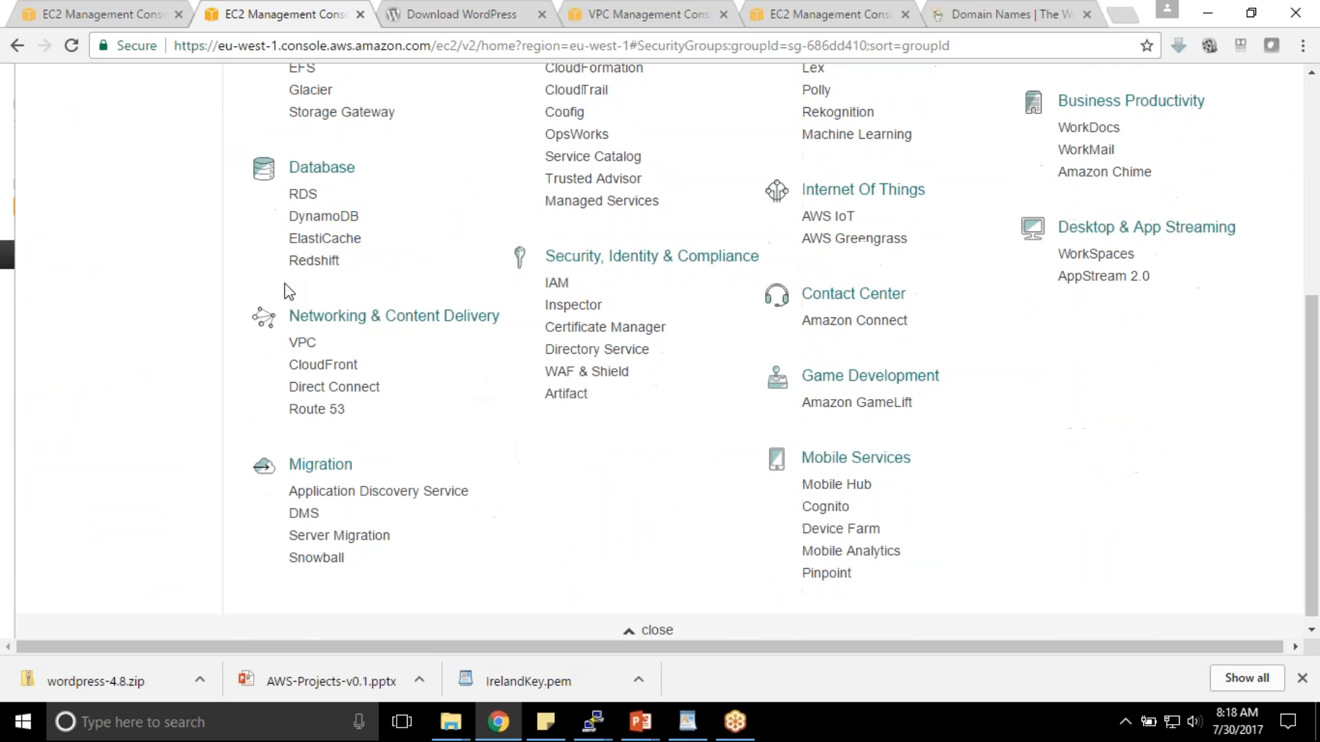
click(303, 195)
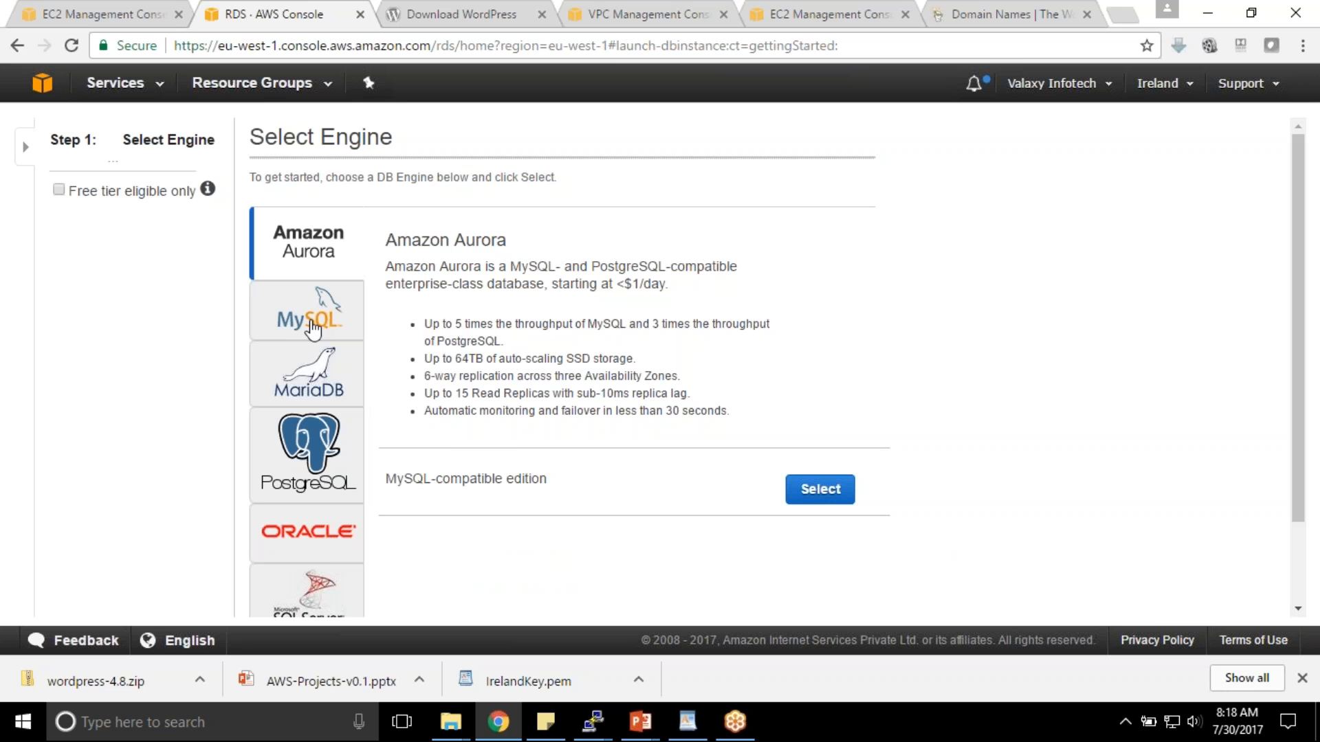
- Select the MySQL engine, mark it for Dev/Test use, and proceed to DB details
click(313, 328)
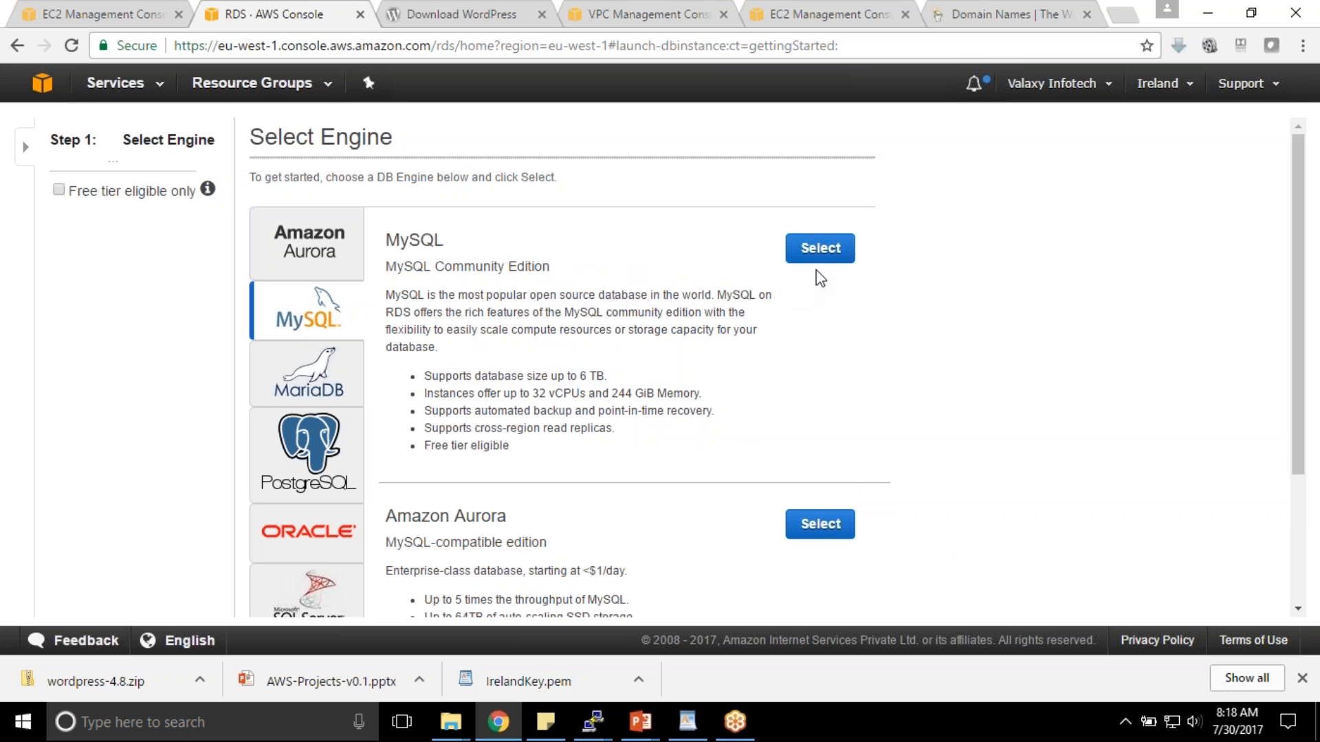
click(829, 259)
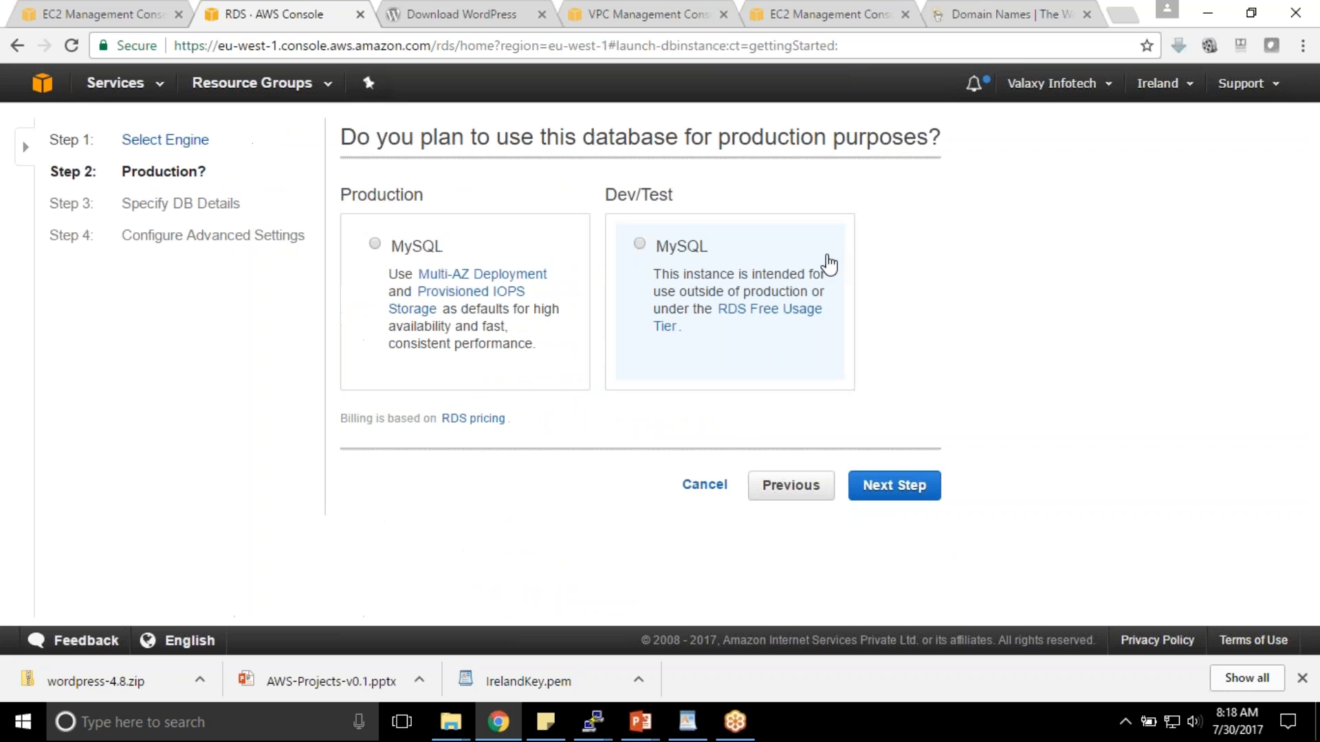
click(641, 245)
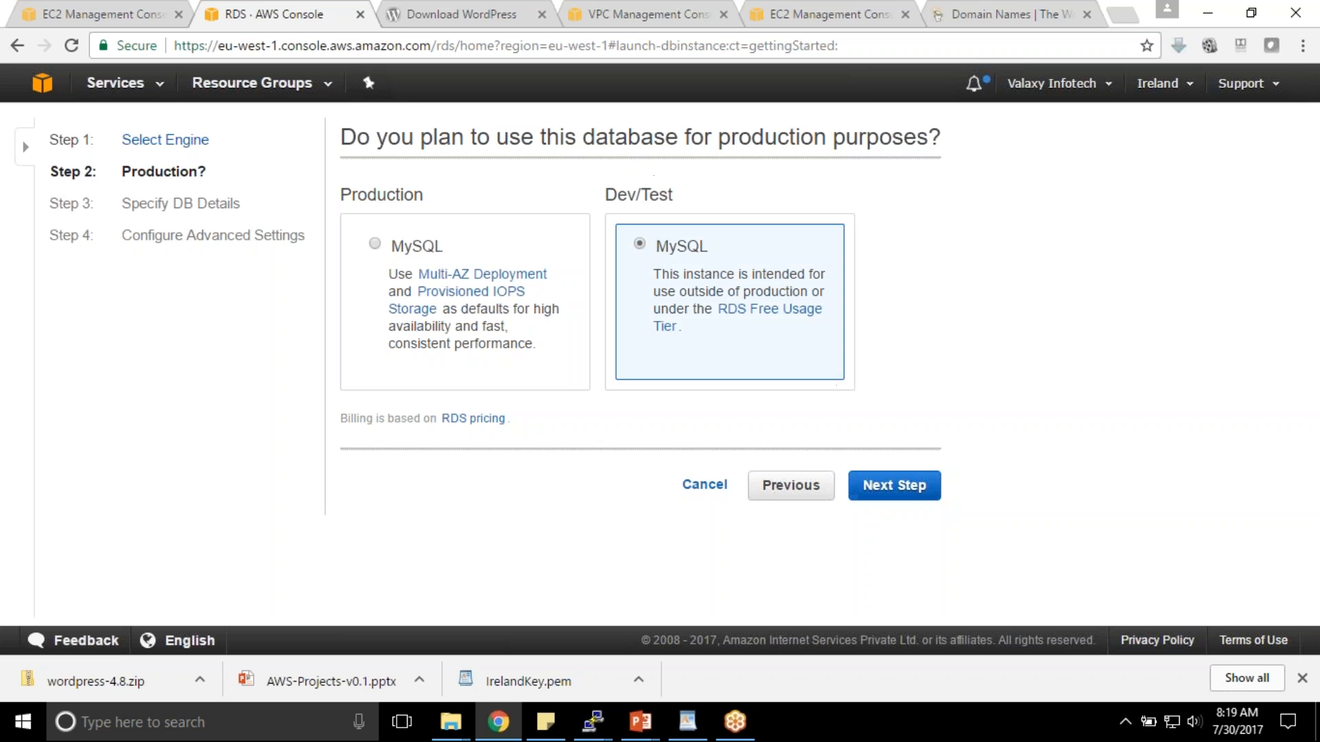
click(914, 490)
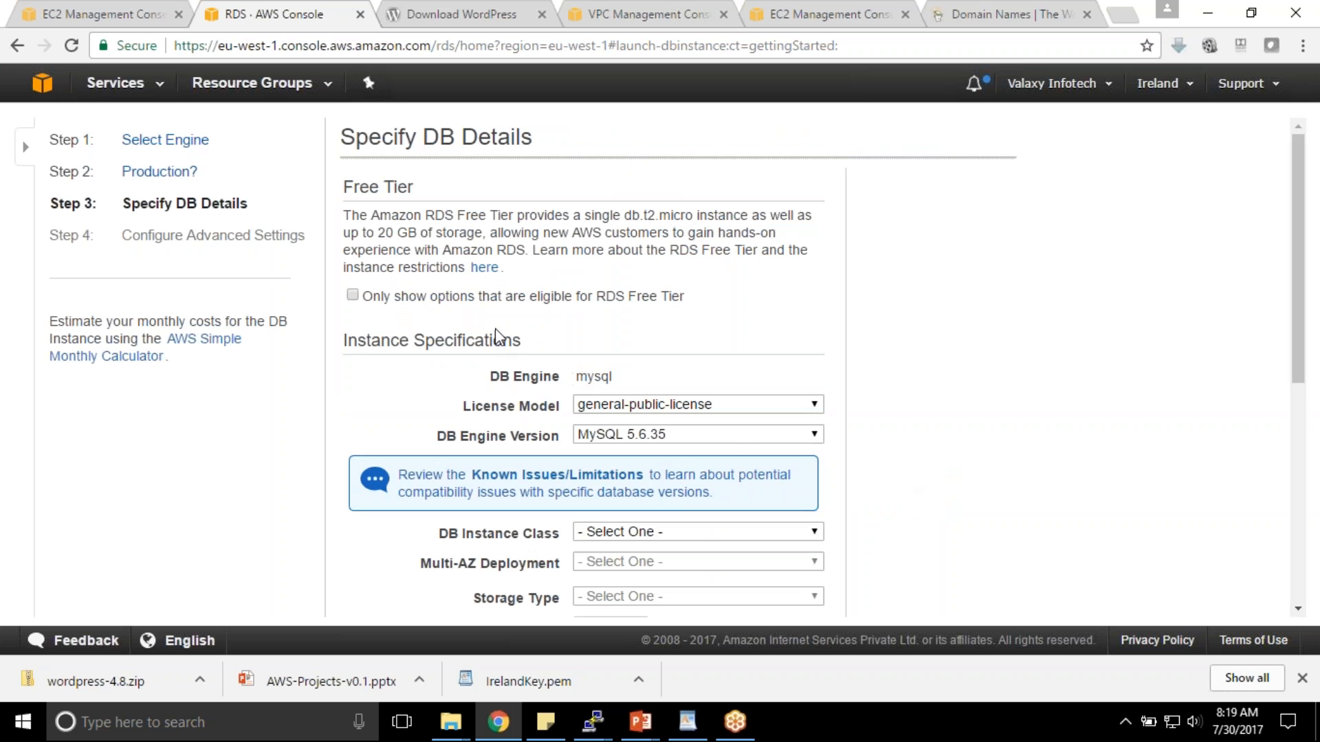
- Set instance class db.t2.micro, Multi-AZ No, General Purpose (SSD) storage with 5 GB allocated
scroll(540, 274, down, 1)
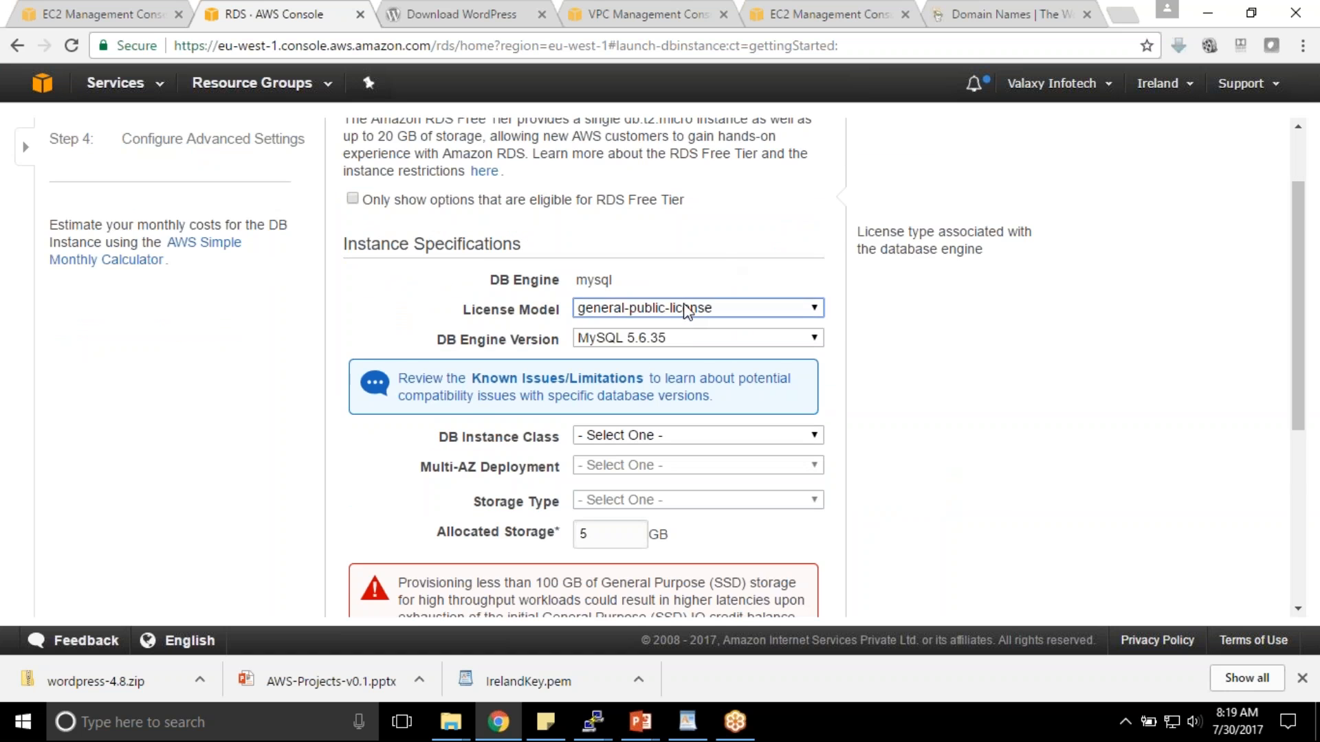
scroll(680, 328, down, 1)
click(683, 338)
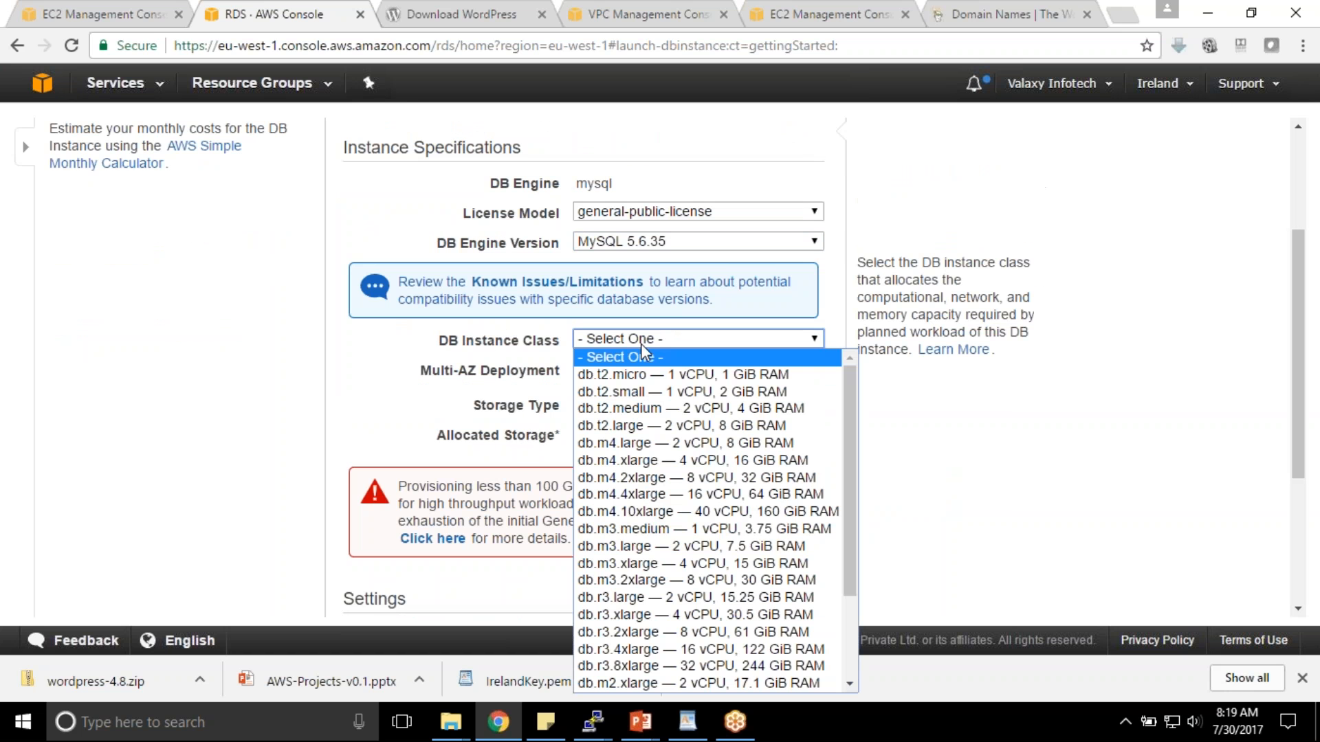
click(662, 375)
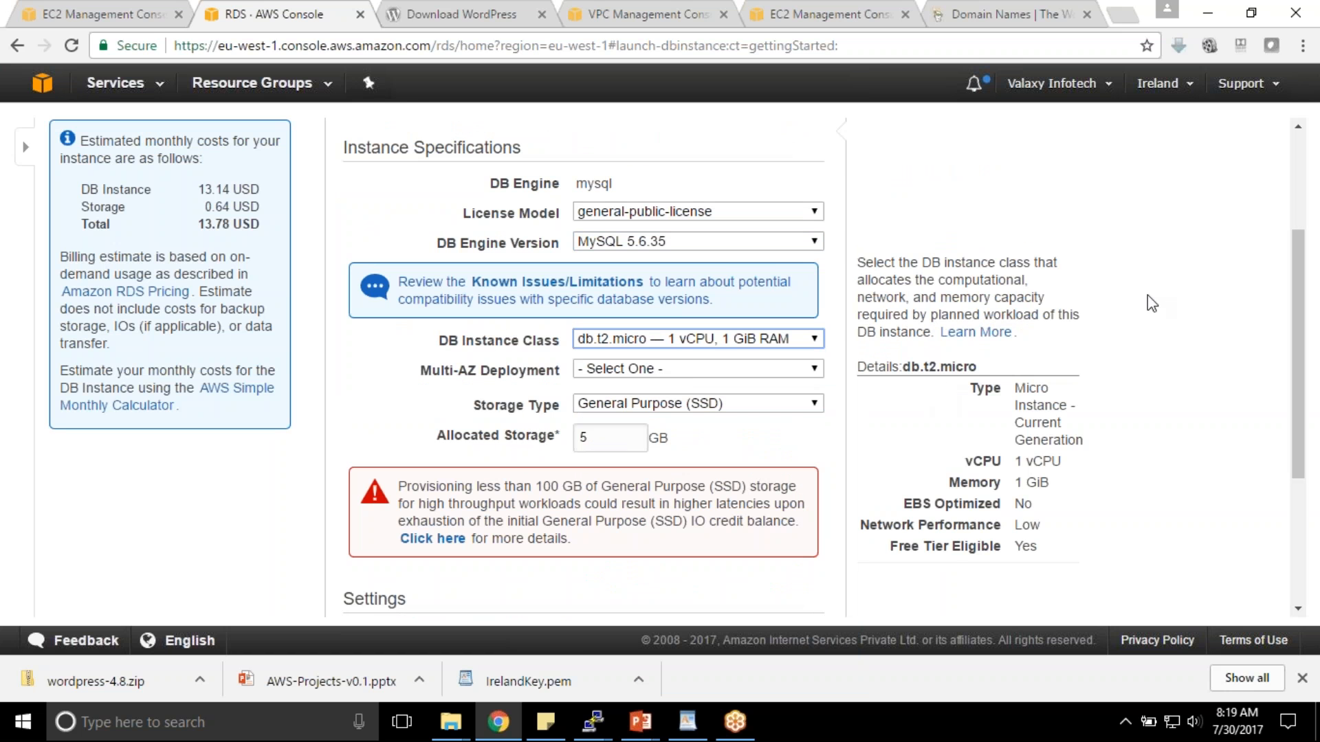
scroll(691, 392, down, 1)
scroll(692, 392, down, 1)
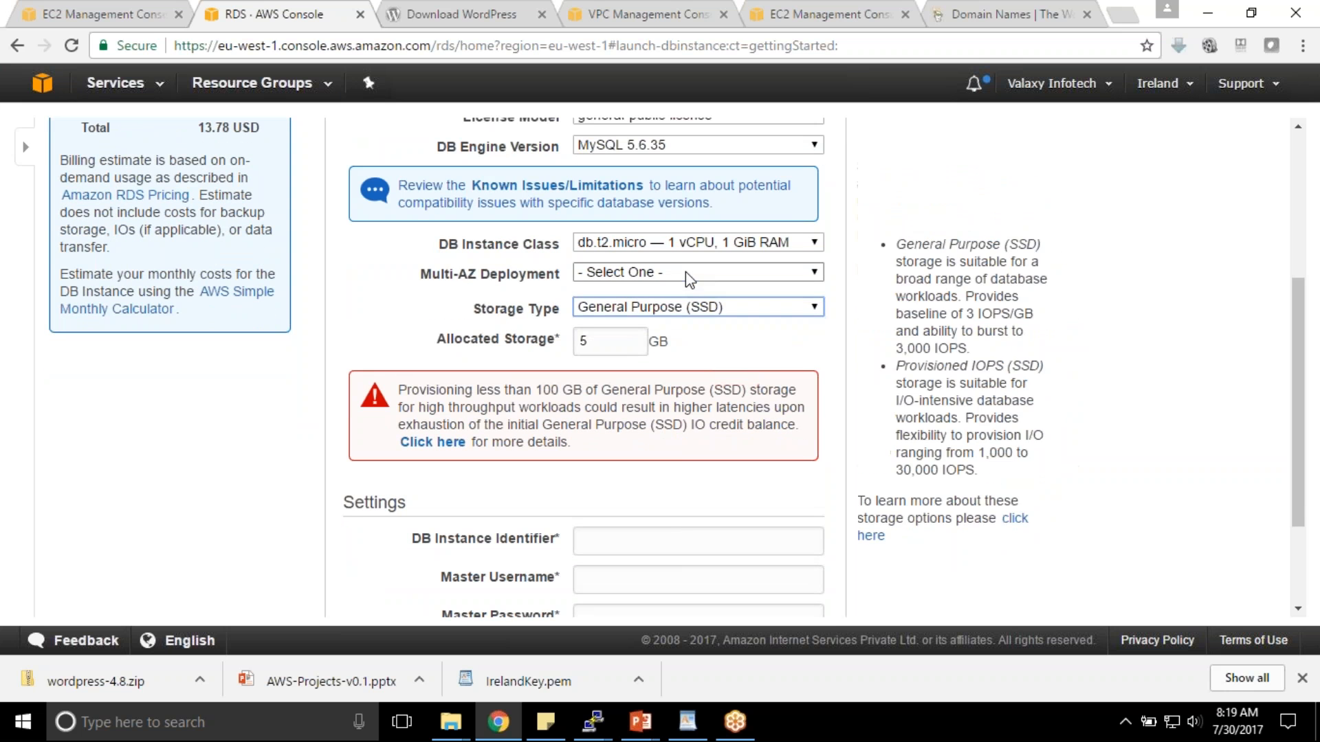
click(687, 273)
click(616, 316)
click(684, 309)
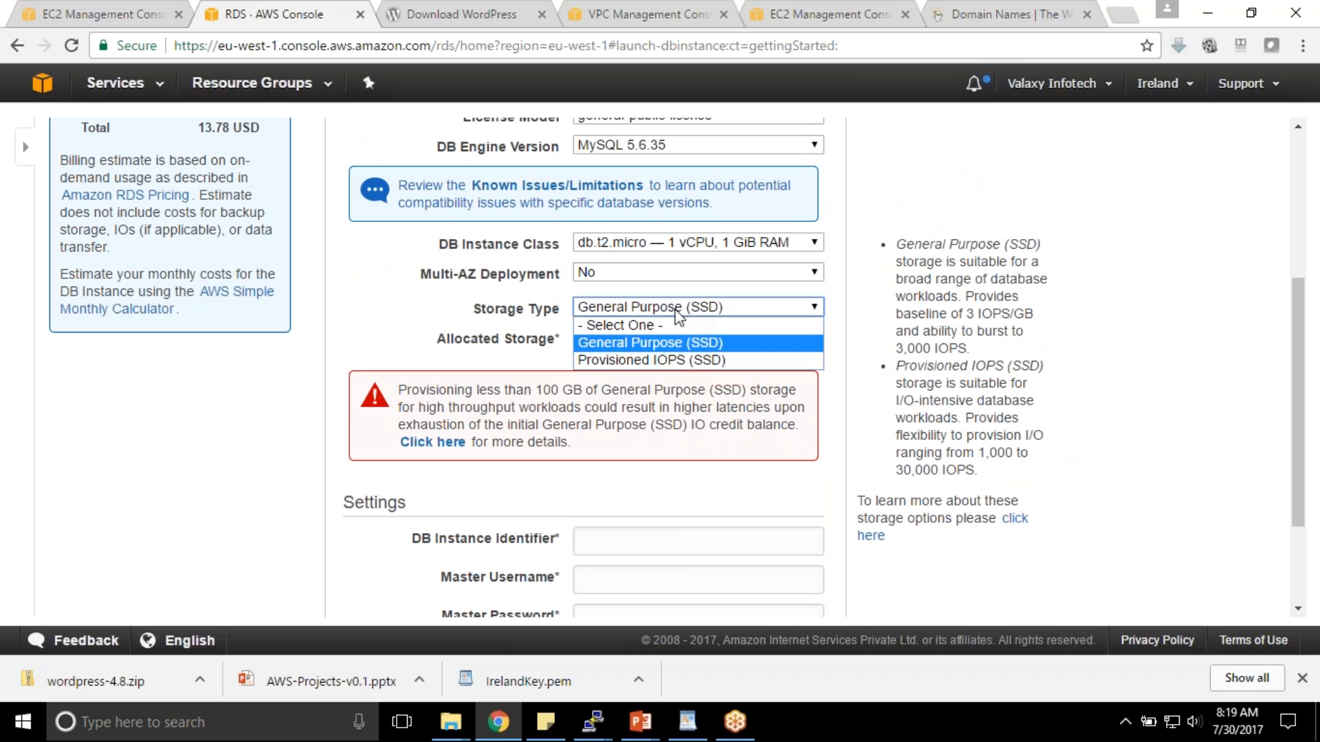
click(651, 343)
scroll(415, 284, down, 2)
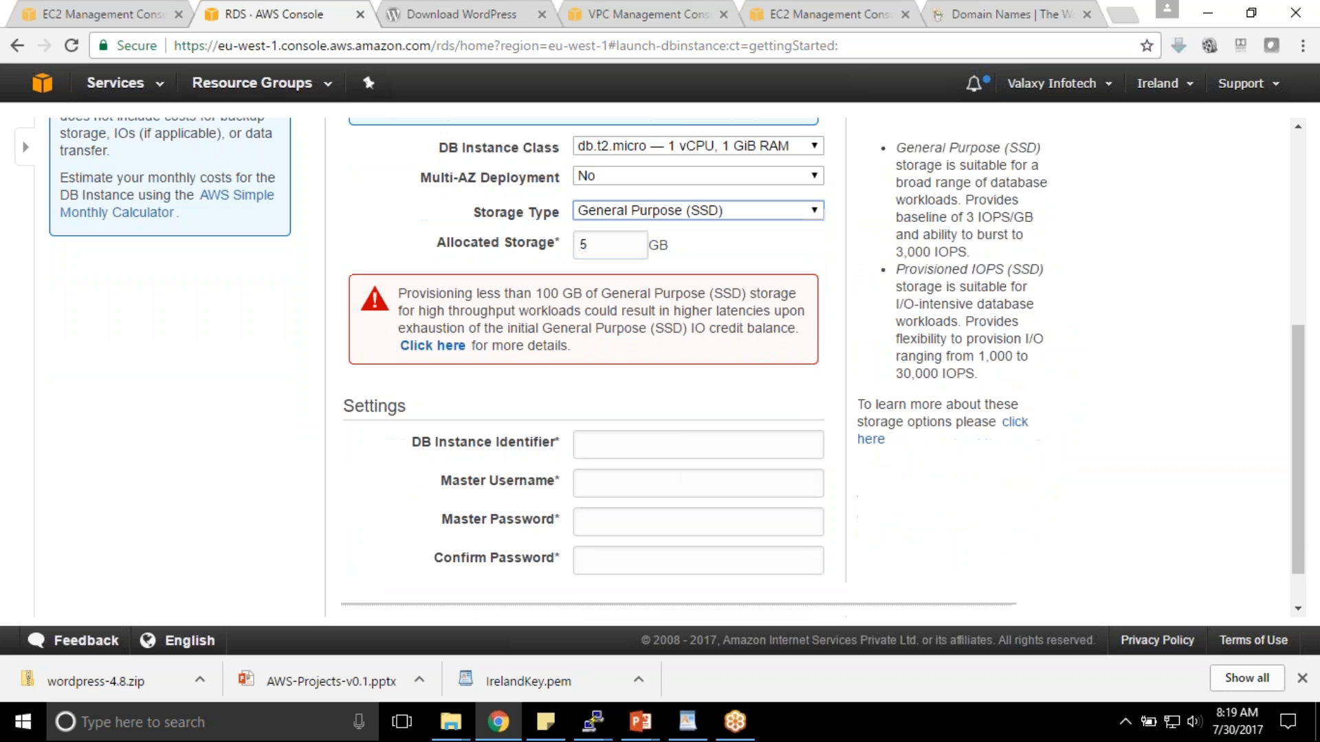
click(598, 245)
- Enter valaxy123 as the DB instance identifier, removing a URL accidentally pasted as username
click(638, 445)
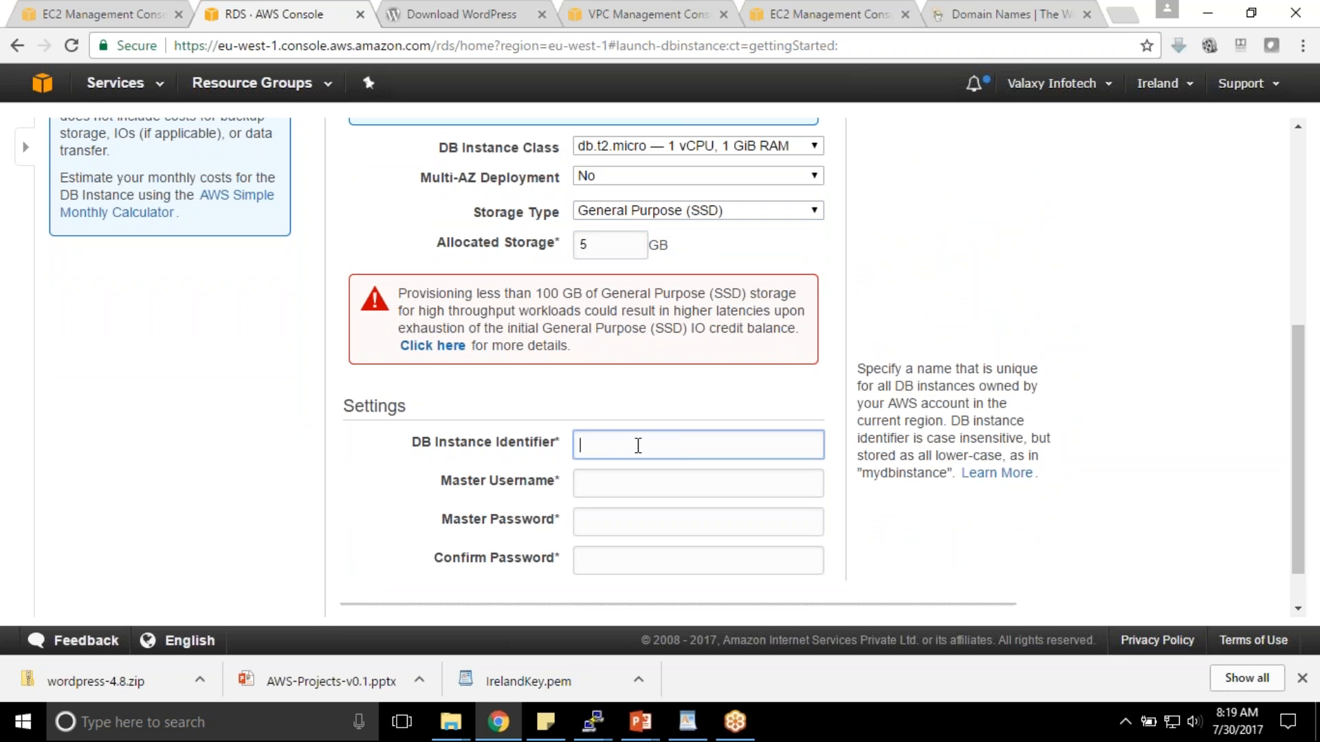
text(valaxy123)
click(622, 472)
click(639, 444)
click(665, 517)
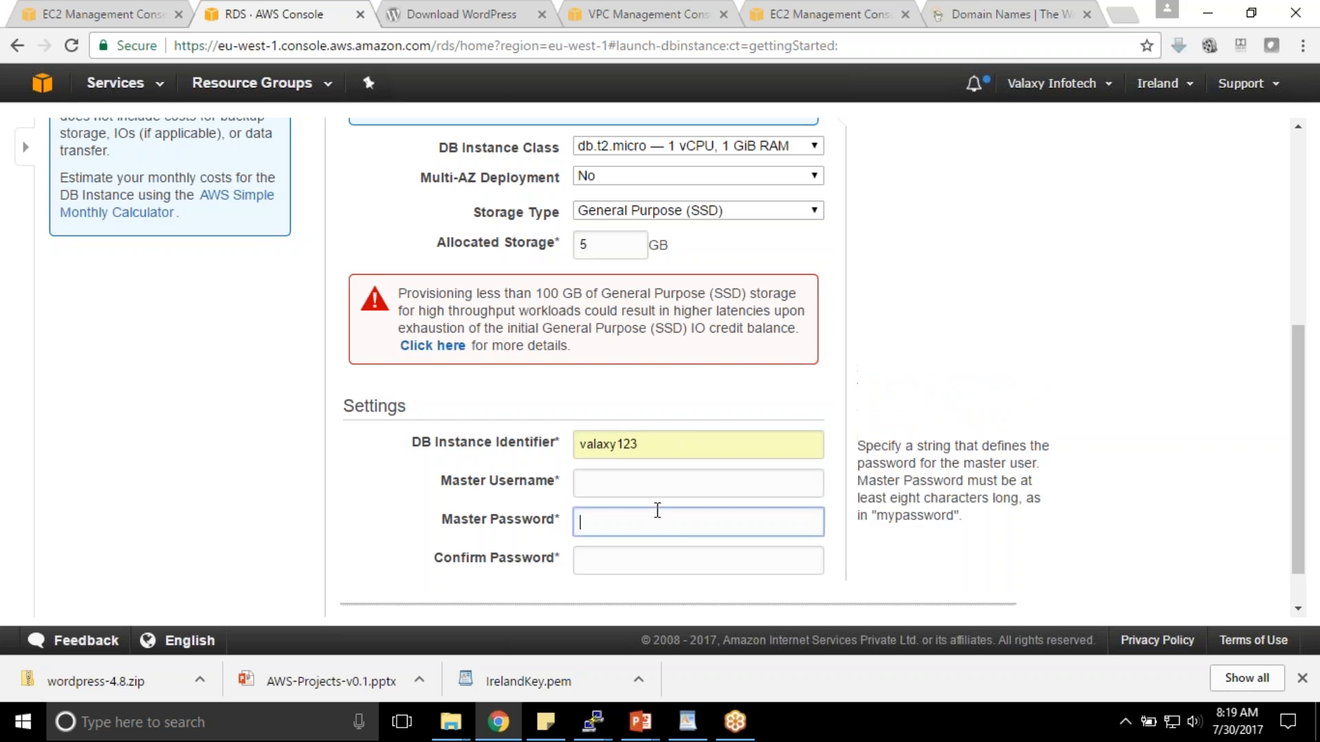
click(649, 489)
key(ctrl+v)
key(ctrl+a)
key(BackSpace)
- Set the master username to valaxy123 and paste the master password and its confirmation
double_click(654, 444)
key(ctrl+c)
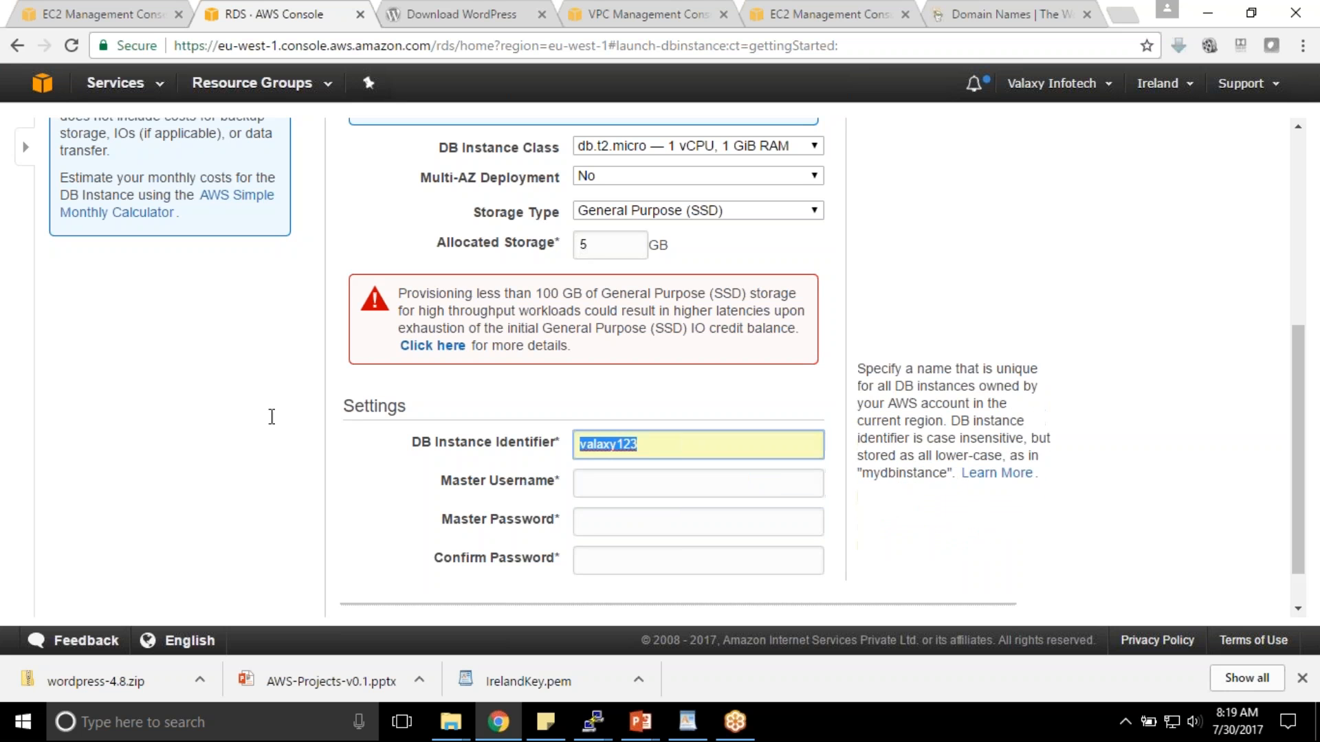
click(586, 486)
key(ctrl+v)
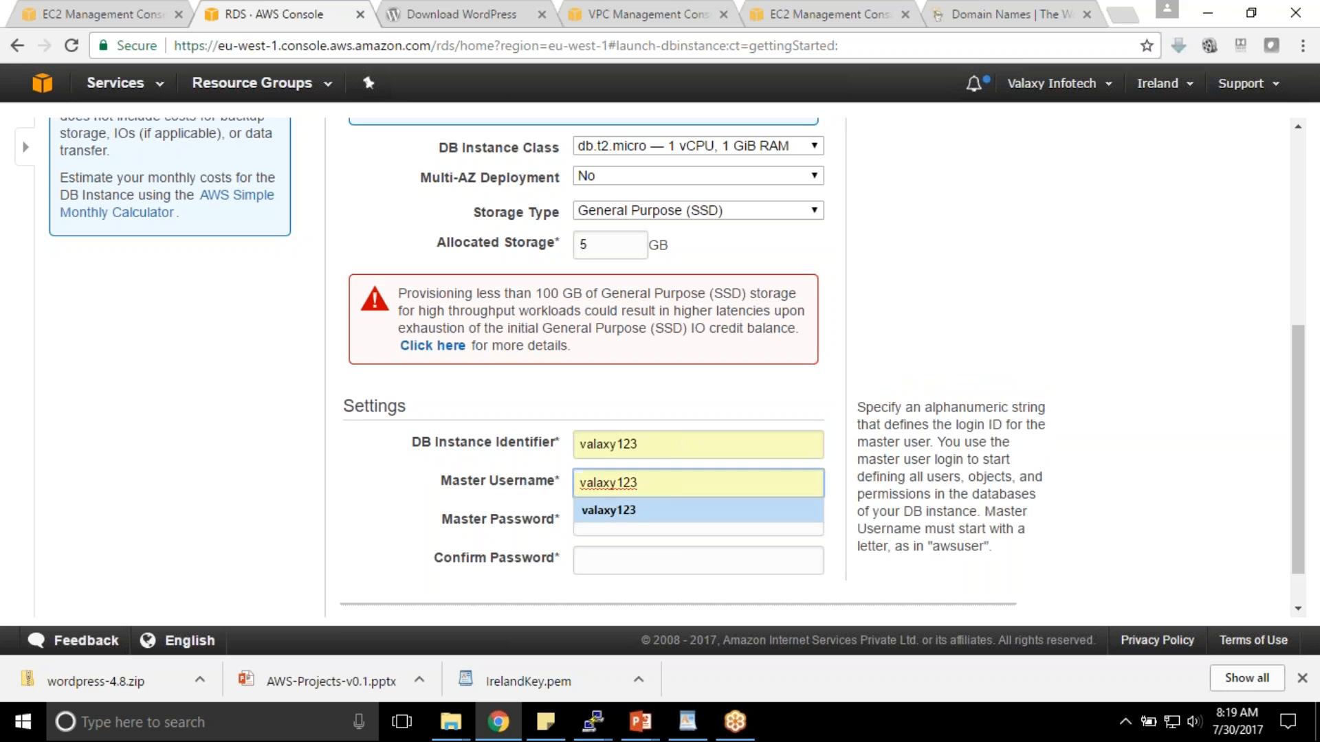
click(621, 522)
key(ctrl+v)
click(612, 562)
key(ctrl+v)
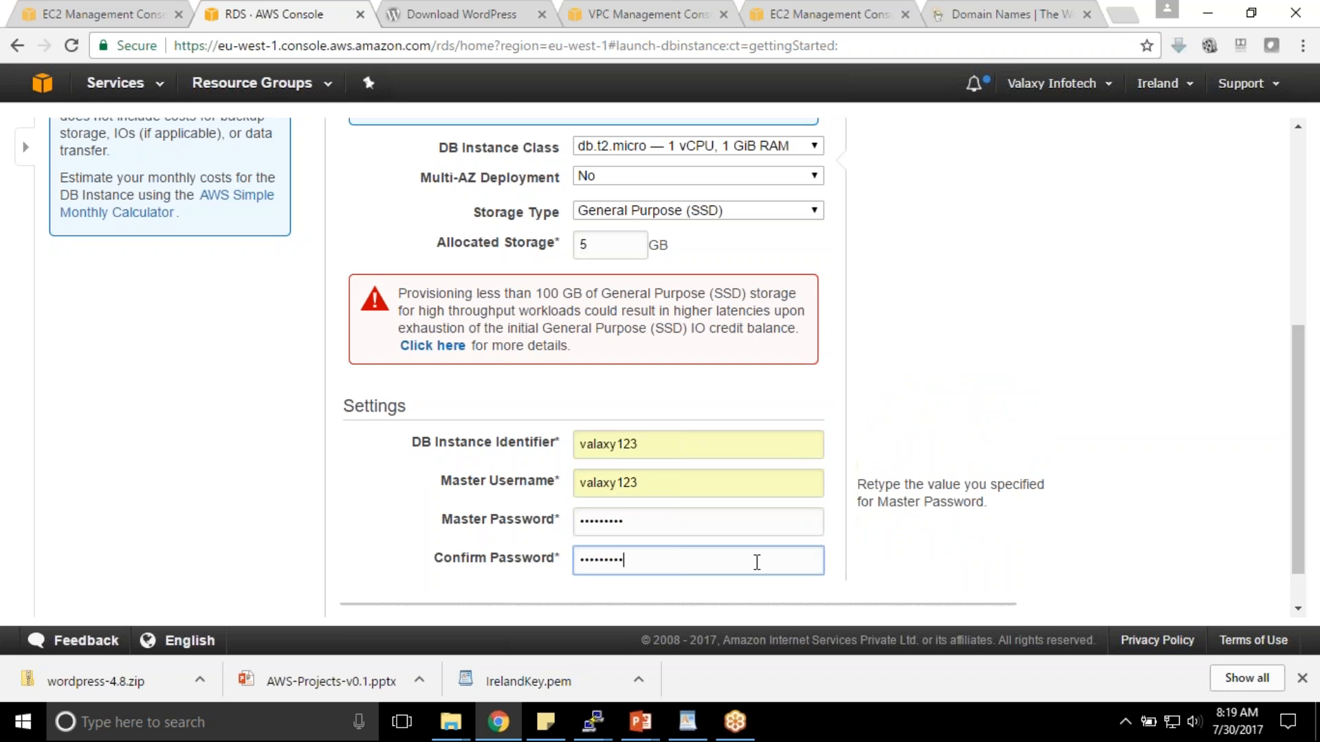
scroll(975, 339, down, 1)
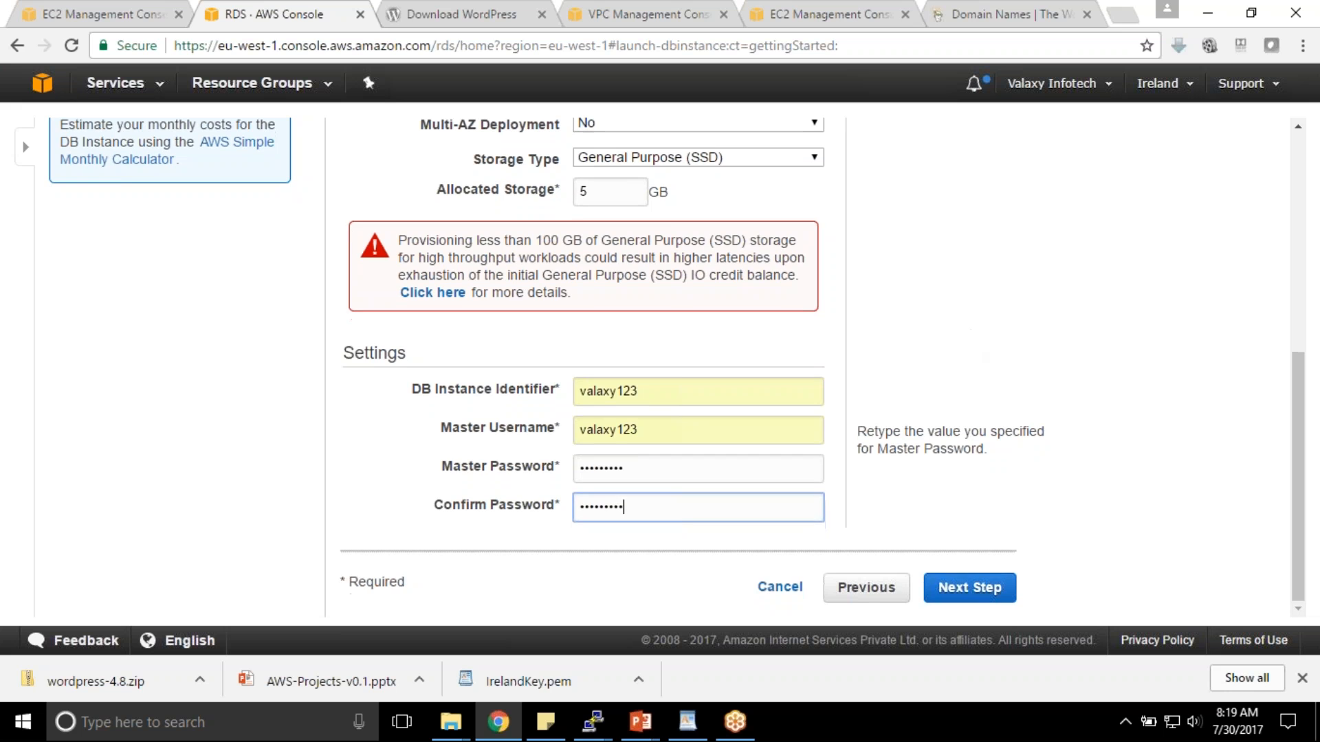
- In advanced settings, choose DemoVPC, not publicly accessible, and availability zone eu-west-1b
click(987, 589)
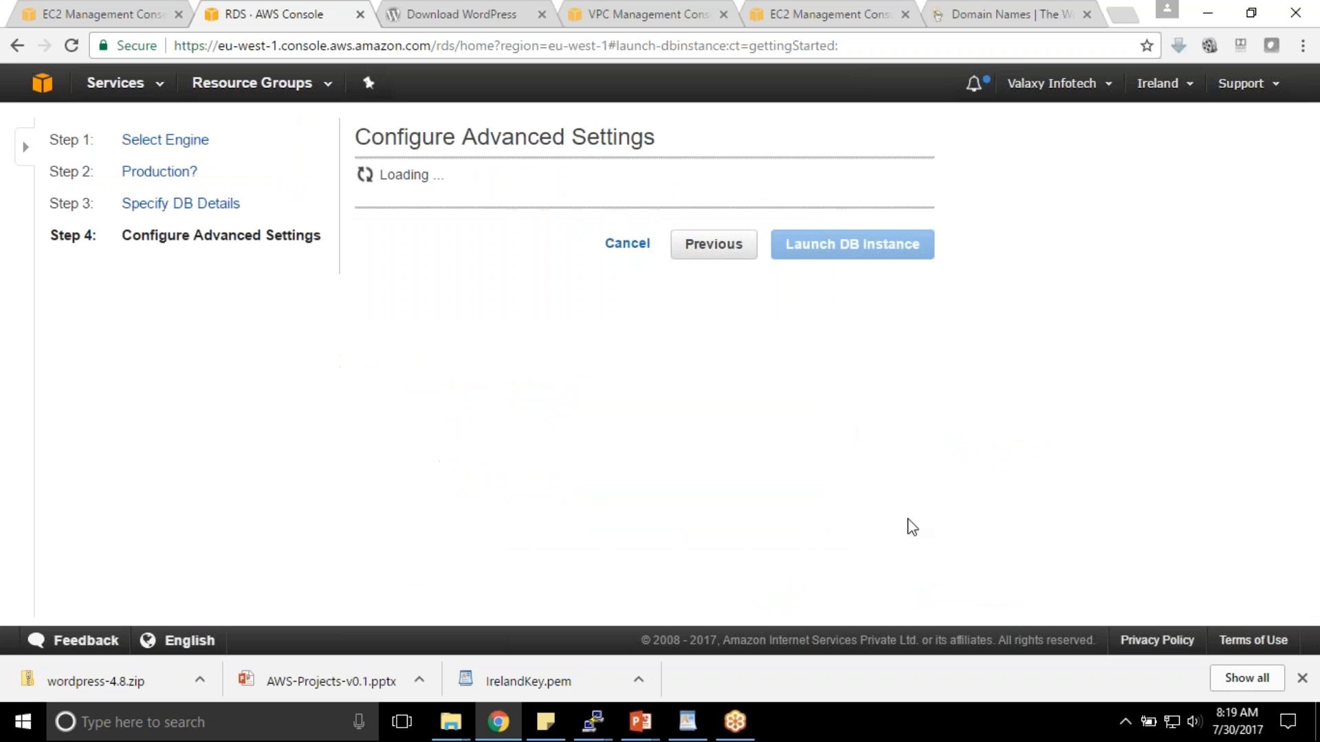
click(680, 238)
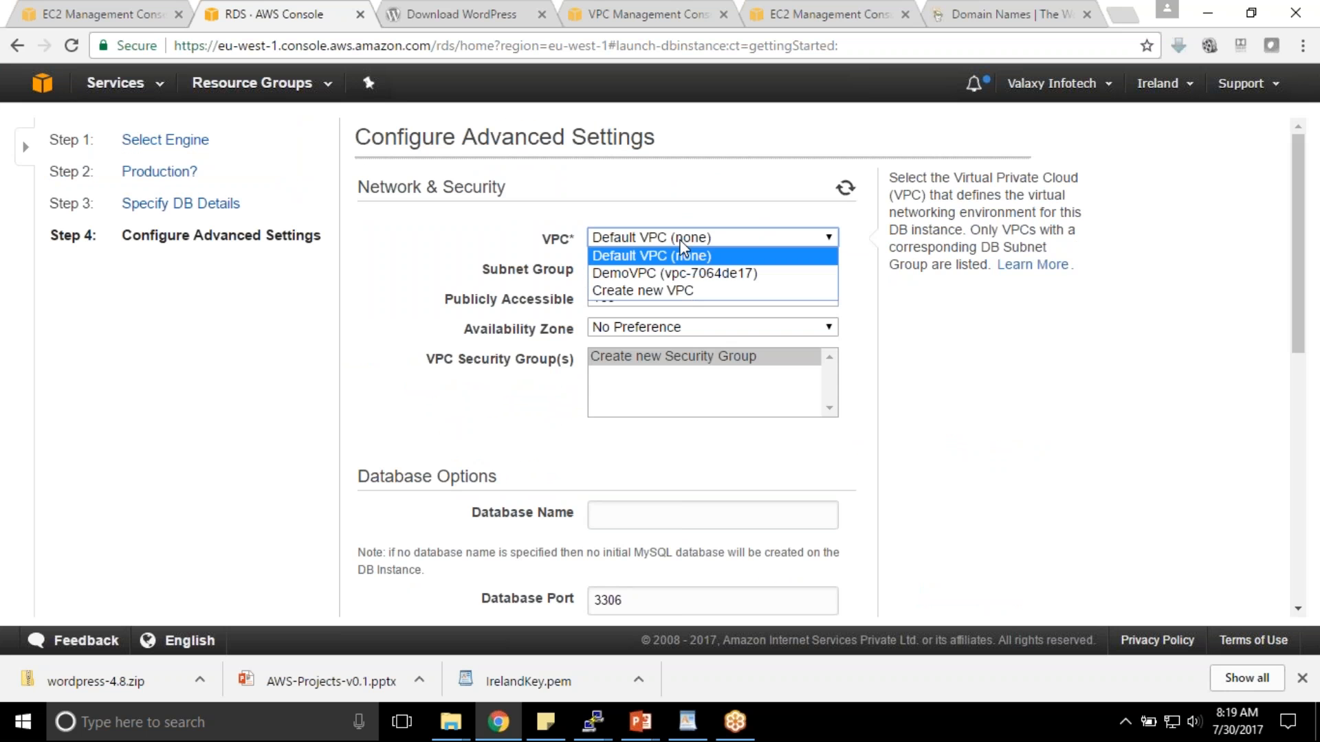
click(635, 272)
click(631, 303)
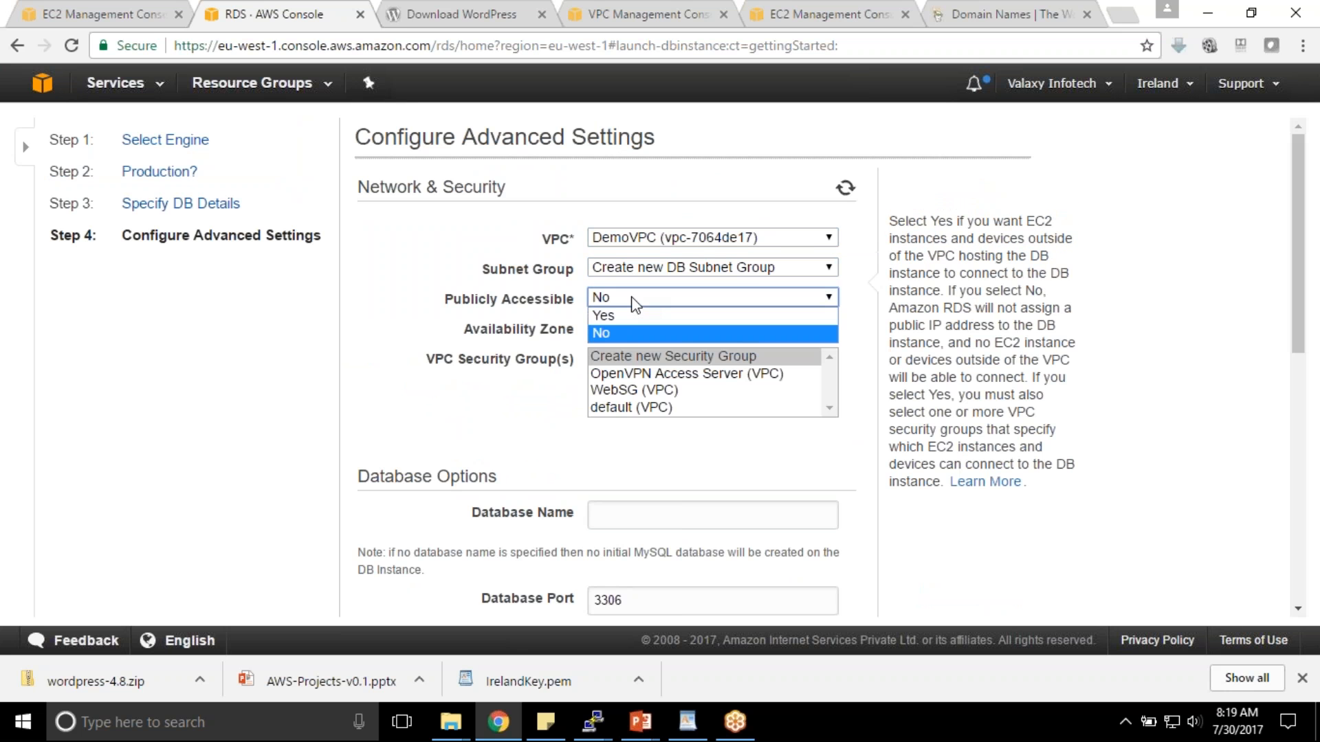
click(606, 332)
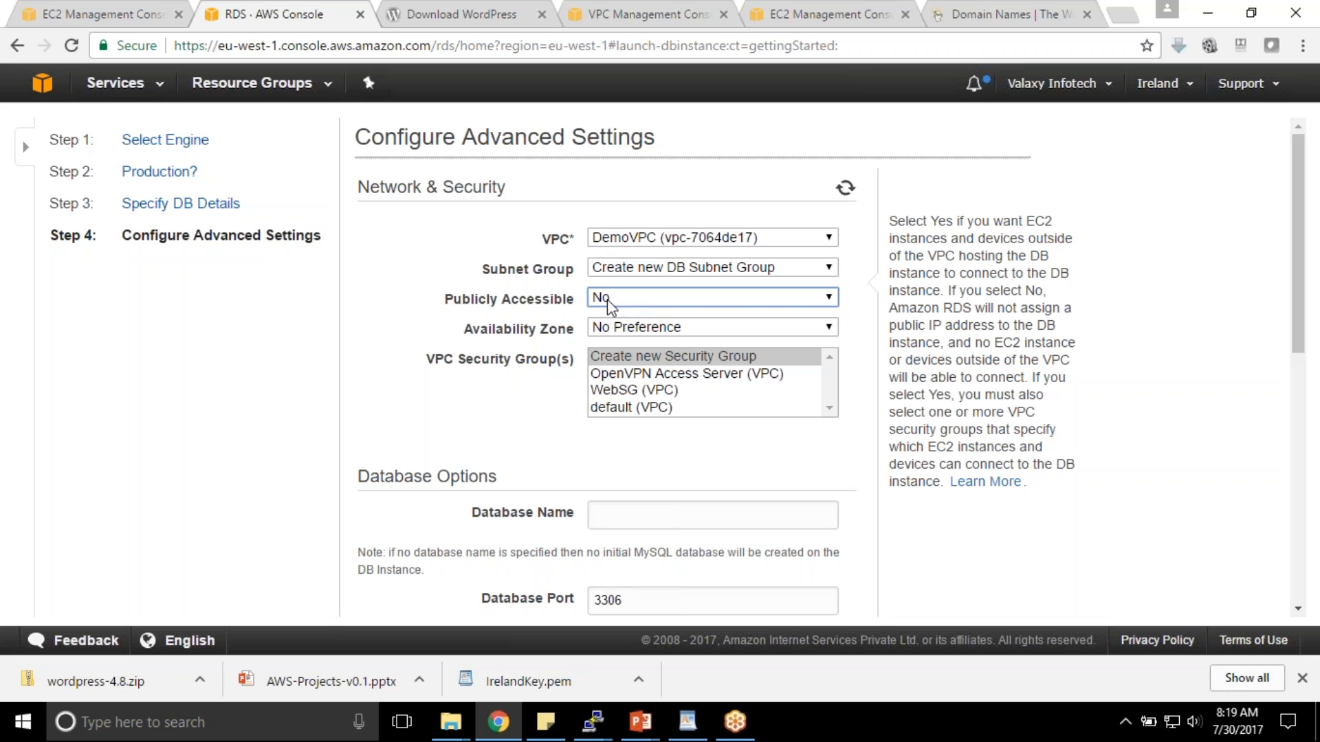
key(Tab)
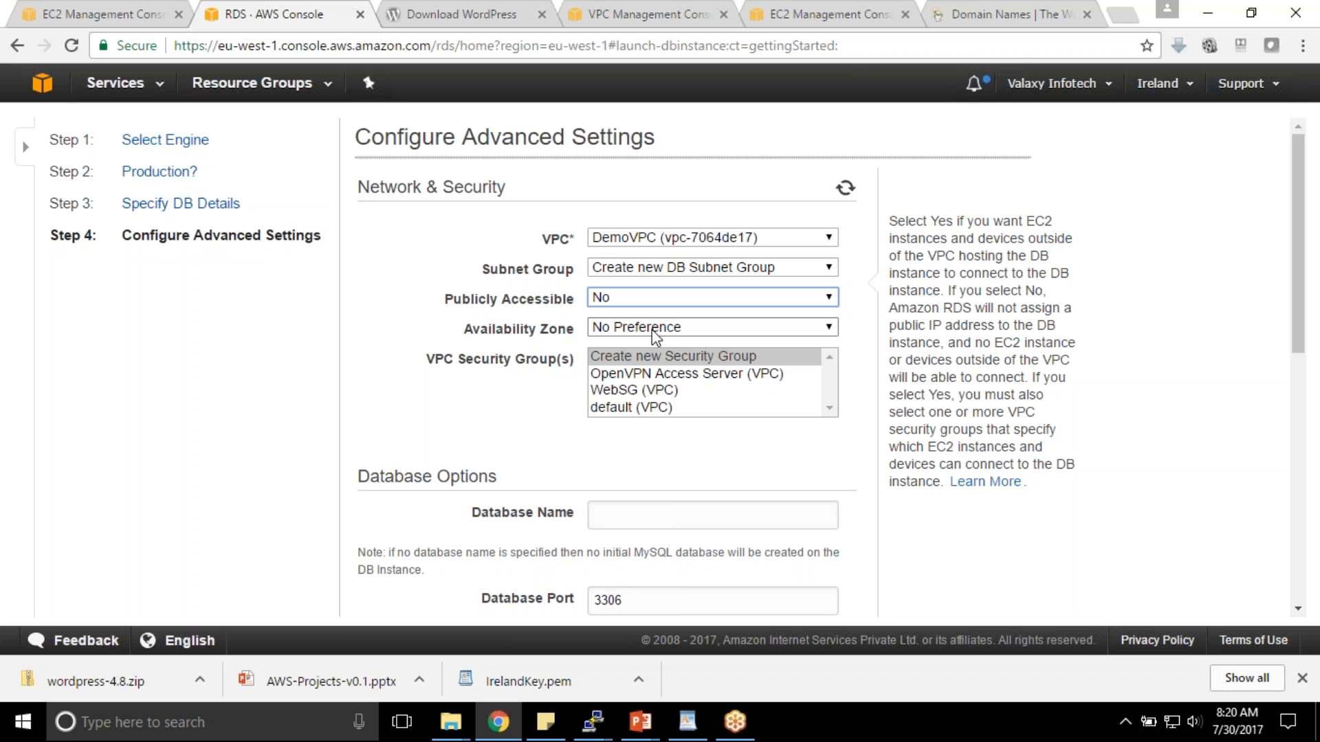
click(655, 326)
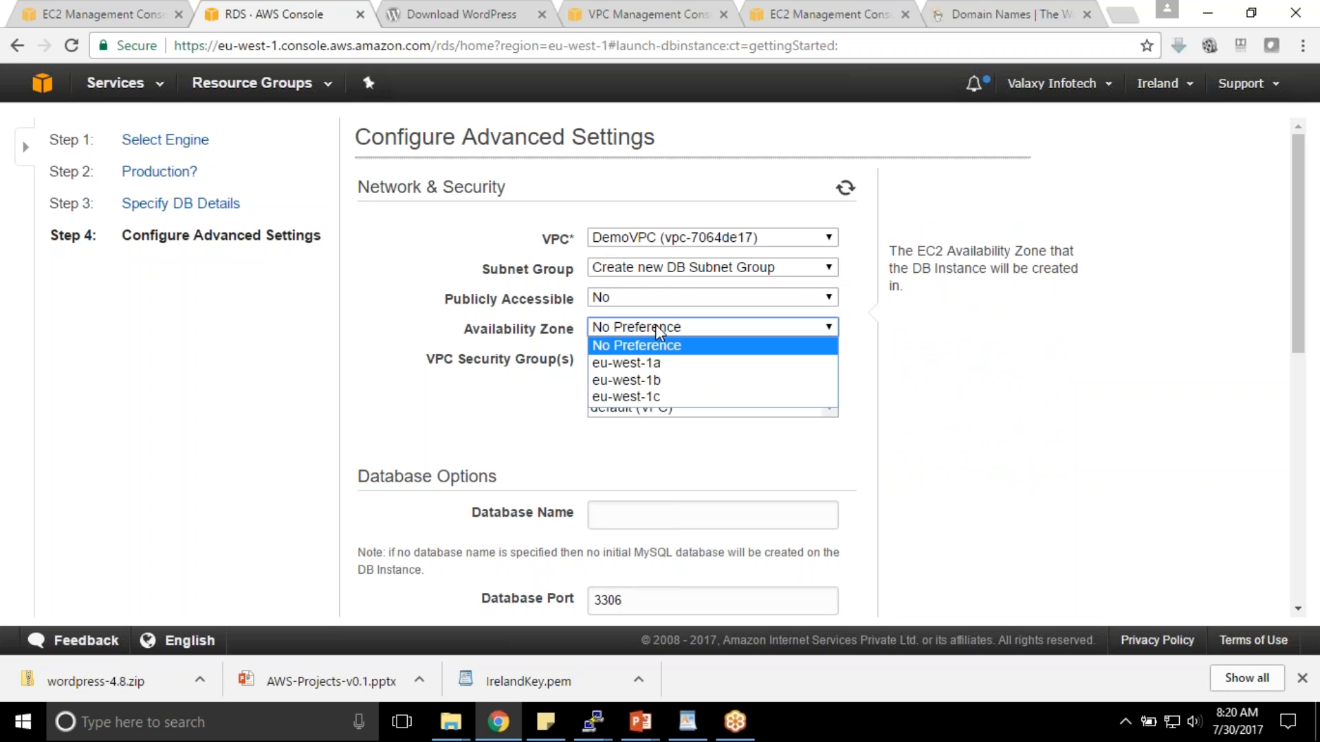
click(657, 379)
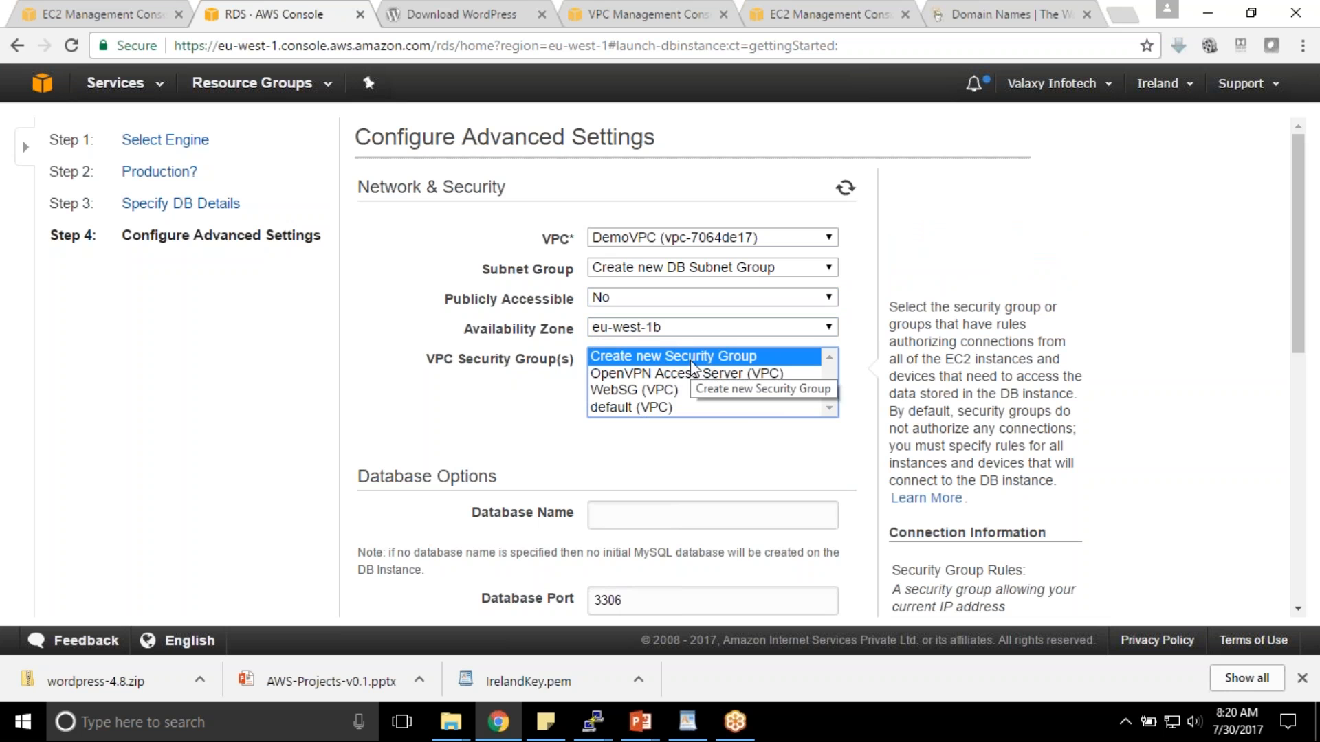
- Enter database name valaxy123, create a new security group, and keep port 3306
scroll(718, 387, down, 1)
scroll(719, 387, down, 3)
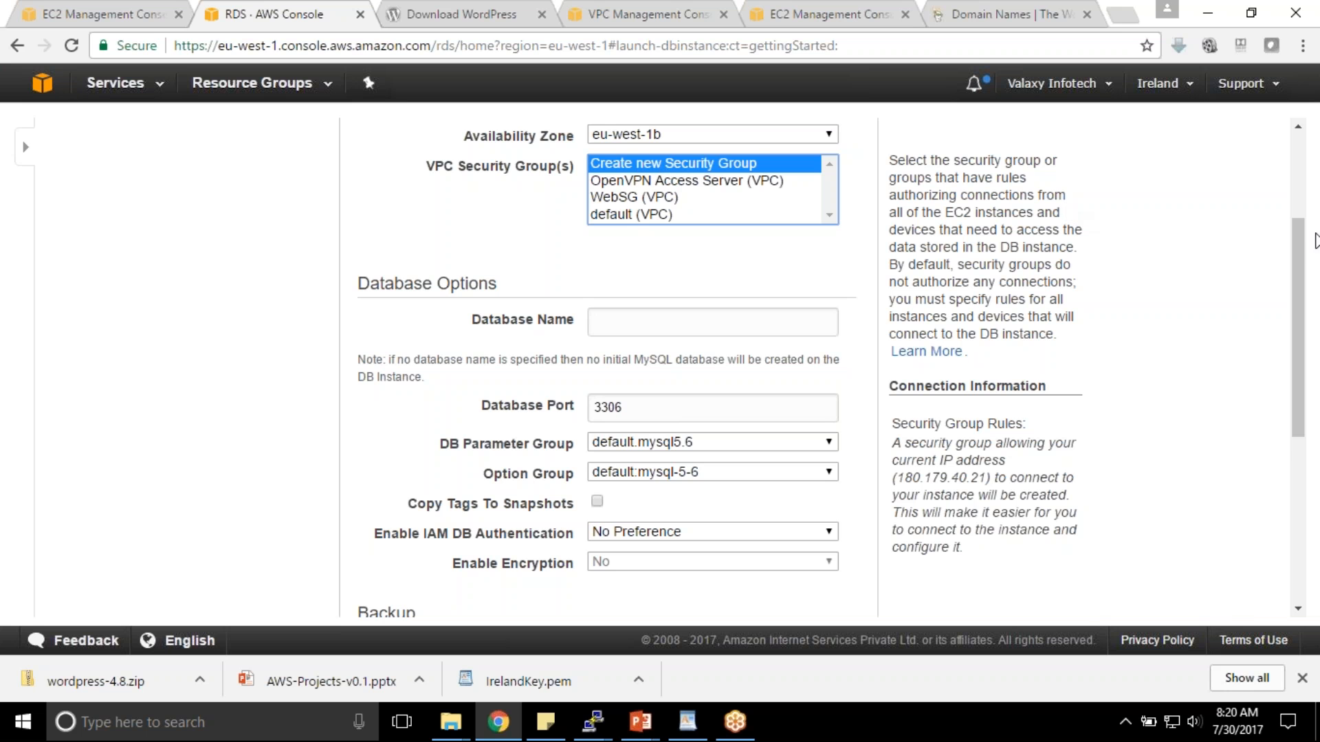
scroll(1301, 250, up, 1)
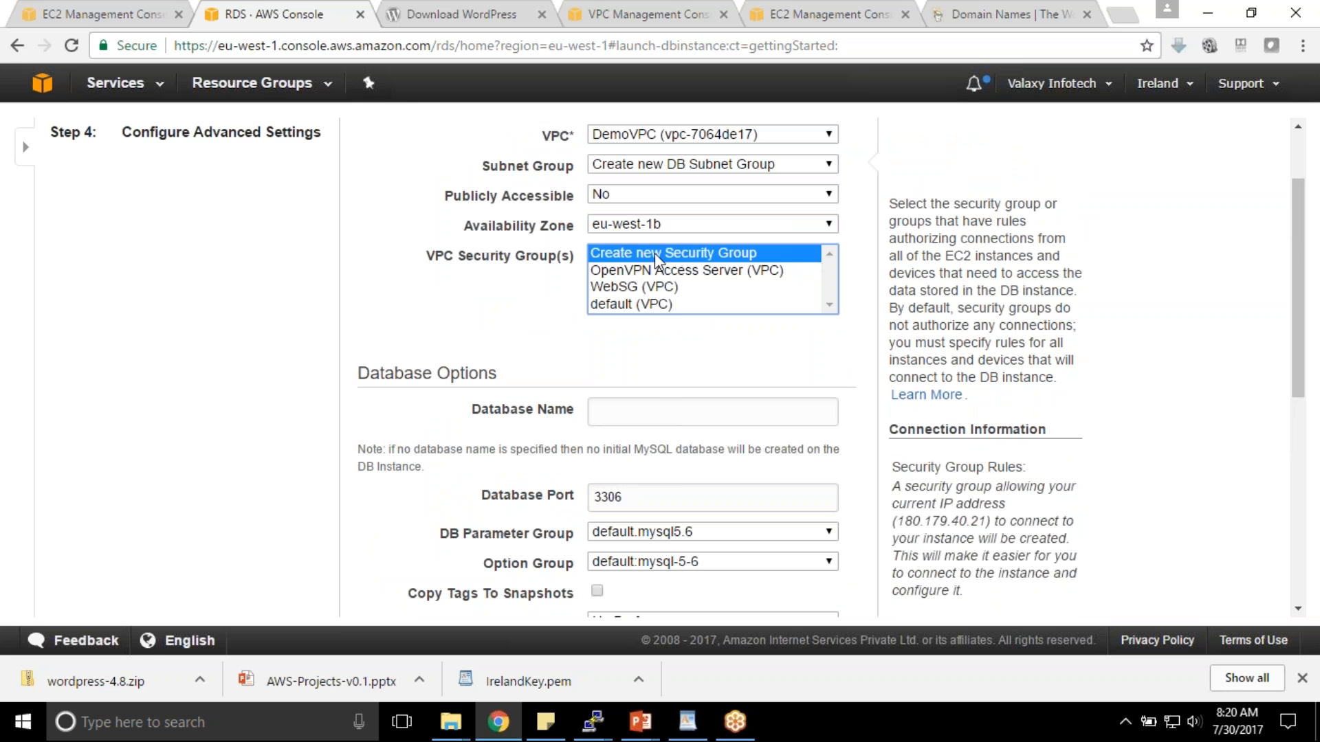
click(658, 402)
text(valaxy123)
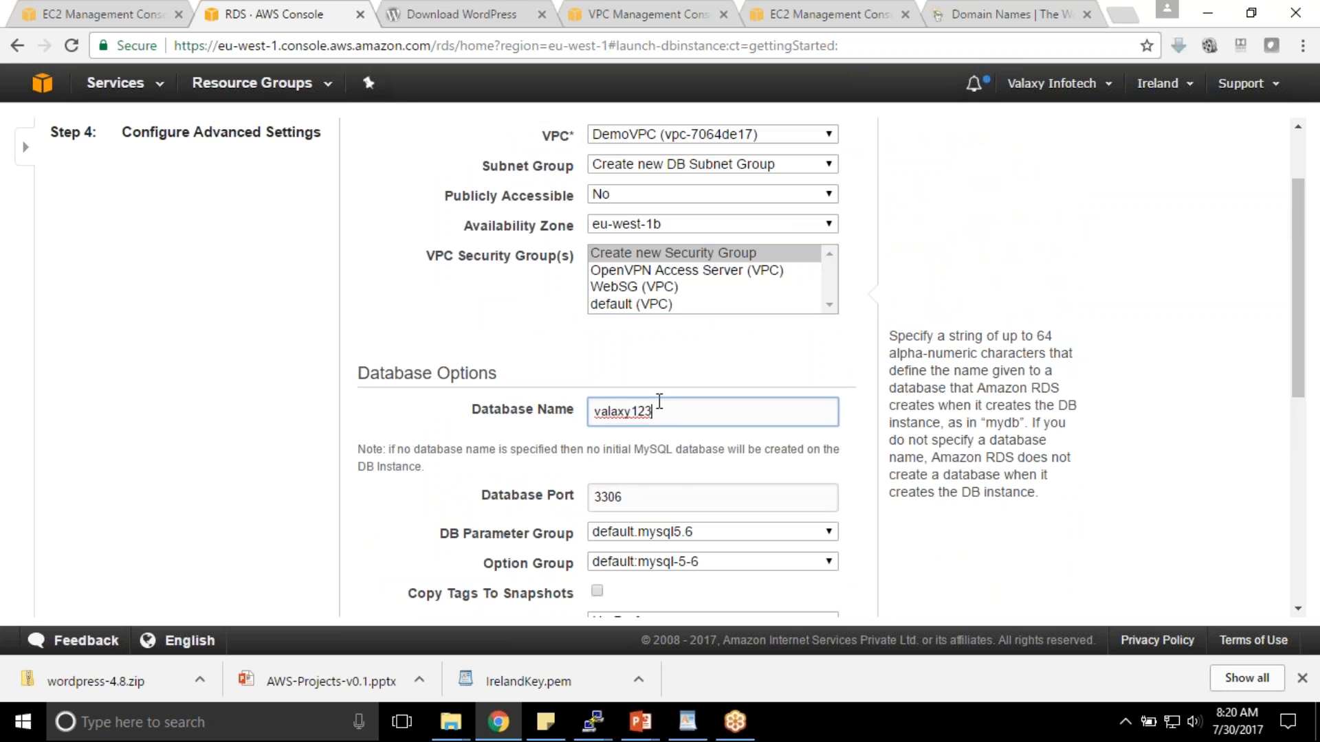
click(634, 284)
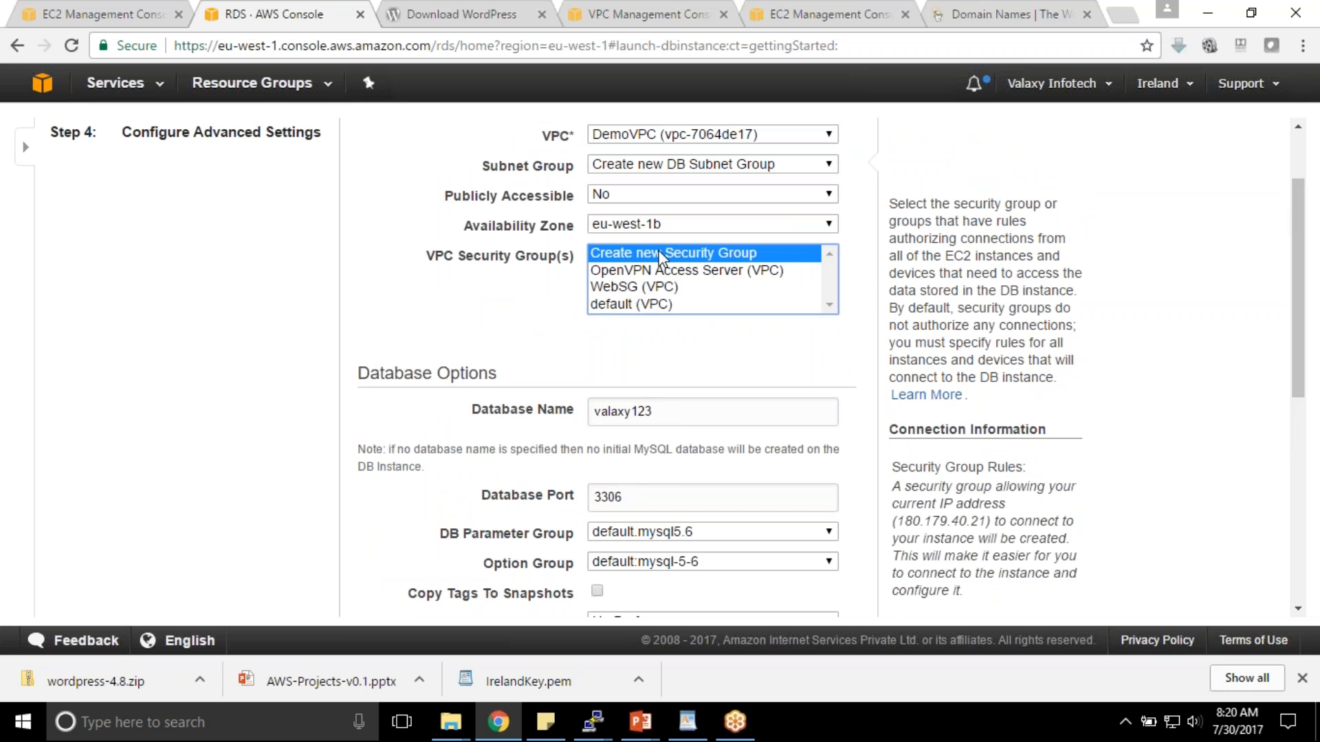
scroll(505, 330, down, 3)
drag(636, 304, 457, 300)
click(724, 308)
scroll(716, 306, up, 3)
- Review the database options: new security group, port 3306, parameter group and option group
click(713, 311)
click(909, 43)
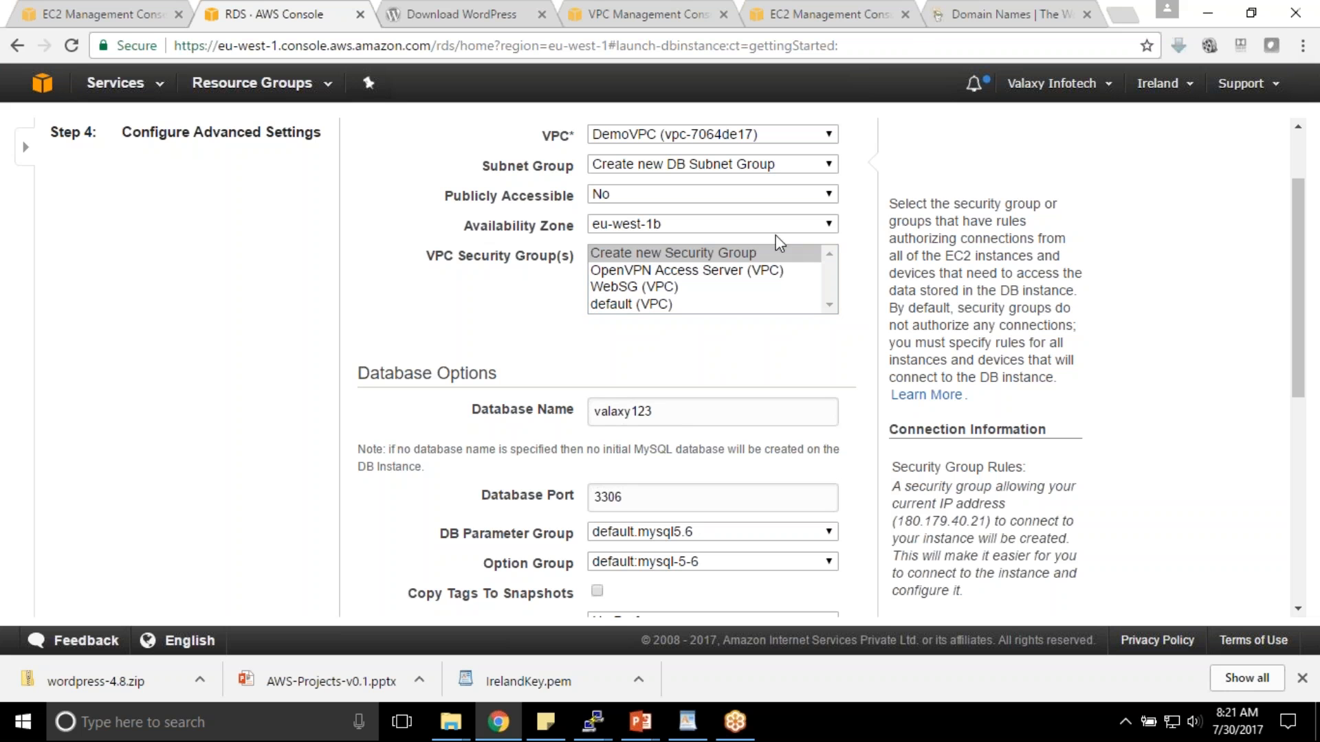
click(688, 260)
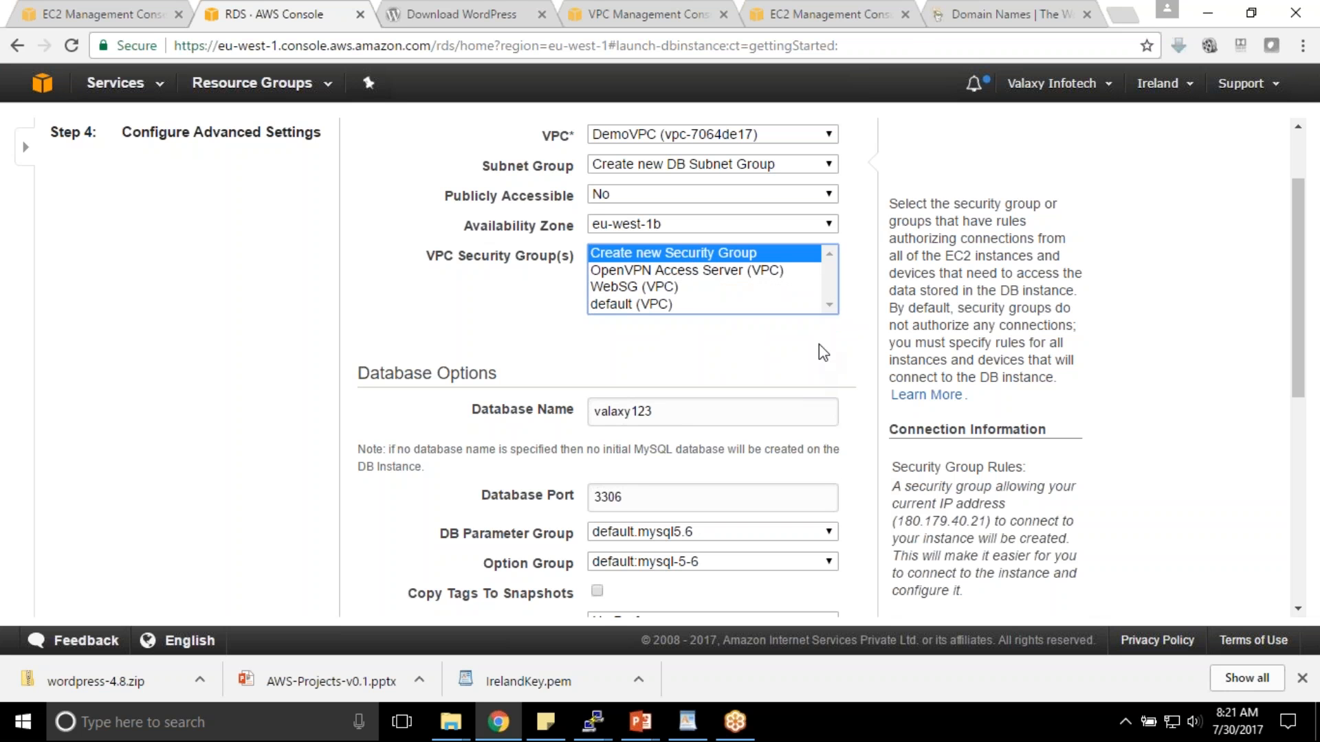
scroll(1029, 452, down, 1)
click(709, 437)
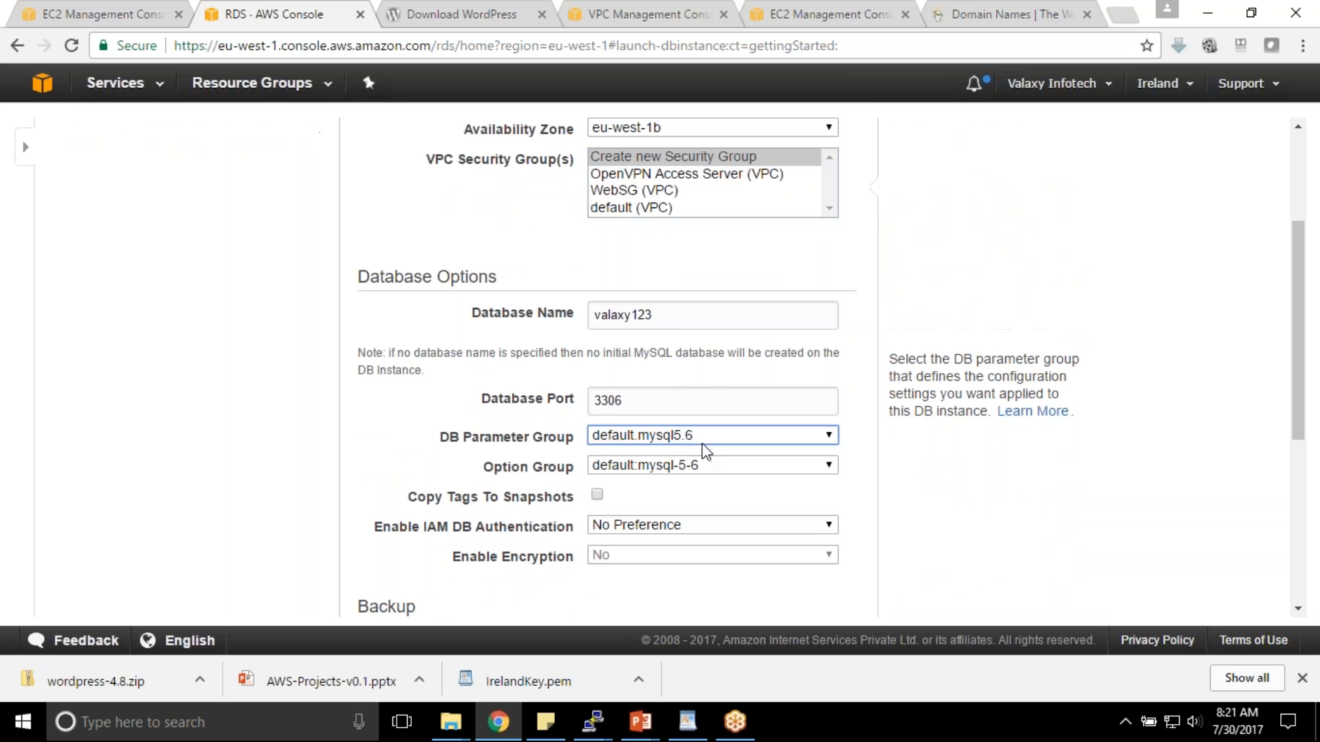
double_click(622, 400)
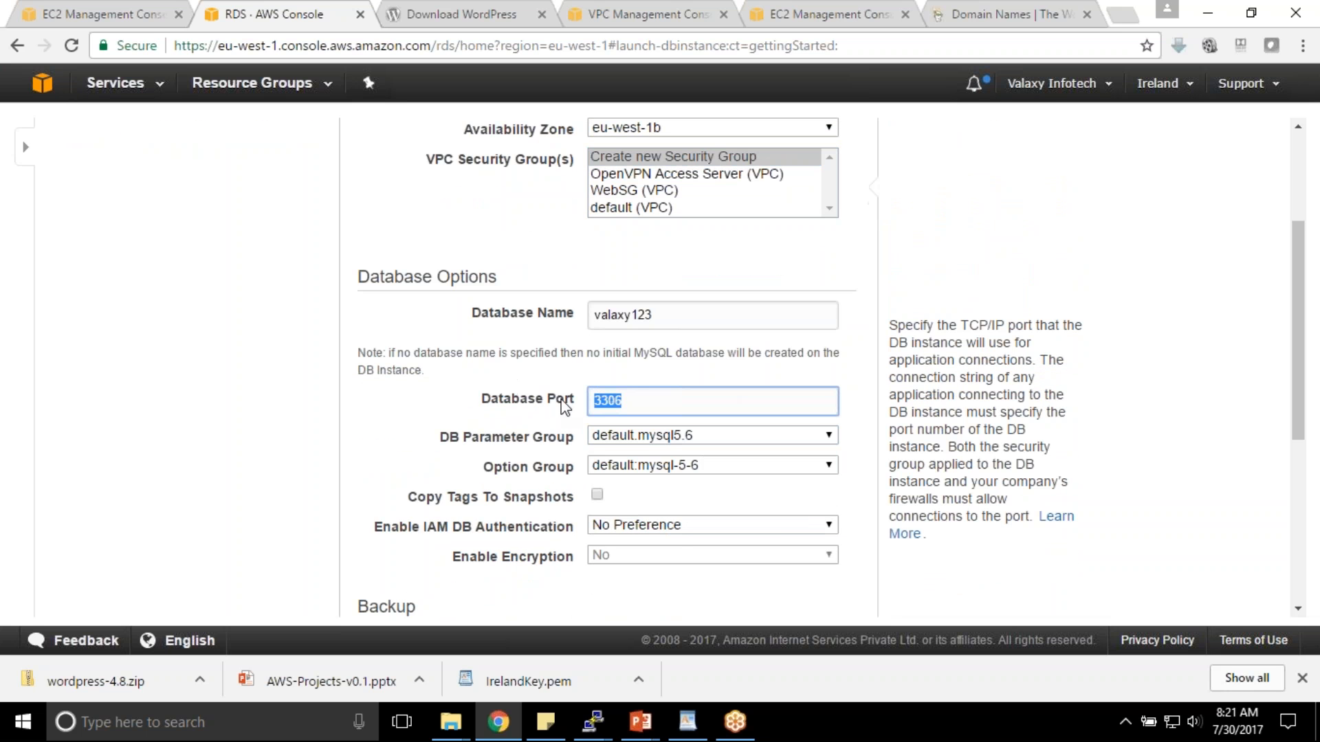
click(629, 400)
drag(621, 401, 556, 411)
click(669, 471)
click(659, 440)
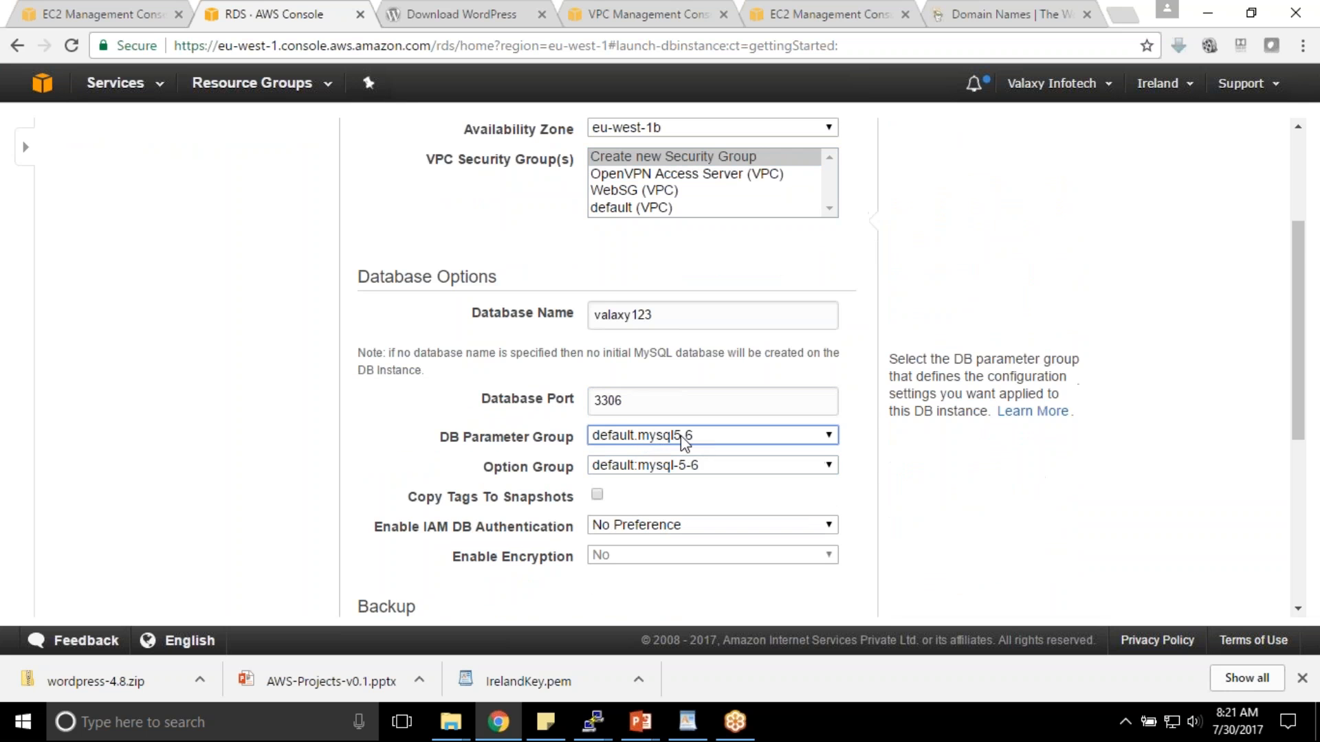
- Set backup retention to 0 days and highlight the disabled automated backups warning
scroll(691, 443, down, 1)
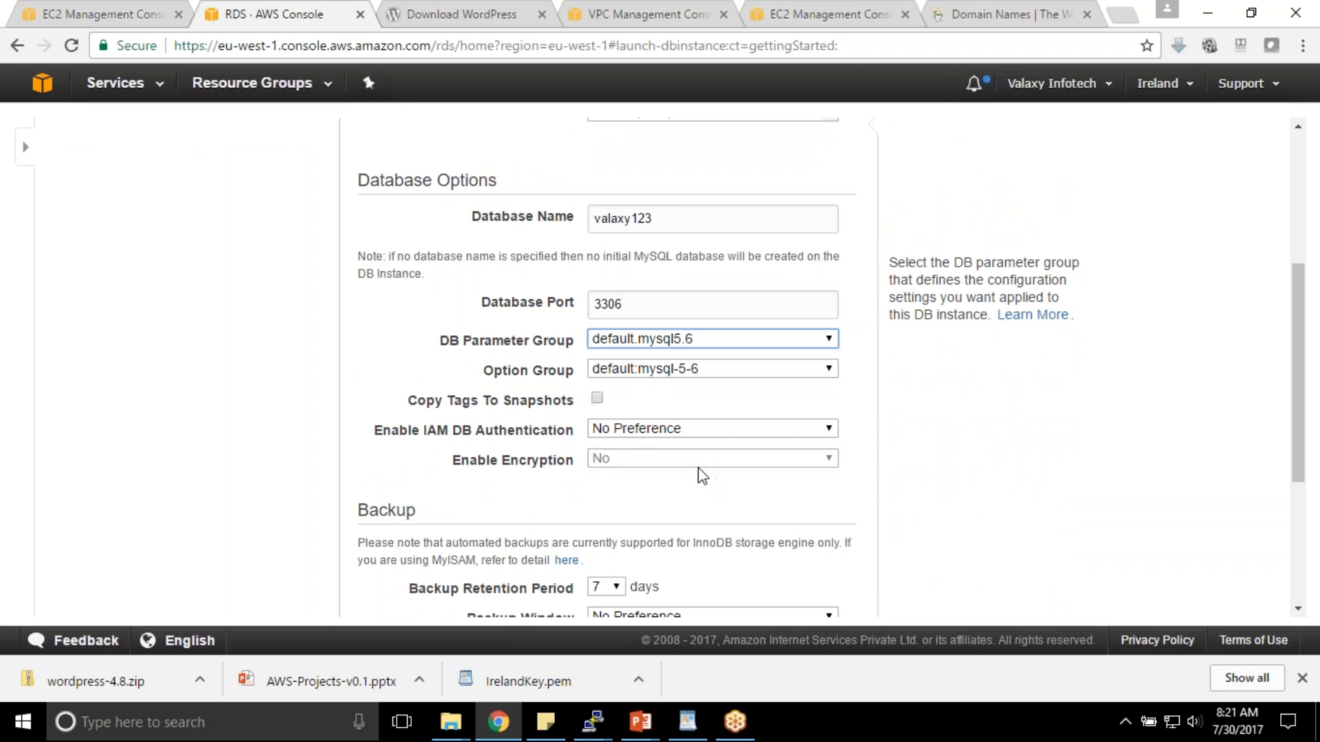
scroll(698, 472, down, 2)
click(616, 395)
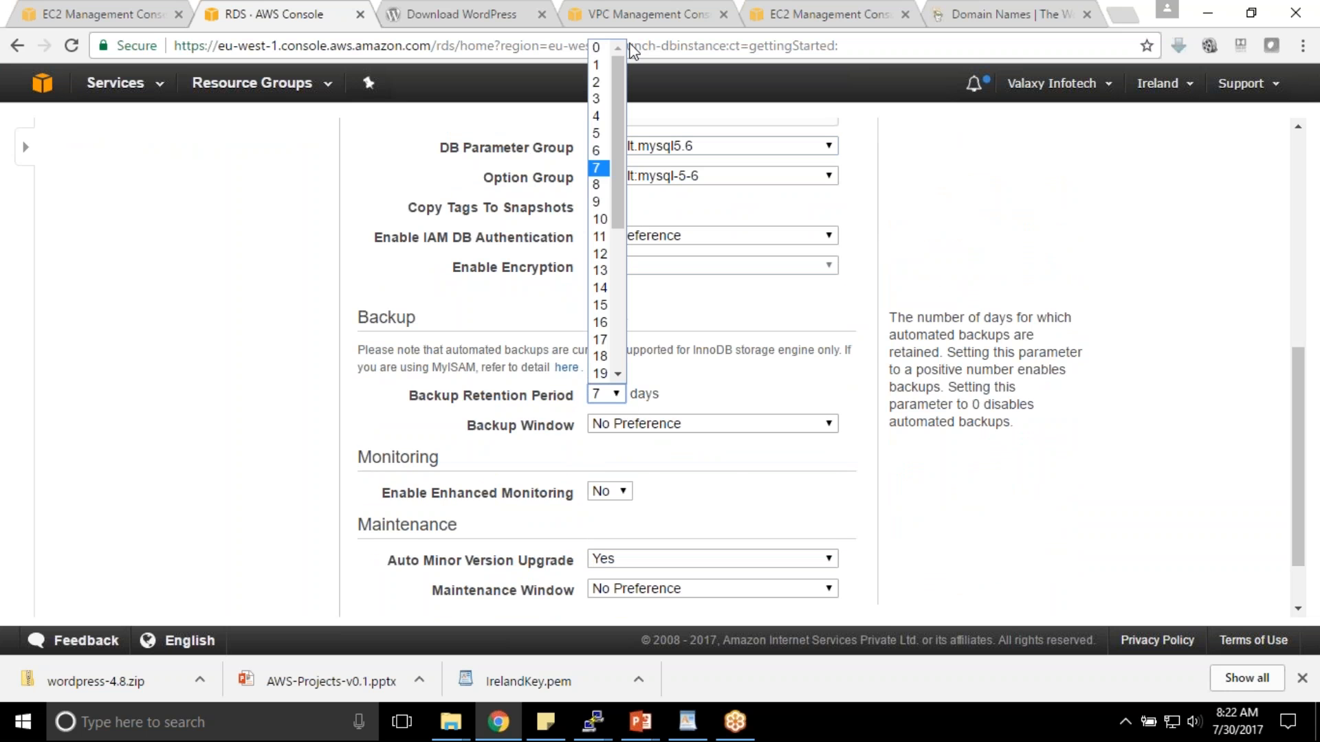
click(597, 48)
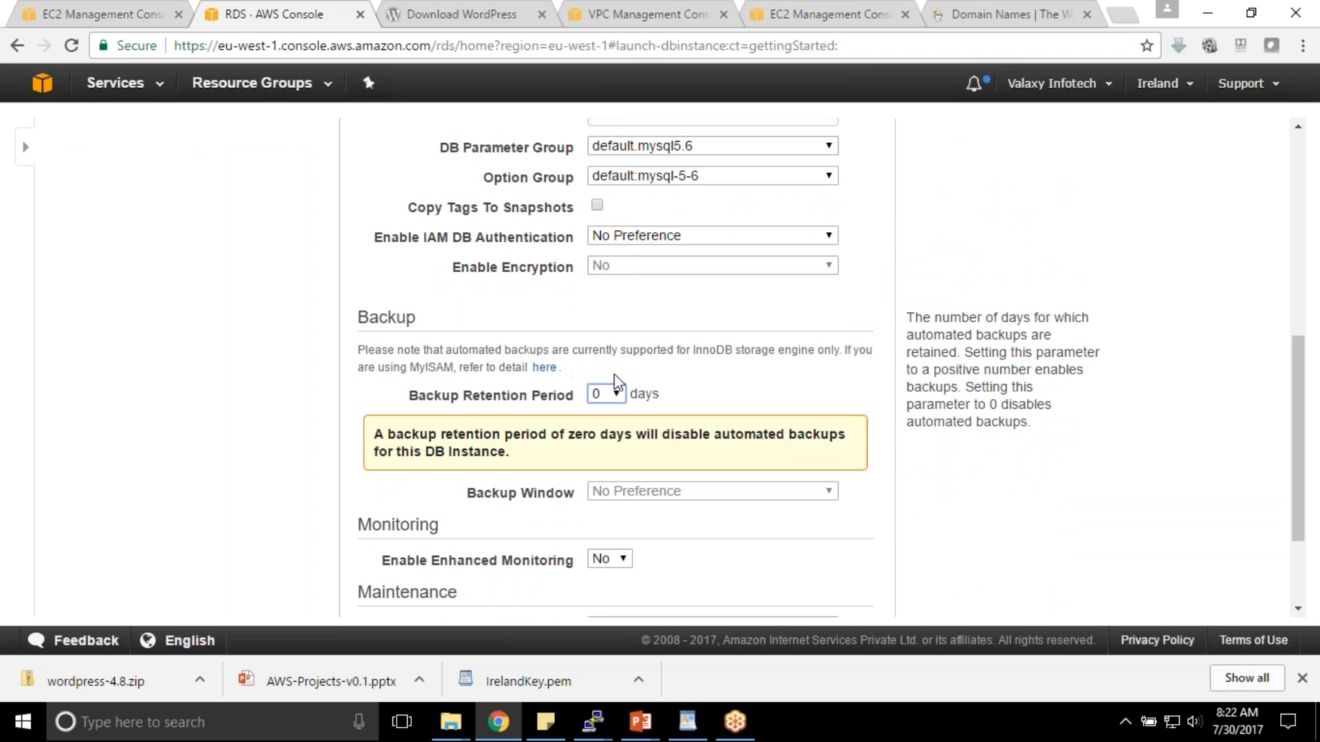
scroll(619, 377, down, 1)
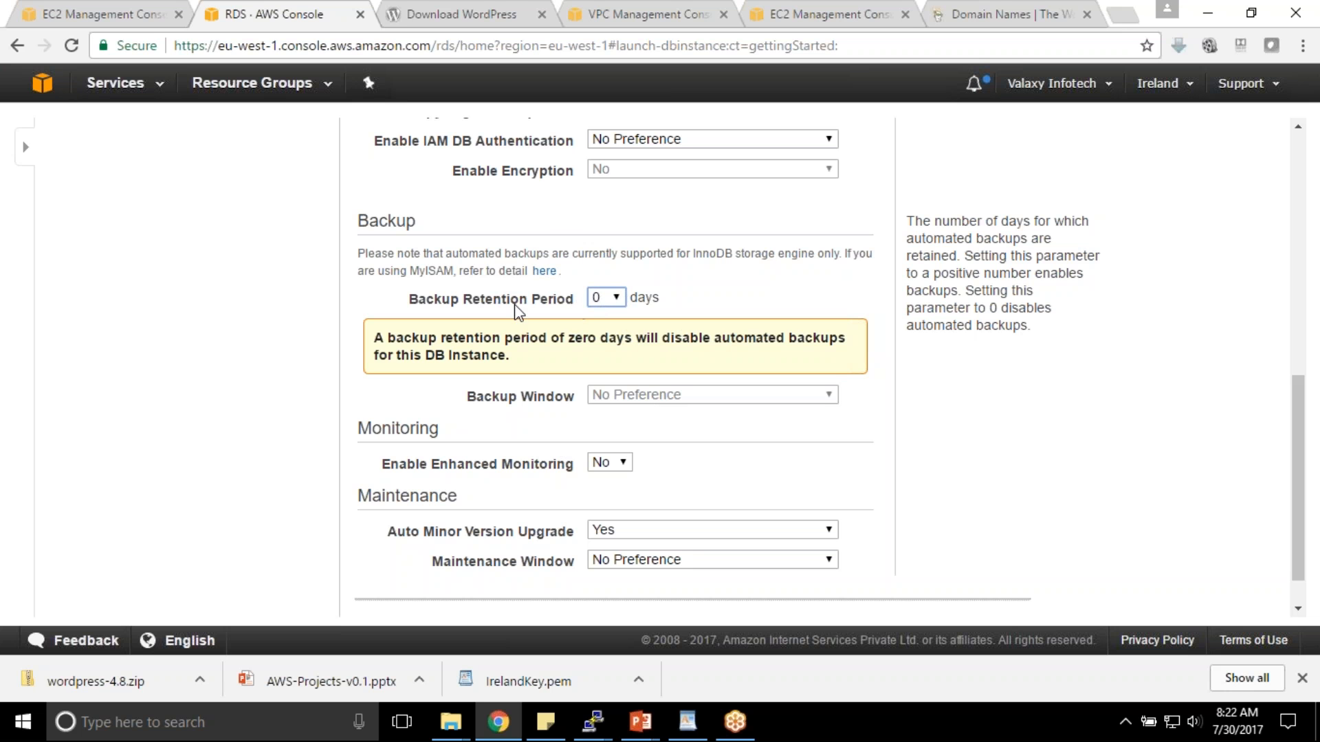
drag(382, 337, 512, 355)
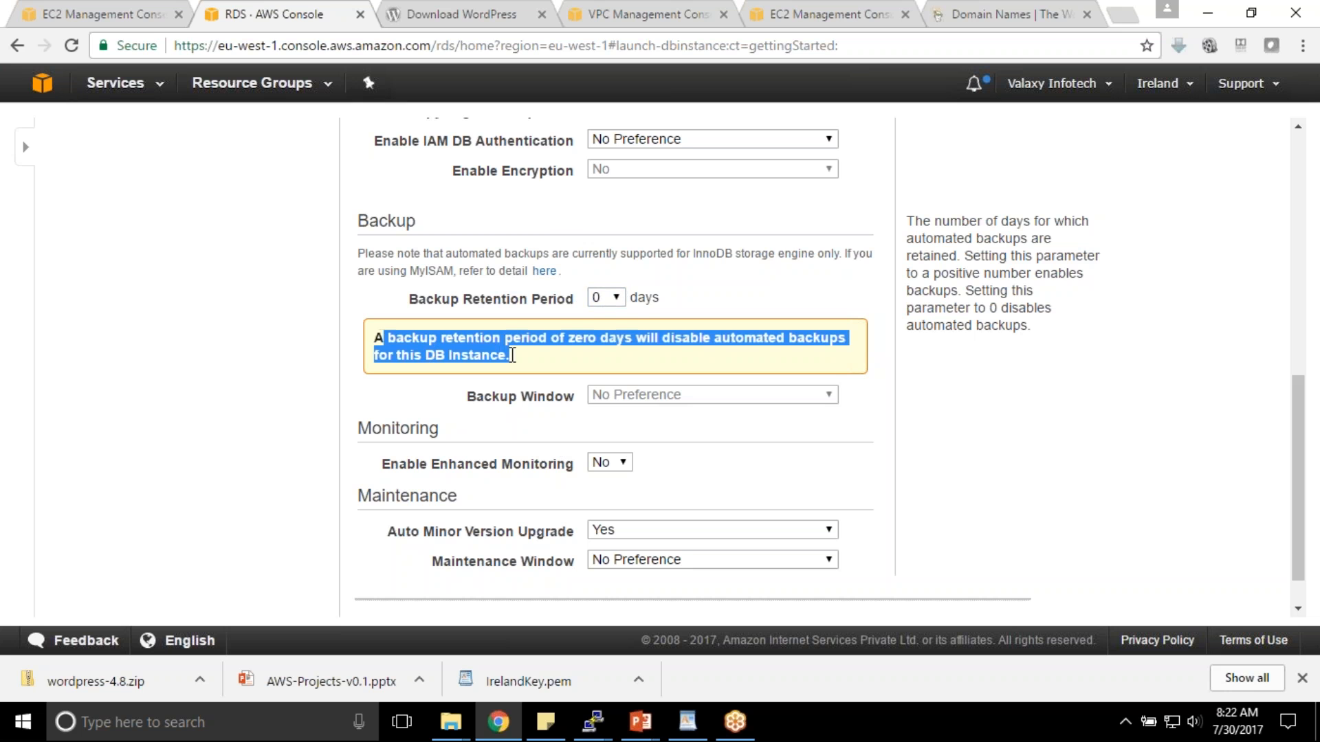
scroll(742, 463, down, 1)
click(715, 429)
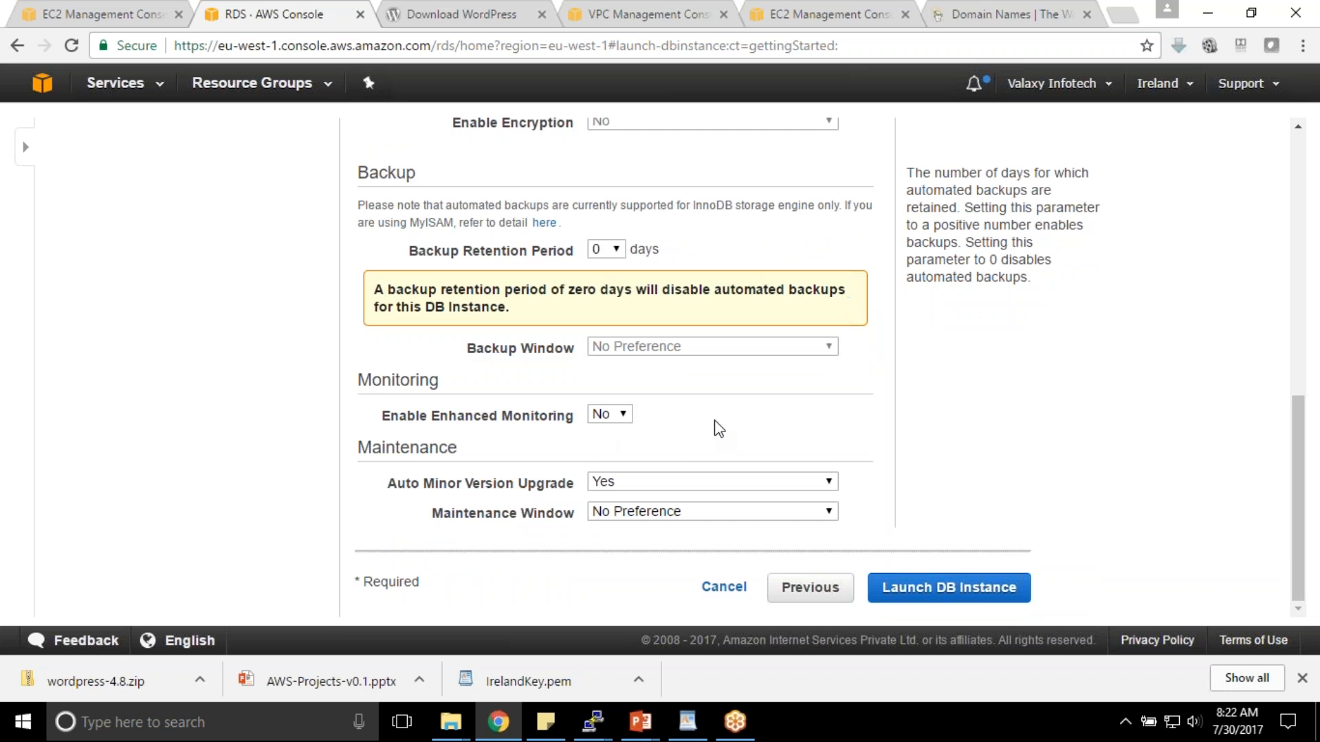
- Launch the MySQL DB instance valaxy123 and go to the DB instances list
click(947, 588)
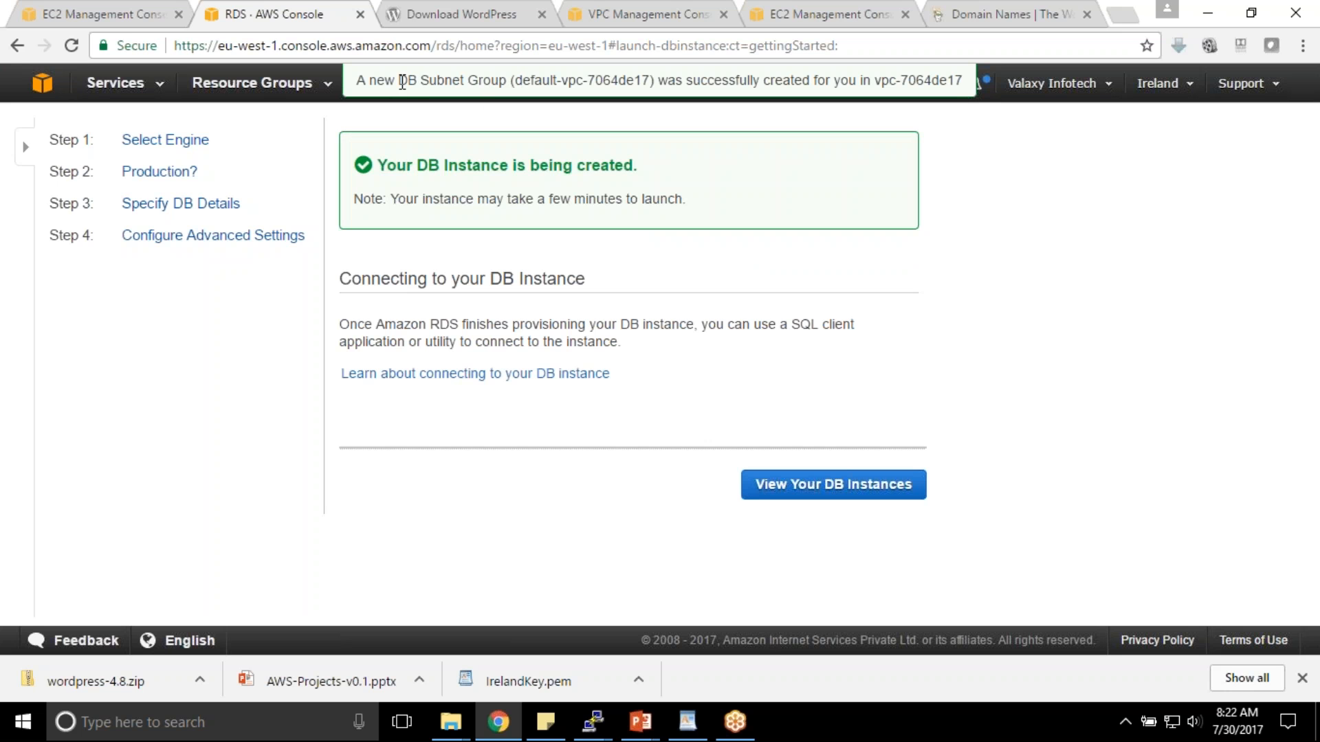
drag(520, 83, 647, 80)
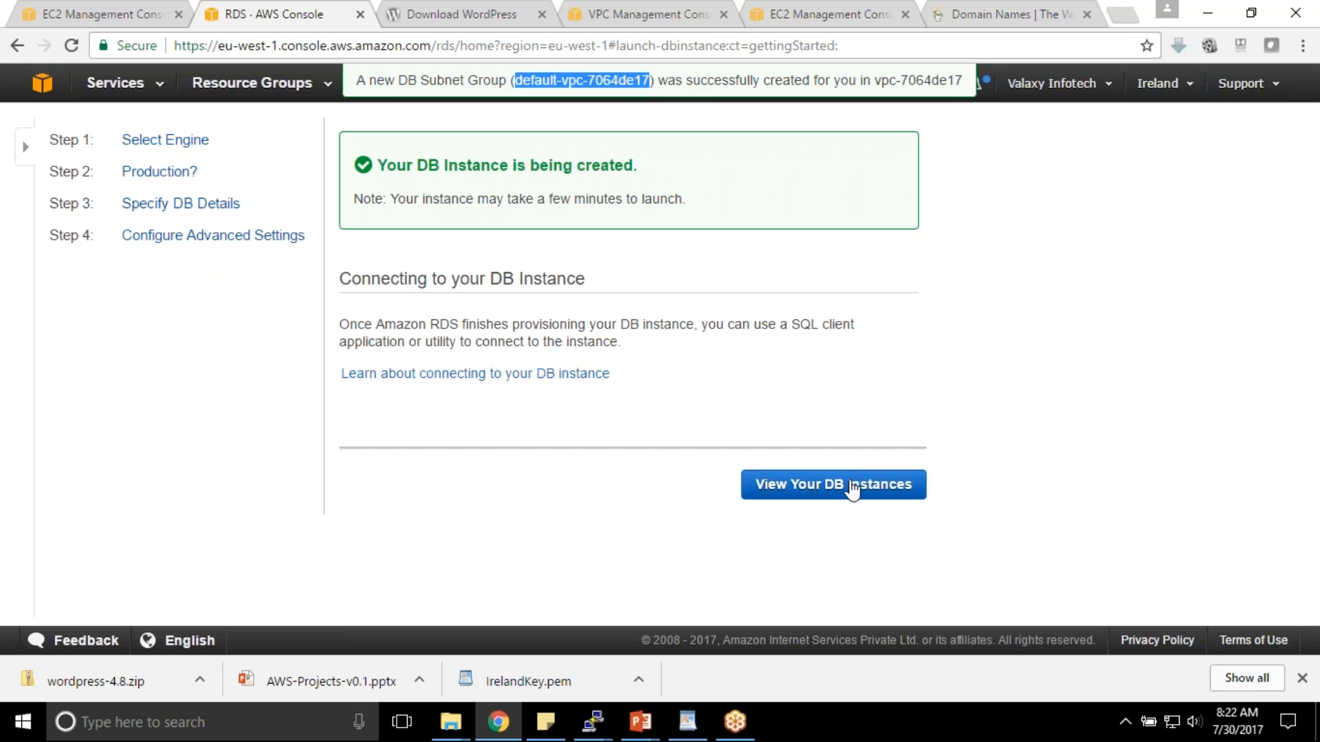
click(849, 485)
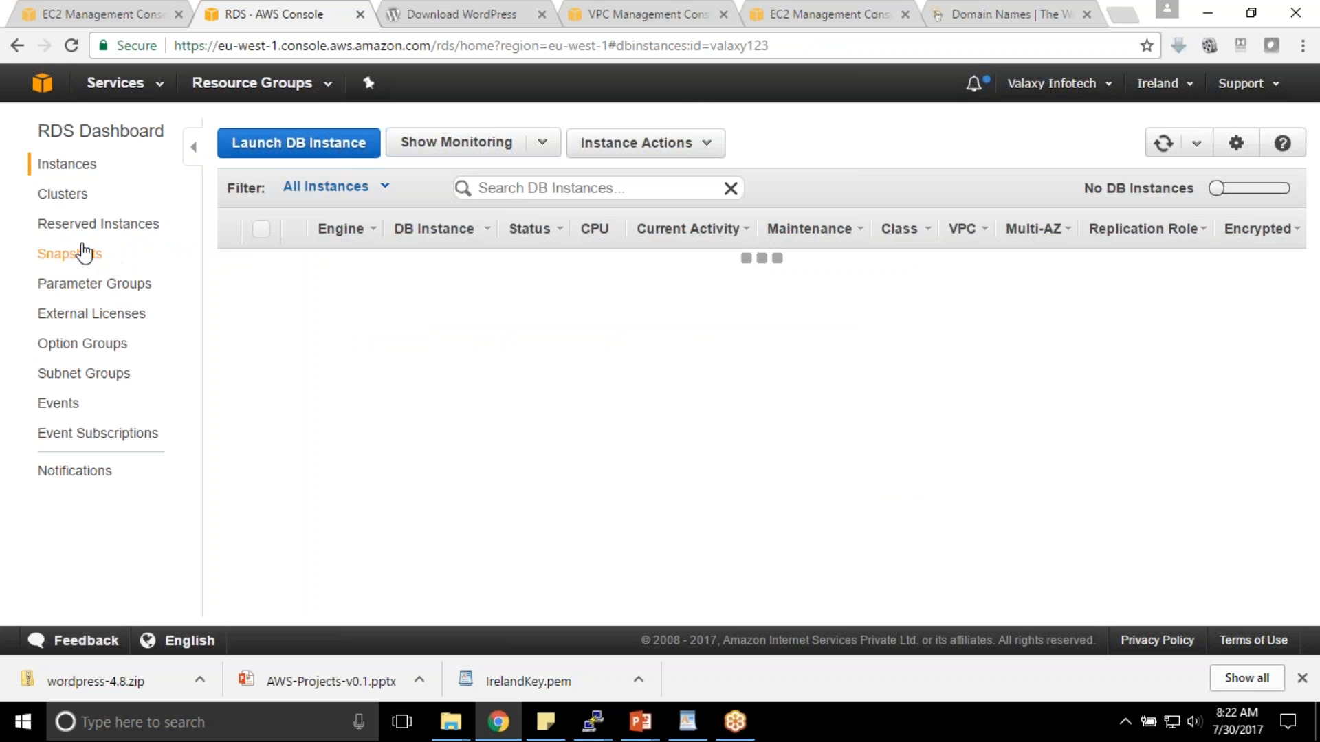
- Inspect the default-vpc-7064de17 DB subnet group, then return to the DB instances list
click(118, 374)
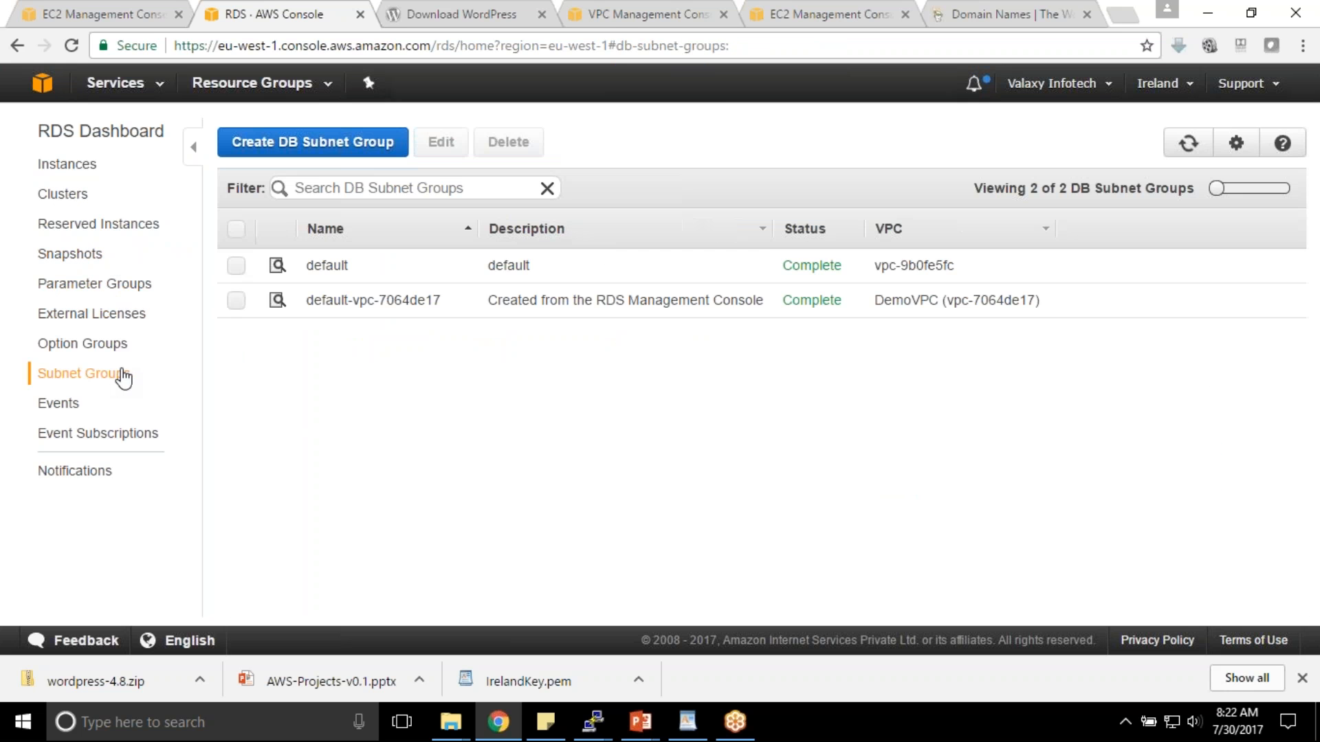
click(236, 302)
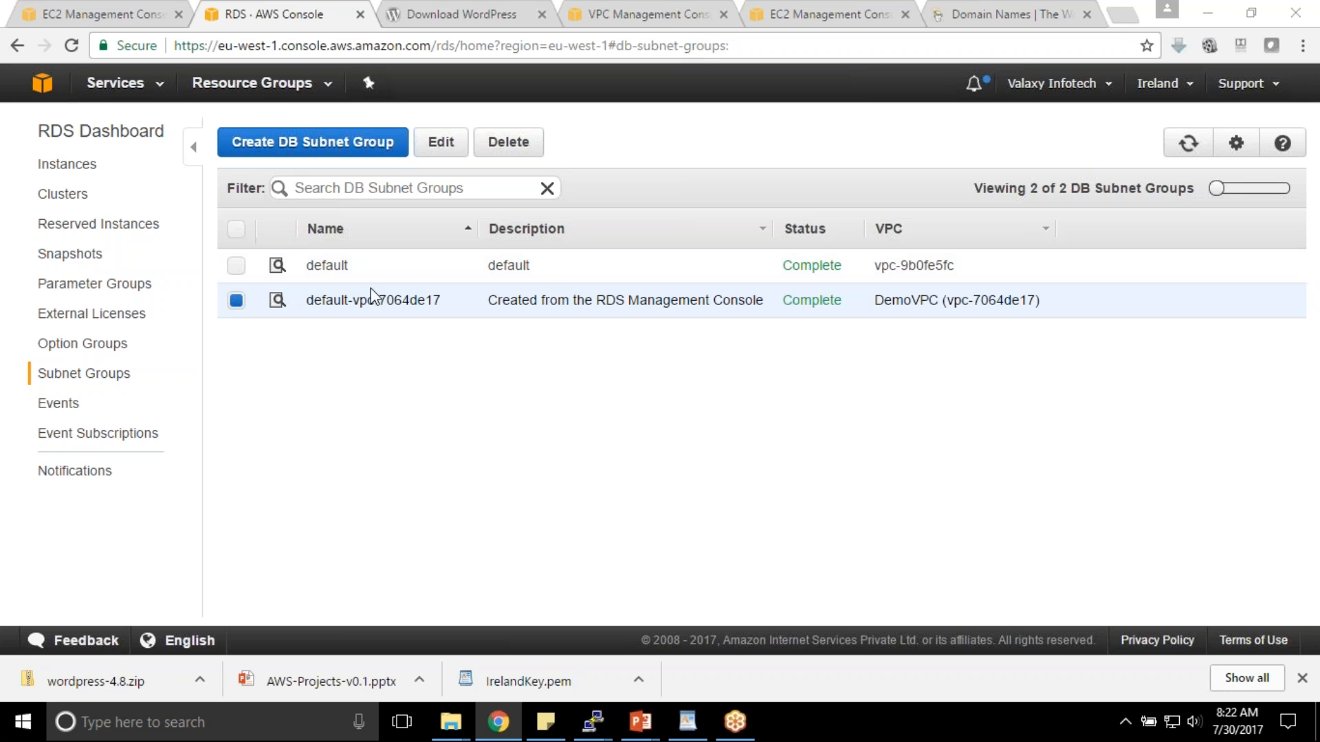
click(277, 302)
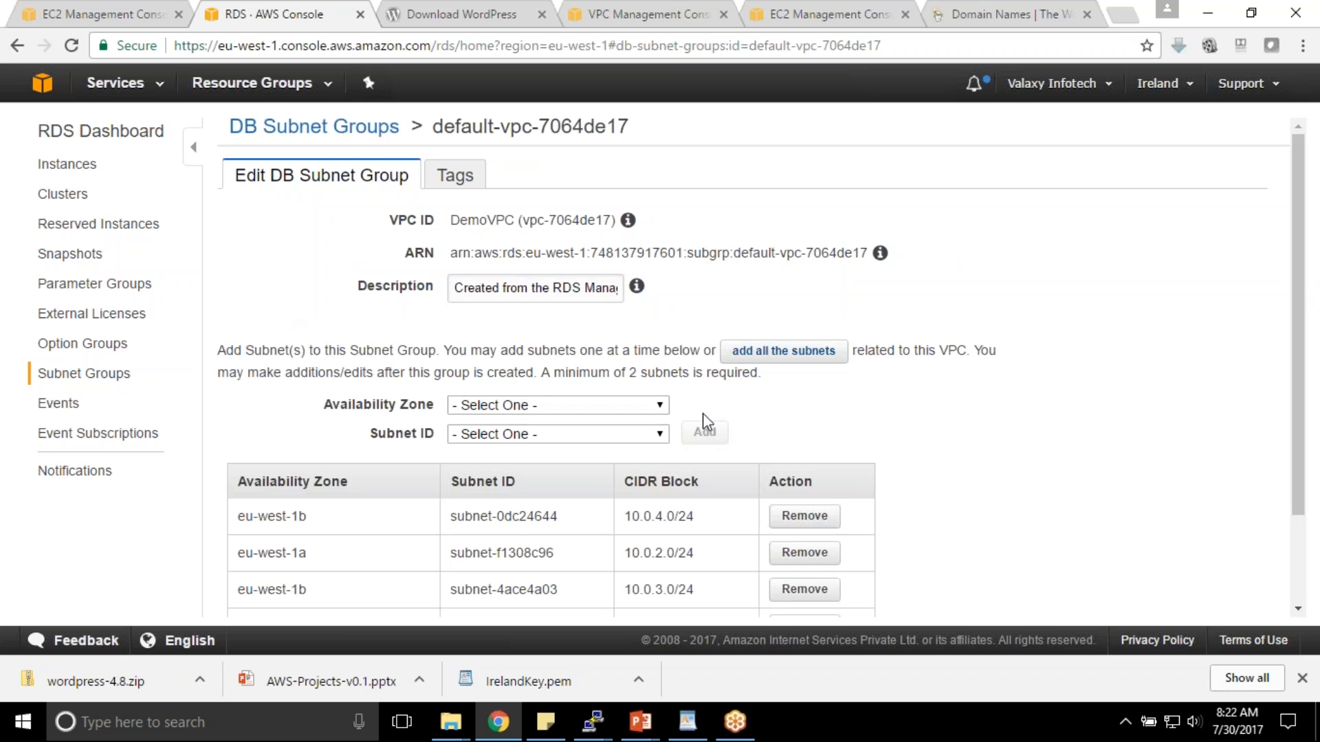
scroll(712, 385, down, 2)
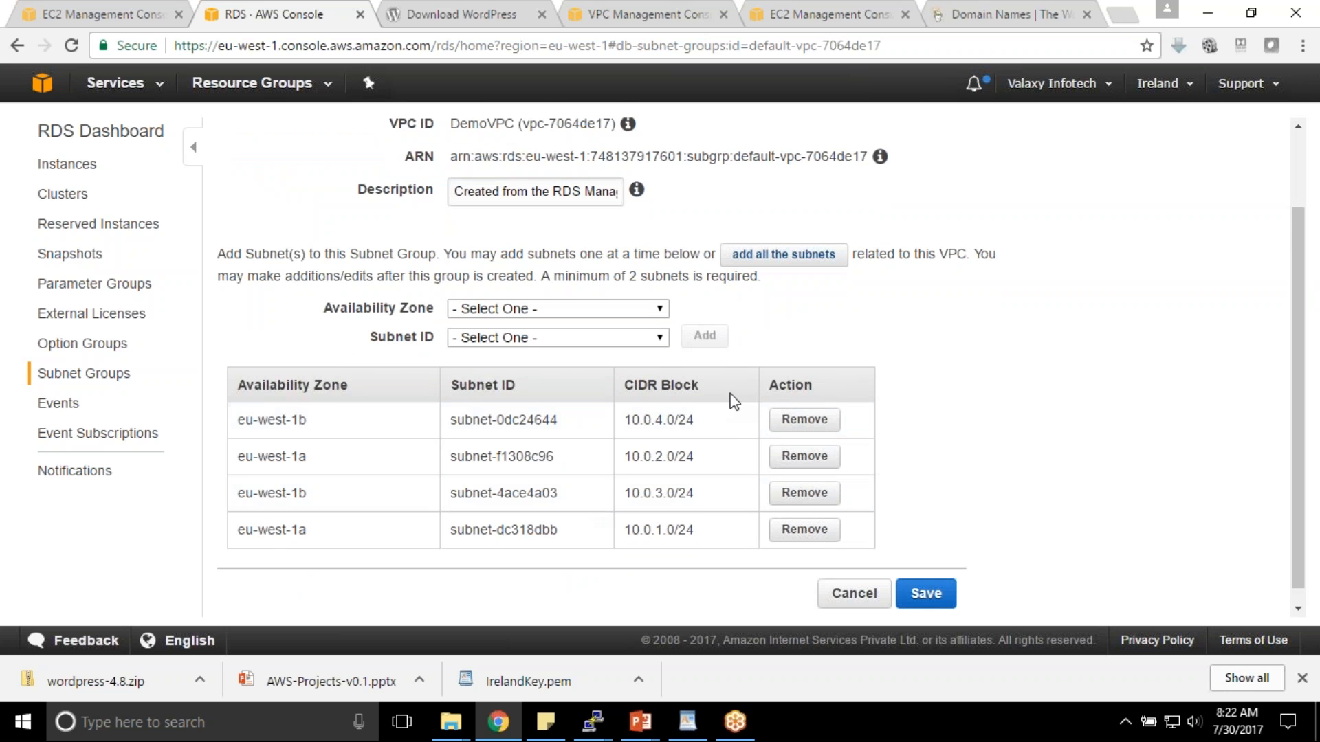
scroll(628, 304, up, 2)
click(97, 375)
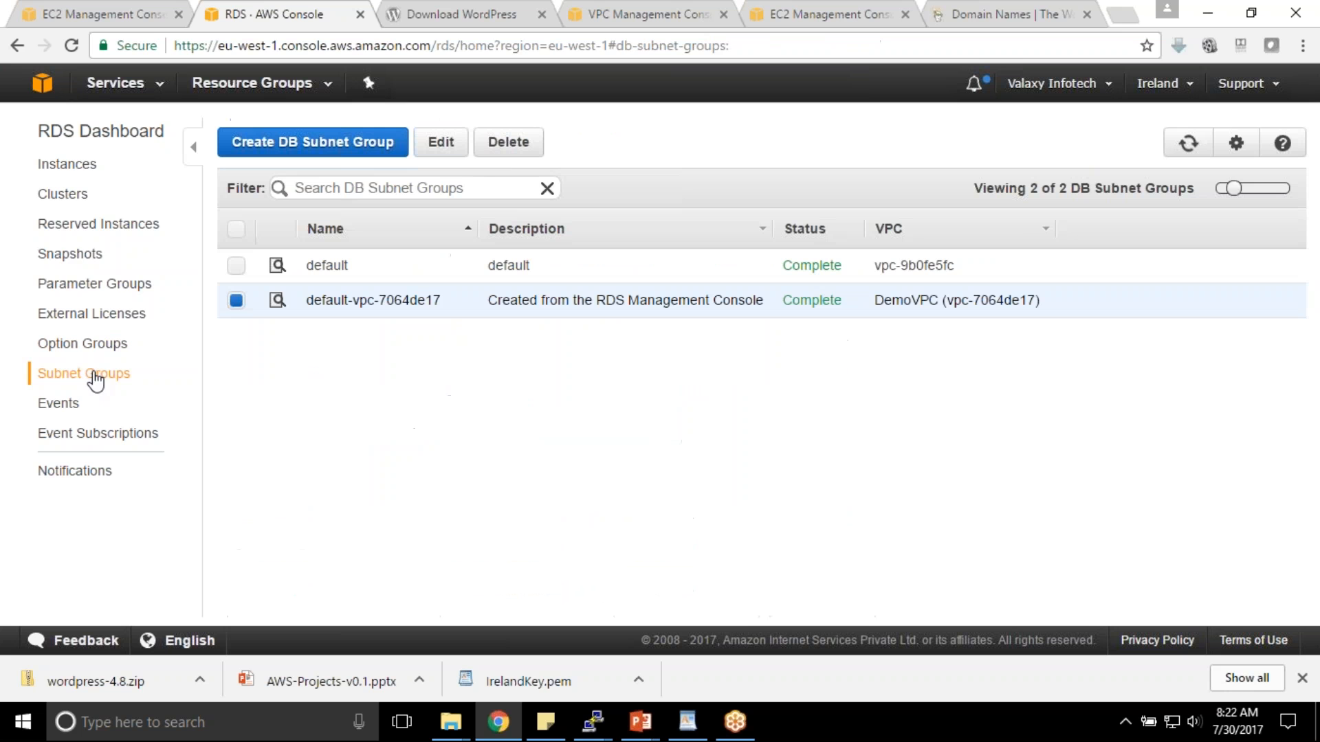
click(69, 165)
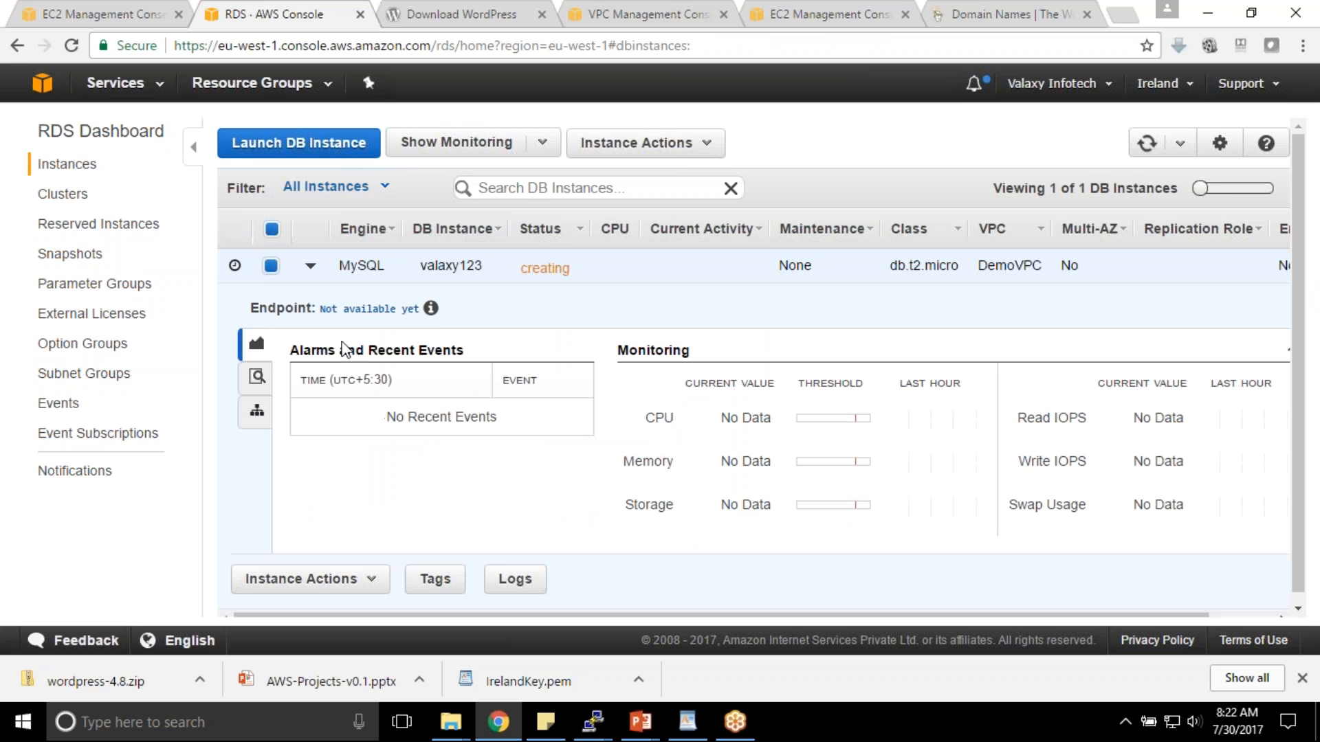
- Check valaxy123's rds-launch-wizard inbound MySQL rule on port 3306, then bring up WebServer01's EC2 details
click(257, 377)
scroll(531, 426, down, 5)
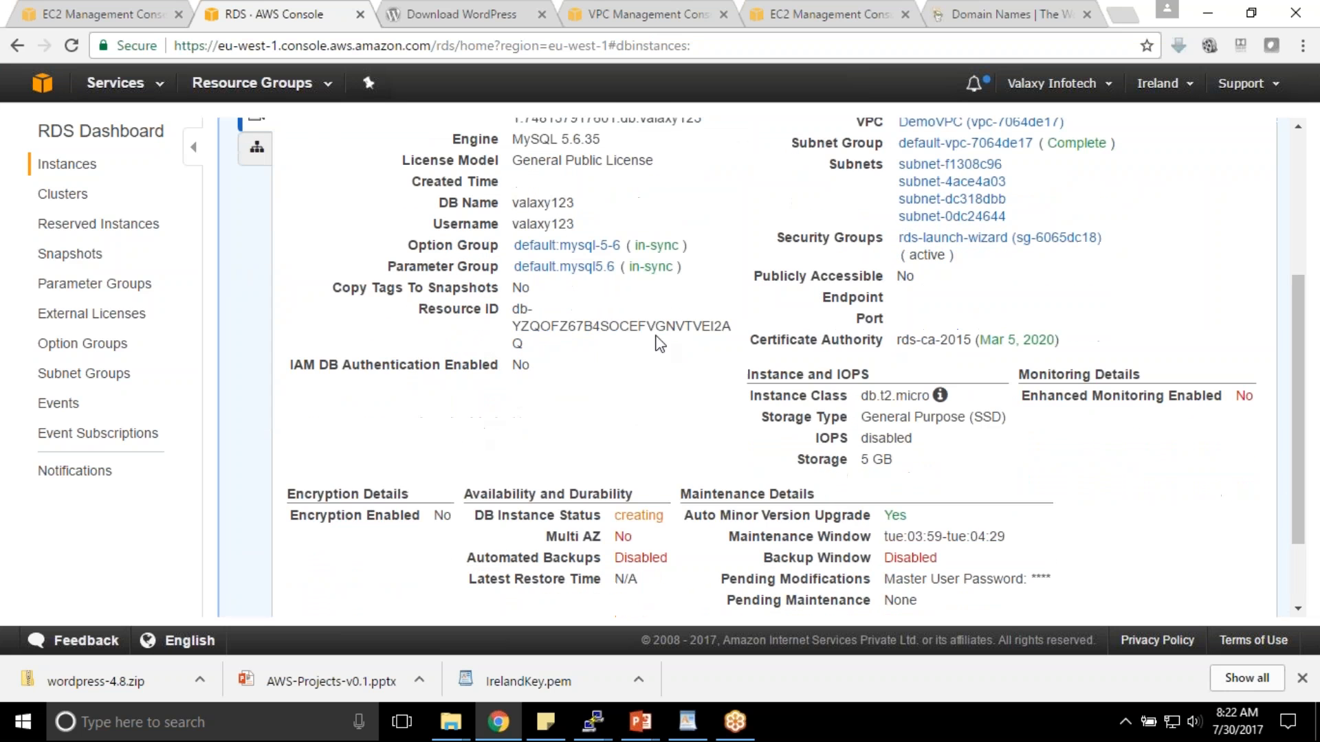
click(925, 242)
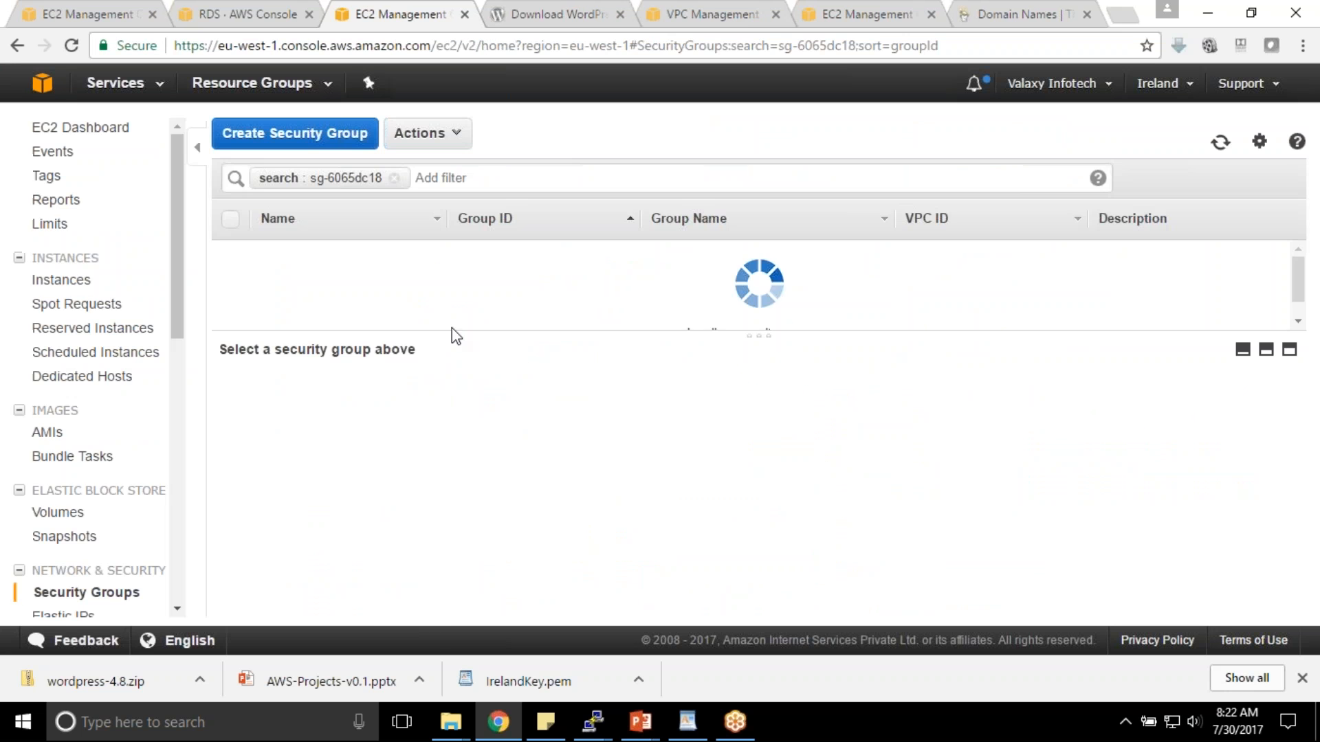
click(372, 402)
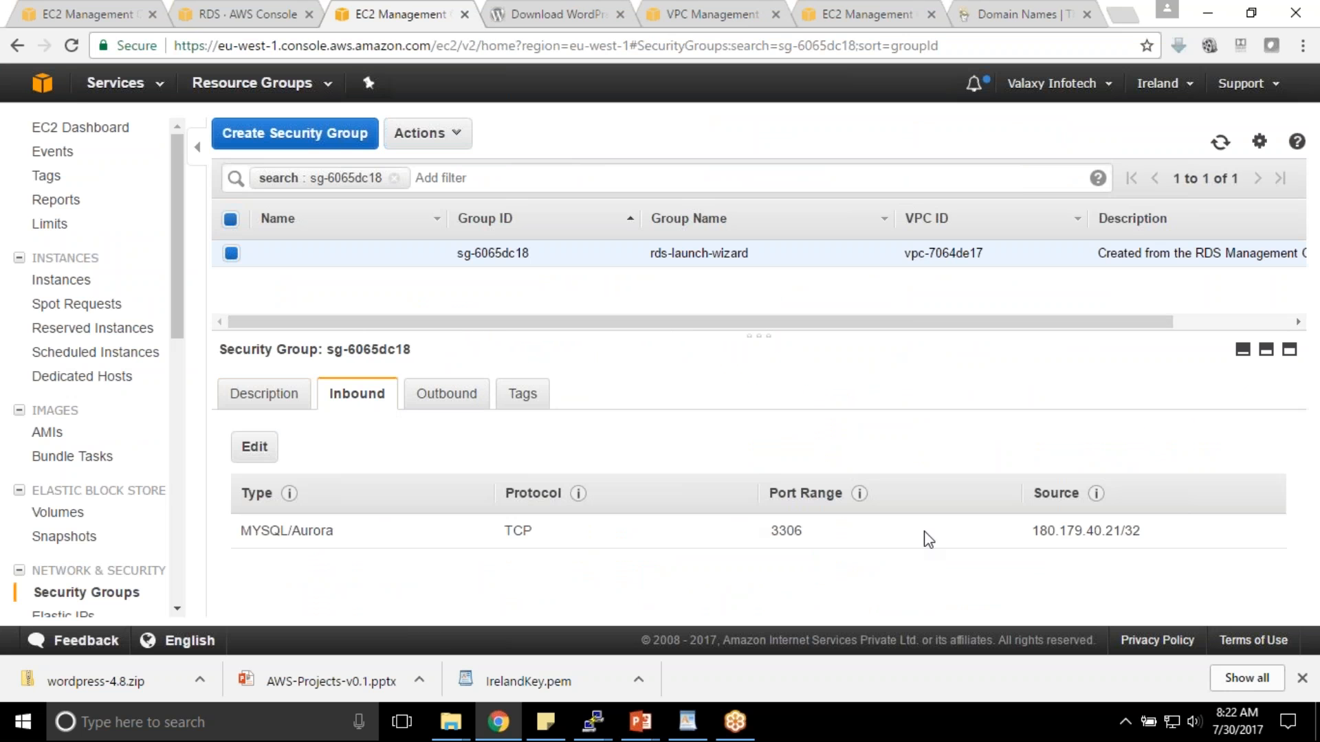
double_click(786, 531)
drag(1033, 530, 1142, 531)
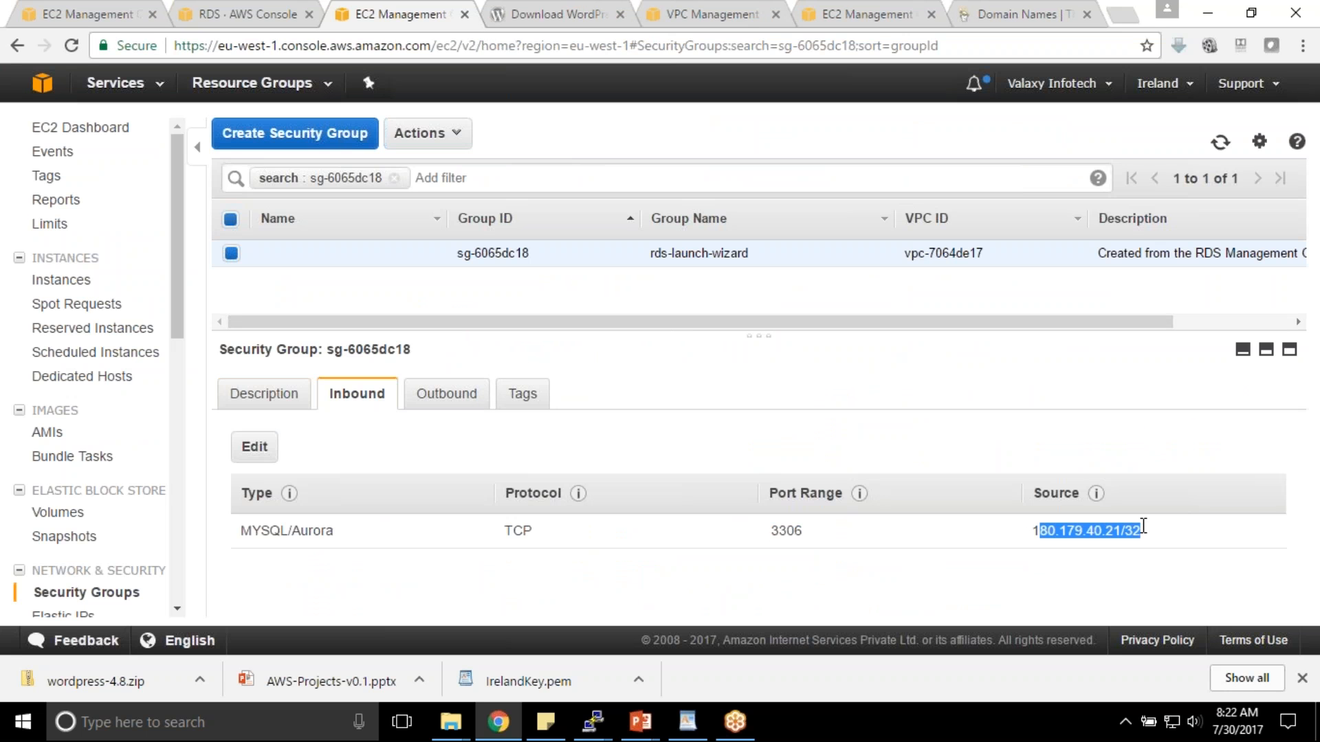
click(1129, 530)
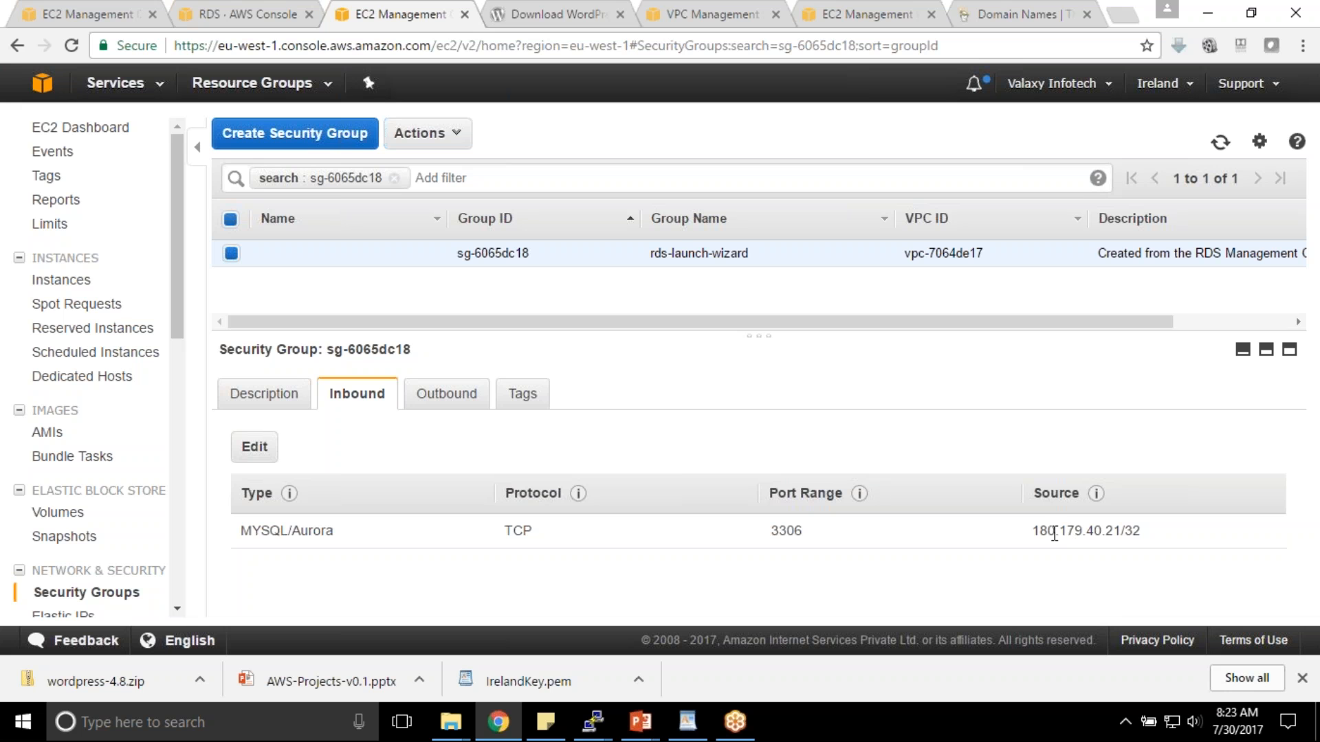
click(106, 8)
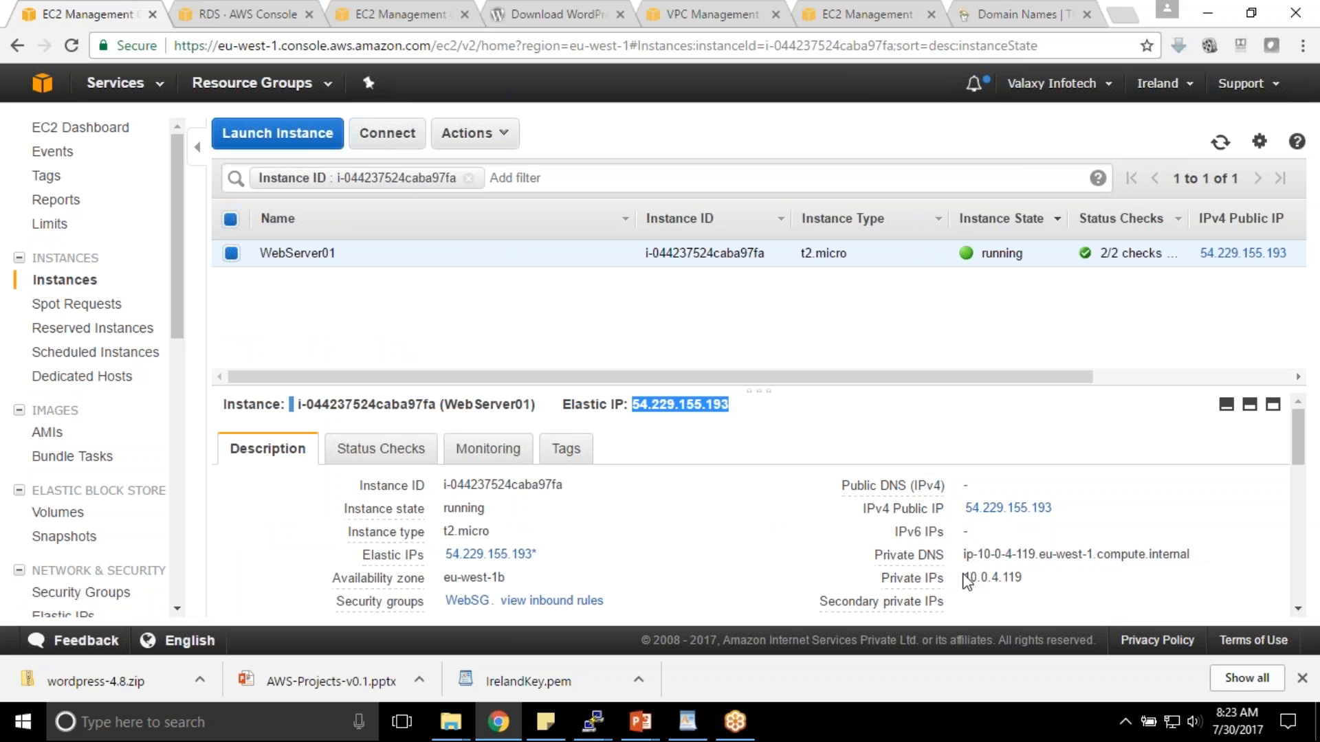
- Select WebServer01's private IP 10.0.4.119 and open its WebSG security group
drag(964, 578, 1033, 570)
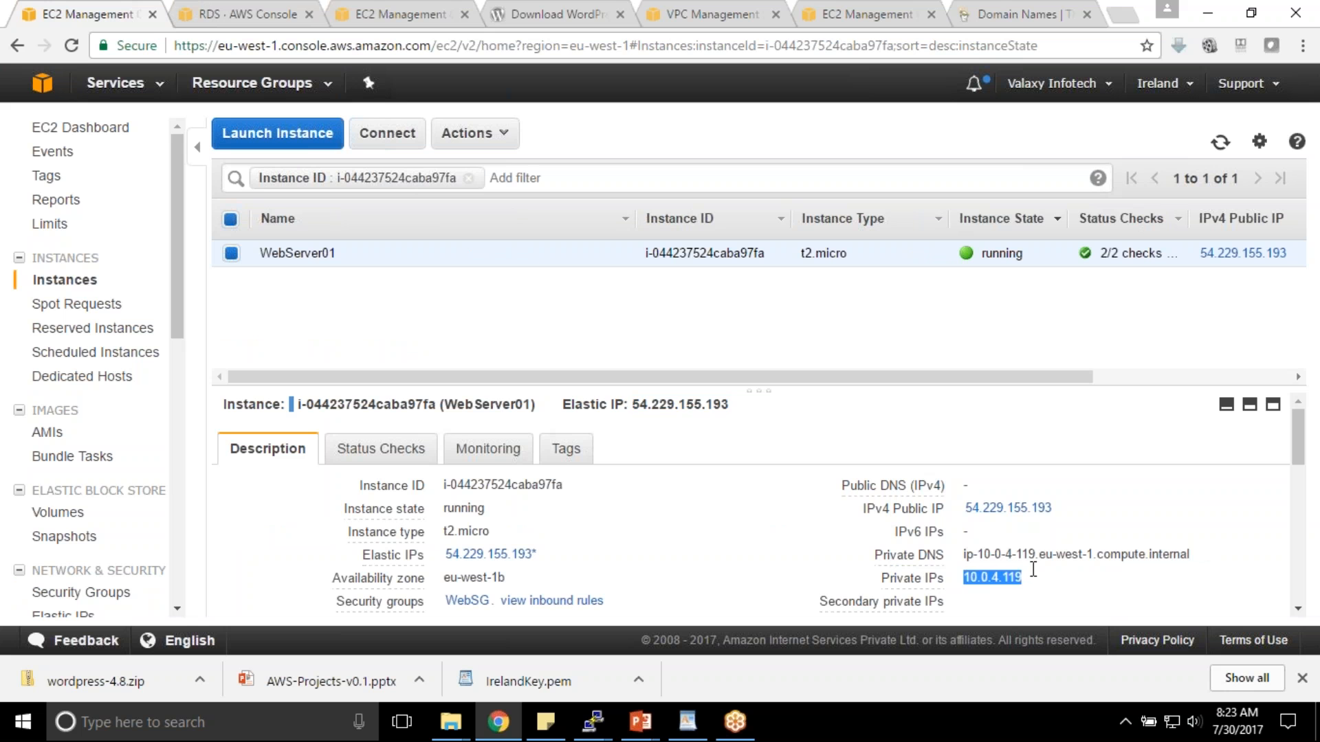
click(985, 583)
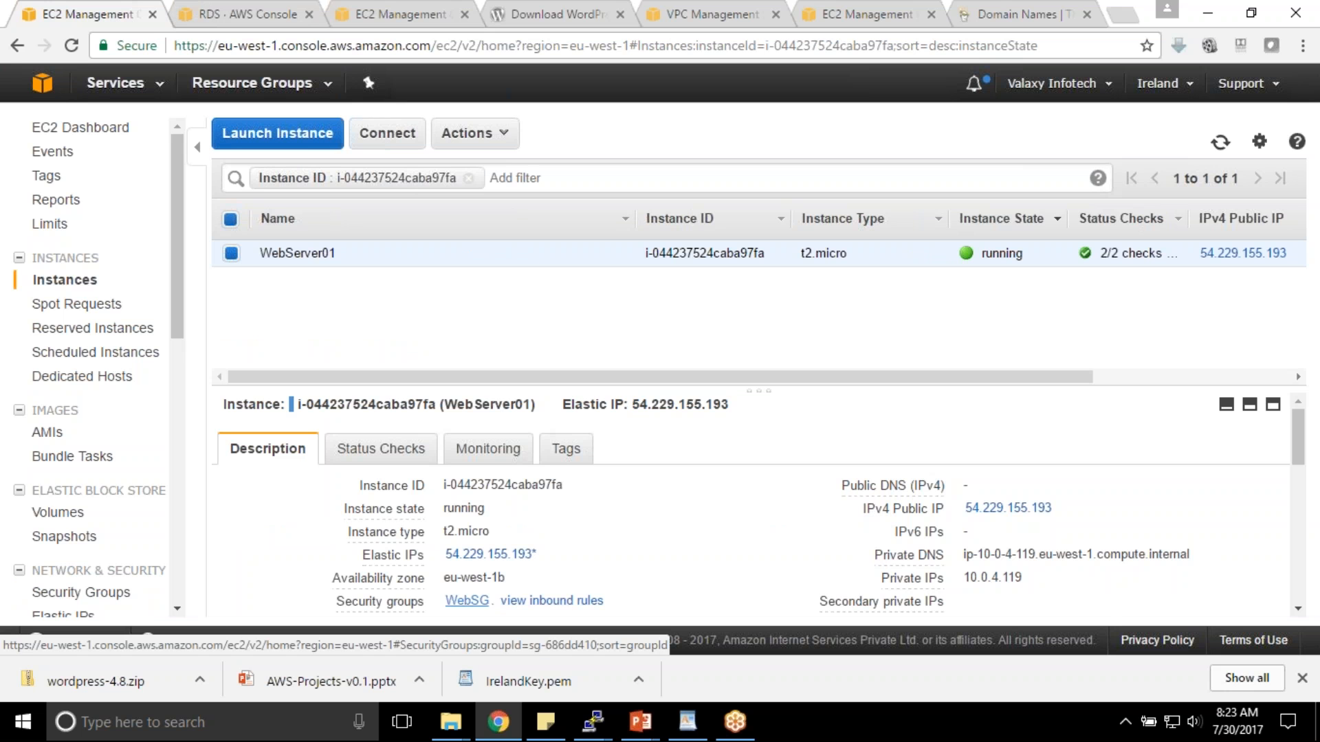
drag(962, 579, 1015, 578)
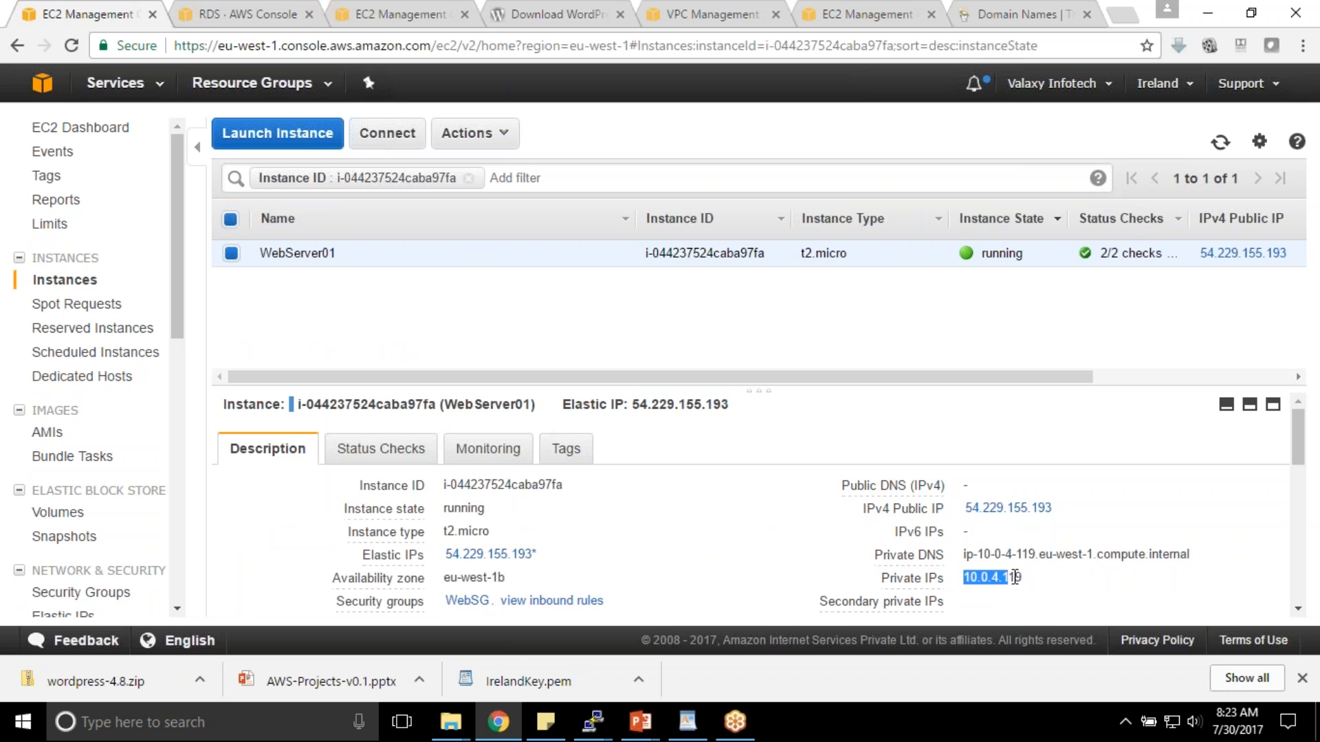
click(466, 601)
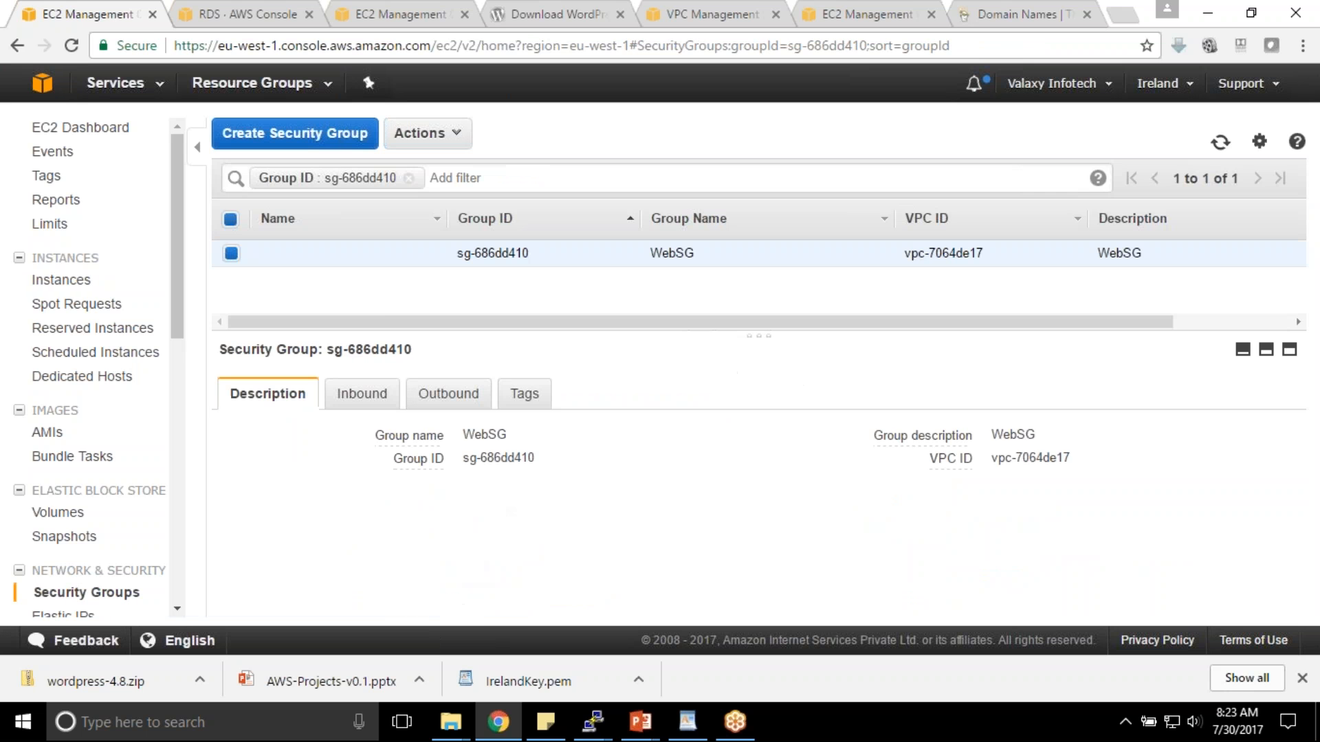
- Copy the WebSG group ID sg-686dd410 and return to the database's security group
click(352, 395)
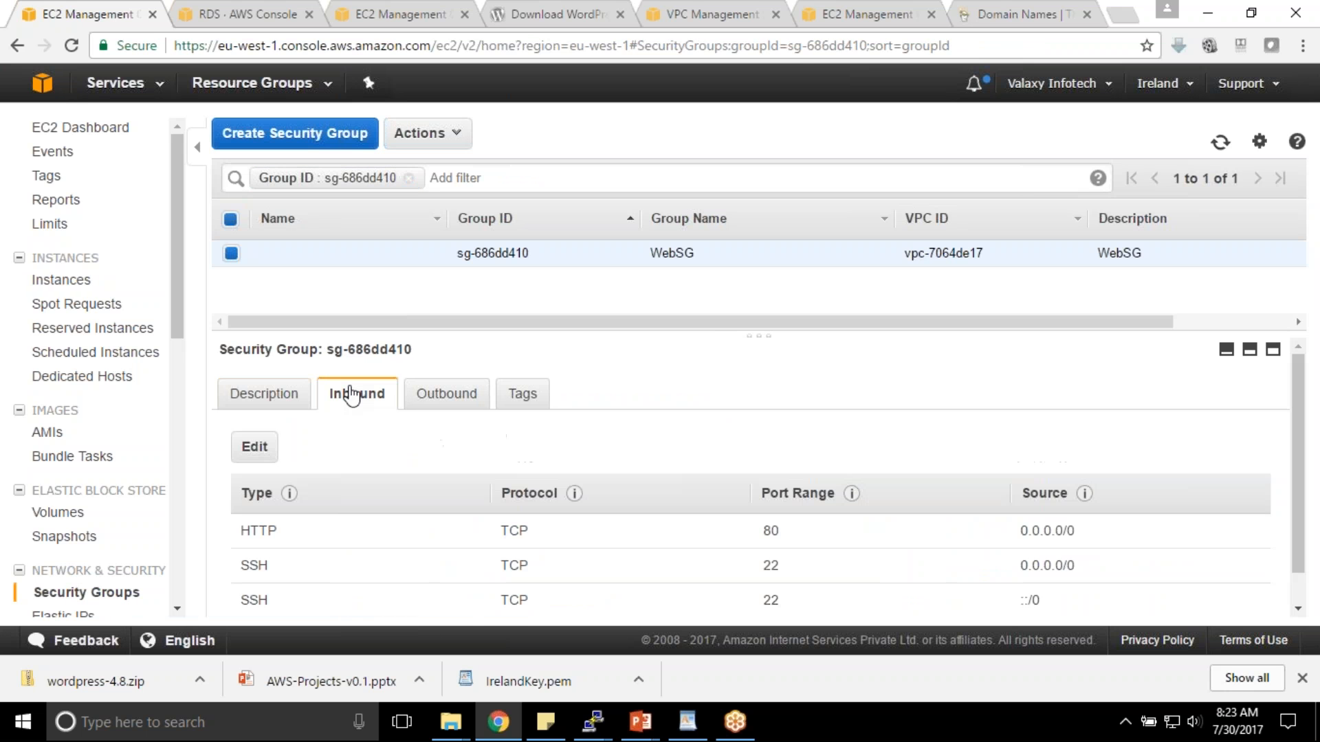
drag(326, 349, 414, 350)
key(ctrl+c)
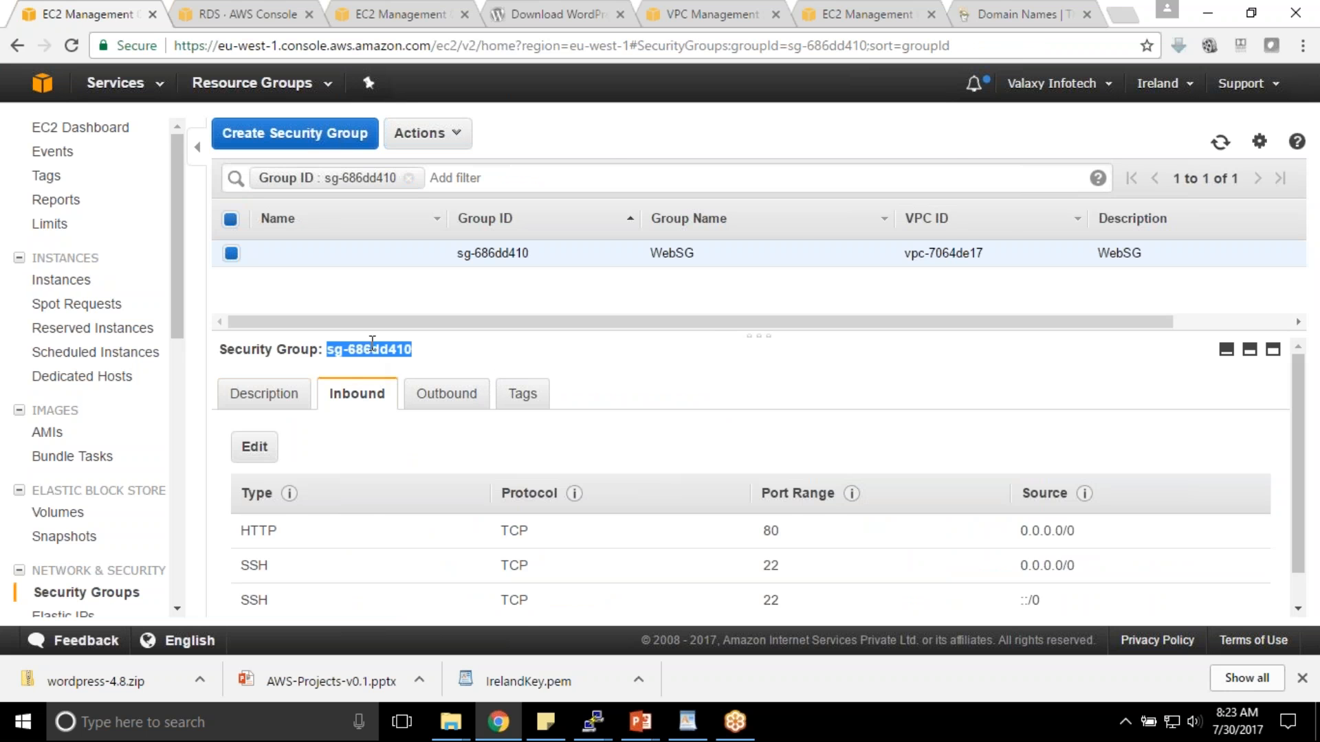
click(256, 12)
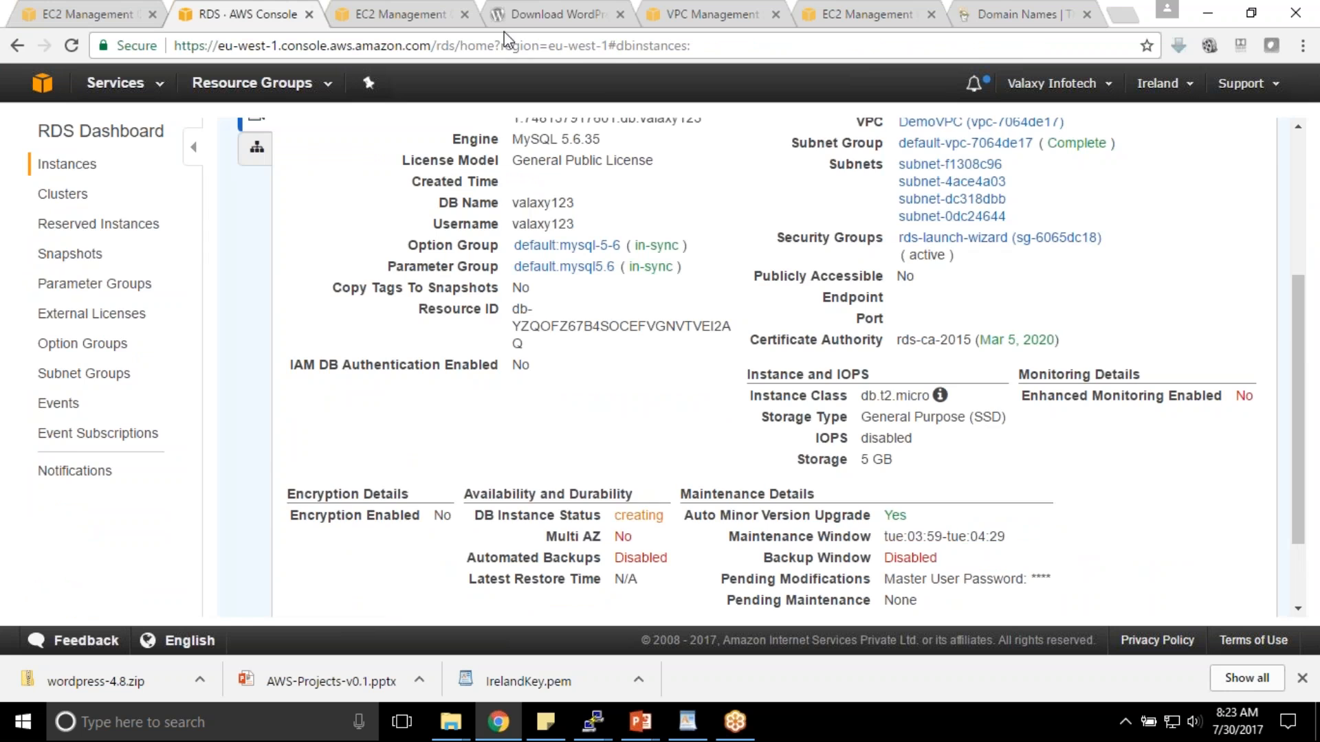
click(433, 14)
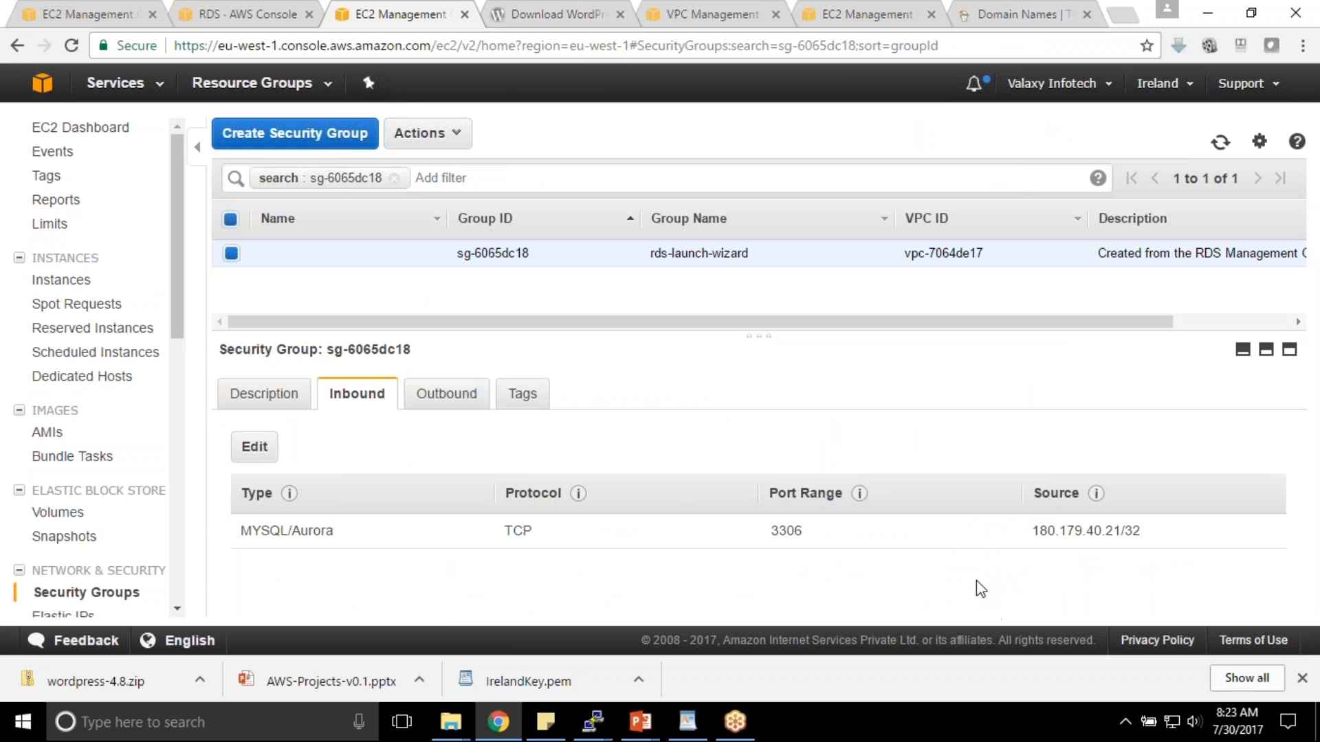
- Change the MySQL/Aurora 3306 inbound rule source to Custom sg-686dd410 and save it
click(256, 449)
drag(954, 328, 513, 321)
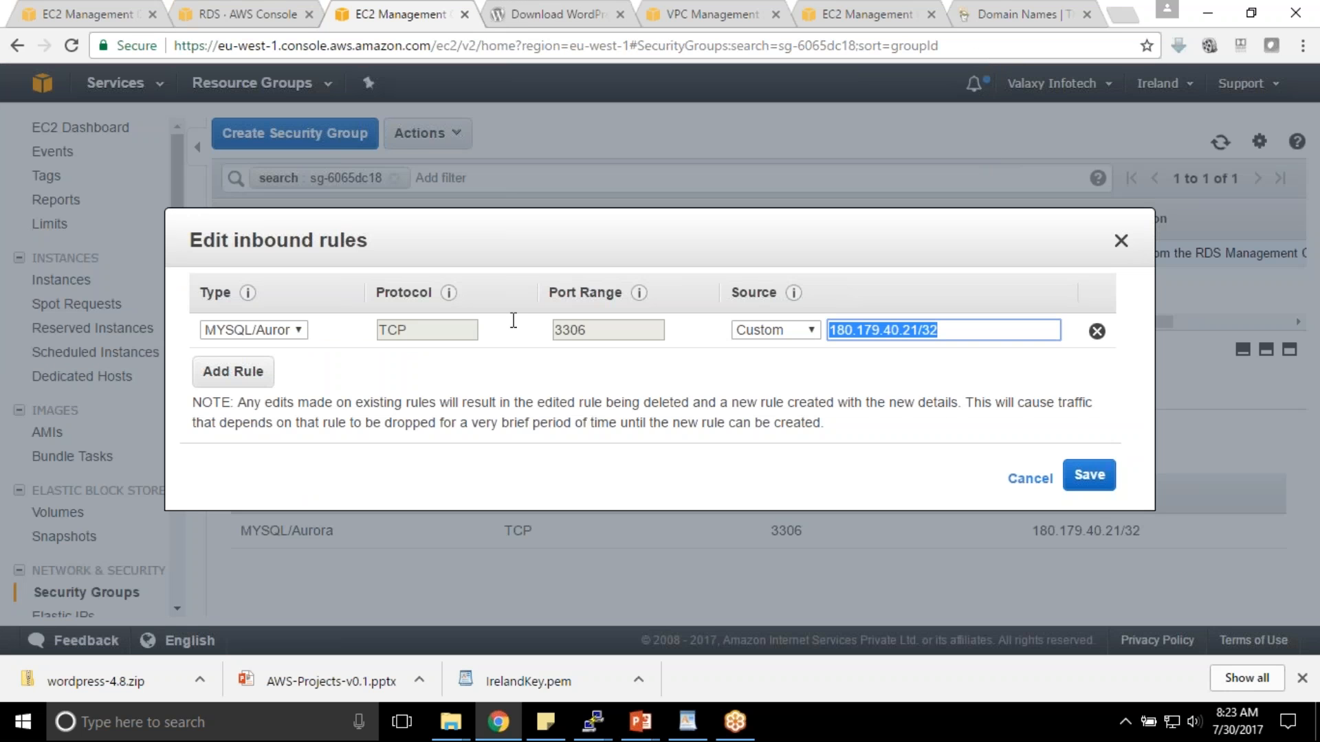
key(ctrl+v)
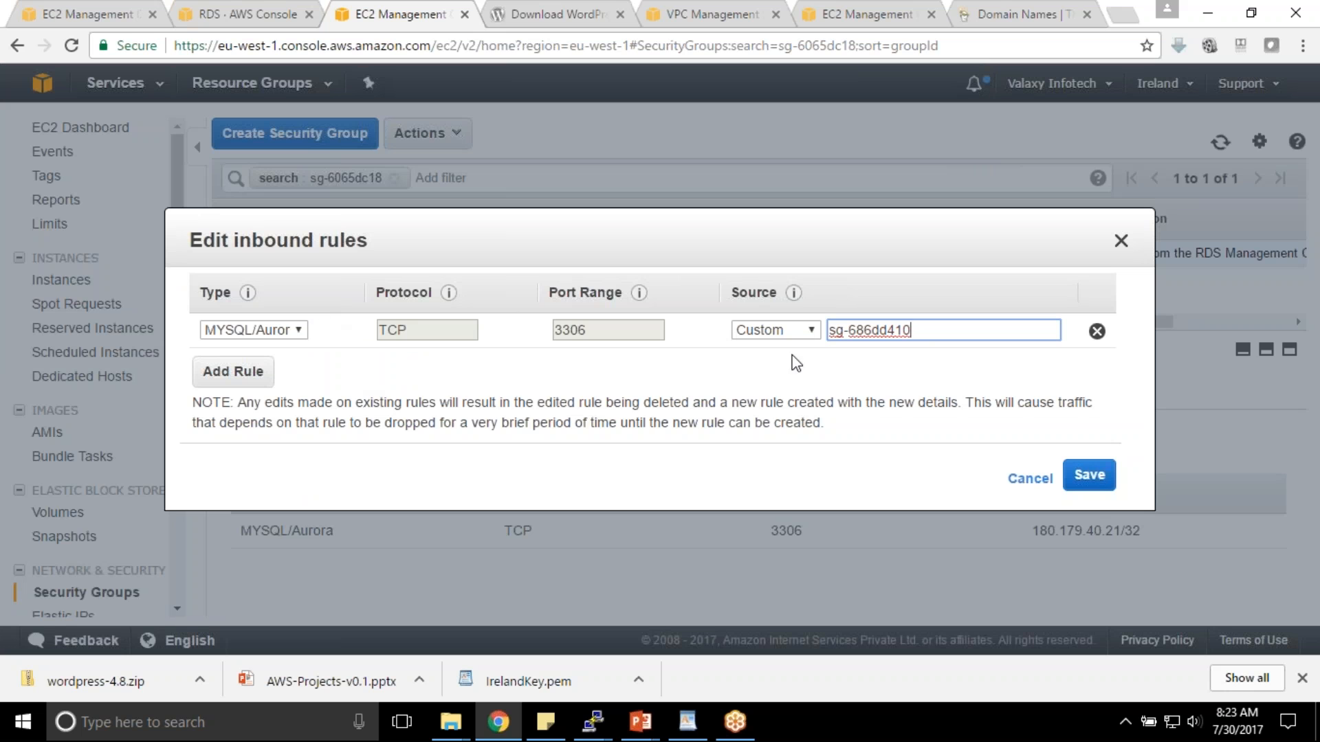
drag(919, 332, 729, 339)
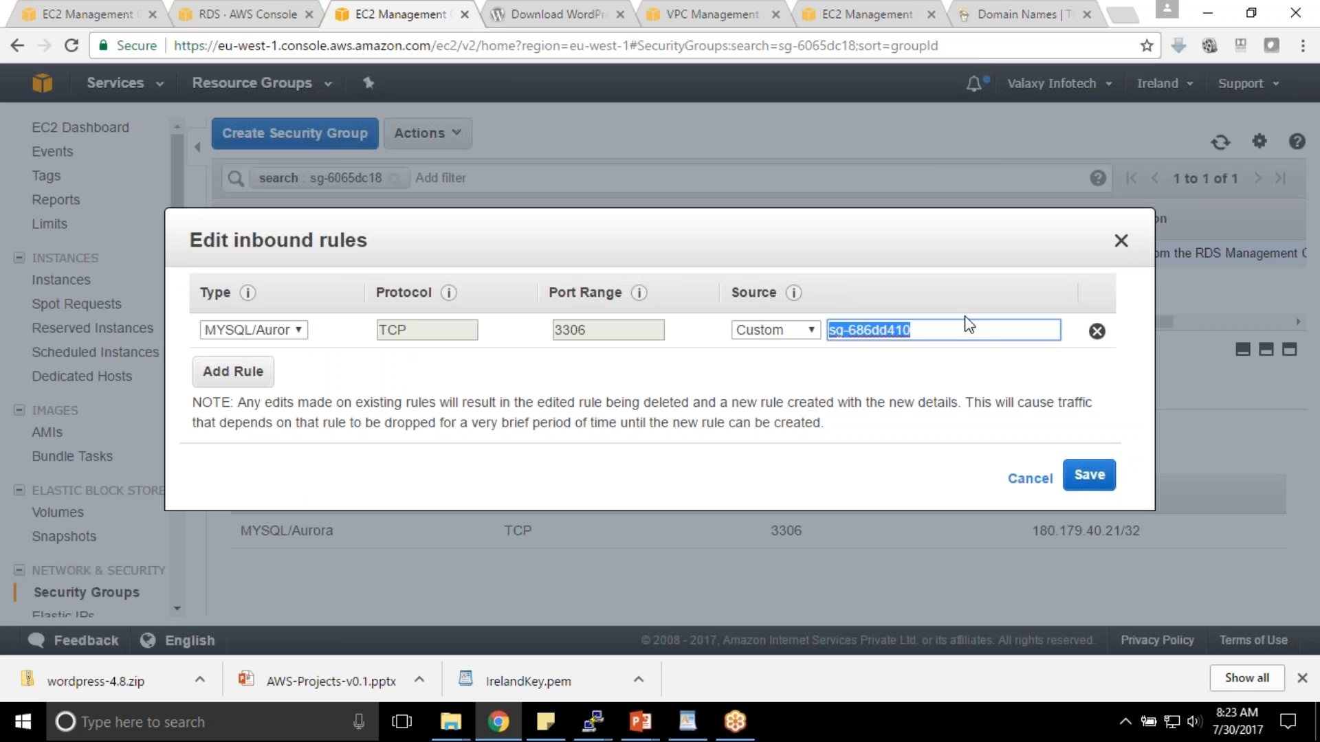
double_click(588, 329)
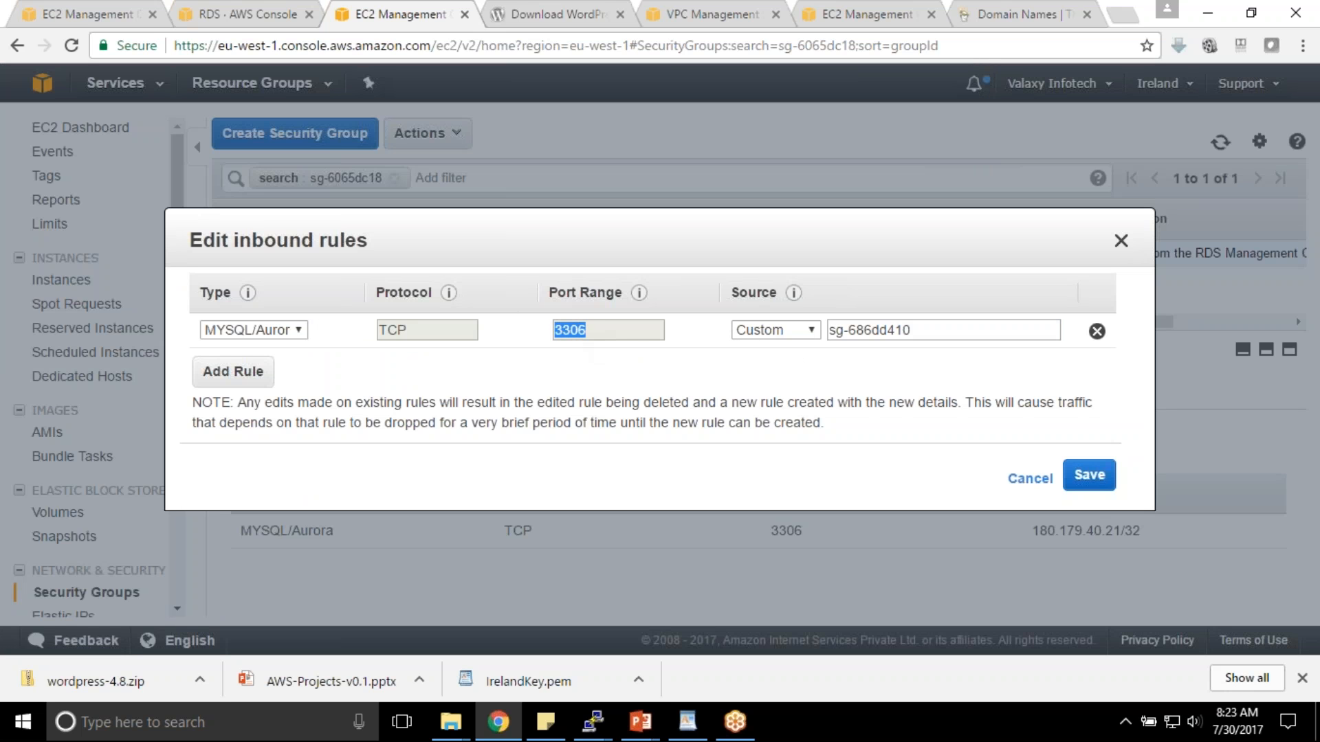
click(597, 335)
double_click(940, 329)
click(813, 331)
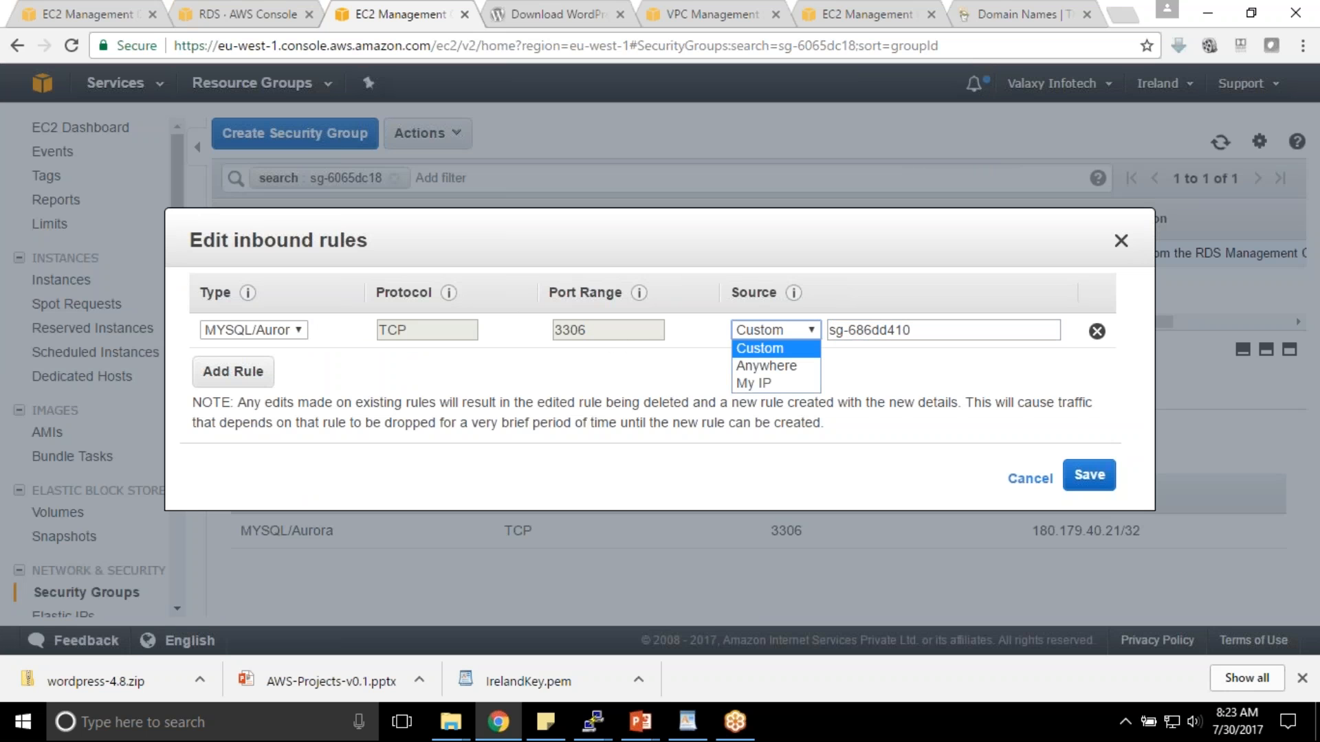
click(907, 330)
drag(917, 330, 815, 332)
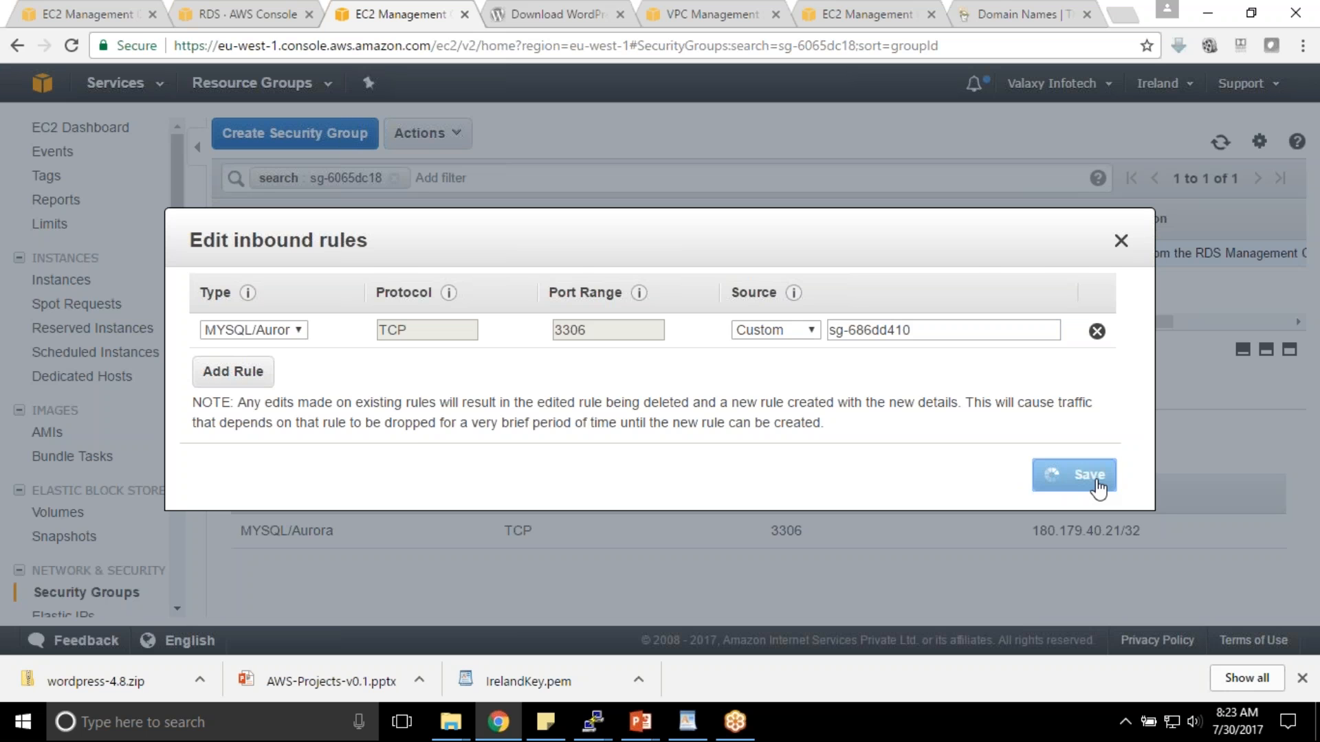
click(1070, 476)
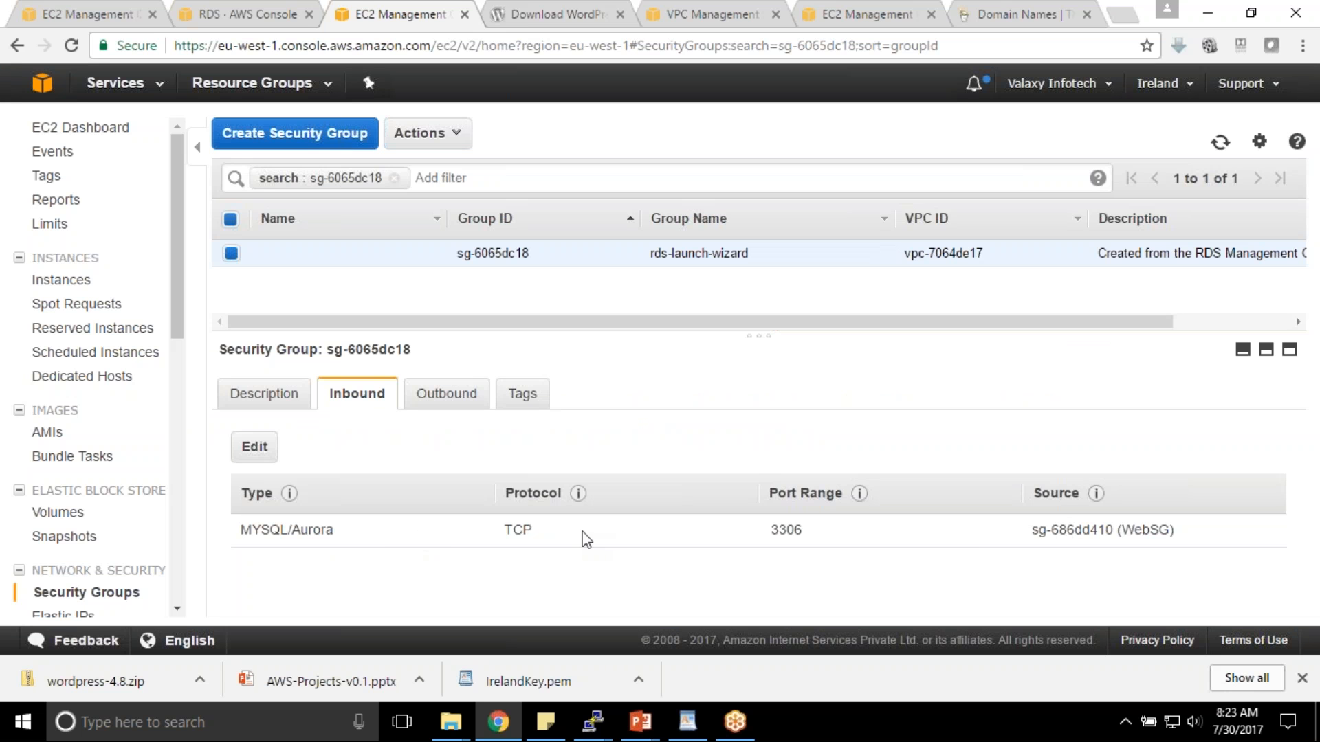
drag(1029, 531, 1175, 533)
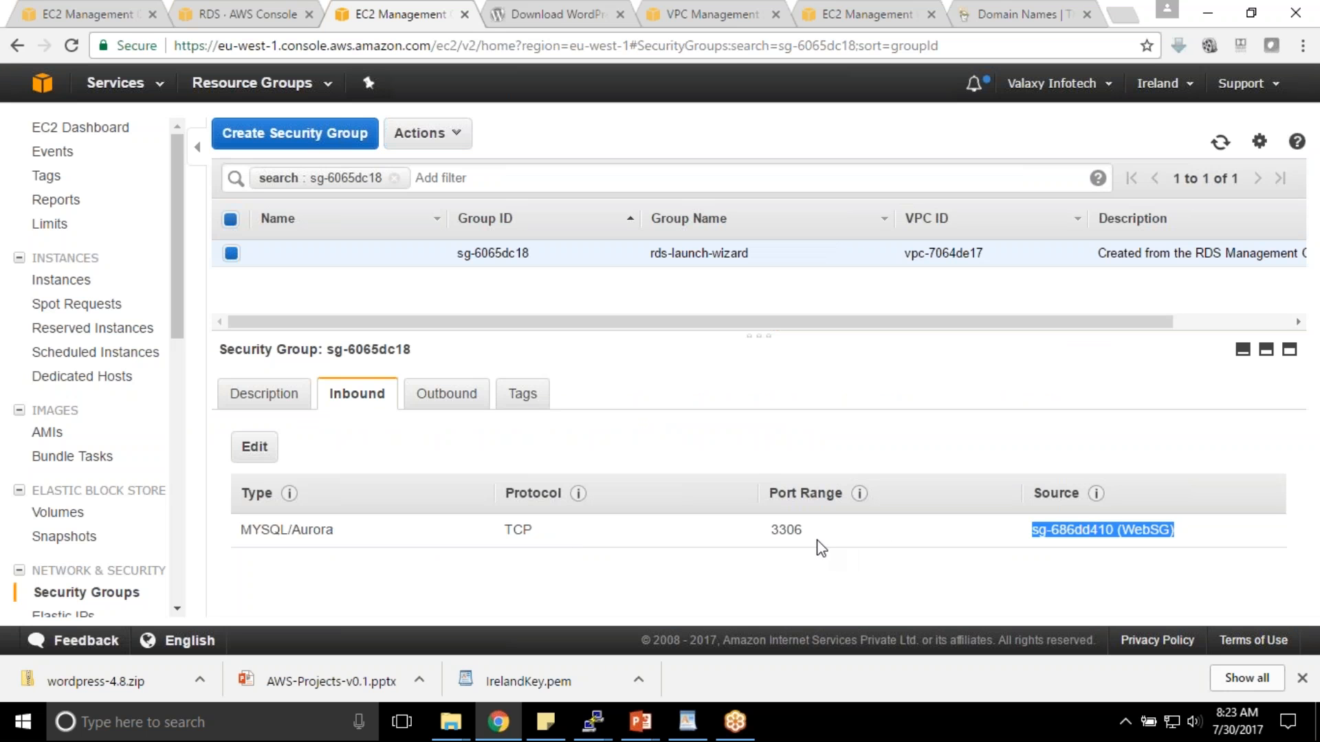
- Remove the Instance ID filter to list all EC2 instances, then close the inactive PuTTY session
click(79, 14)
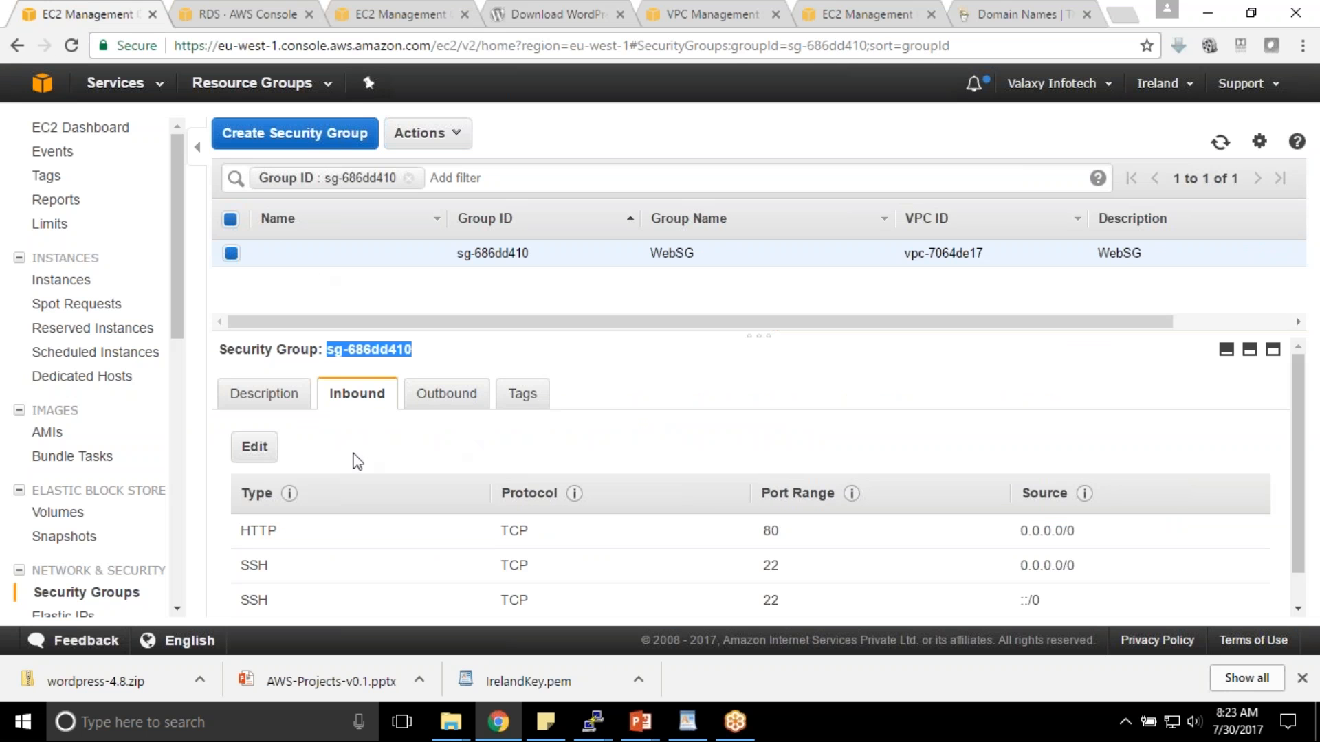
drag(327, 349, 421, 351)
click(99, 283)
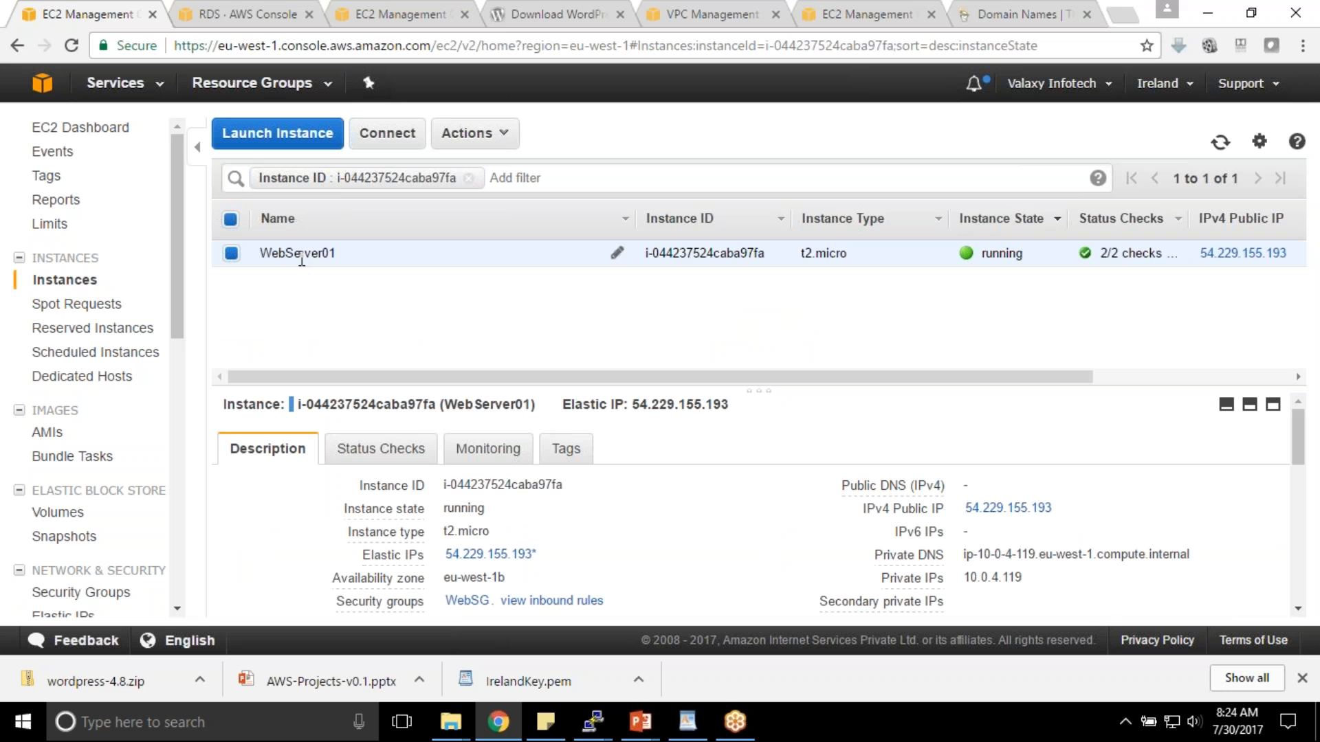
click(468, 178)
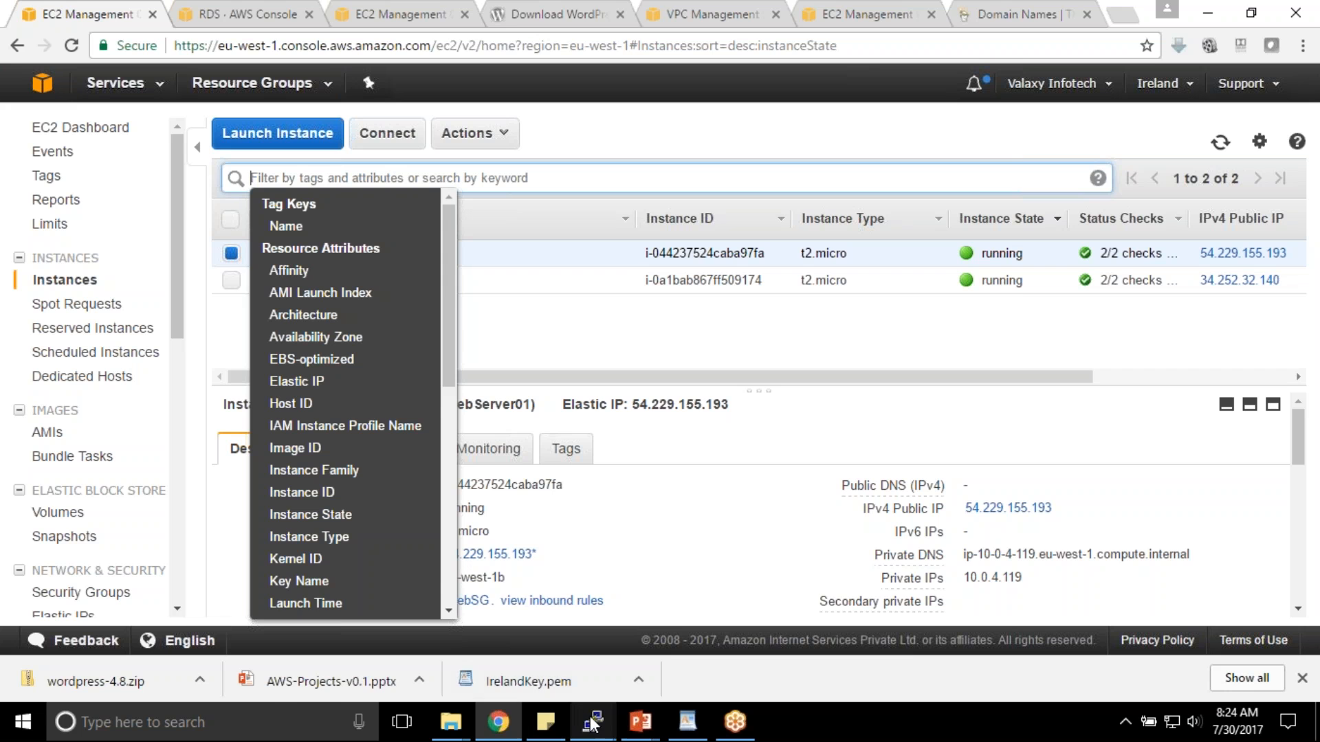
mouse_move(595, 719)
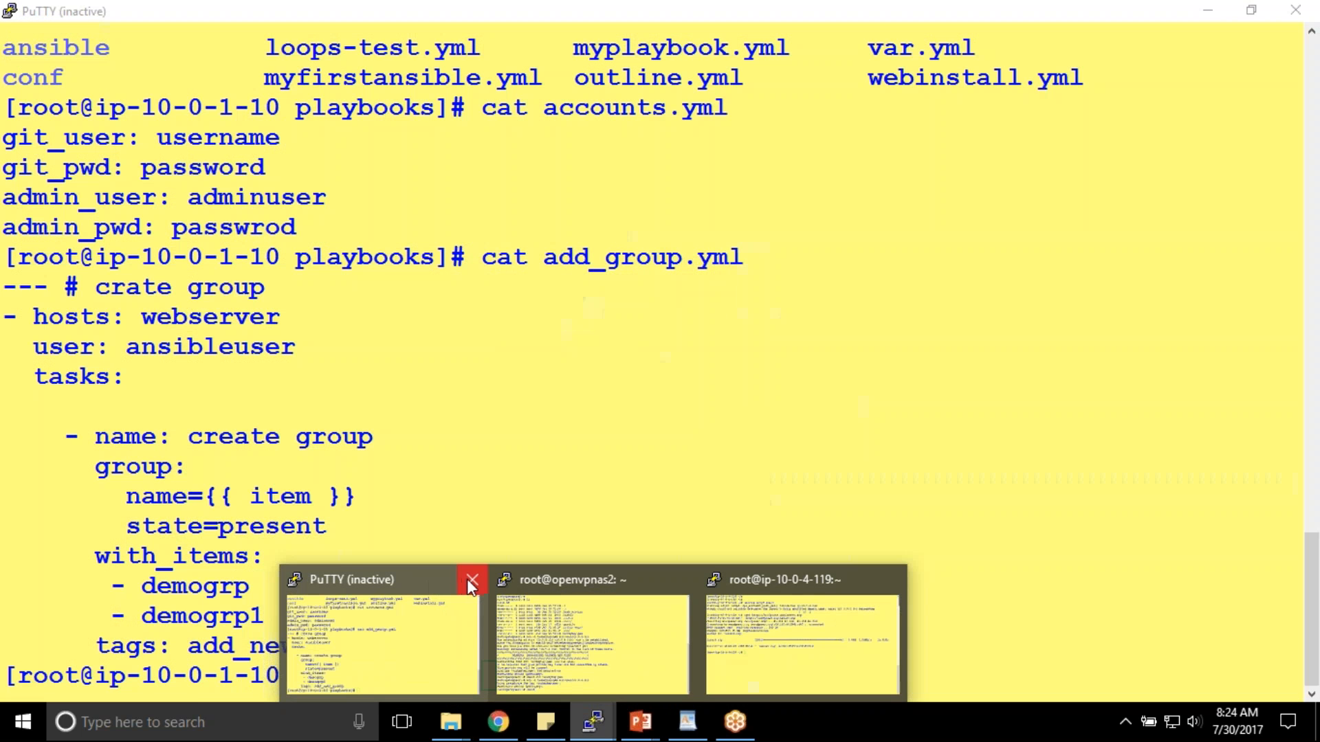
click(468, 578)
- Unzip the downloaded WordPress archive latest.zip in the home directory
click(630, 601)
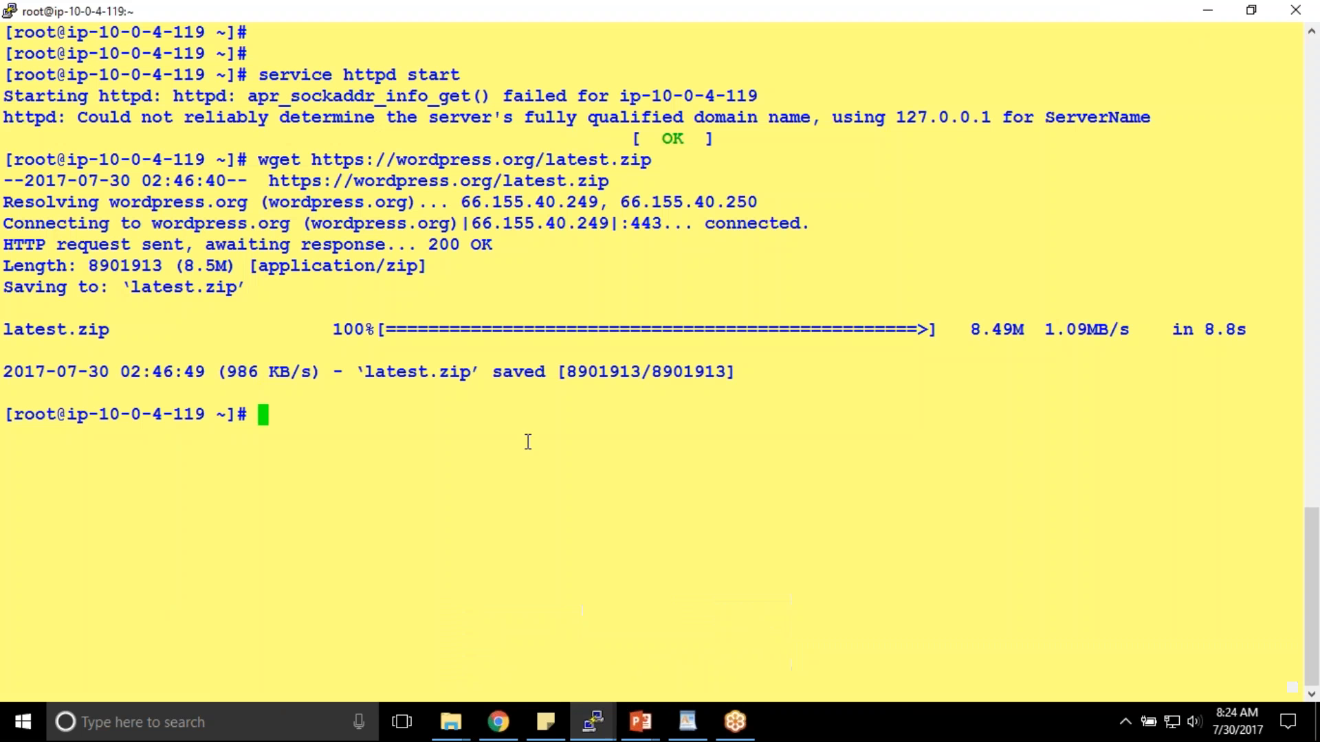
text(ls)
key(Return)
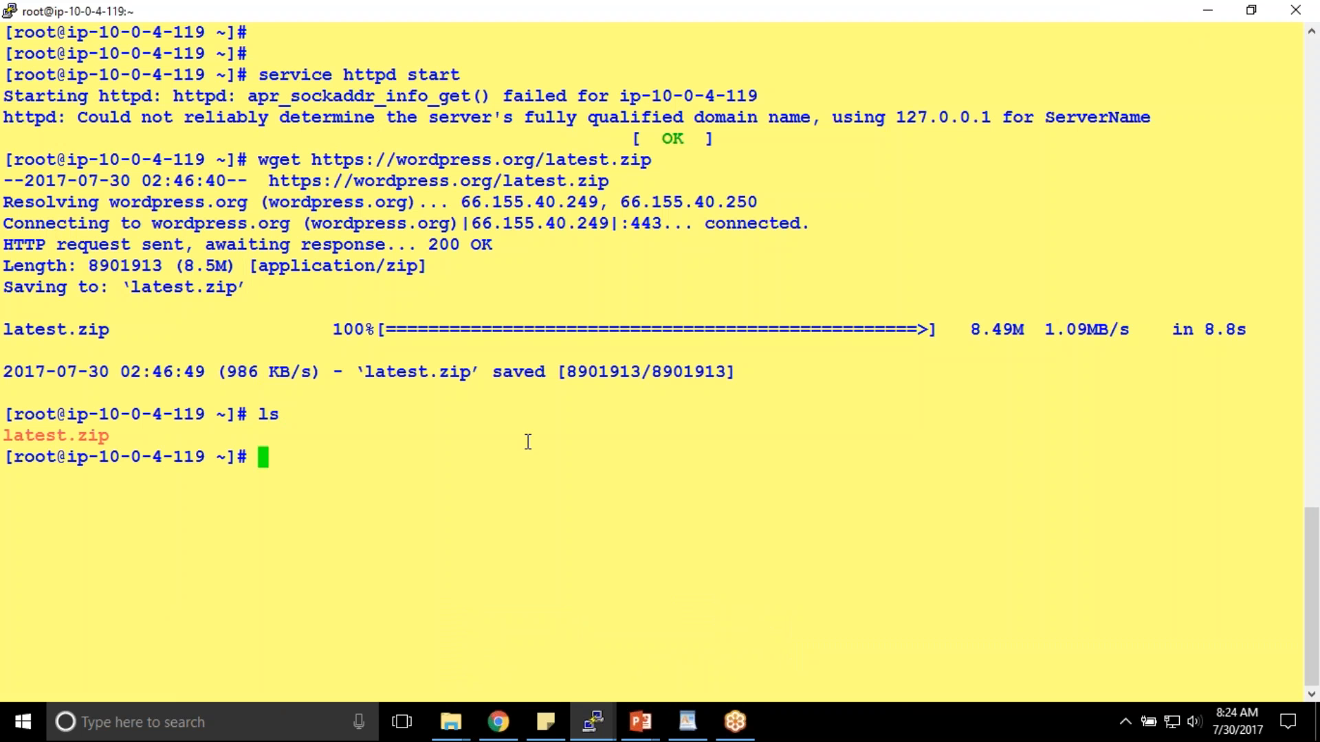
double_click(62, 439)
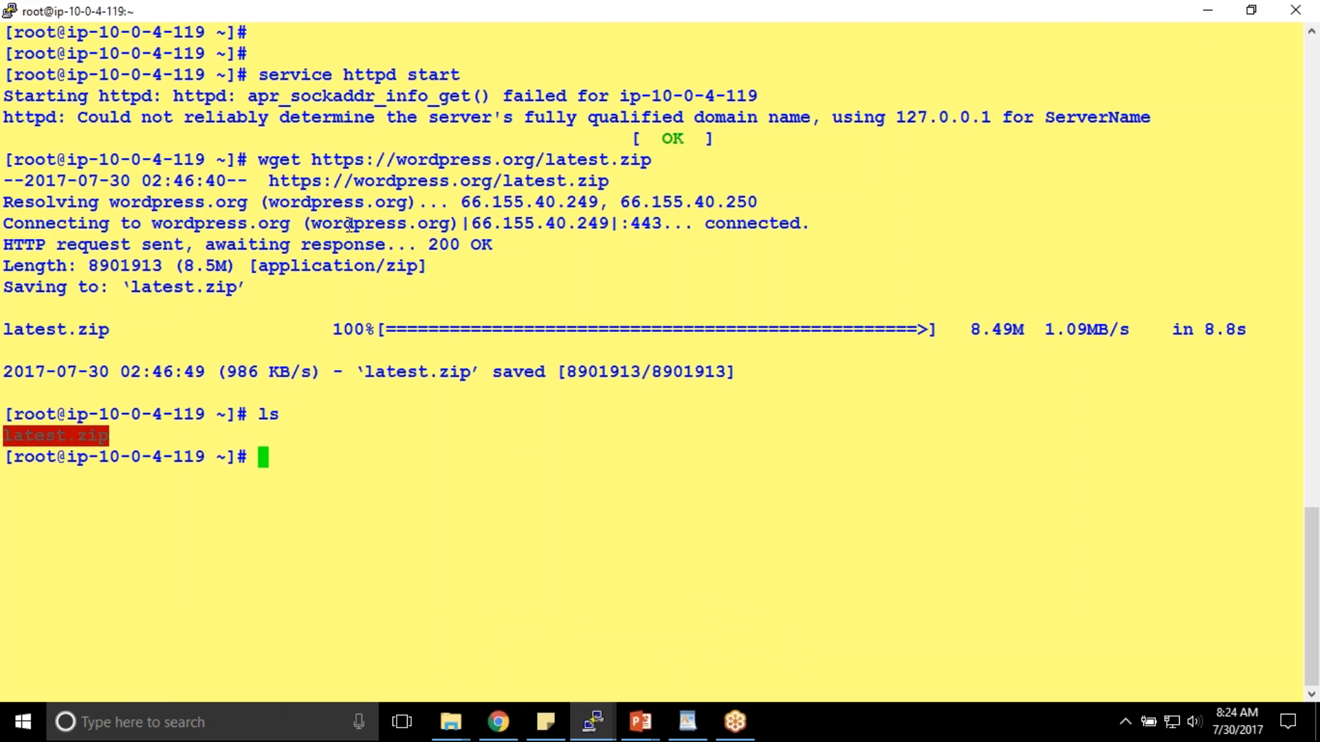
click(541, 314)
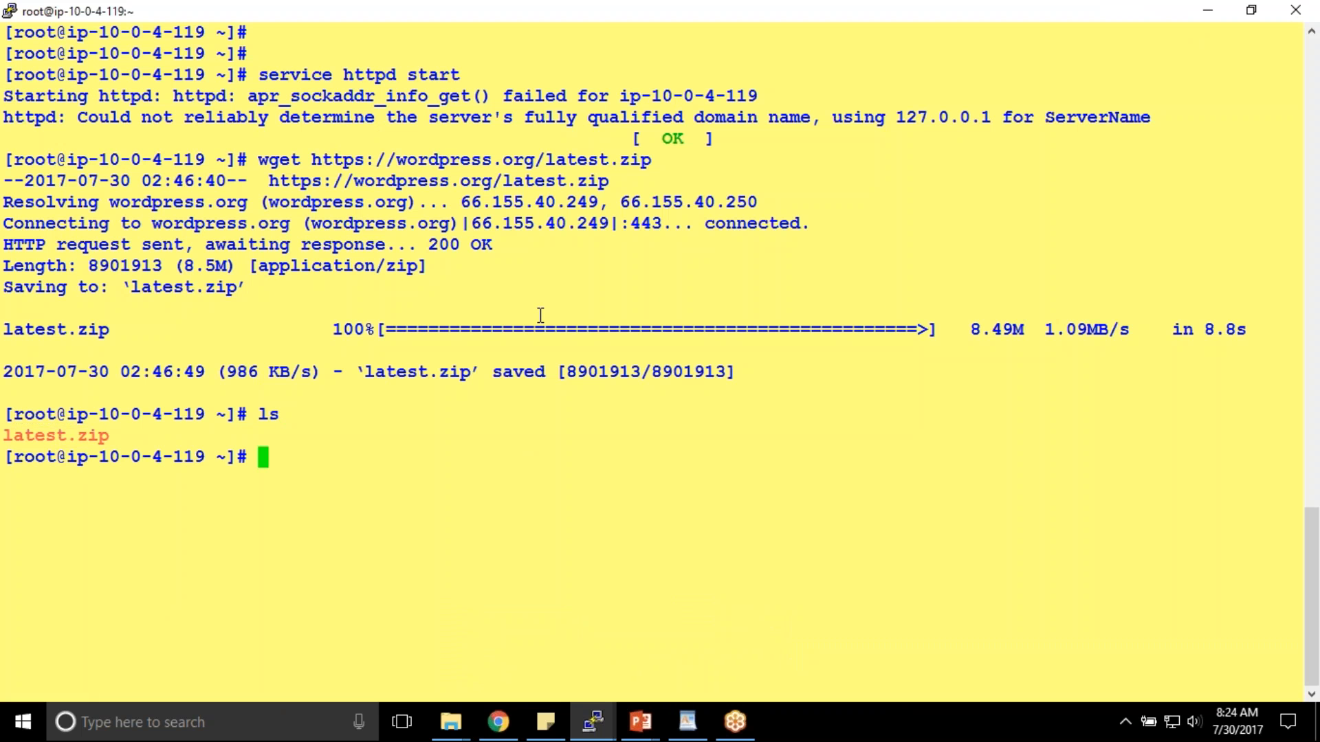
text(gunzip)
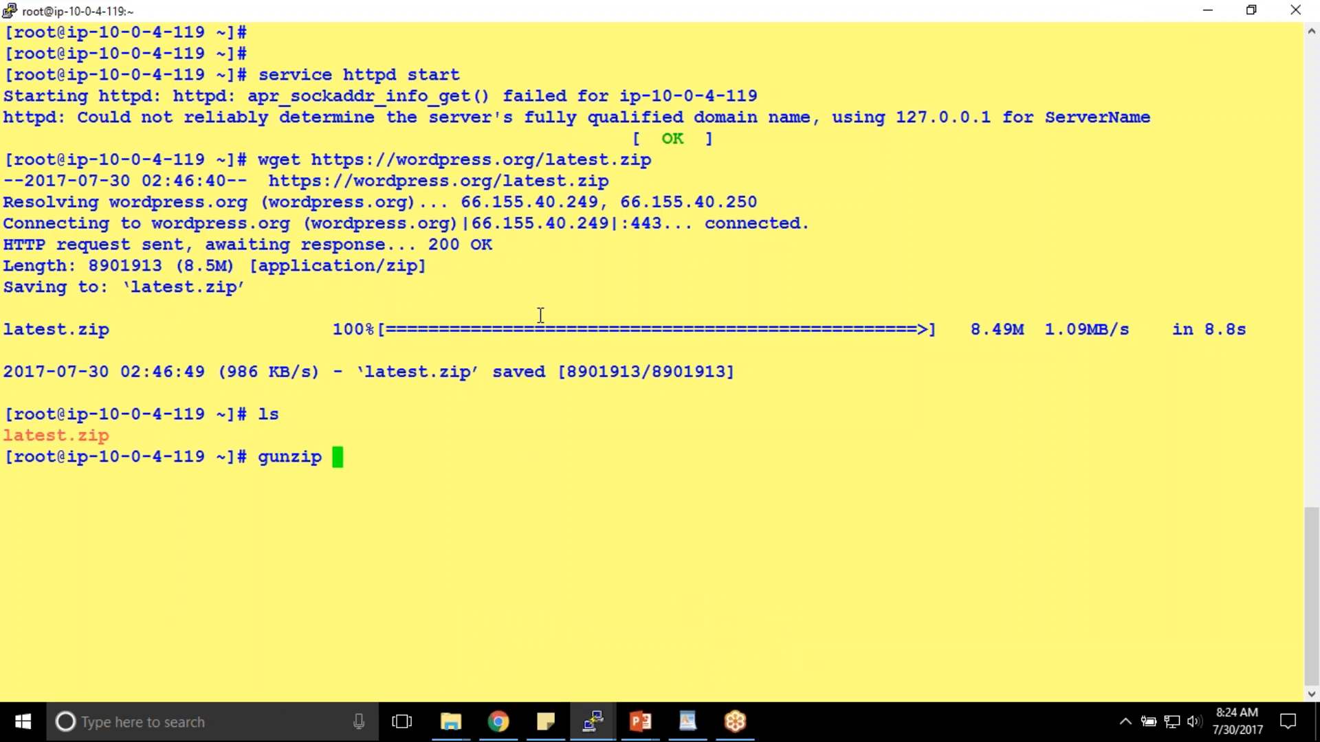
key(BackSpace)
key(BackSpace)
key(BackSpace)
key(BackSpace)
key(BackSpace)
key(BackSpace)
key(BackSpace)
text(unzip)
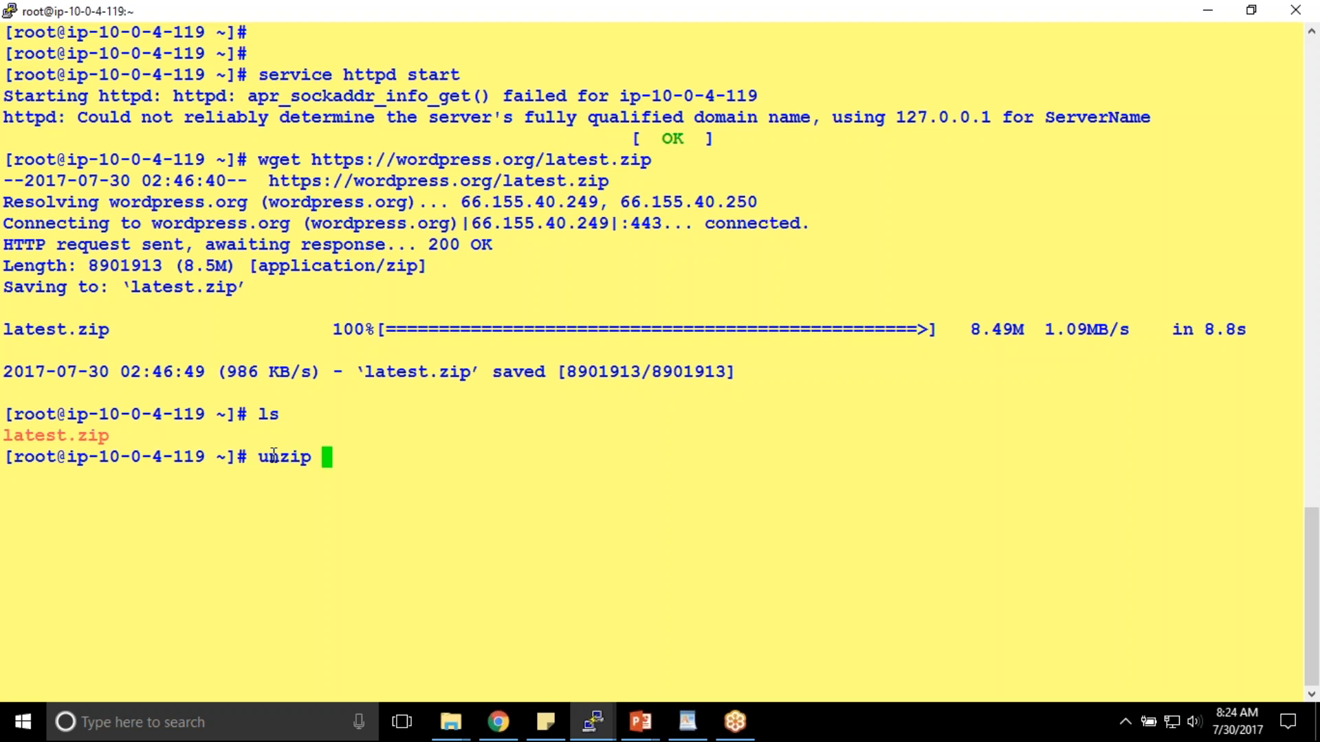
drag(261, 162, 650, 162)
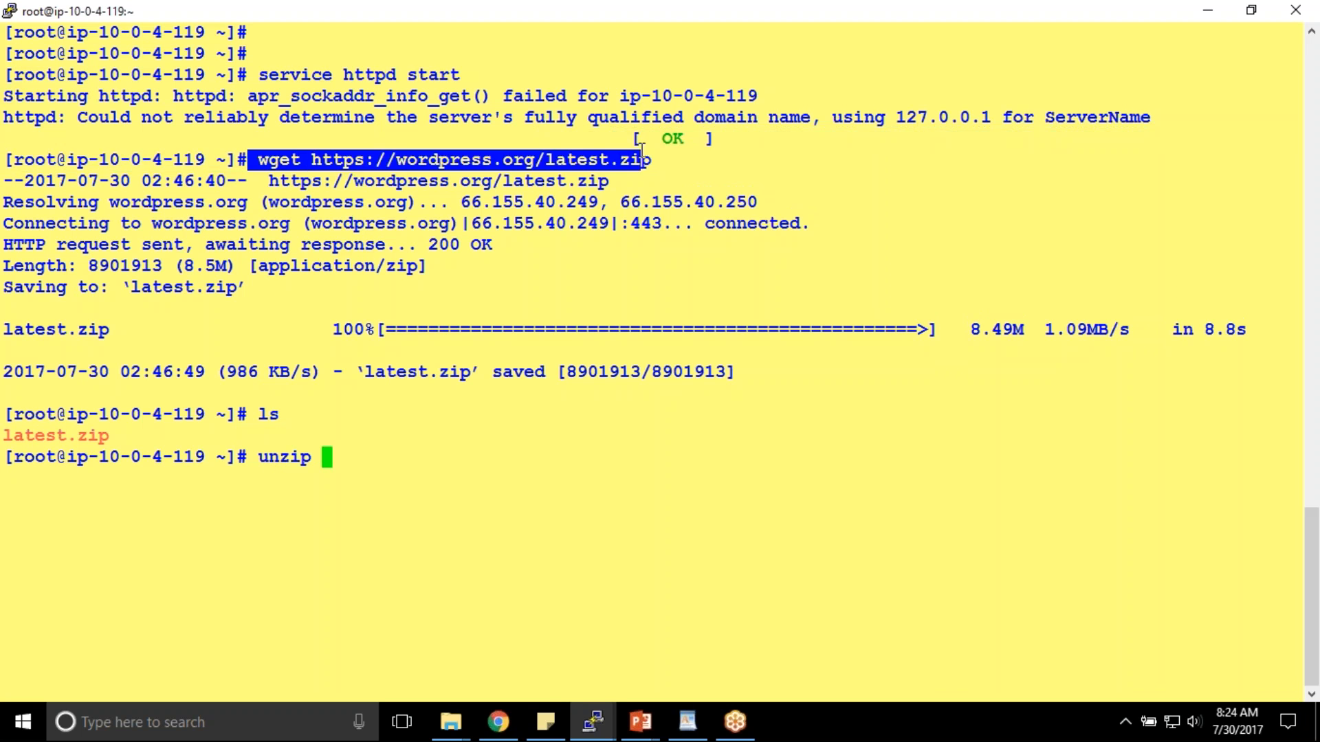
double_click(90, 438)
right_click(398, 347)
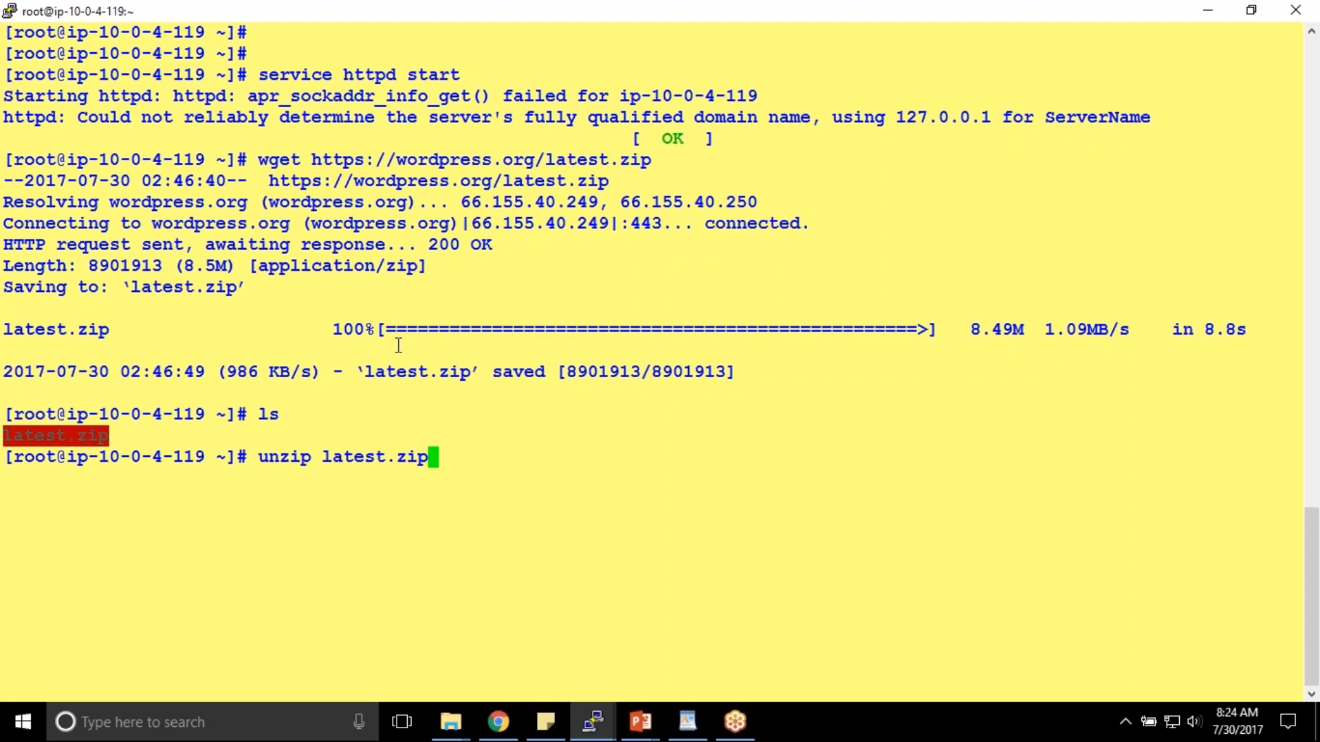
key(Return)
- Check the path with pwd, cd into the wordpress folder and list its files
text(ls)
key(Return)
text(pwd)
key(Return)
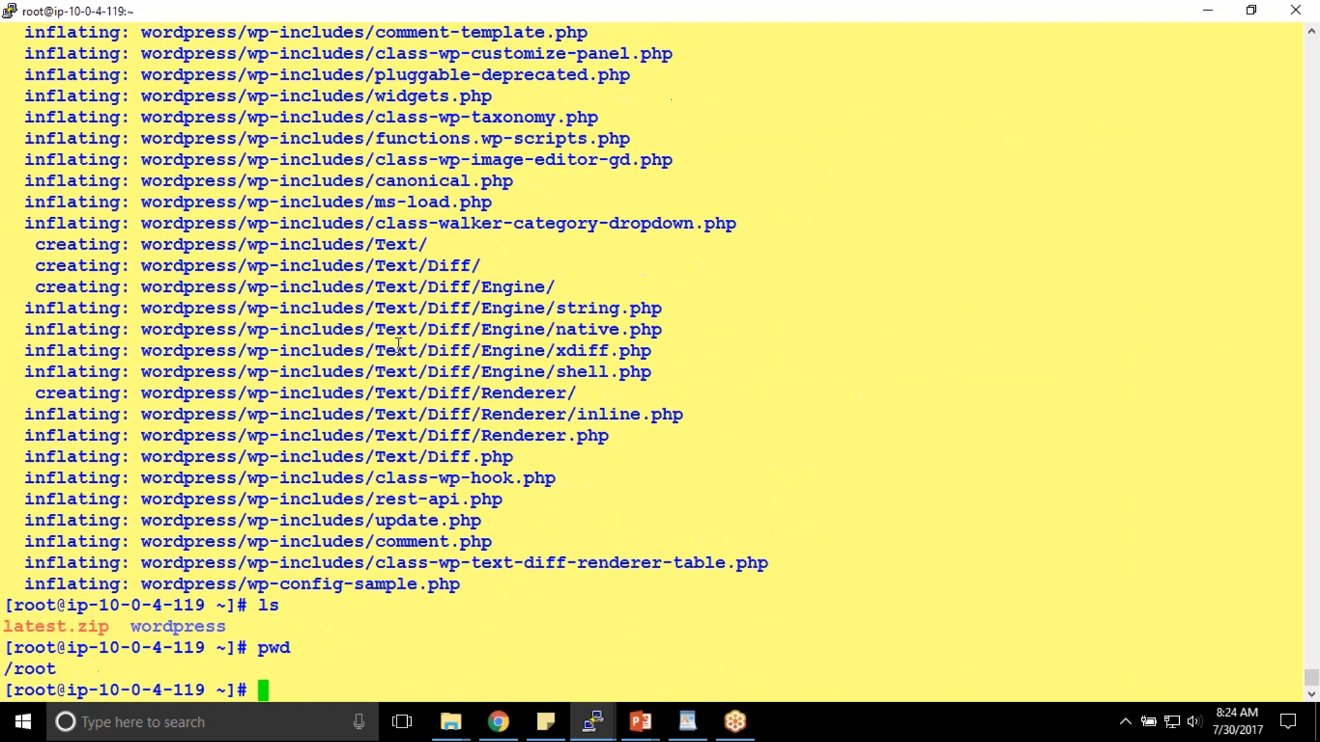
double_click(193, 626)
key(ctrl+c)
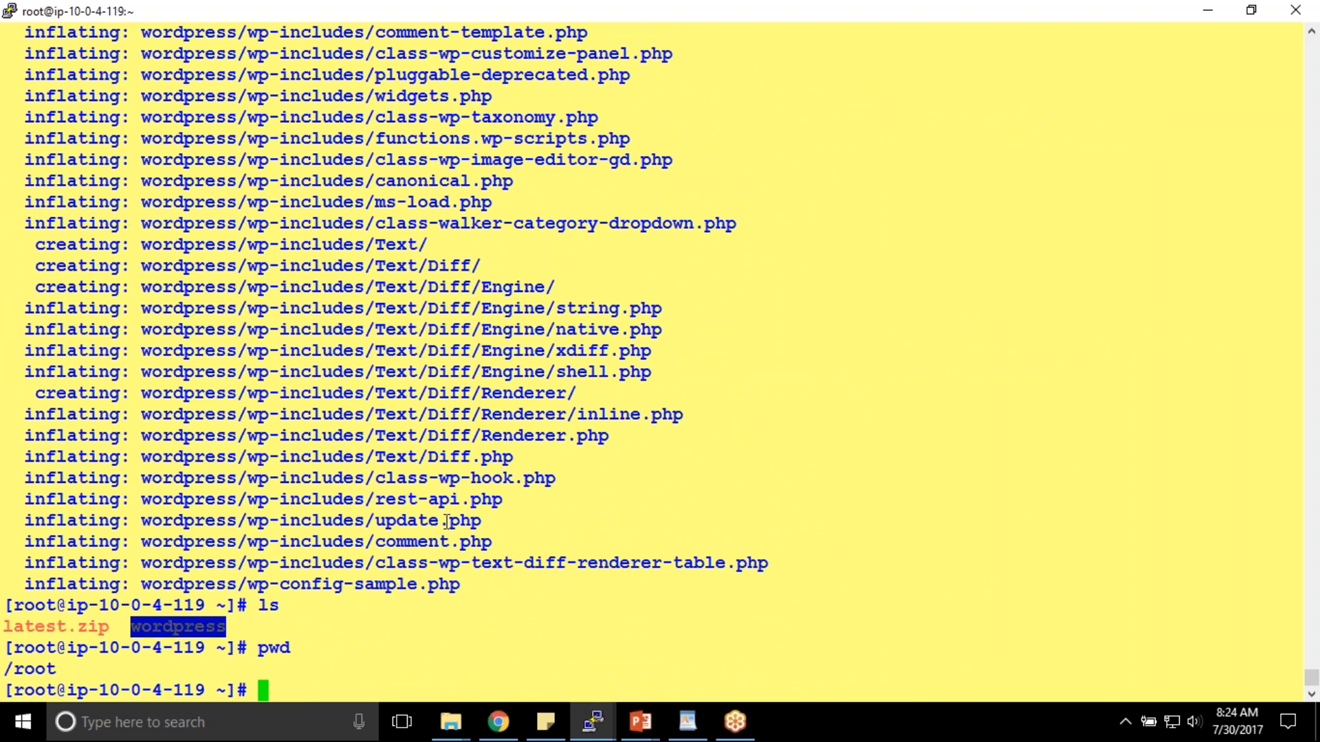
text(cd)
right_click(462, 462)
key(Return)
text(ls)
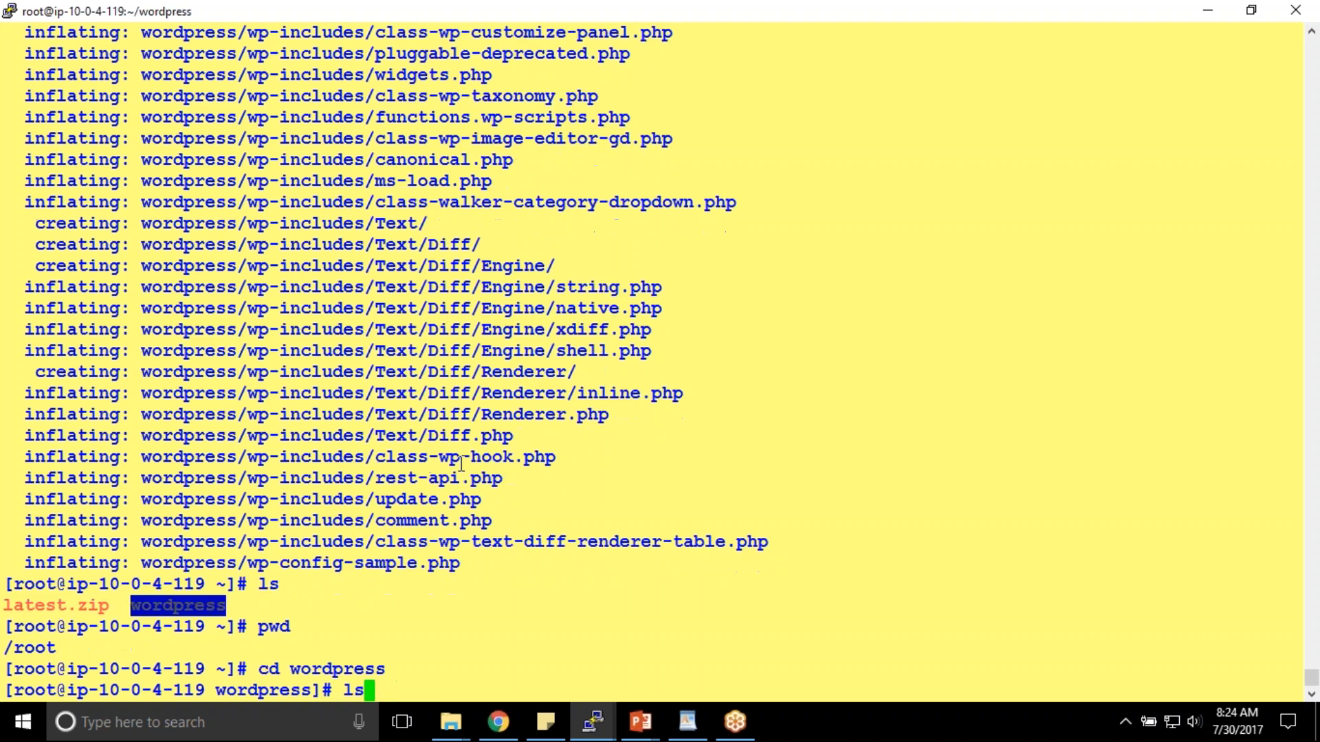
key(Return)
- Point out index.php and wp-activate.php in the WordPress file listing
drag(7, 623, 1269, 674)
click(1025, 648)
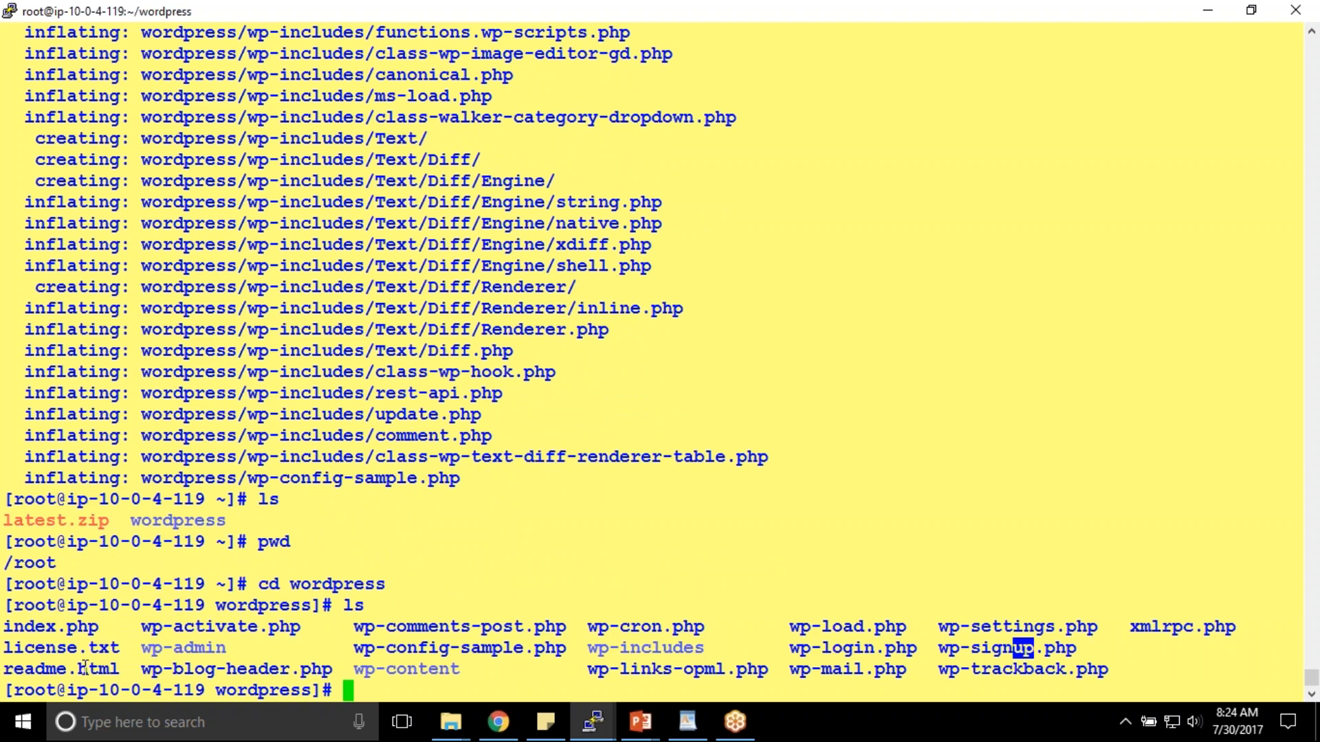
double_click(66, 631)
click(223, 622)
double_click(224, 622)
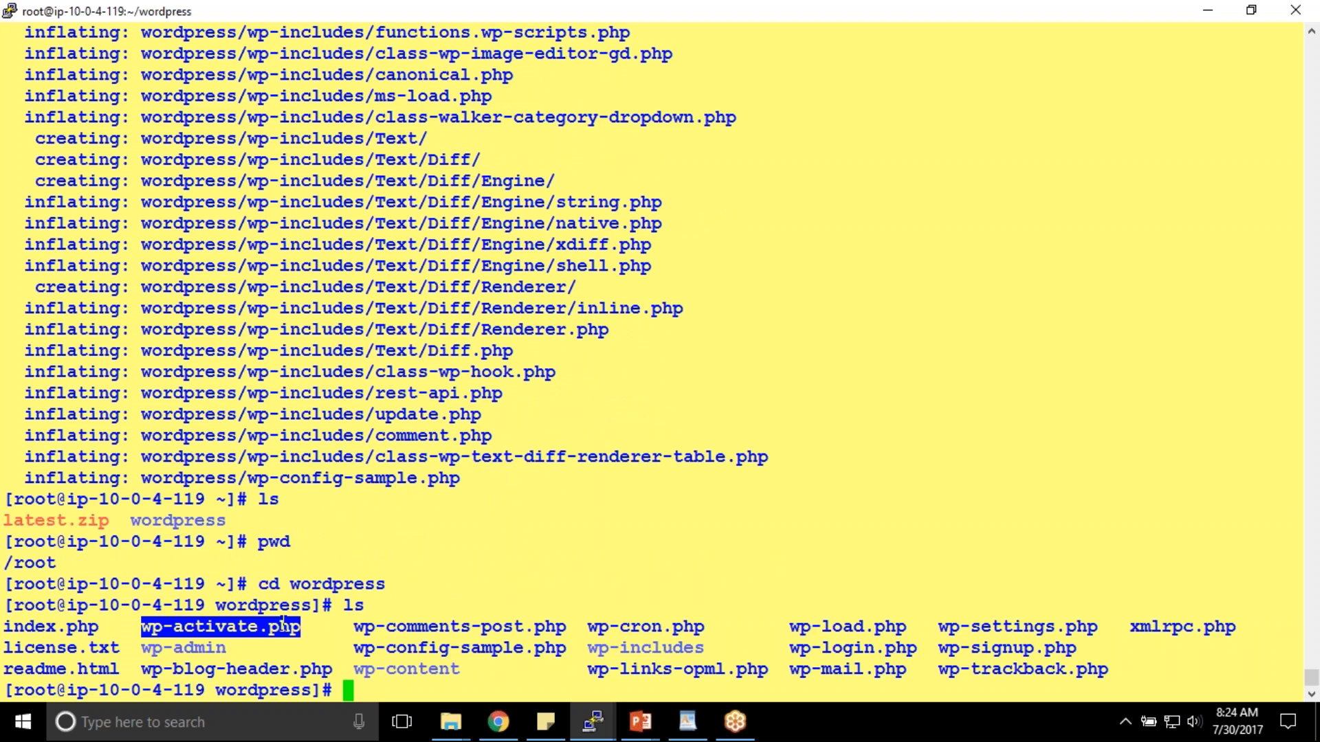
click(906, 581)
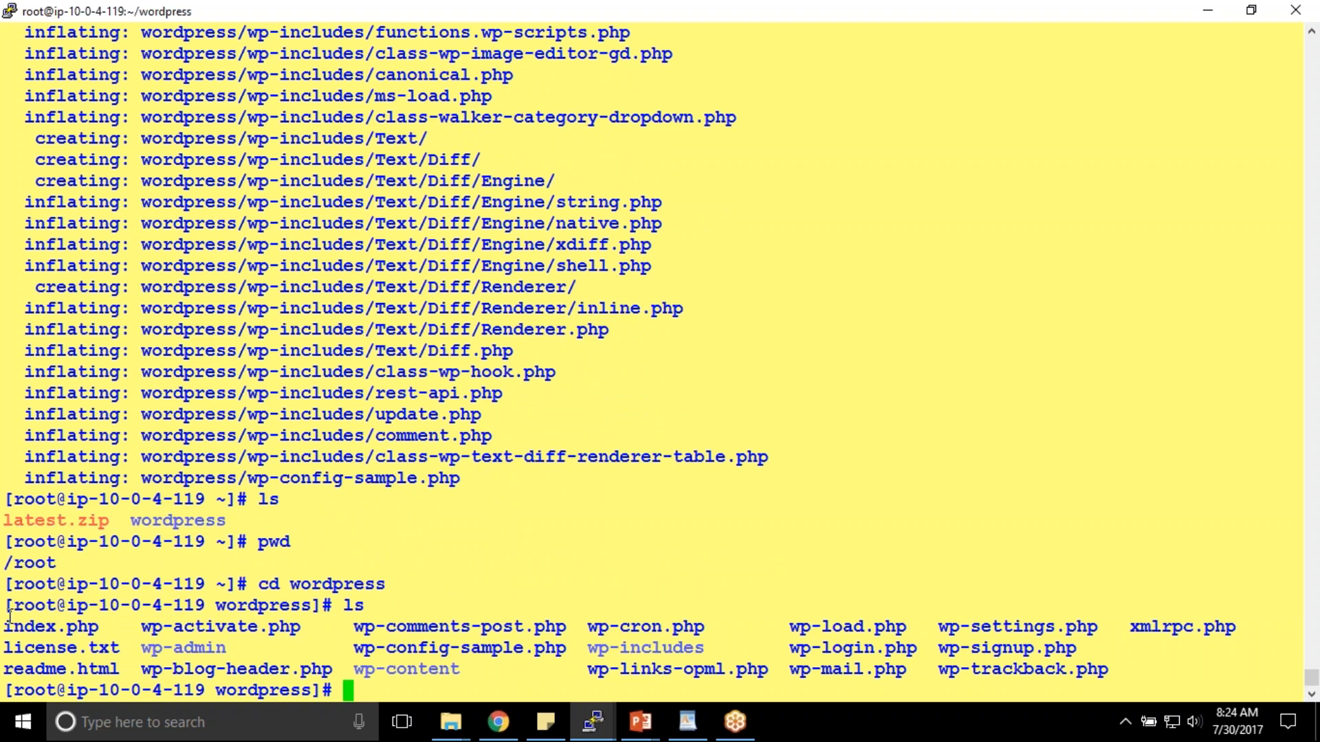
drag(9, 627, 99, 626)
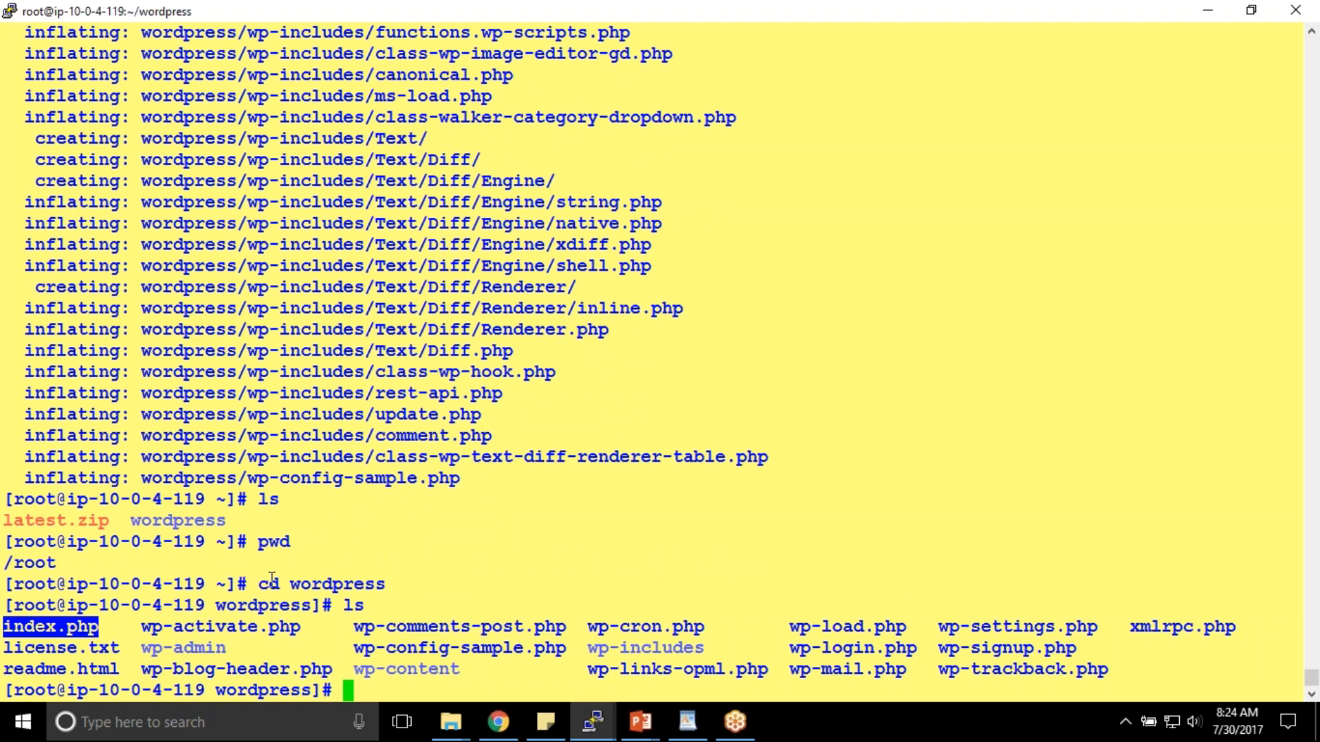
click(74, 627)
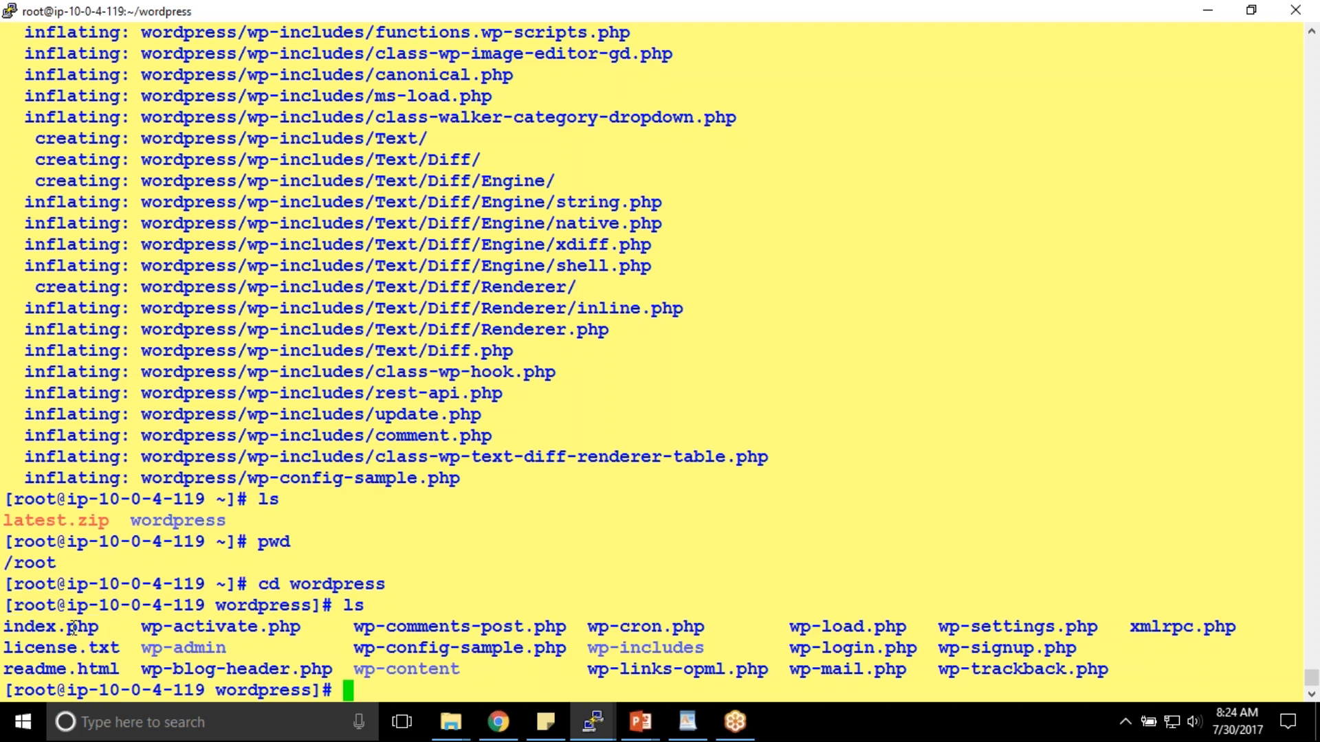
drag(71, 627, 97, 627)
- Clear the terminal and show a detailed ll listing of the wordpress folder
click(474, 467)
text(v)
key(BackSpace)
text(yum)
key(BackSpace)
key(BackSpace)
key(BackSpace)
key(BackSpace)
text(clear)
key(Return)
text(l)
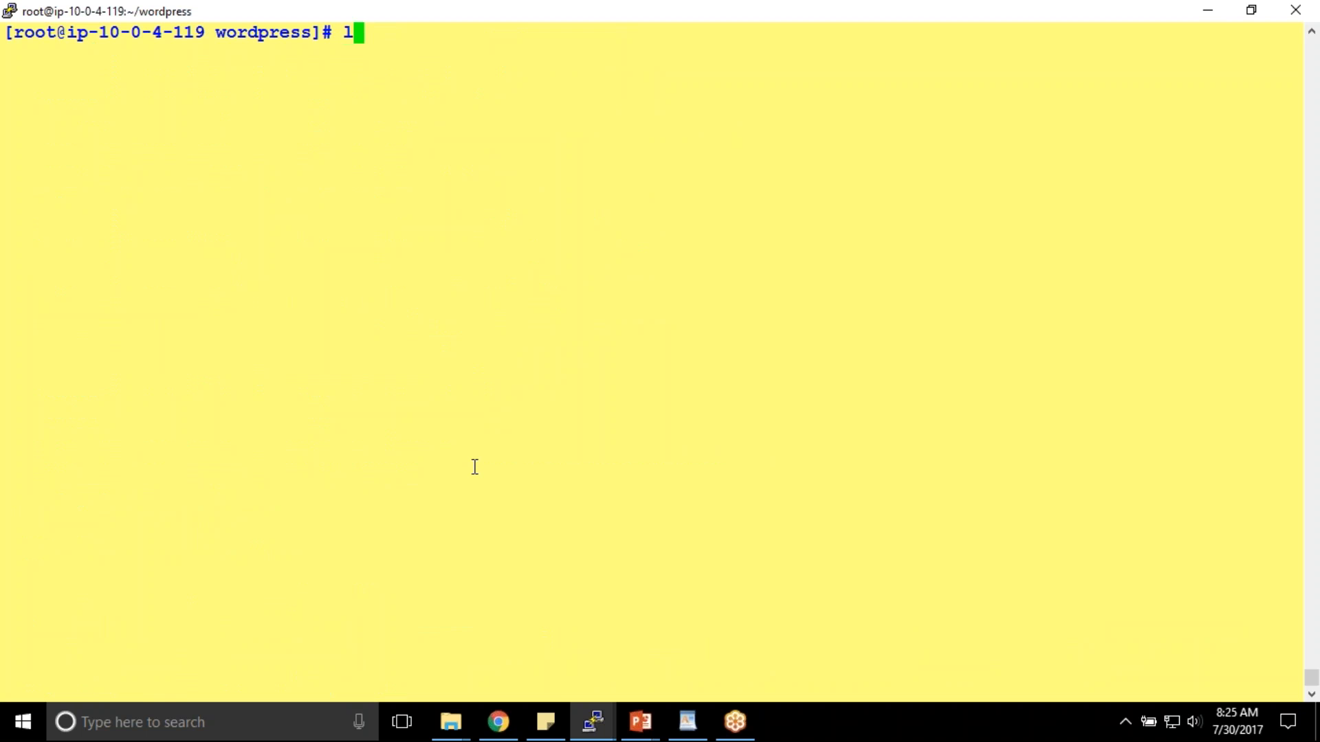
text(l)
key(Return)
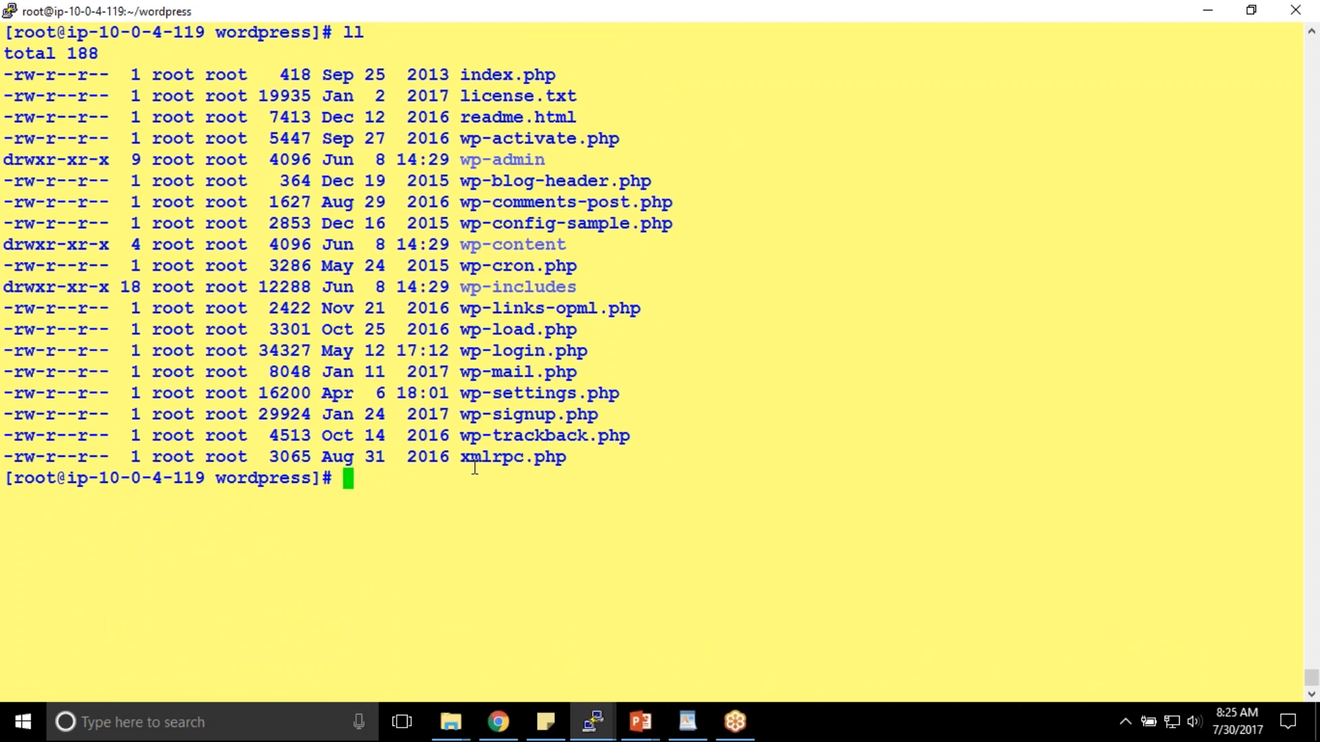
- Enter the command 'yum install php php-mysql mysql', correcting typos along the way
text(yum instal)
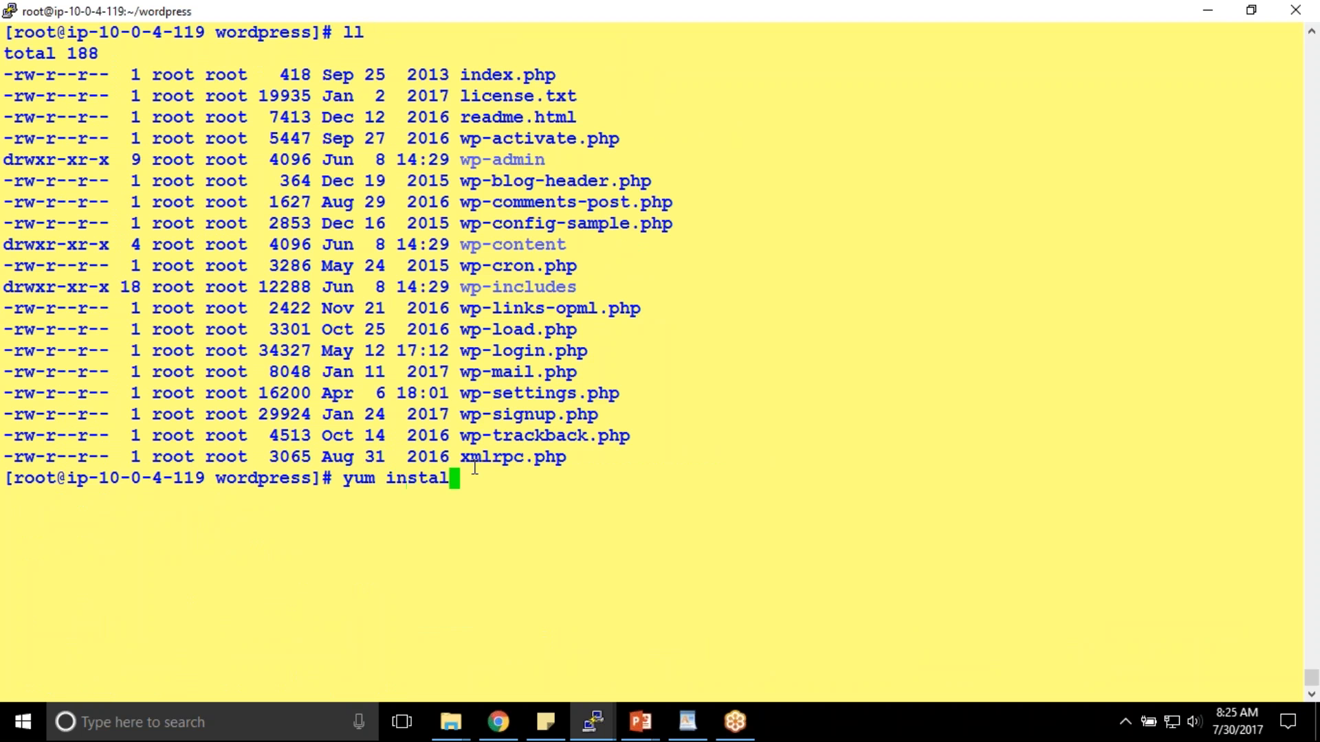
text(l php php-,s)
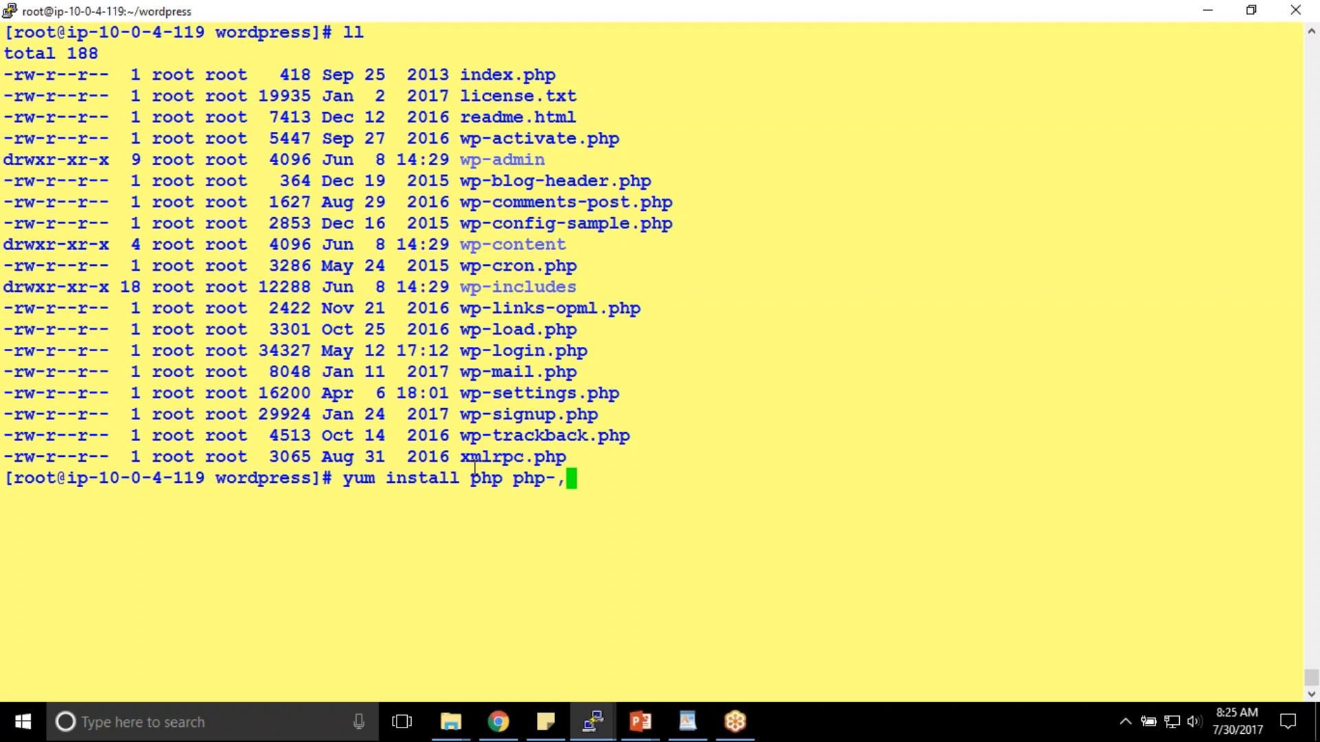
key(BackSpace)
key(BackSpace)
text(ms)
key(BackSpace)
text(ysql)
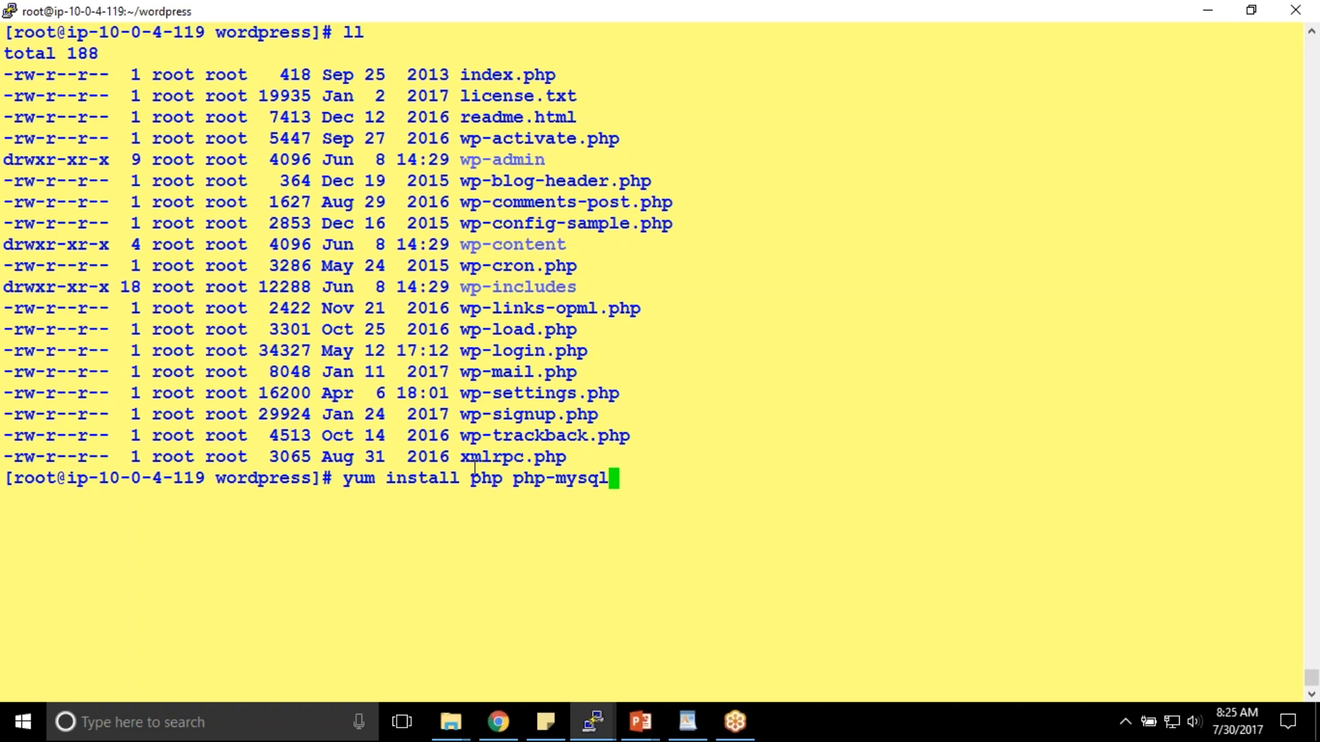
text( mys)
key(BackSpace)
text(ysql)
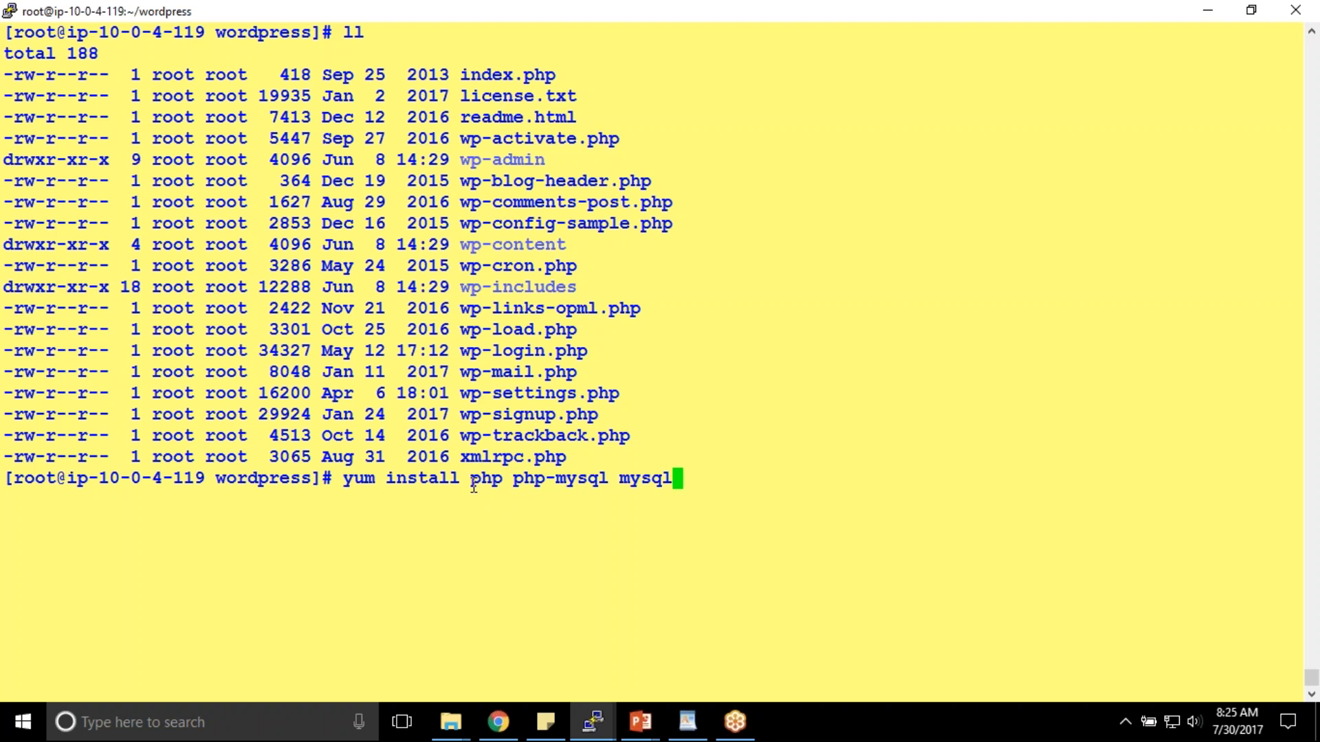
- Point out the php, php-mysql and mysql package names in the install command
drag(473, 486, 496, 487)
click(519, 479)
drag(519, 479, 667, 476)
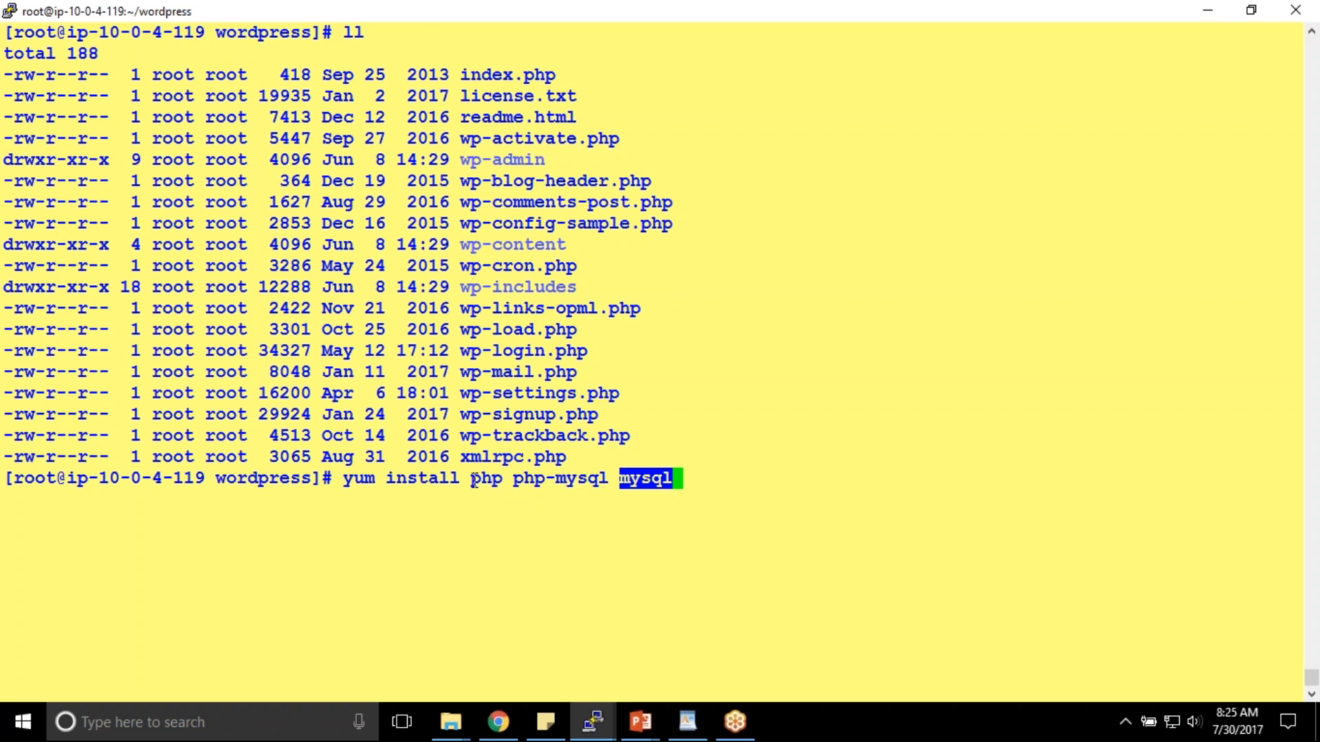
drag(473, 479, 512, 479)
drag(457, 73, 558, 71)
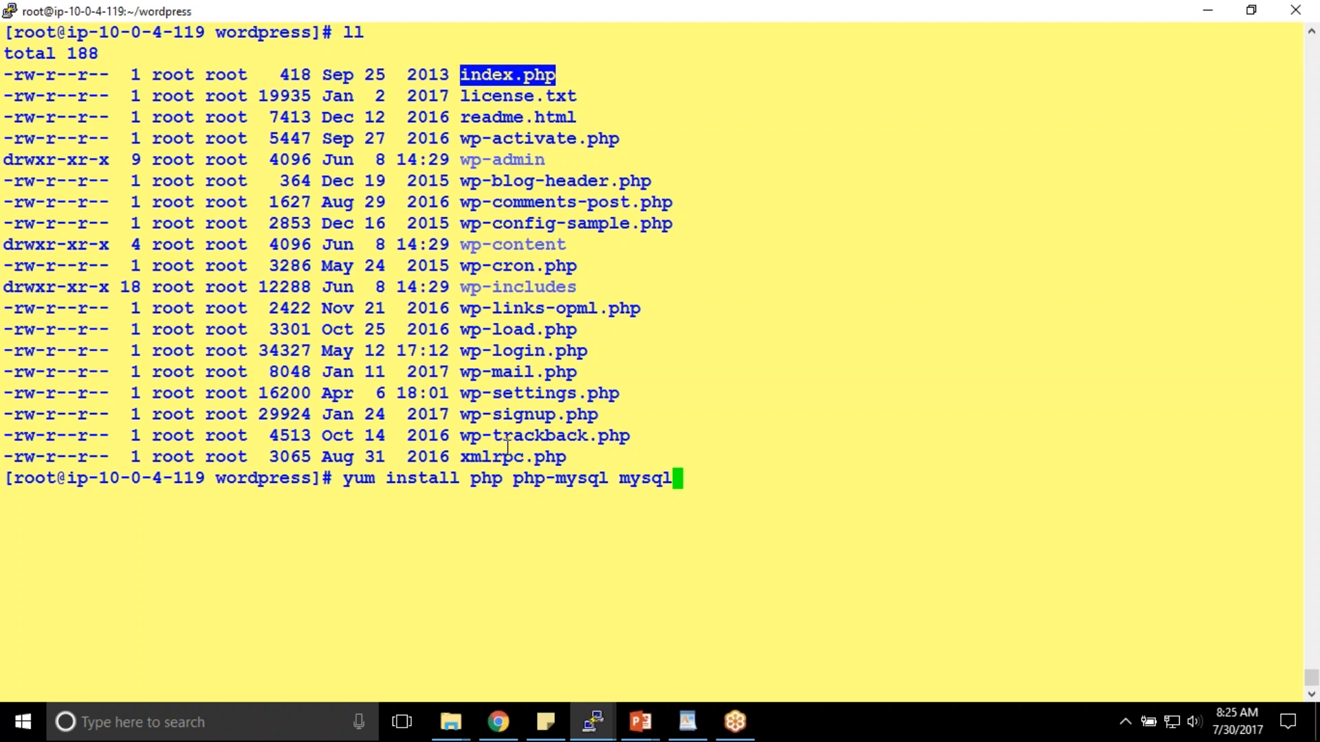
double_click(486, 478)
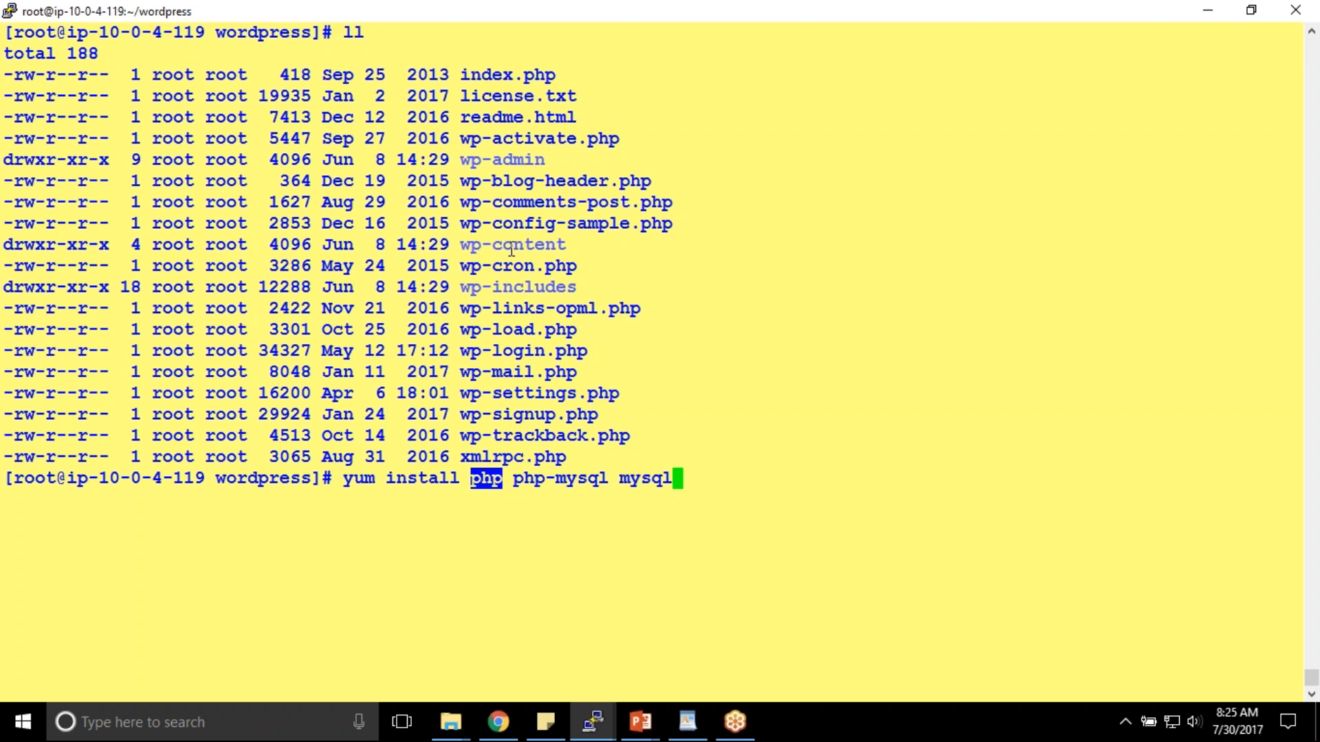
drag(621, 479, 673, 479)
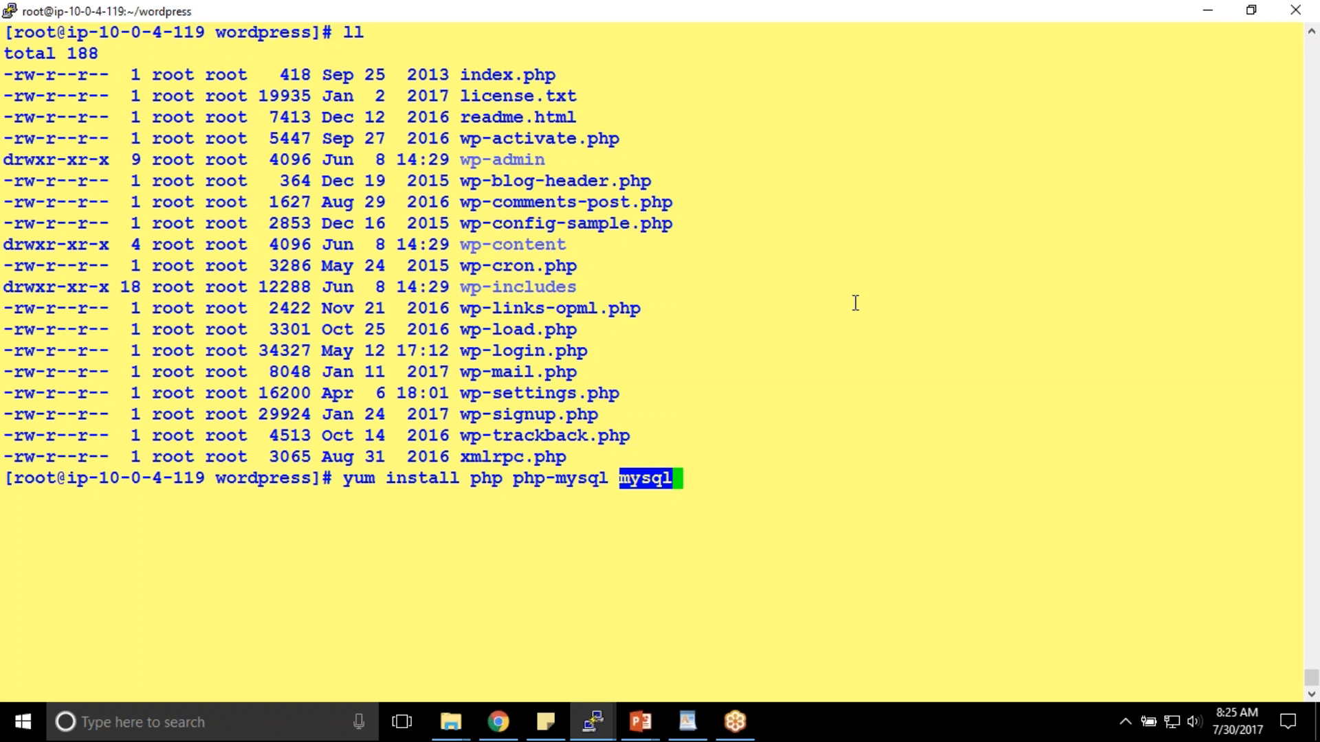
double_click(636, 481)
double_click(637, 481)
drag(514, 479, 604, 479)
click(668, 473)
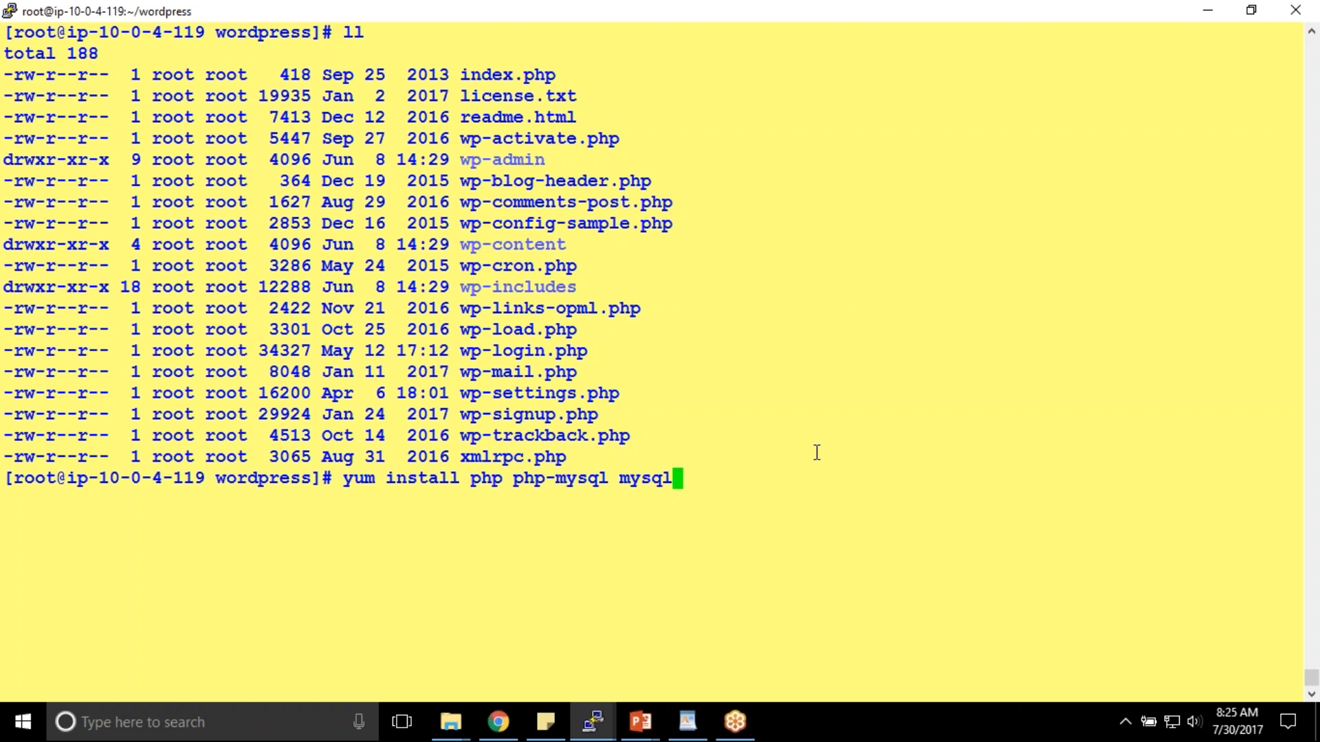
- Run the package install, confirm with y, and clear the screen
key(Return)
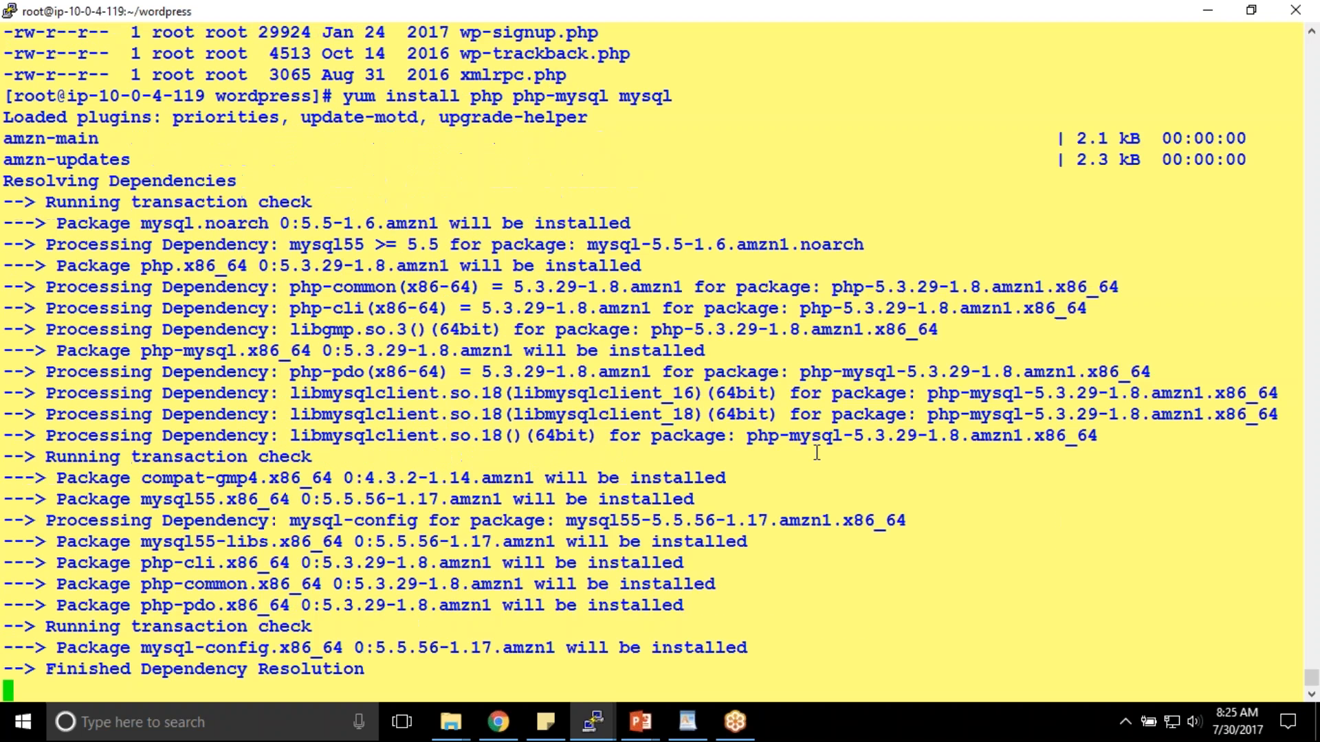
text(y)
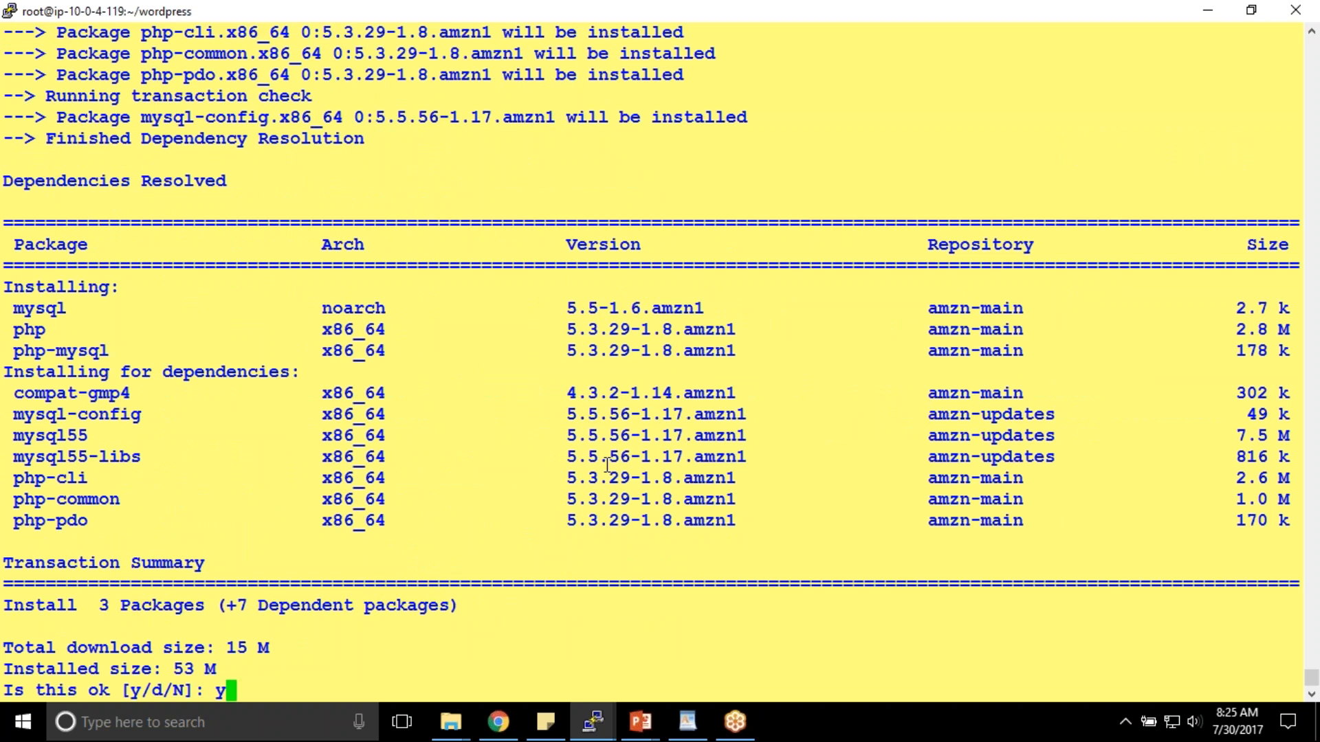
key(Return)
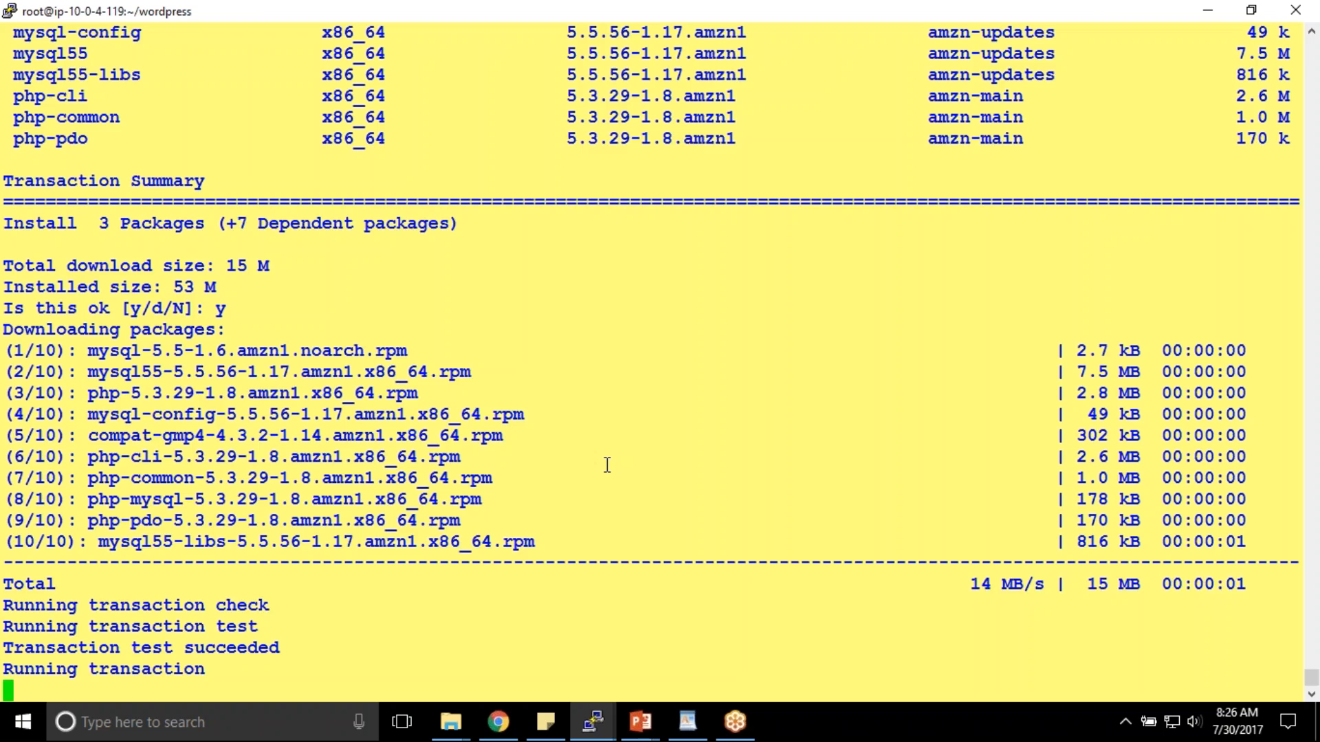
text(clear)
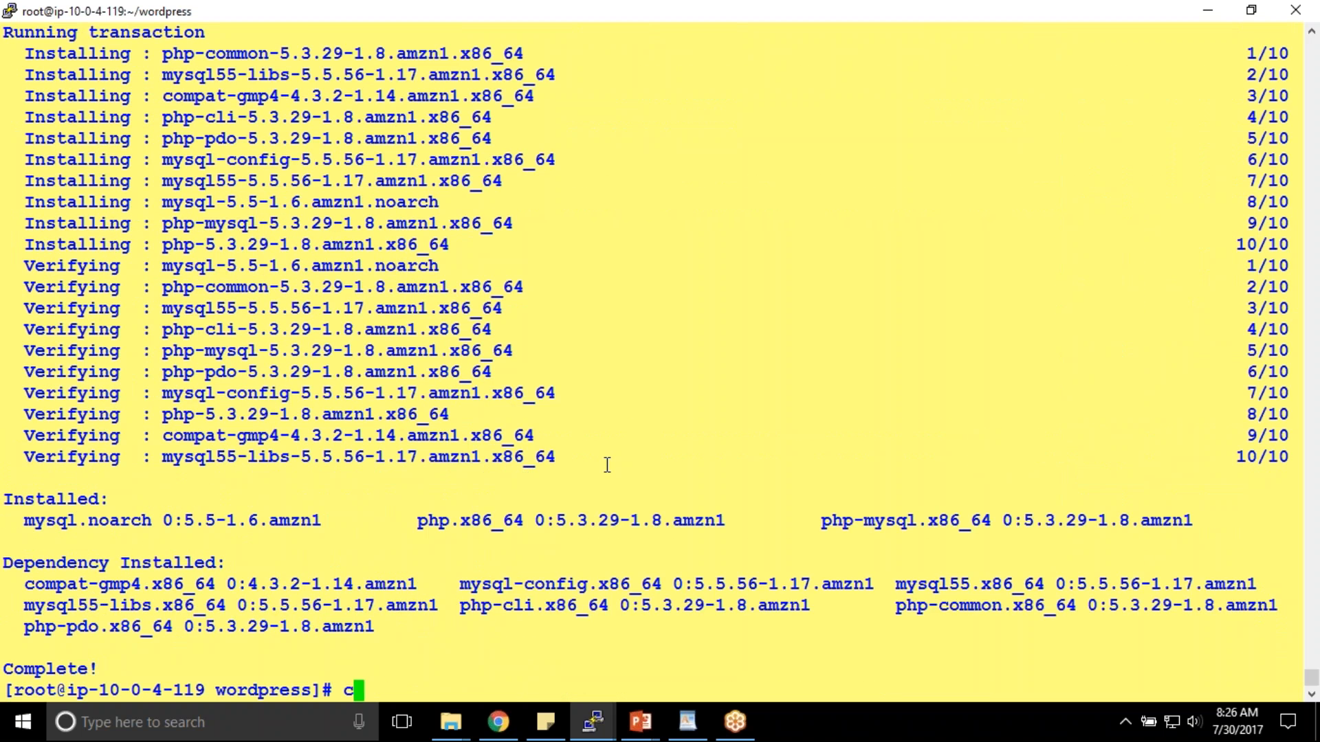
key(Return)
key(Return)
key(Return)
- List the wordpress files, then move into the empty web root /var/www/html
text(ls)
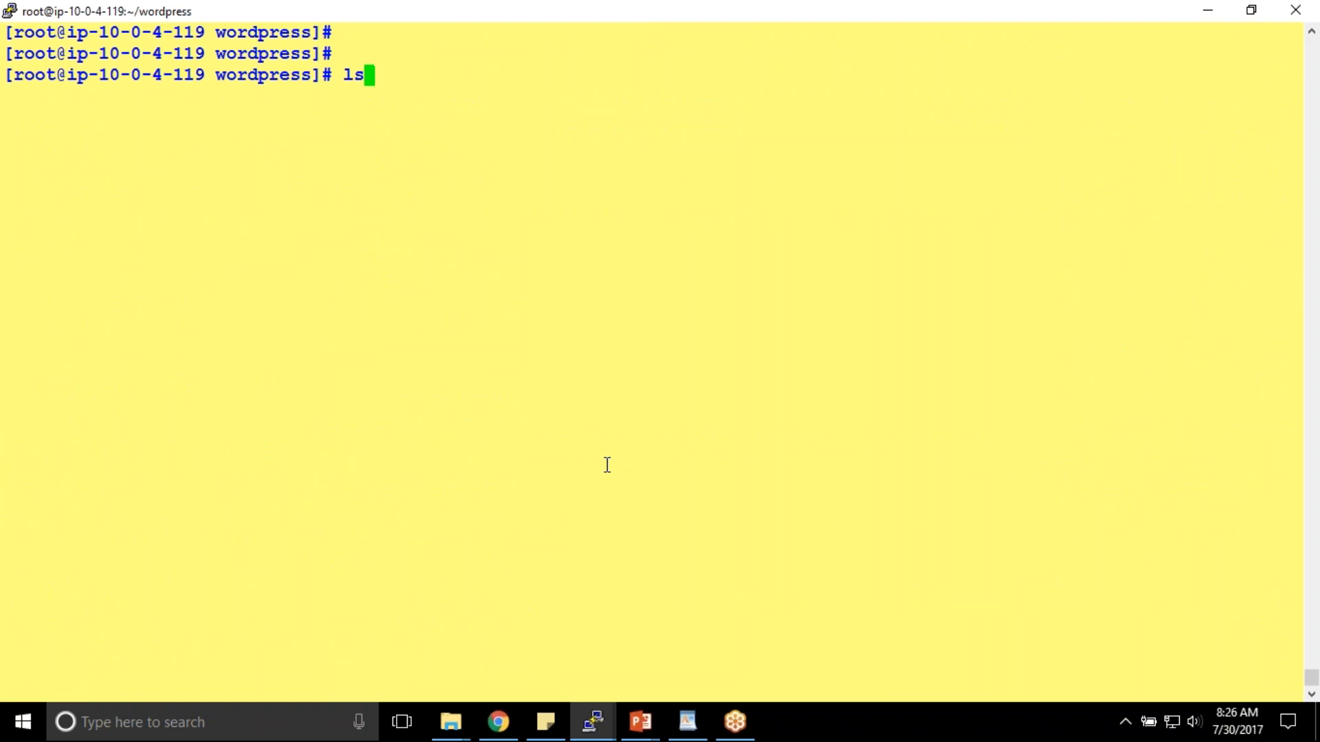
key(Return)
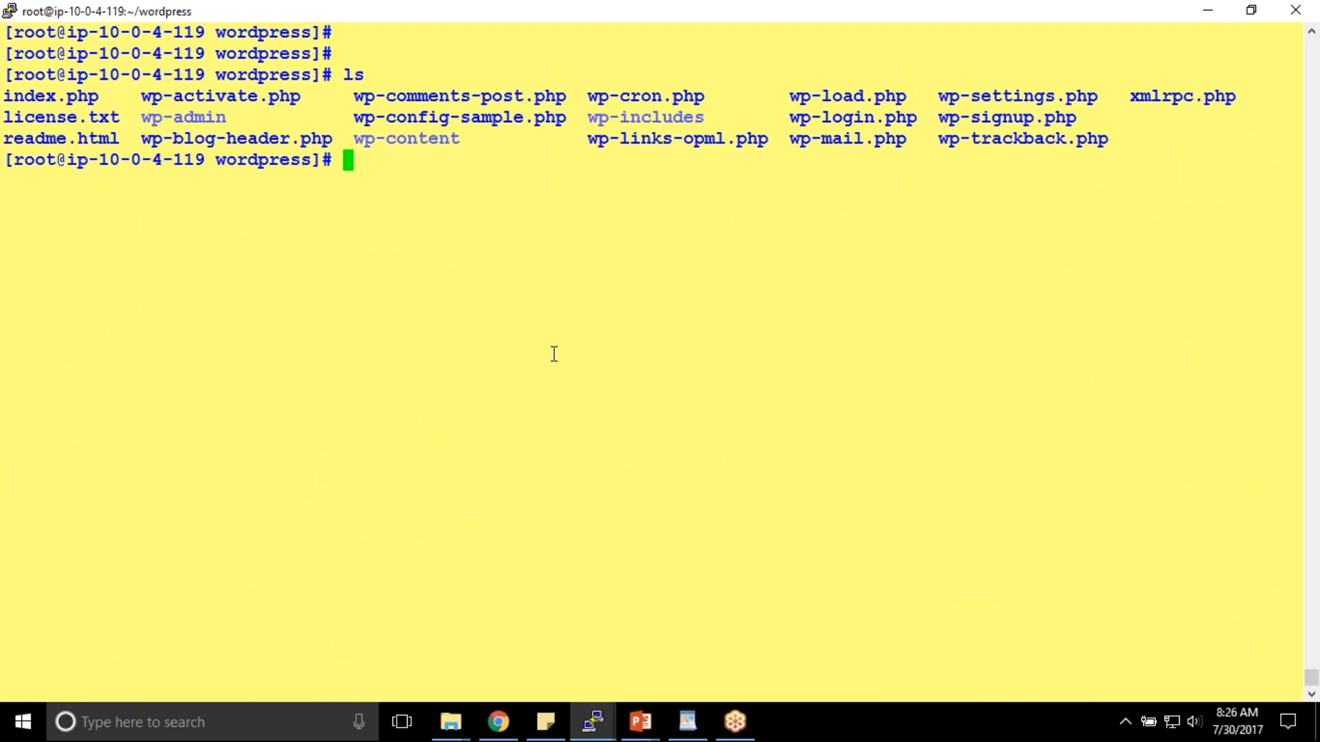
text(cd /var/)
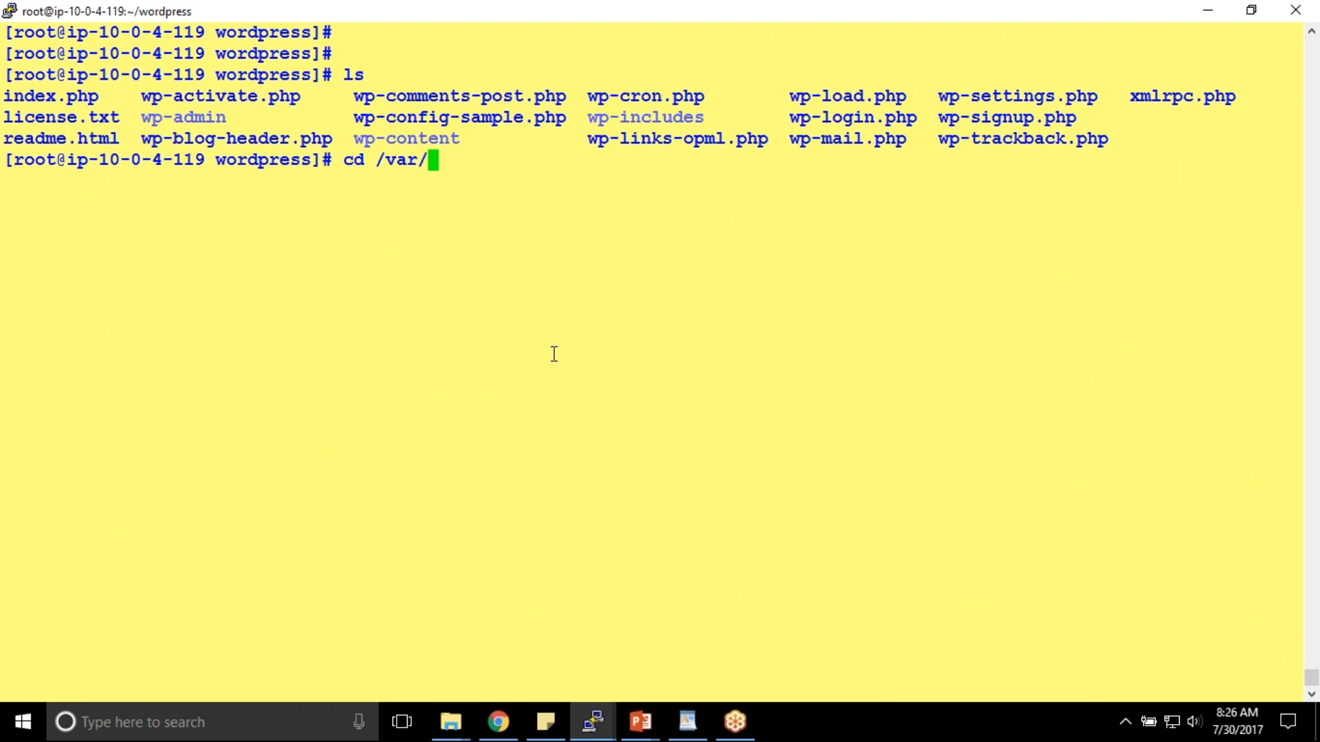
text(www/html)
key(Return)
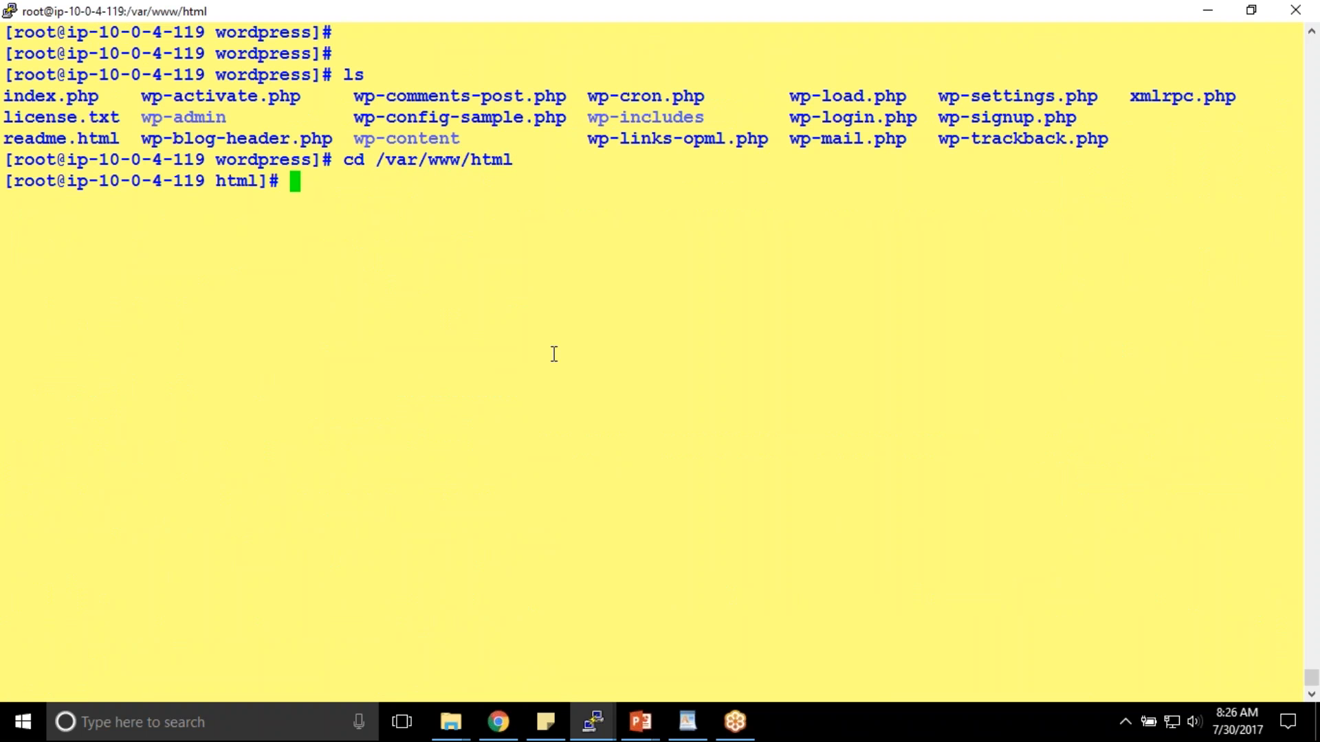
text(ls)
key(Return)
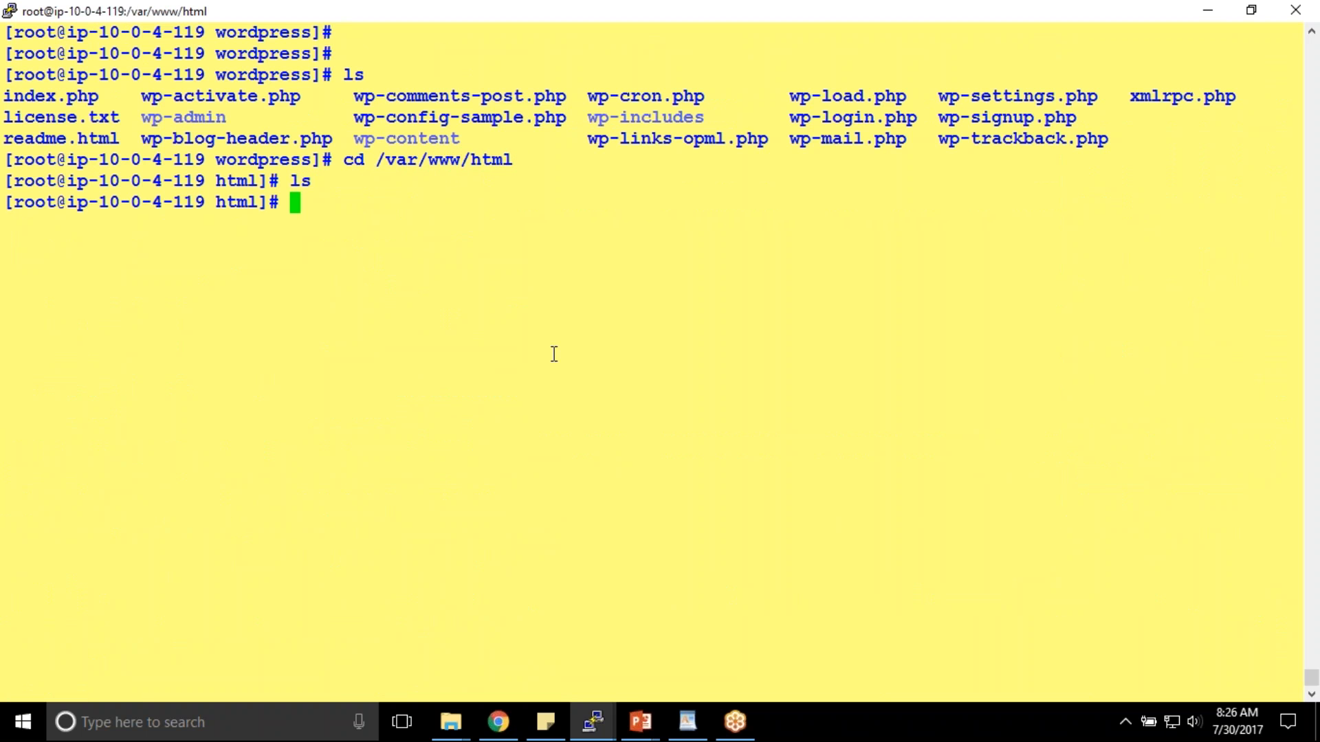
drag(12, 102, 1179, 136)
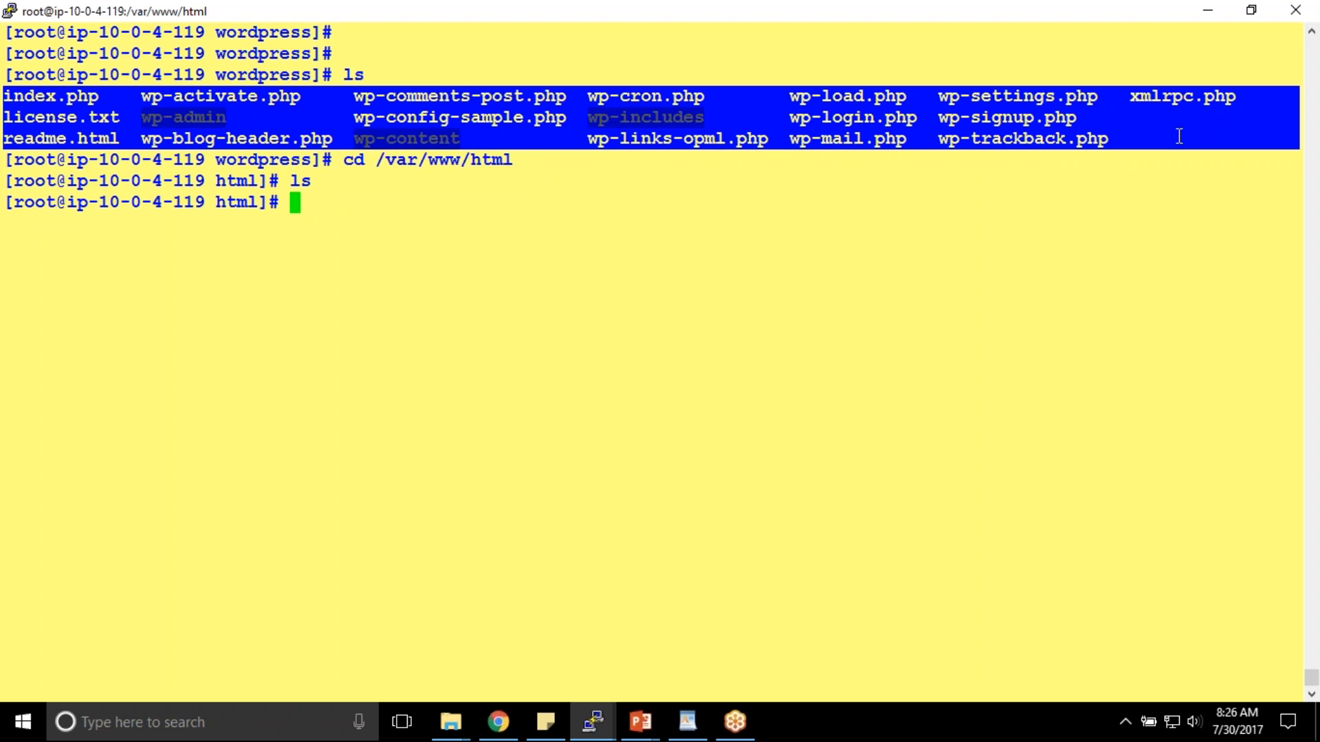
click(1162, 151)
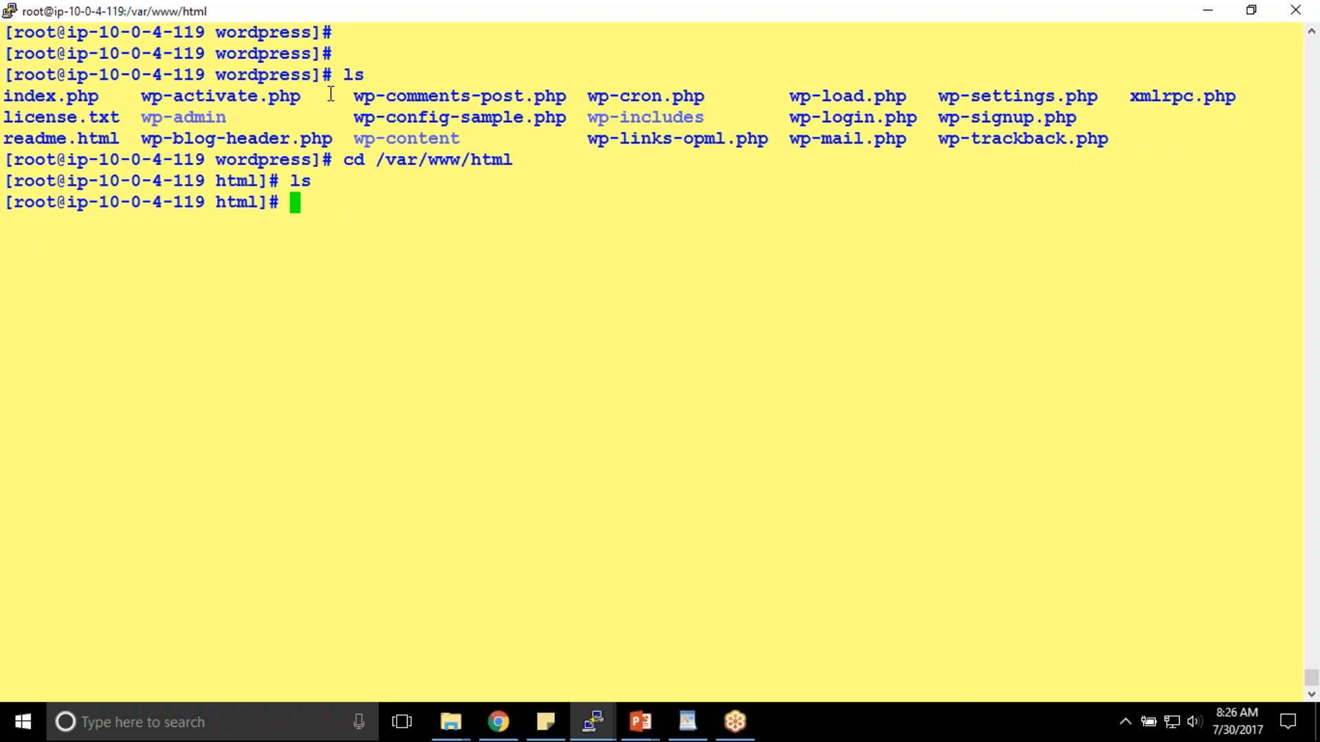
- Copy /root/wordpress/* into /var/www/html and list the copied files with ll
text(cp /root/)
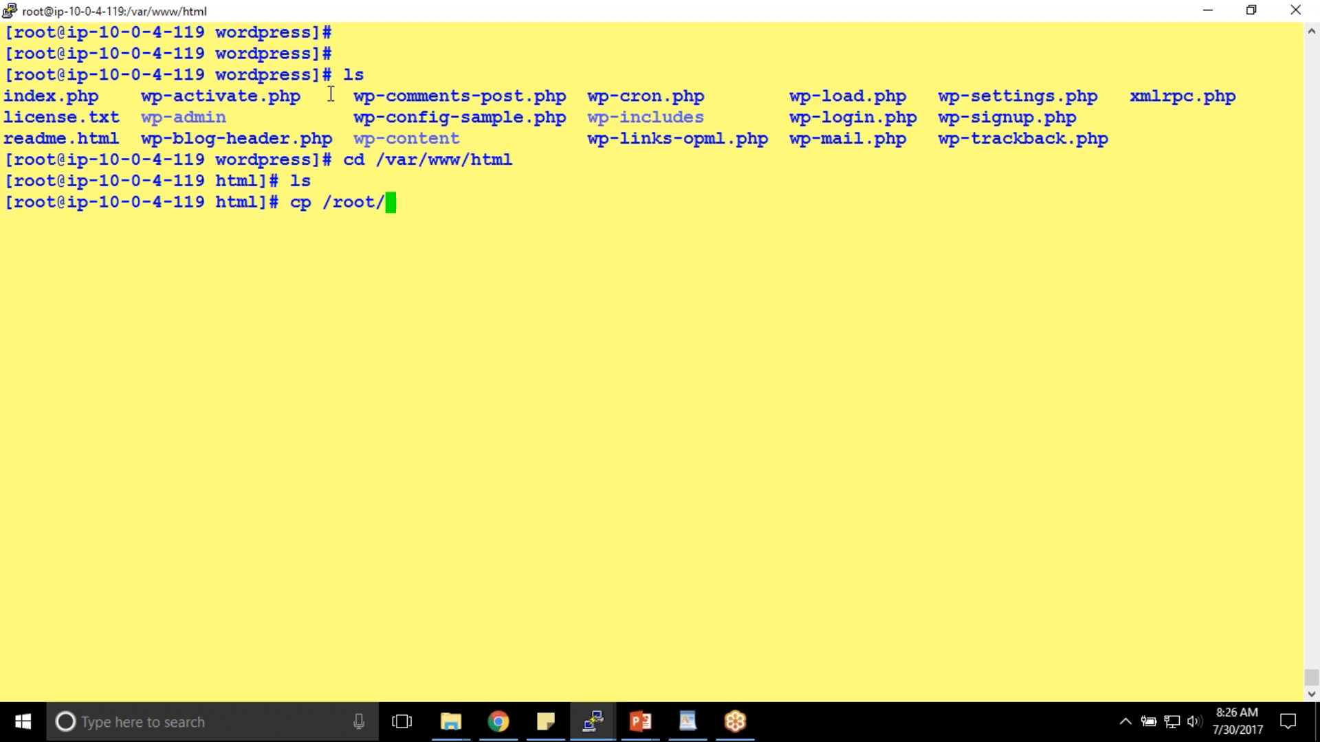
text(wor)
key(Tab)
text(* )
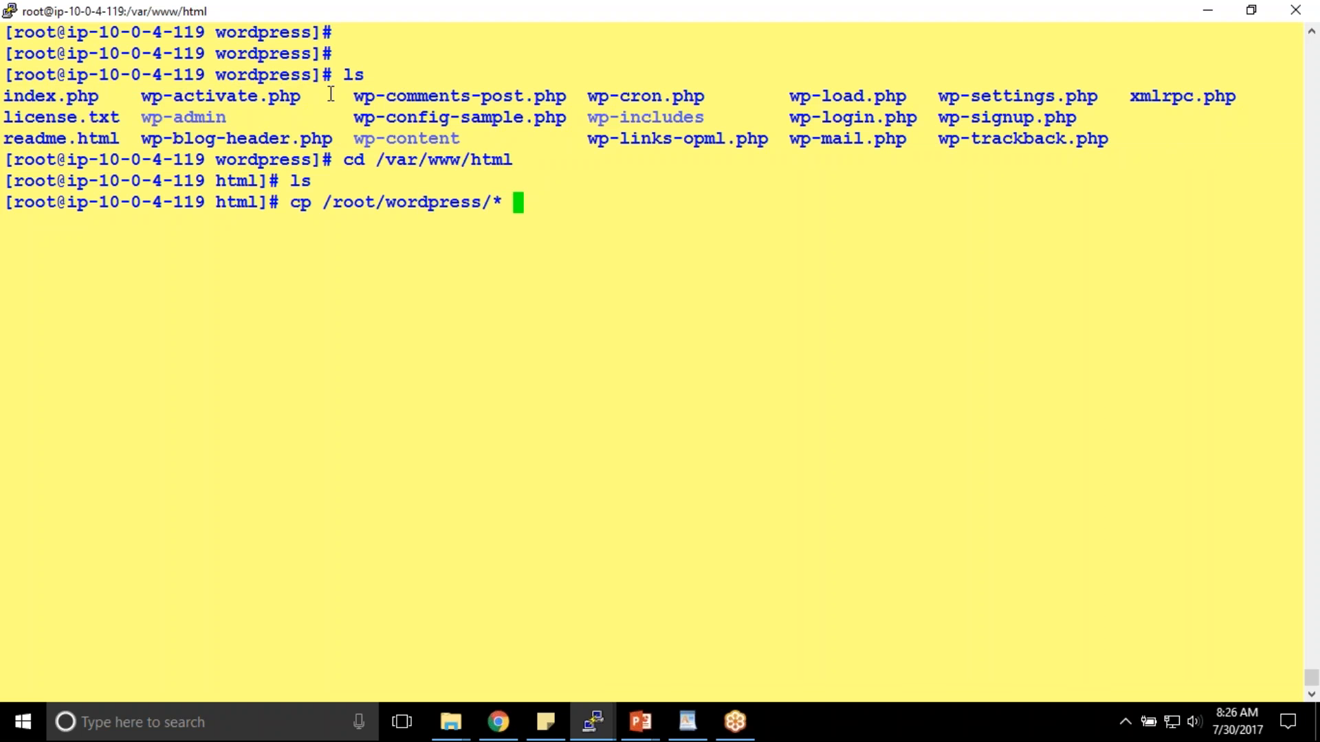
text(.)
key(Return)
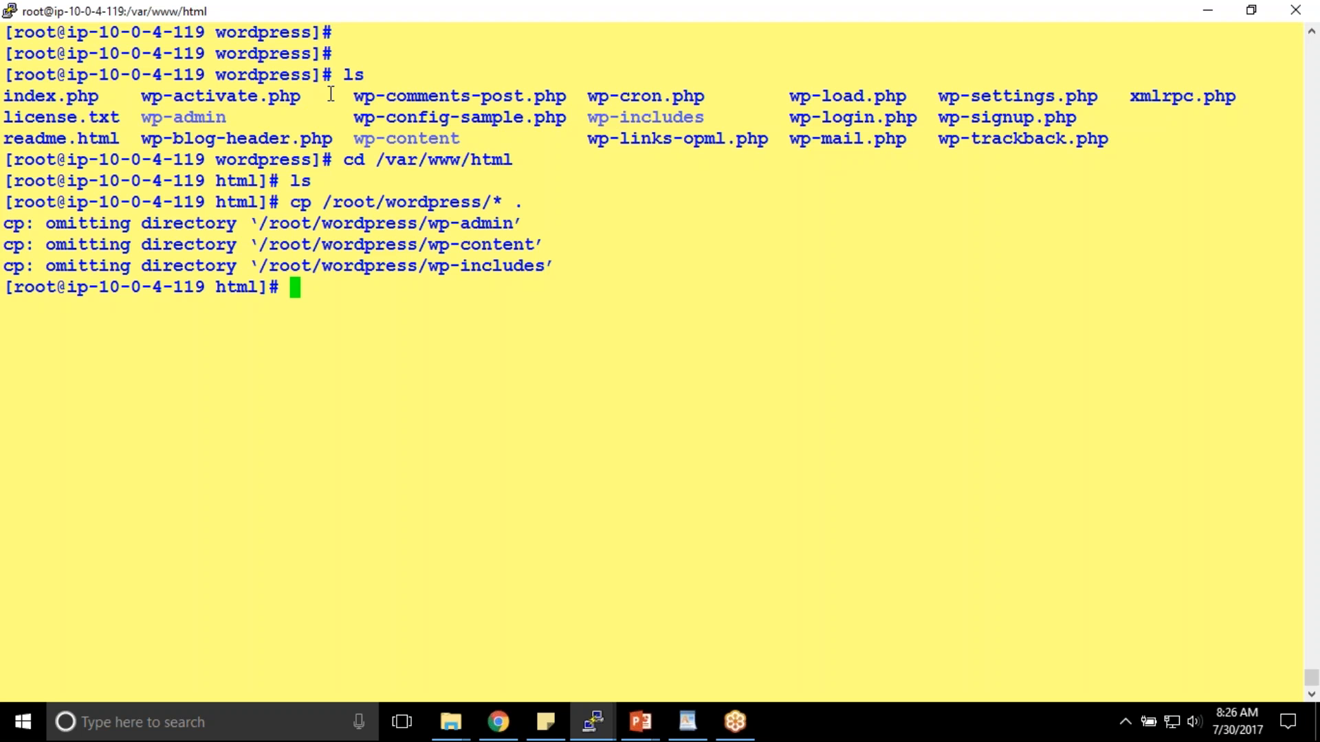
text(ll)
key(Return)
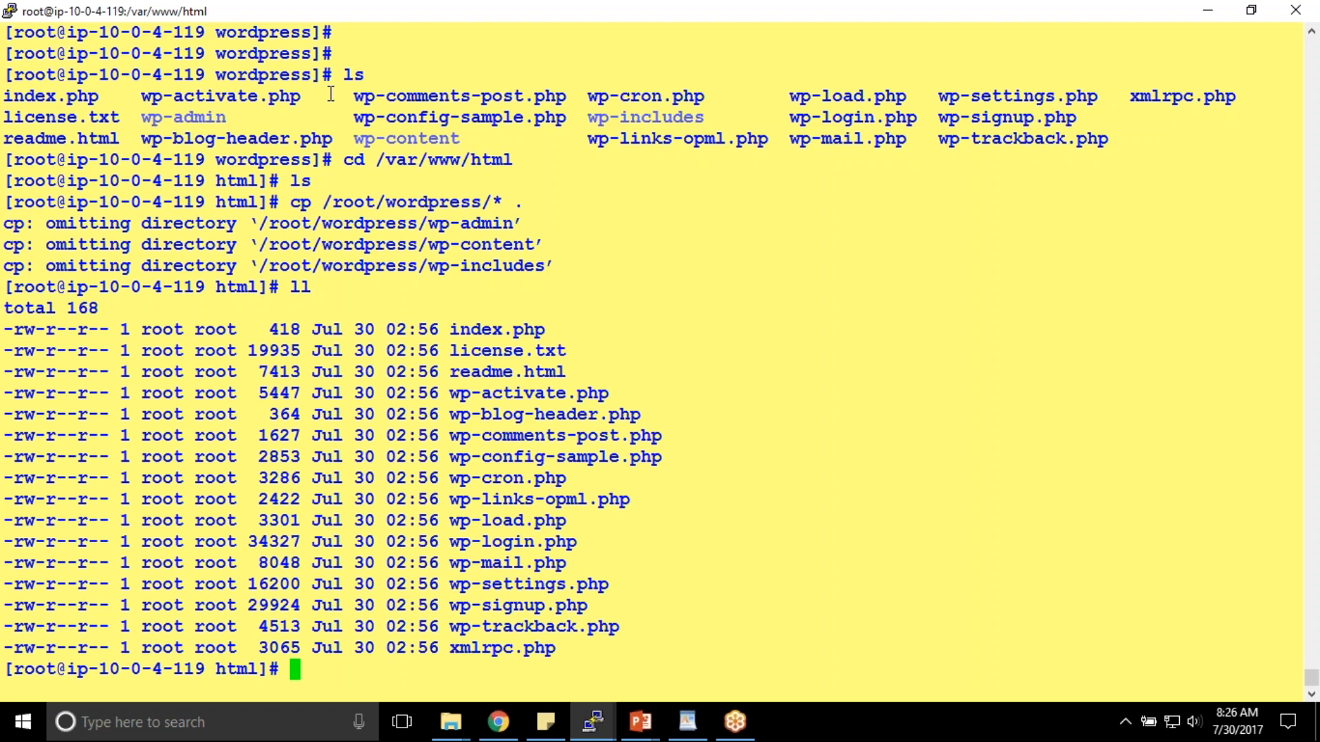
- Delete everything in the web root with rm -rf * and clear the terminal
text(rm -rf)
key(BackSpace)
key(BackSpace)
key(BackSpace)
key(BackSpace)
key(BackSpace)
key(BackSpace)
key(BackSpace)
text(rm -rf *)
key(Return)
text(clear)
key(Return)
key(Return)
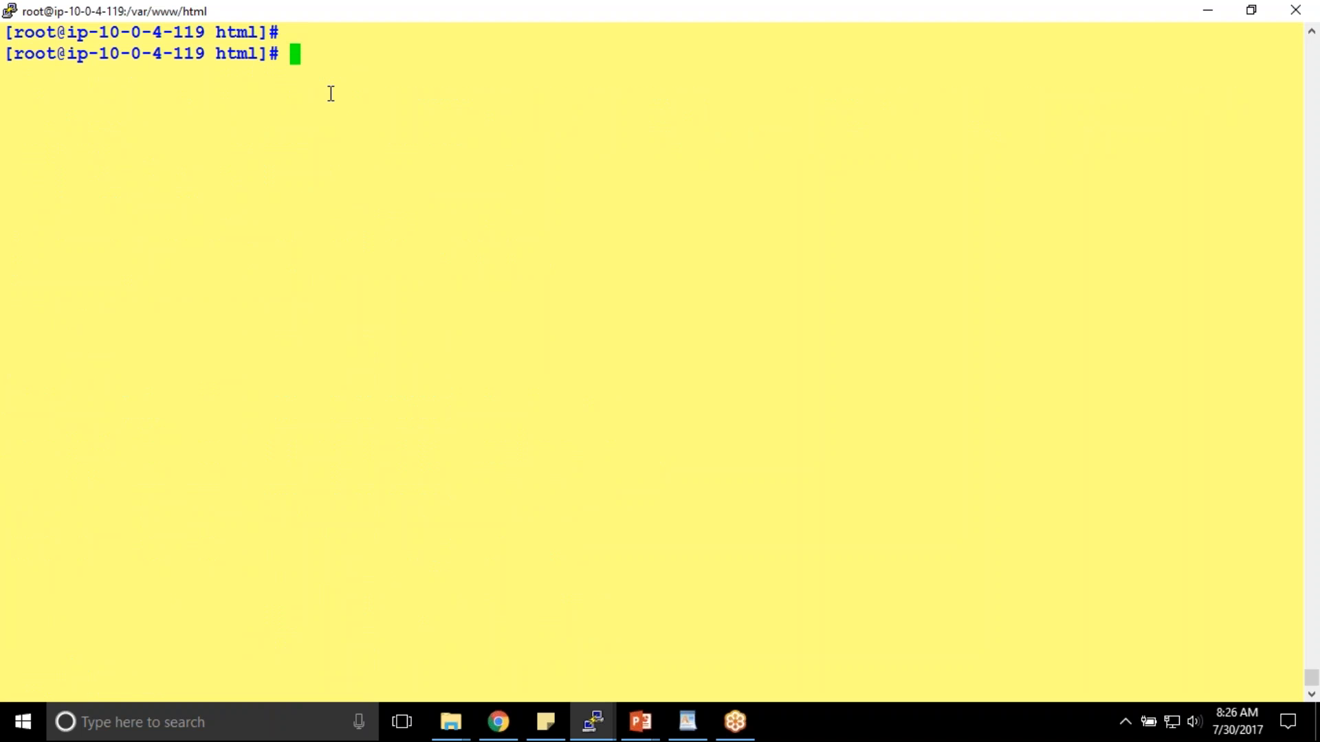
- Move /root/wordpress into /var/www/html and list the directory contents
text(cd)
key(BackSpace)
key(BackSpace)
text(p)
key(BackSpace)
key(BackSpace)
text(d)
key(BackSpace)
key(BackSpace)
key(BackSpace)
text(mv /root/)
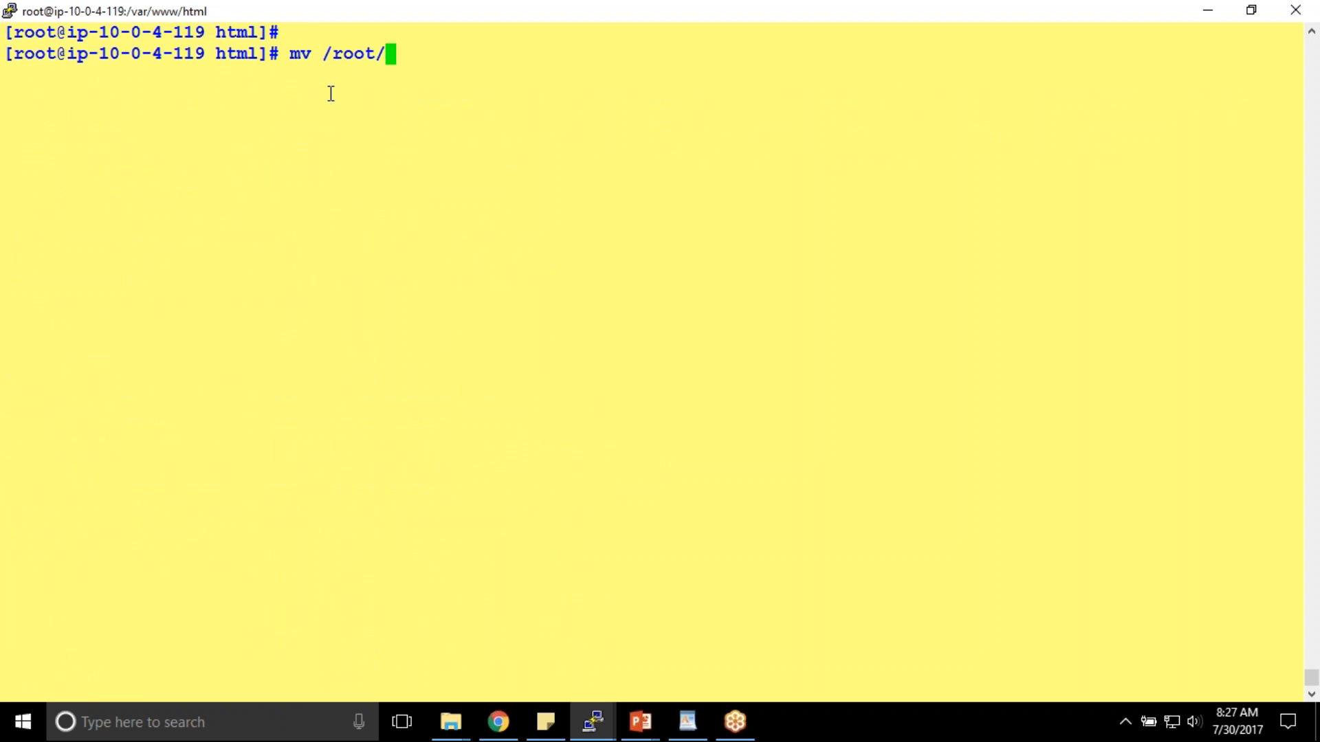
text(w)
key(Tab)
text(/var/www/html)
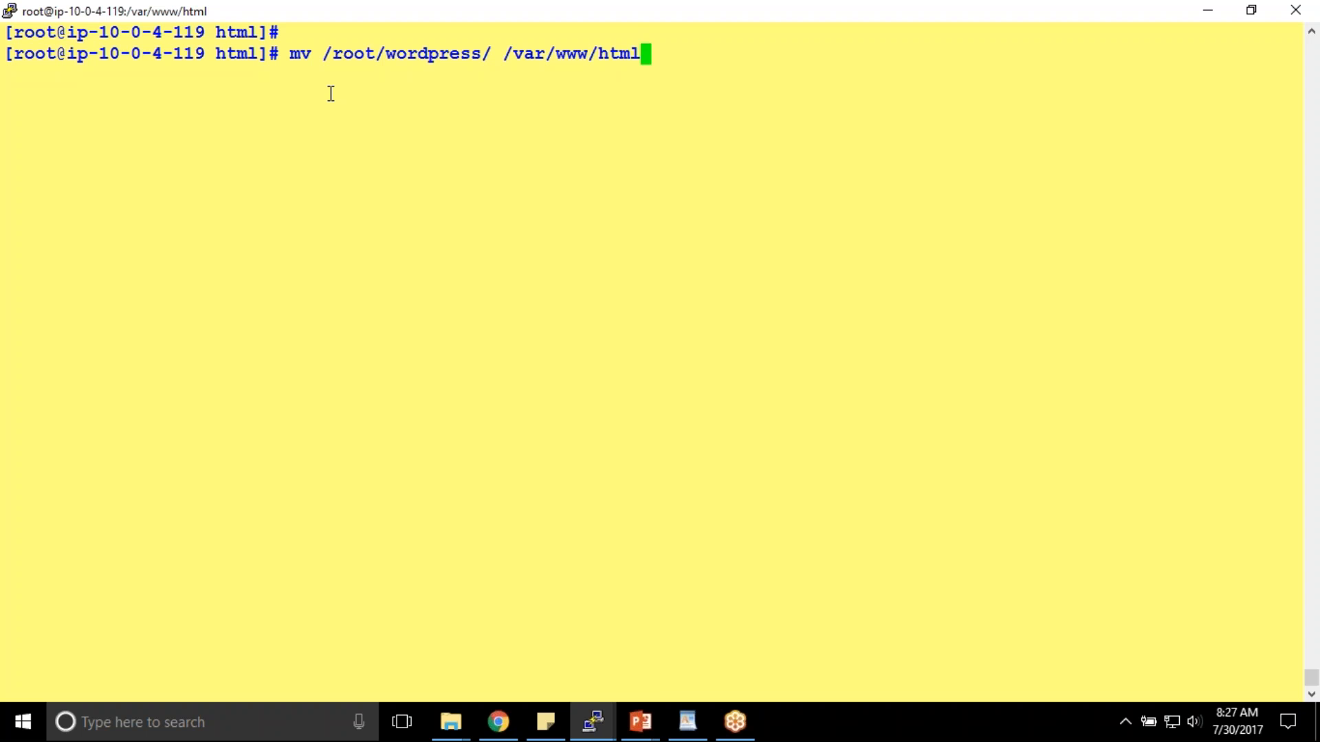
key(Return)
text(ll)
key(Return)
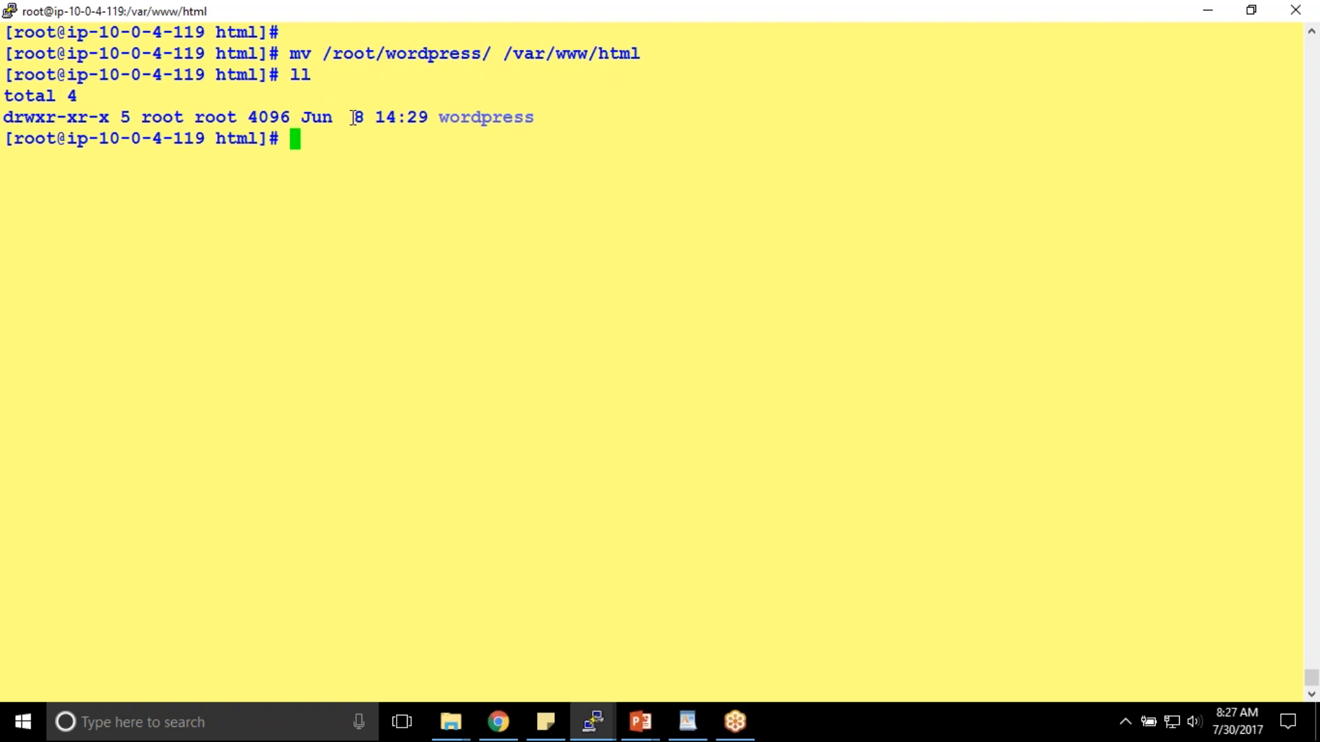
- Enter the wordpress folder and move all its files up one level with mv * ..
double_click(484, 117)
key(ctrl+c)
text(cd)
right_click(599, 138)
key(Return)
text(ls)
key(Return)
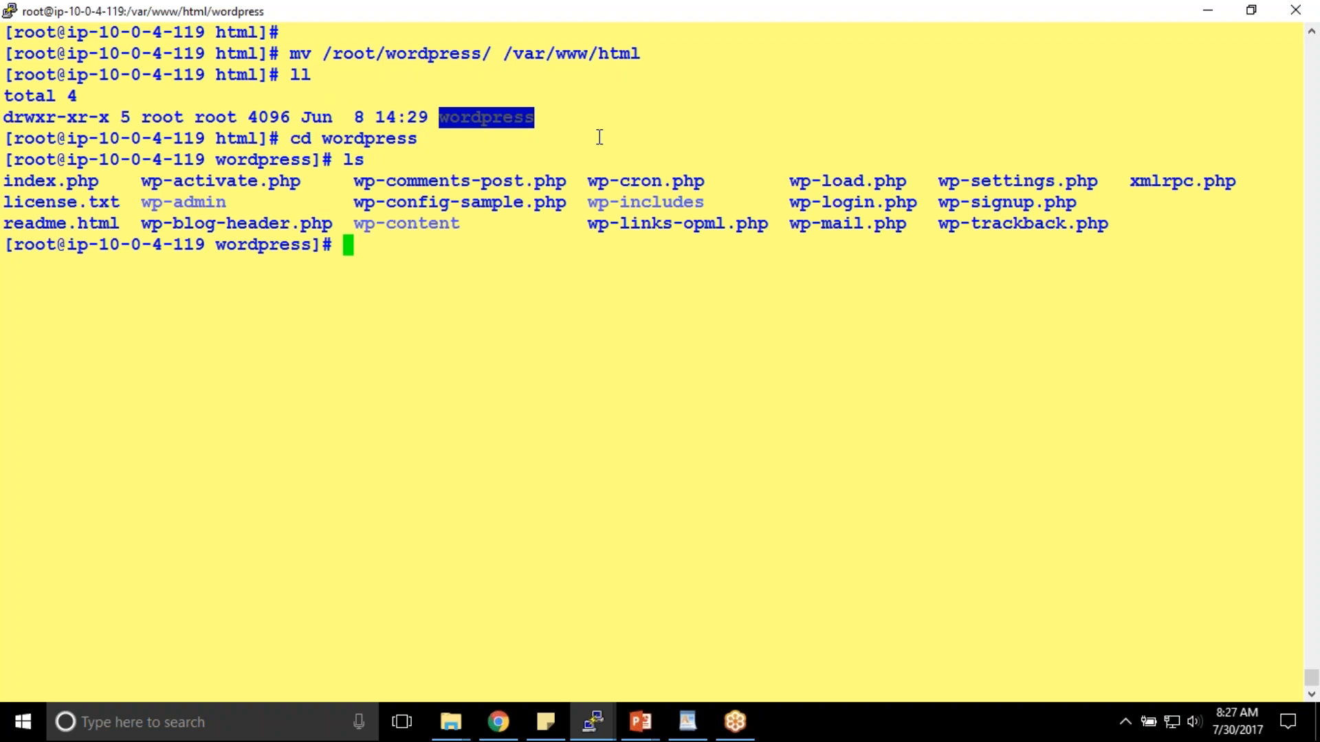
text(mv*)
text(..)
key(Return)
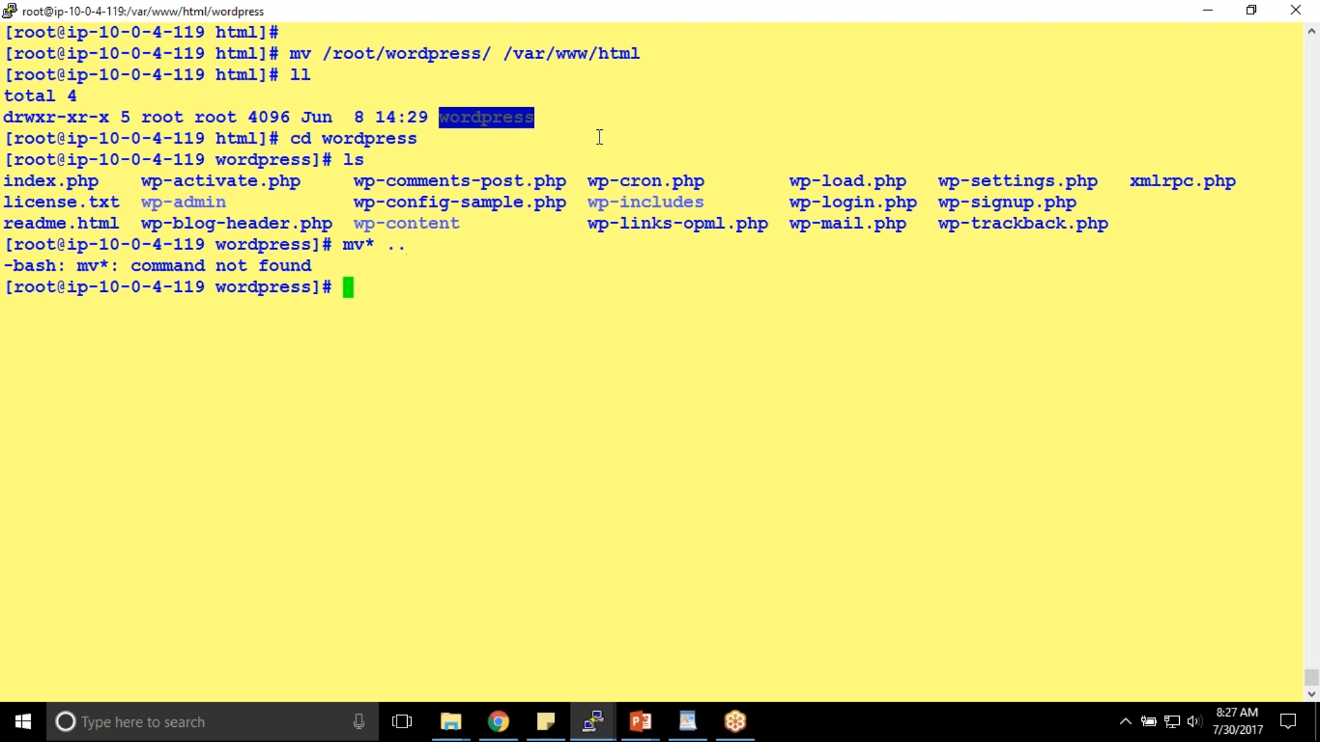
text(mv * ..)
key(Return)
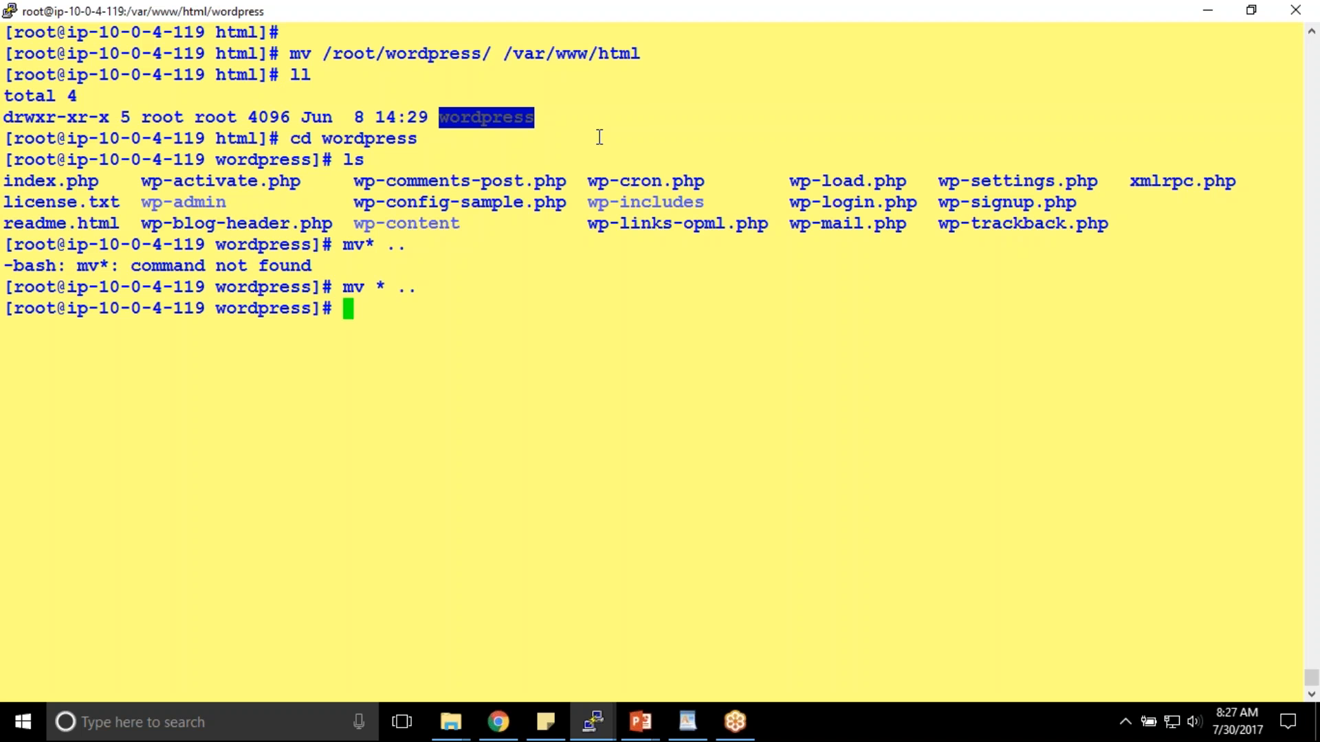
- Go back up one level and confirm with pwd that the shell is in /var/www/html
text(cd ..)
key(Return)
text(va)
key(BackSpace)
key(BackSpace)
text(pwd)
key(Return)
double_click(62, 353)
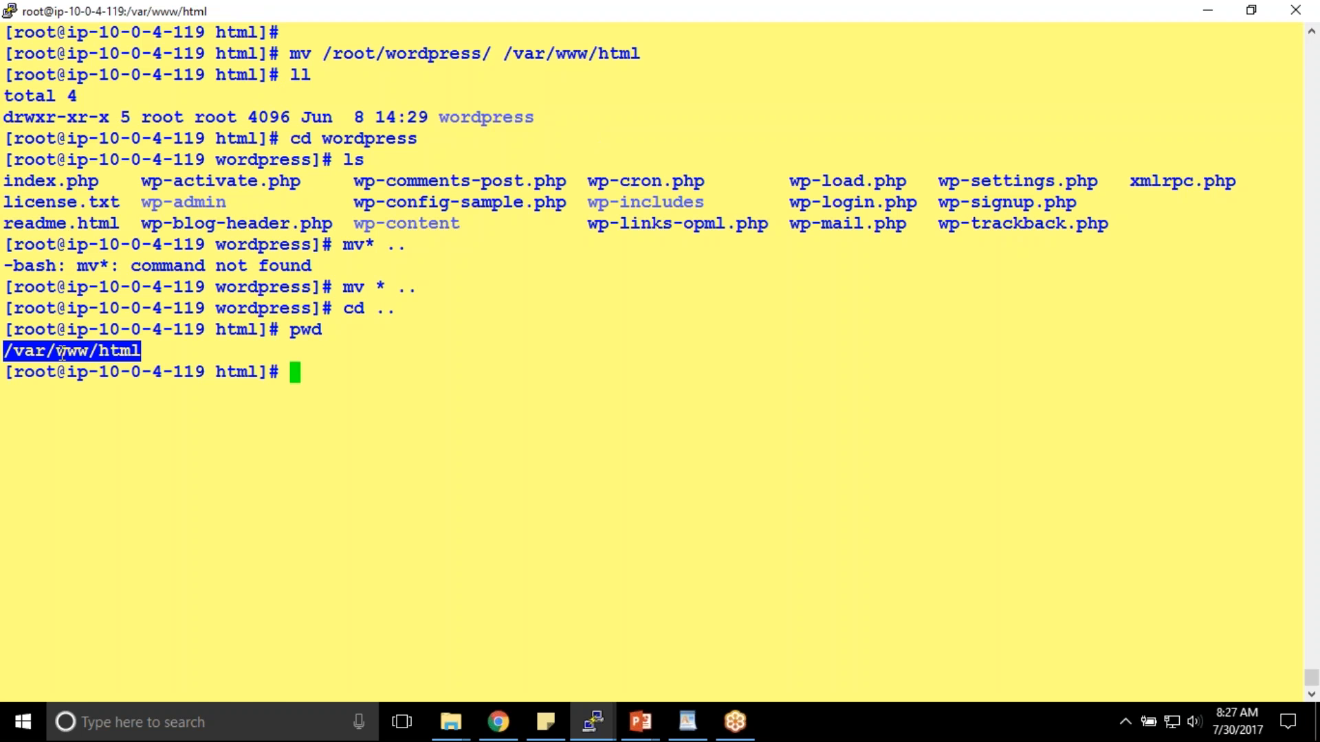
- List /var/www/html to check that index.php and the other WordPress files are there
text(ll)
key(Return)
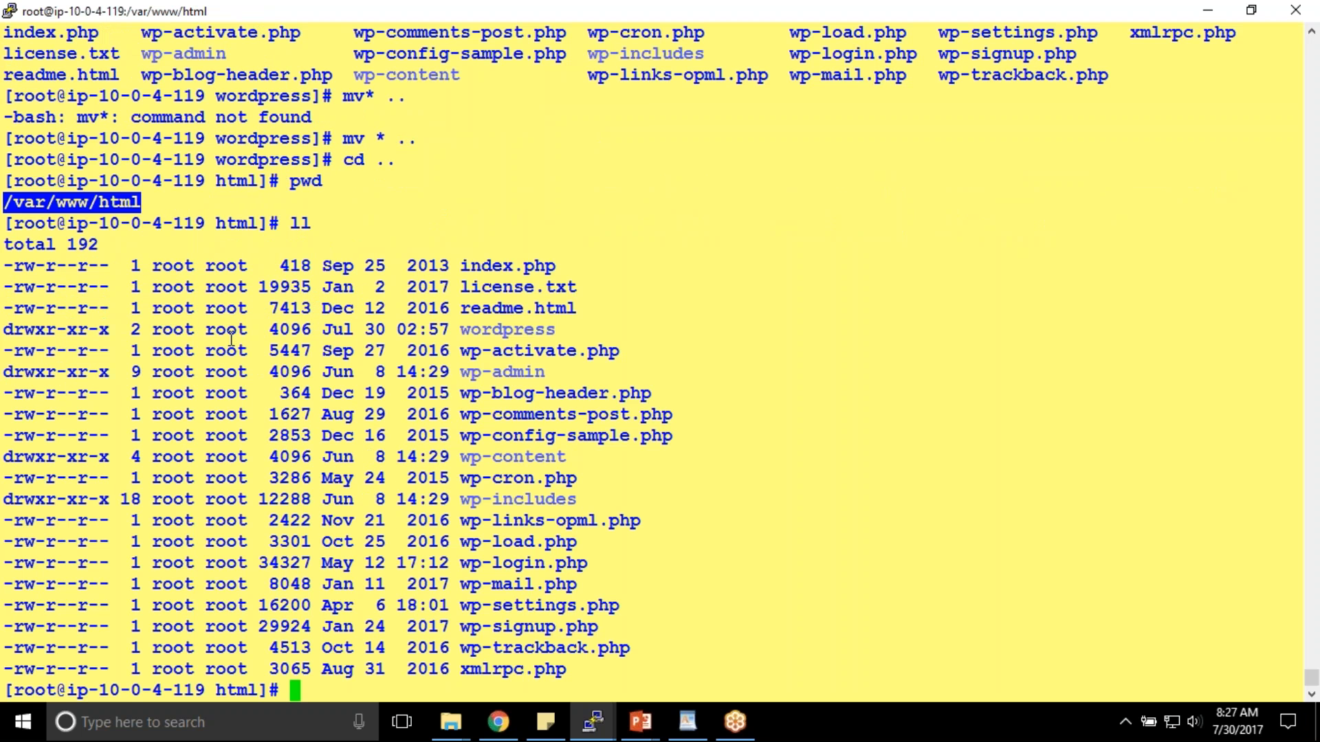
click(471, 267)
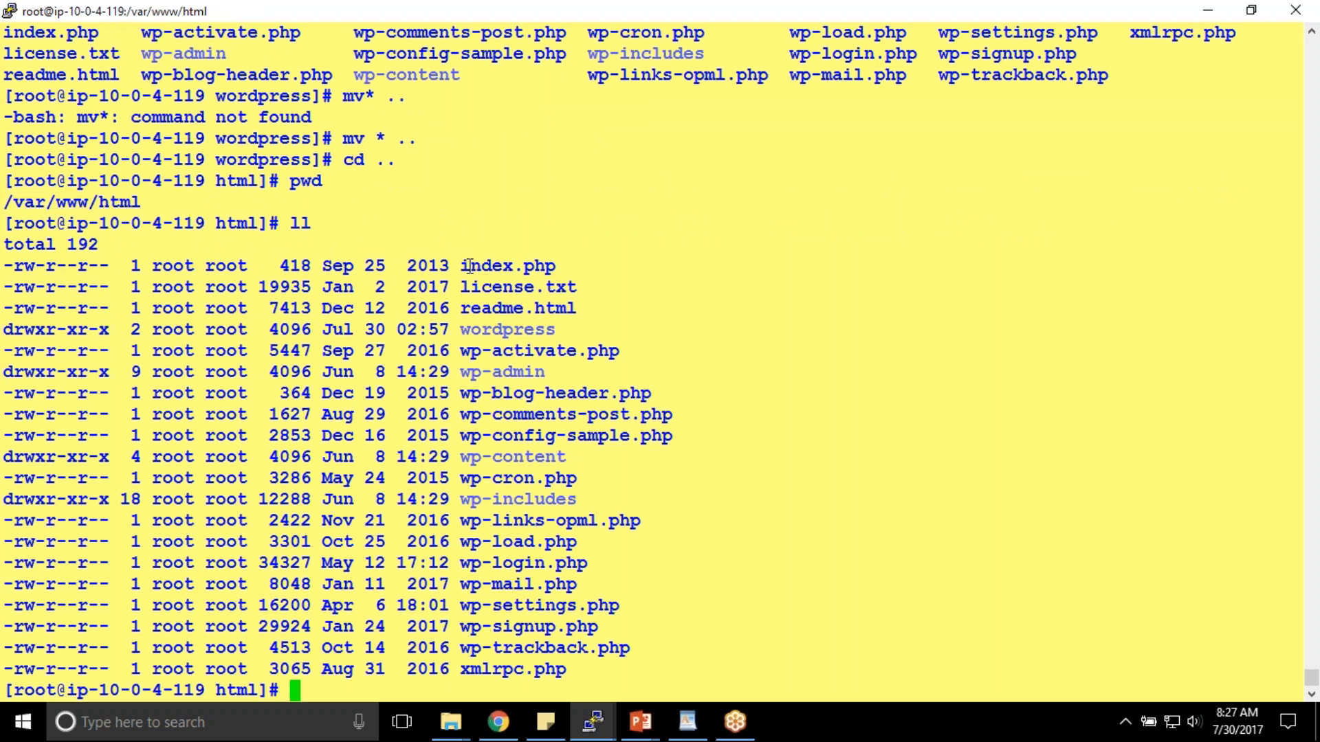
double_click(126, 202)
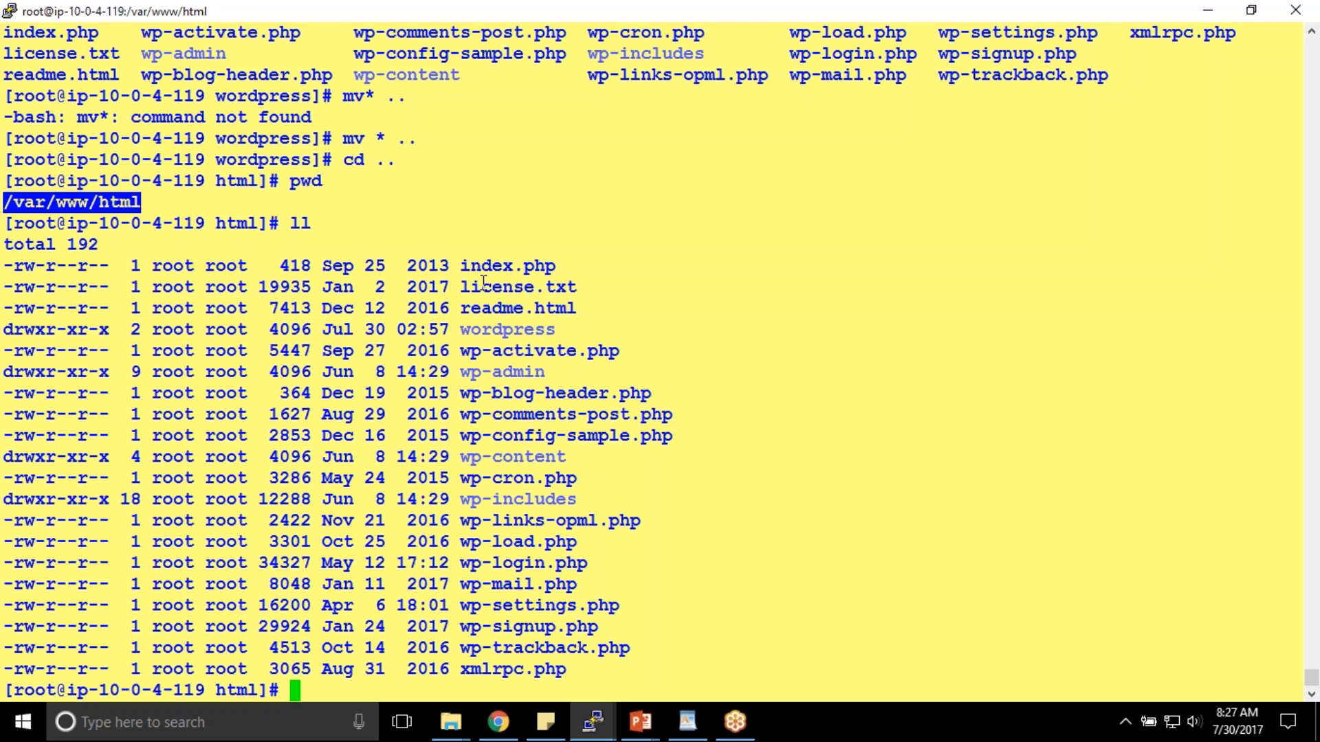
double_click(551, 266)
double_click(551, 268)
click(566, 345)
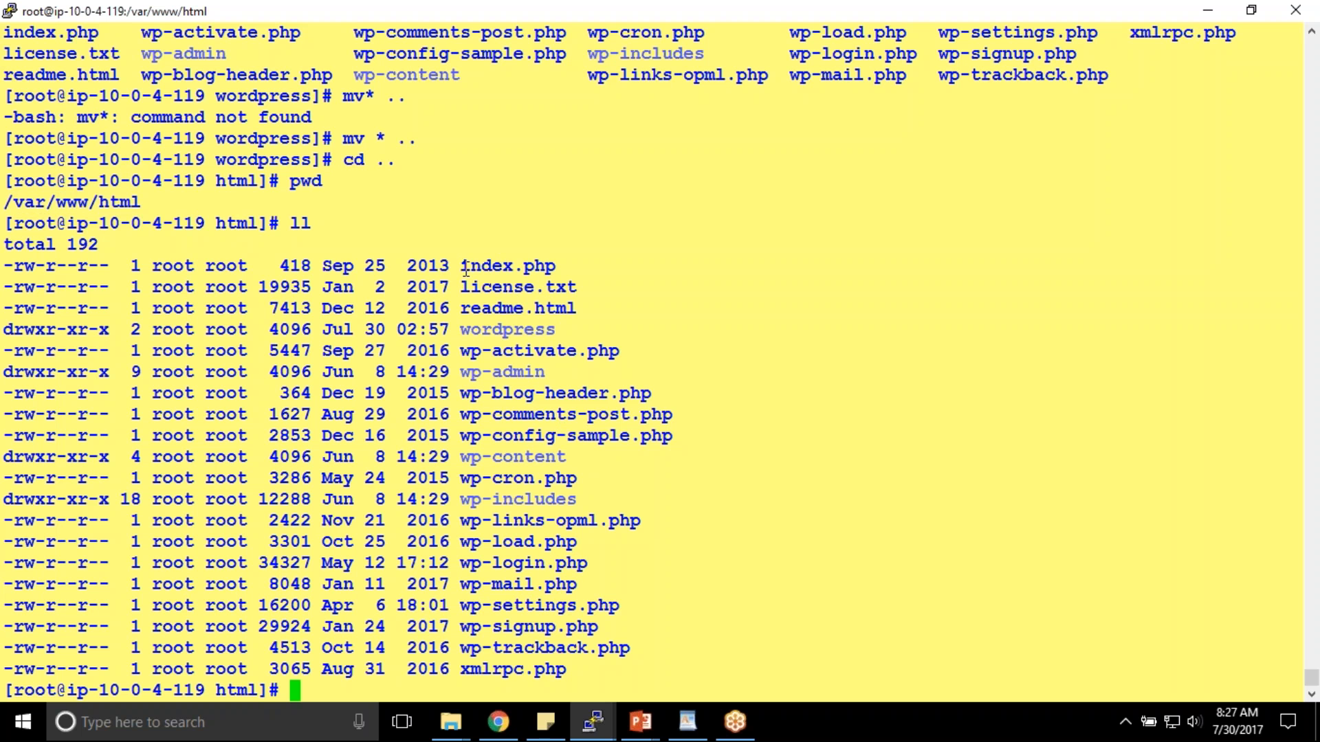
- Delete the leftover wordpress folder with rm -rf wordpress
double_click(516, 331)
key(ctrl+c)
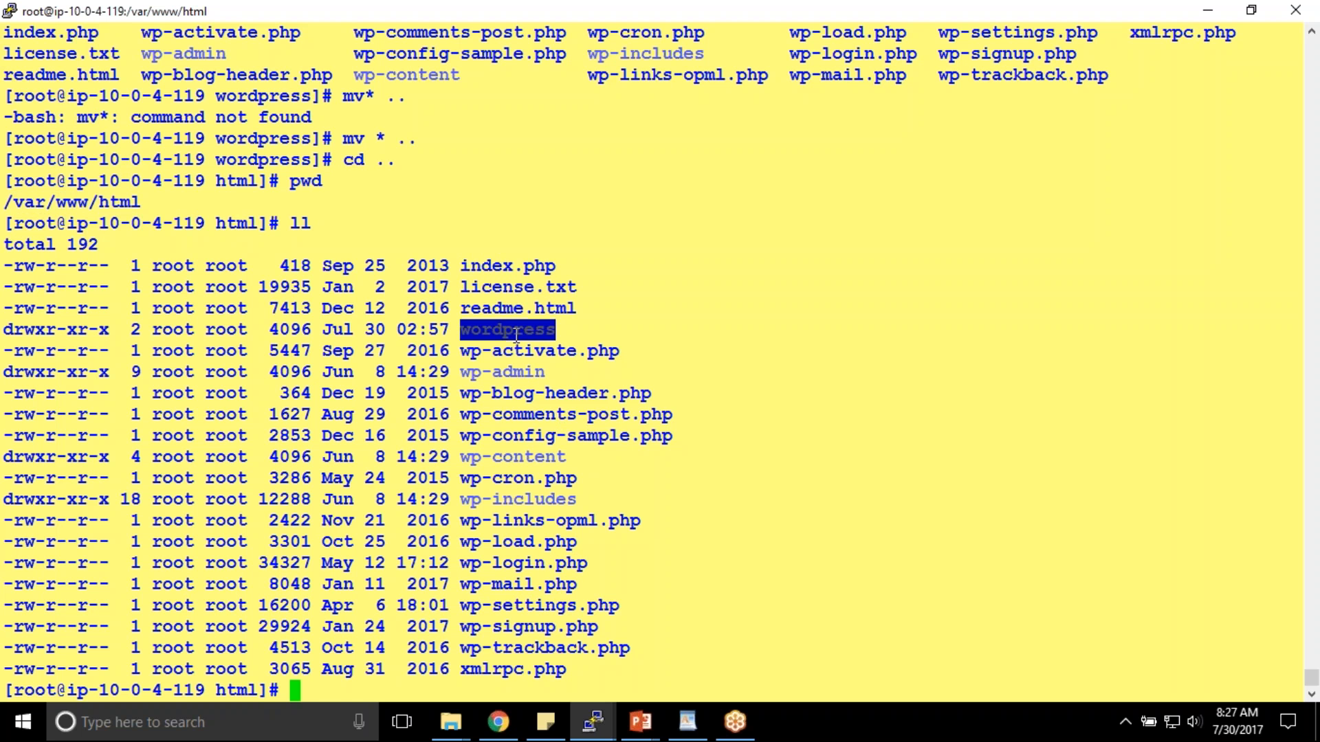
text(rm -rf)
right_click(605, 270)
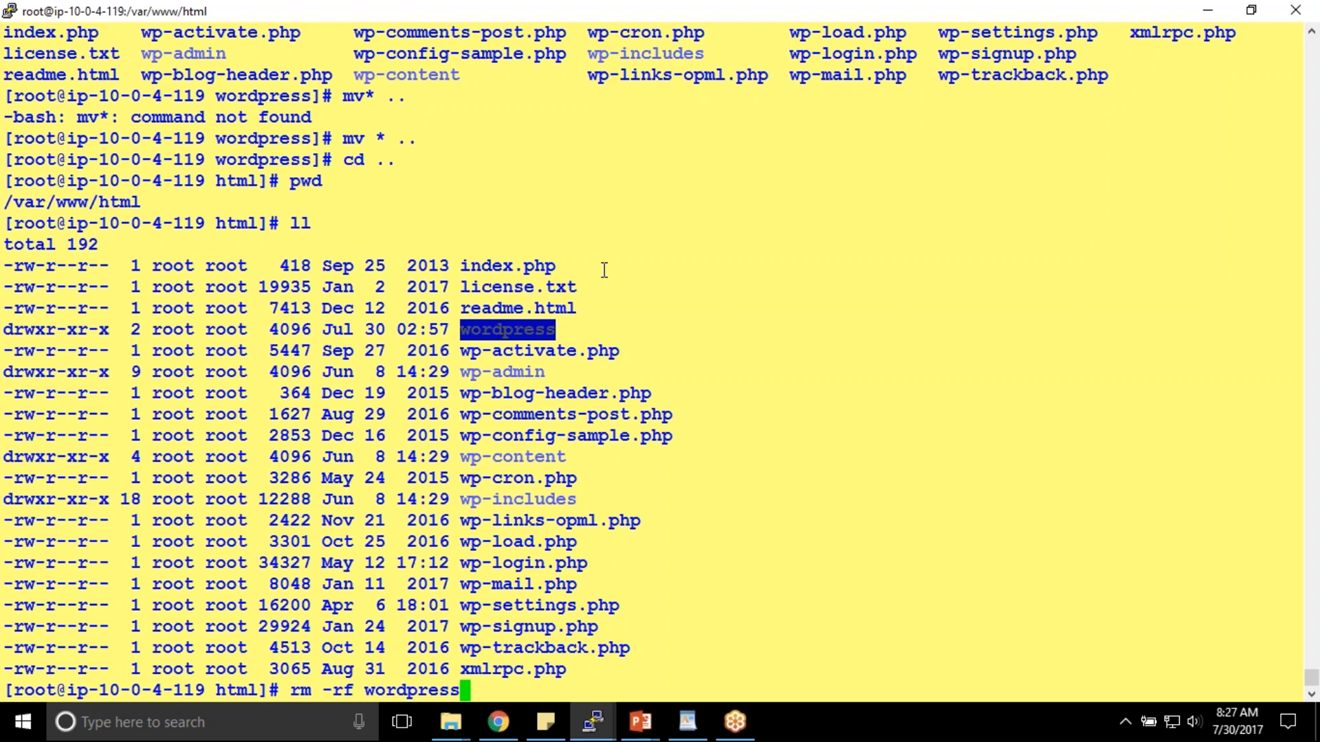
key(Return)
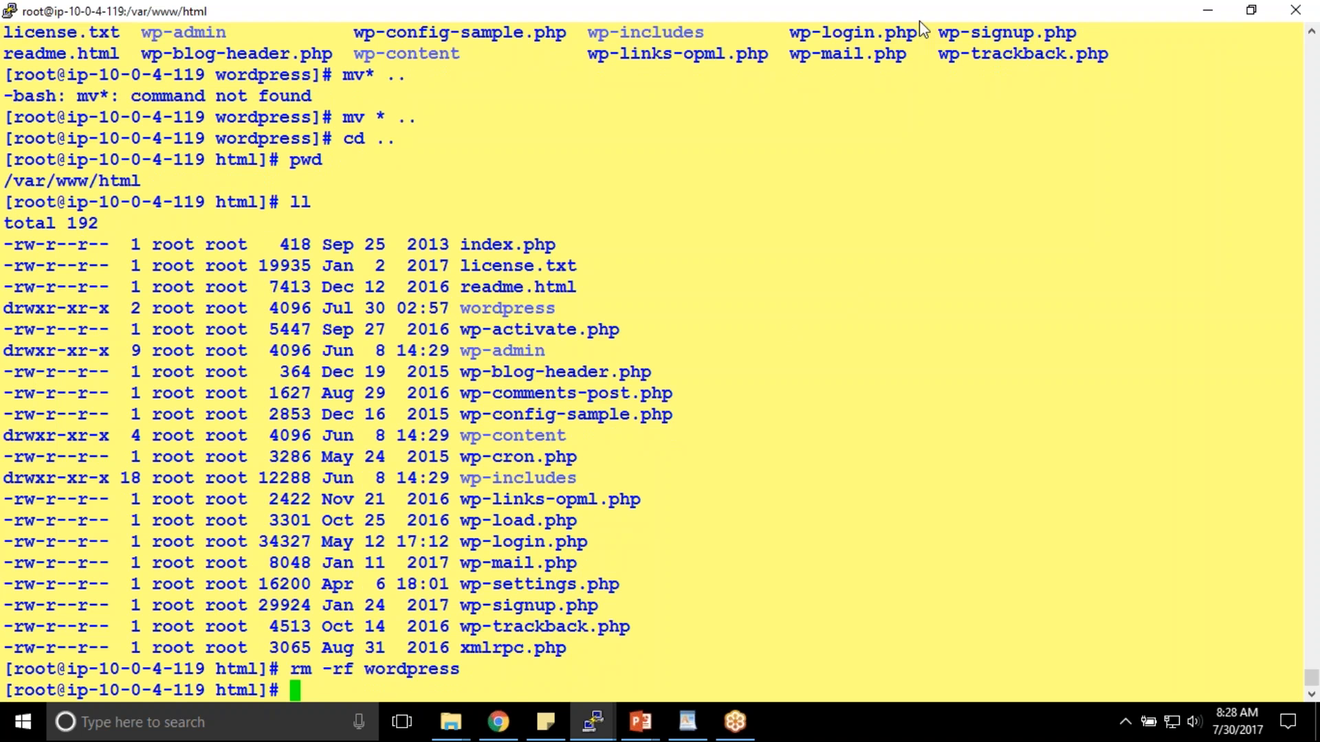
- Copy WebServer01's Elastic IP 54.229.155.193 from the EC2 instances list
click(499, 721)
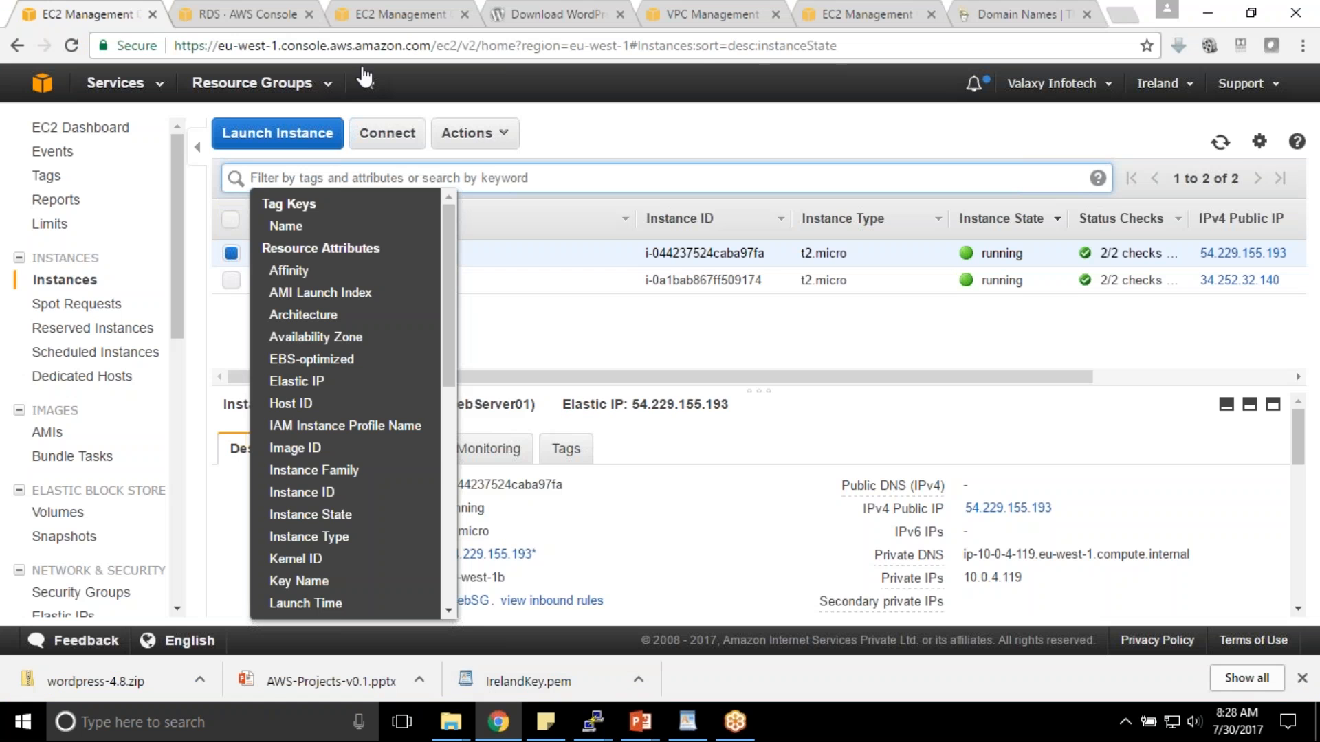
click(371, 12)
click(523, 12)
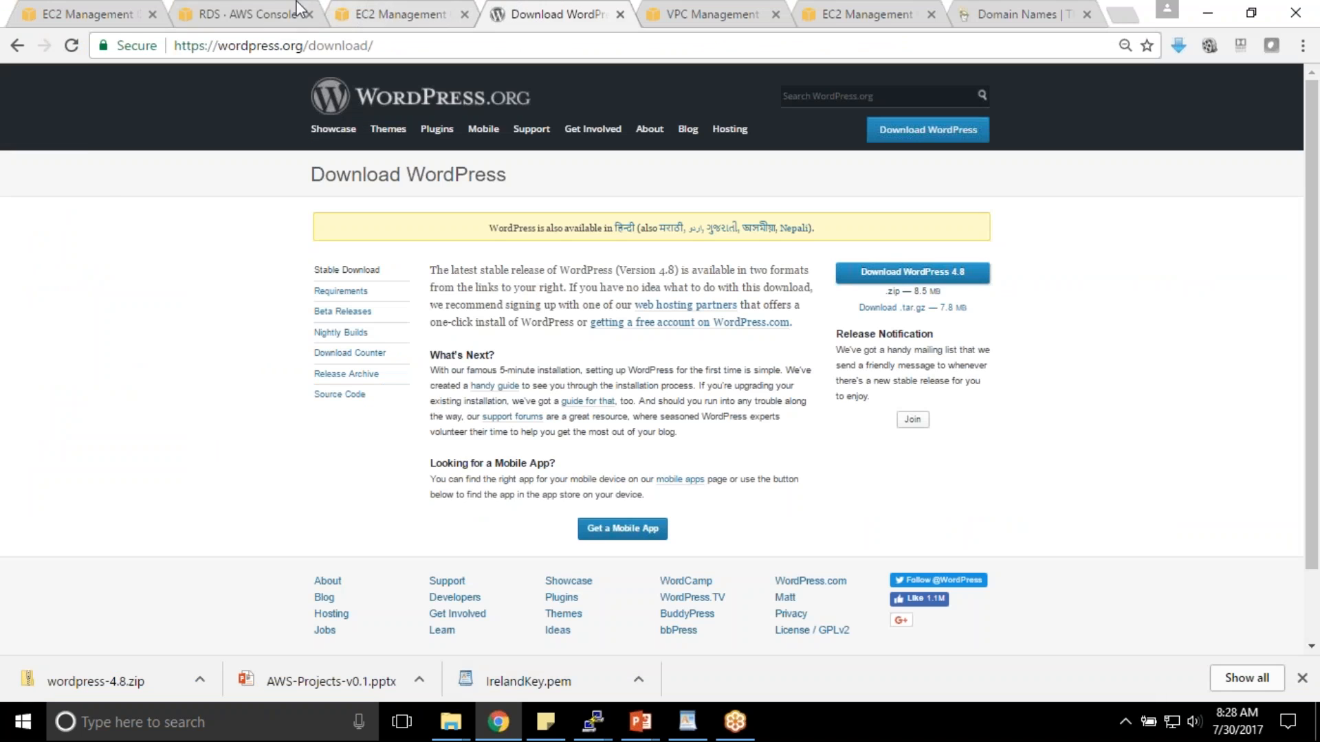
click(107, 12)
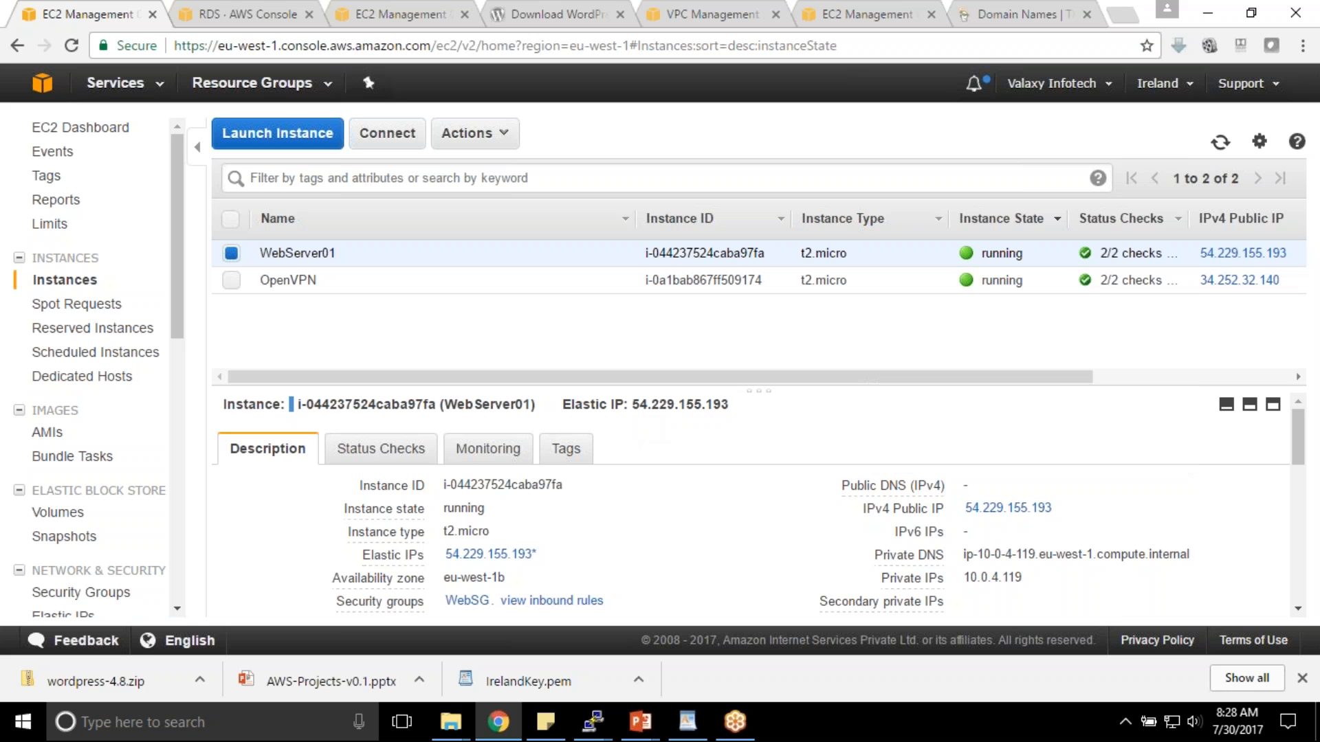
drag(633, 404, 749, 399)
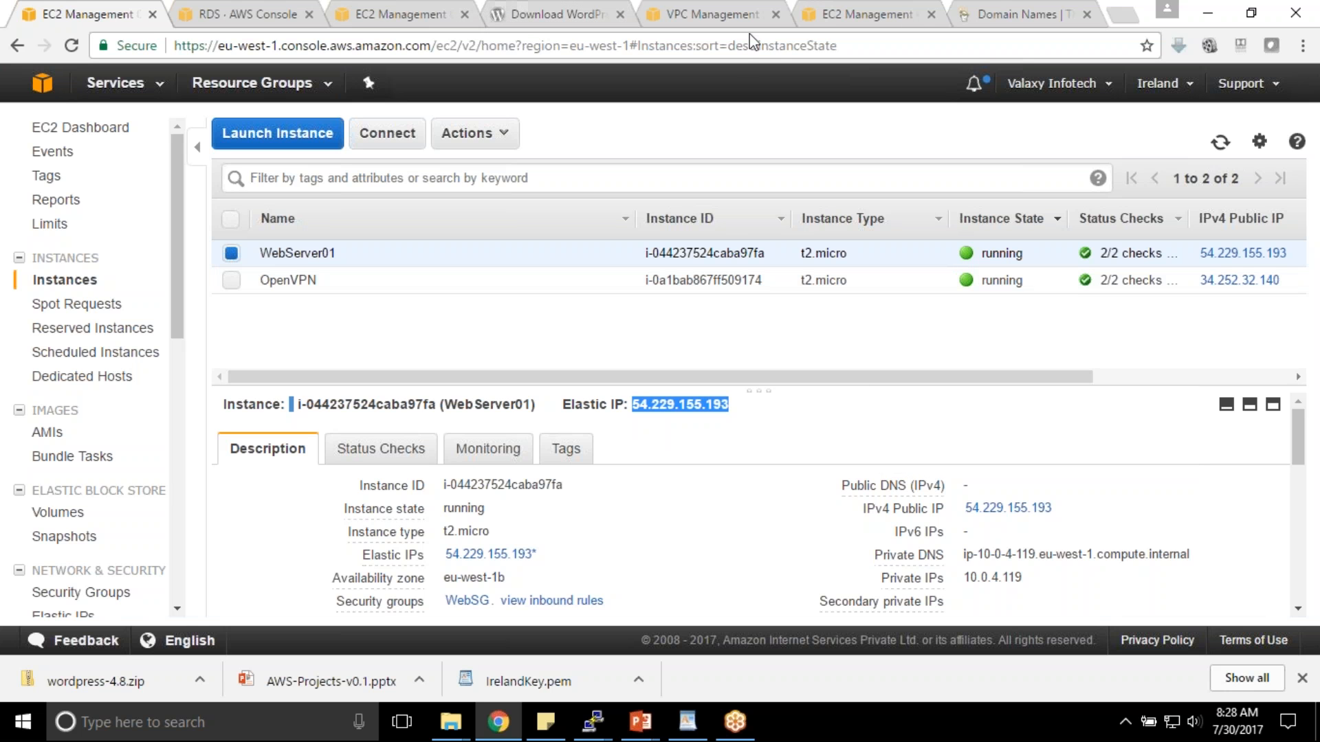
key(alt+Tab)
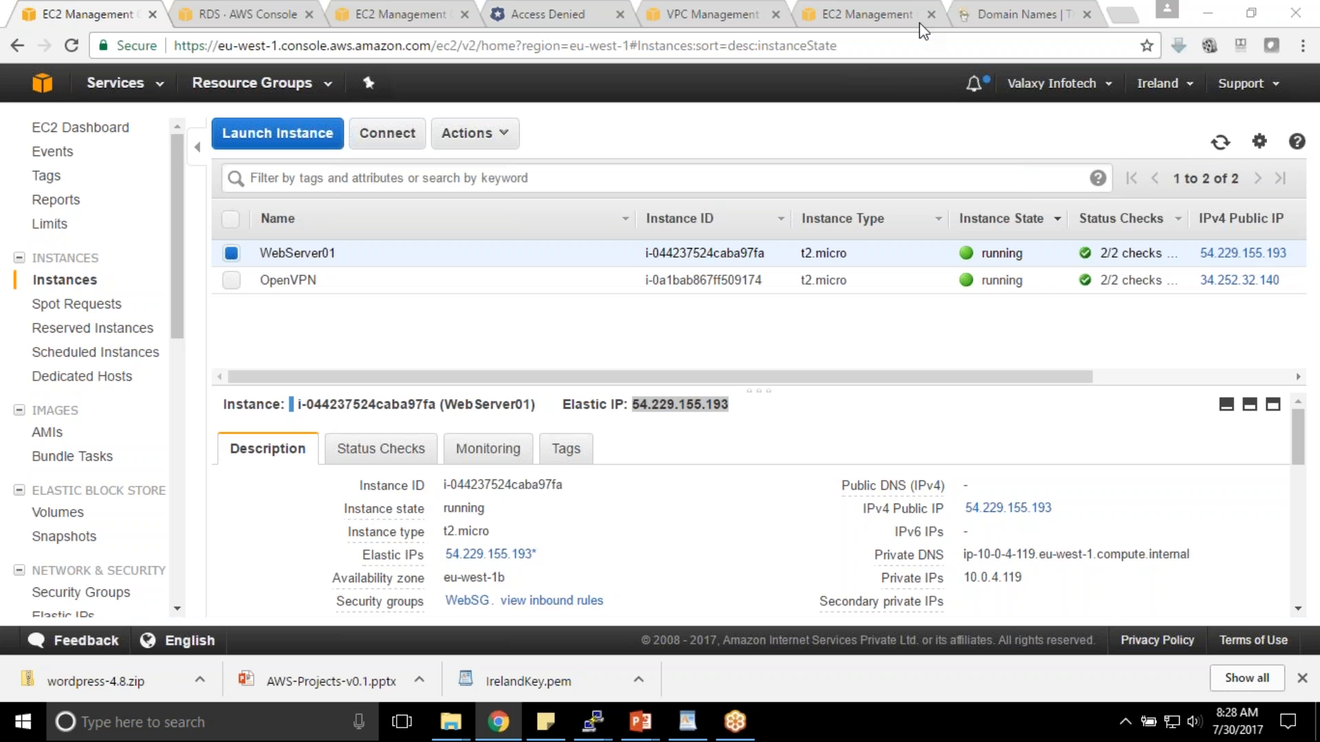
- Close the Access Denied browser tab and return to the WebServer01 PuTTY terminal
click(1167, 25)
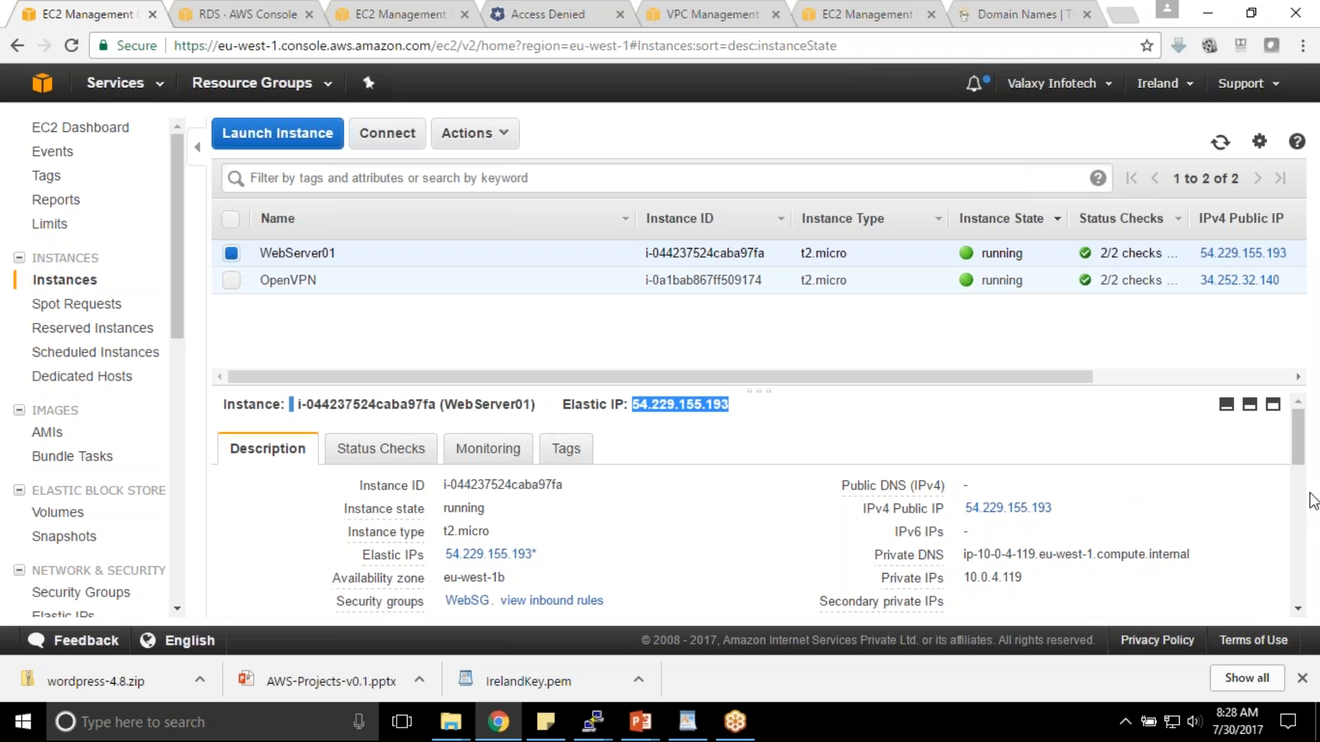
click(620, 14)
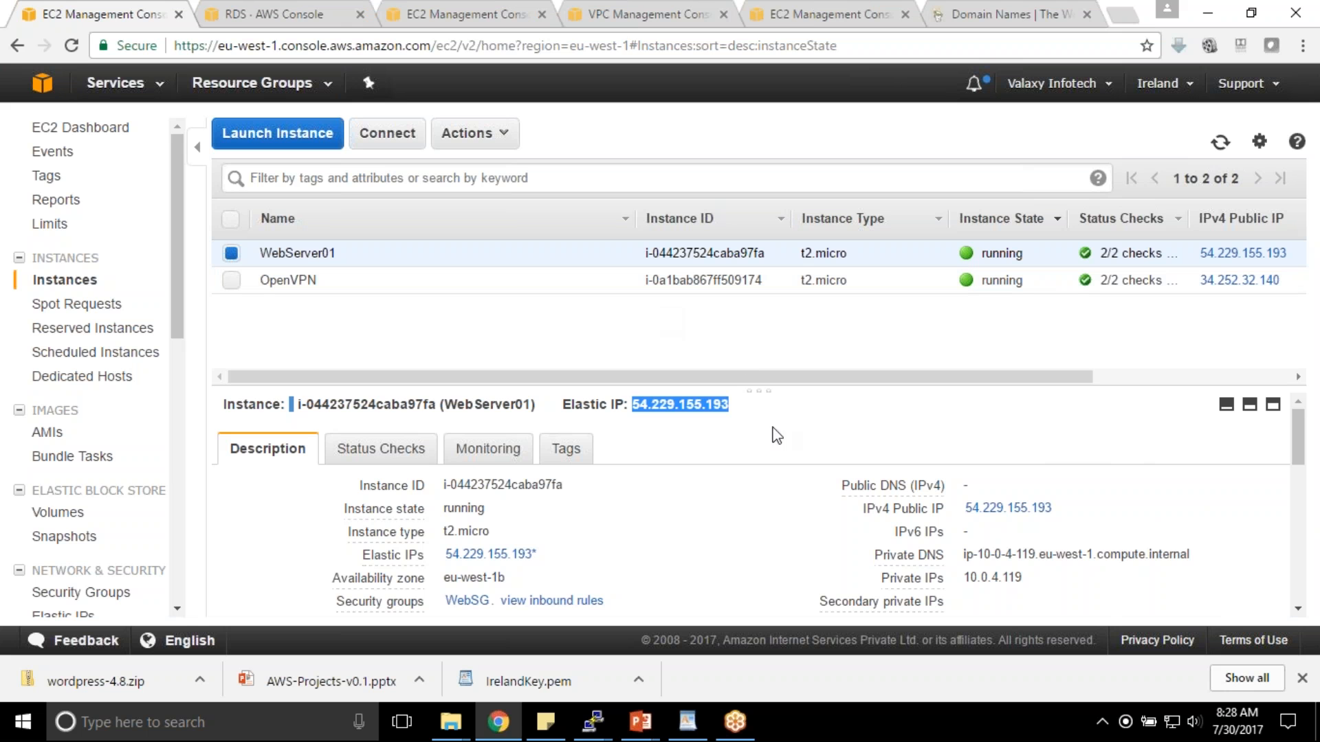
click(1143, 516)
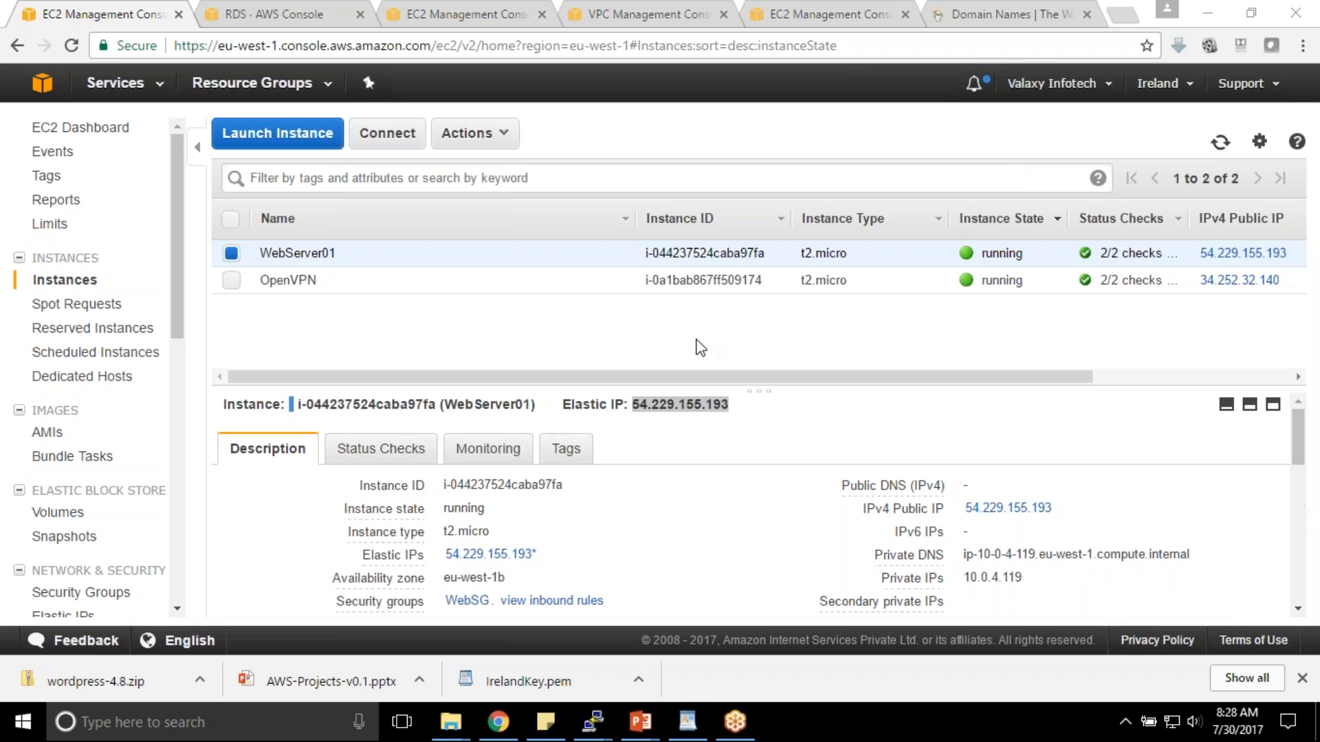
mouse_move(592, 721)
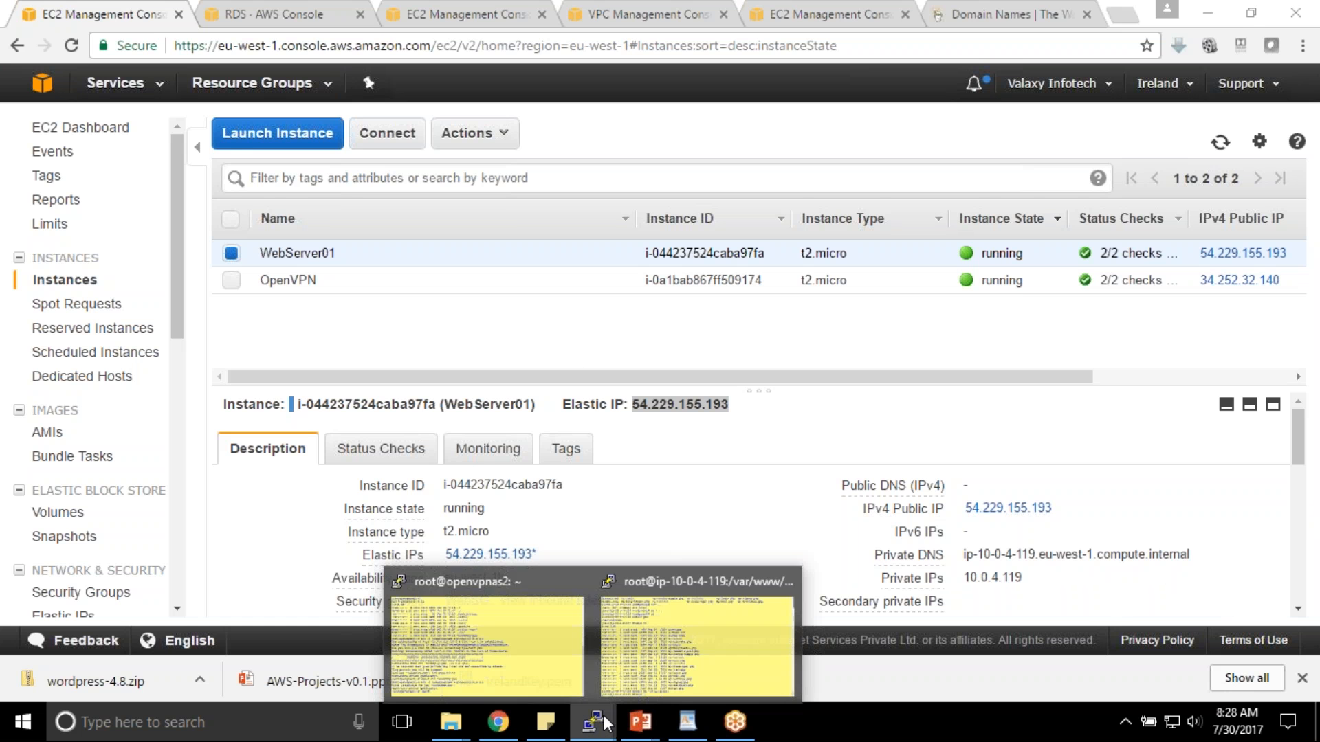
click(691, 646)
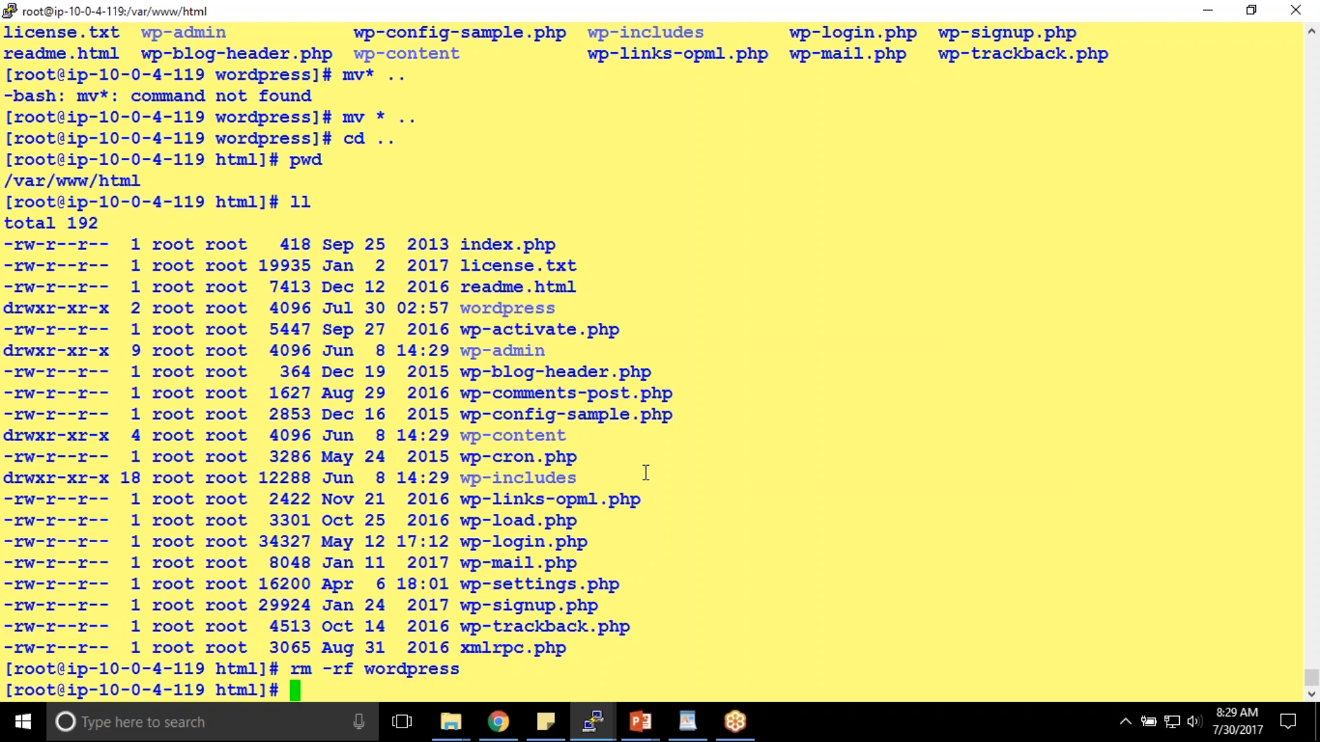
- Restart the Apache web server with service httpd restart
text(service httpd restar)
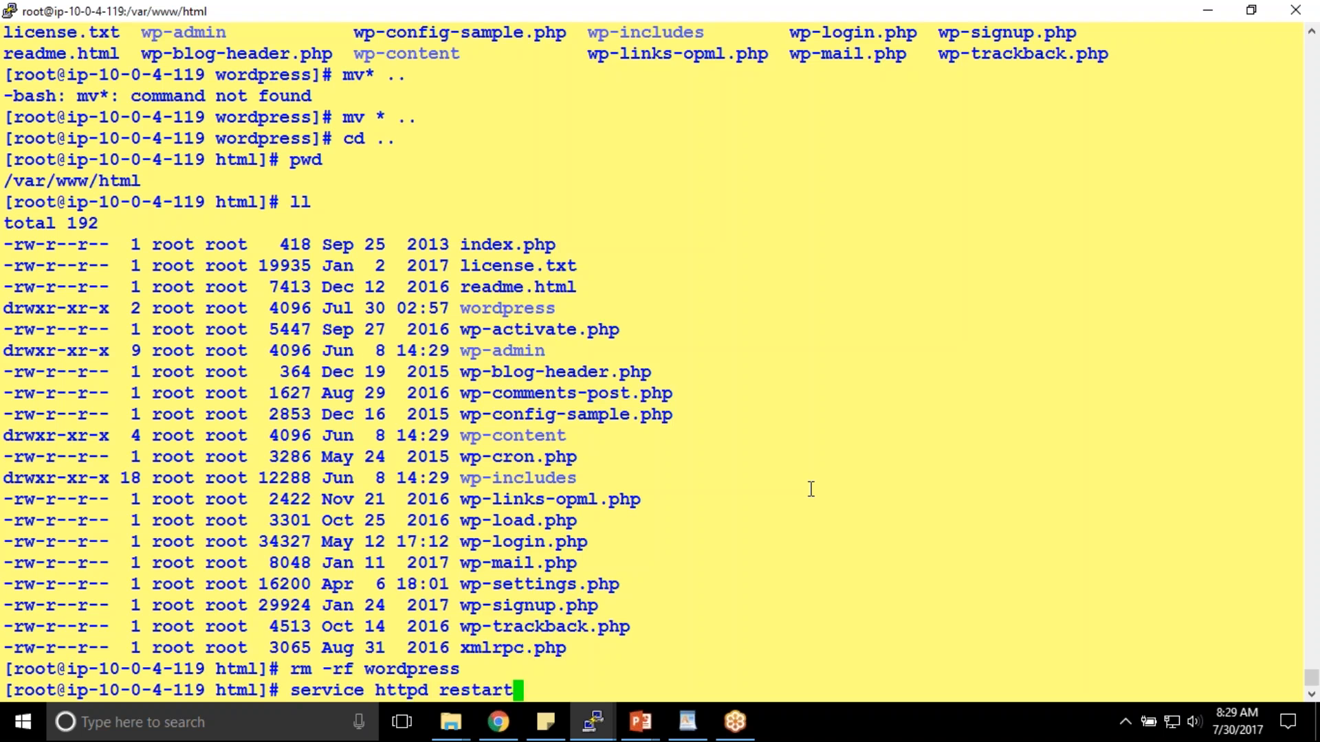
text(t)
key(Return)
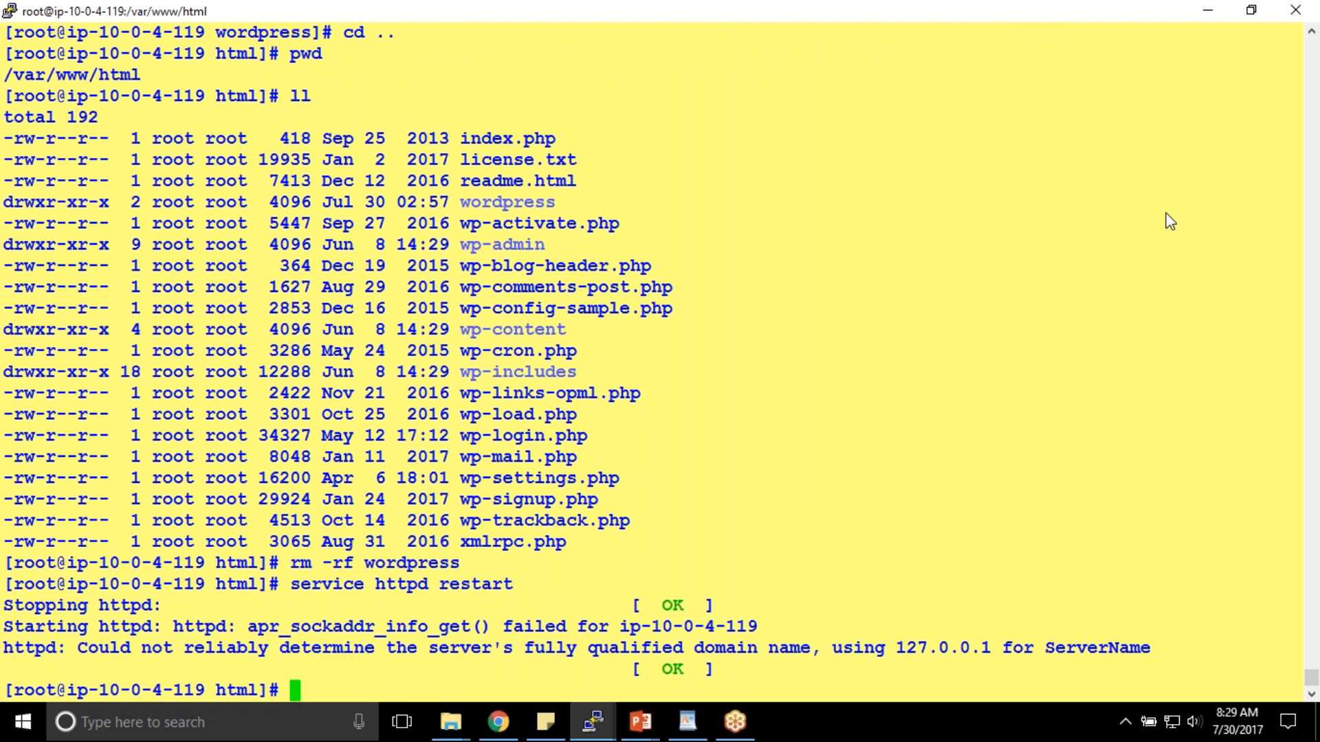
click(1125, 226)
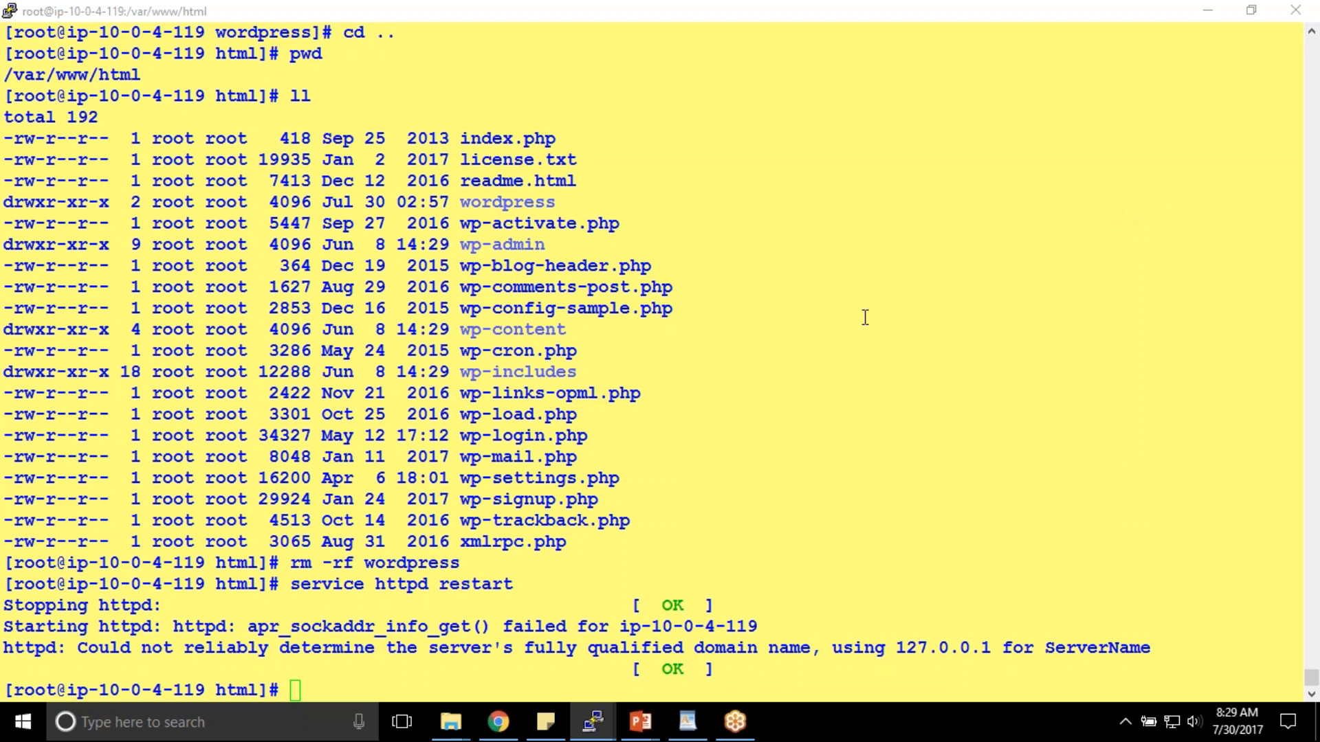
click(689, 383)
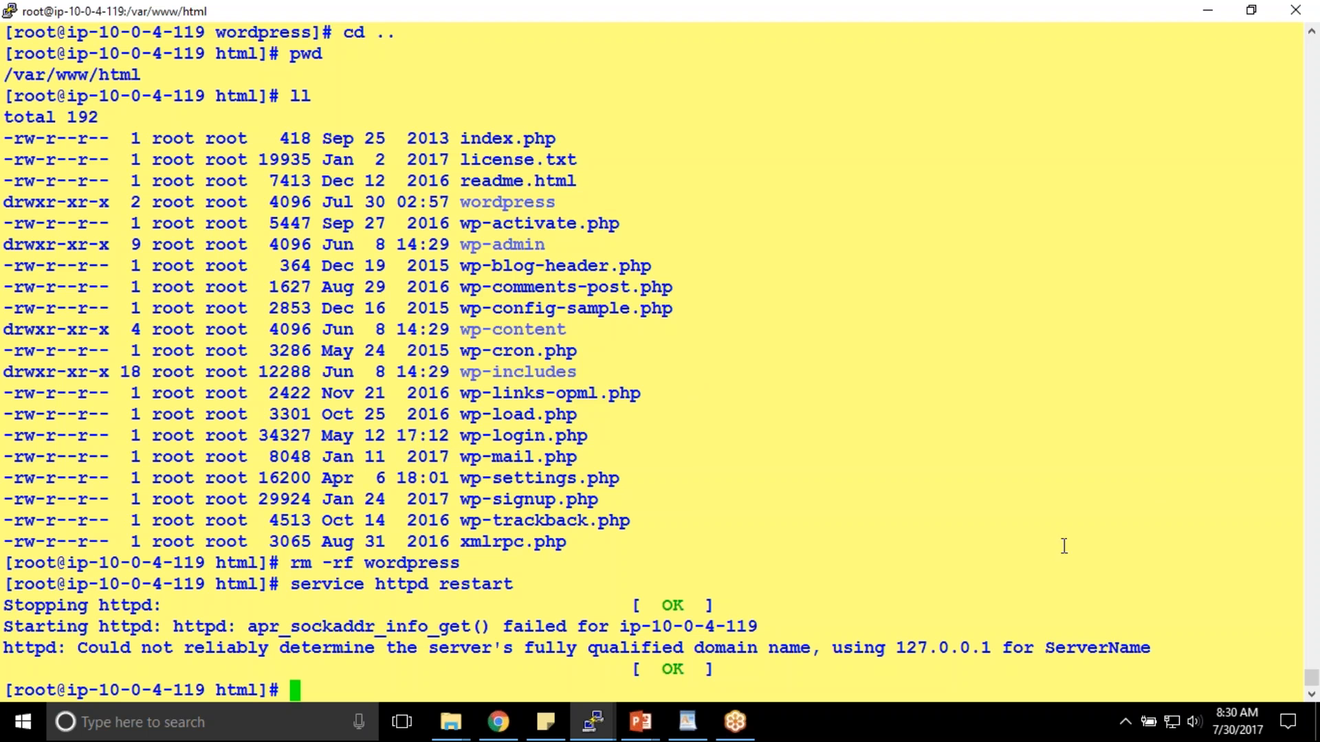
click(1127, 488)
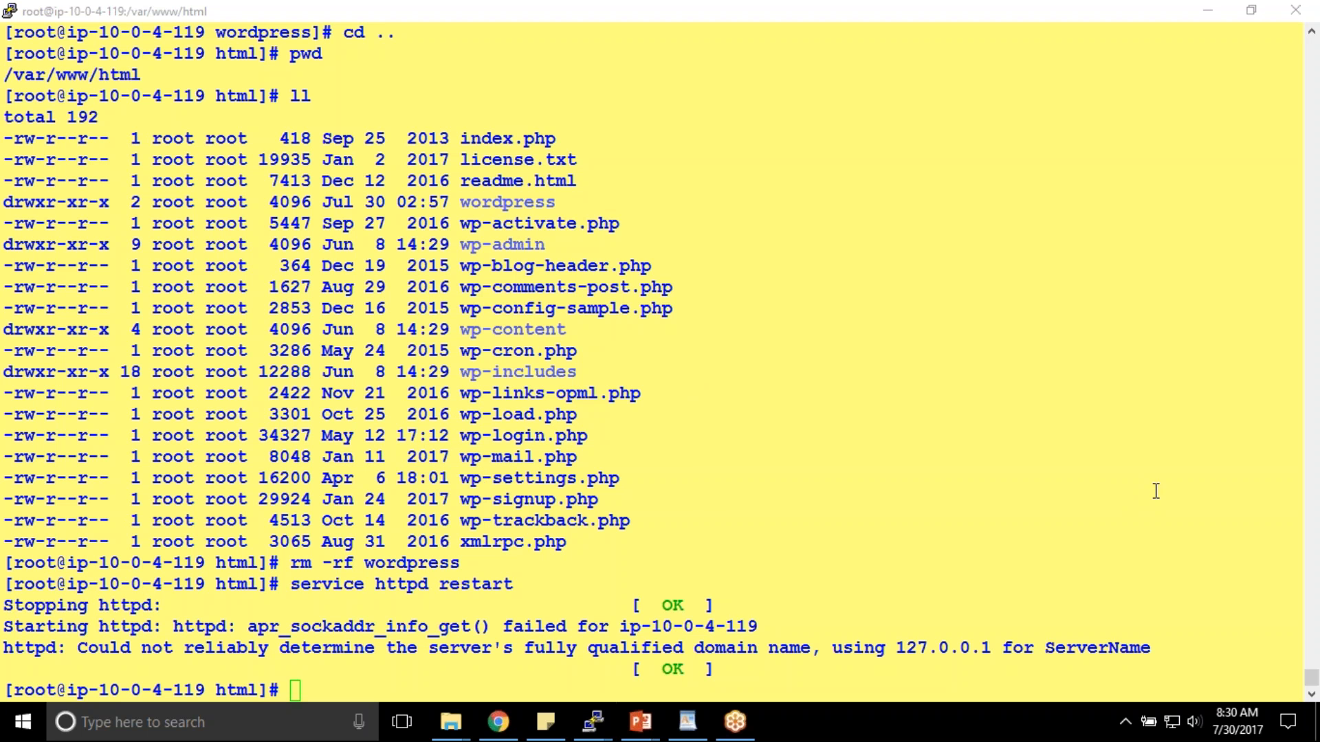
click(666, 378)
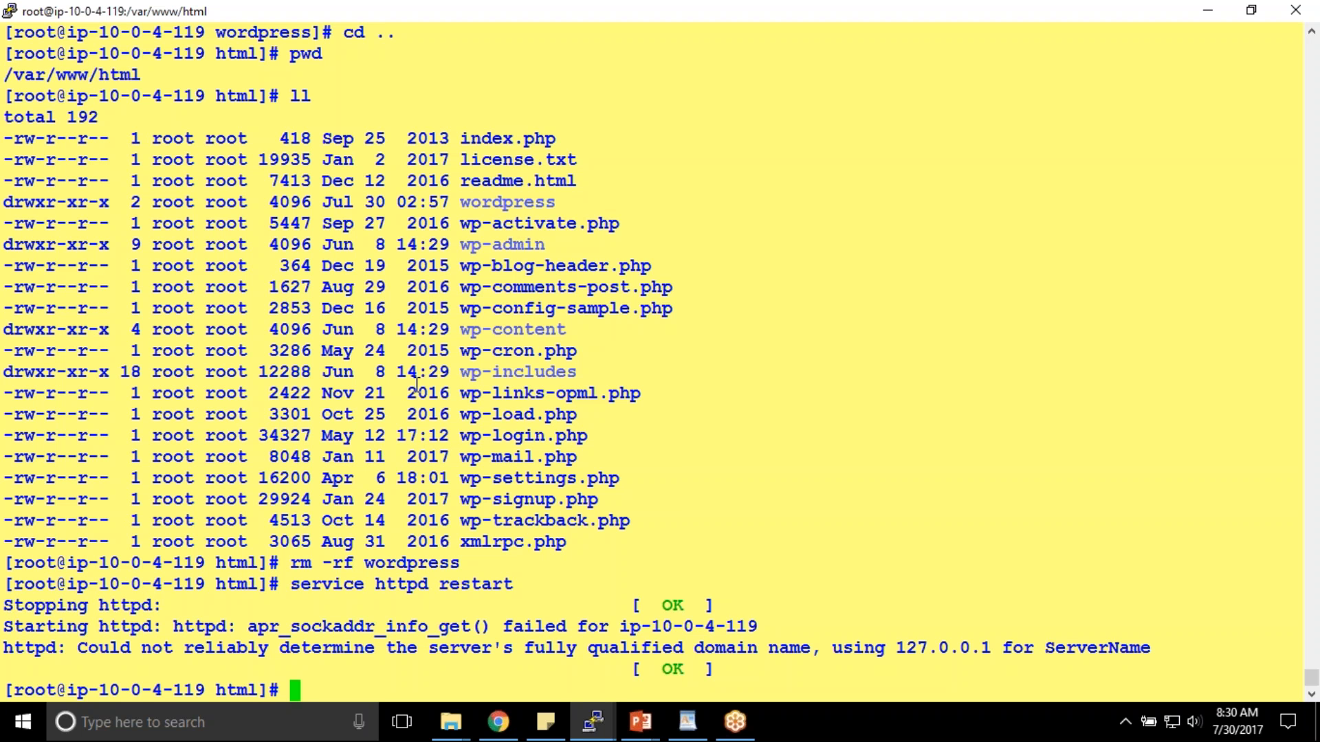
- Enter cd /etc/httpd/conf at the prompt, correcting the mistyped v
text(cd /v)
key(BackSpace)
text(etc/httpd/conf)
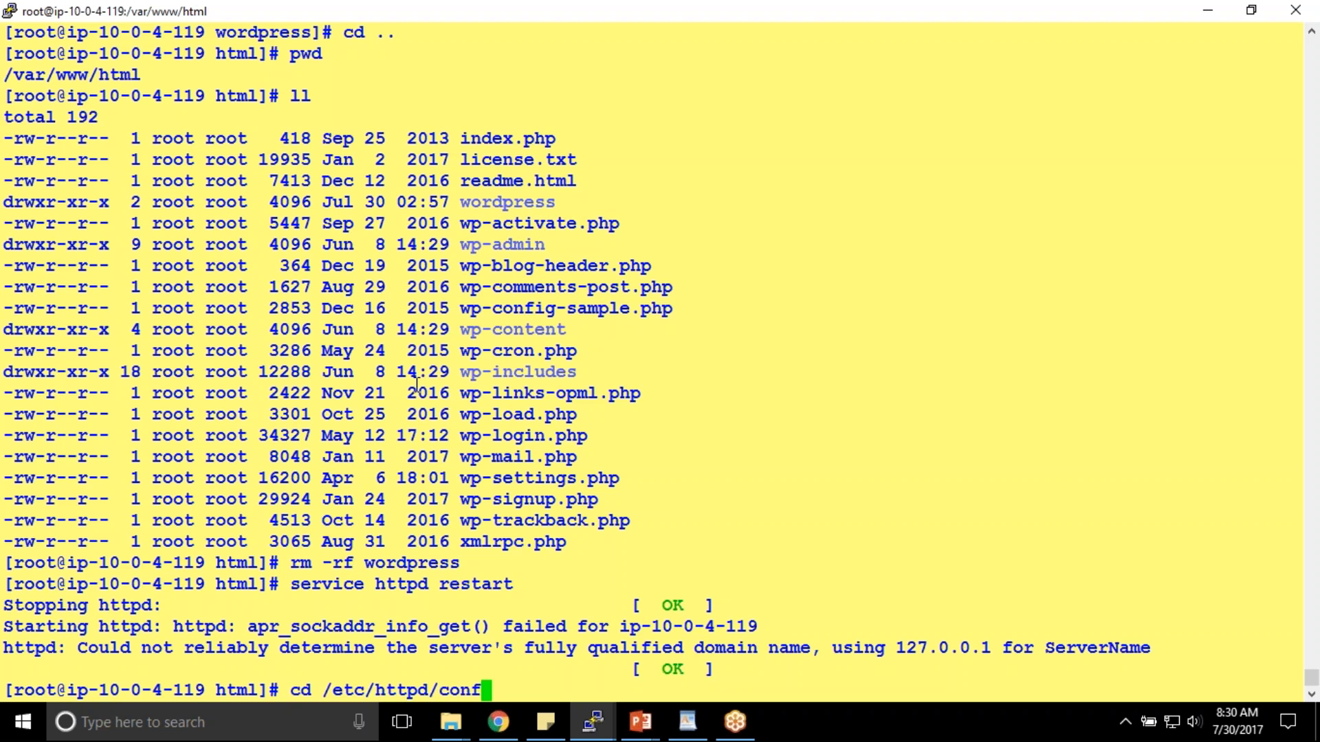
- Move into /etc/httpd/conf, list its files, and open httpd.conf in vi
key(Return)
text(ls)
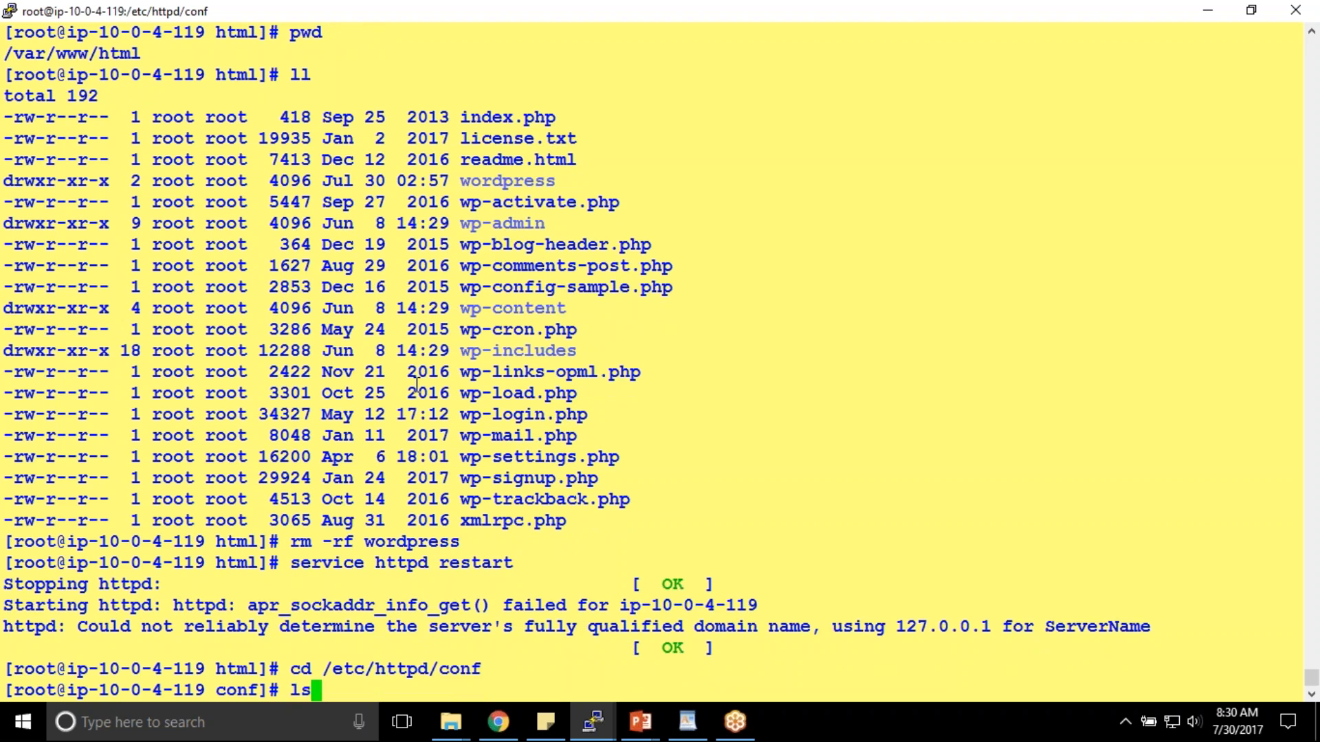
key(Return)
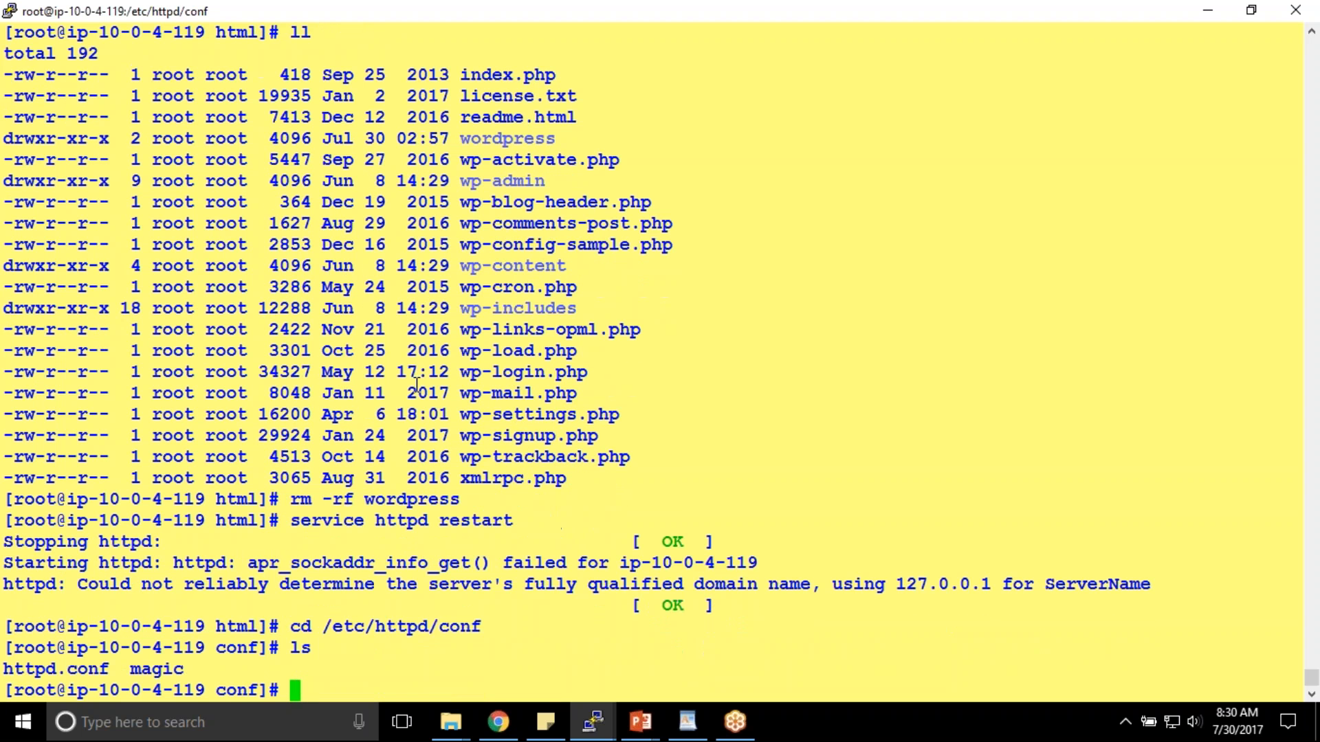
double_click(57, 671)
key(ctrl+c)
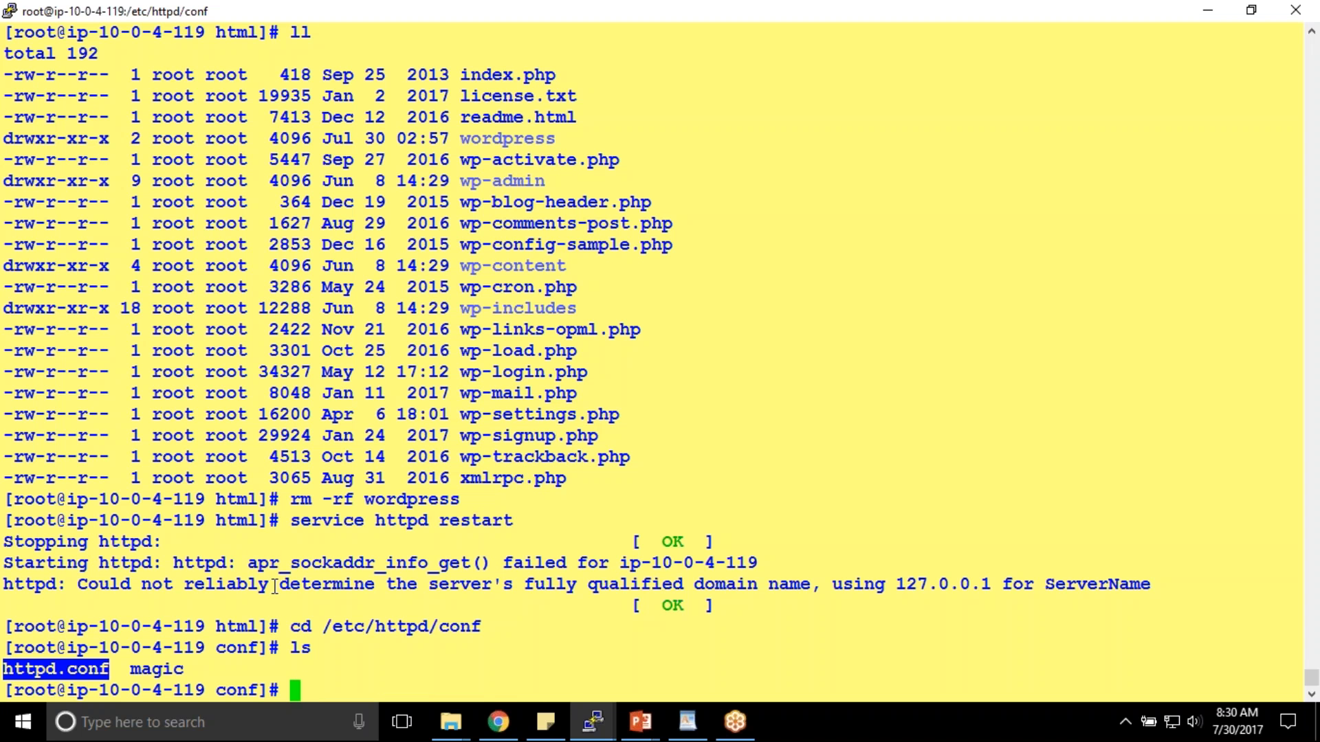
text(vi)
right_click(275, 586)
key(Return)
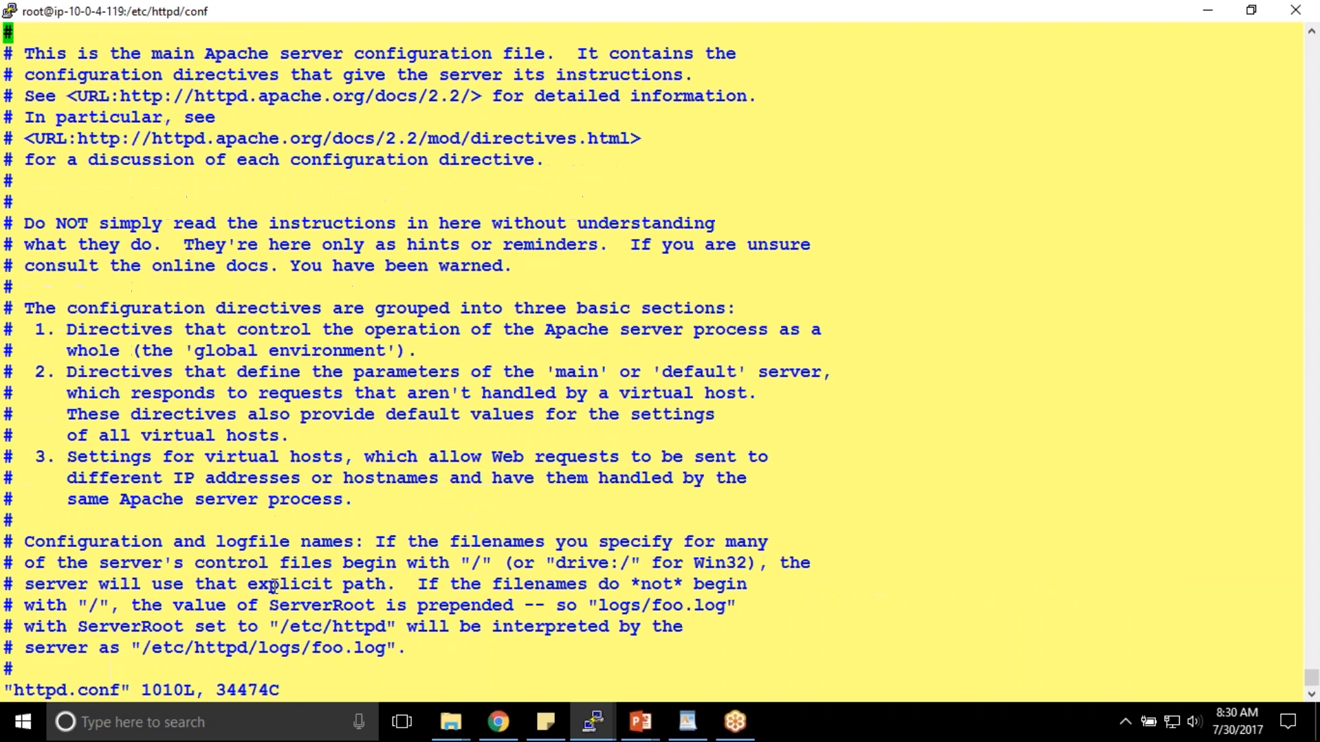
- Search httpd.conf for Allow to reach the root Directory block's AllowOverride line
key(Down)
key(Down)
key(Down)
key(Down)
key(Down)
key(Down)
key(Down)
key(Down)
key(Down)
key(Down)
key(Down)
key(Down)
key(Down)
key(Down)
key(Down)
key(Down)
key(Down)
key(Down)
key(Down)
key(Down)
key(Down)
key(Down)
key(Down)
key(Down)
key(Down)
key(Down)
key(Down)
key(Down)
key(Down)
key(Down)
key(Down)
key(Down)
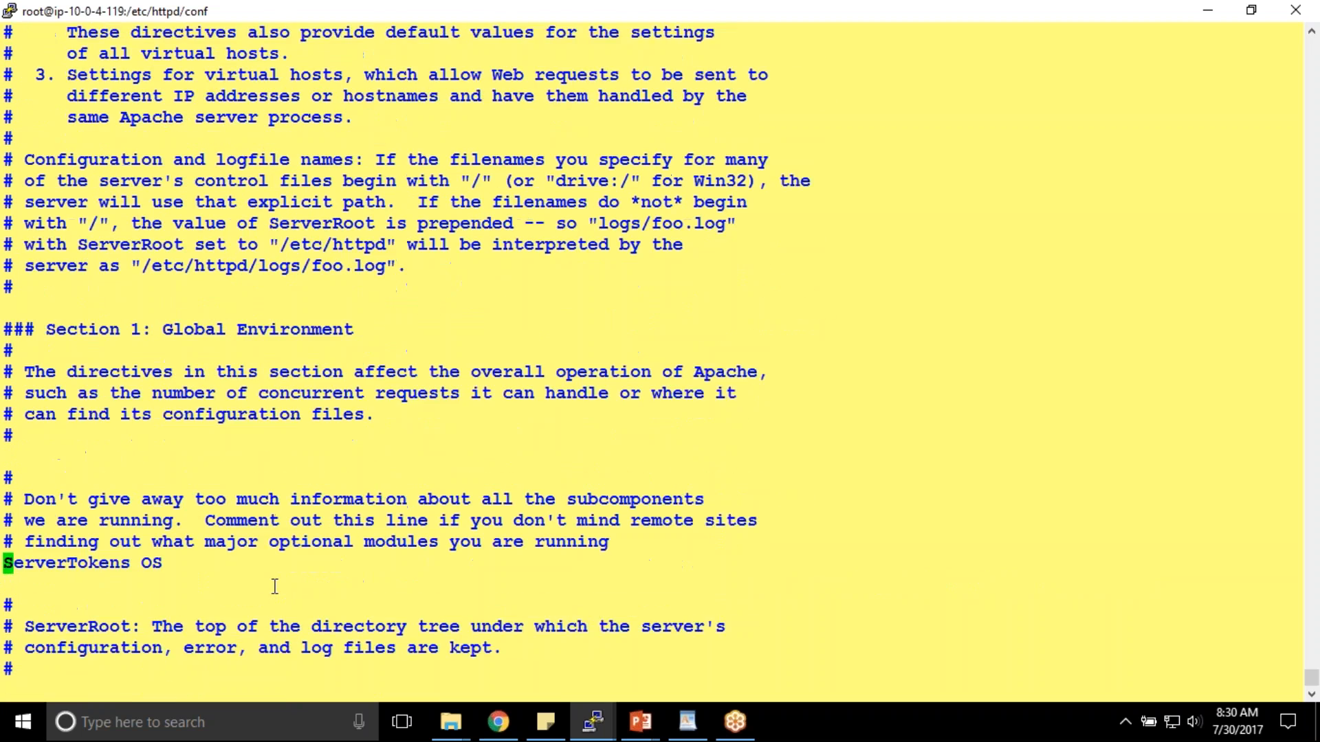
key(Down)
key(Down)
key(Down)
key(Down)
key(Down)
key(Down)
key(Down)
key(Down)
key(Down)
key(Down)
key(Down)
key(Down)
key(Down)
key(Down)
key(Down)
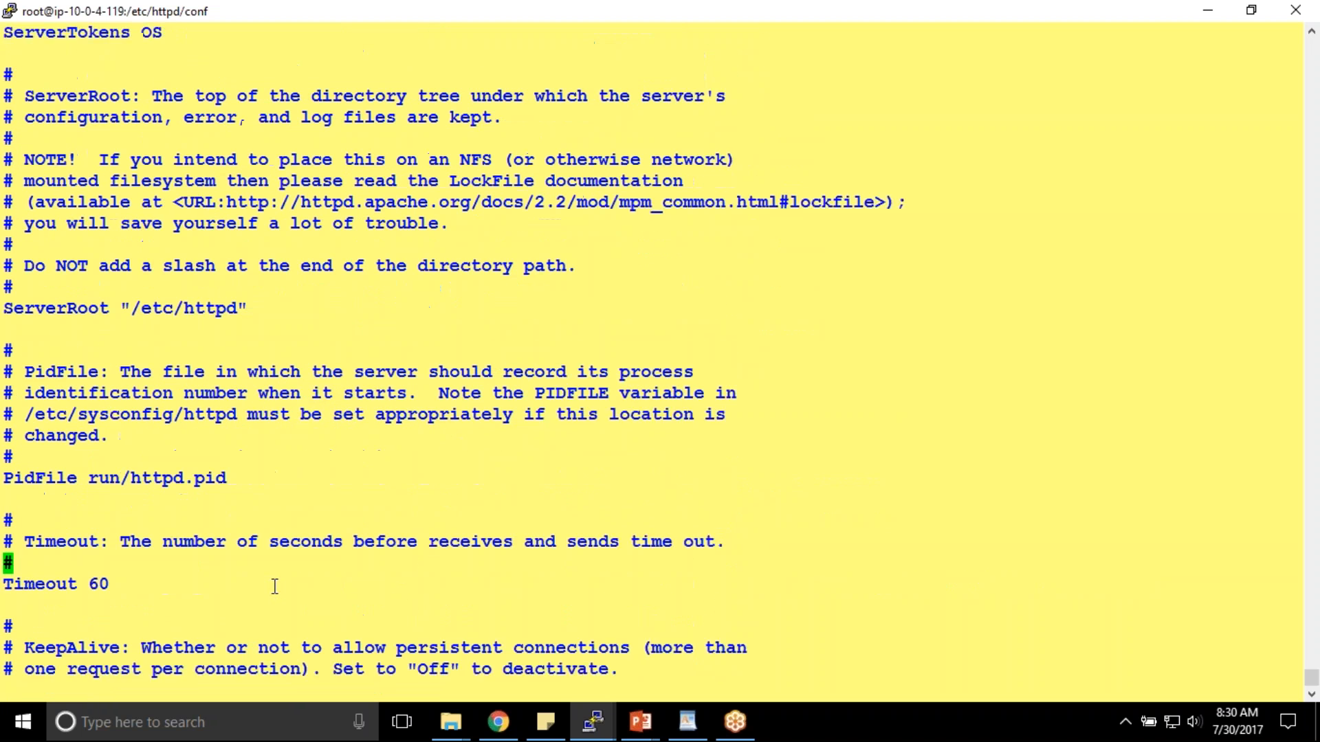
key(Down)
text(/Allow)
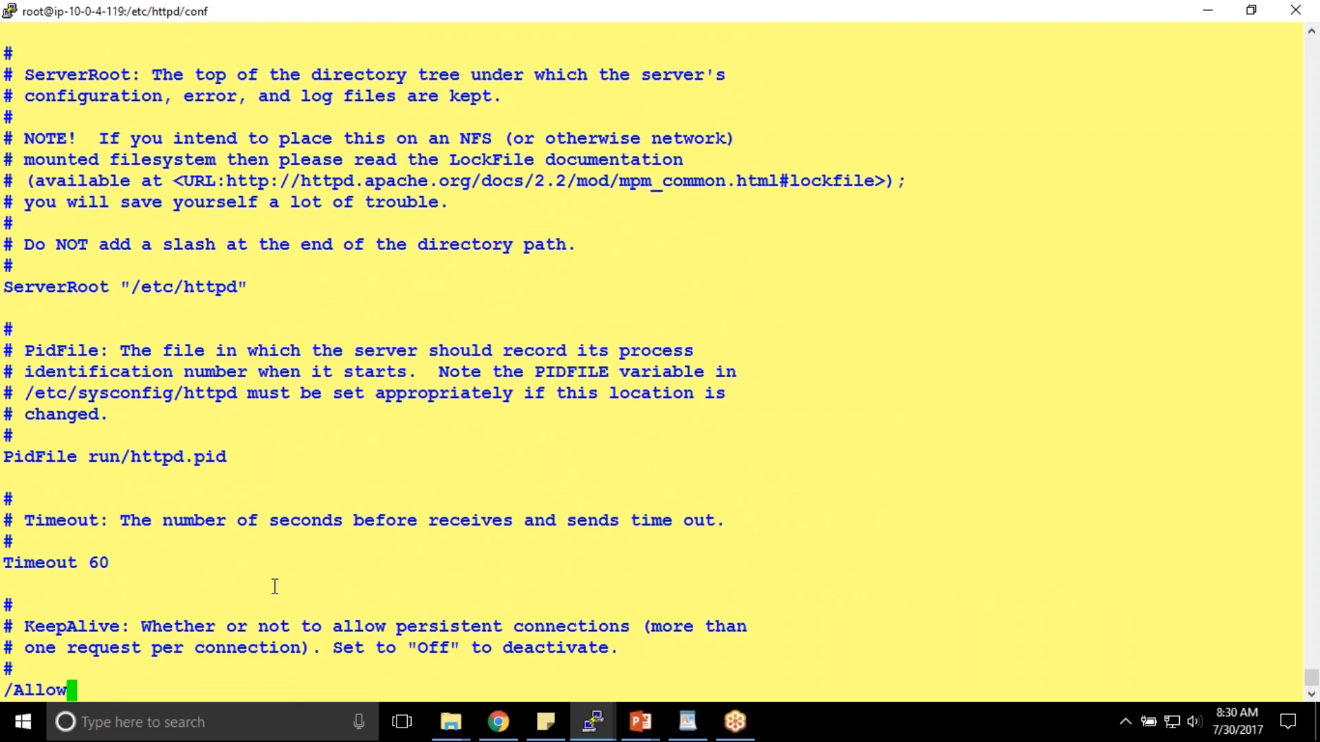
key(Return)
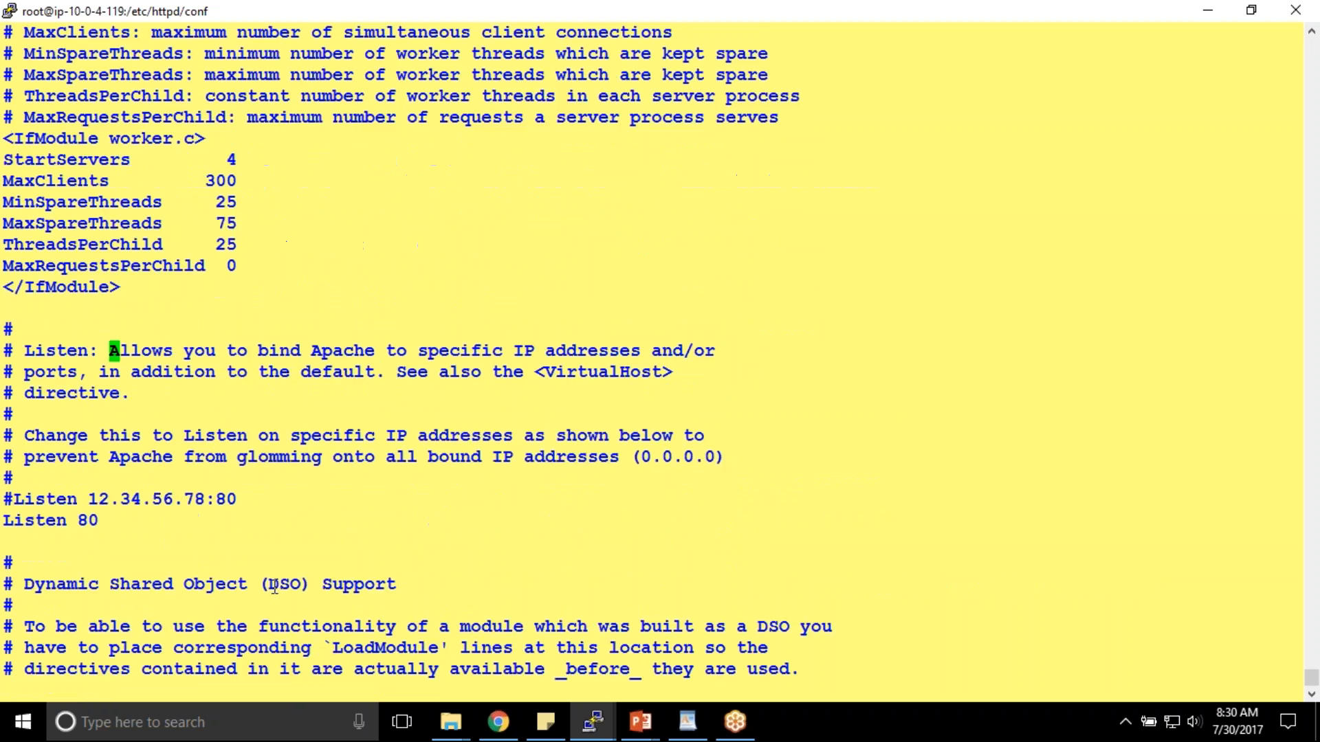
key(n)
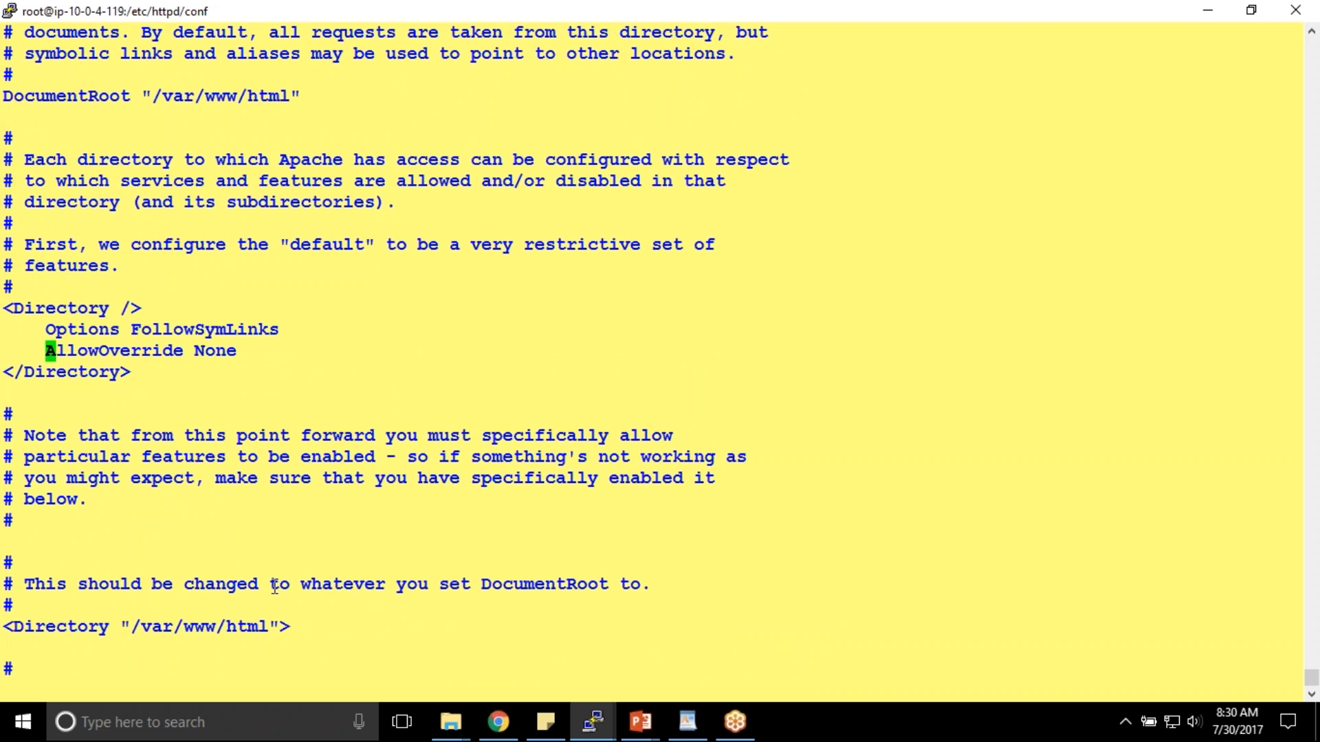
key(Right)
key(Right)
key(Right)
key(Right)
key(Right)
key(n)
key(n)
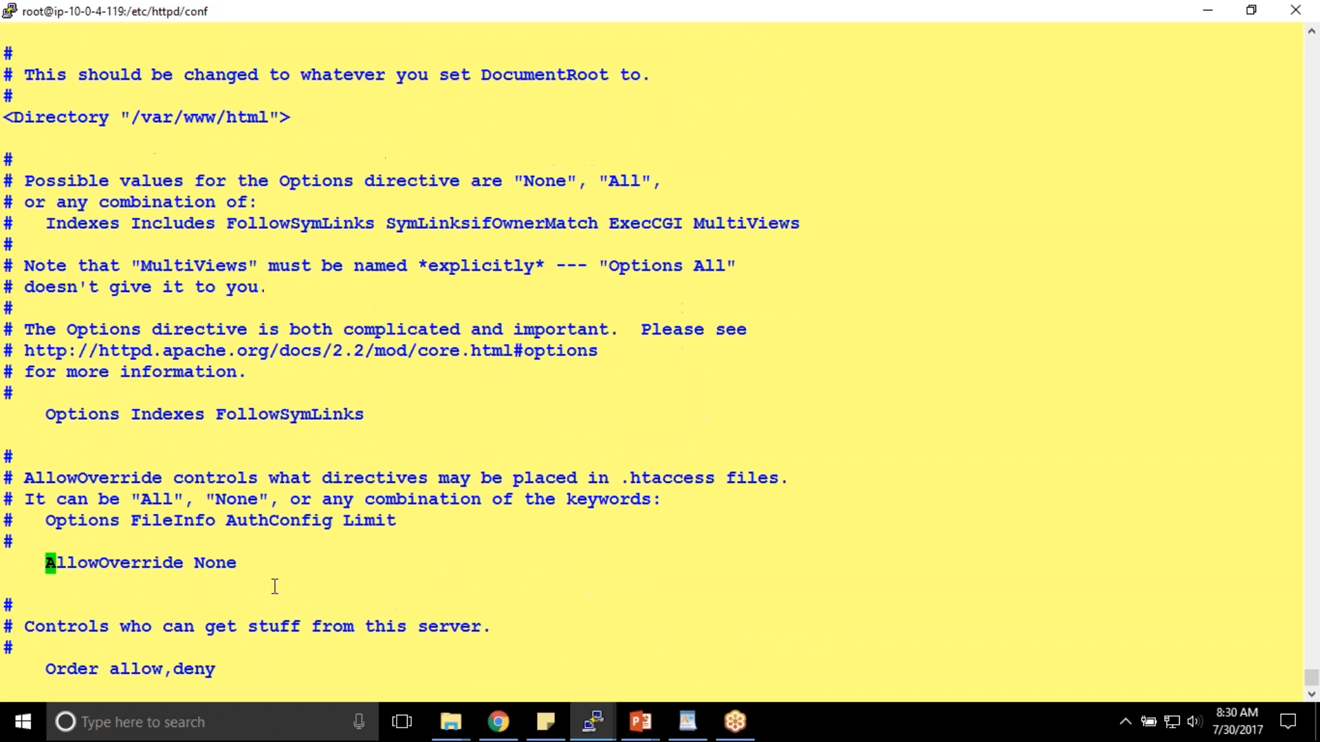
key(n)
key(n)
key(n)
key(n)
key(n)
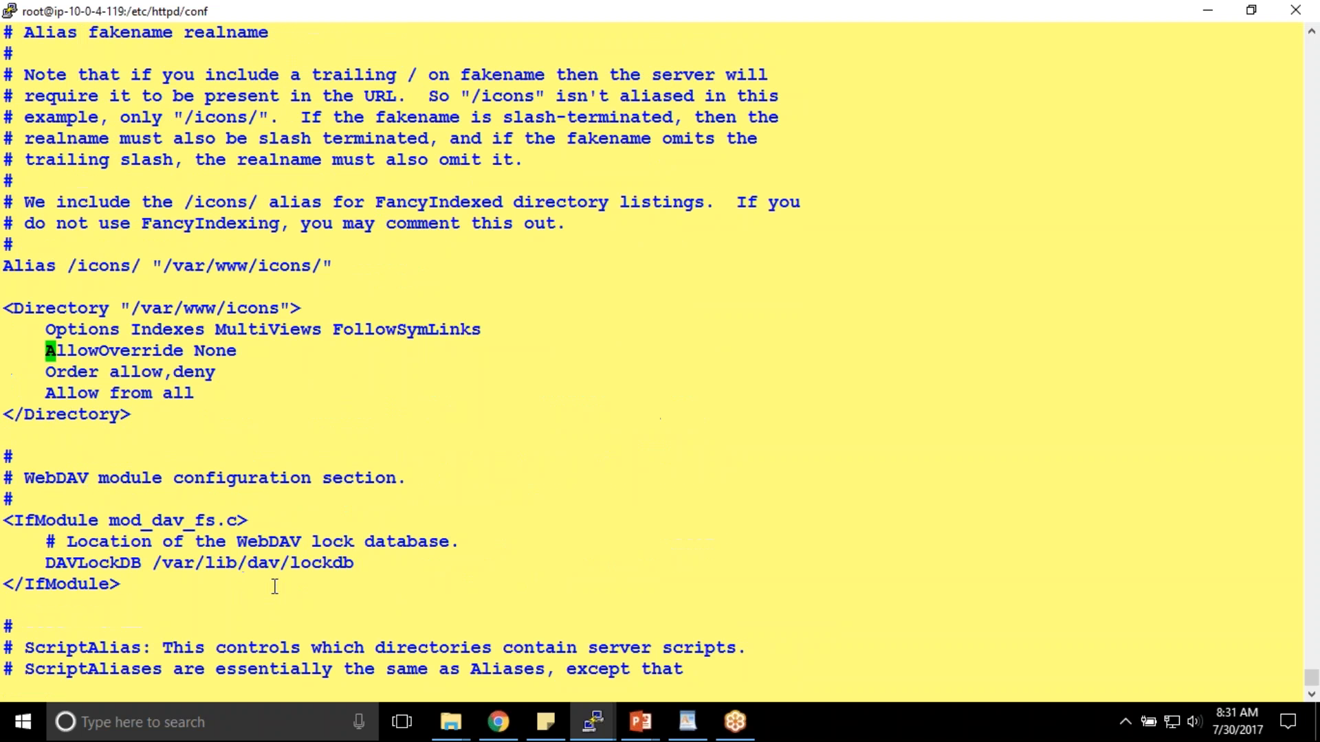
key(n)
key(n)
key(n)
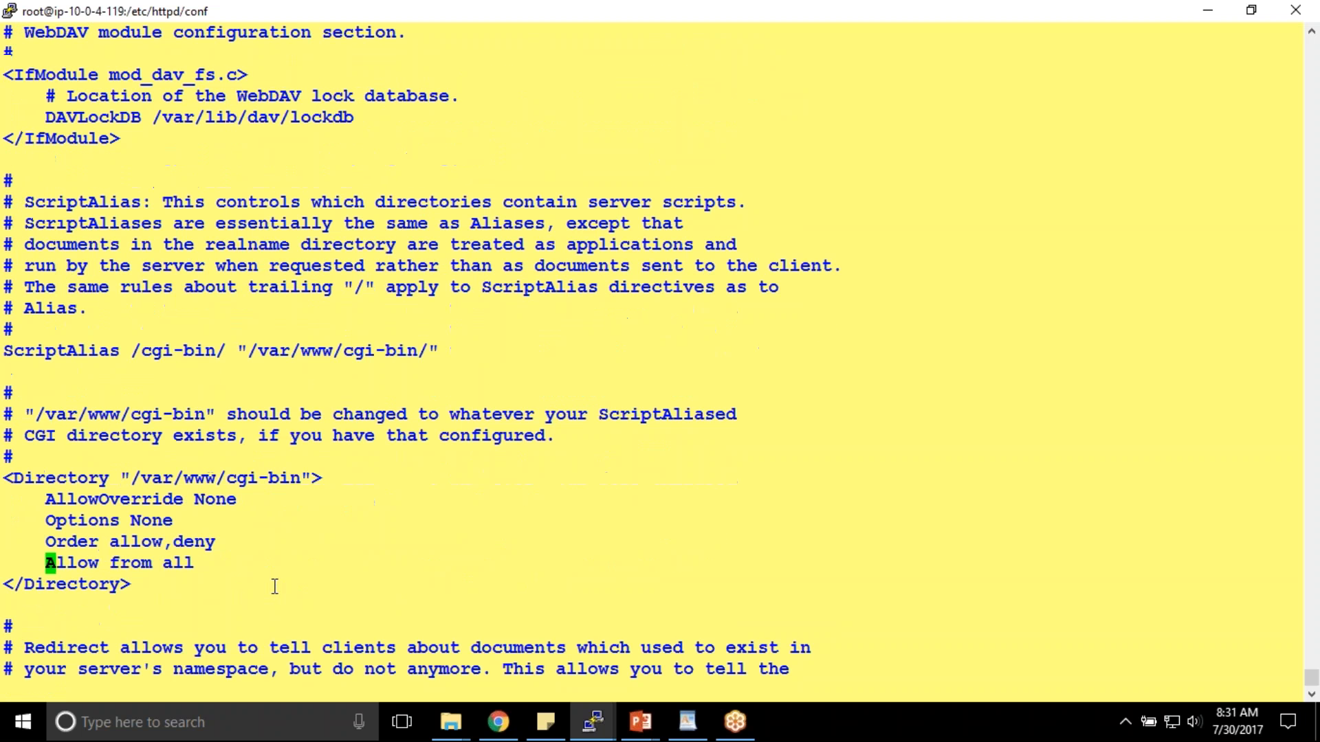
key(n)
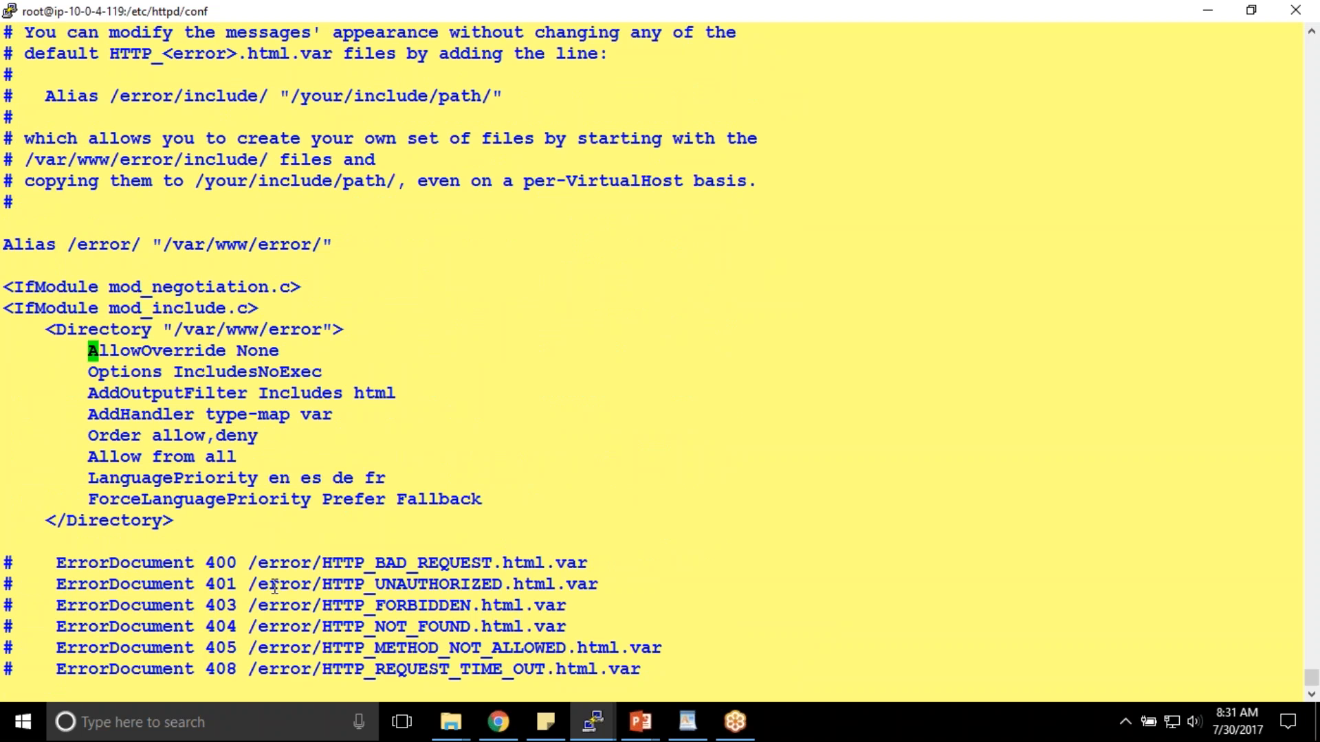
key(n)
key(n)
key(n)
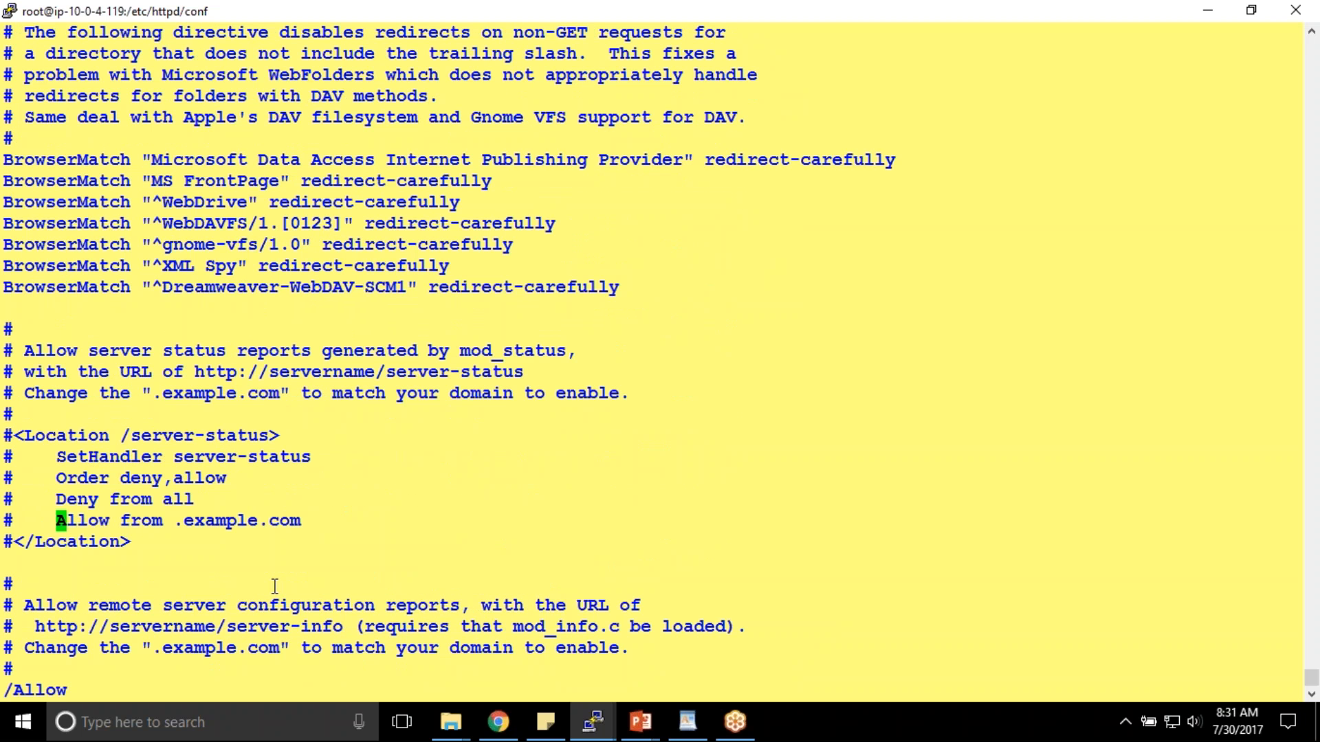
key(n)
key(n)
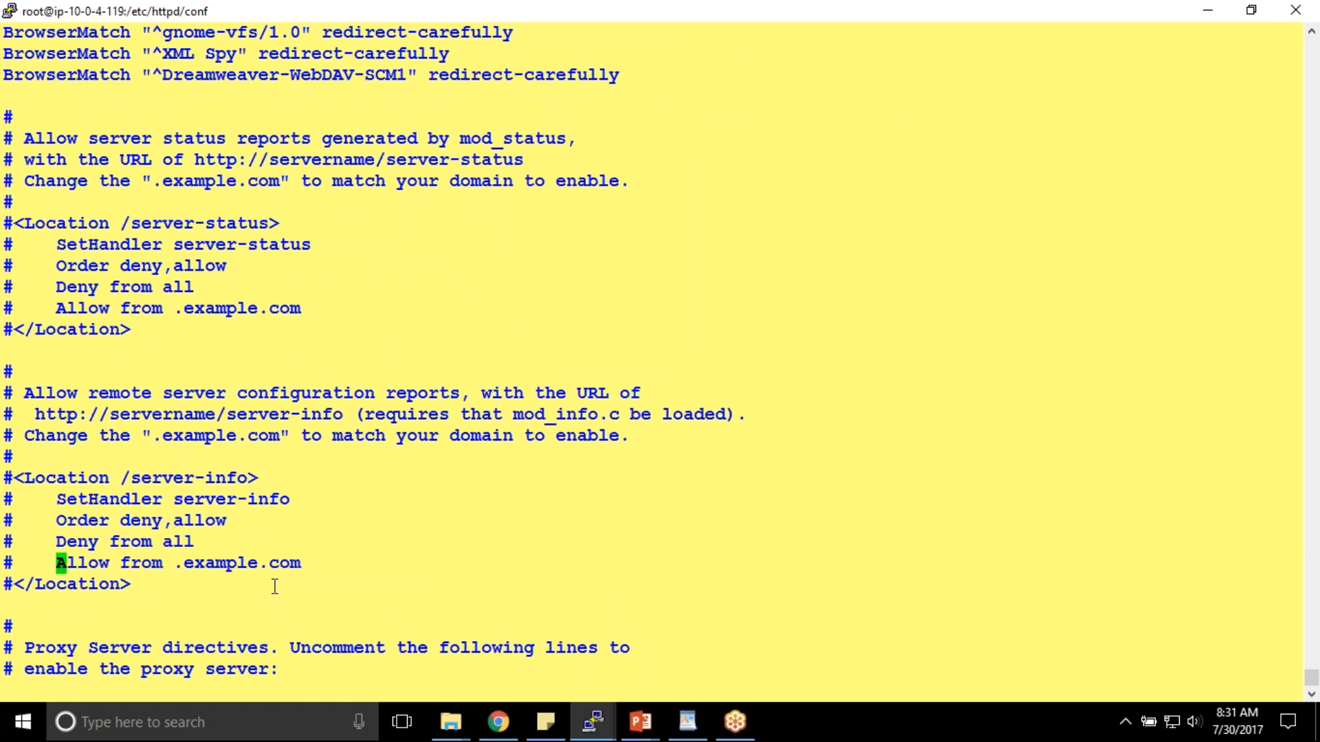
key(n)
key(n)
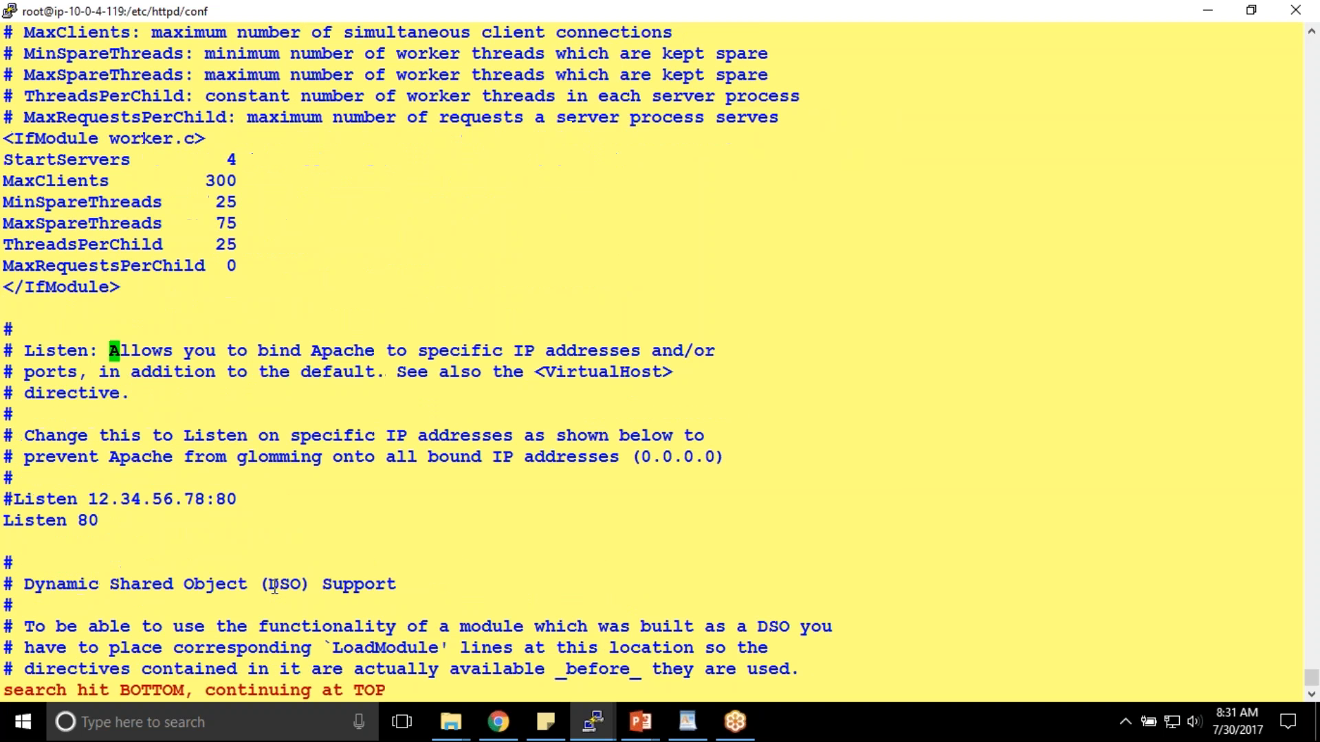
key(n)
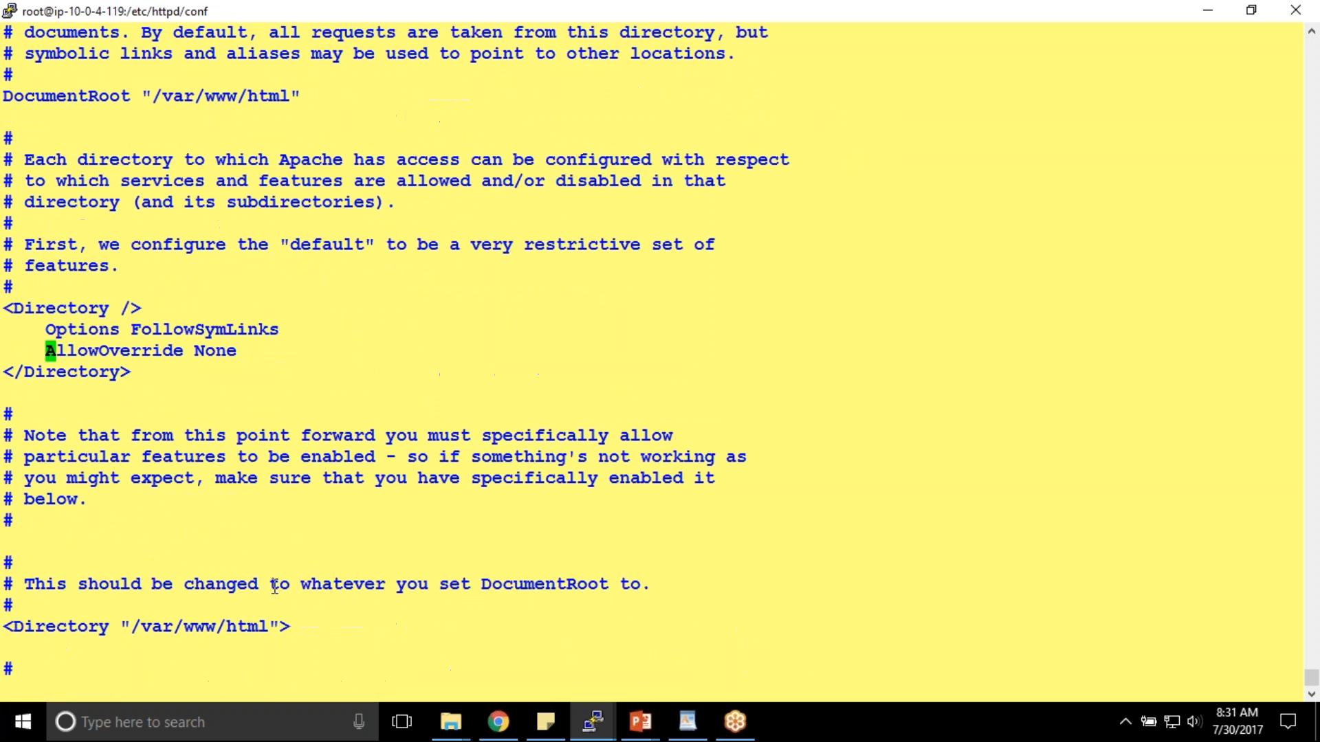
- Replace AllowOverride's None with yes and save with :wq
key(Right)
key(Right)
key(Right)
key(Right)
key(Right)
key(Right)
key(Right)
key(Right)
key(Right)
key(Right)
key(Right)
key(Right)
key(Right)
key(Right)
key(x)
key(x)
key(x)
key(x)
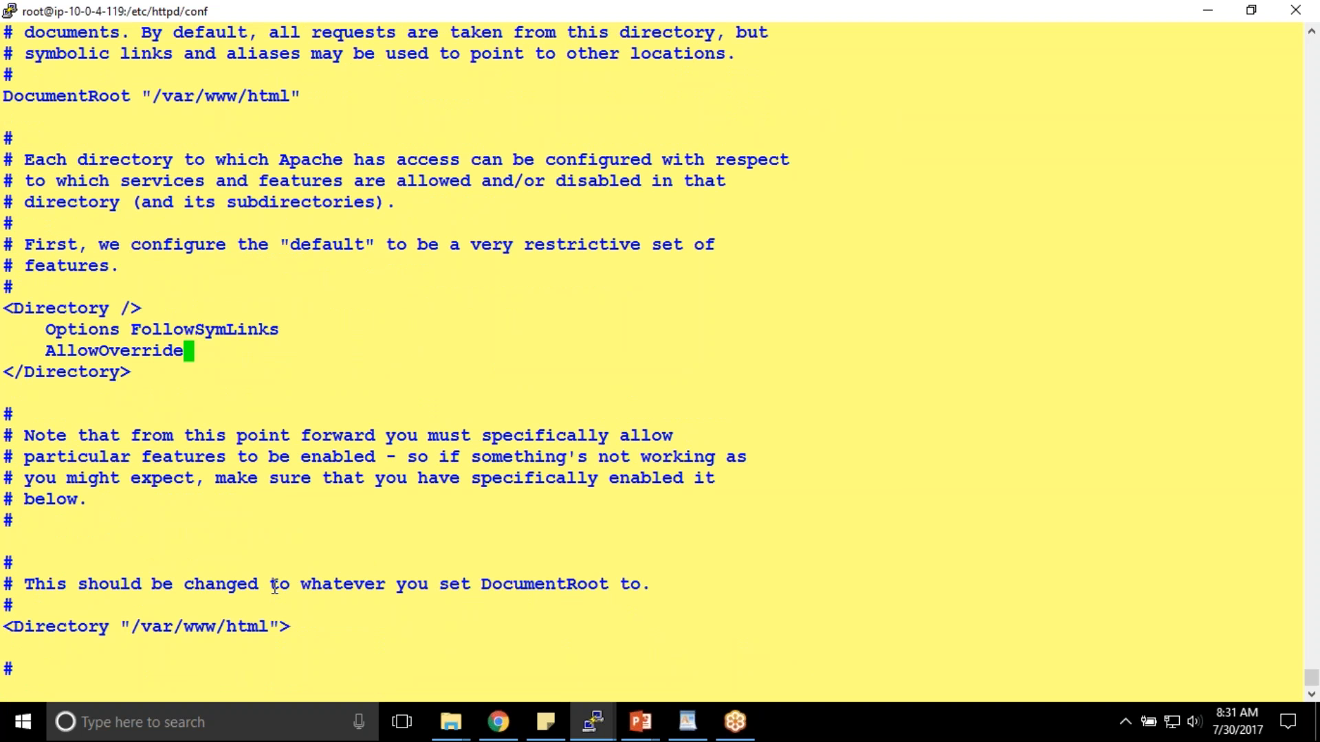
key(a)
text(yes)
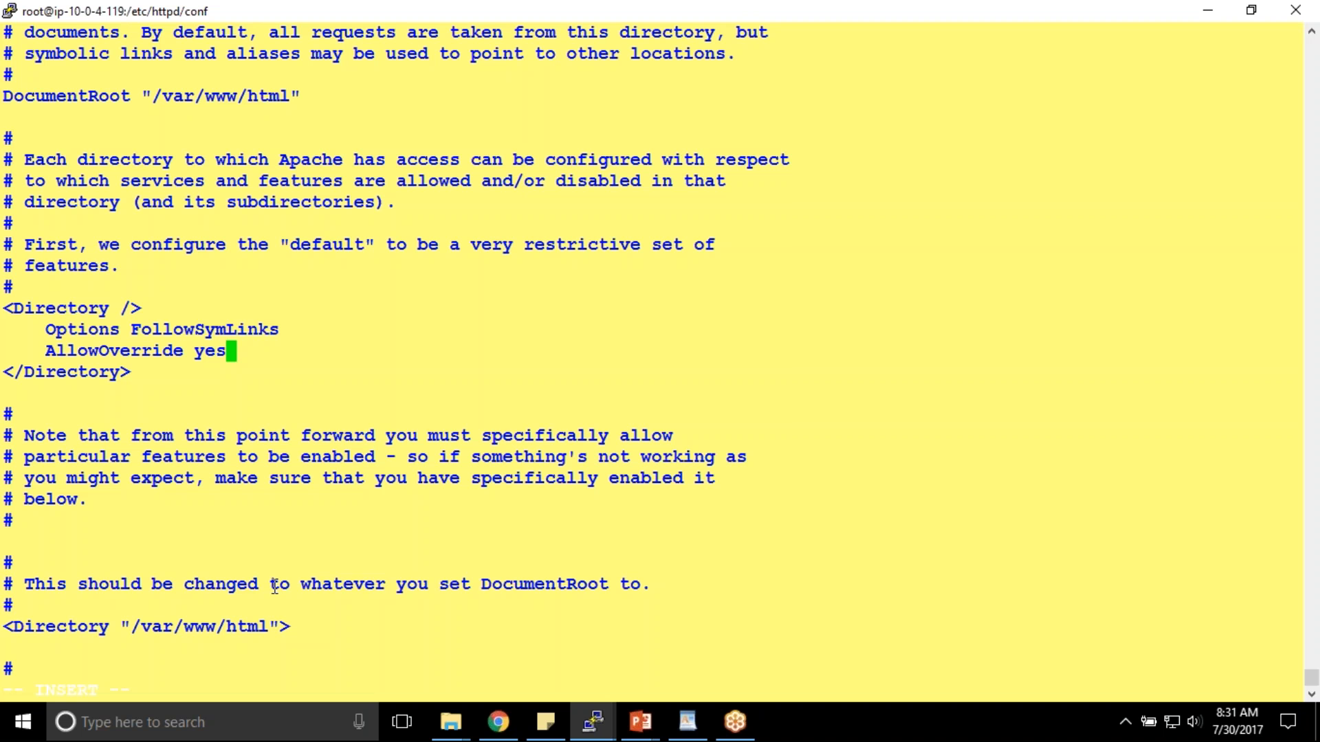
key(Escape)
text(:wq)
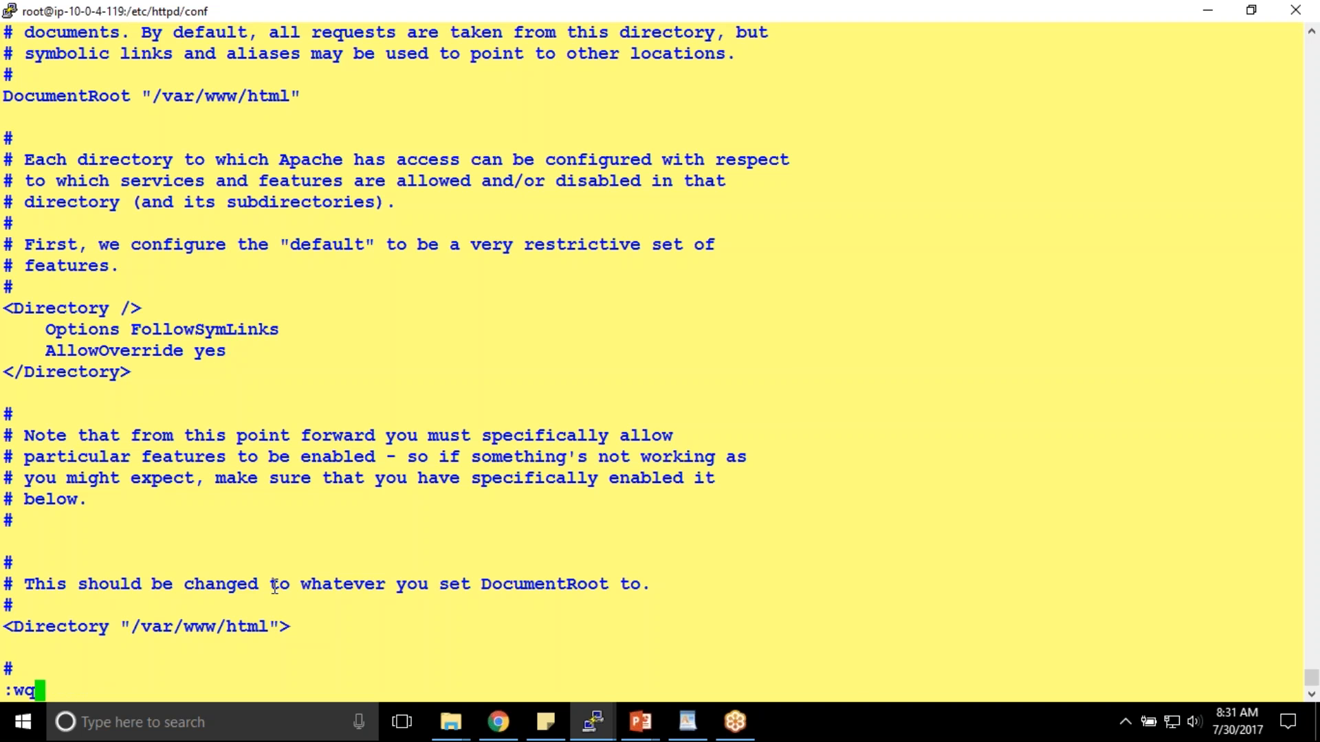
key(Return)
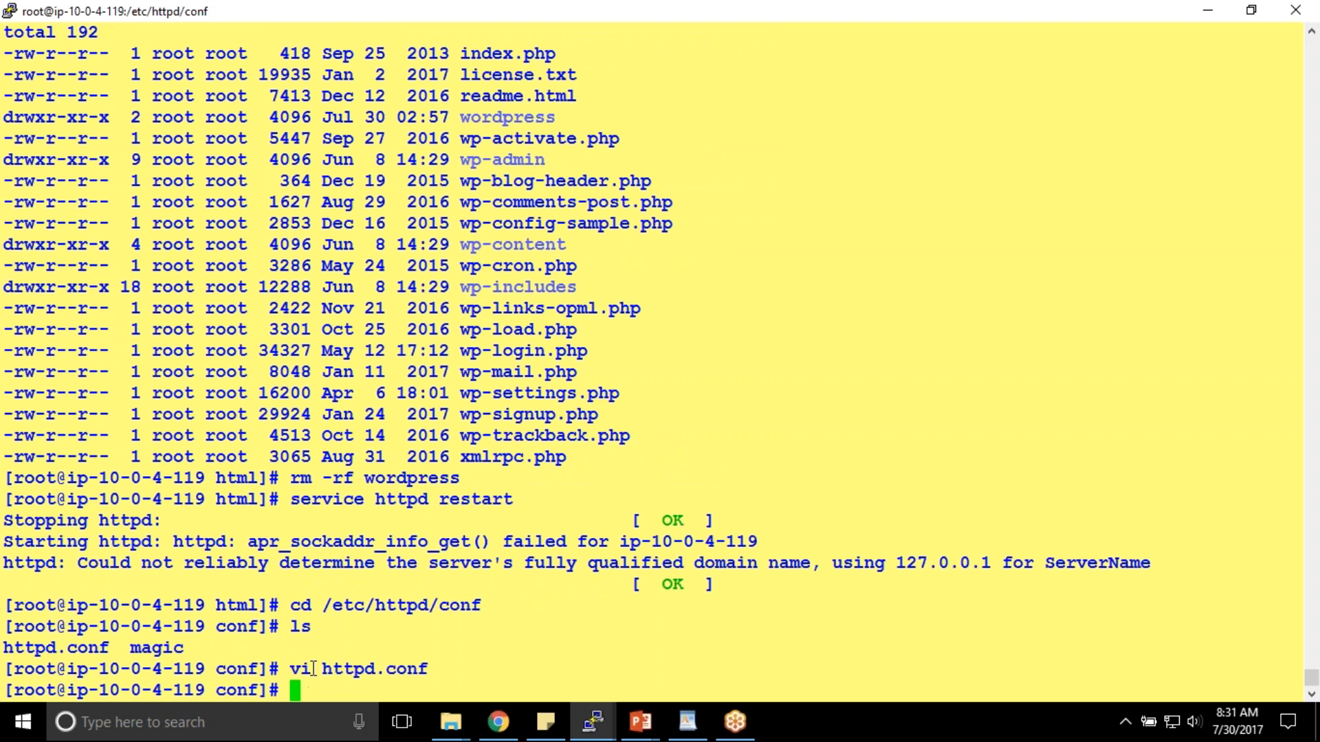
- Reopen httpd.conf in vi
drag(291, 605, 471, 605)
click(443, 603)
double_click(443, 603)
double_click(369, 674)
key(ctrl+c)
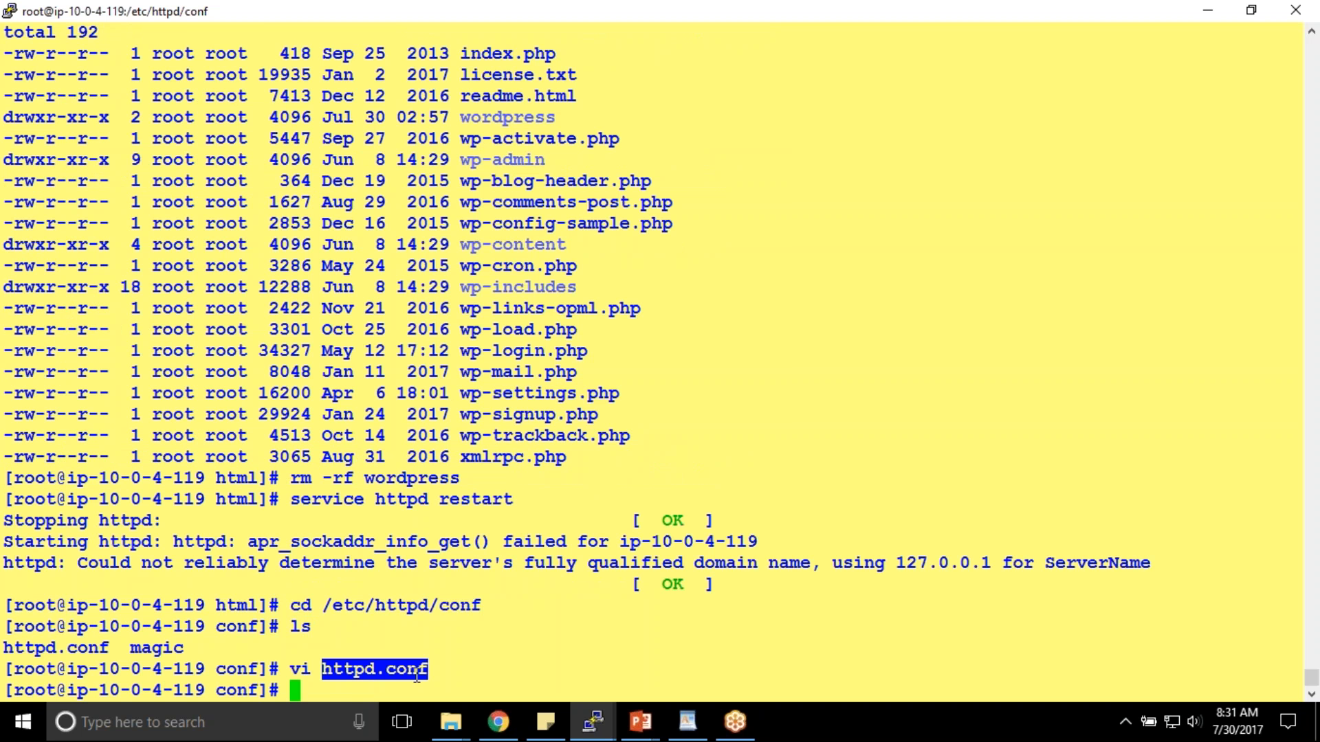
text(vi)
right_click(417, 676)
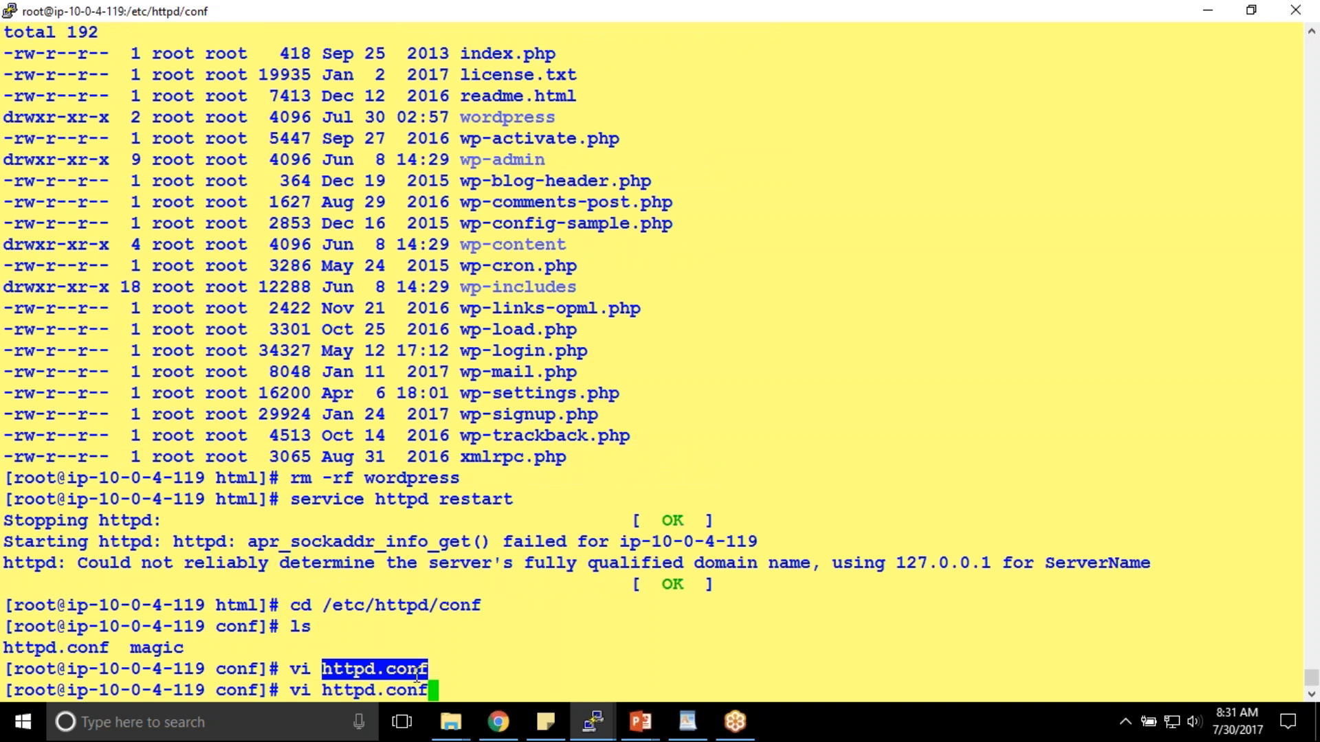
key(Return)
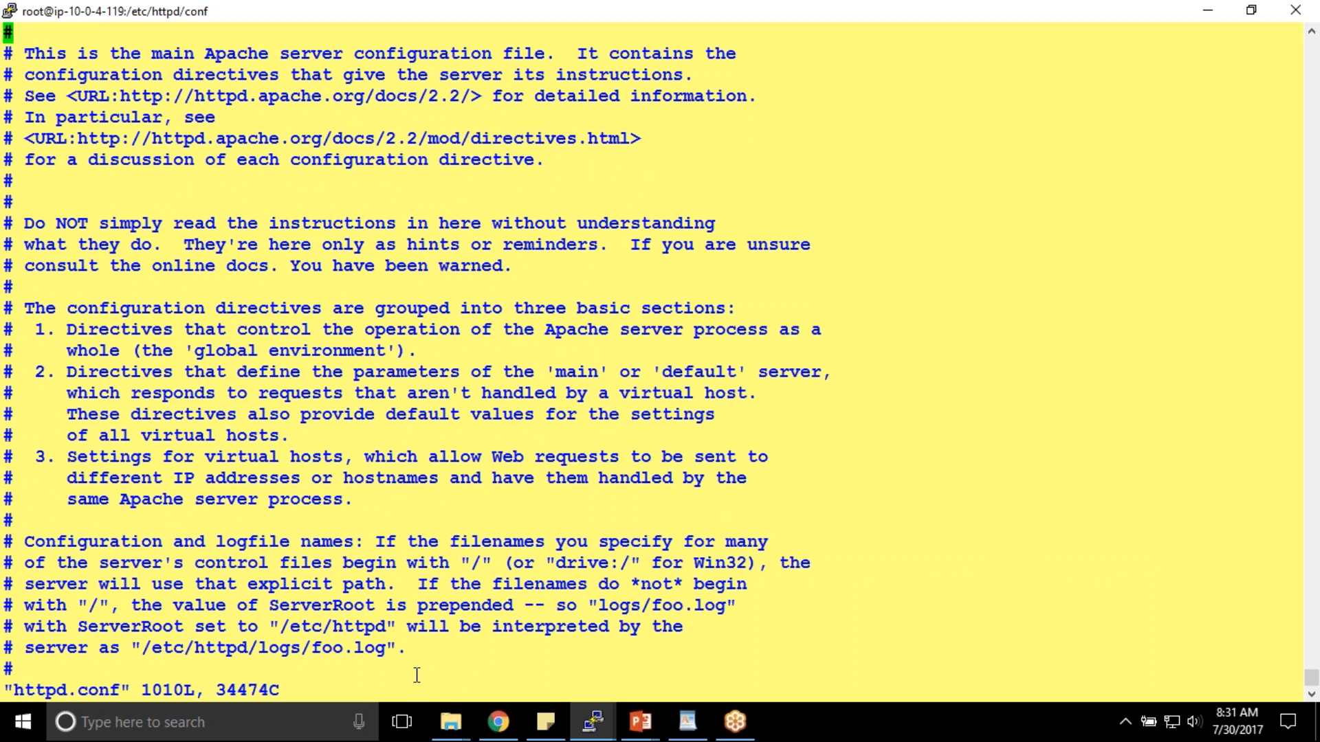
- Confirm AllowOverride reads yes under <Directory />, then save and exit with :wq
text(/)
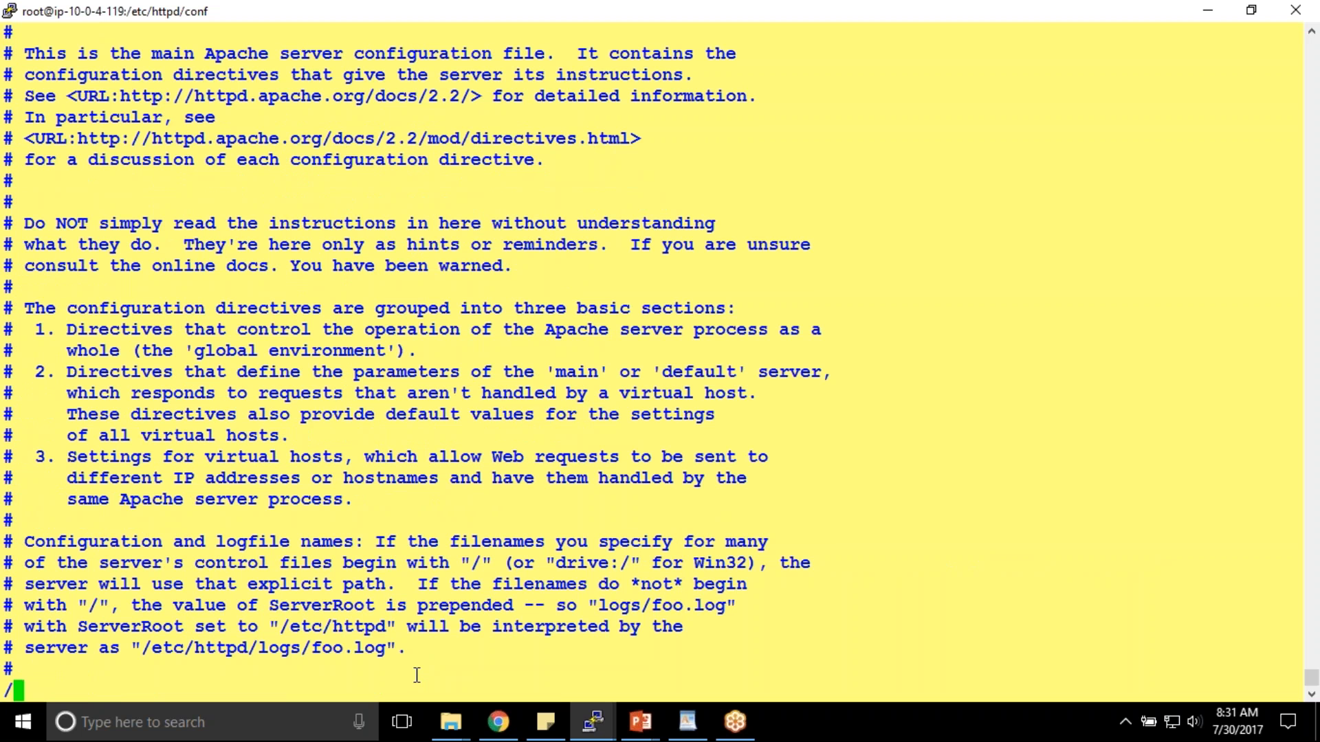
text(Allow)
key(Return)
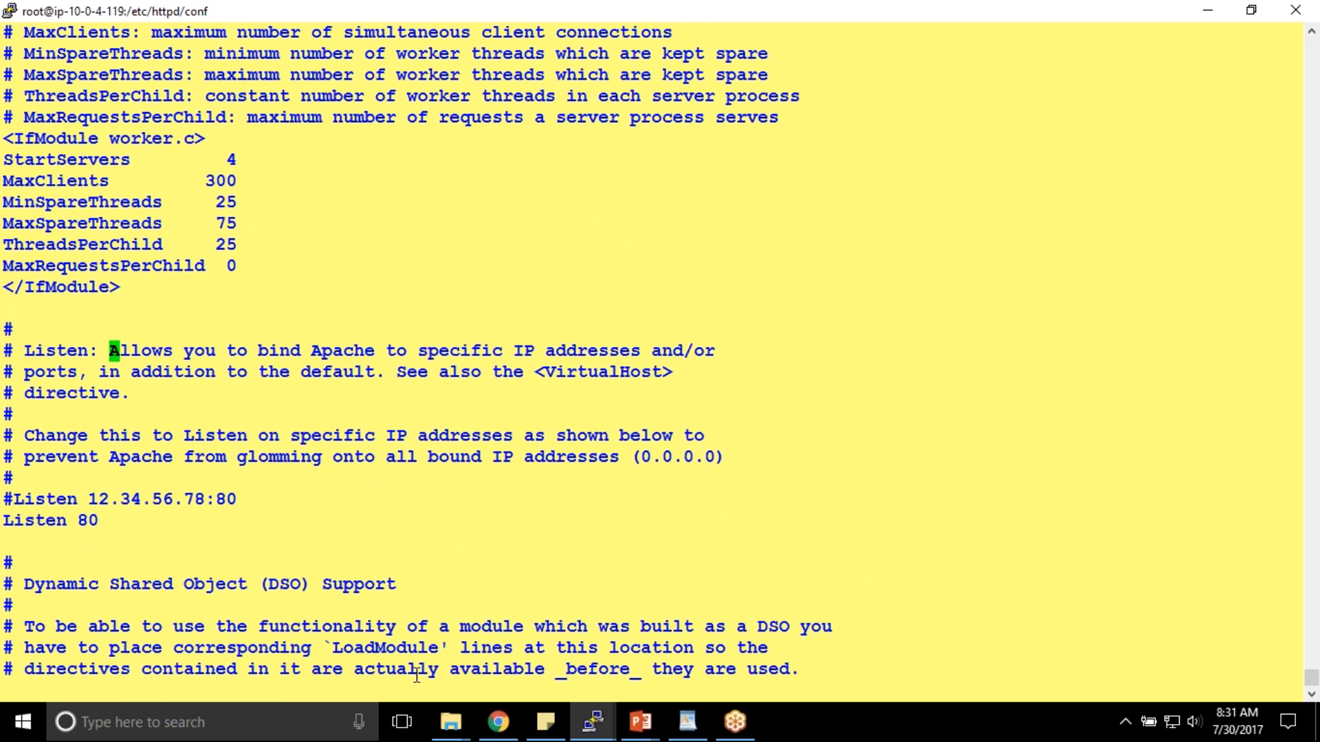
key(n)
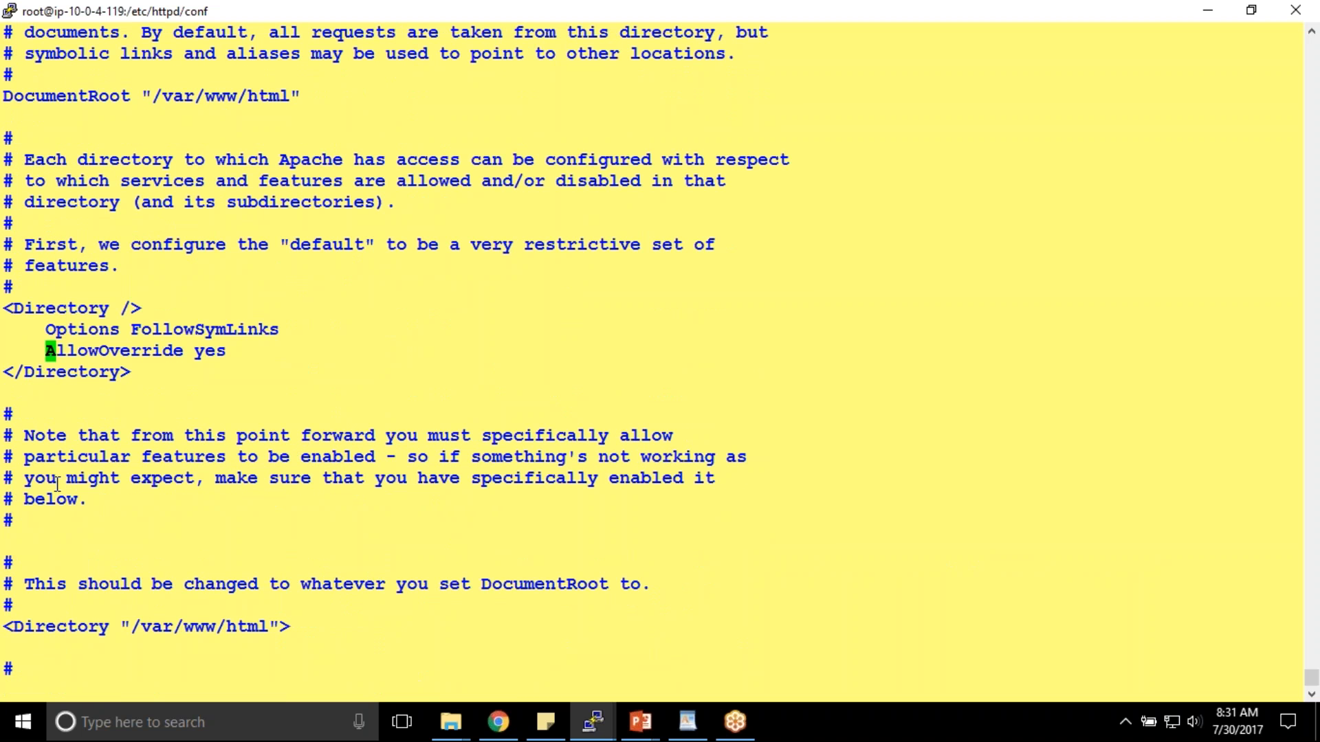
drag(196, 352, 229, 352)
text(:wq)
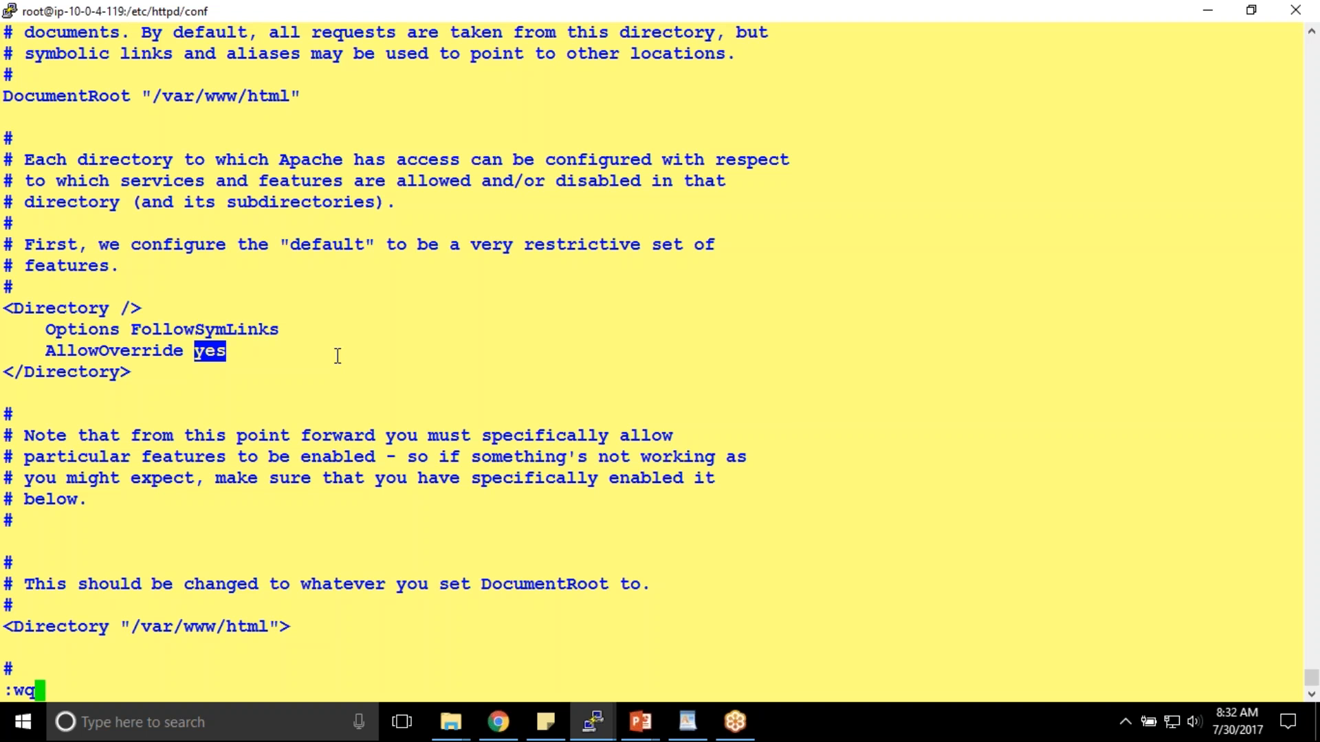
key(Return)
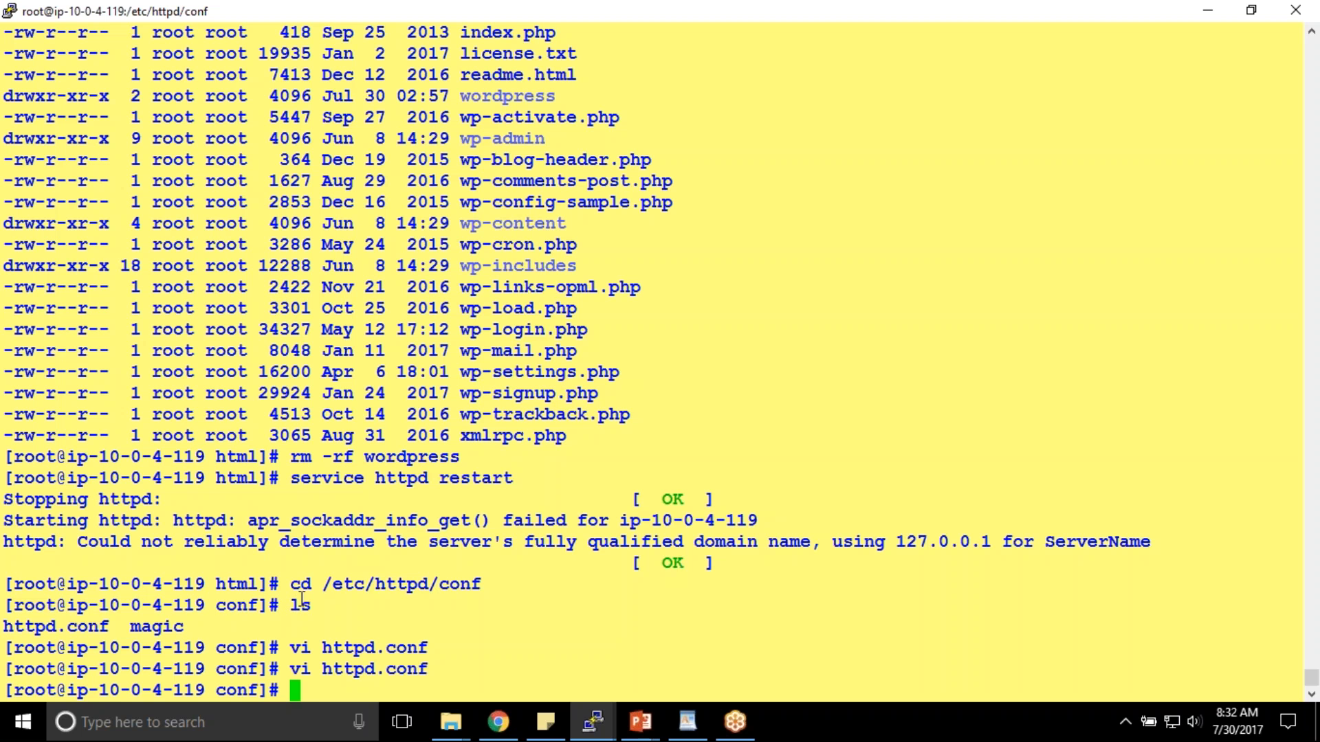
- Run ll to show httpd.conf and magic with sizes and dates in the conf folder
text(ll)
key(Return)
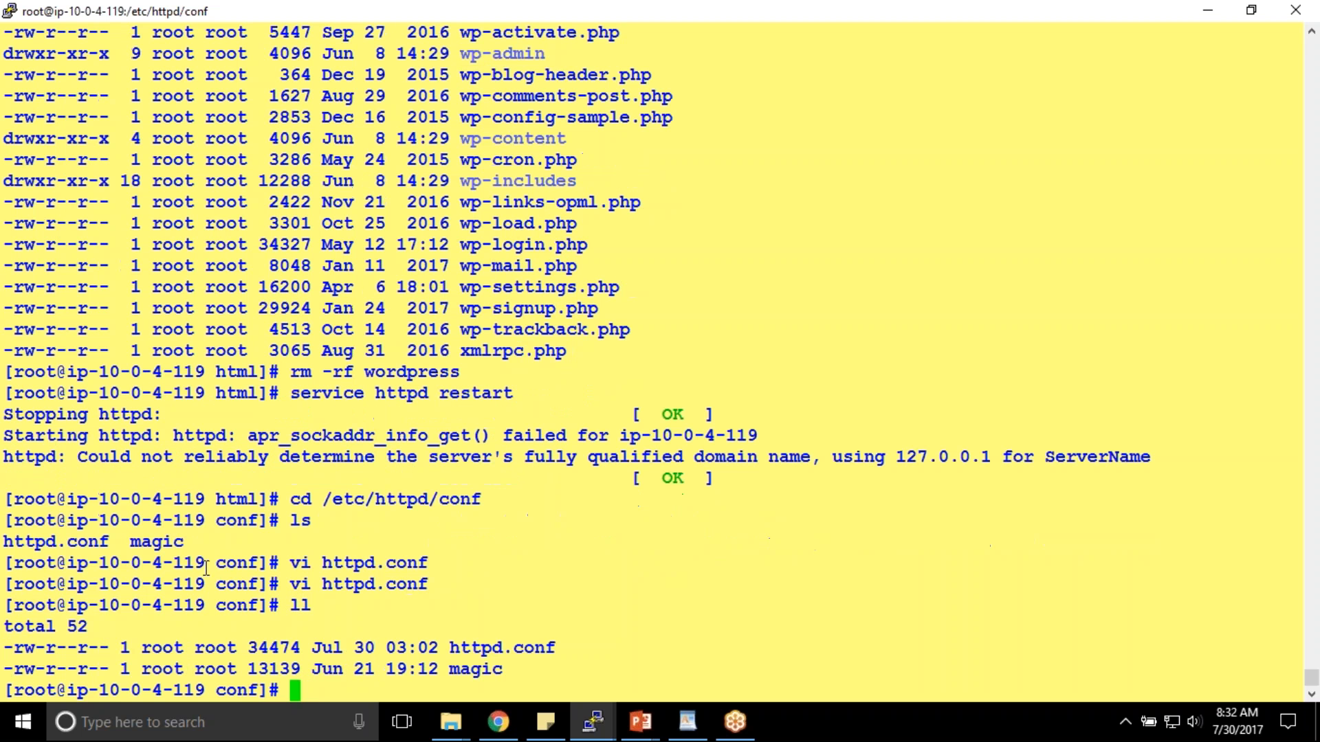
double_click(173, 539)
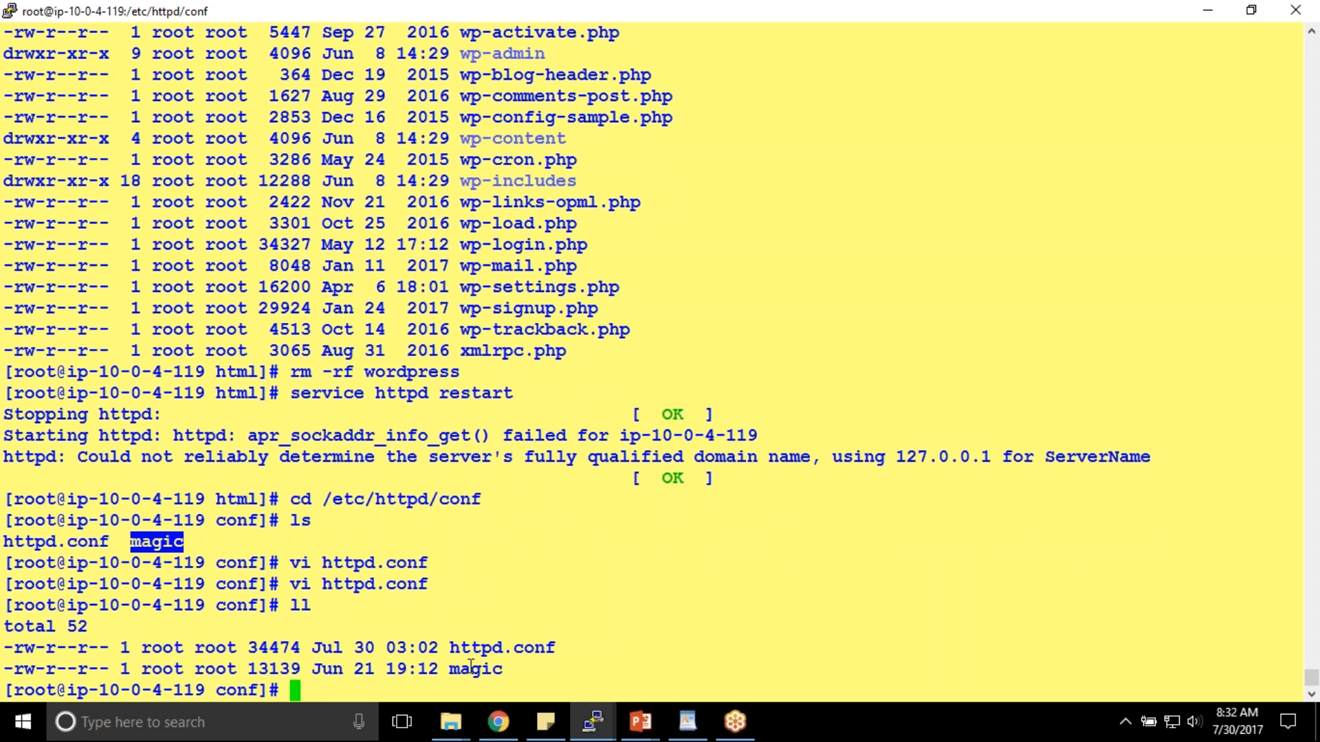
double_click(236, 605)
drag(524, 674, 18, 643)
double_click(495, 651)
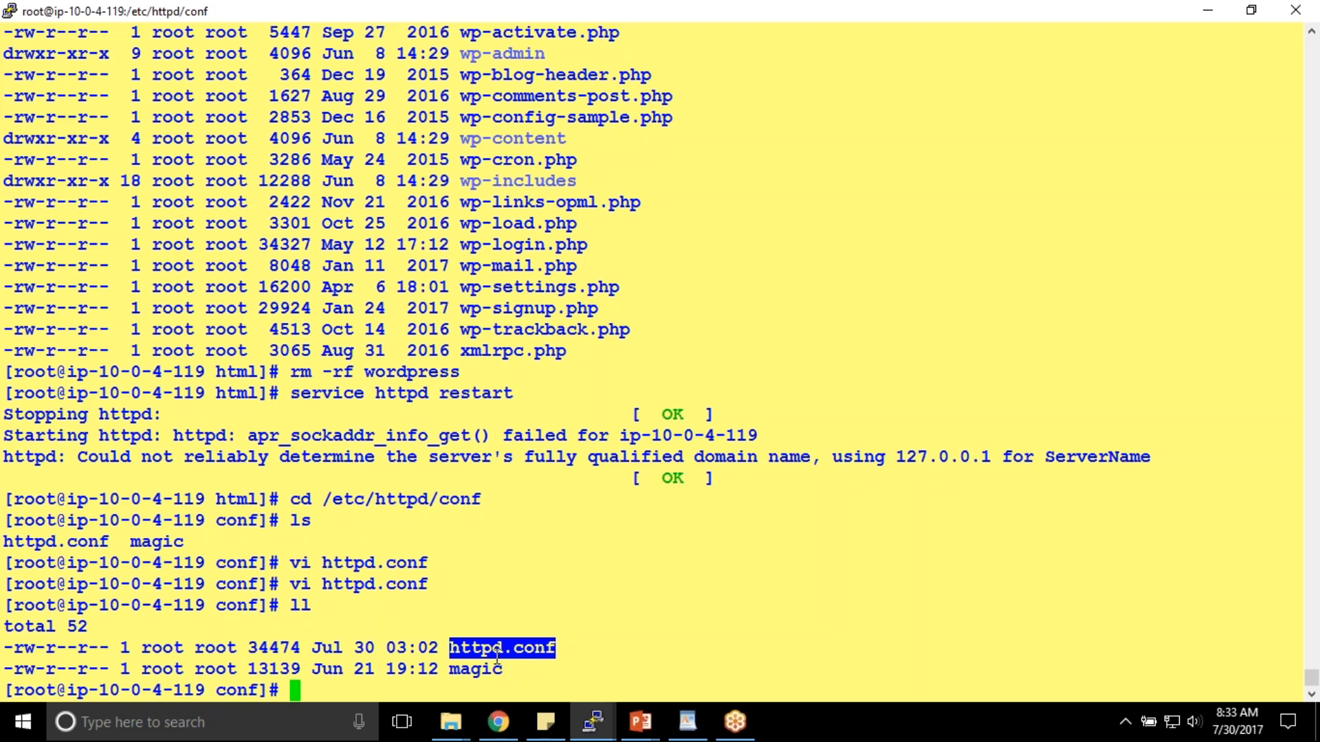
double_click(493, 665)
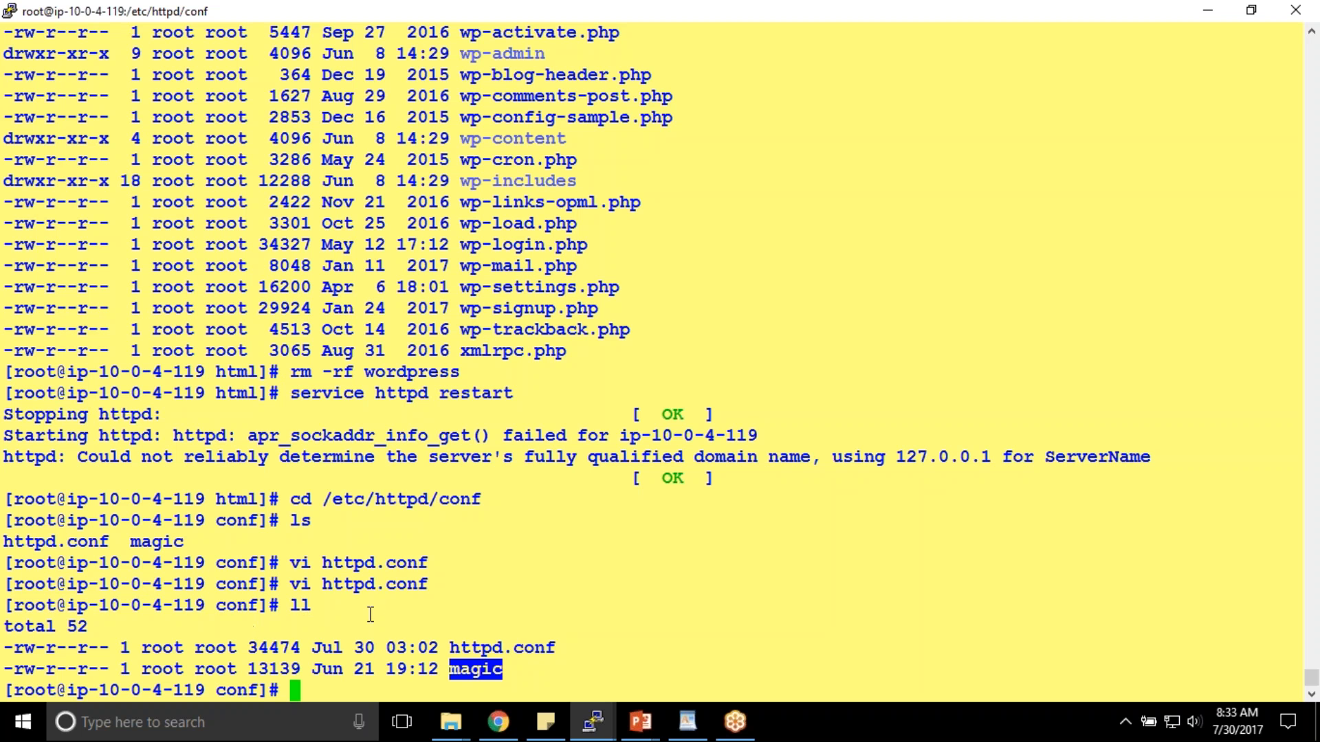
drag(322, 586, 372, 585)
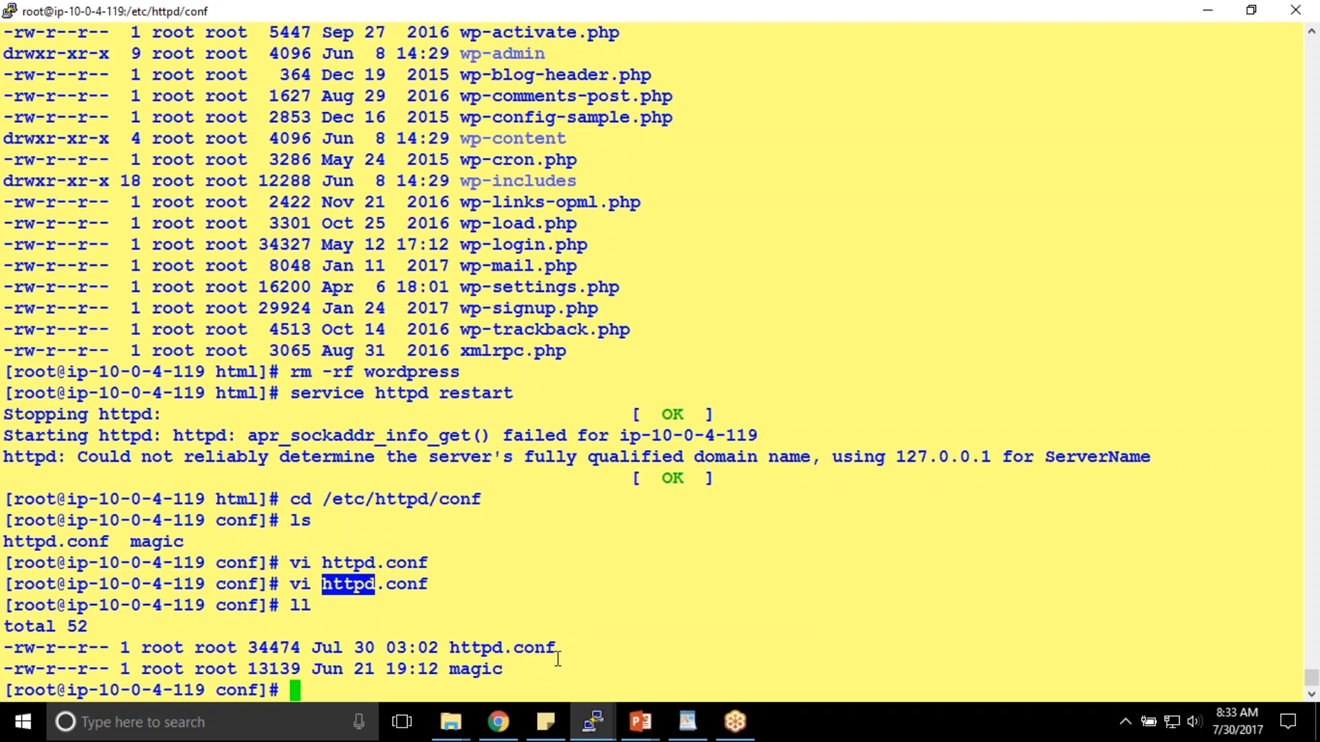
click(620, 570)
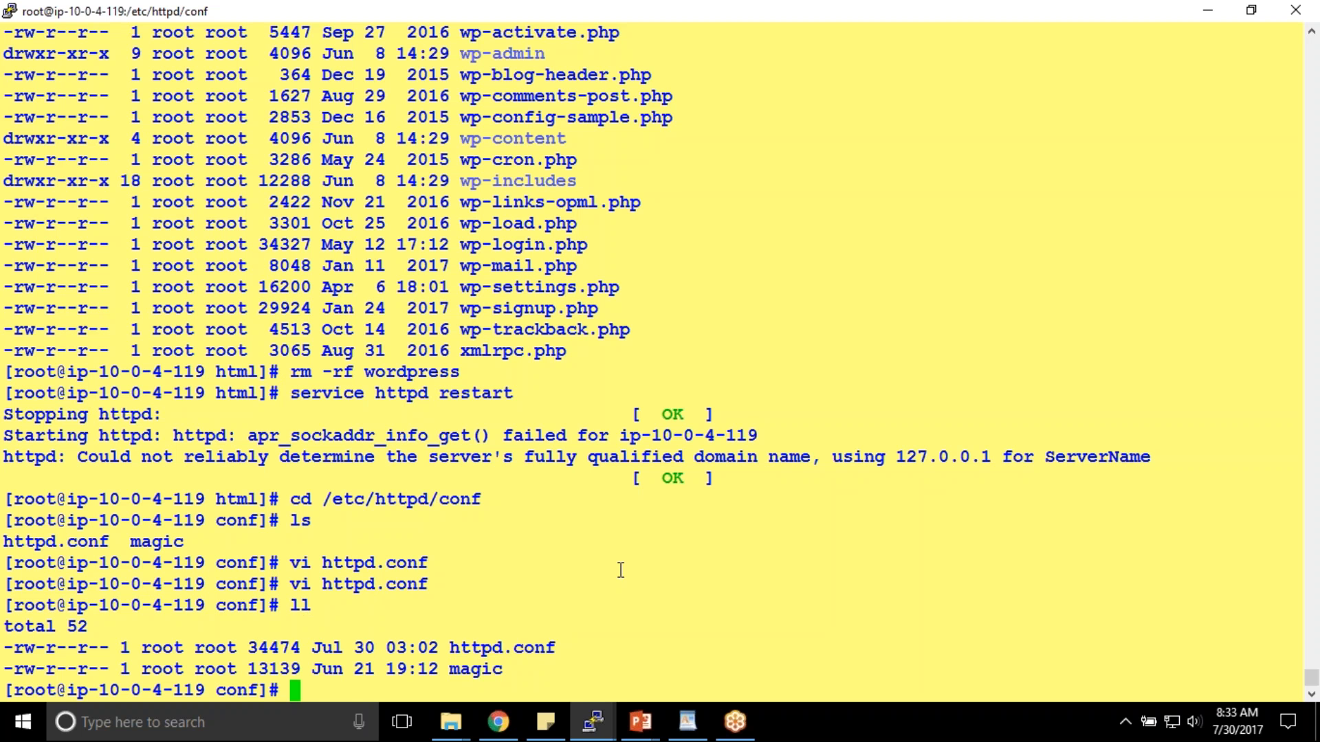
- Discard the typed clear command and switch over to Chrome
text(clear)
key(BackSpace)
key(BackSpace)
key(BackSpace)
key(BackSpace)
key(BackSpace)
key(alt+Tab)
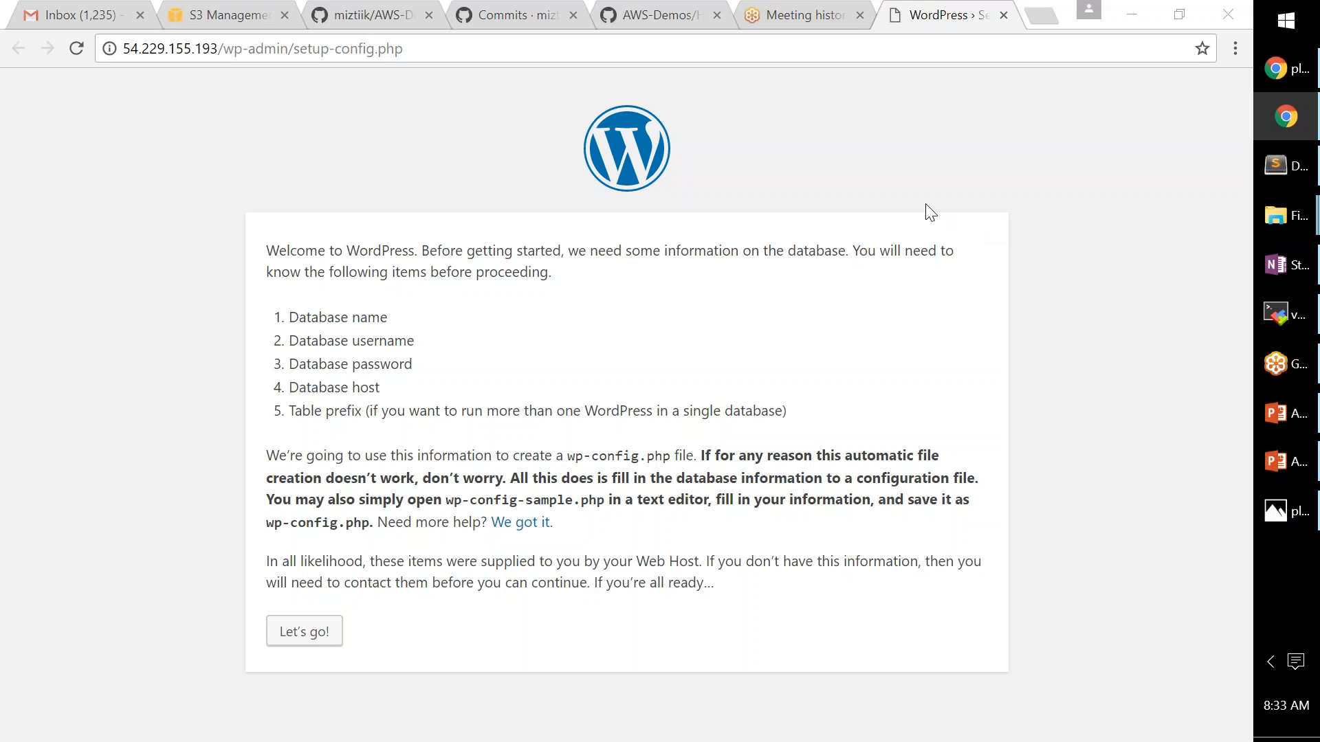
- Close the Inbox tab and load 54.229.155.193/wp-admin/setup-config.php
click(140, 14)
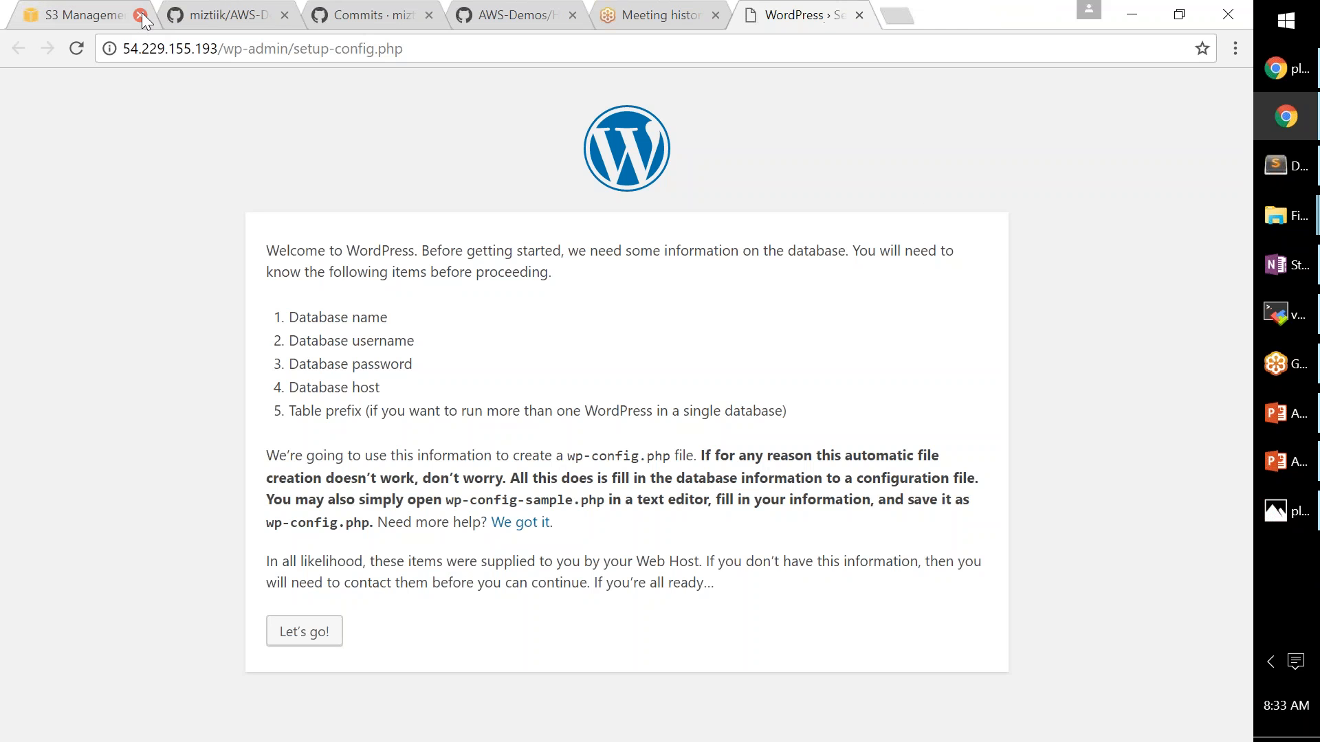
drag(219, 49, 235, 49)
key(Return)
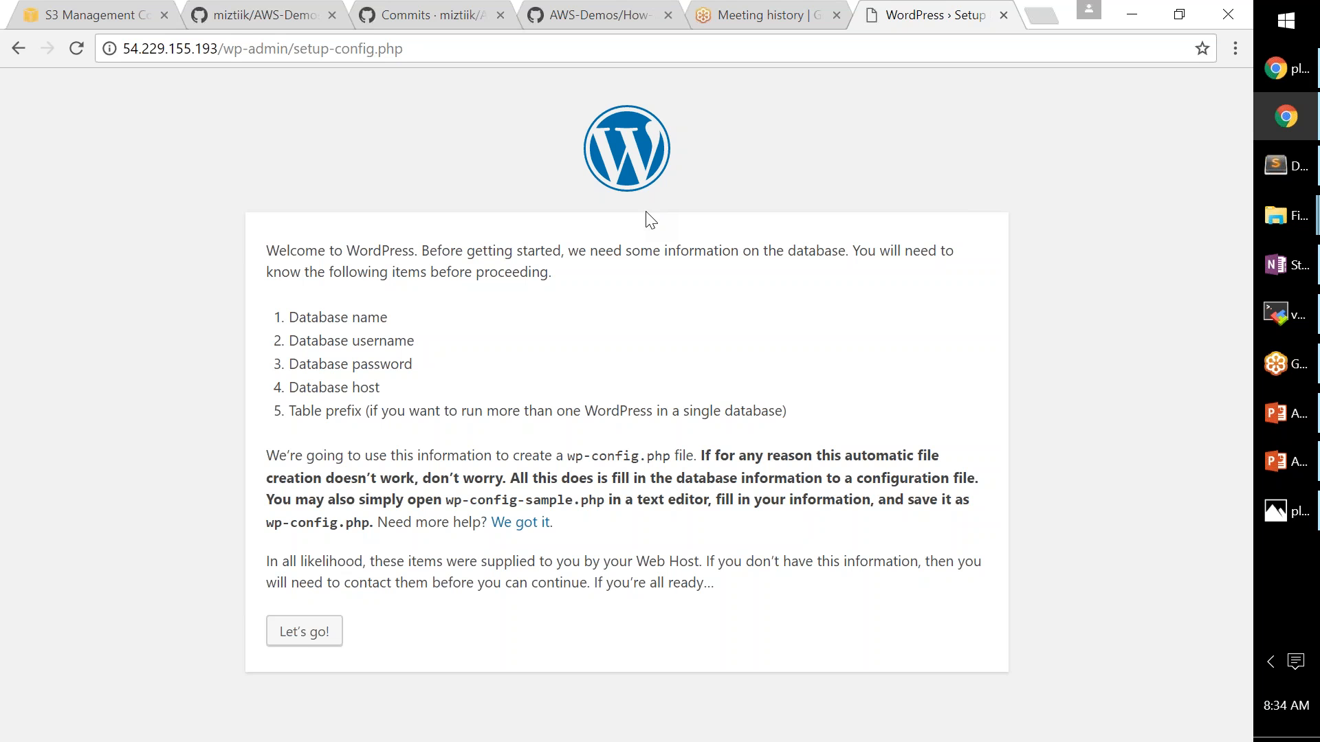
- Start the database setup and paste the RDS endpoint into Database Host
click(304, 639)
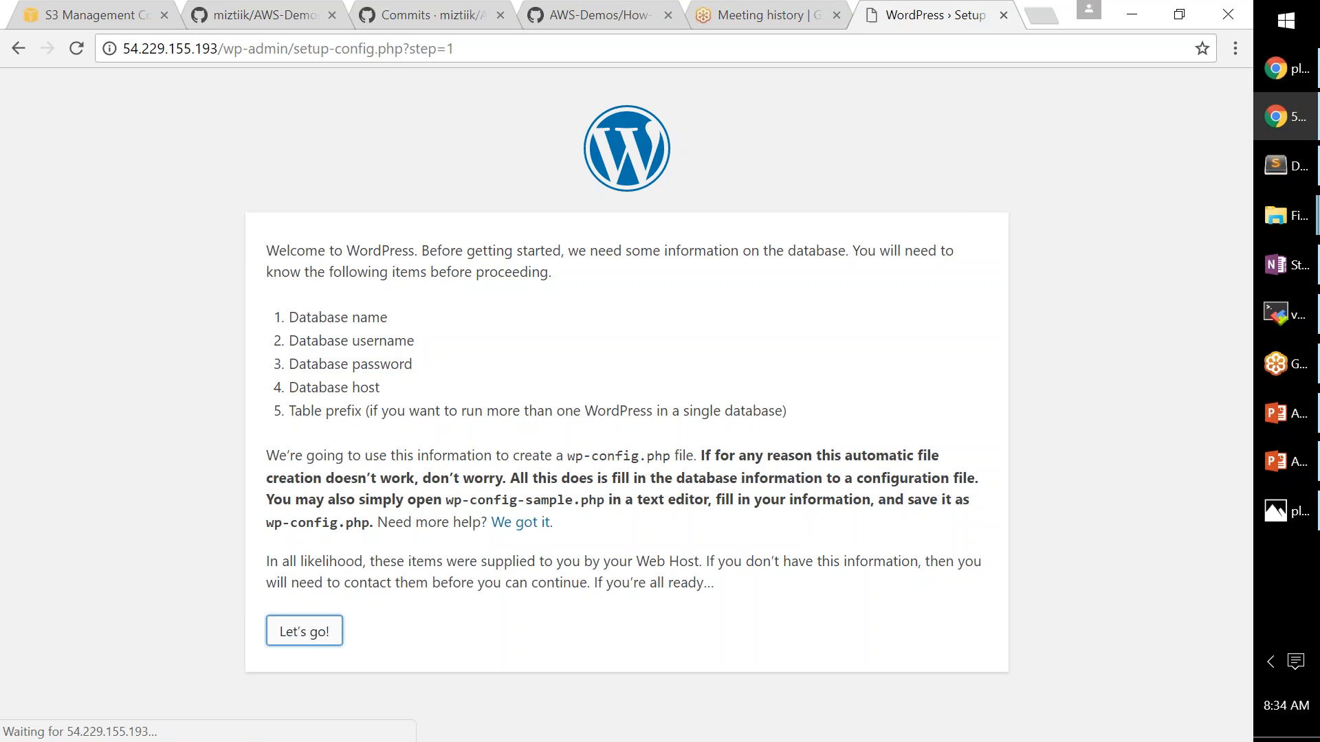
click(541, 304)
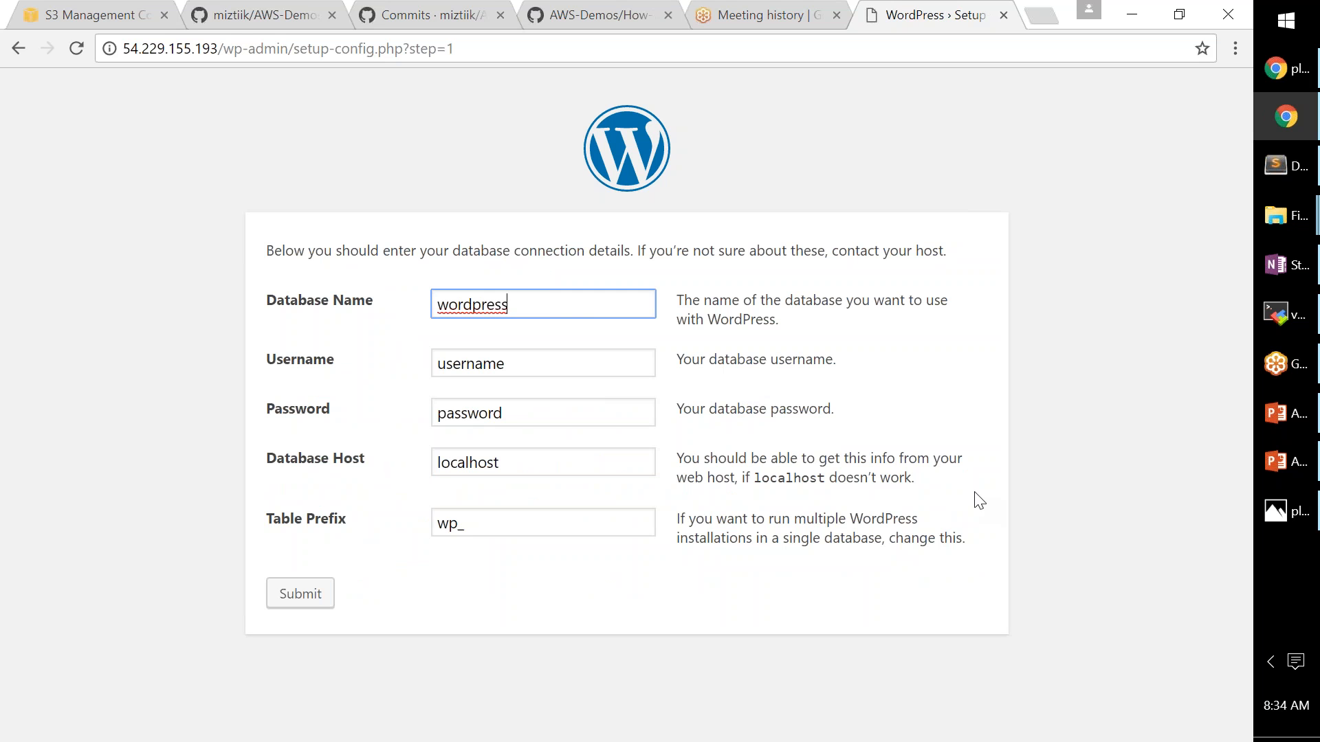
key(alt+Tab)
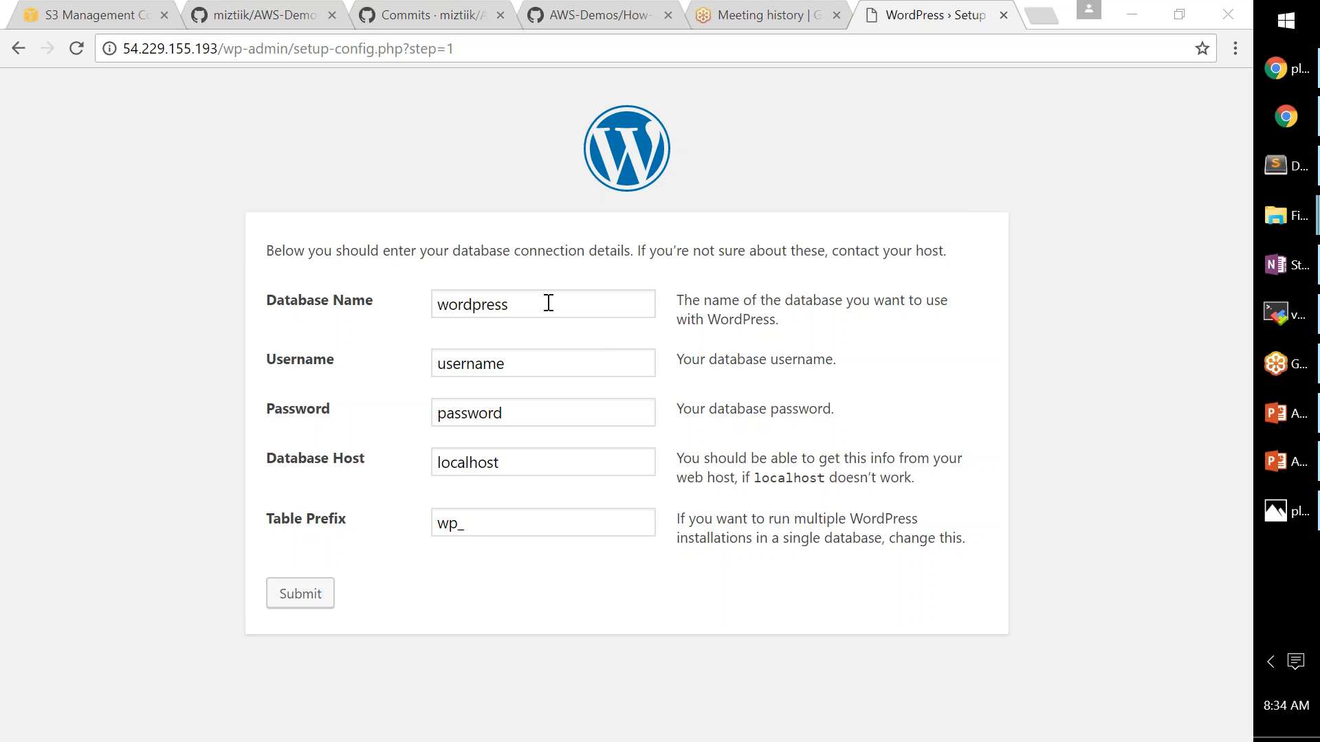
drag(522, 463, 394, 463)
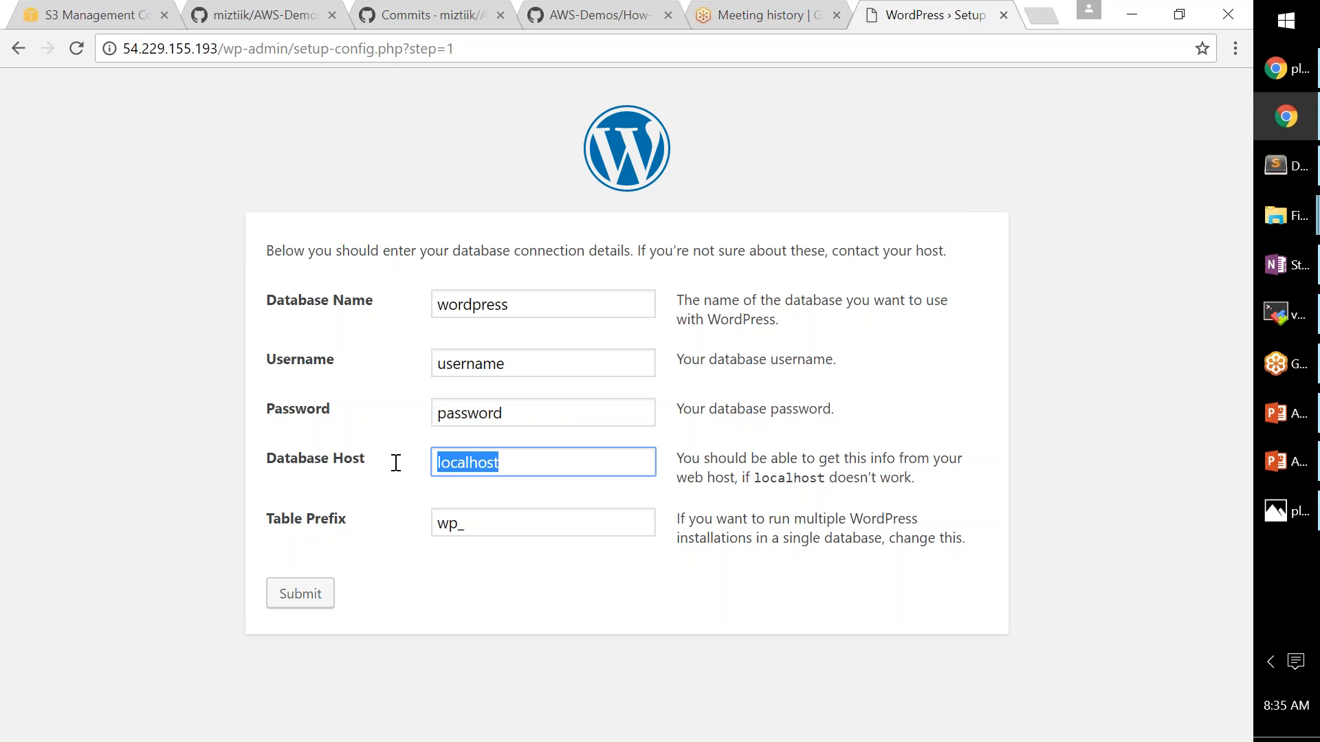
key(ctrl+v)
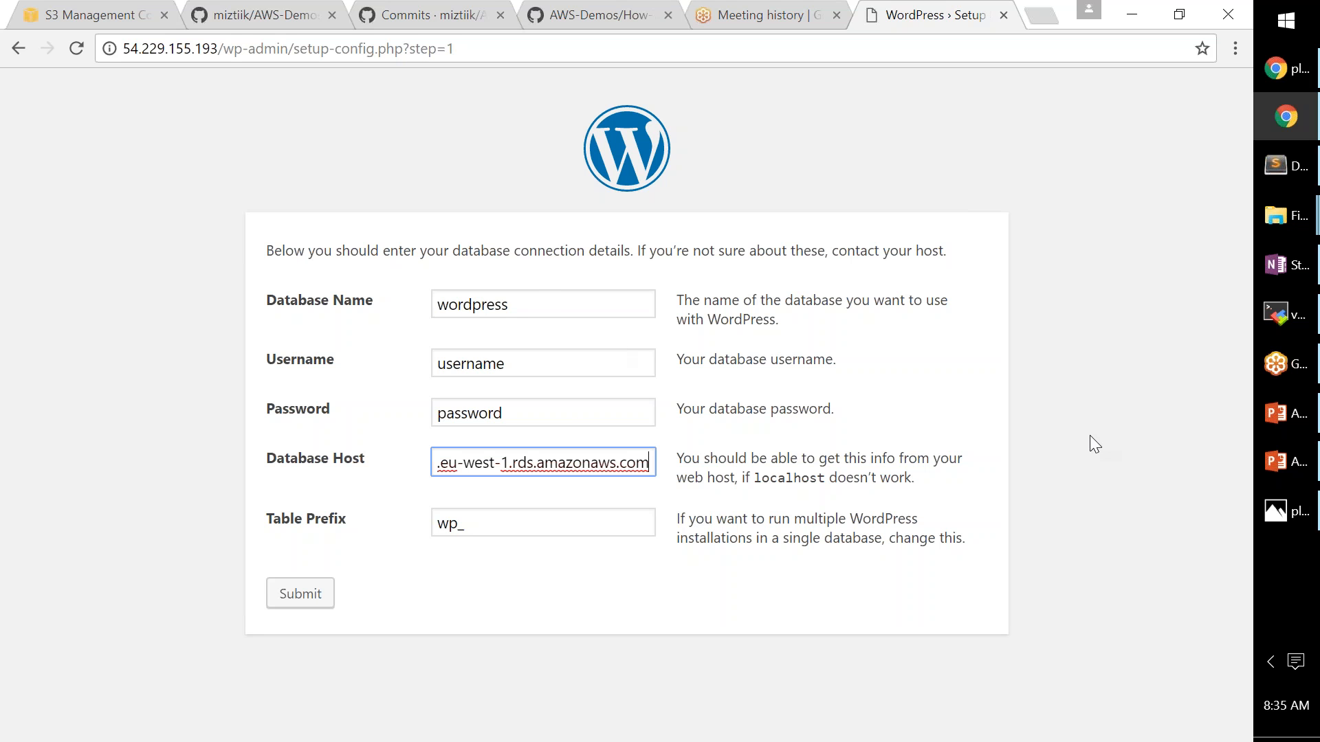
click(1093, 406)
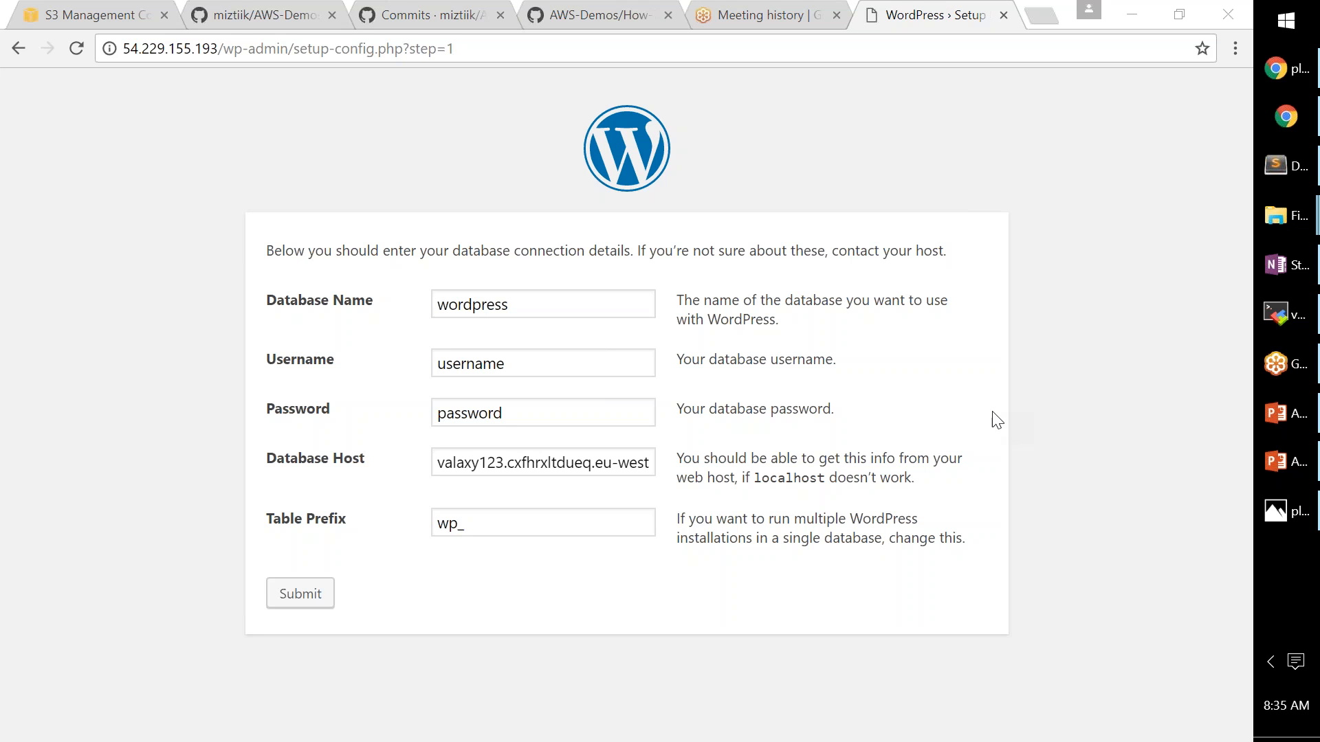
click(516, 303)
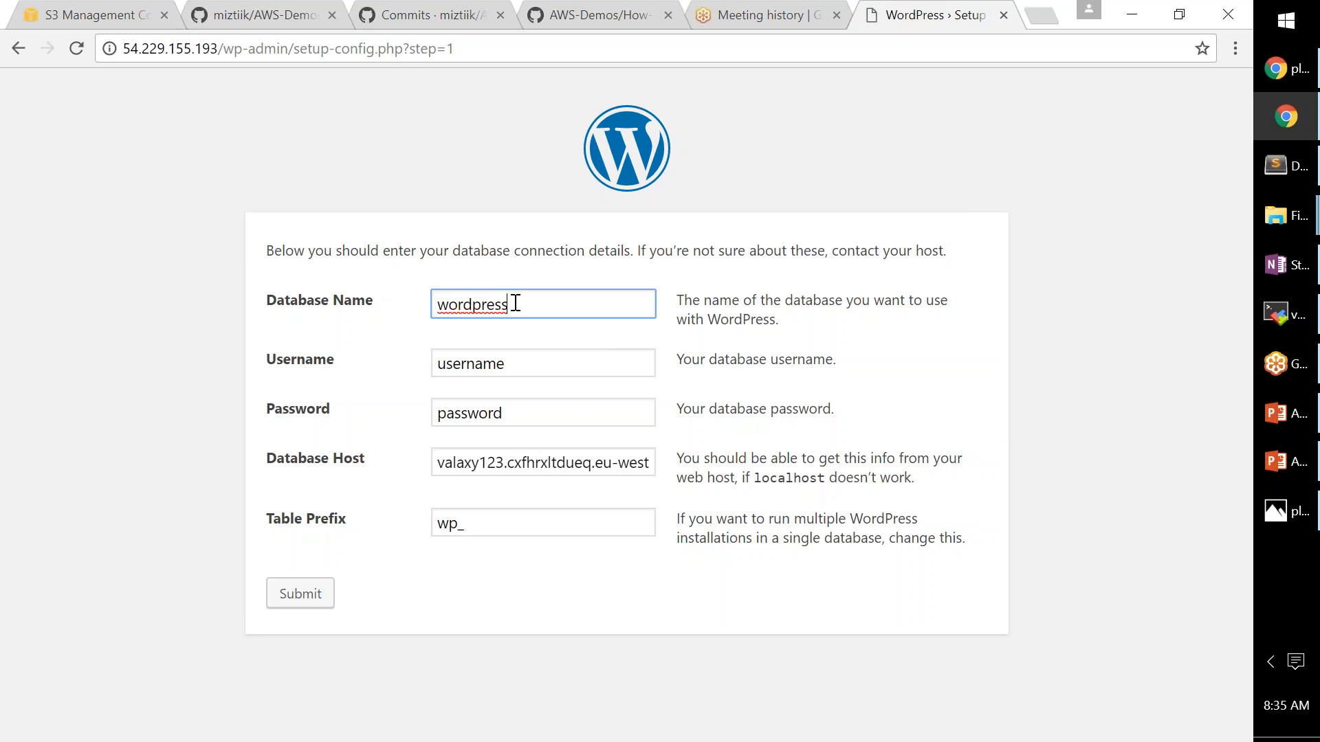
double_click(465, 303)
click(519, 363)
drag(519, 364, 379, 362)
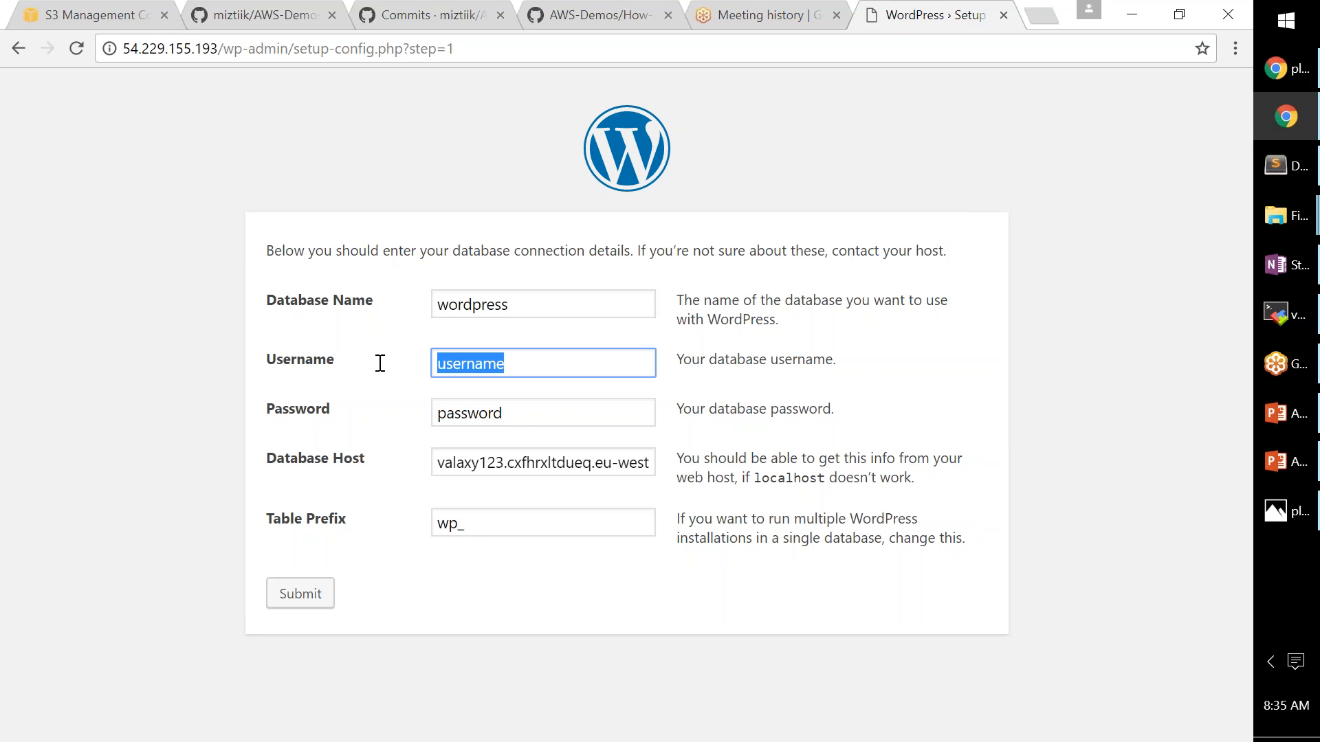
text(valaxy123)
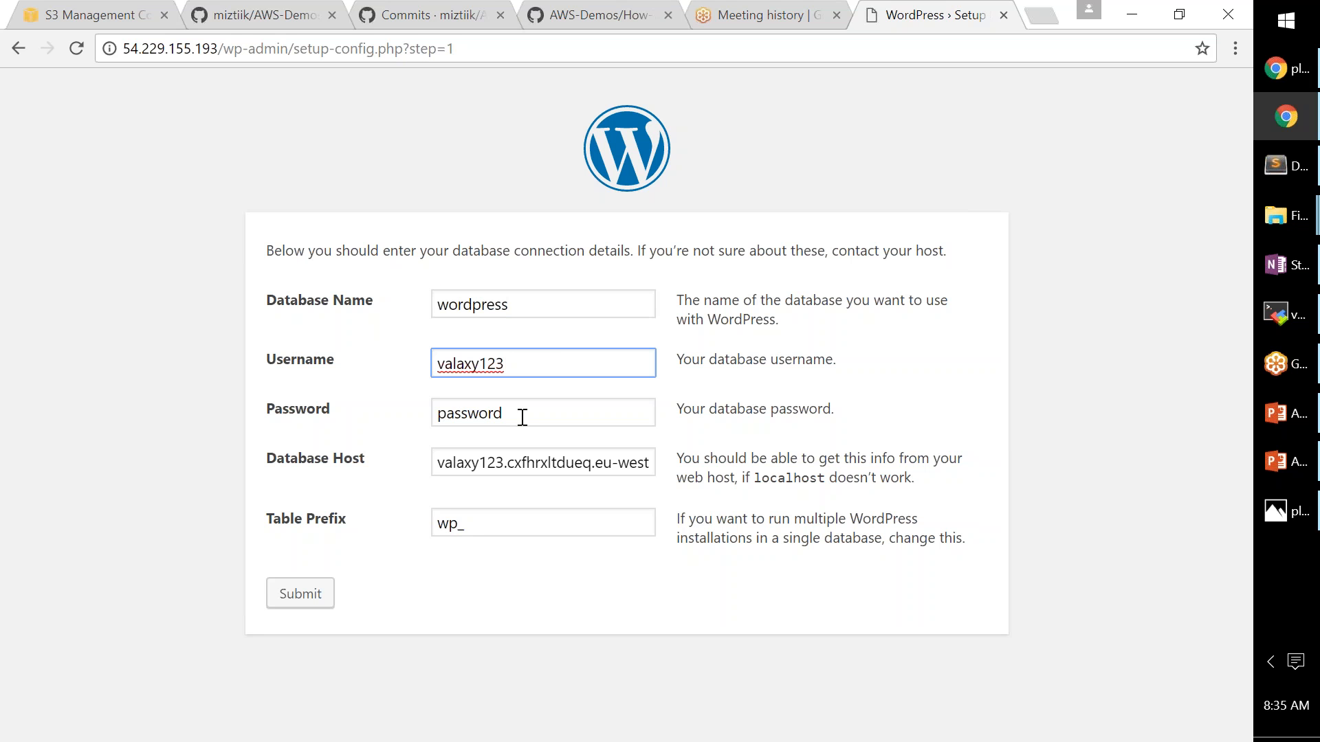
drag(522, 417, 348, 419)
text(valaxy123)
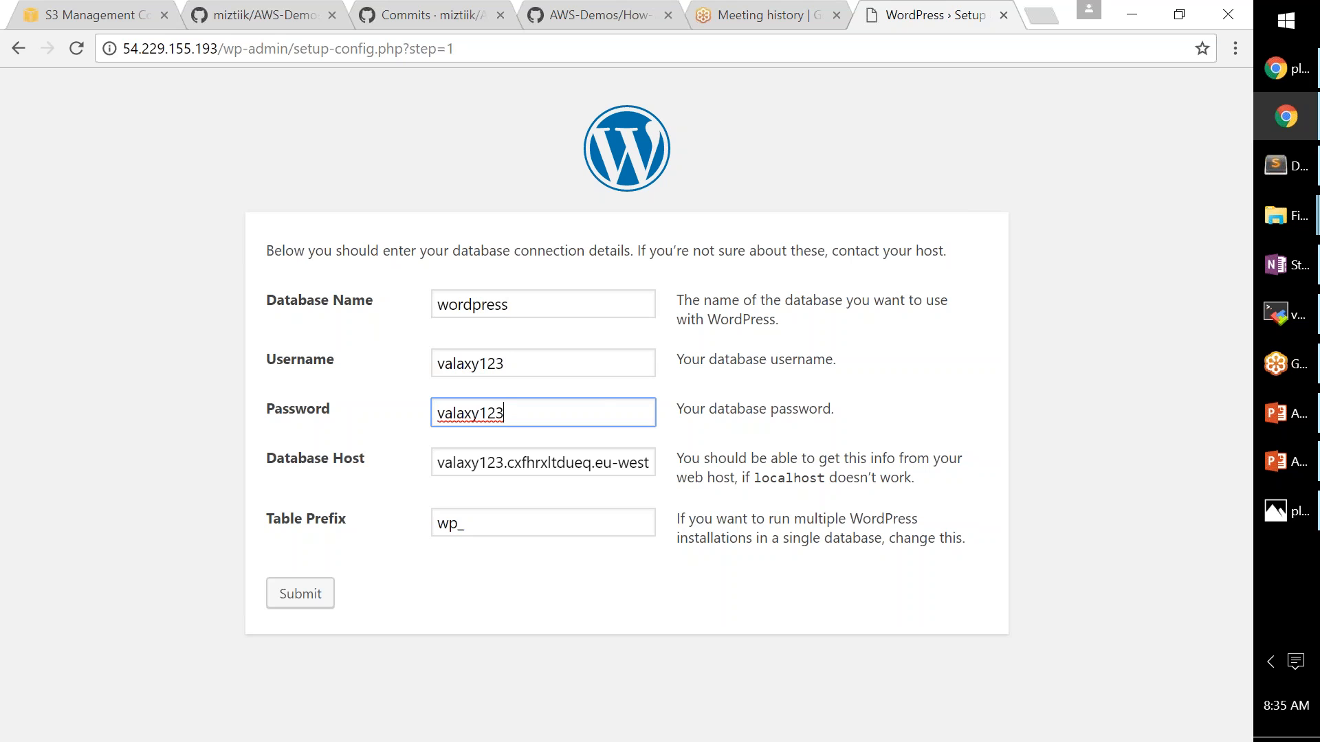
drag(527, 303, 402, 303)
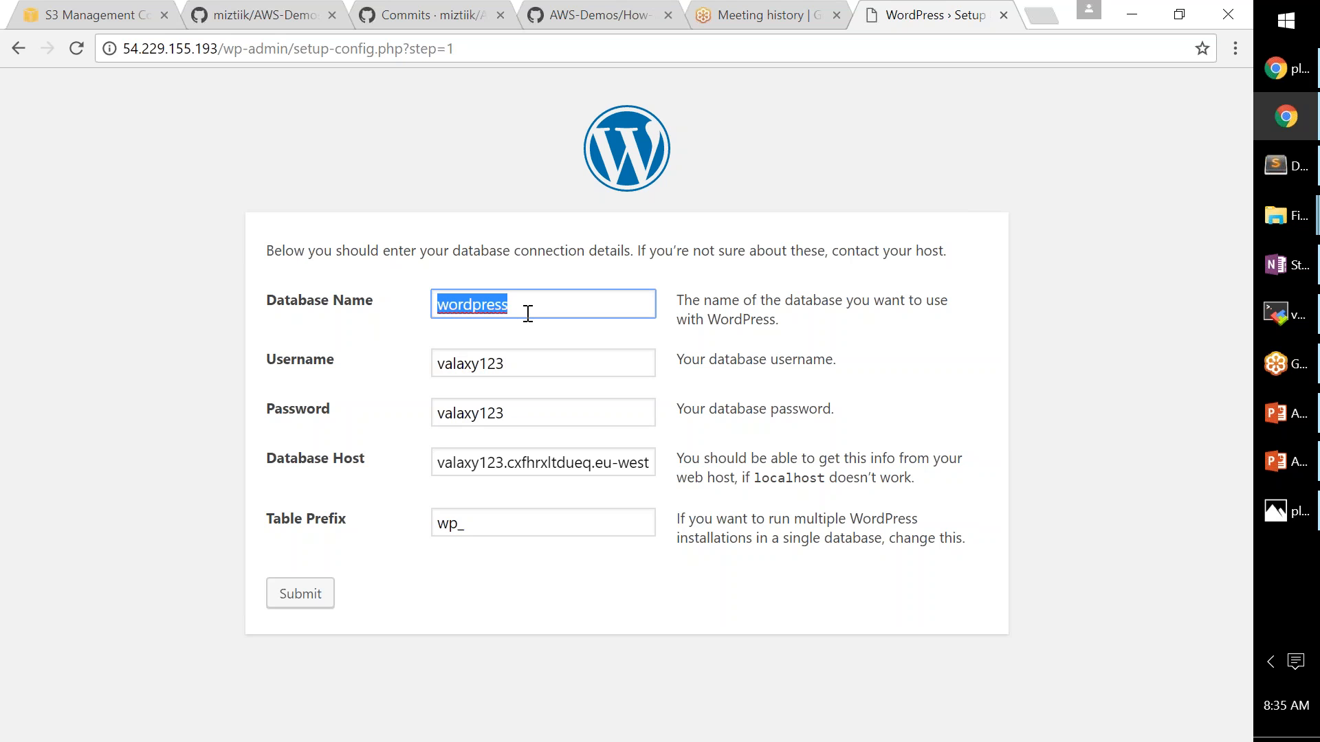
drag(527, 313, 375, 302)
text(valaxy123)
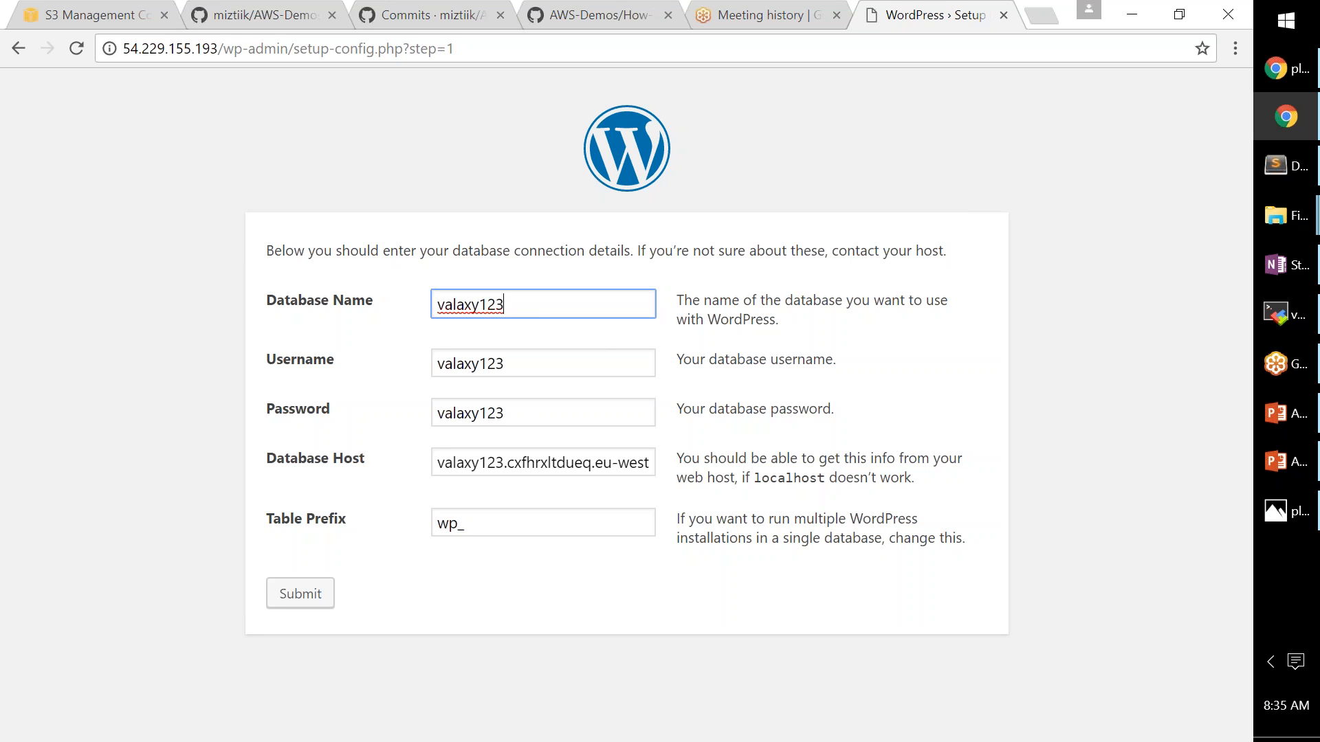
- Check the wp_ table prefix and the RDS host, then submit the form
drag(453, 527, 413, 532)
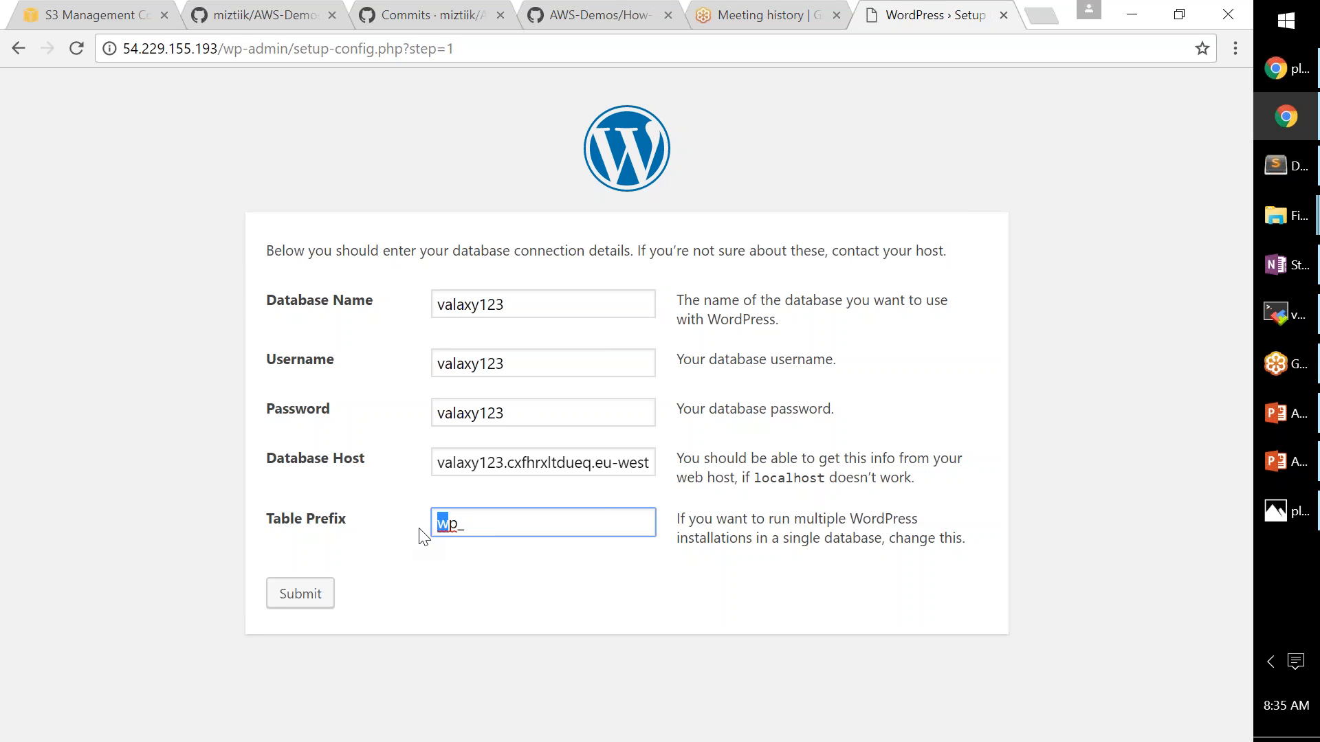
click(522, 525)
drag(435, 463, 653, 468)
click(540, 461)
drag(450, 463, 617, 475)
click(554, 469)
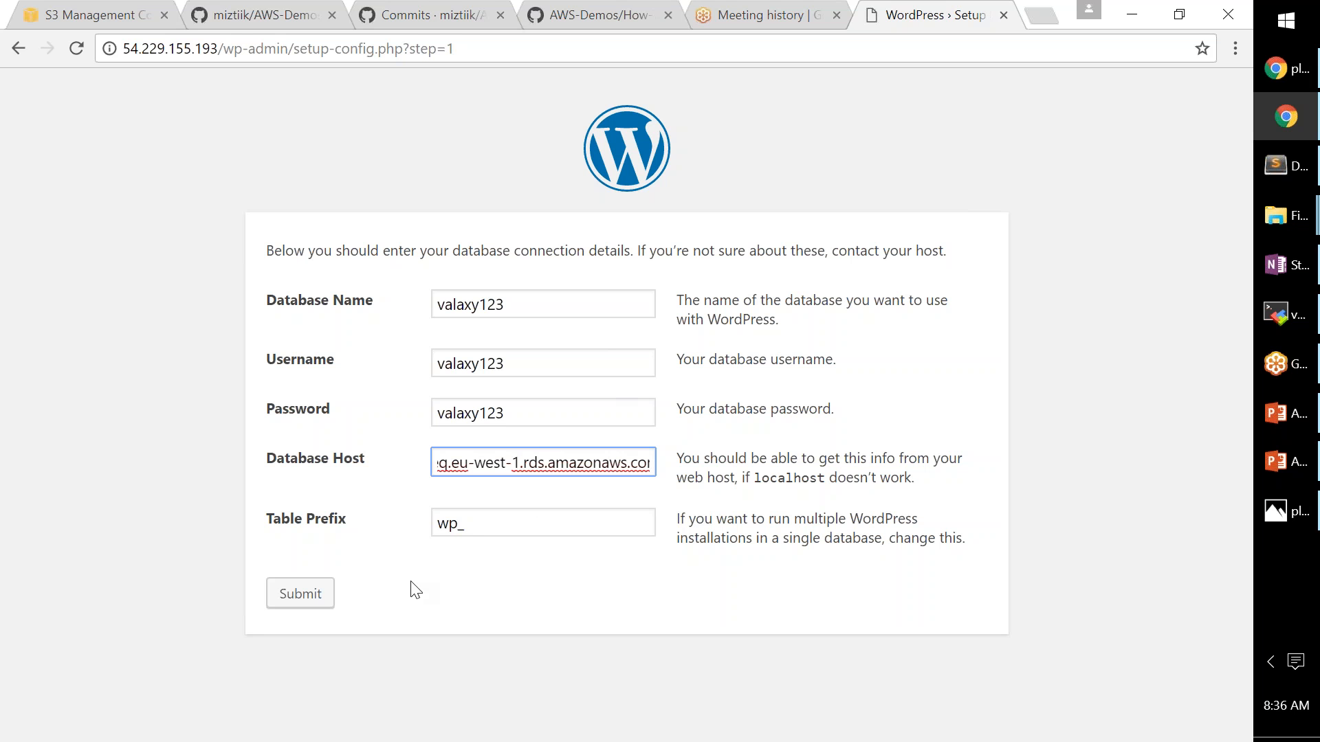
click(292, 605)
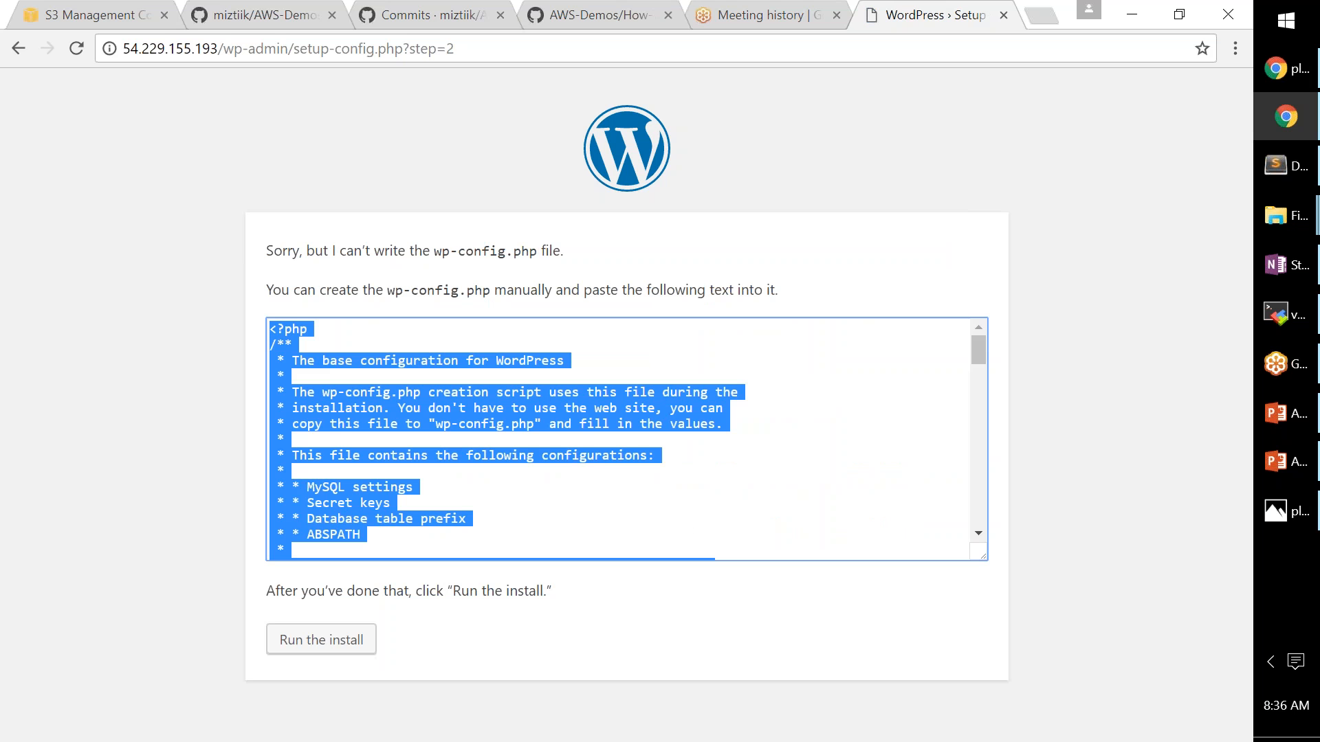
- Read the can't-write wp-config.php note and go back to the connection form
drag(316, 250, 530, 250)
drag(273, 289, 507, 290)
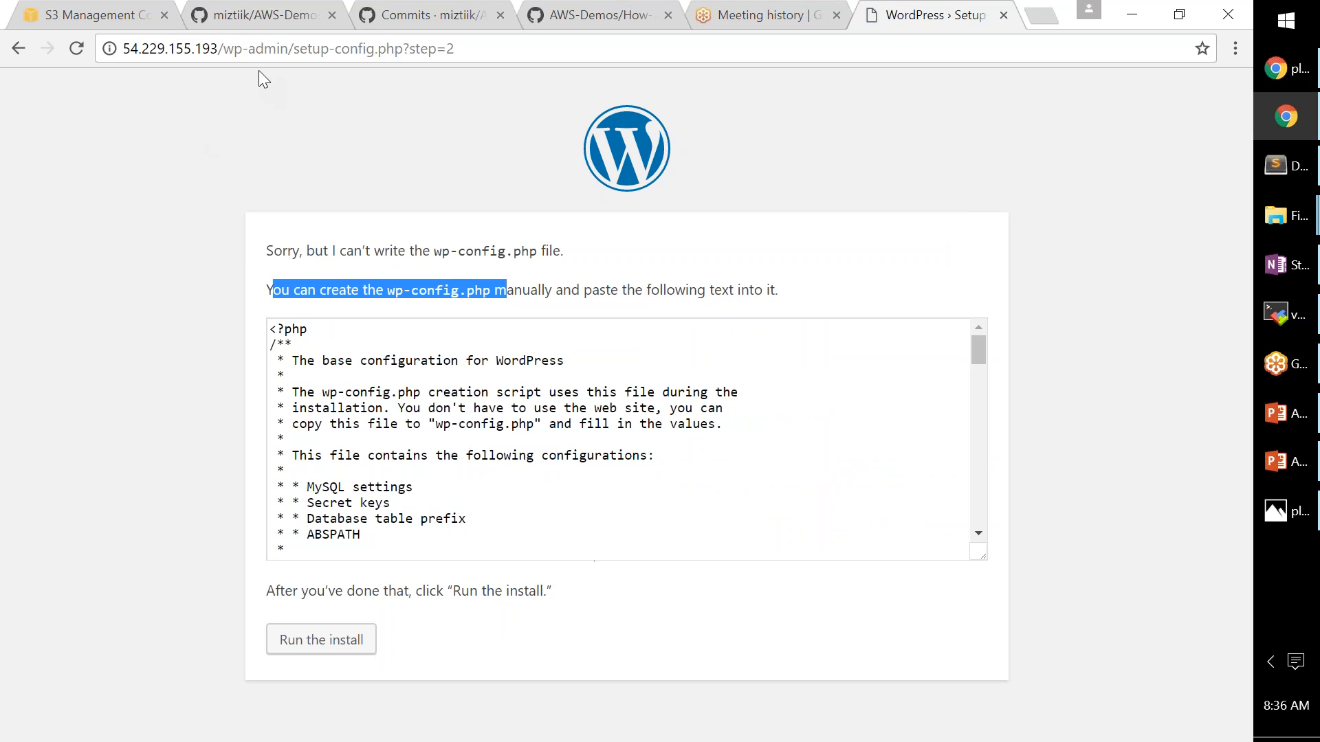
click(18, 50)
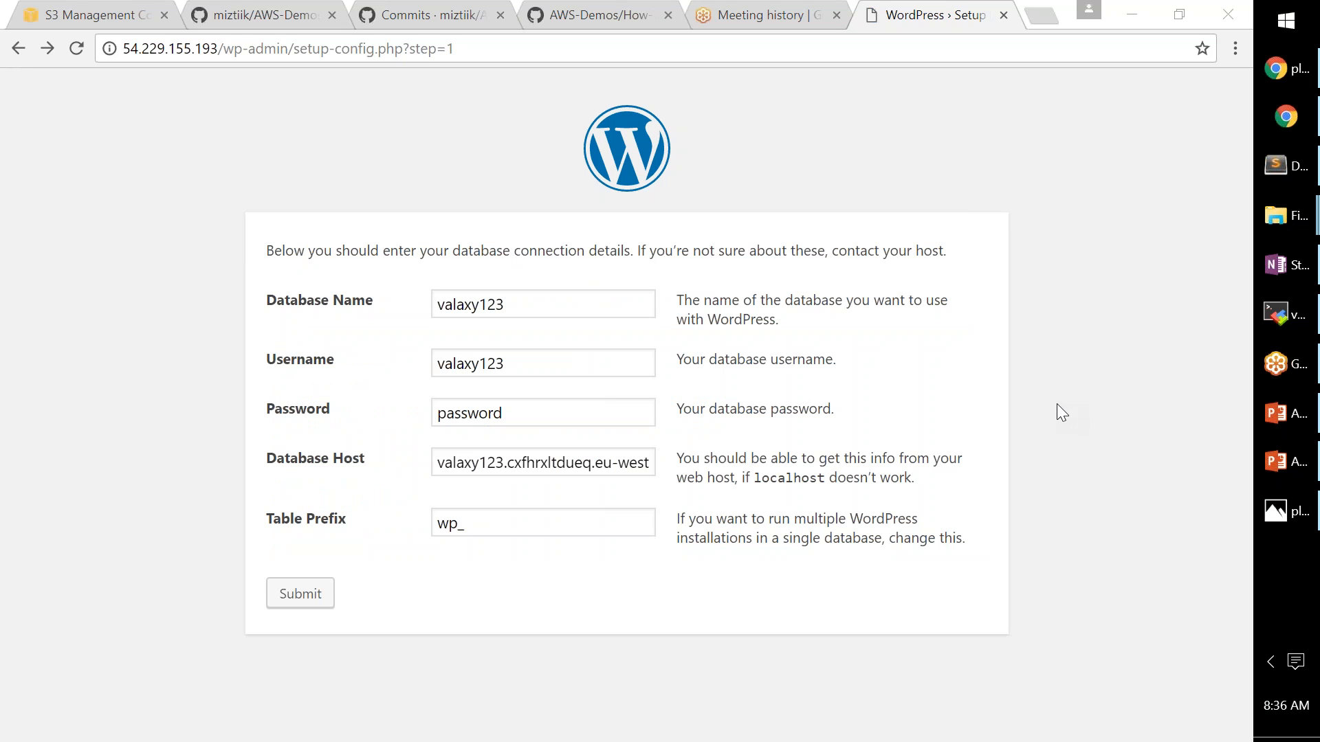
- Paste the correct database password into the Password field
click(522, 413)
click(492, 464)
key(ctrl+a)
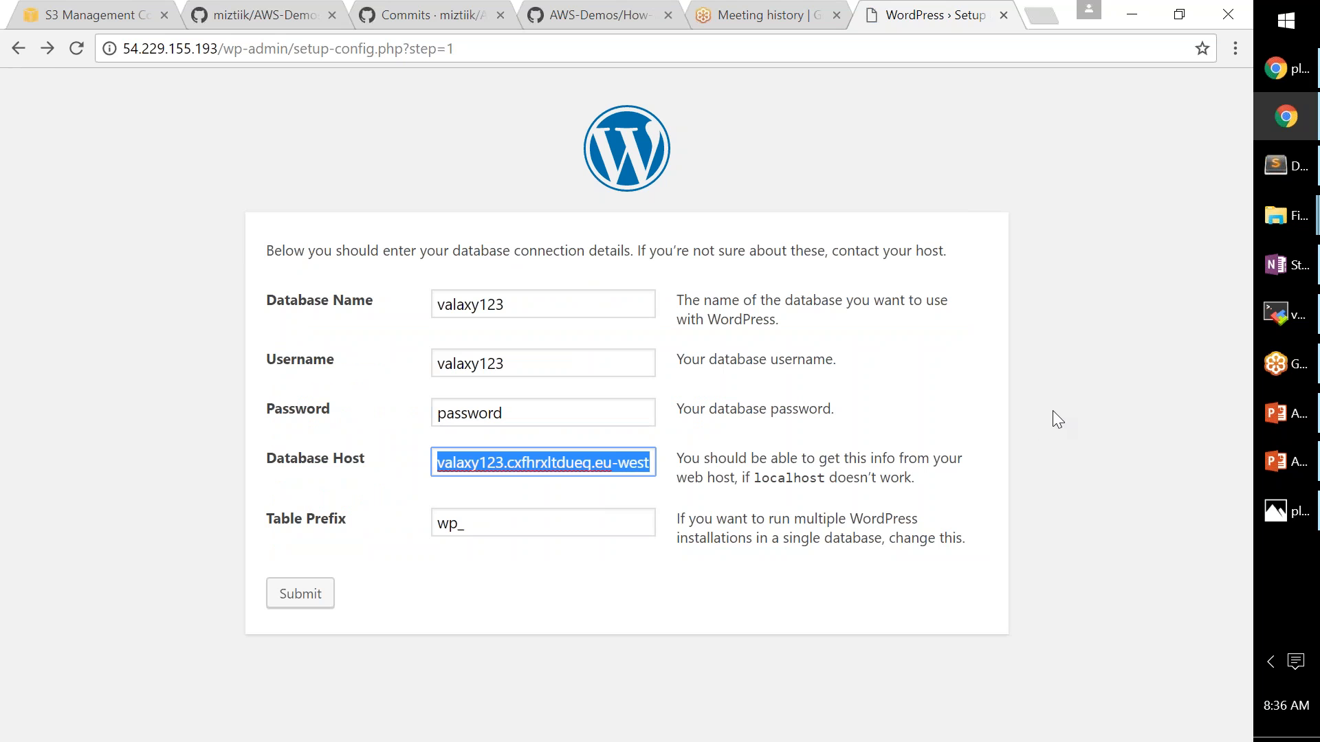
key(End)
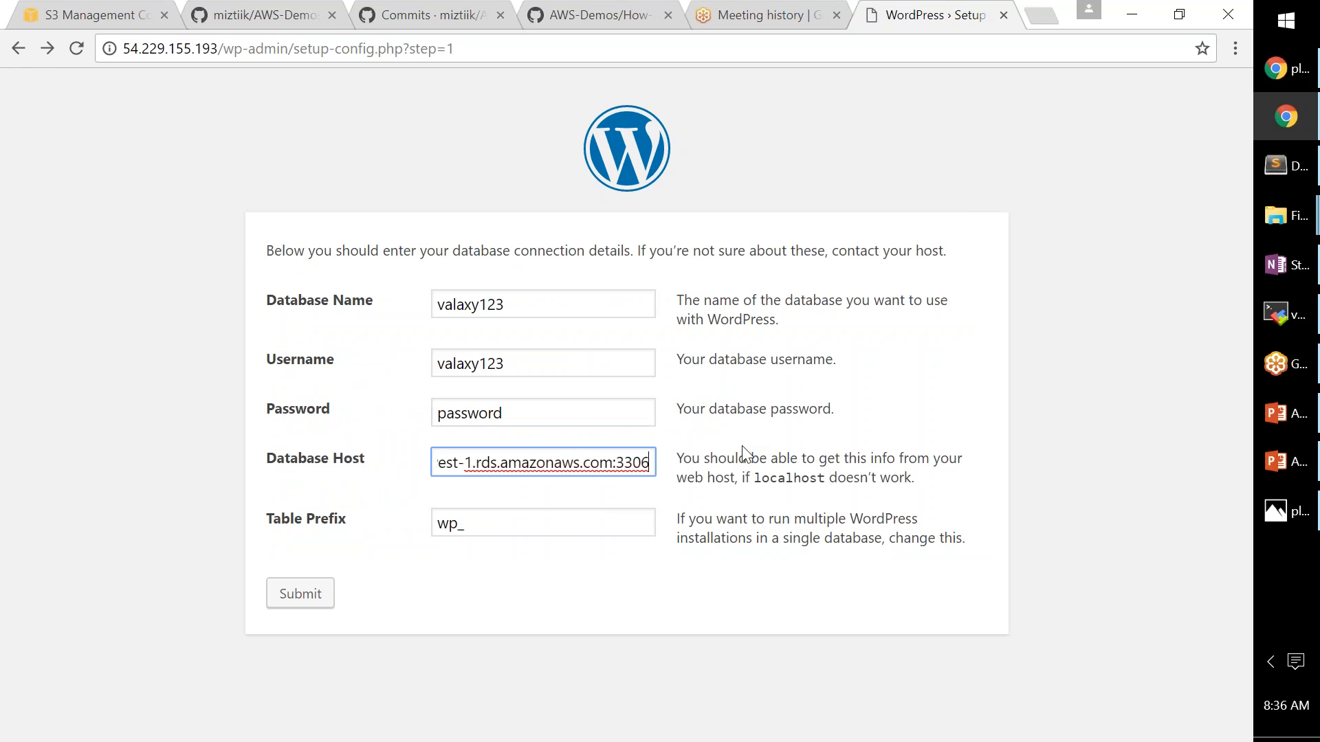
click(401, 368)
key(ctrl+c)
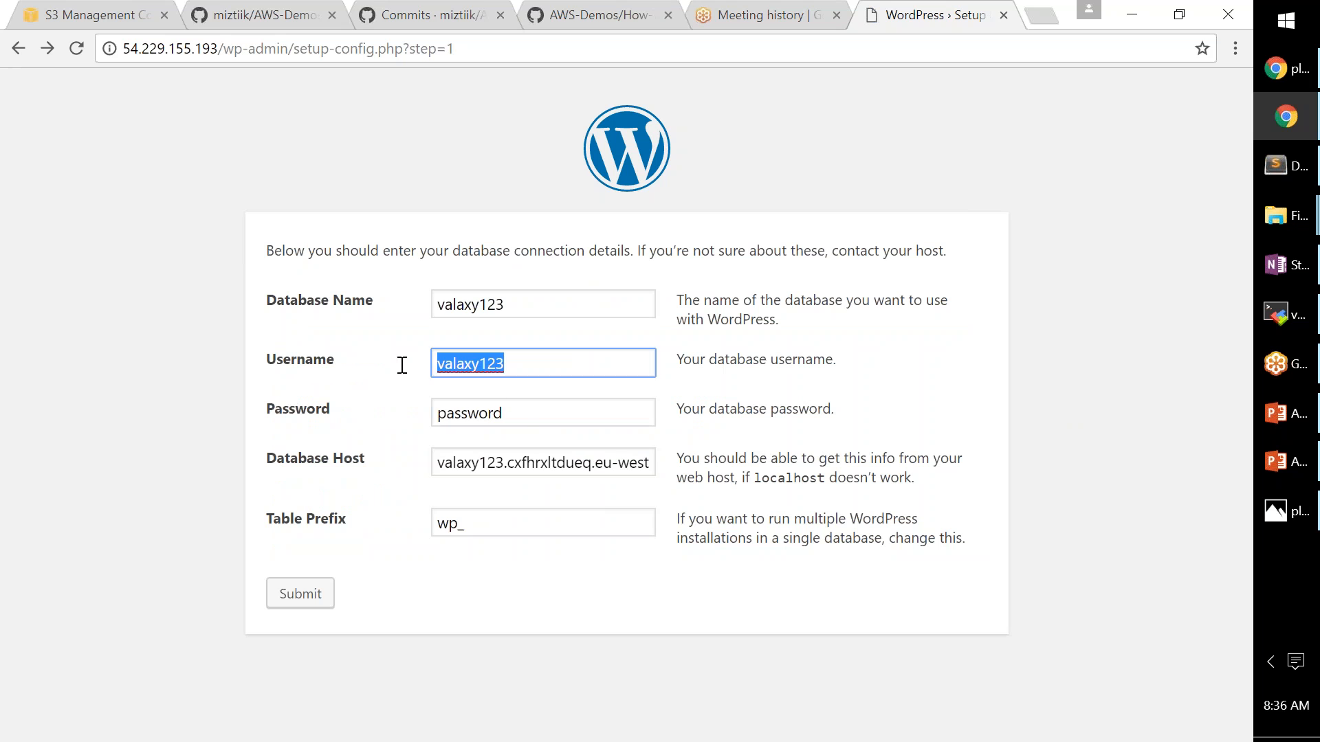
click(370, 413)
key(ctrl+v)
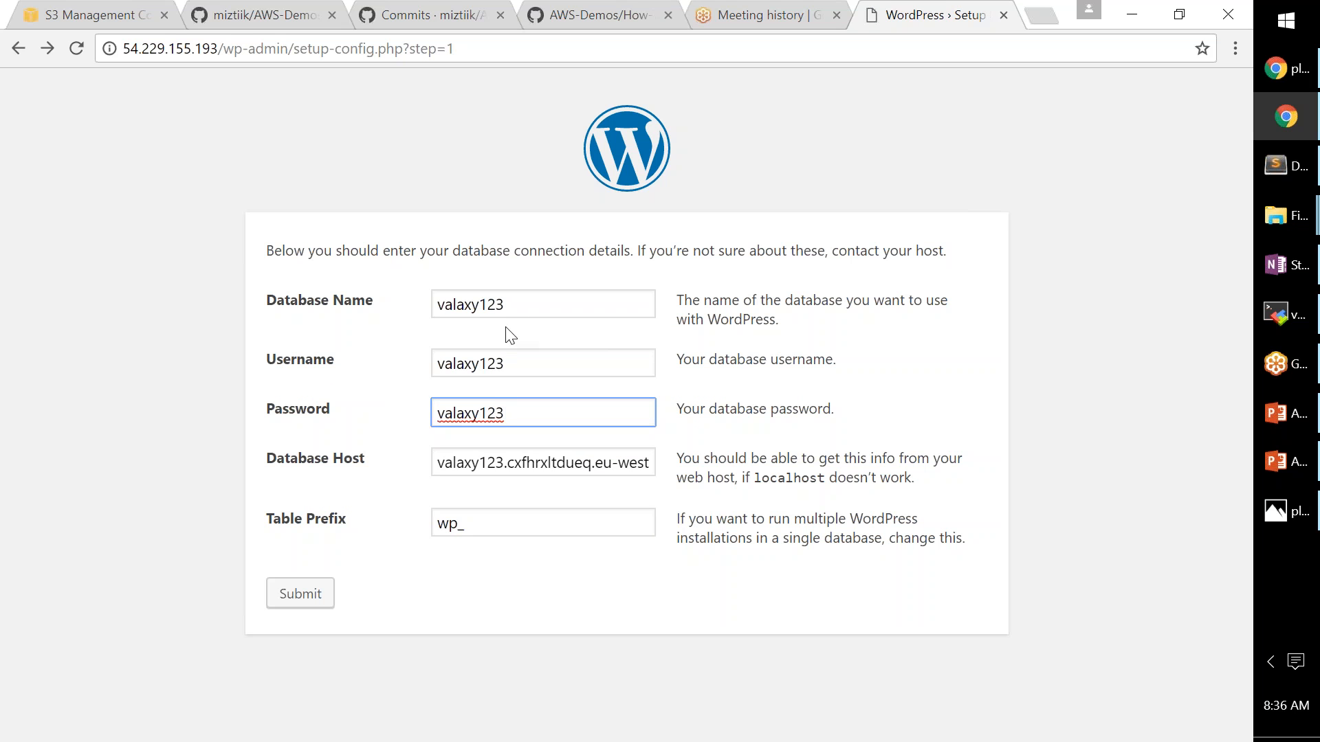
- Check the Database Host endpoint and resubmit the connection details
click(516, 306)
click(449, 464)
drag(508, 462, 663, 463)
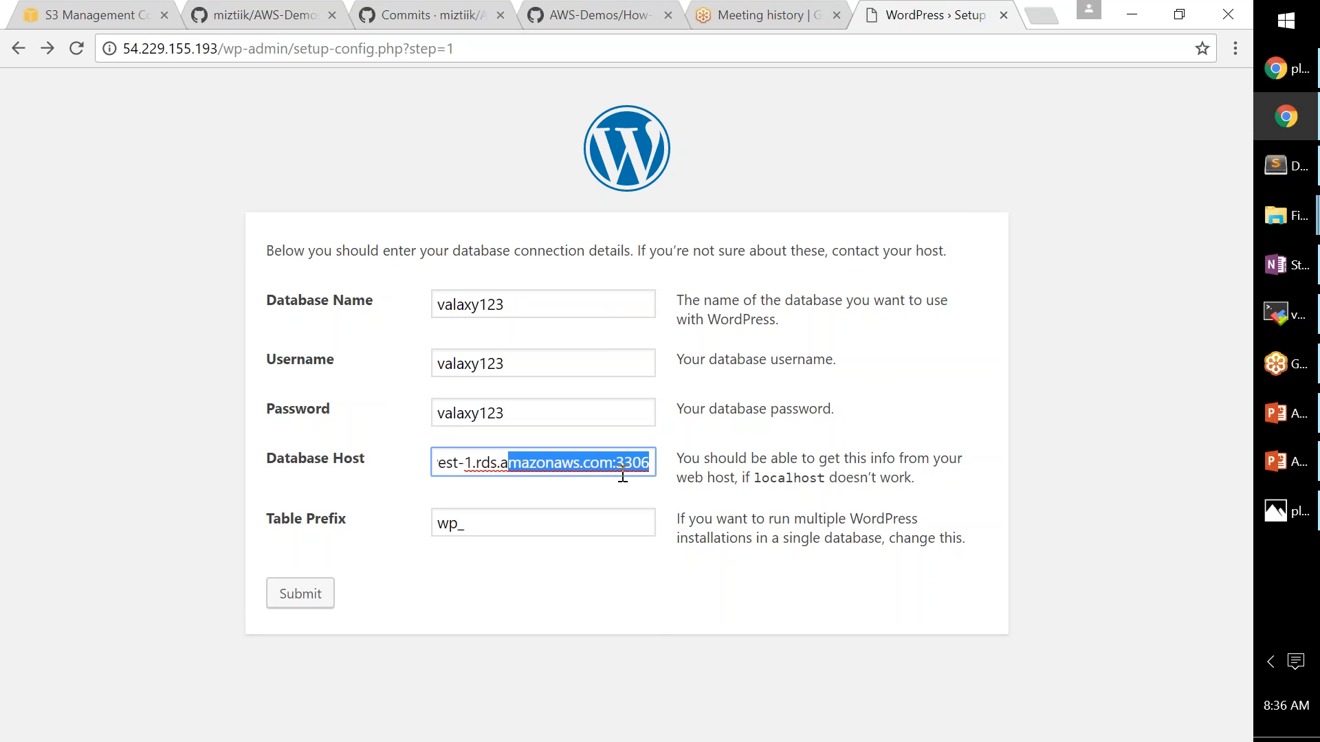
click(642, 485)
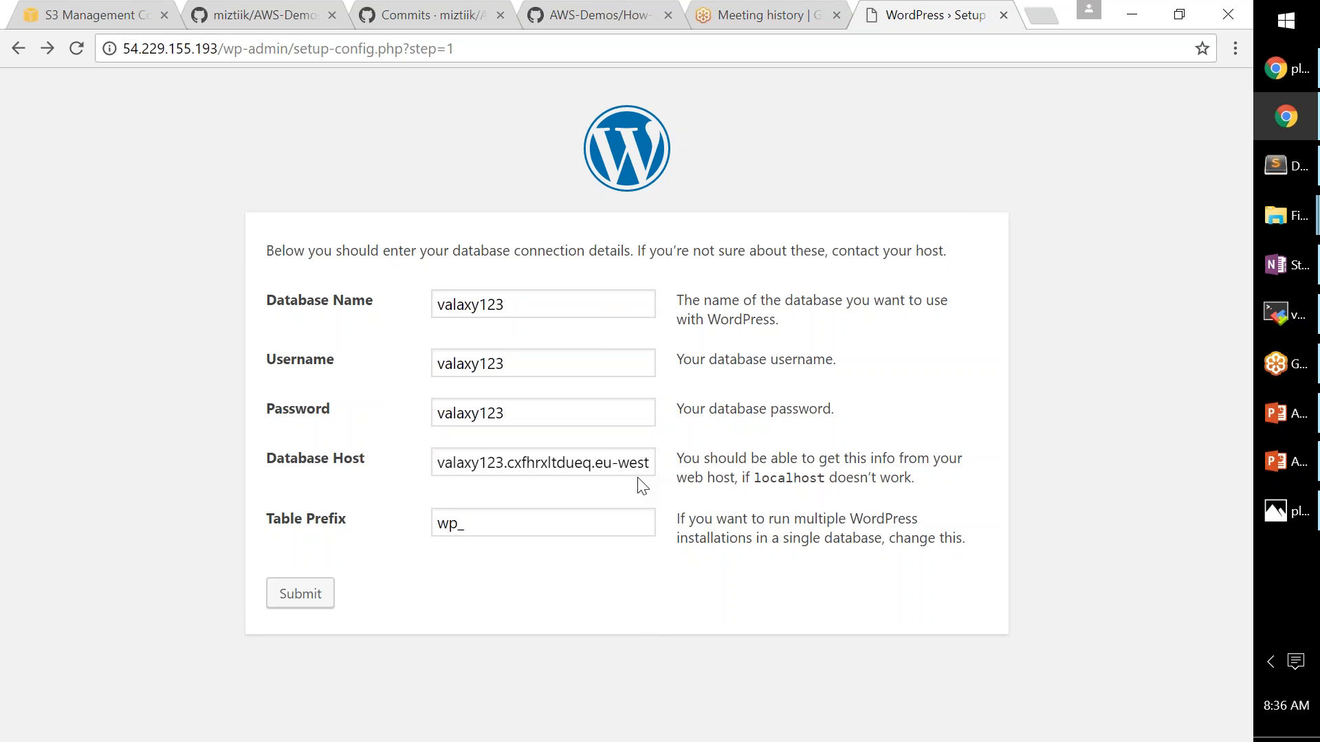
click(308, 597)
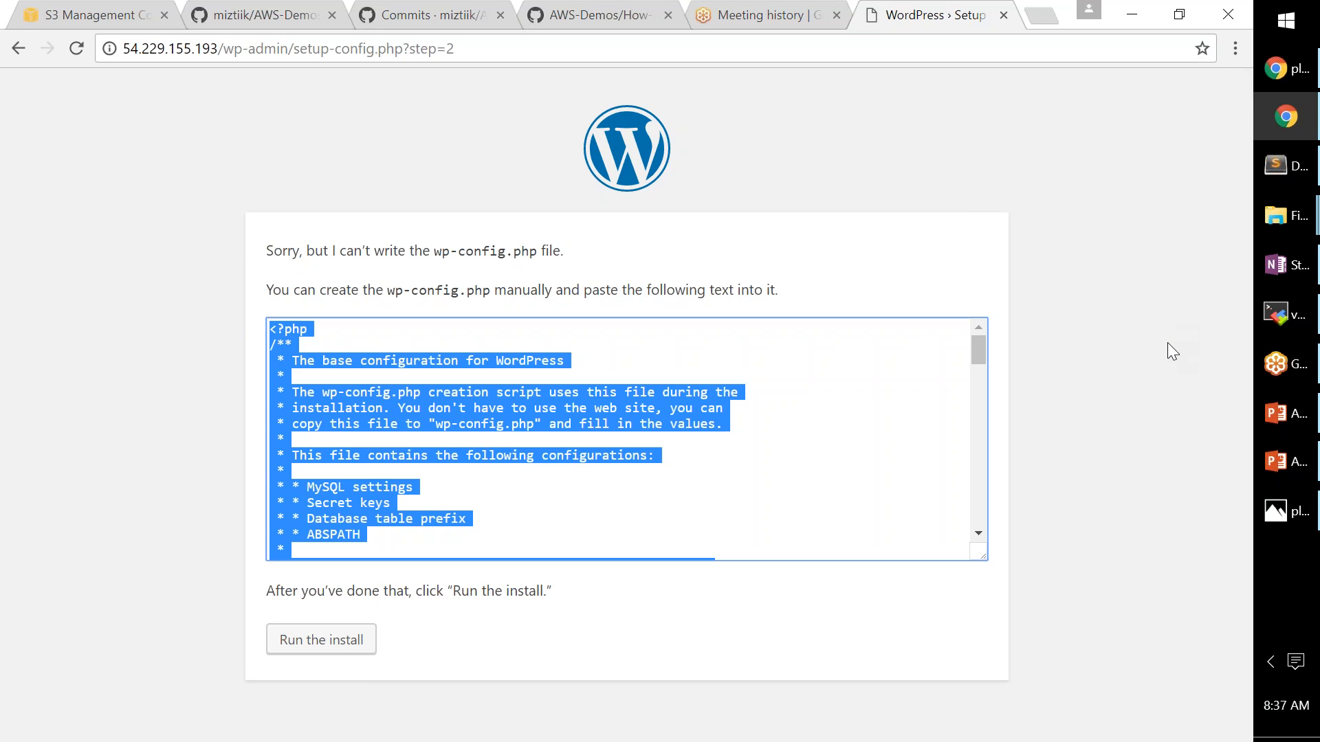
key(alt+Tab)
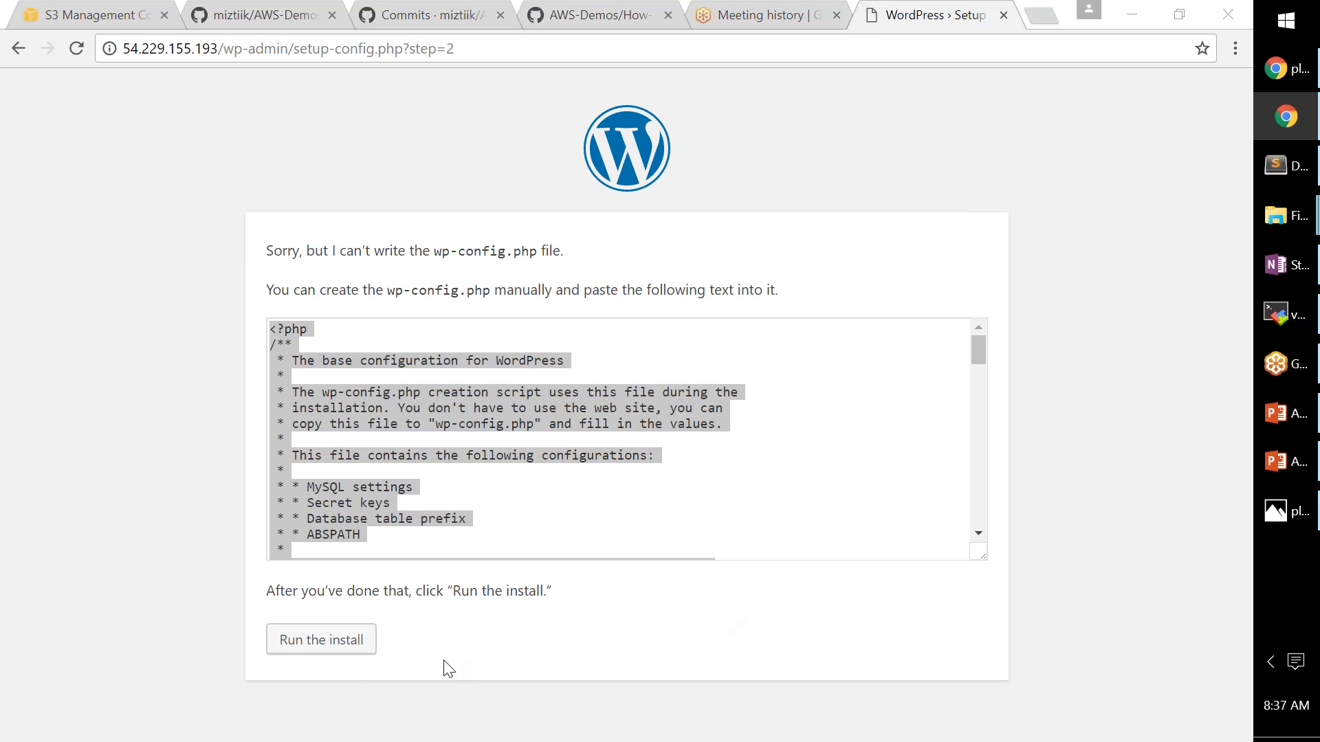
- Back on the connection form, replace the Database Host value with valaxy123
click(18, 48)
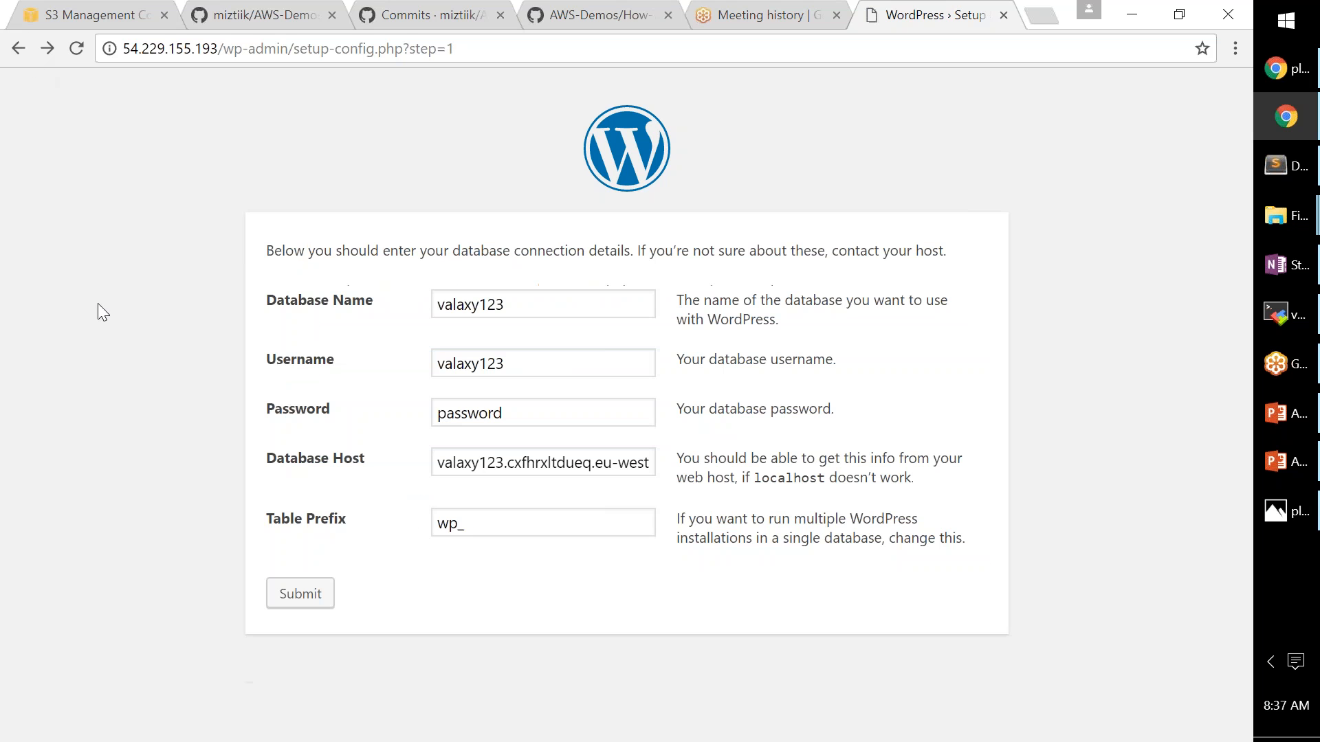
click(443, 460)
drag(443, 460, 537, 463)
click(442, 463)
drag(437, 465, 654, 472)
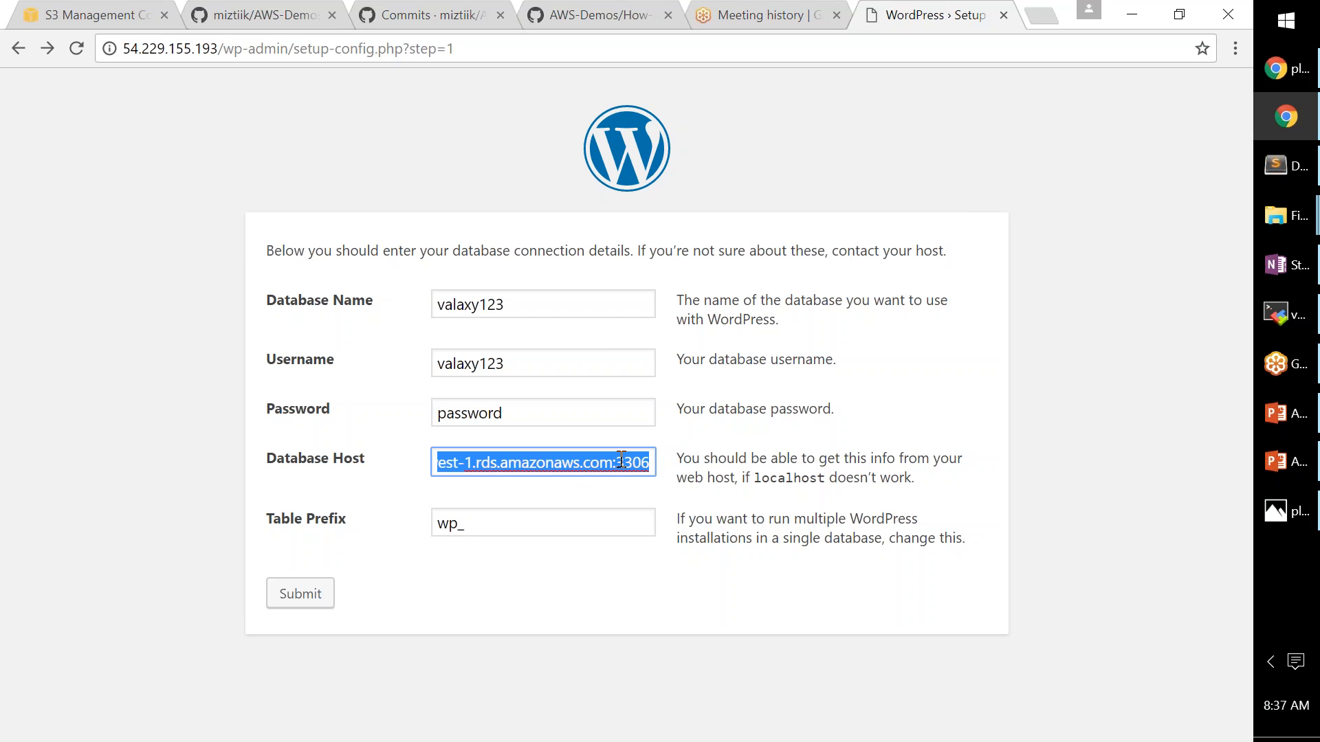
text(f)
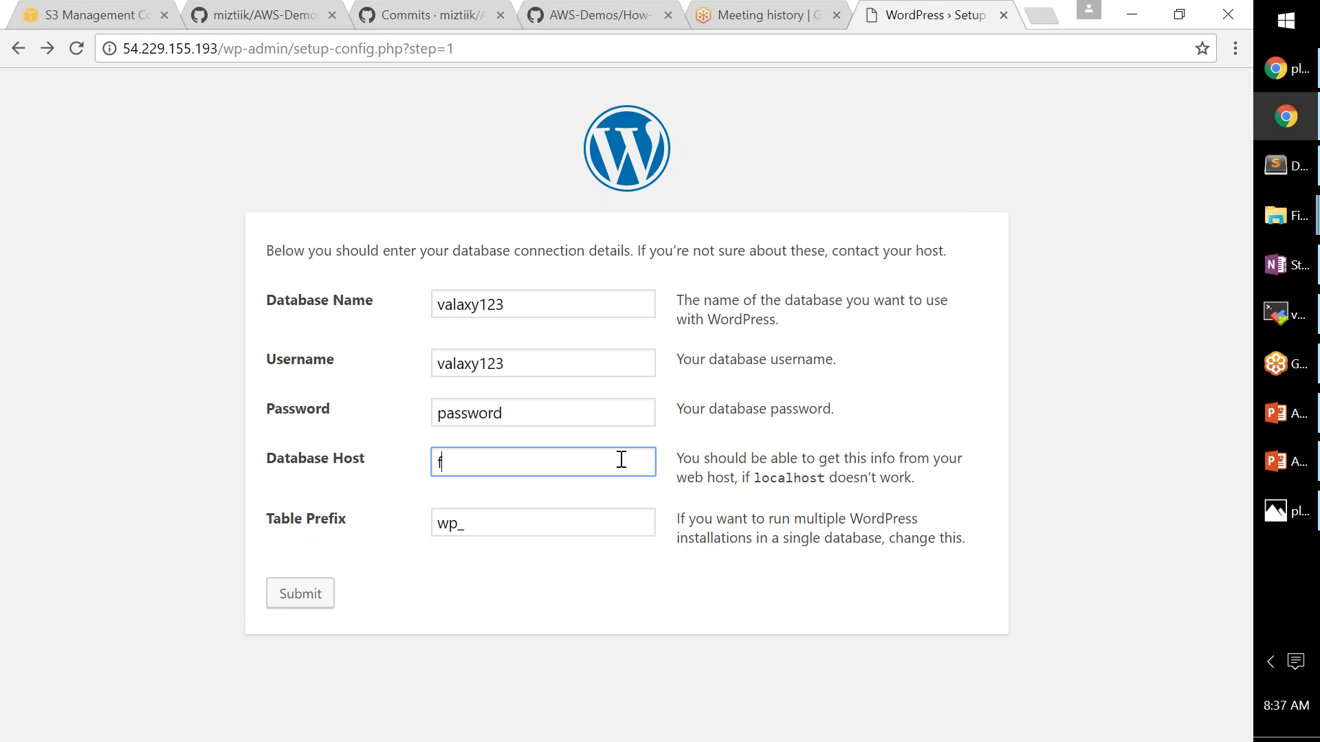
key(BackSpace)
key(ctrl+v)
- Paste the copied RDS endpoint into the Password field
key(alt+Tab)
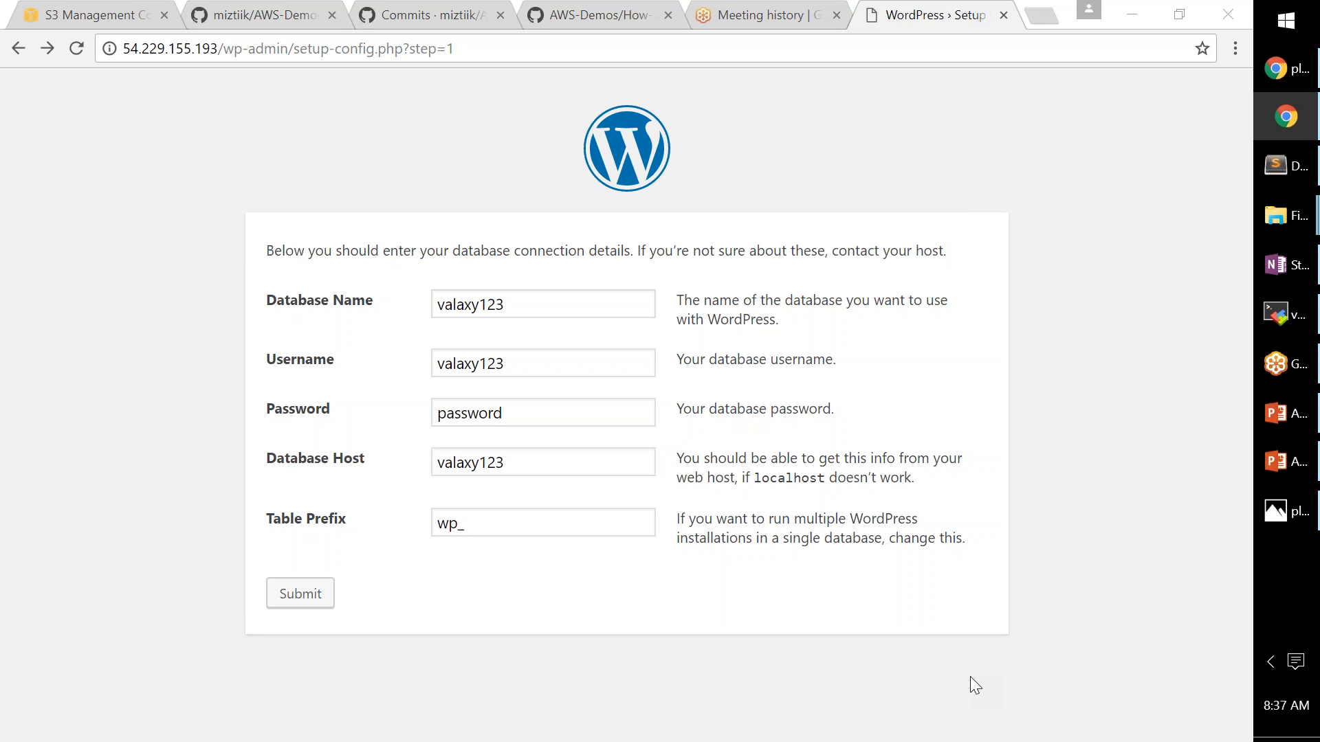
key(ctrl+a)
key(ctrl+v)
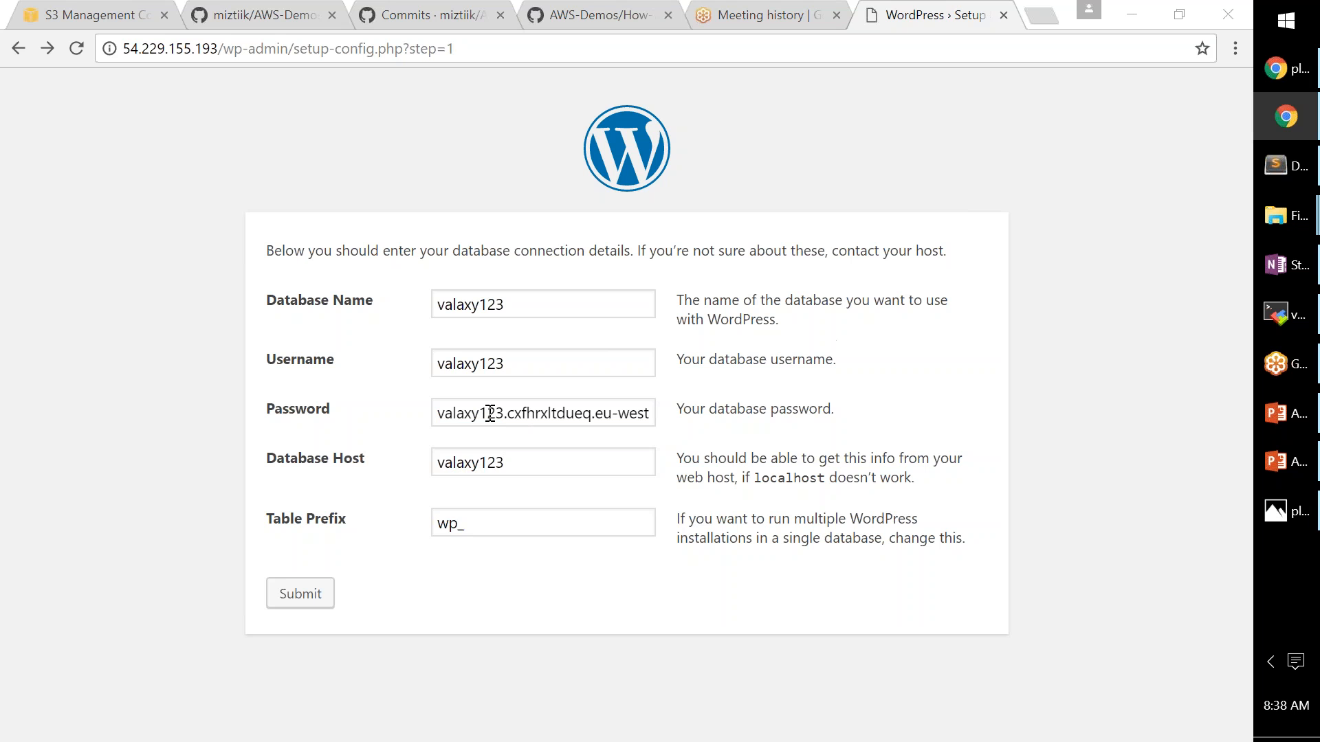
- Paste the full RDS endpoint into Database Host and the correct password into Password
click(463, 465)
key(ctrl+a)
key(ctrl+v)
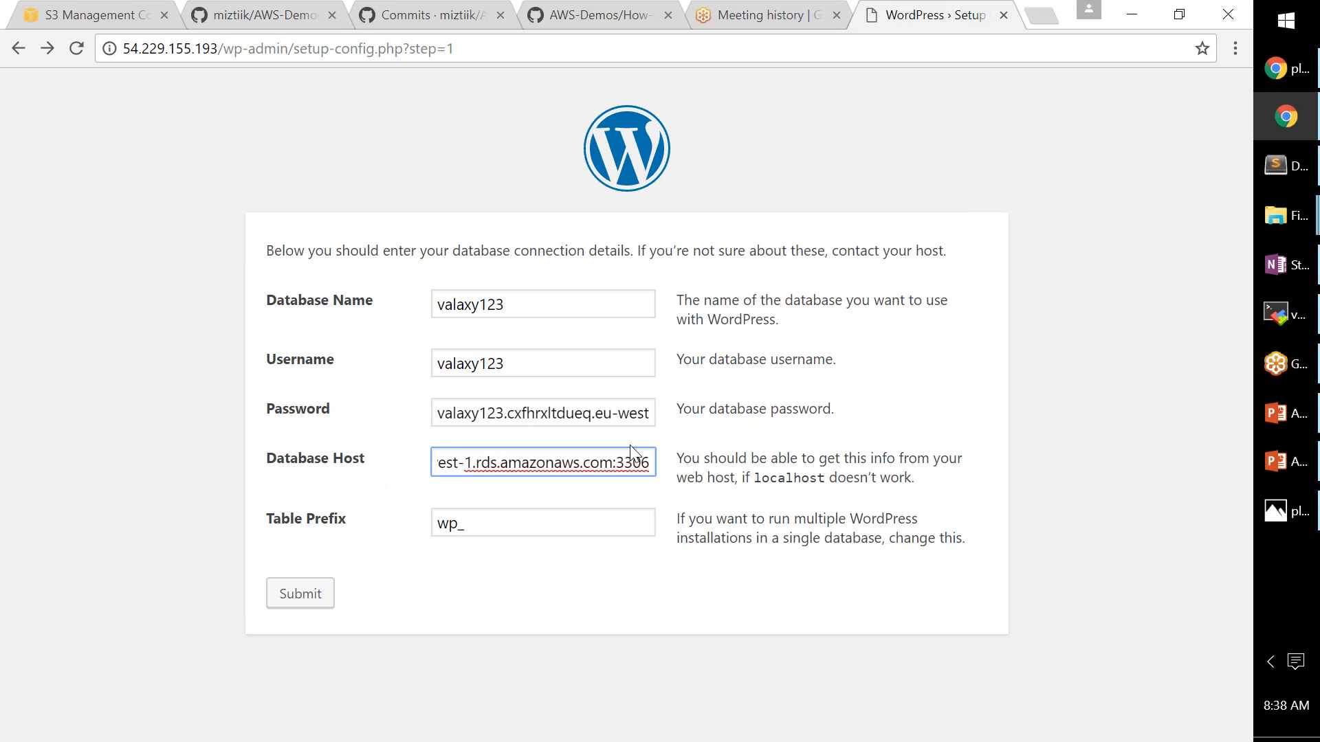
drag(518, 363, 416, 363)
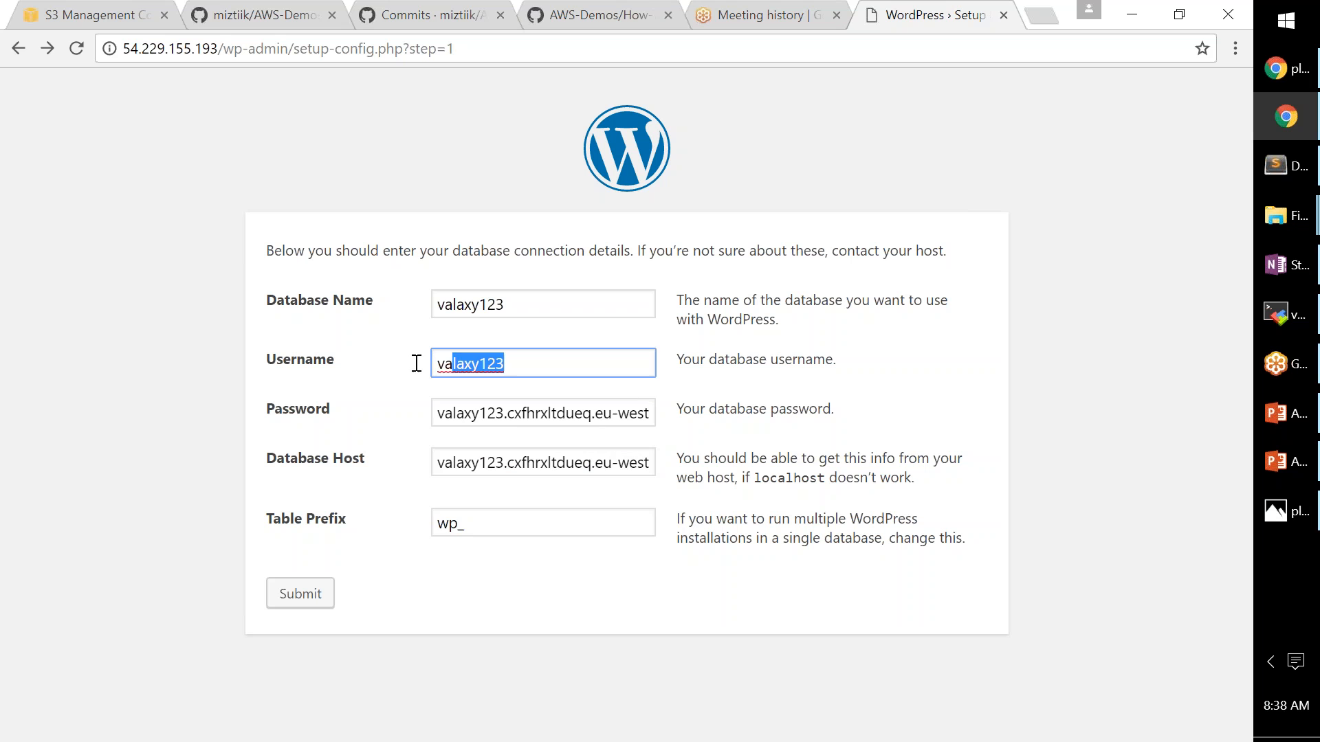
click(475, 411)
key(ctrl+a)
key(ctrl+v)
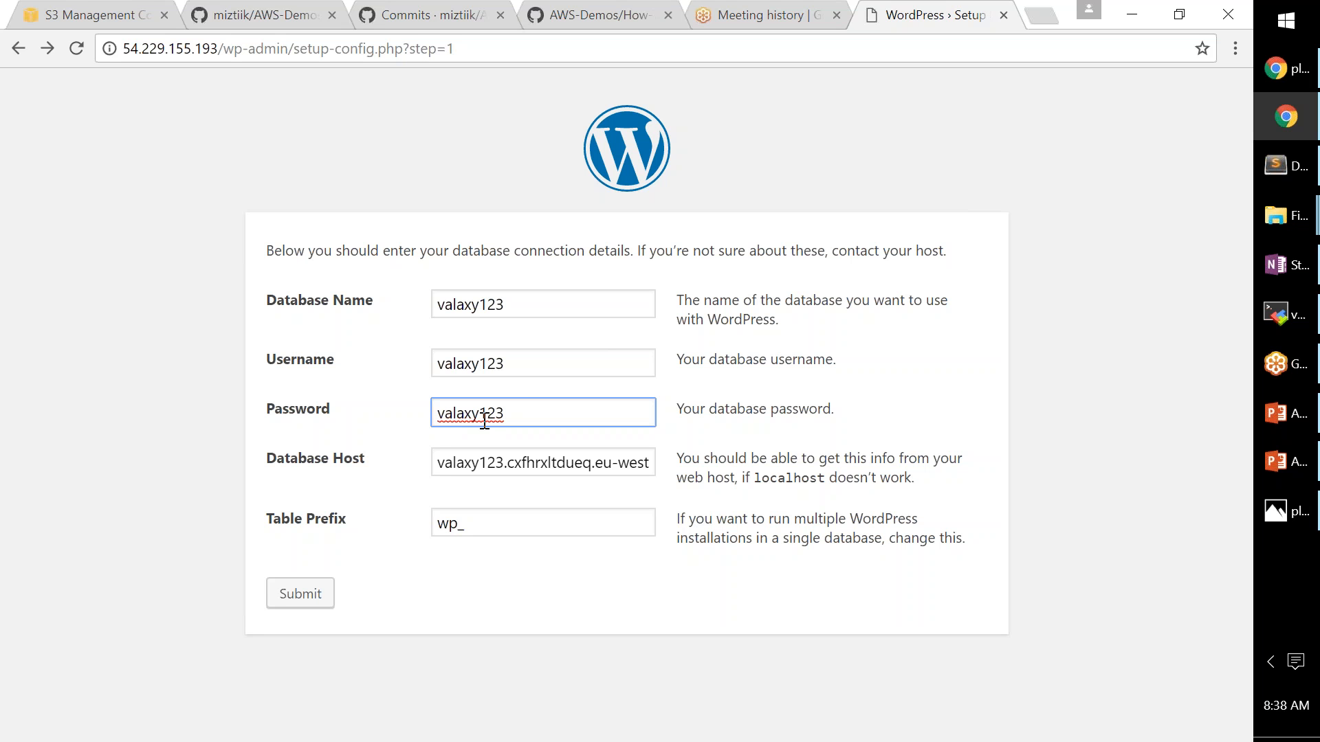
click(1115, 181)
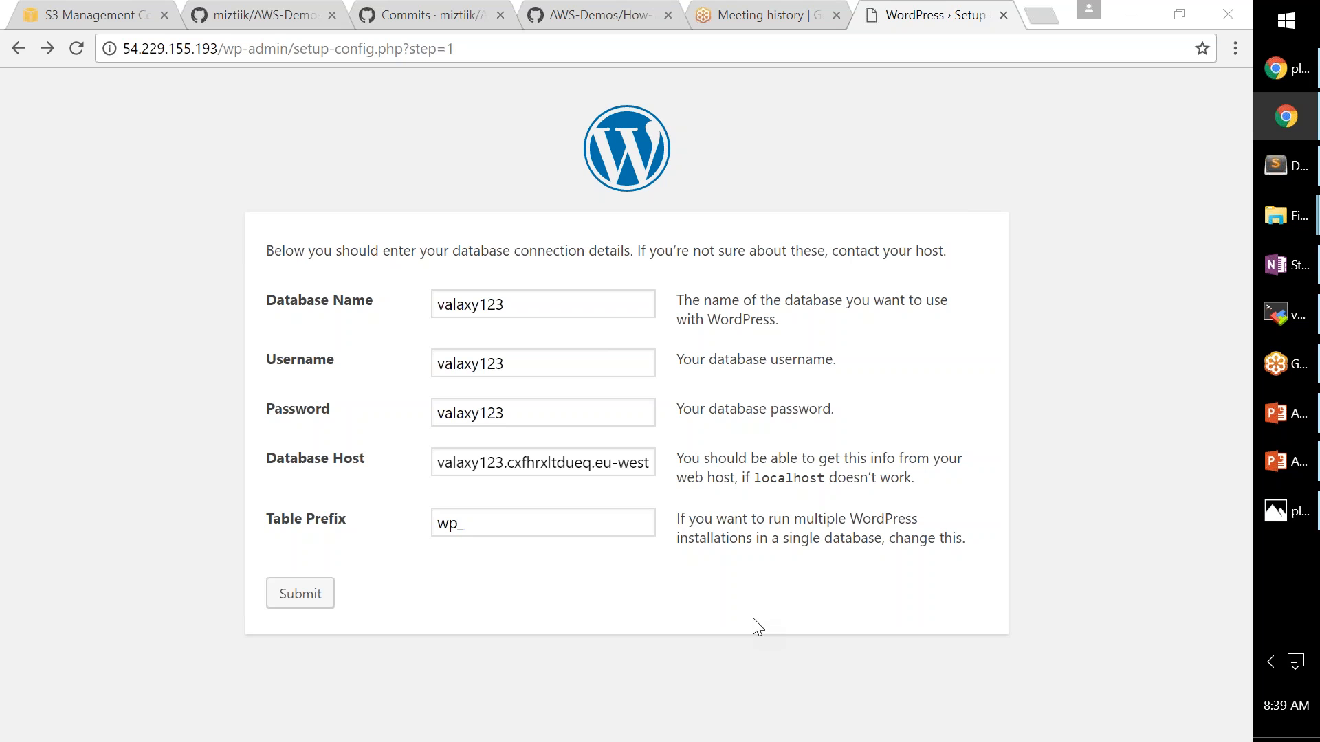
- Submit the details, confirm the 'All right, sparky!' message, and run the install
click(292, 605)
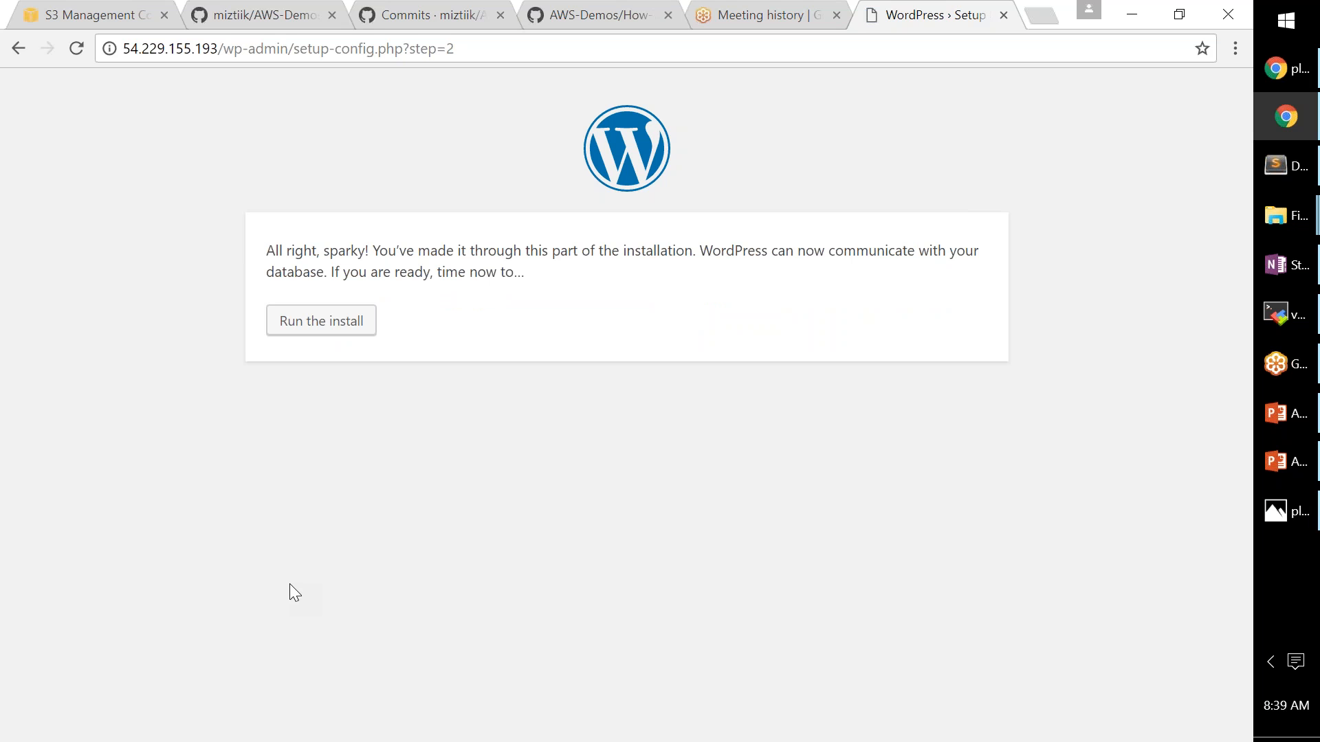
drag(373, 251, 678, 256)
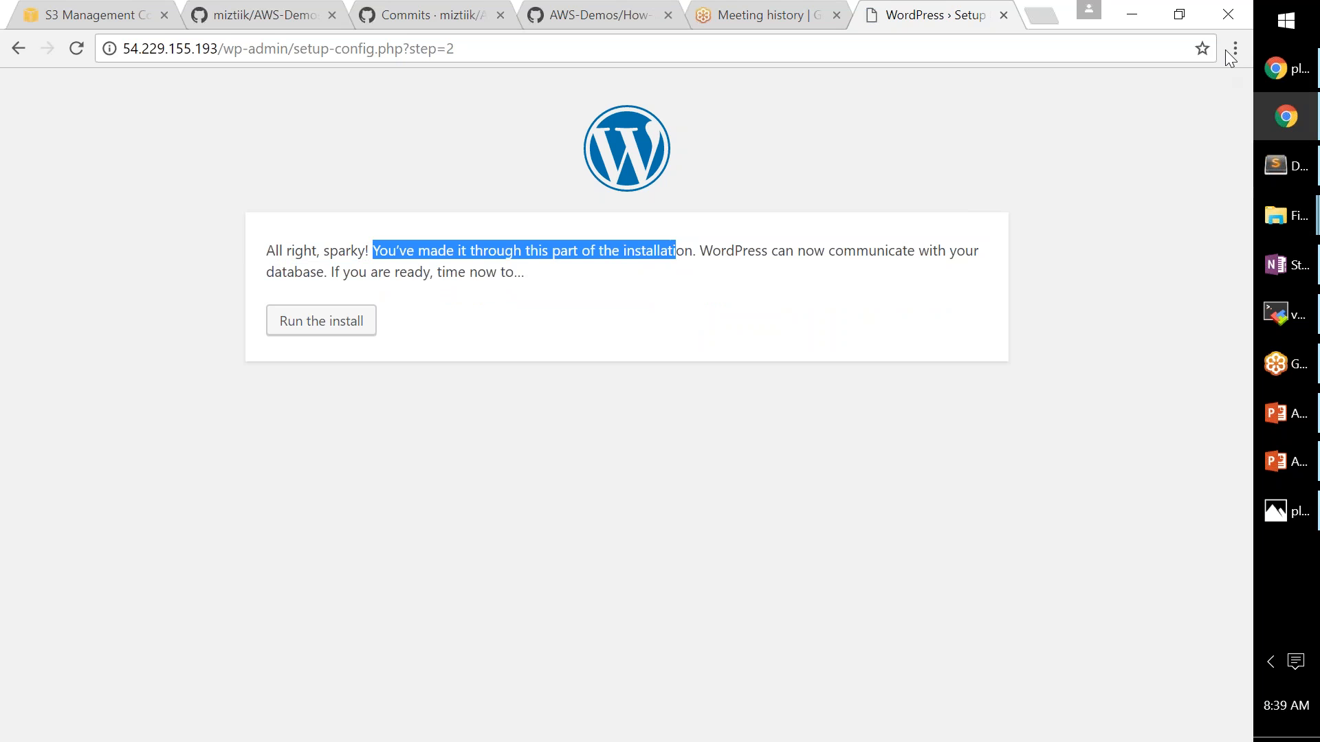
click(1144, 63)
drag(369, 271, 505, 273)
click(453, 410)
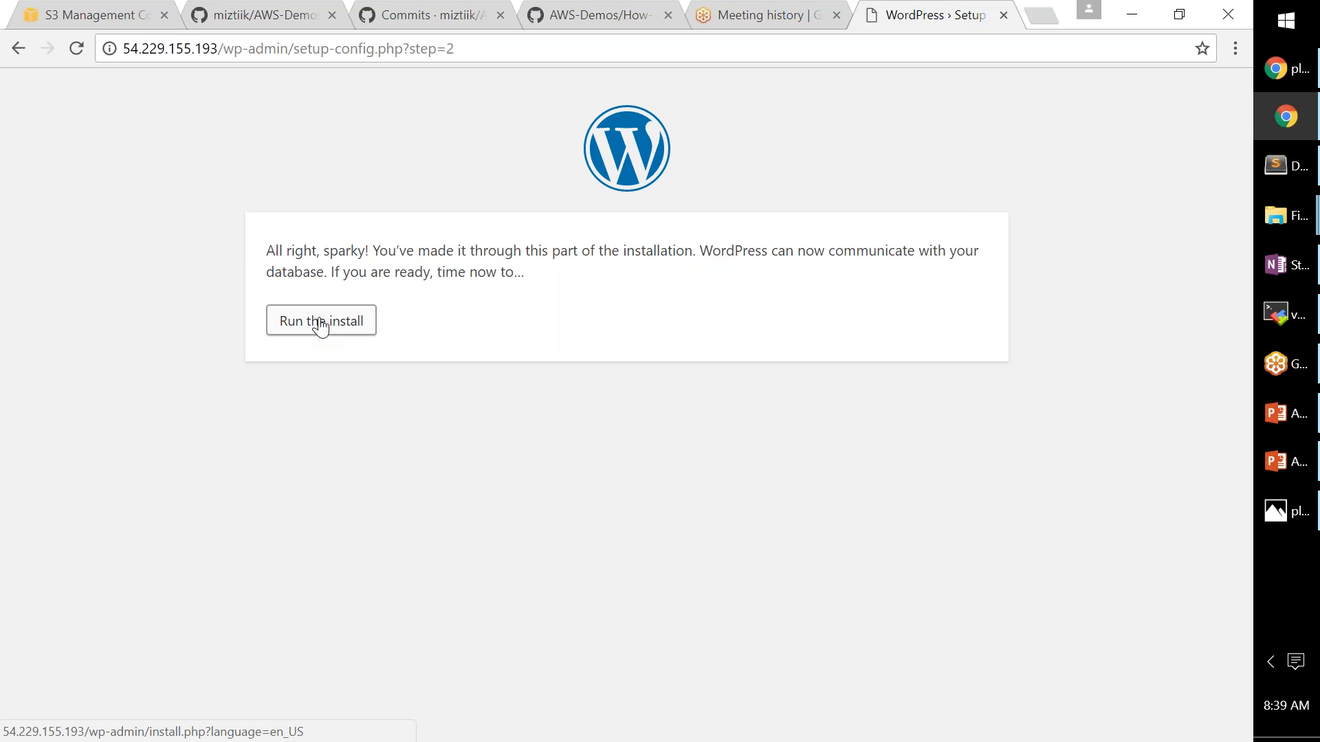
click(320, 327)
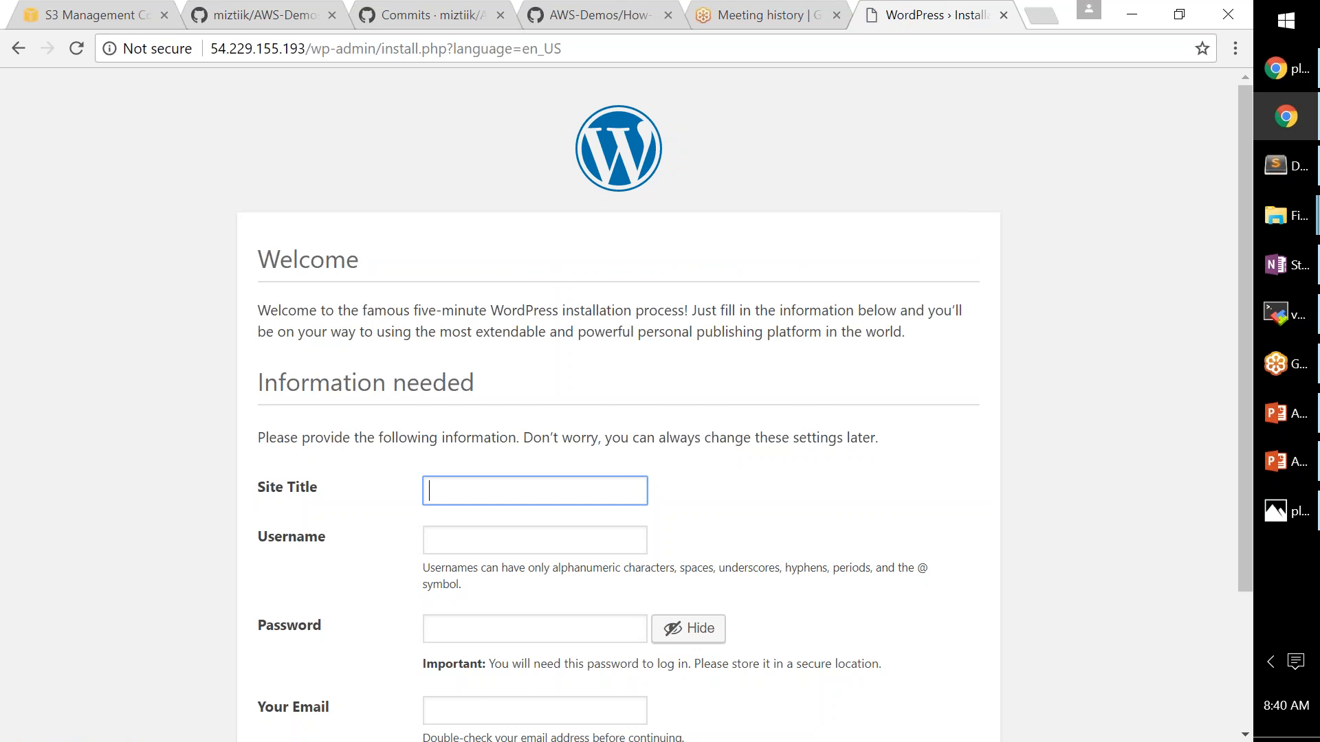
- Enter site title 'Valaxy Project Demo' with the admin username and e-mail, then install WordPress
scroll(645, 485, down, 1)
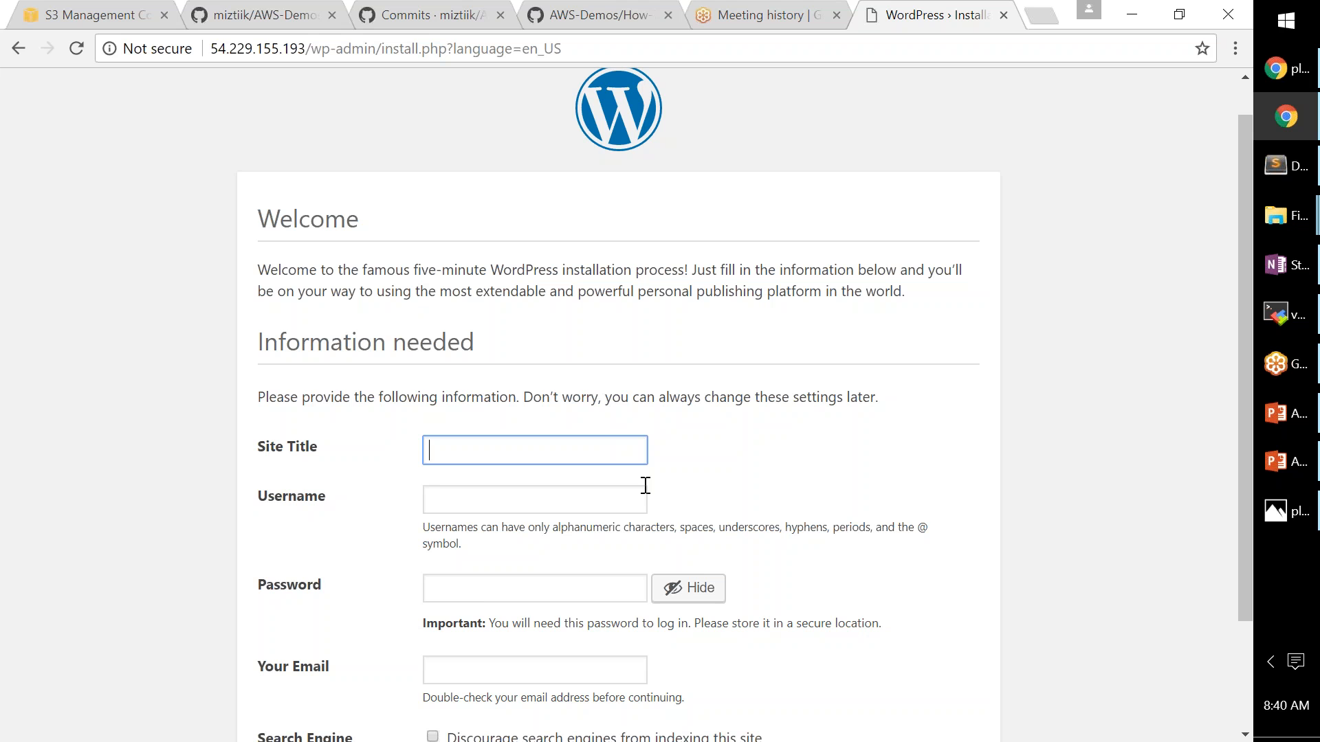
scroll(646, 485, down, 2)
text(Valaxy )
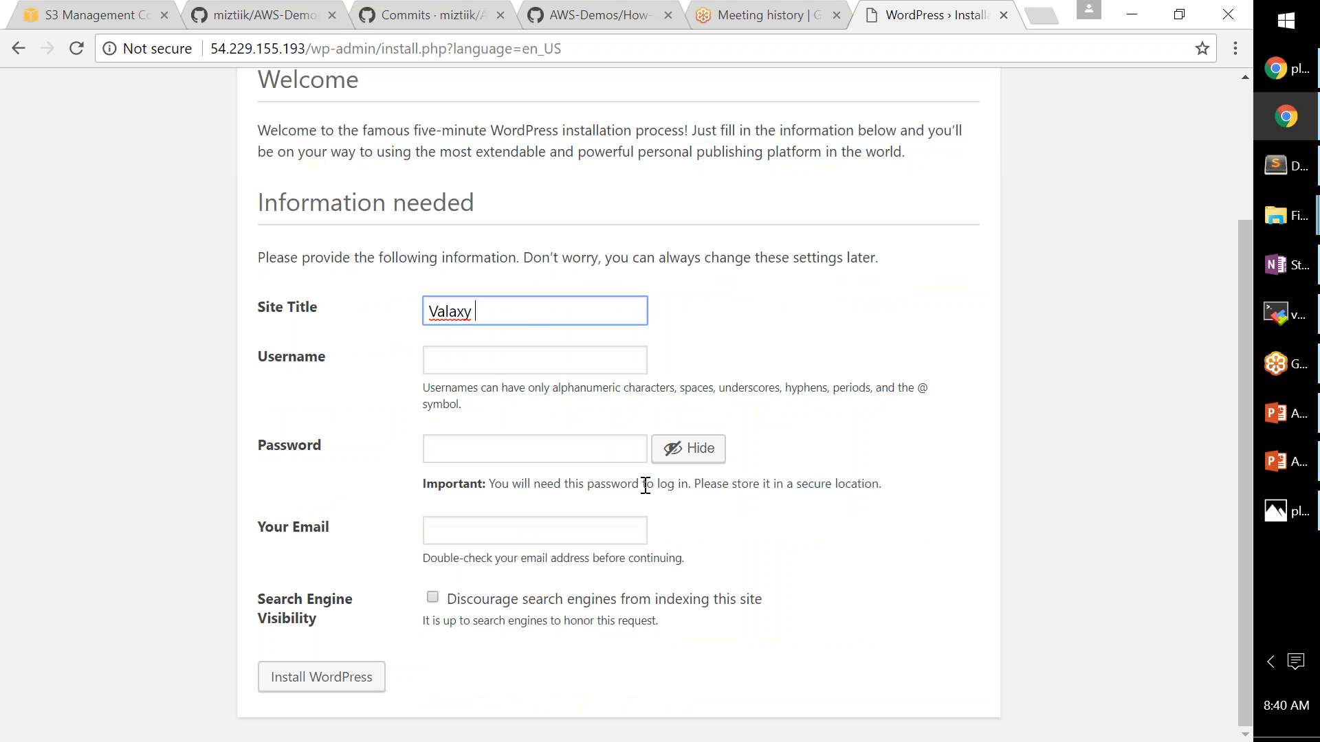
text(Project Demo)
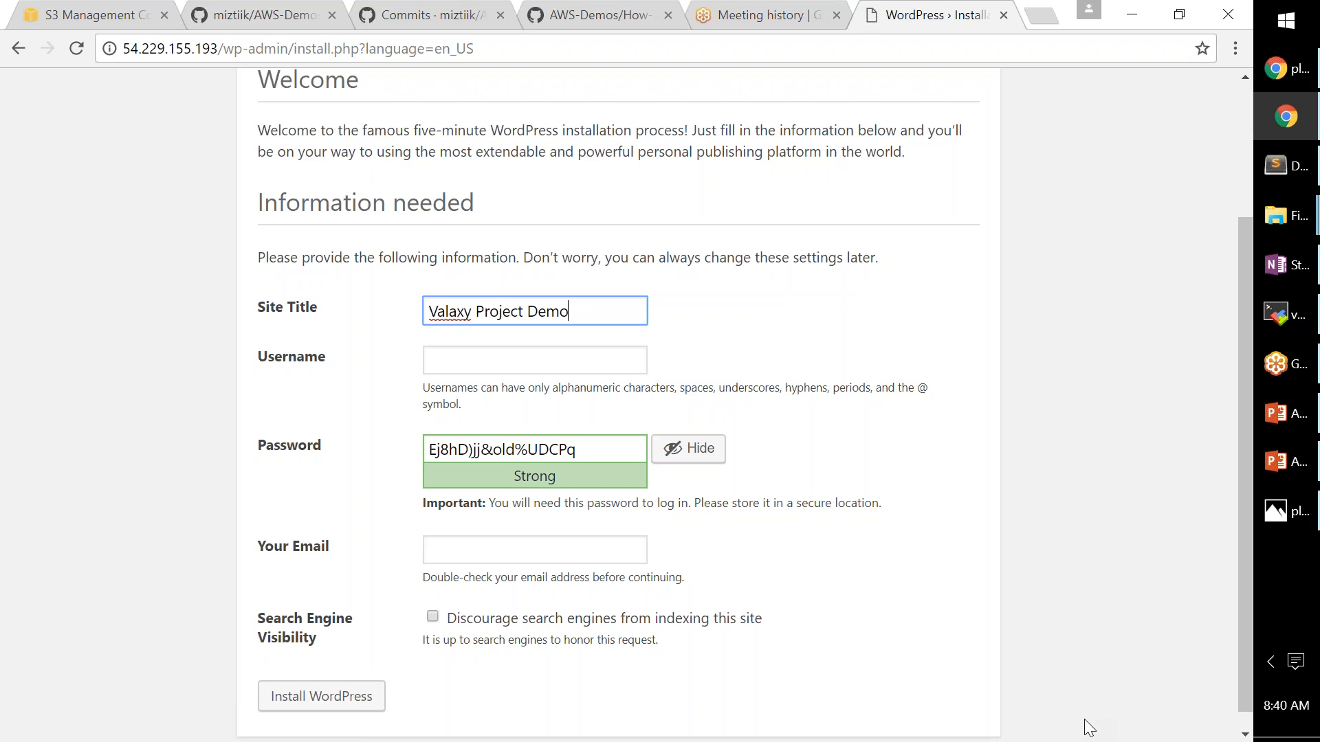
click(561, 366)
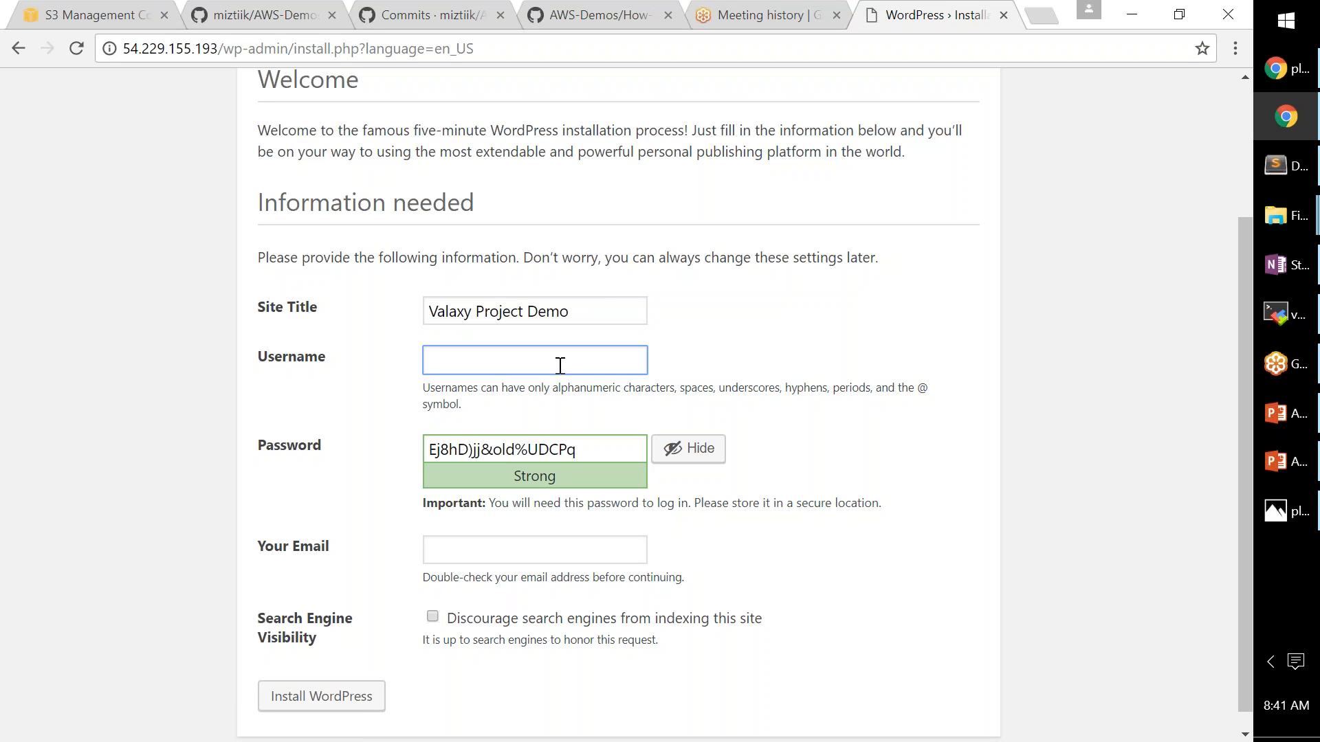
text(valaxy-admin)
click(511, 545)
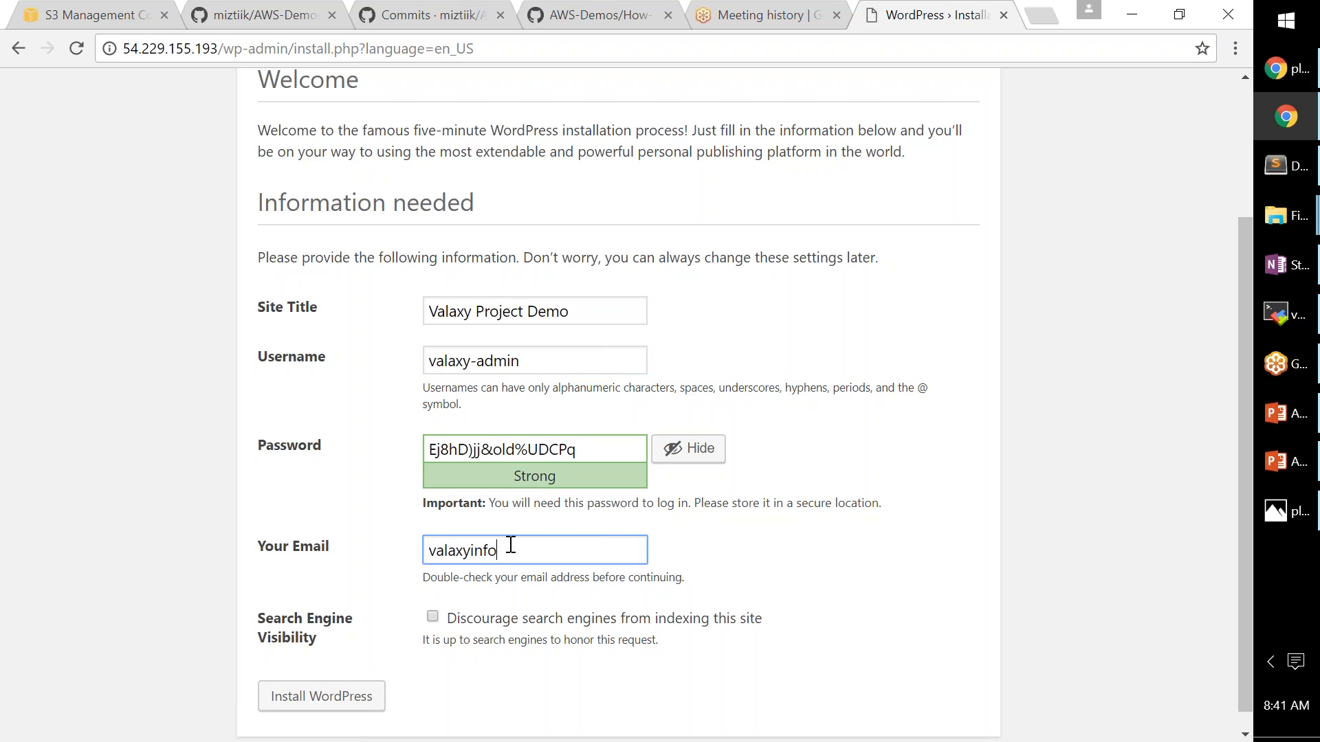
scroll(511, 545, down, 1)
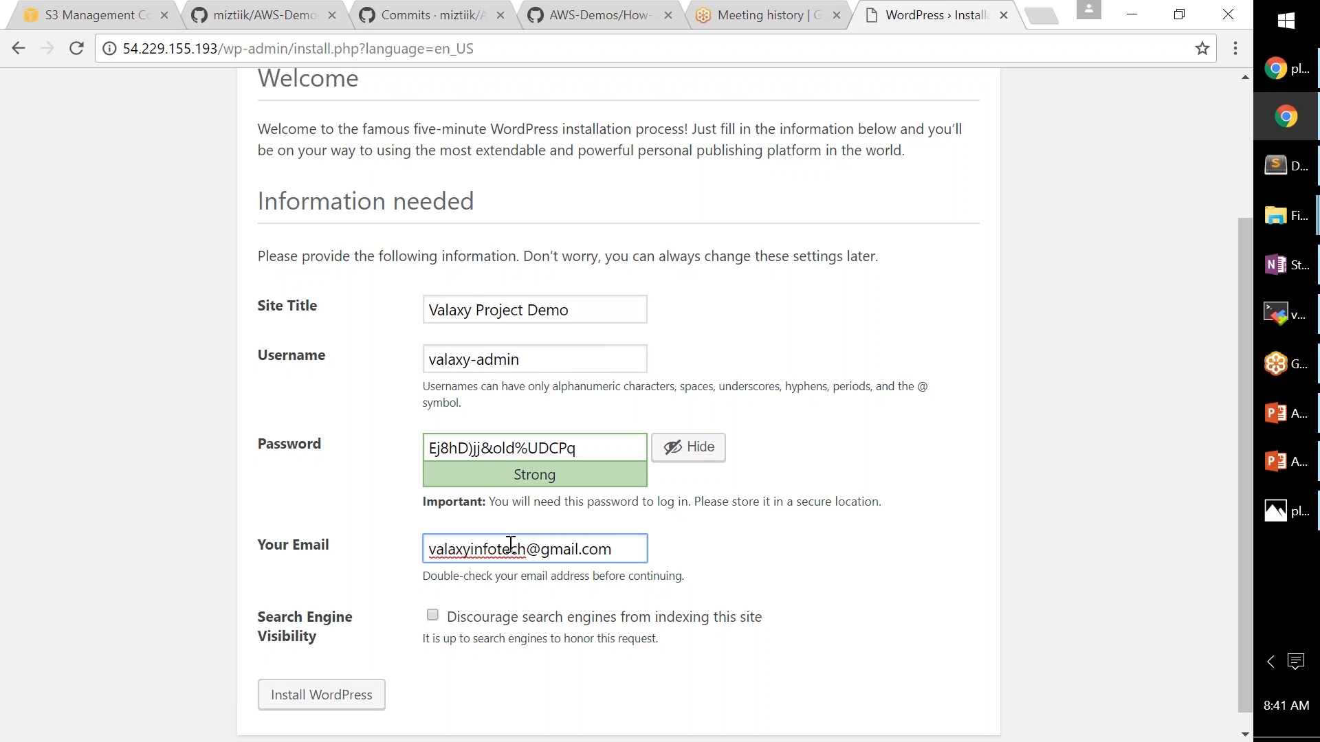
scroll(511, 545, down, 1)
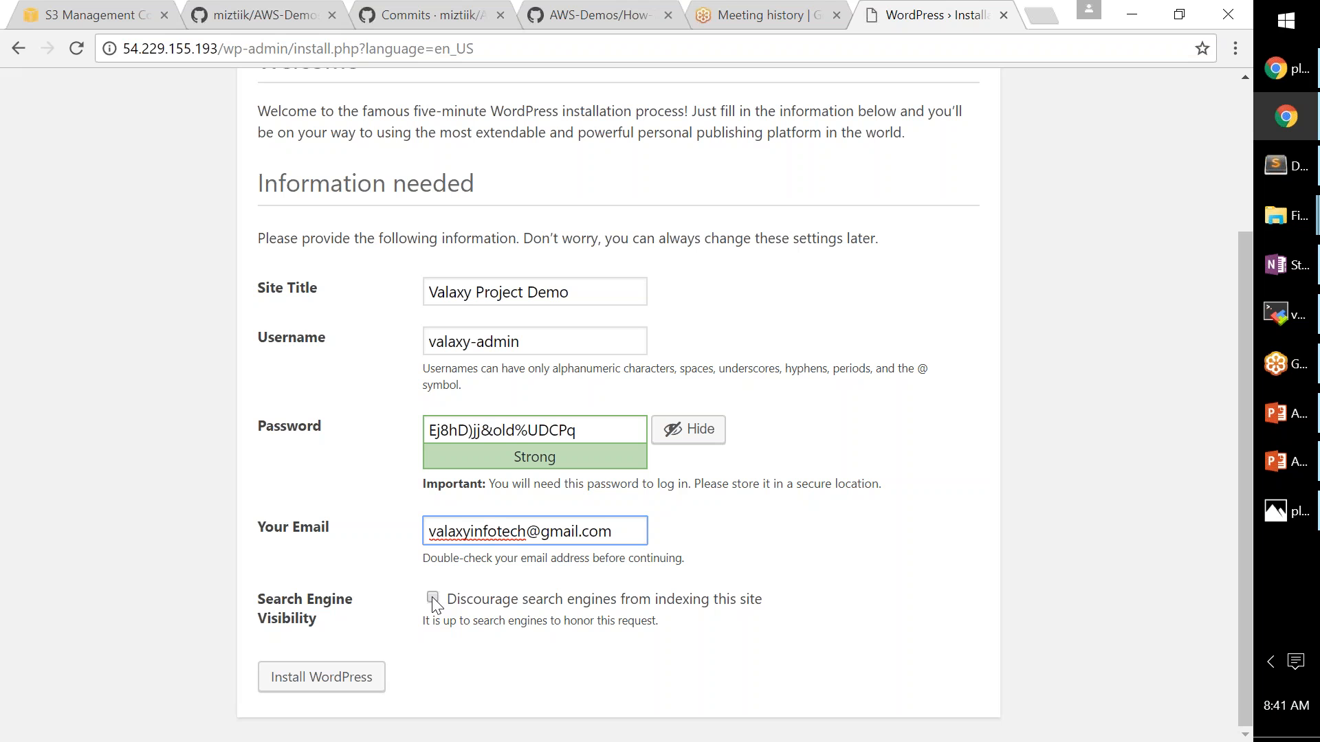
click(322, 688)
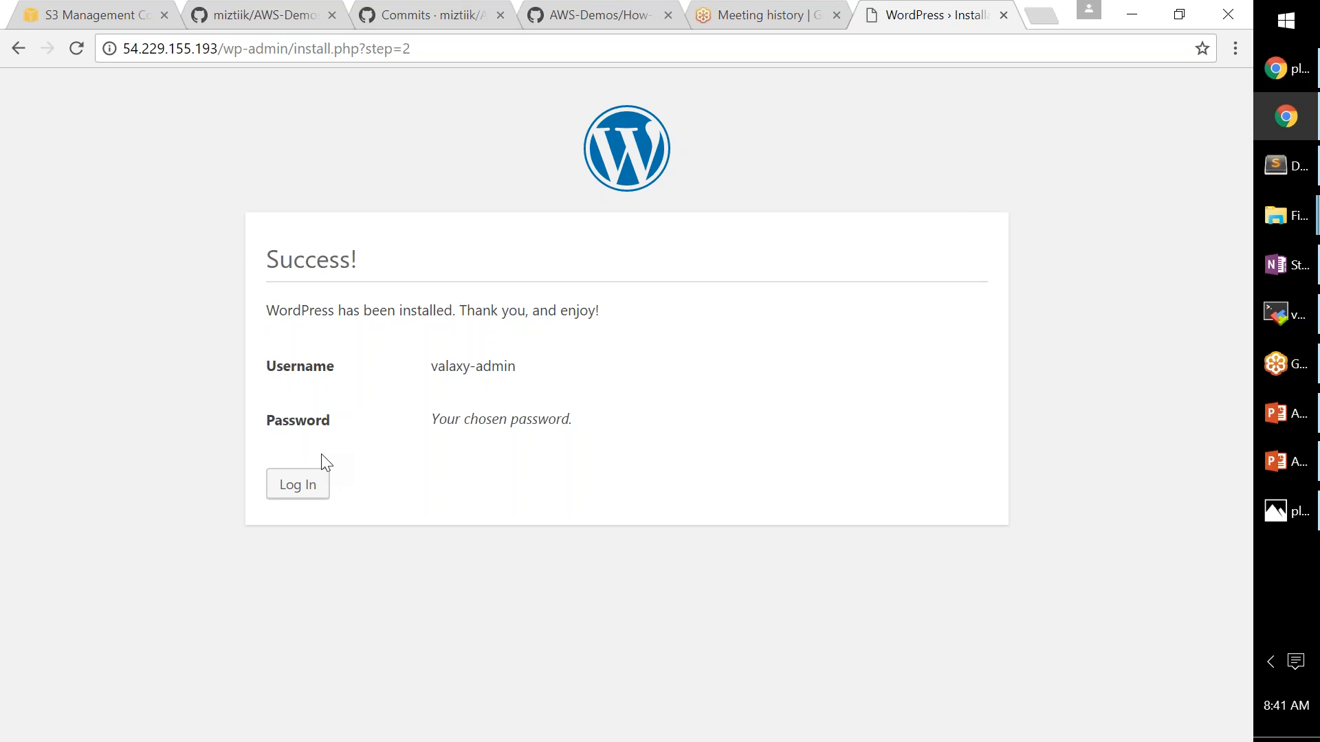
- Go from the Success page to the WordPress login page
click(306, 489)
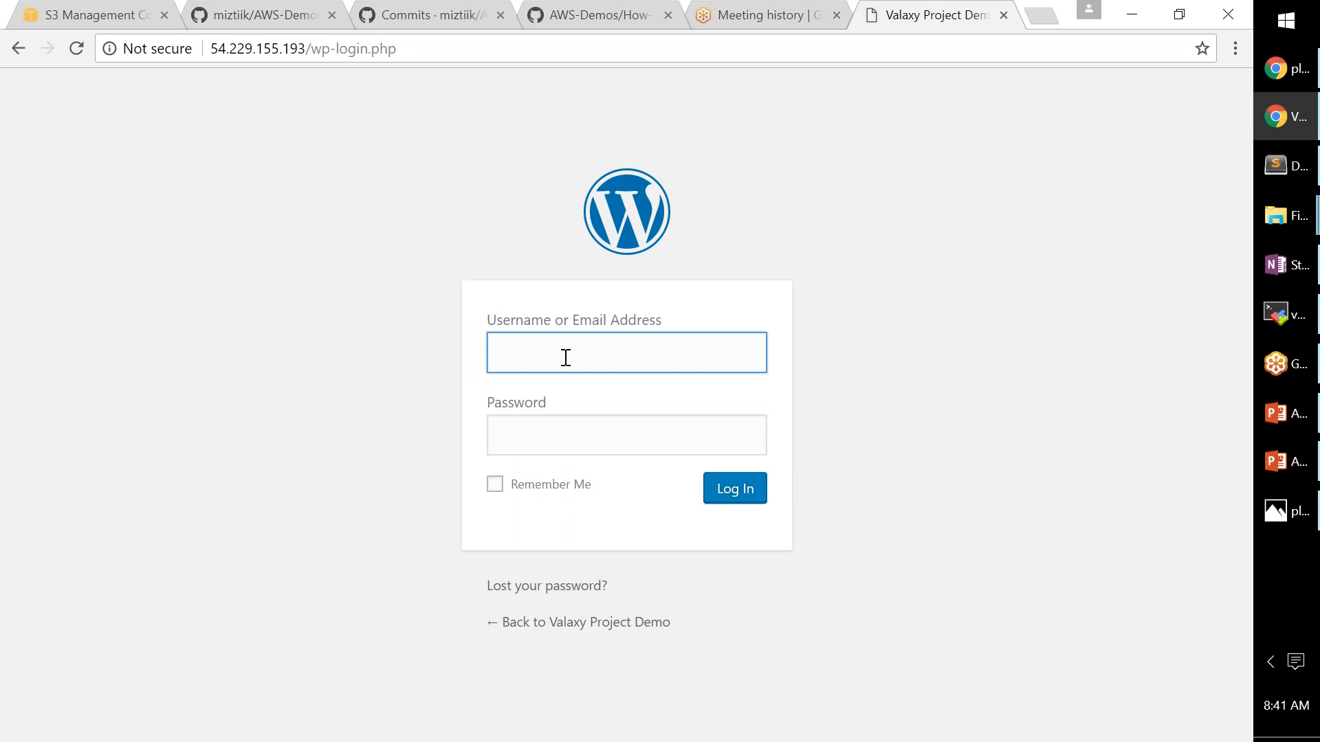
- Request a password reset for the admin account, correcting the registered e-mail address and resubmitting
click(540, 589)
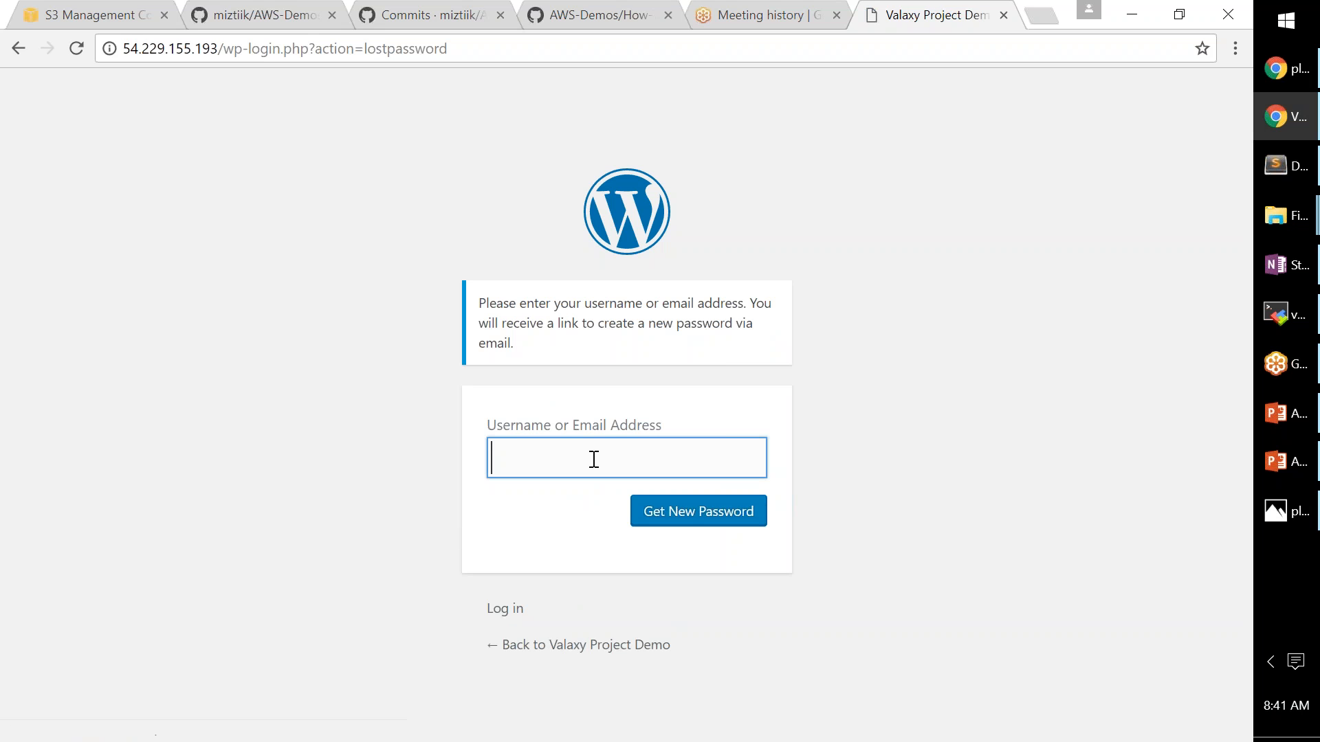
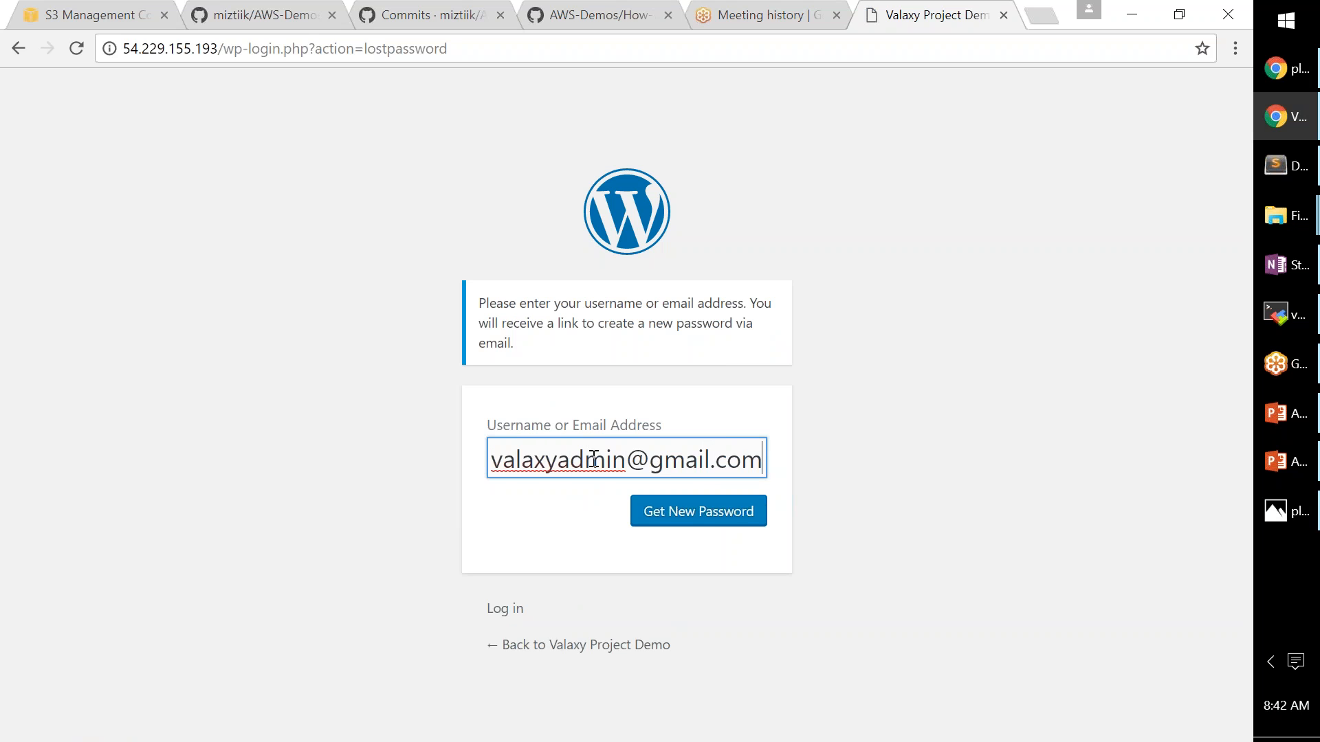
click(701, 520)
click(701, 519)
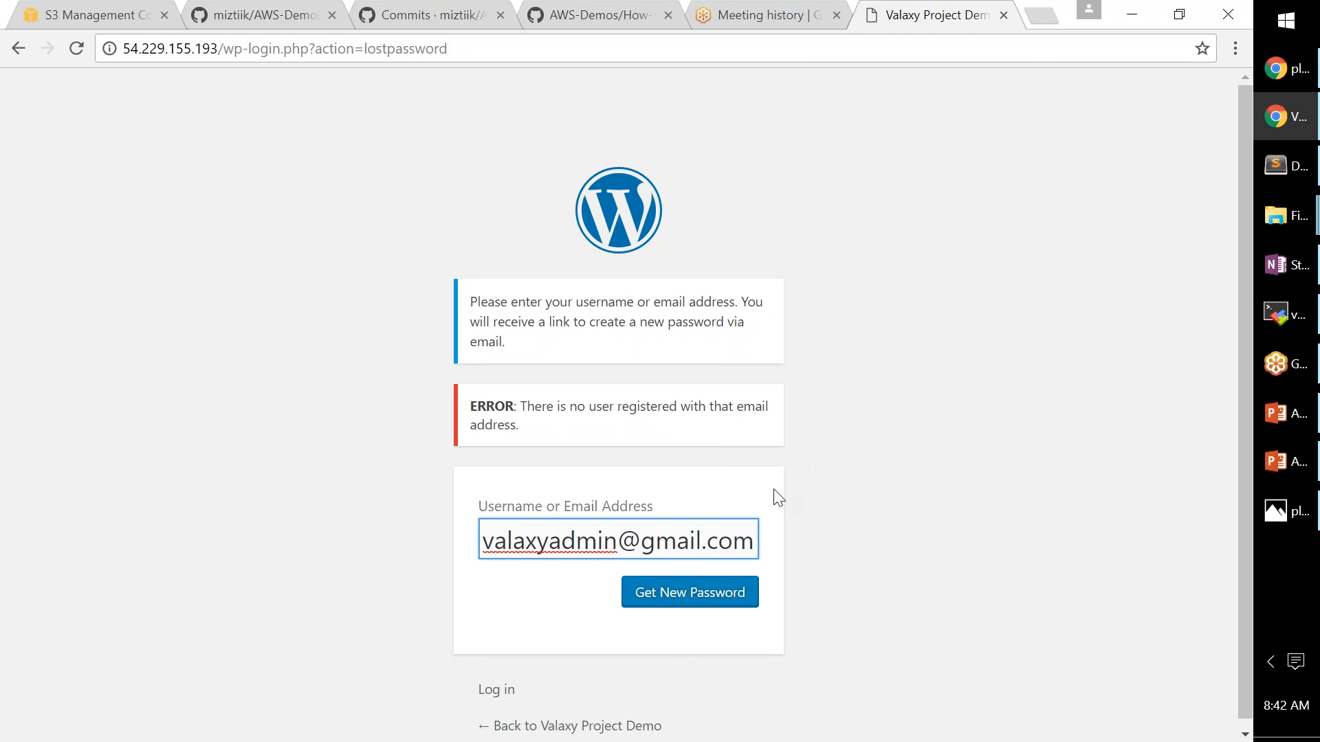
drag(548, 541, 617, 541)
text(infote)
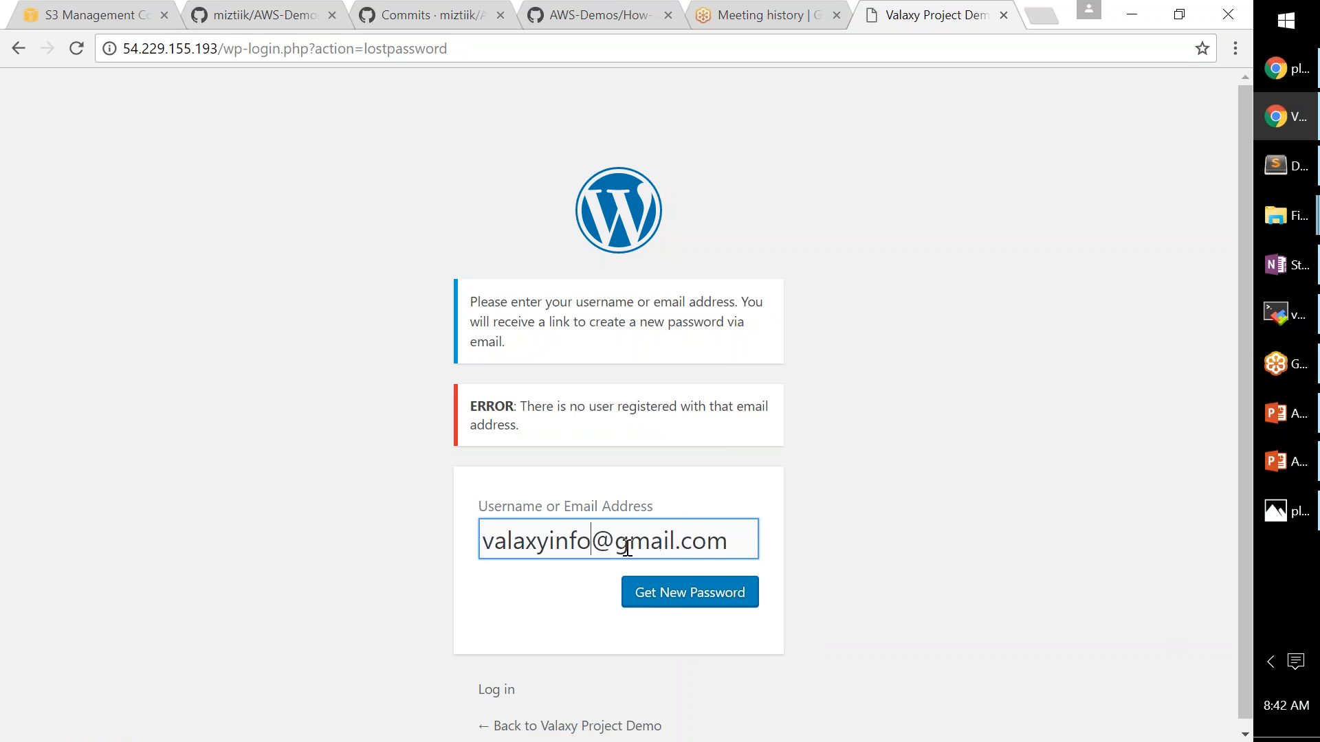
text(ch)
click(677, 596)
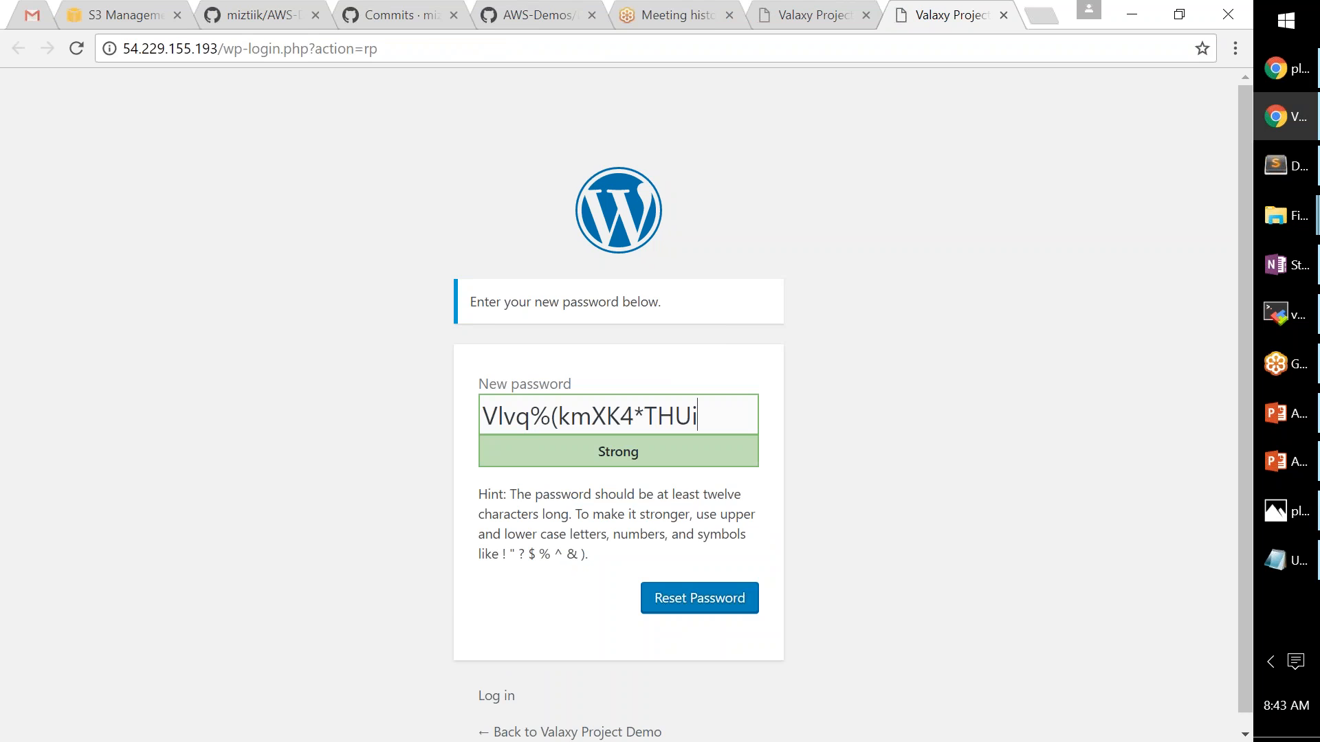
- Copy the generated password into Notepad and reset the admin password with it
key(ctrl+a)
key(ctrl+c)
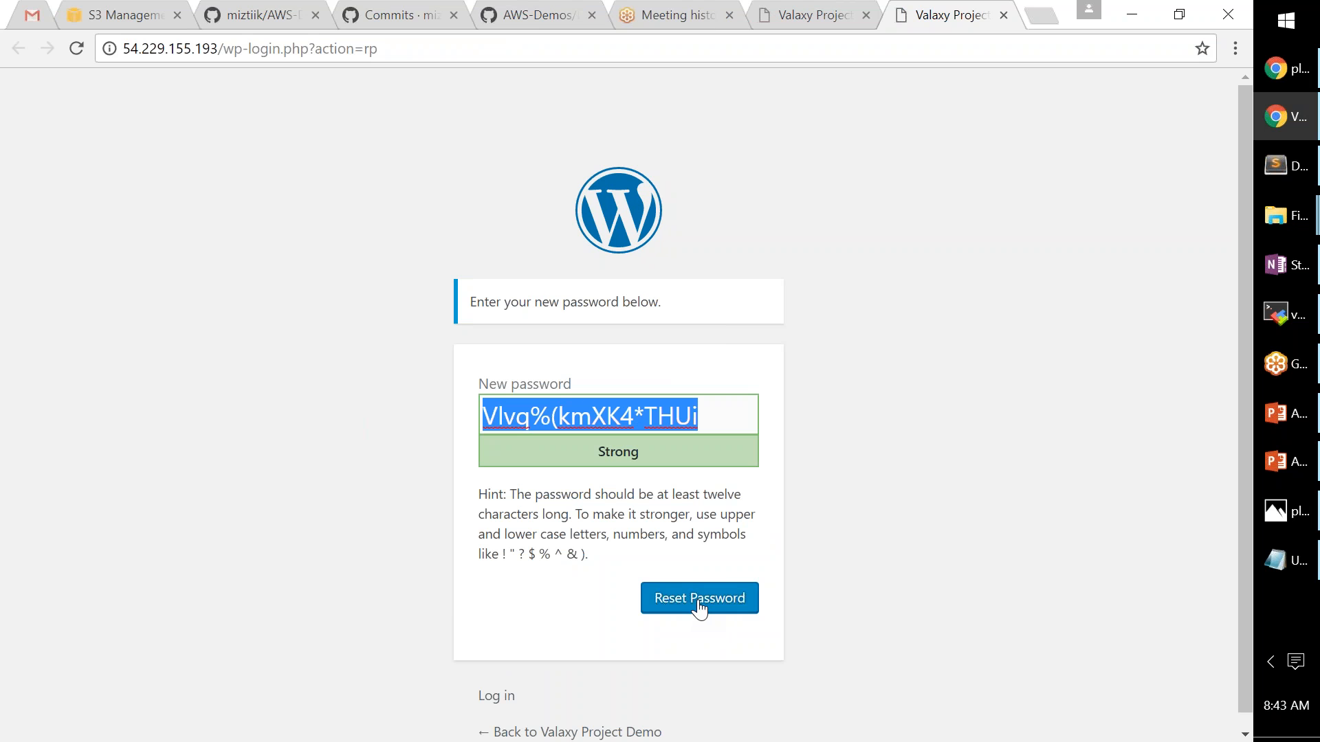
click(1284, 560)
key(ctrl+v)
key(alt+Tab)
click(697, 606)
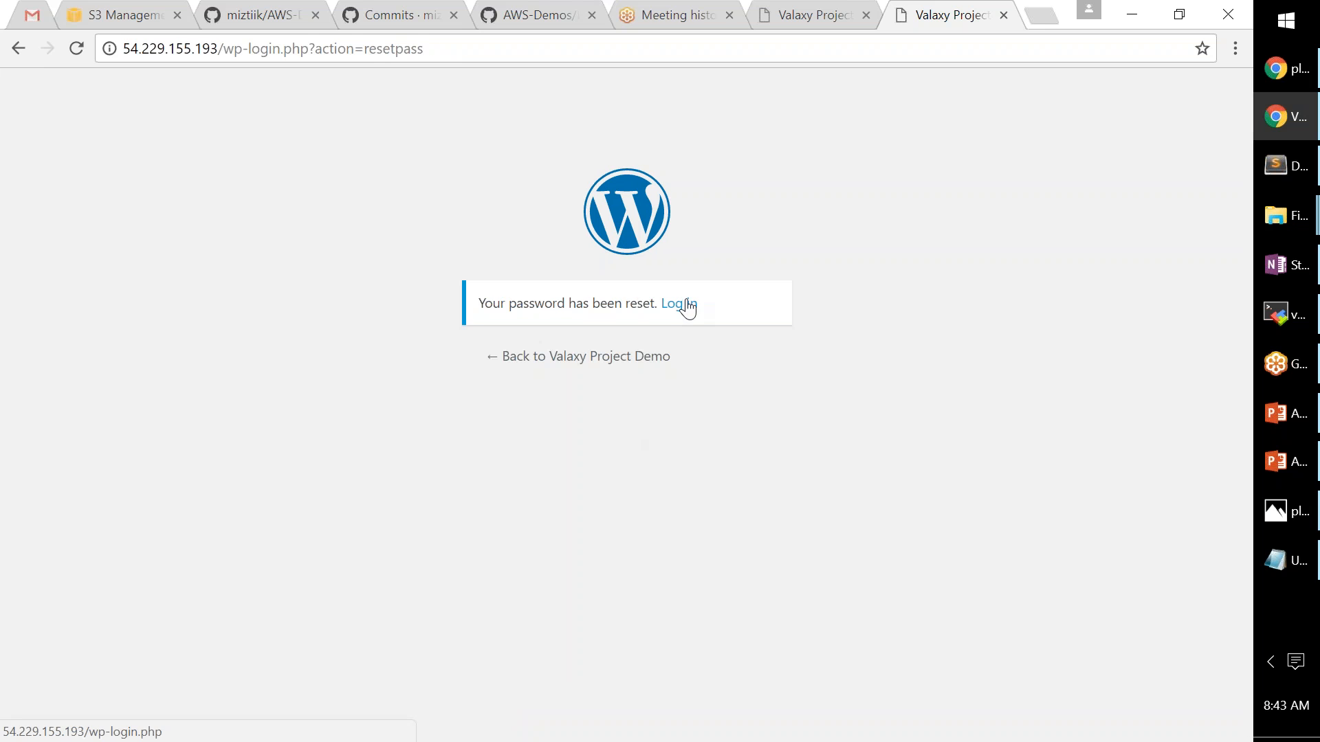
- Log in to the admin area with the admin username and the new password
click(680, 304)
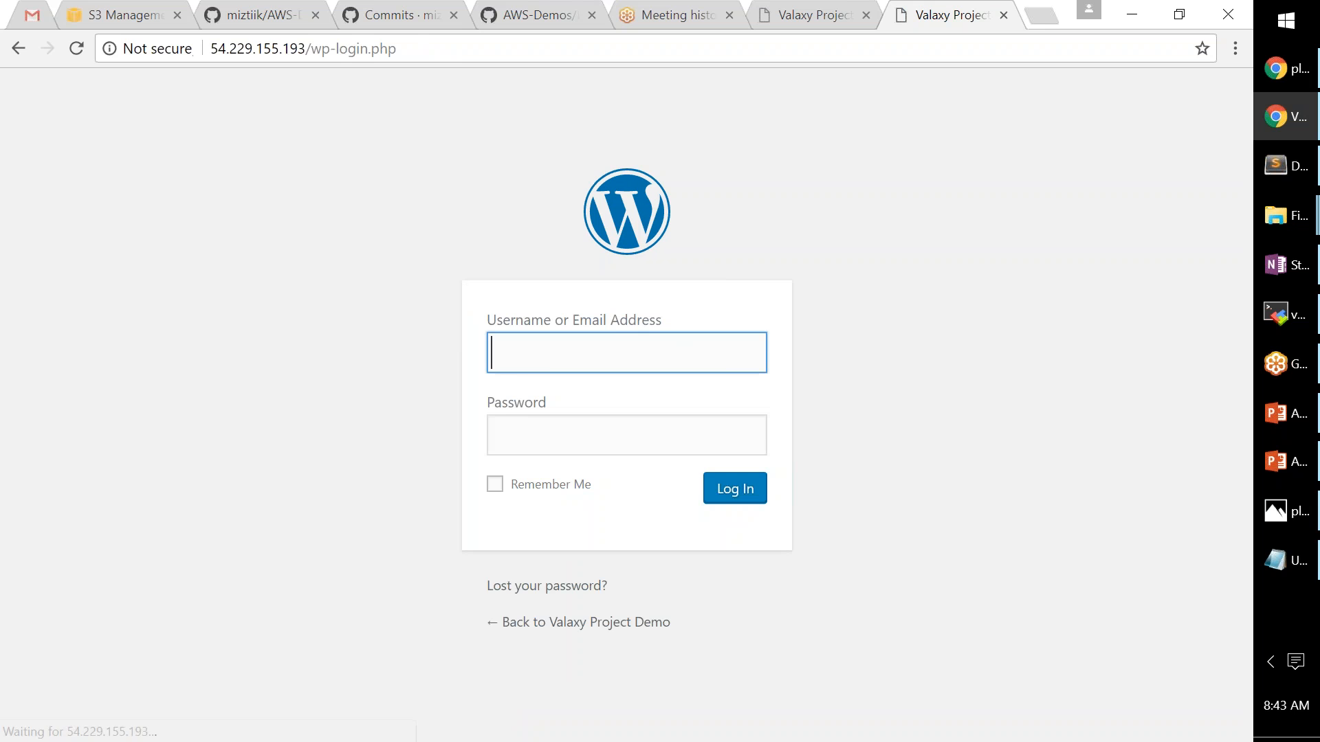
text(valaxy-admin)
key(Tab)
text(•••••••••••••••)
click(719, 496)
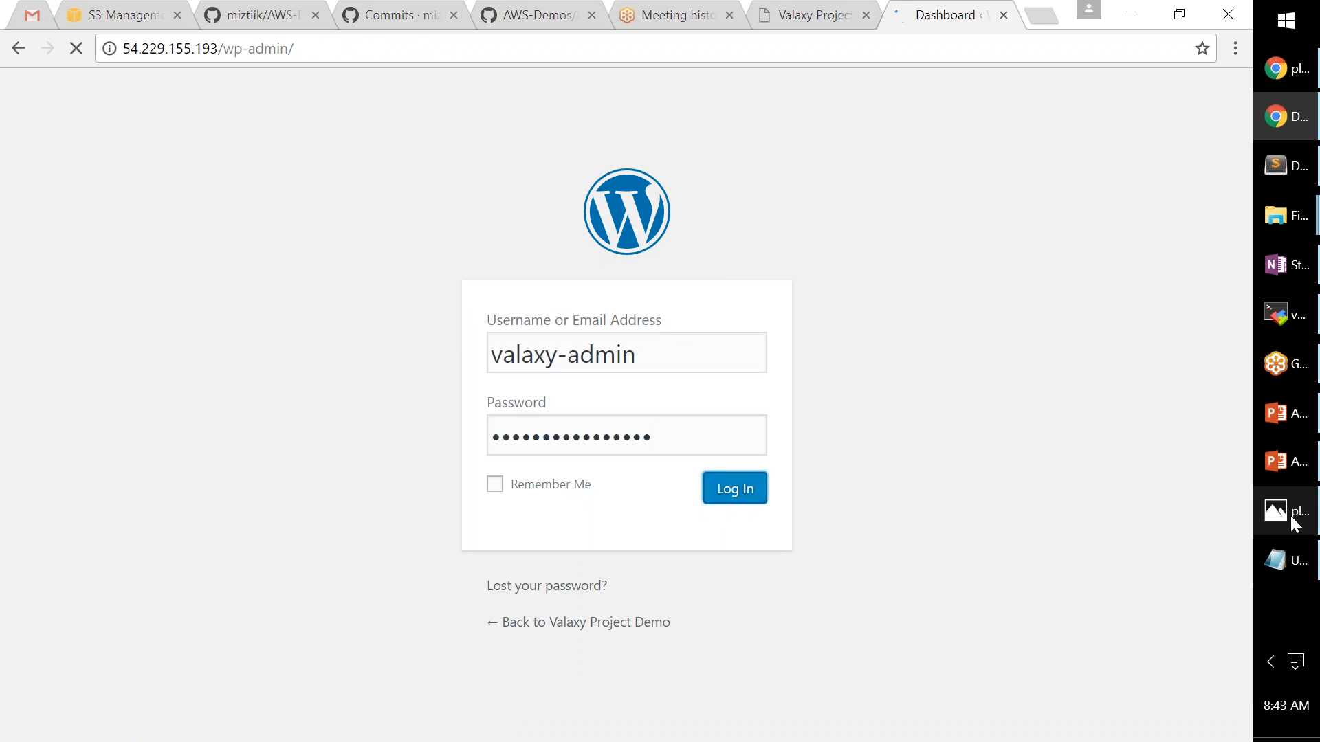
- Load the site's home page by removing the login path from the address
mouse_move(1291, 520)
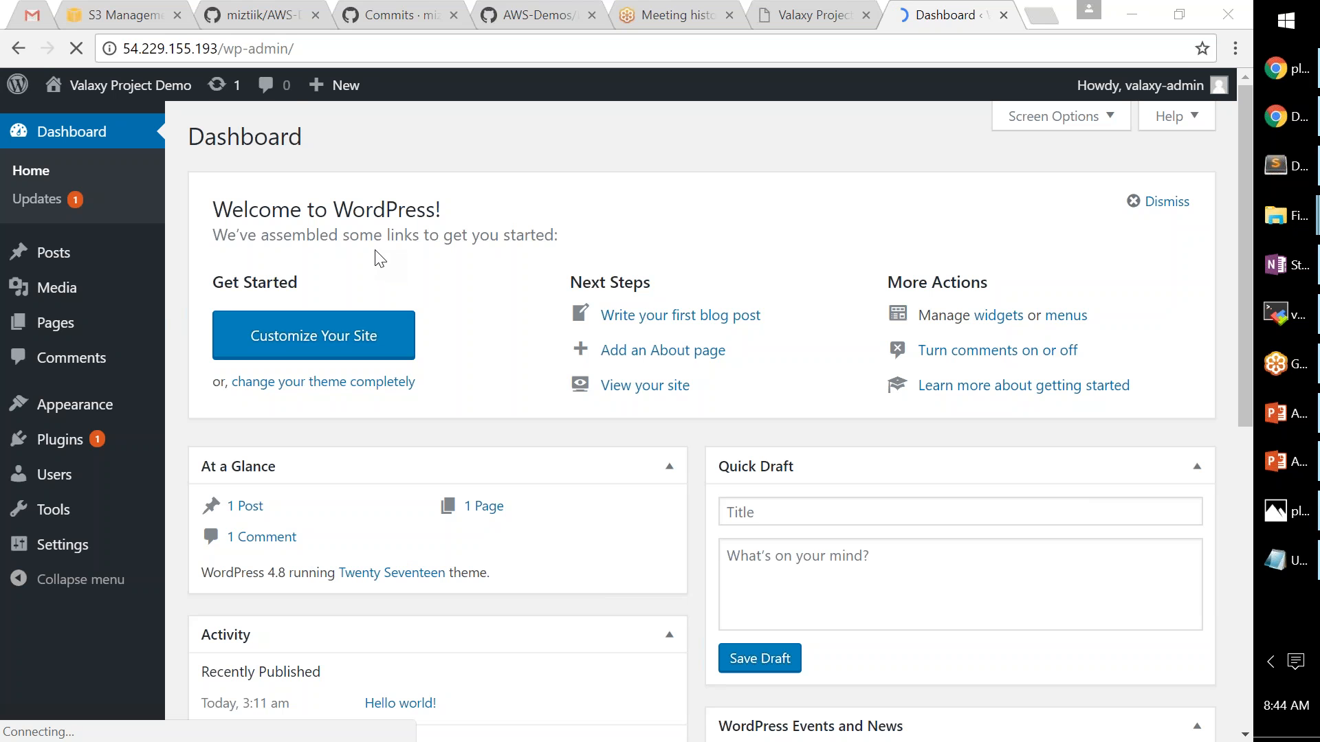
click(272, 49)
click(962, 678)
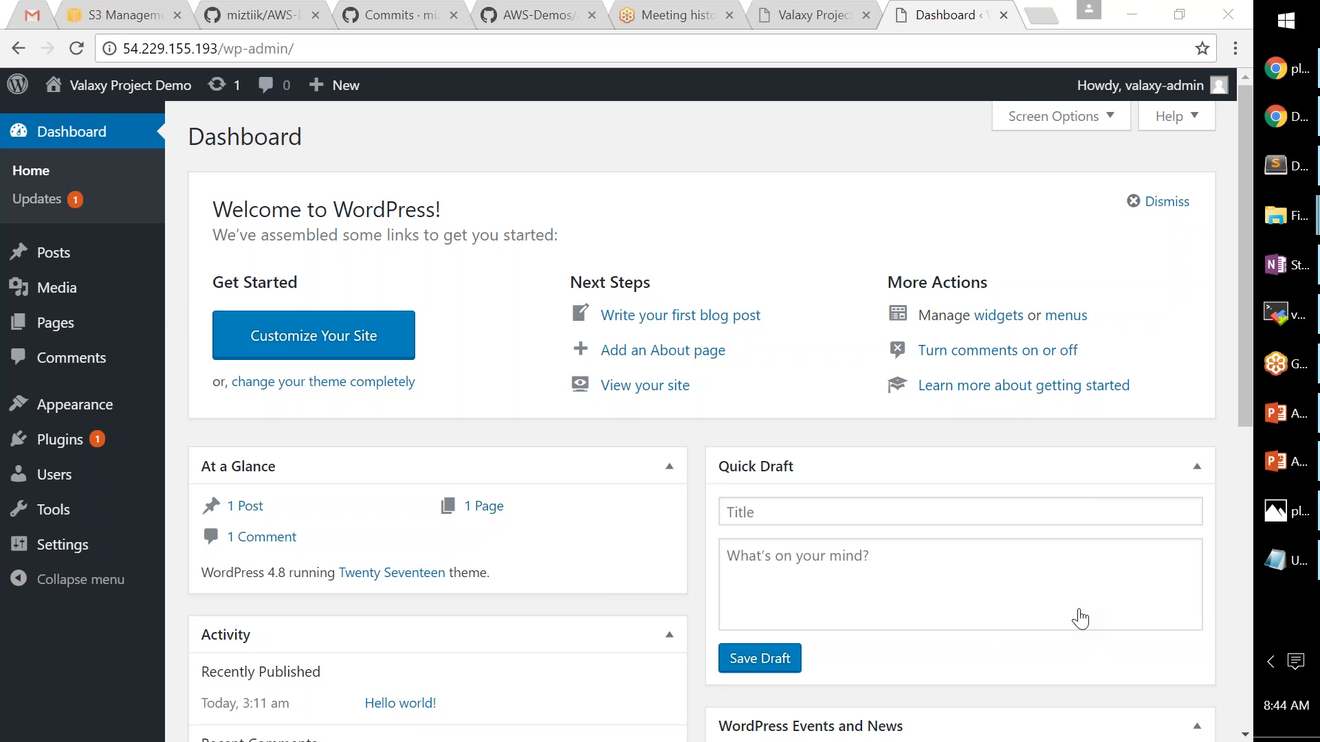
click(830, 10)
drag(306, 49, 639, 81)
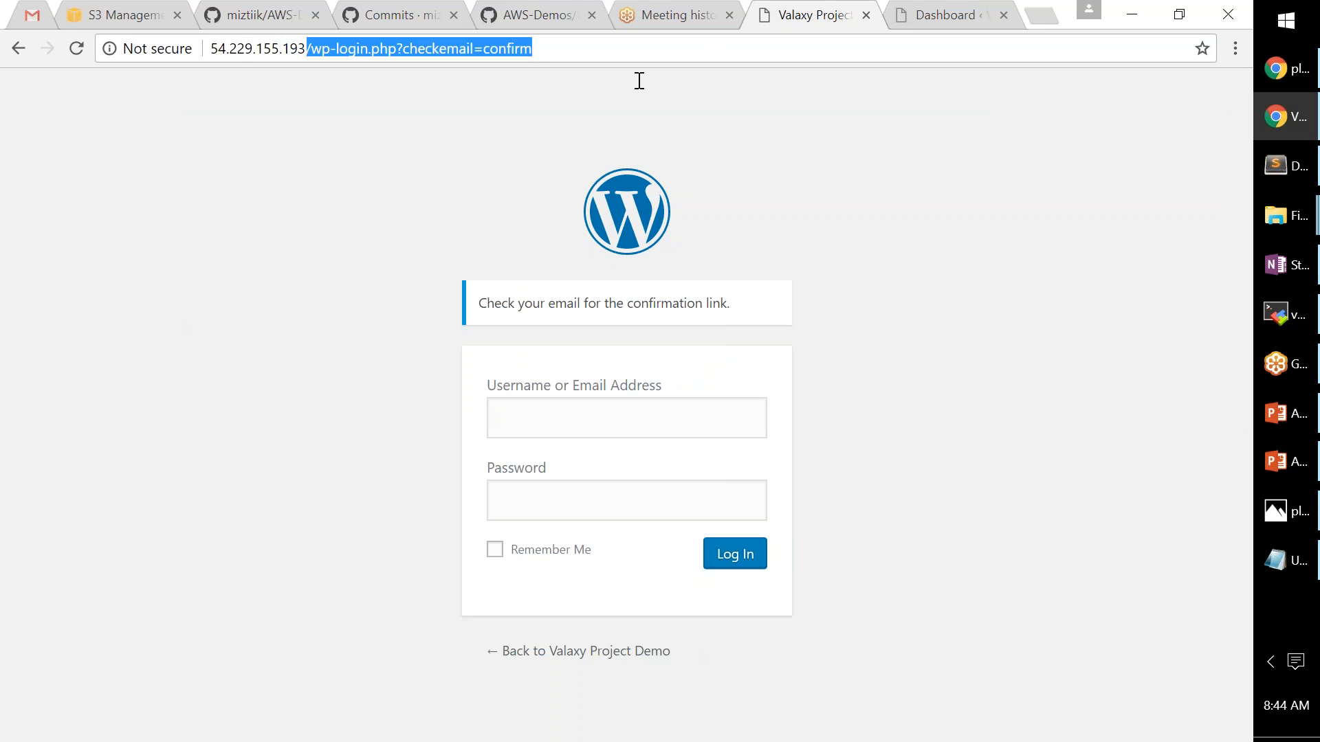
key(BackSpace)
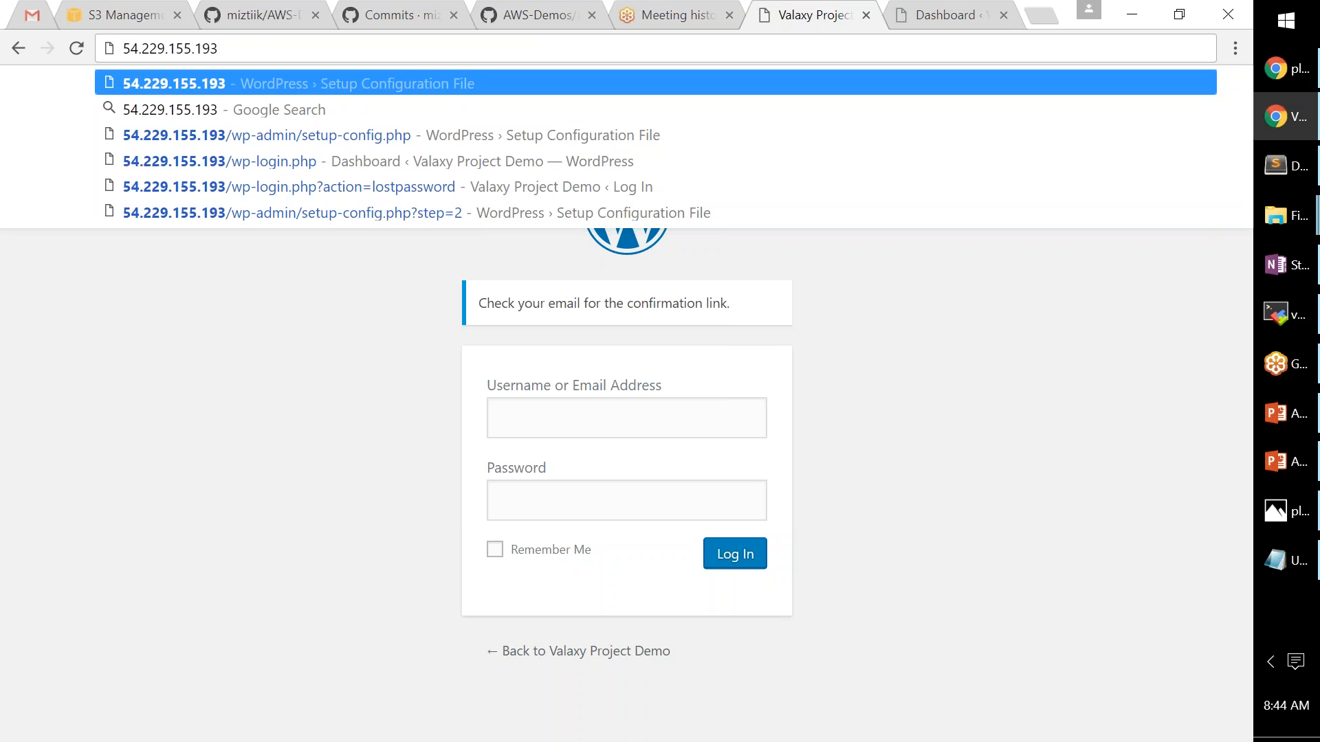
key(Return)
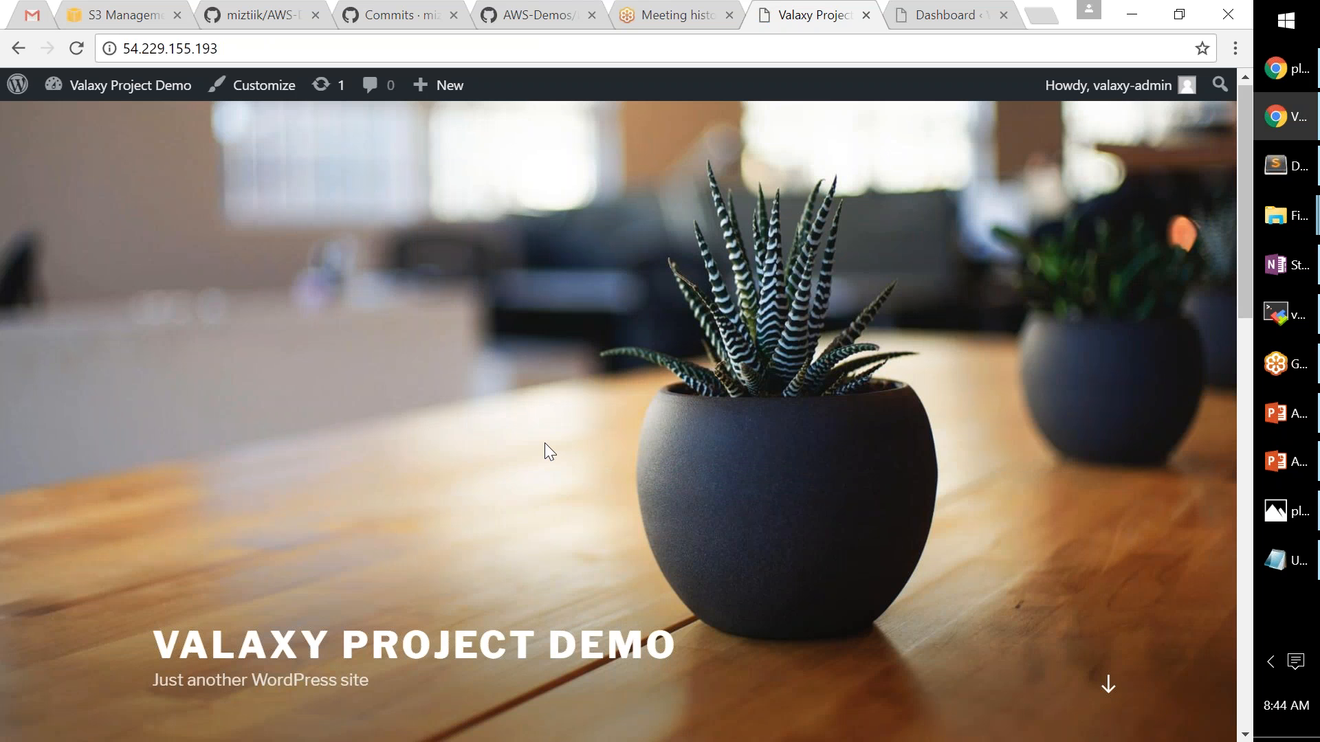
- View the Hello world! post, then open the 1 Post list from the Dashboard
scroll(544, 443, down, 1)
scroll(701, 452, down, 9)
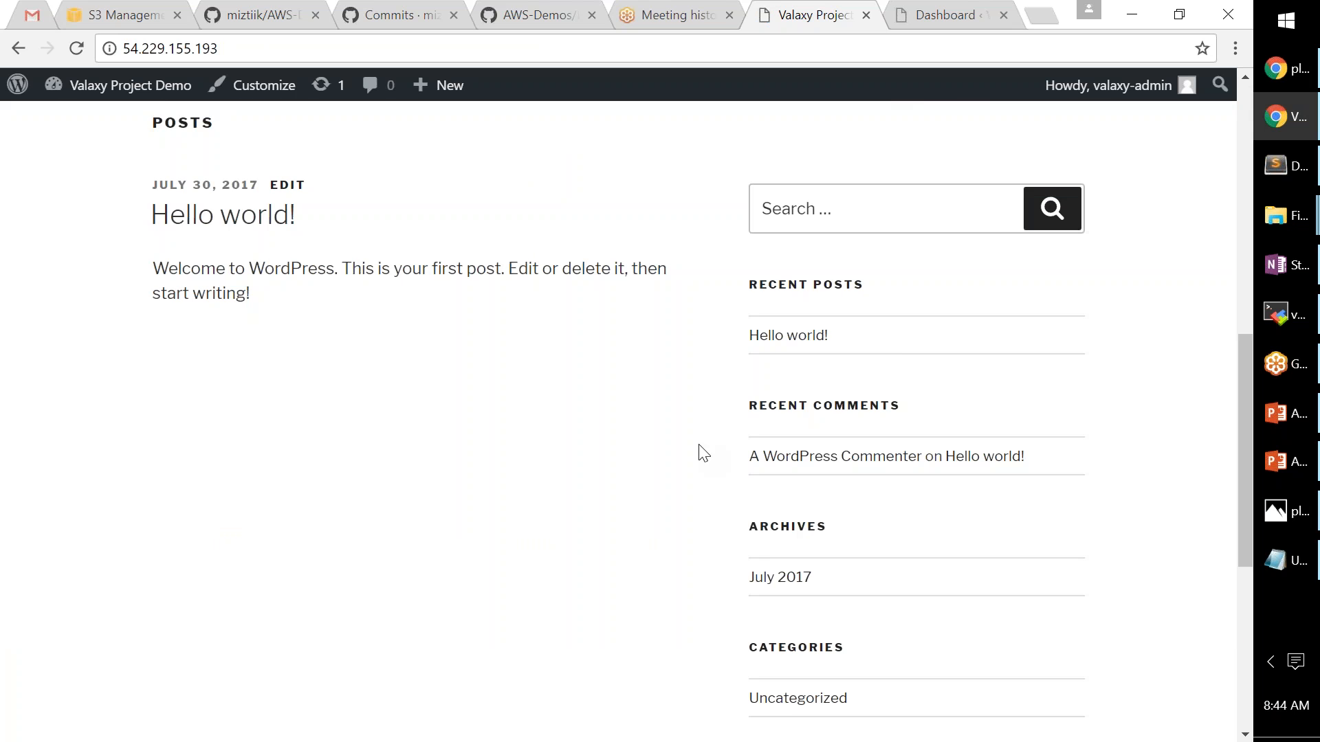
click(926, 17)
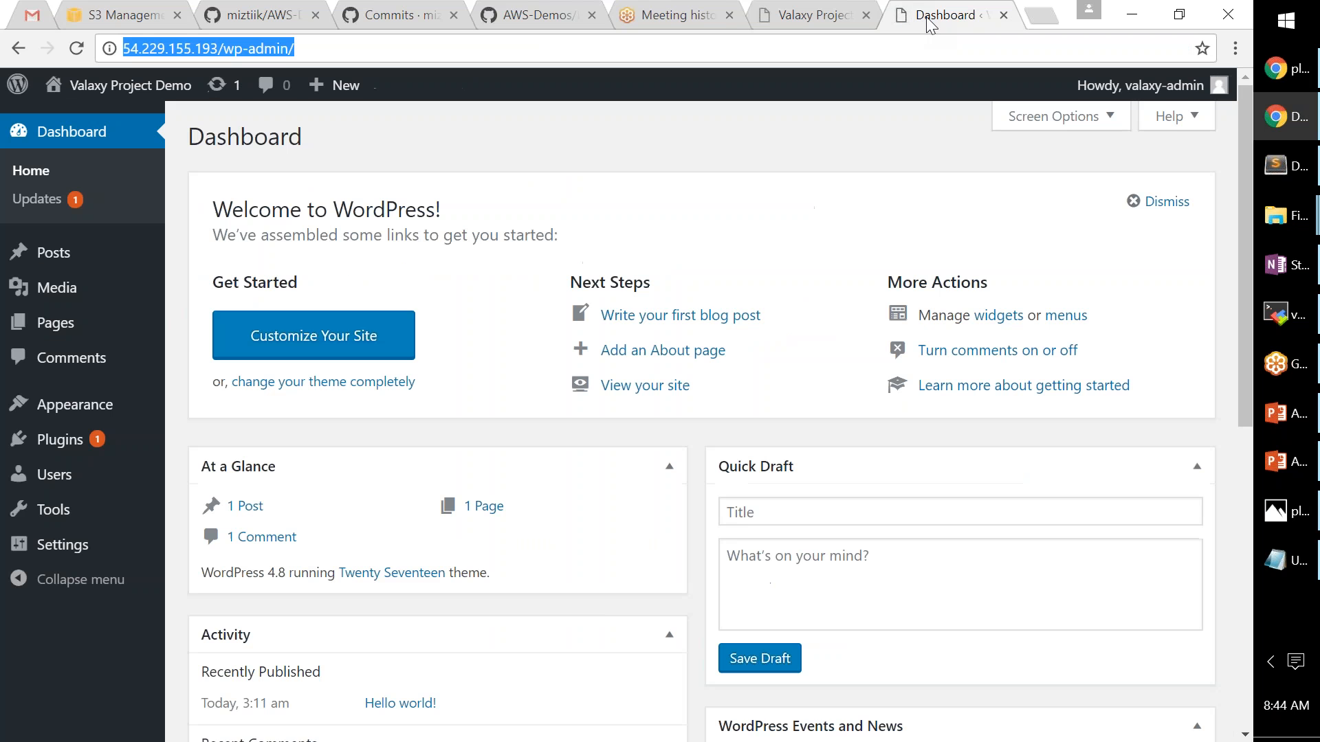
click(252, 508)
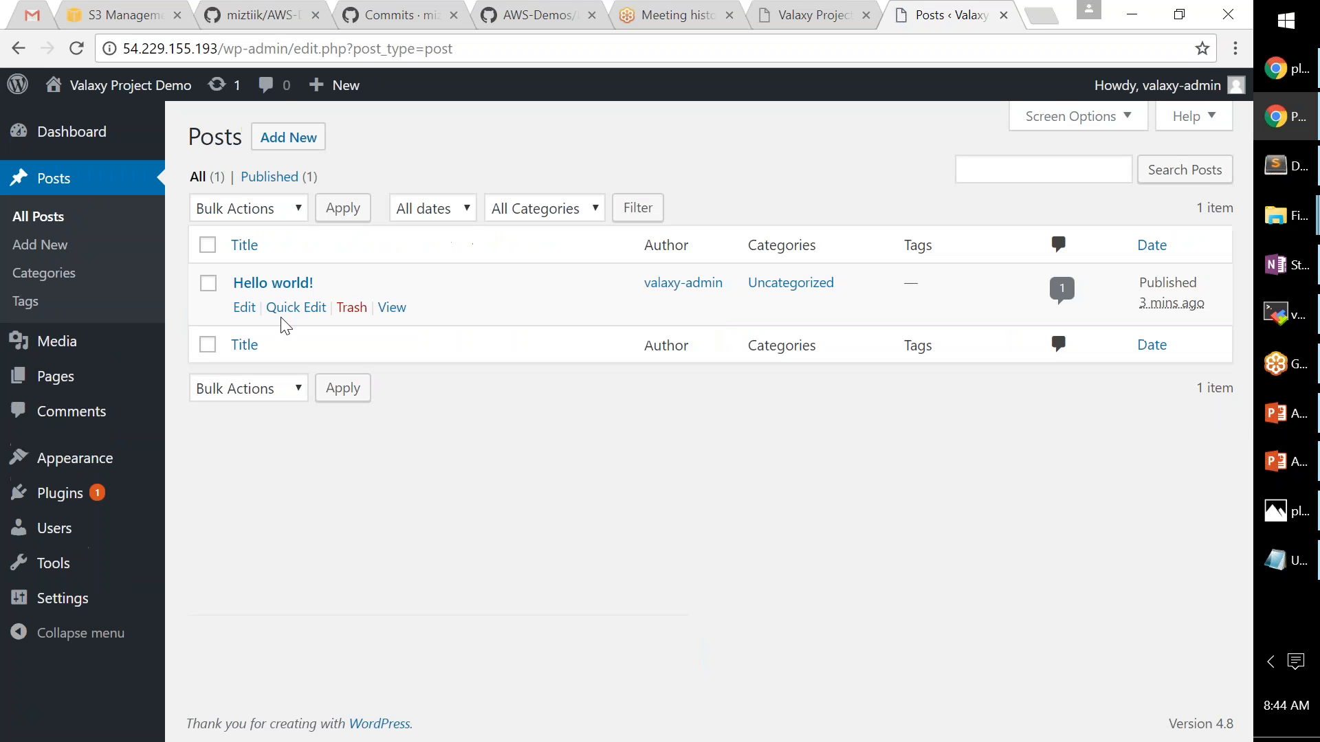
- Open the Add New Post editor, briefly checking the site's front-page tab in between
click(288, 138)
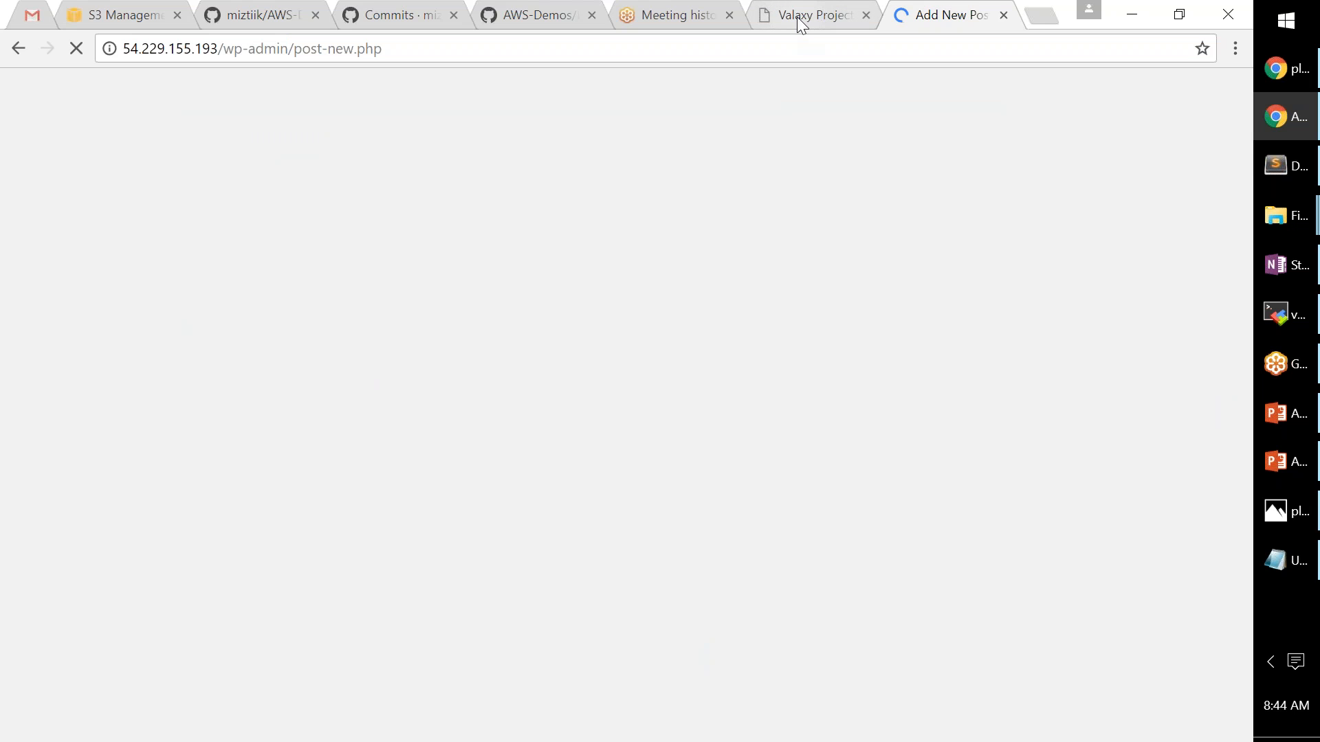
click(798, 16)
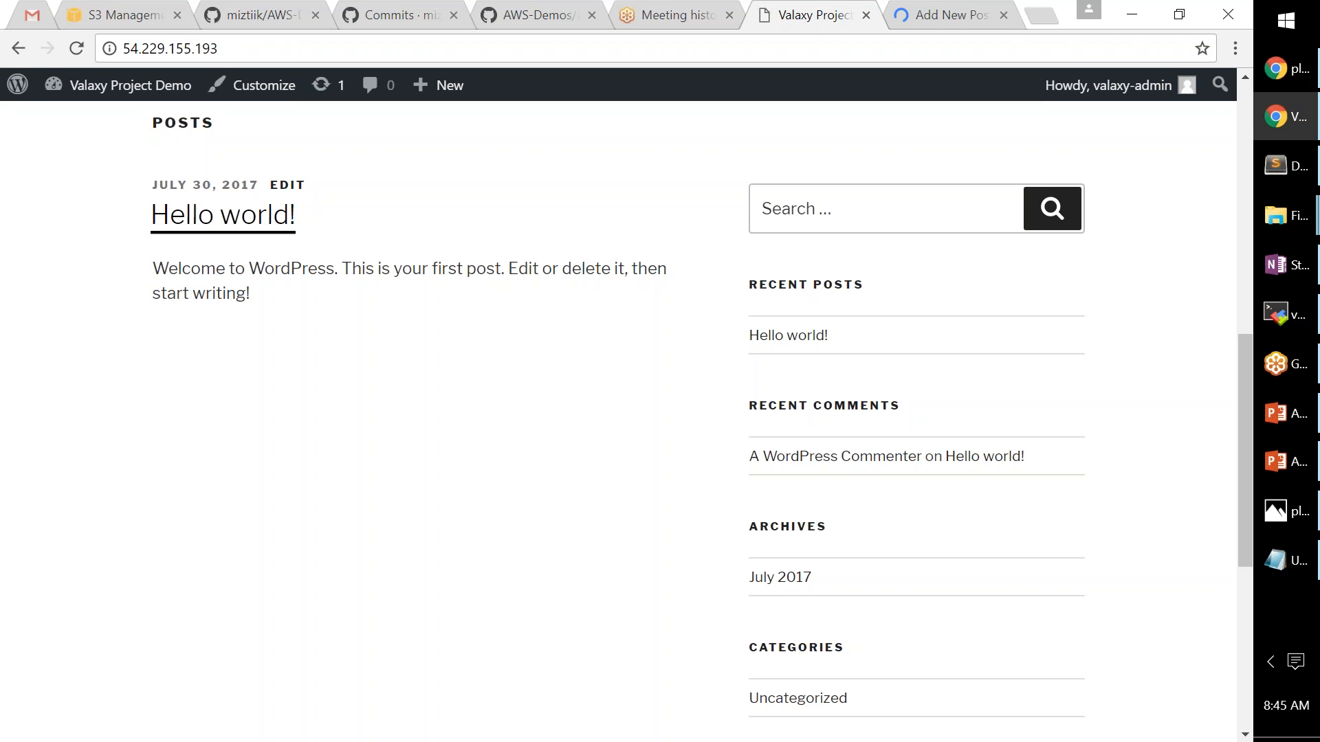
click(932, 17)
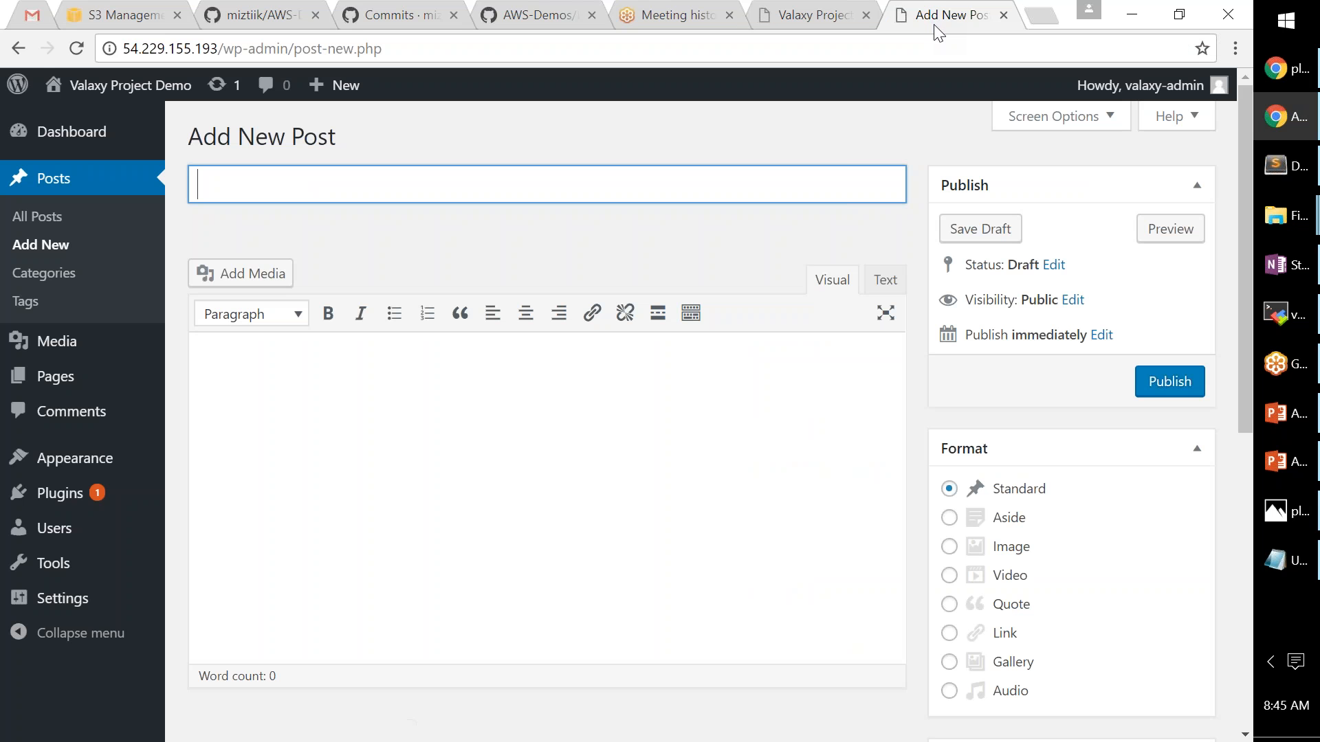
click(807, 21)
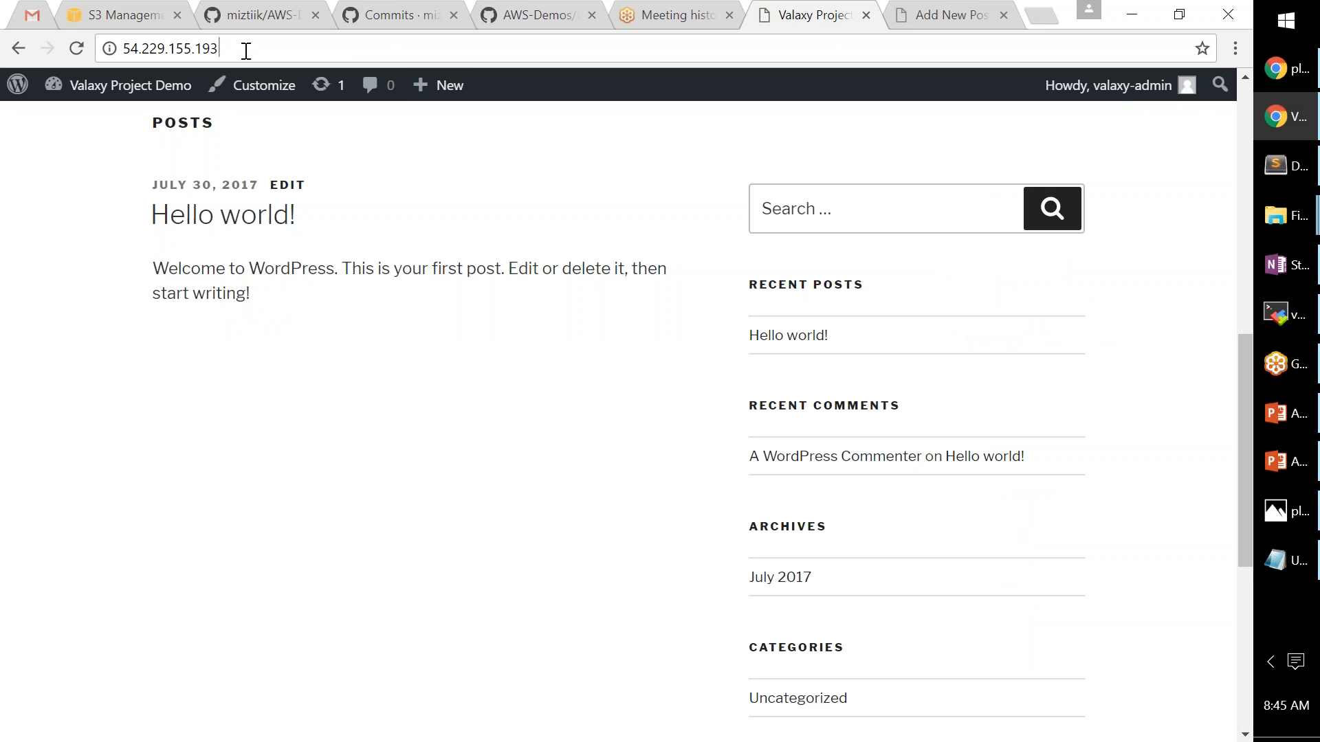
click(281, 54)
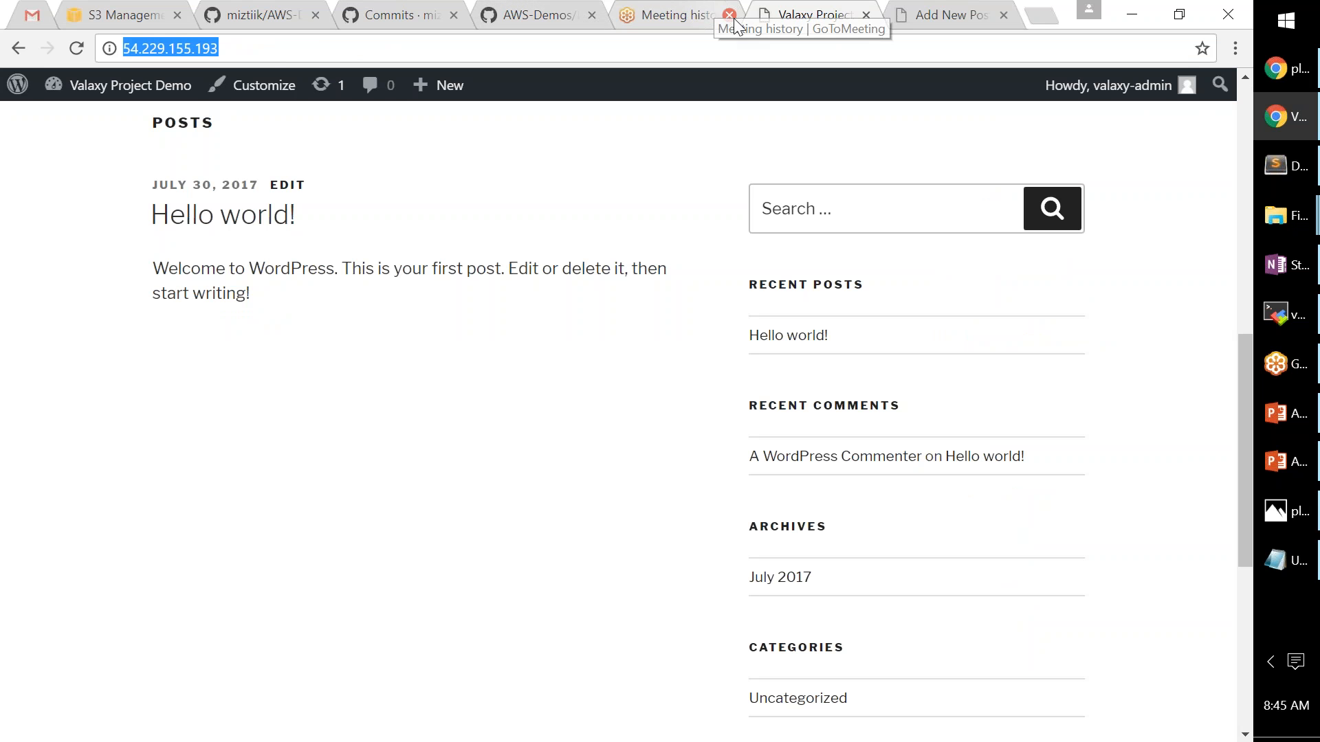
click(951, 24)
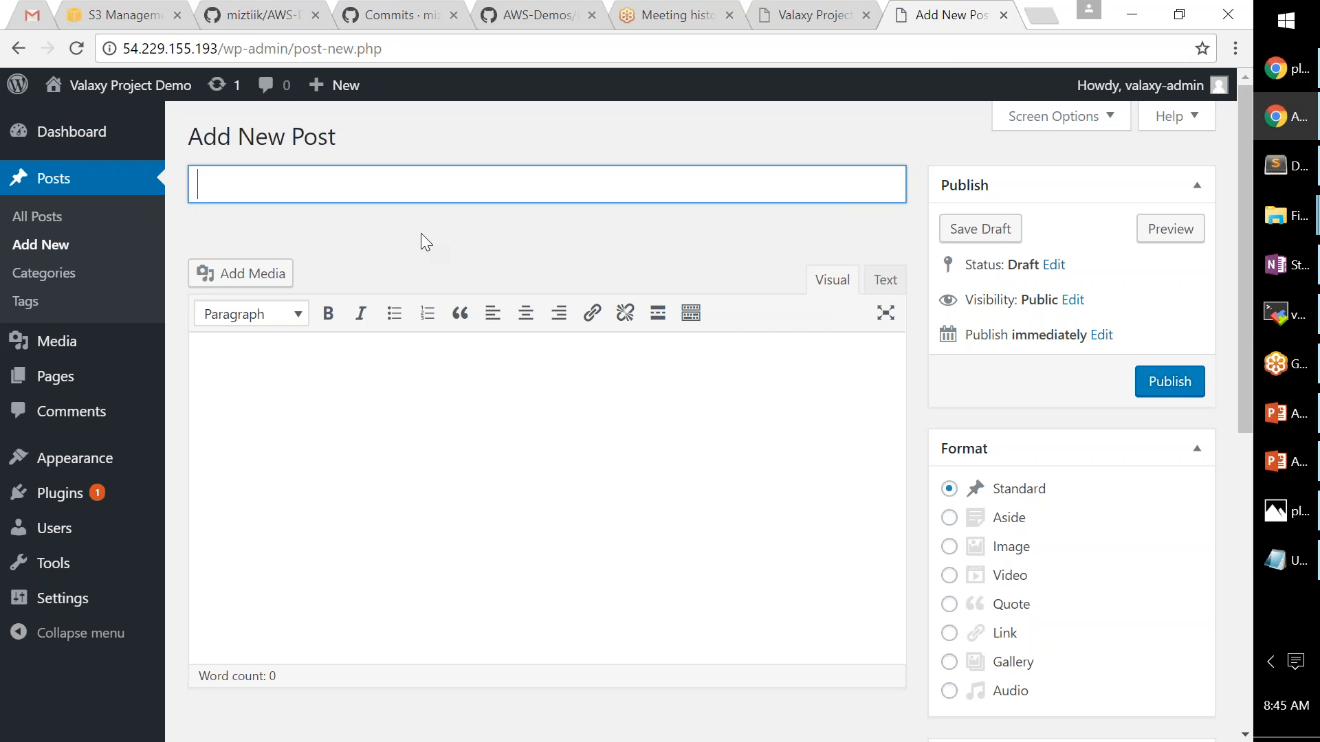
- Title the post 'Valaxy-Project-Demo-Post', paste that title in bold into the body, and publish
text(Valaxy-Project)
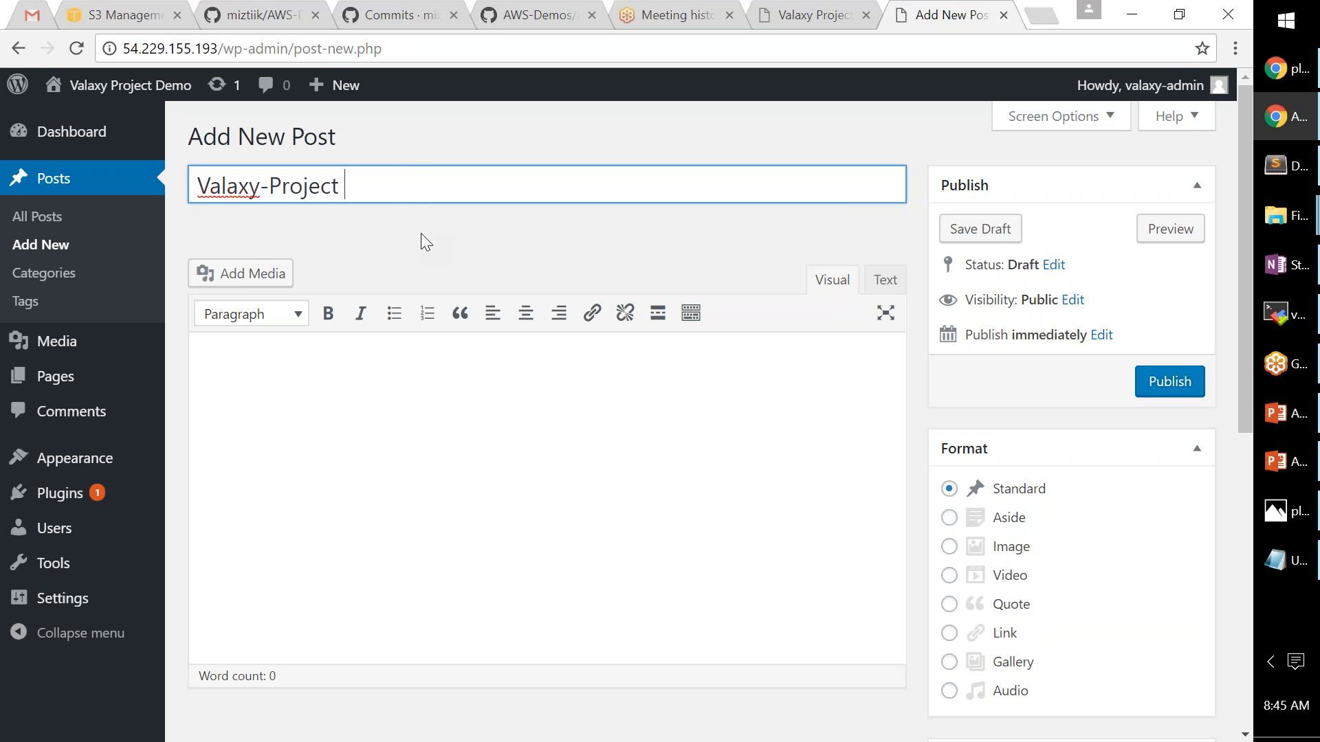
text(-Demo-Post-)
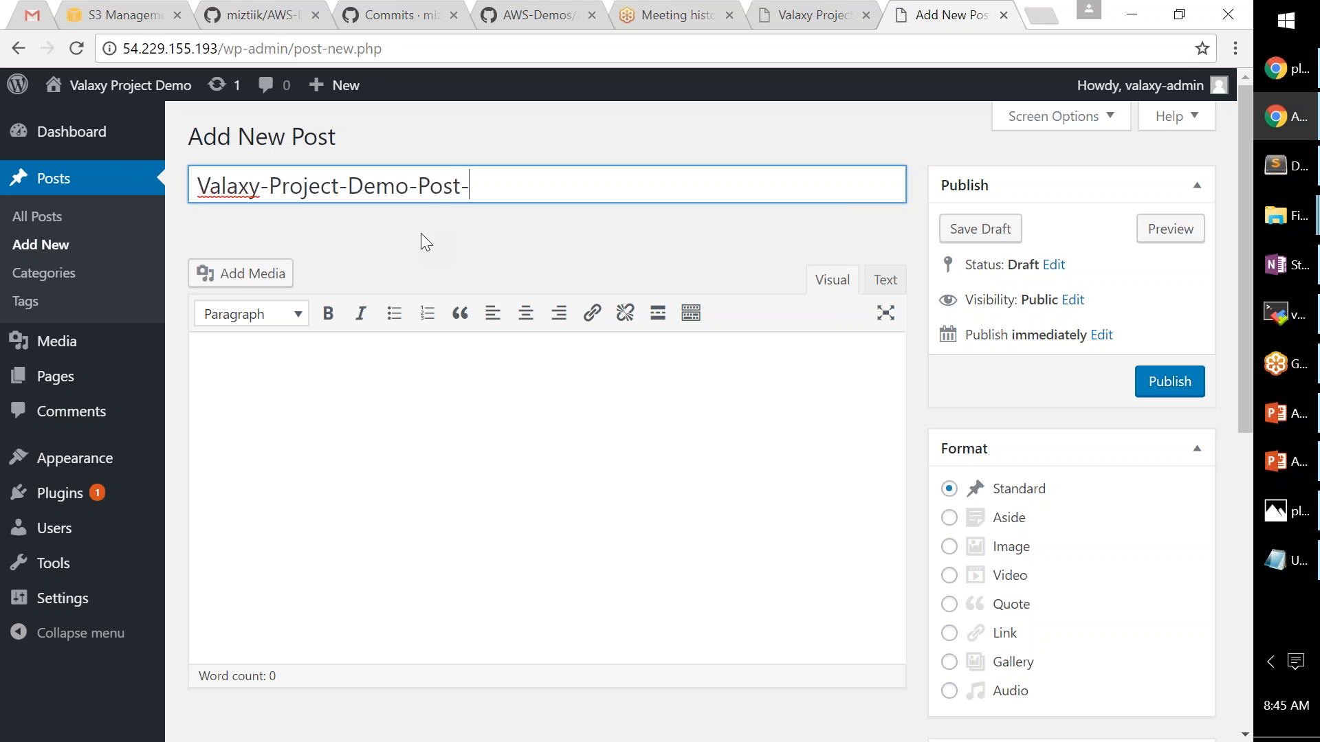
key(BackSpace)
key(ctrl+a)
key(ctrl+c)
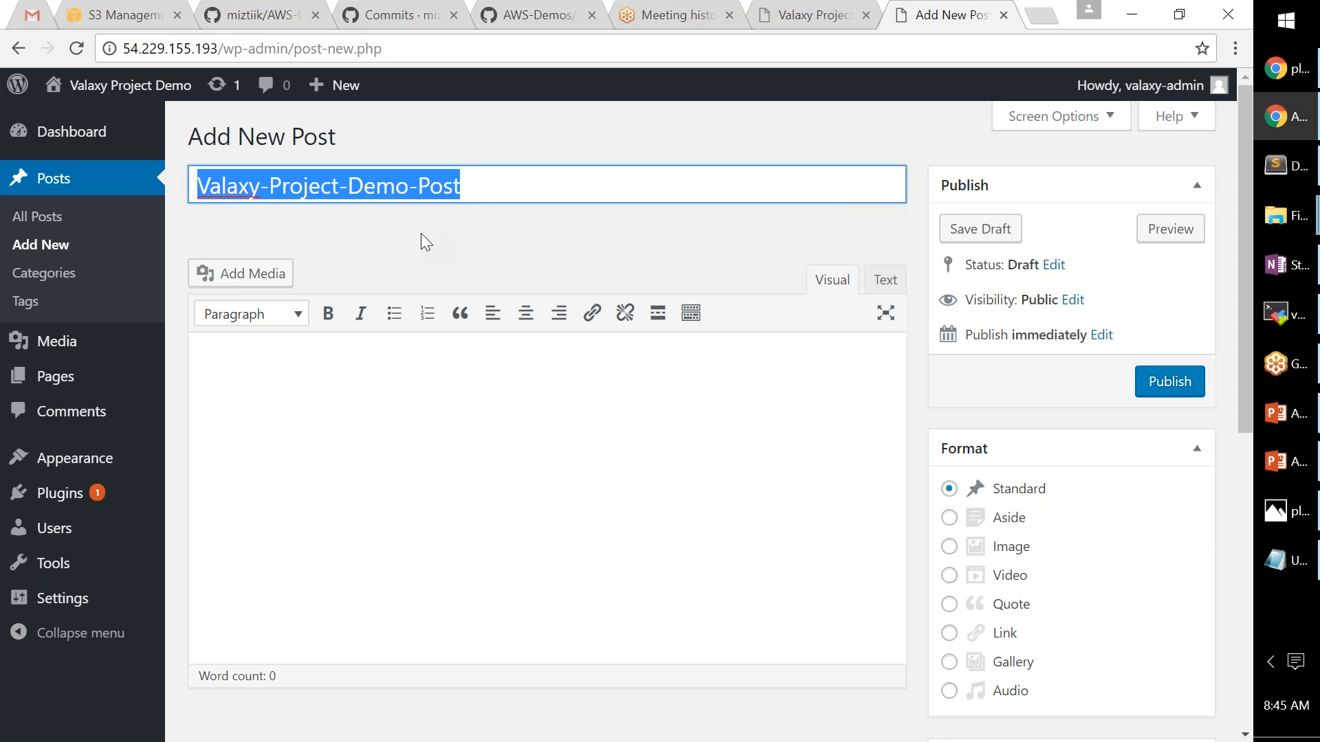
click(421, 383)
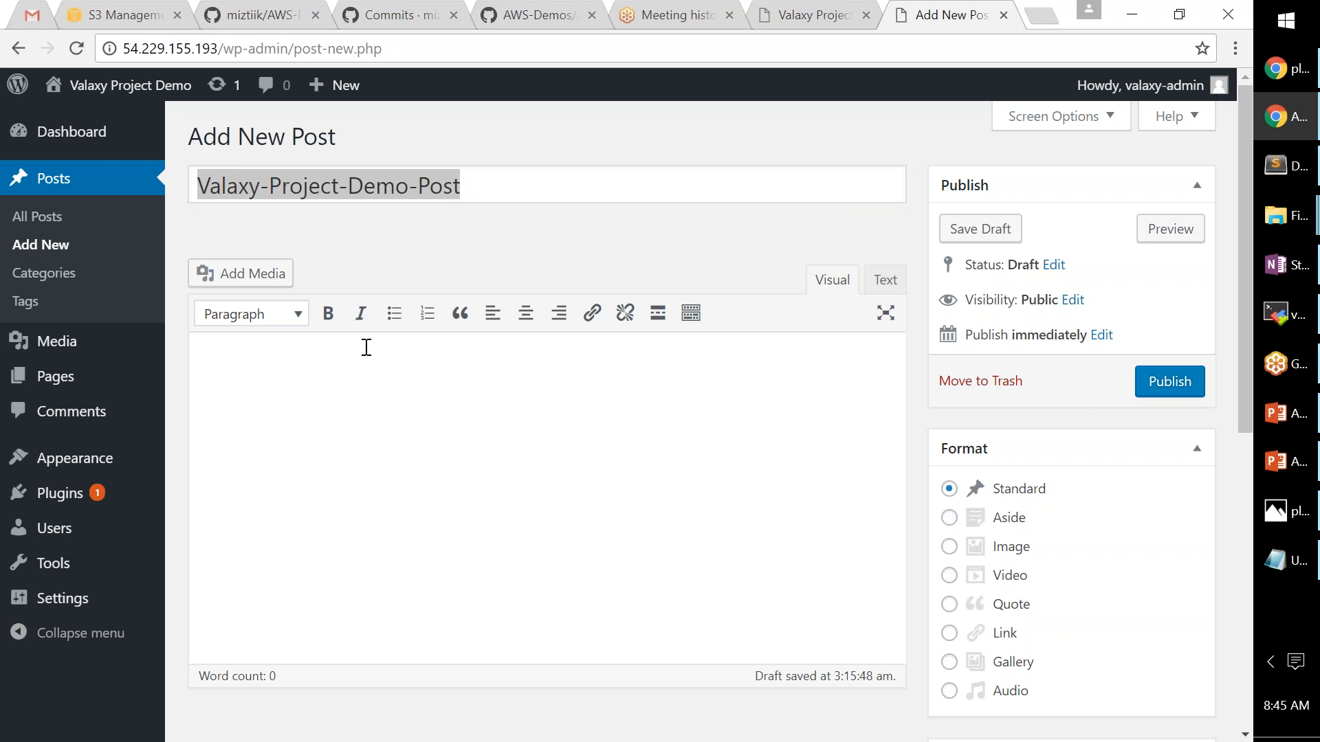
click(325, 329)
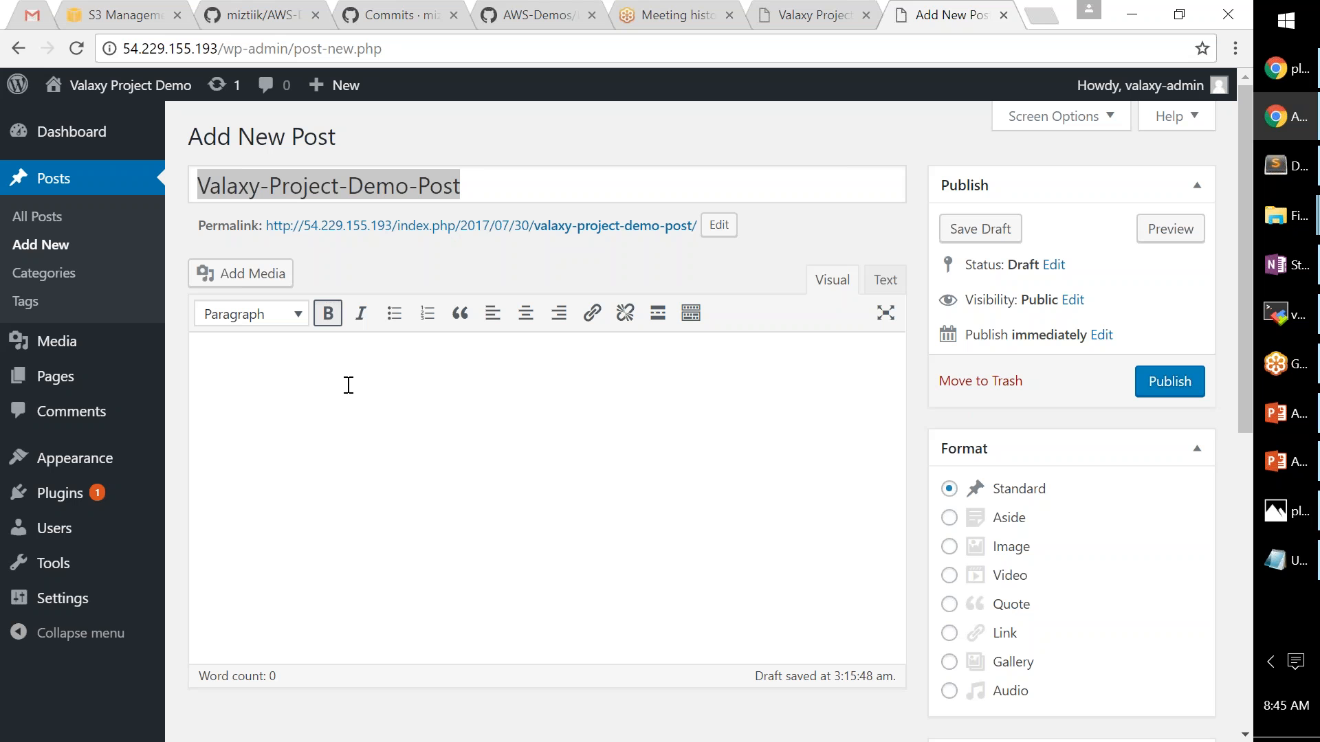
key(ctrl+v)
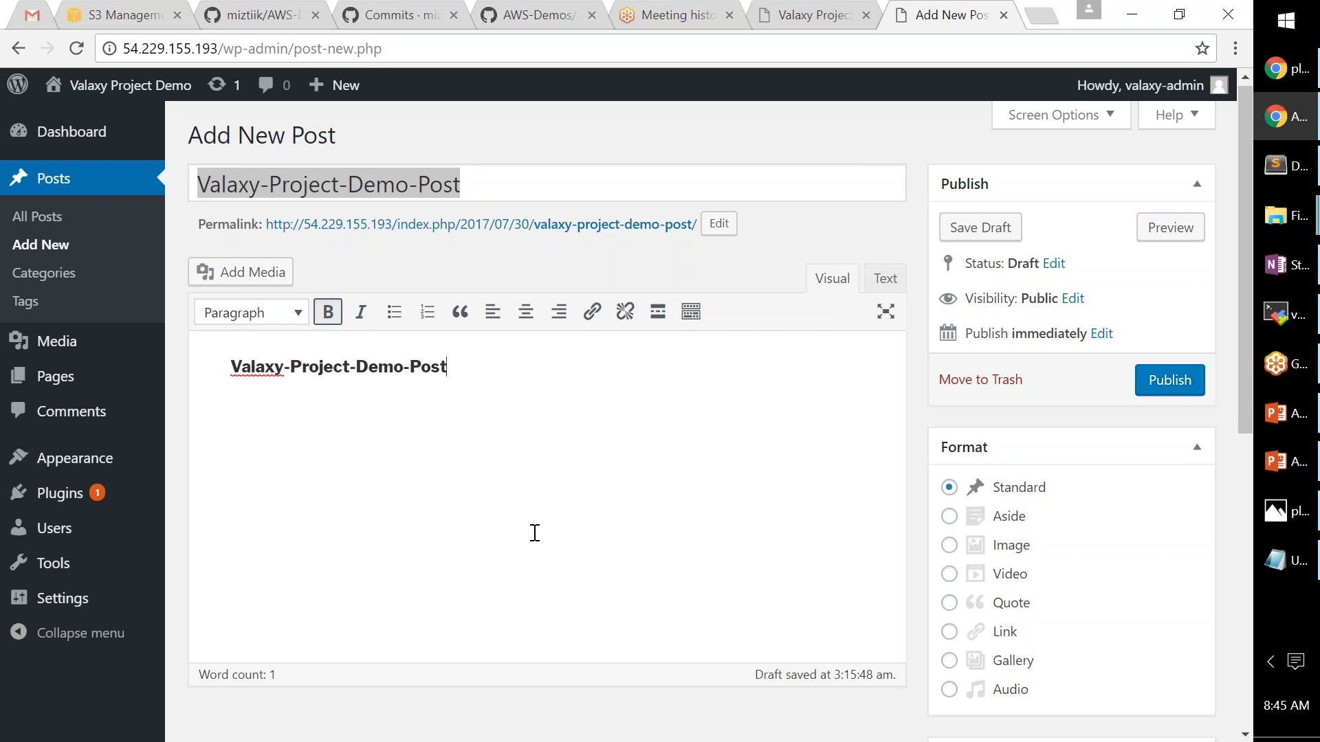
scroll(535, 533, down, 4)
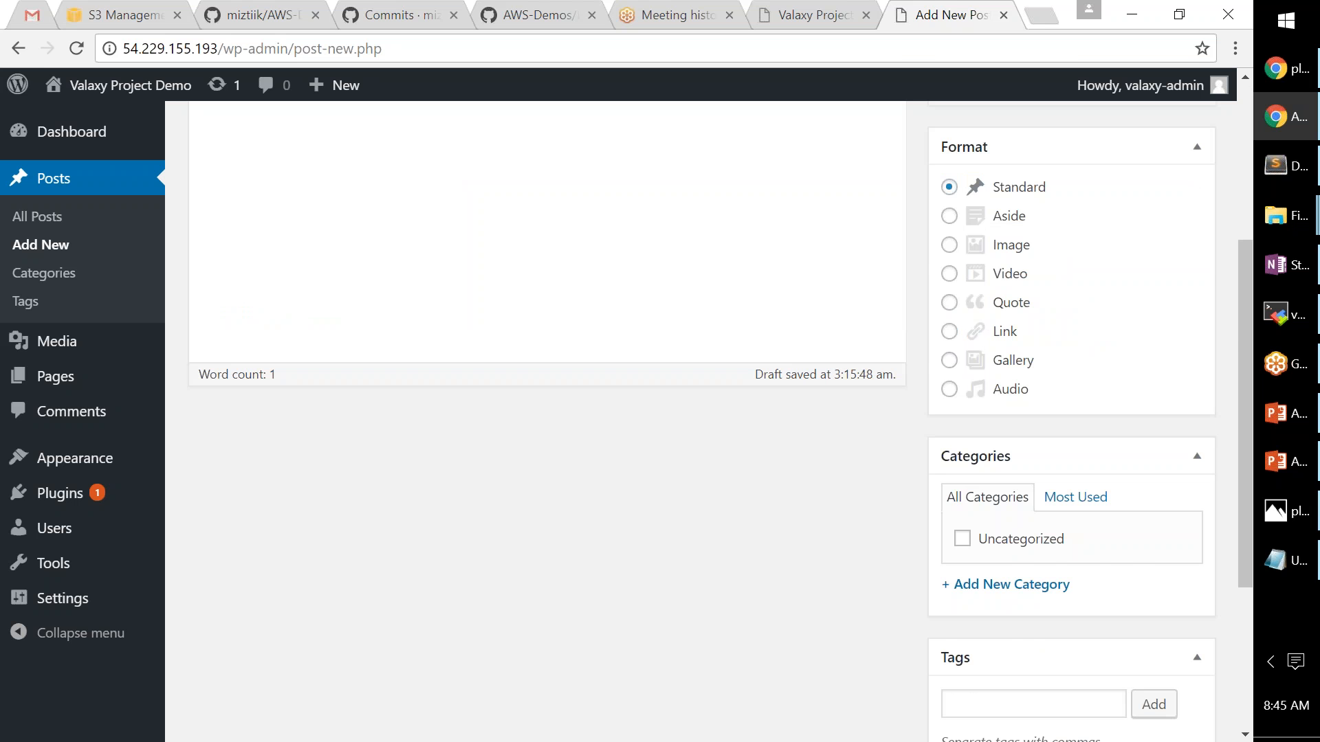
scroll(722, 592, down, 3)
scroll(1172, 288, up, 5)
click(1172, 280)
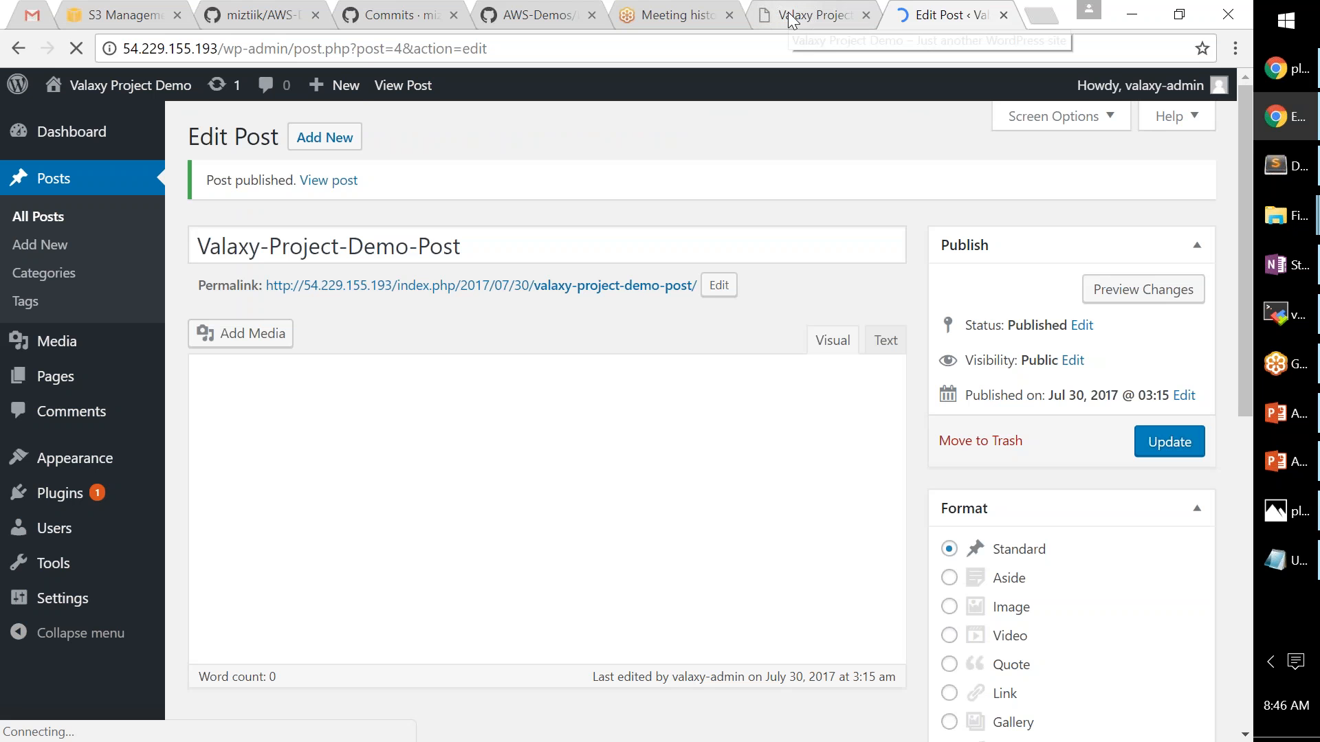
- Reload the site's front page to show the newly published post
click(790, 20)
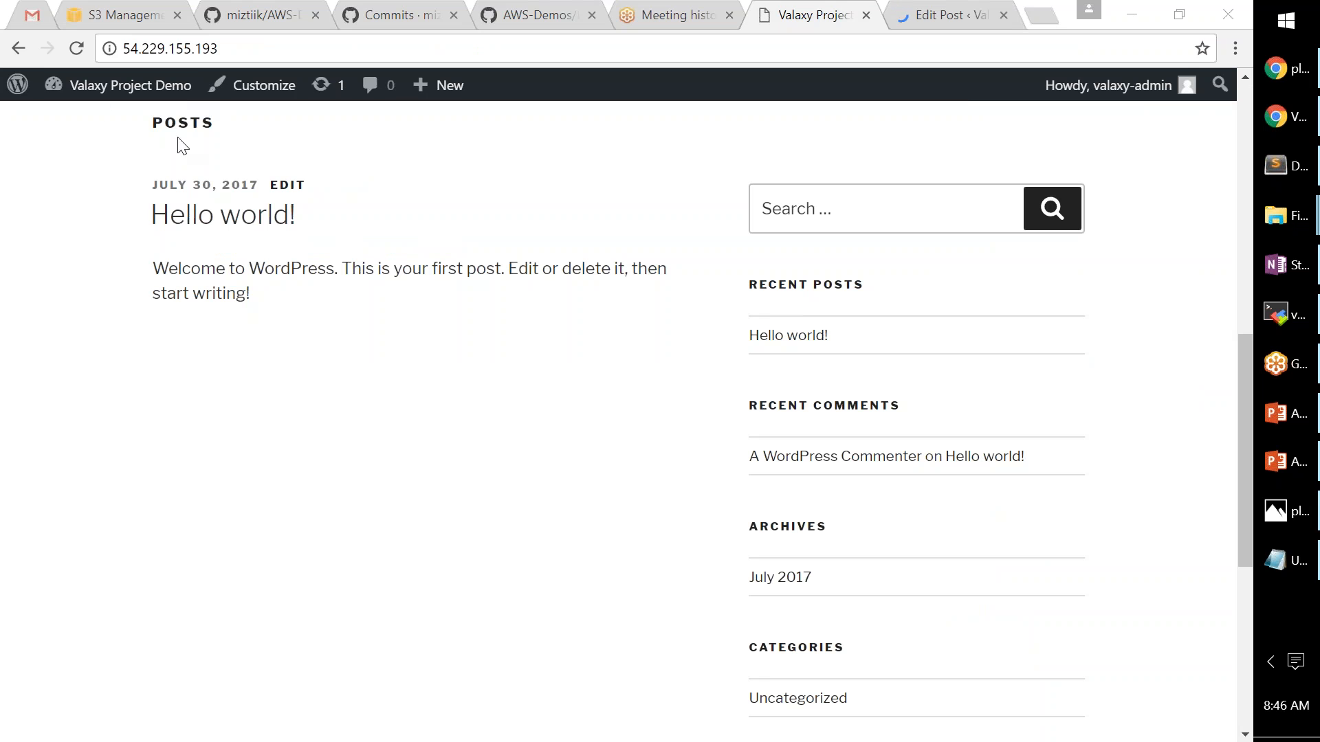
click(76, 48)
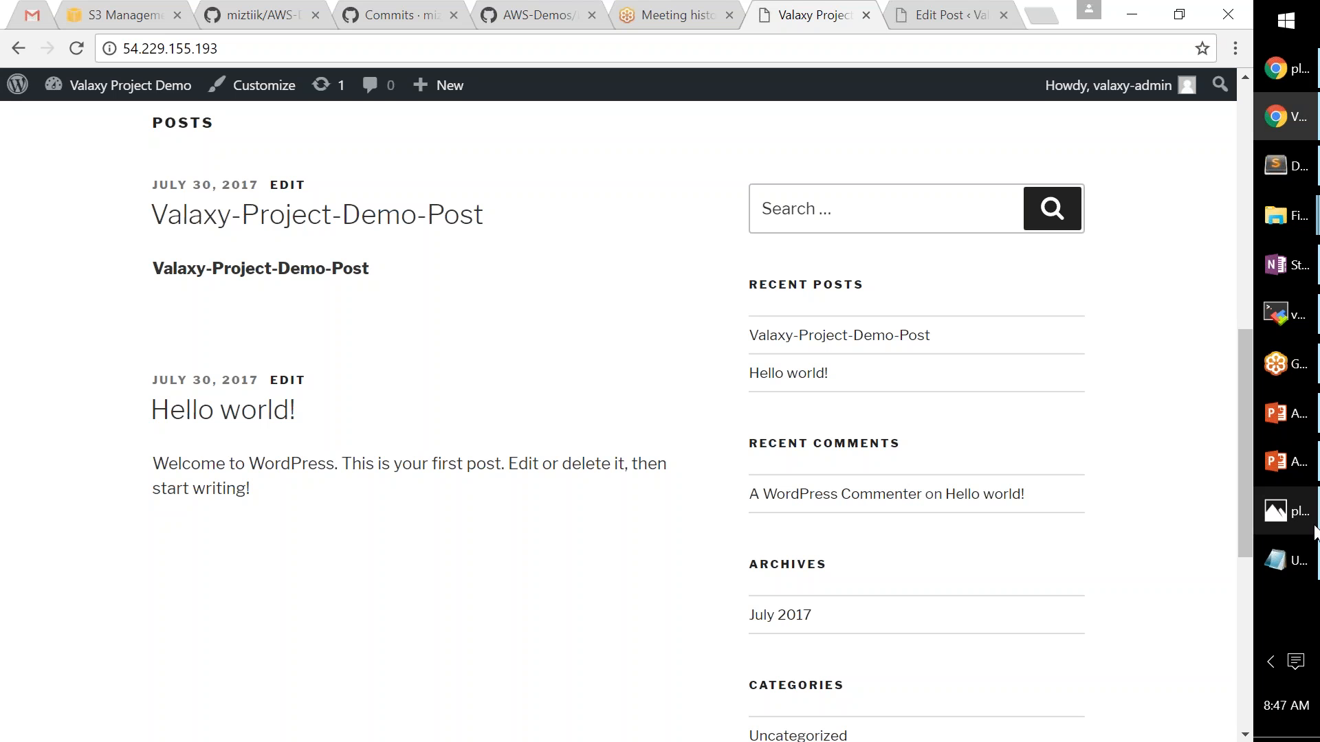
mouse_move(1291, 517)
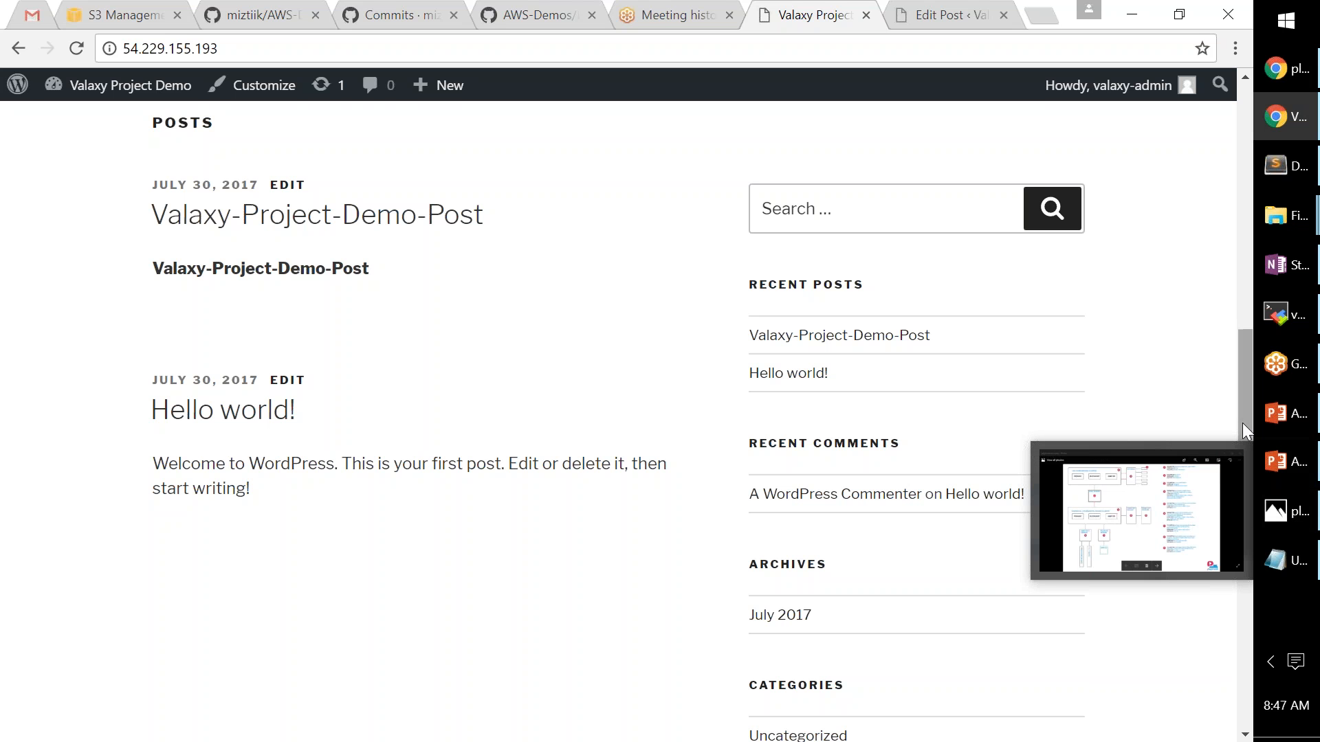
click(1277, 363)
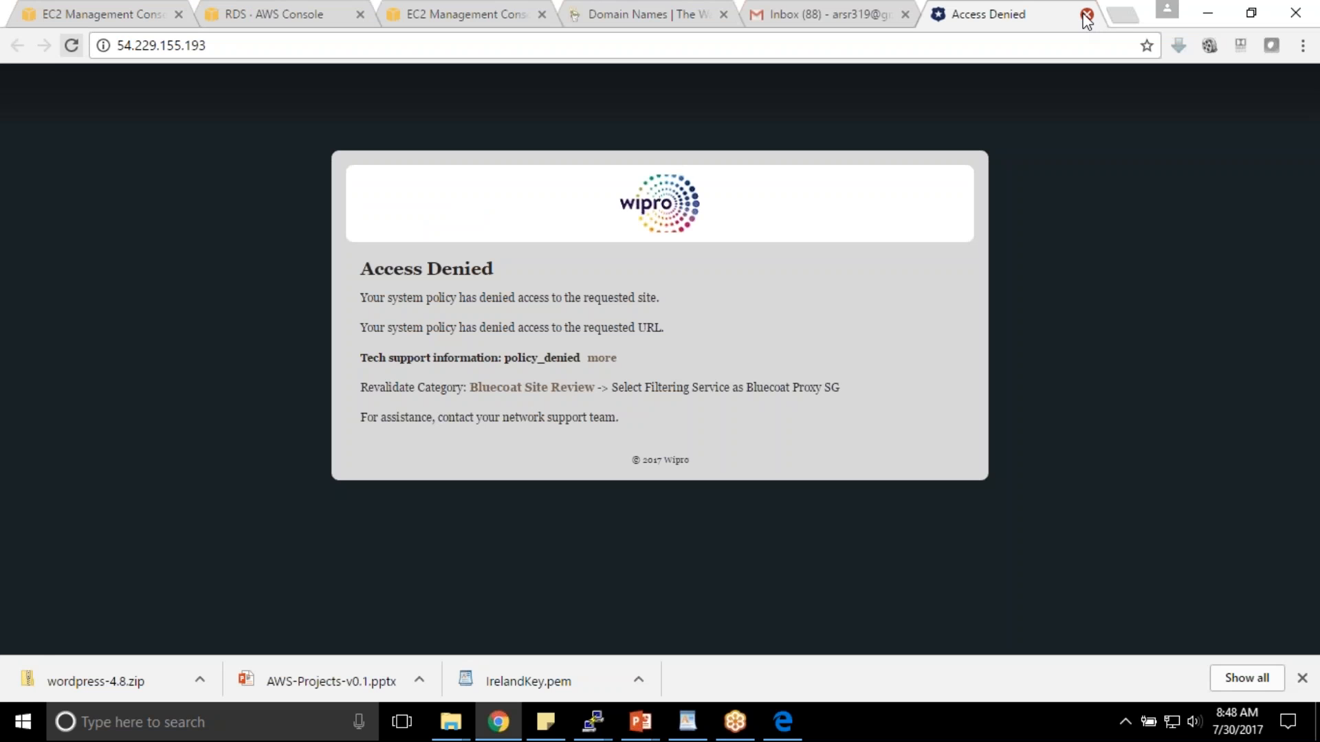
- Close the access-denied and Gmail tabs and move to the RDS console tab
click(1085, 15)
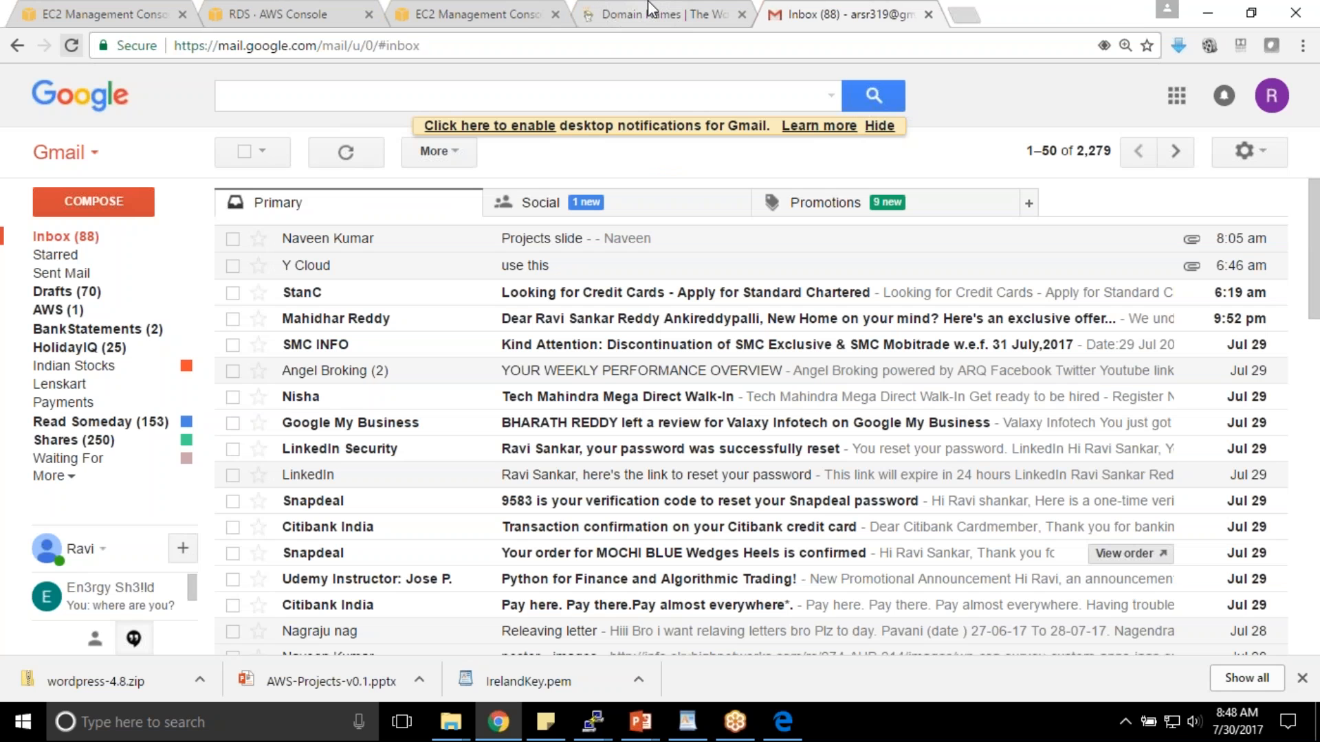
click(651, 10)
click(928, 13)
click(427, 6)
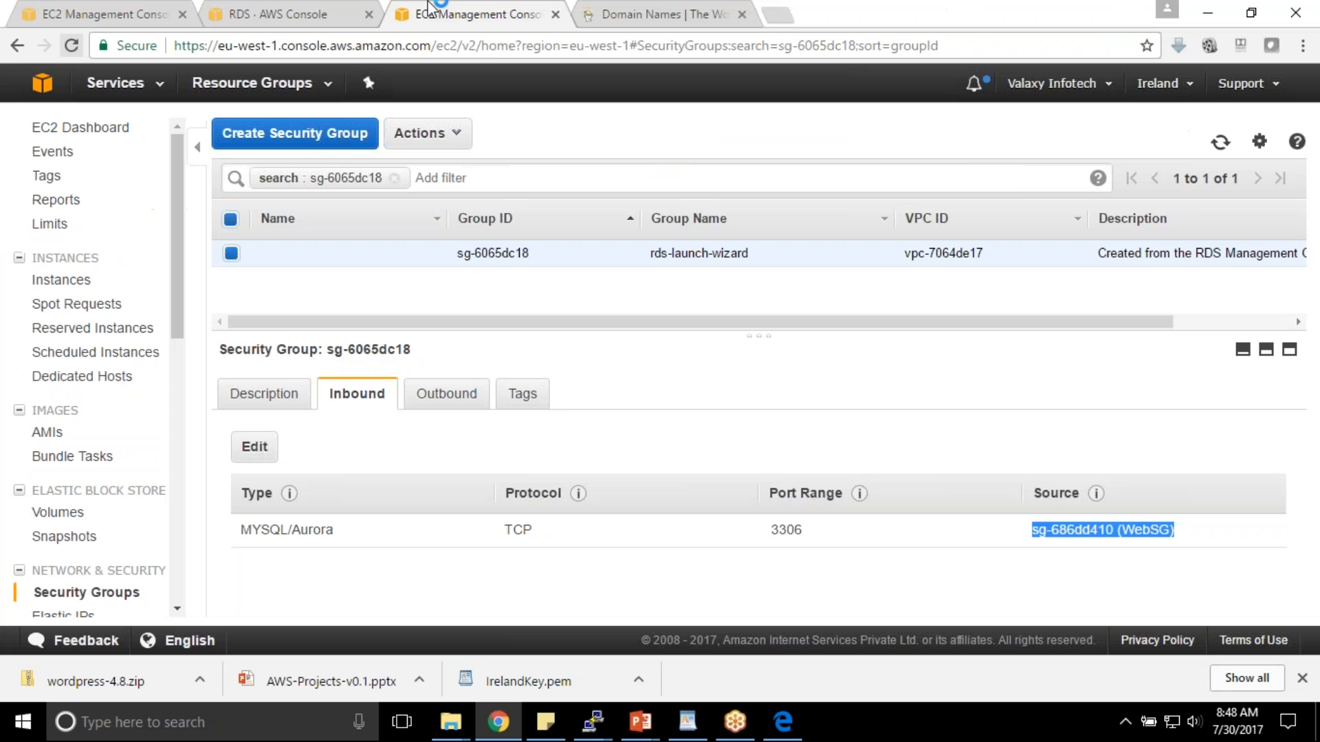
click(282, 13)
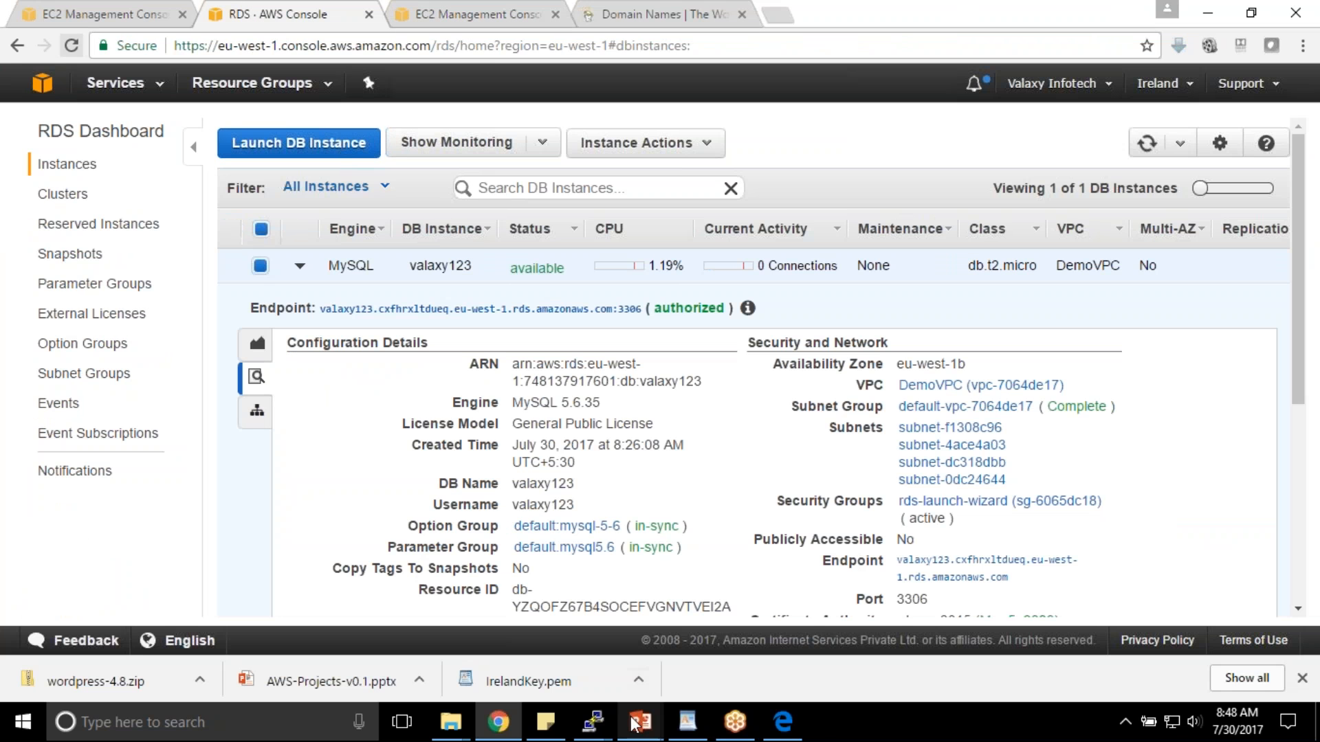
- Close the NAT deck and briefly present slide 14's Multi-Tier Architecture diagram in AWS-Projects-v0.1
mouse_move(632, 722)
click(567, 646)
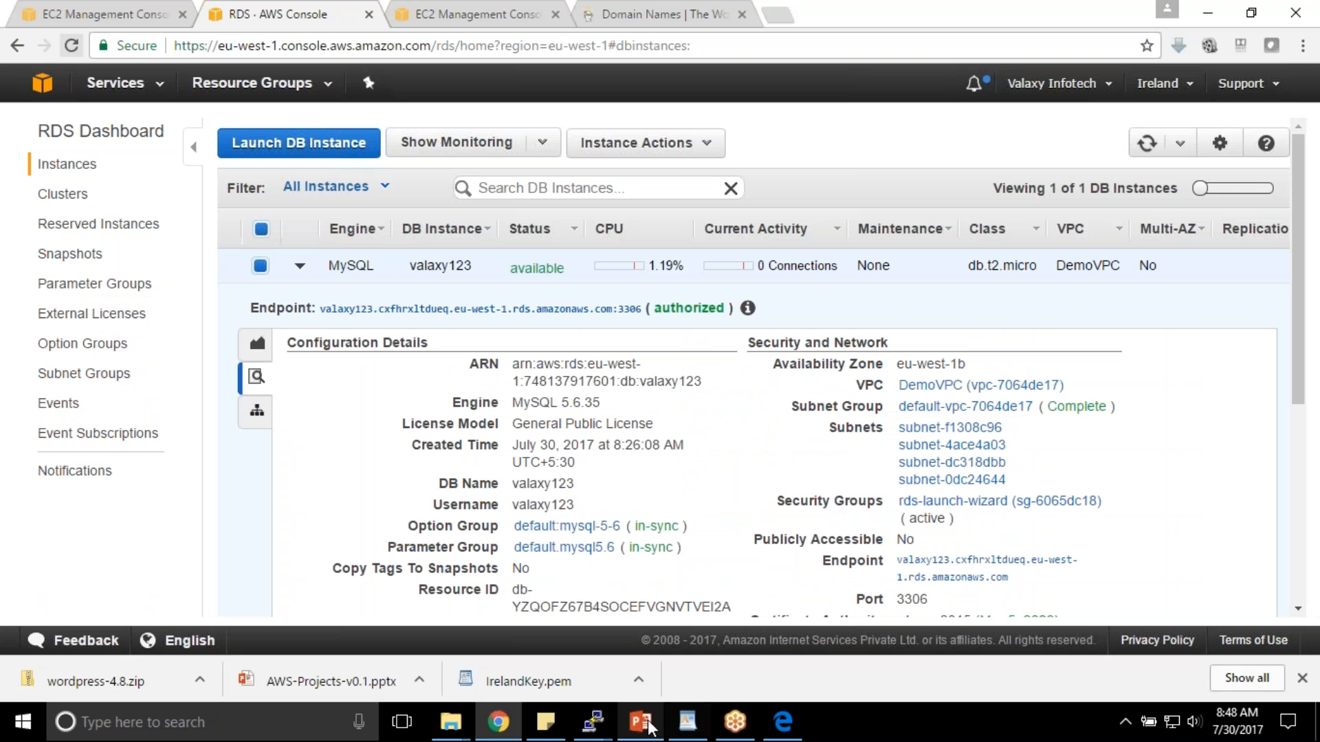
click(649, 721)
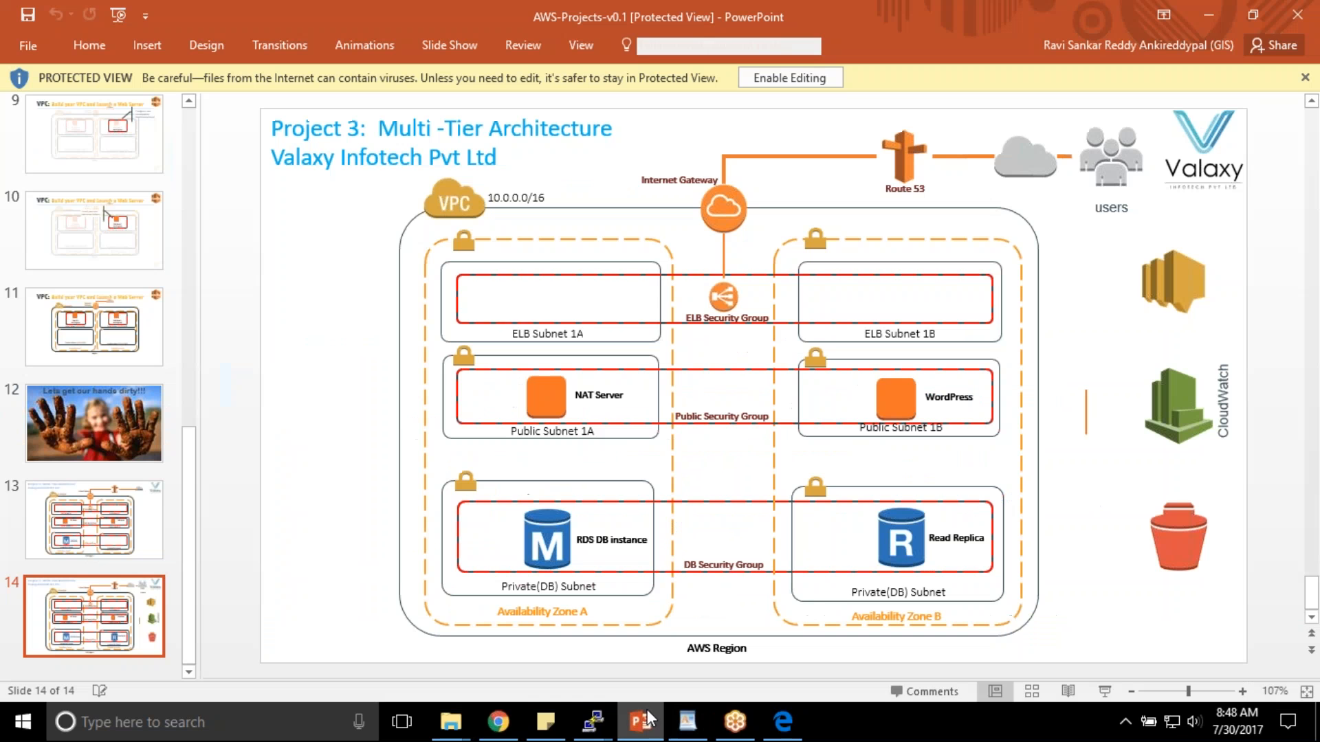
click(1104, 691)
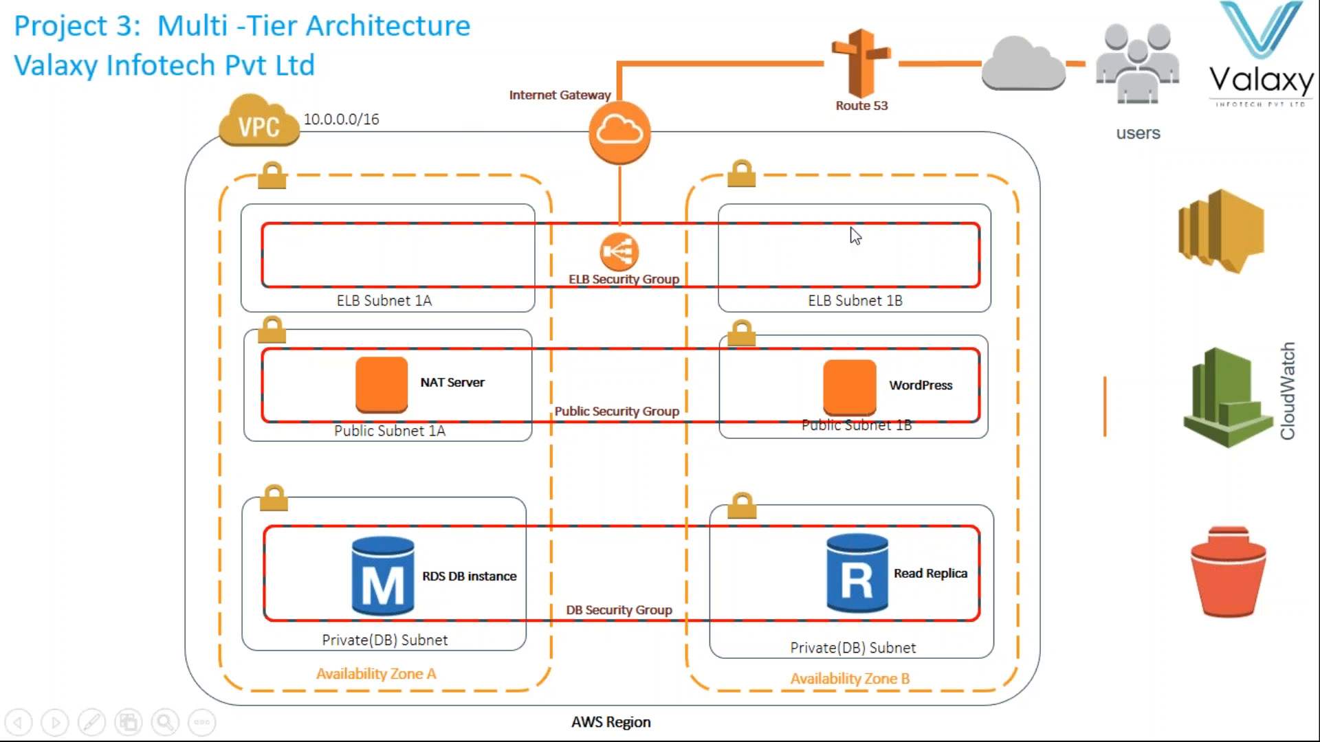
key(Escape)
click(593, 722)
- Reconnect to the RDS MySQL endpoint and list its databases with 'show databases;'
click(666, 649)
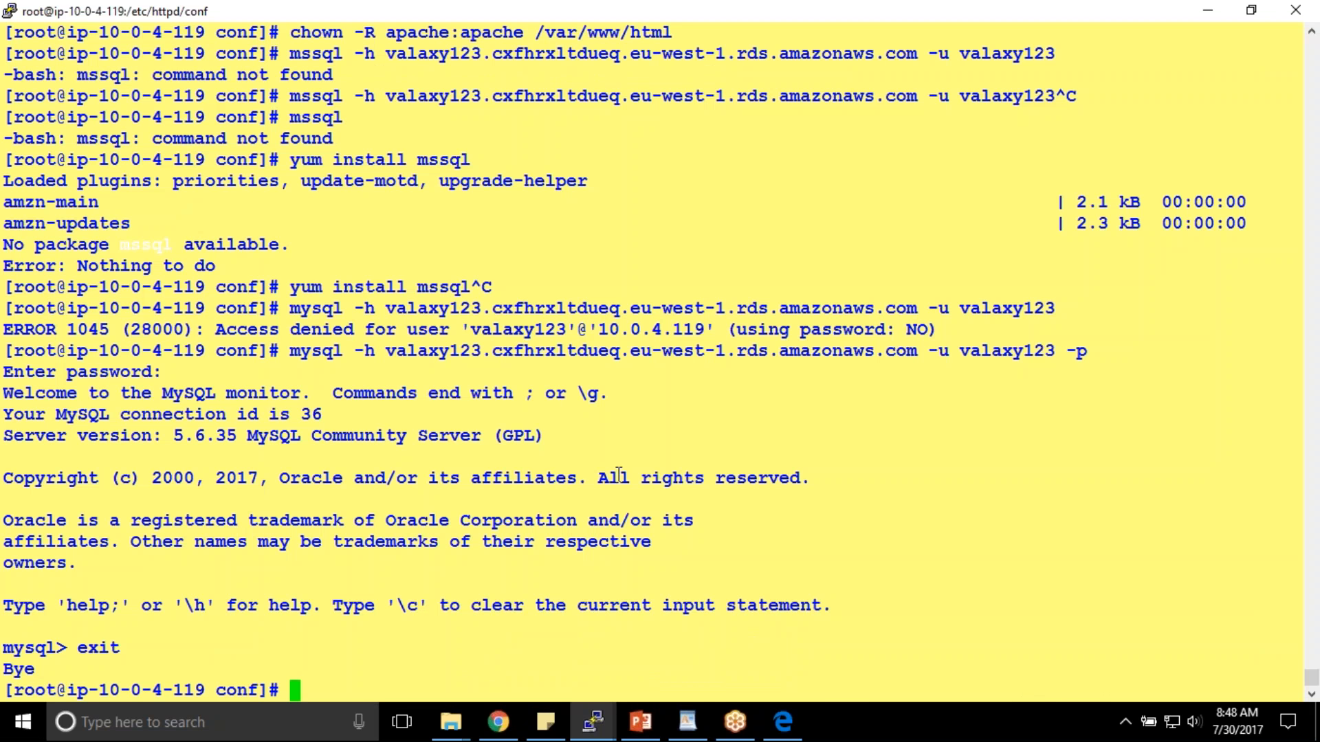
key(Up)
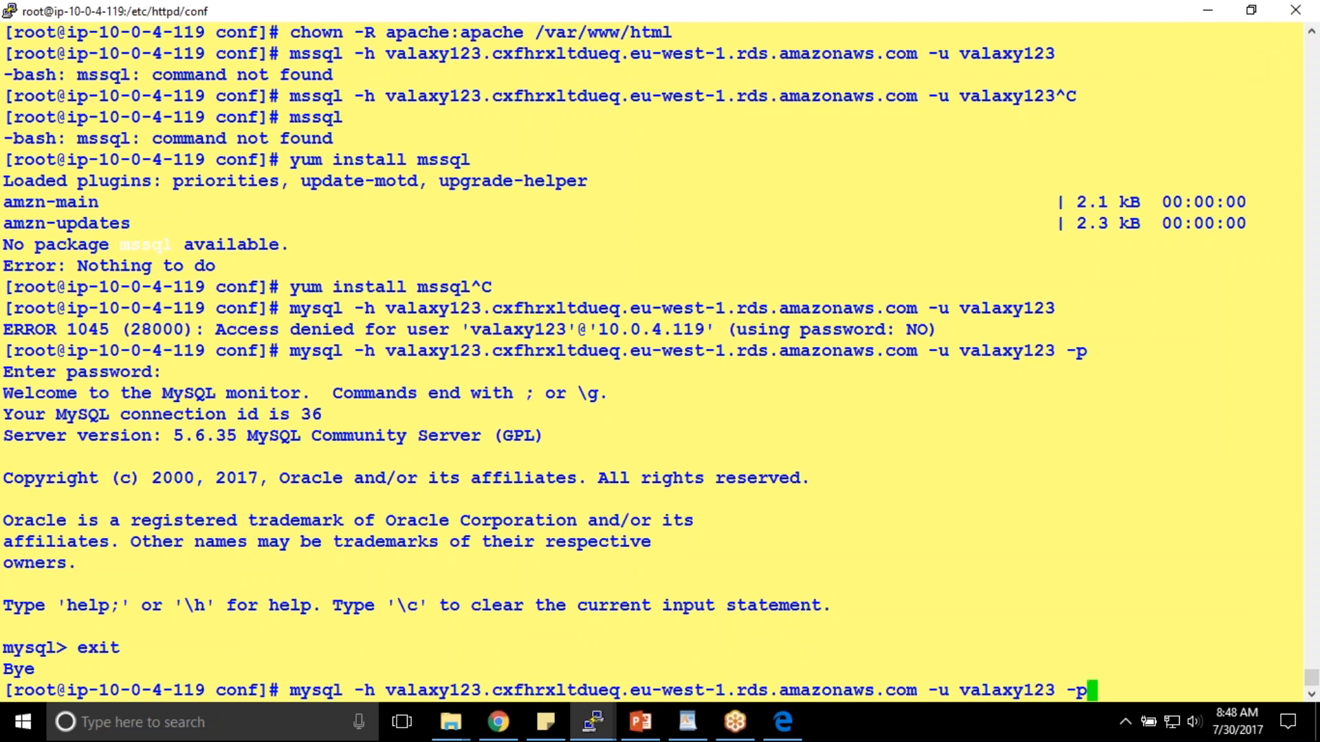
key(Return)
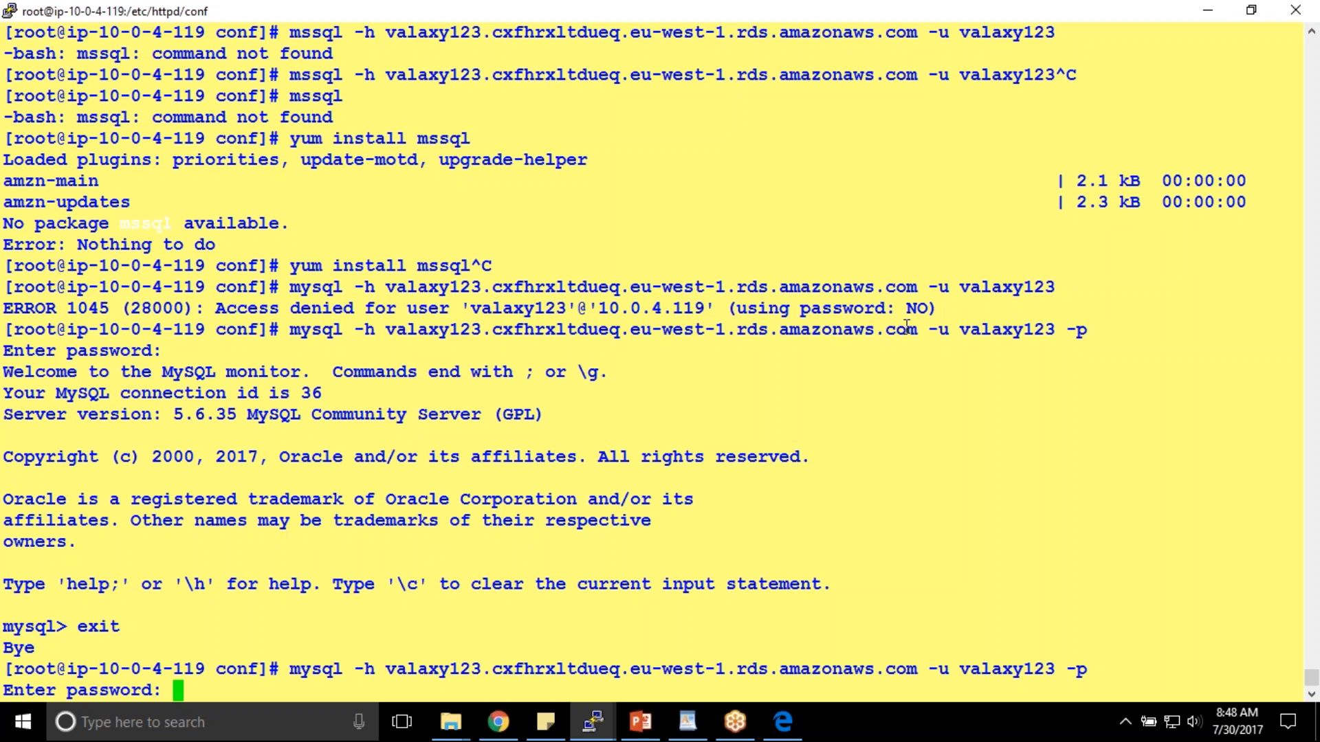
key(Return)
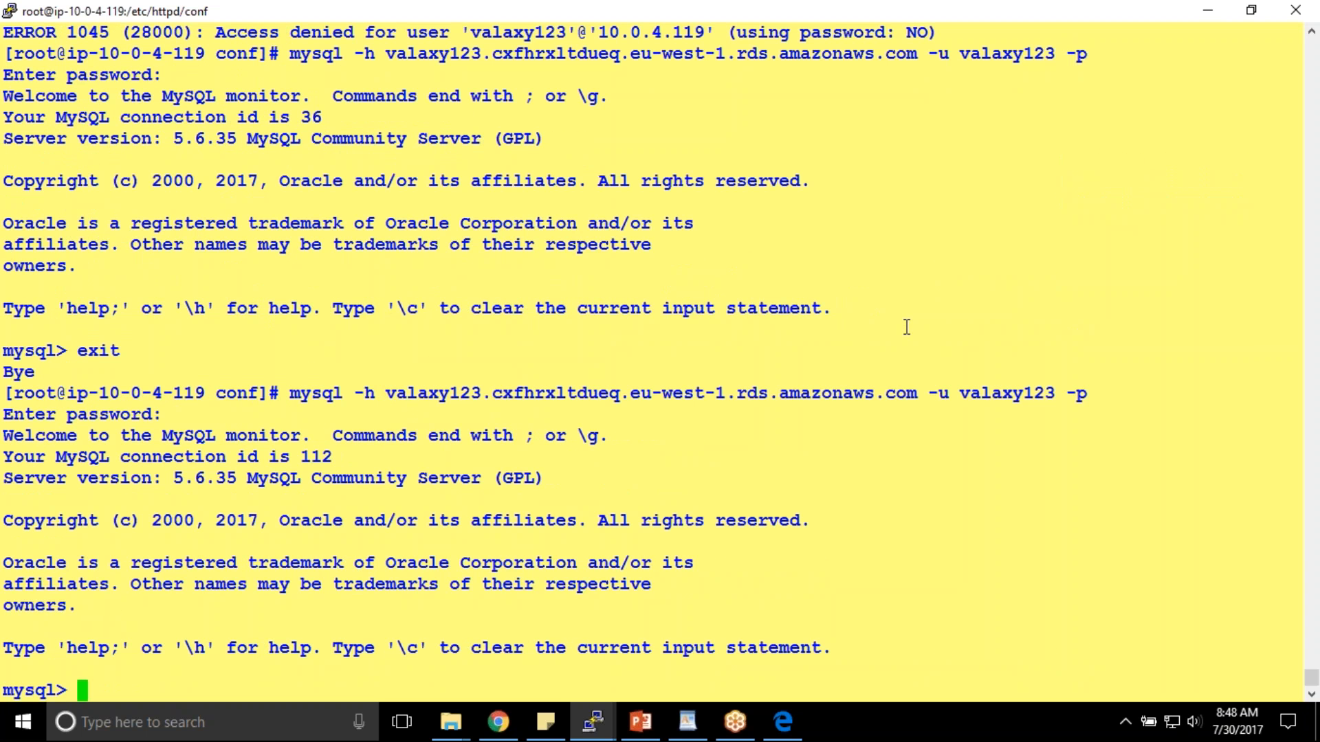
text(show databases;)
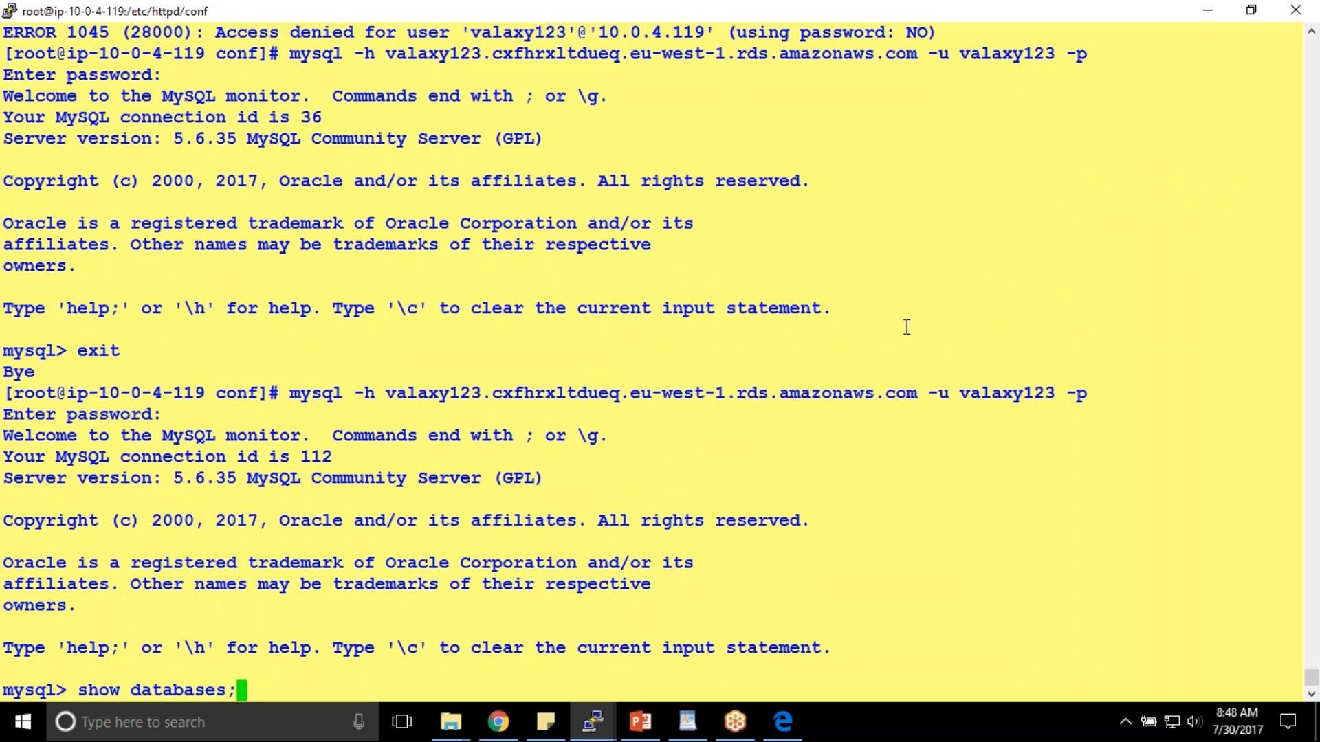
key(Return)
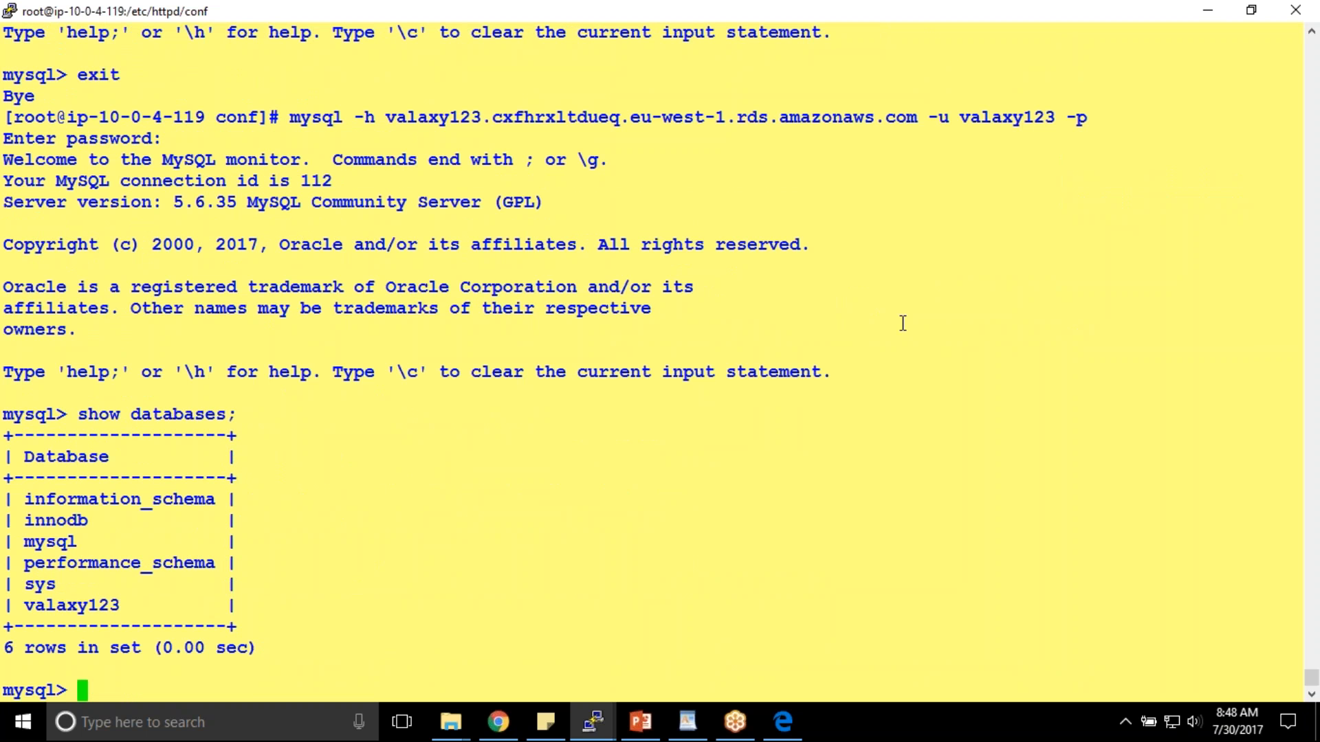
- Switch to the valaxy123 database with 'use valaxy123;'
double_click(86, 592)
click(86, 606)
double_click(87, 606)
key(ctrl+c)
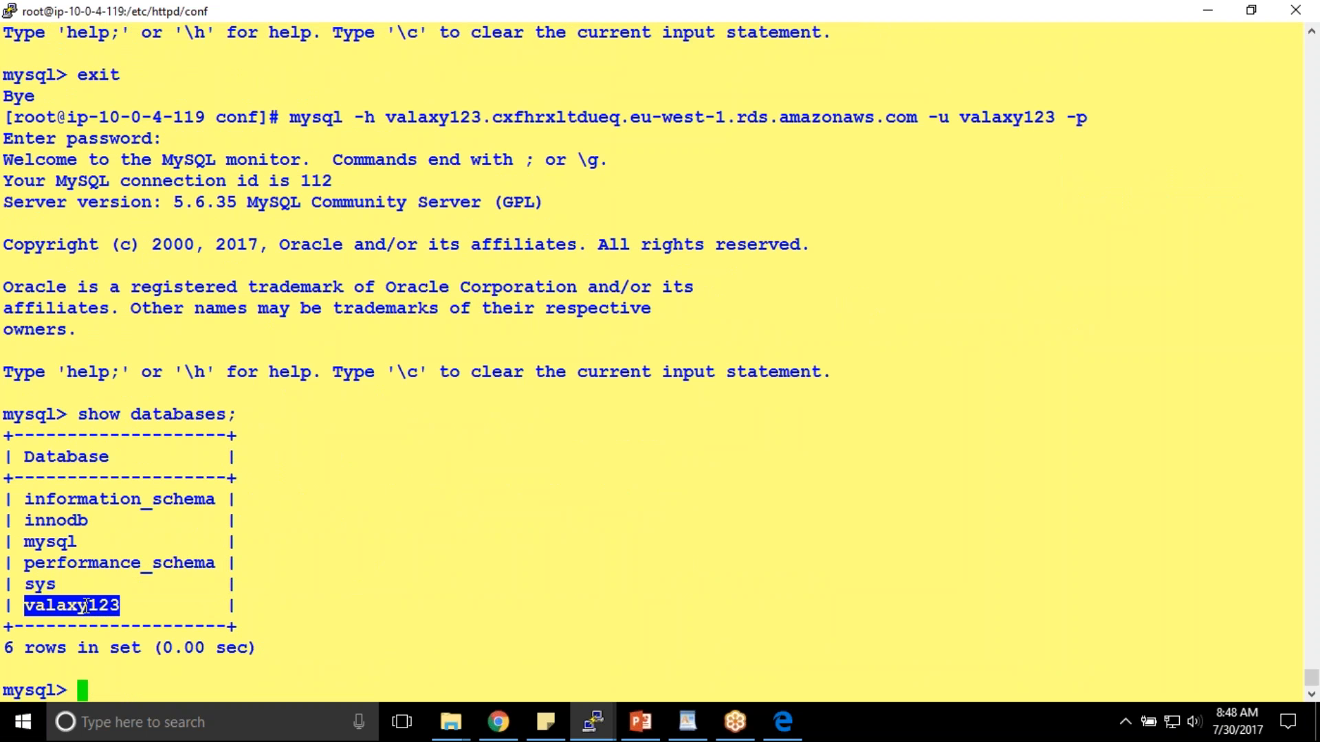
text(use)
right_click(261, 599)
text(;)
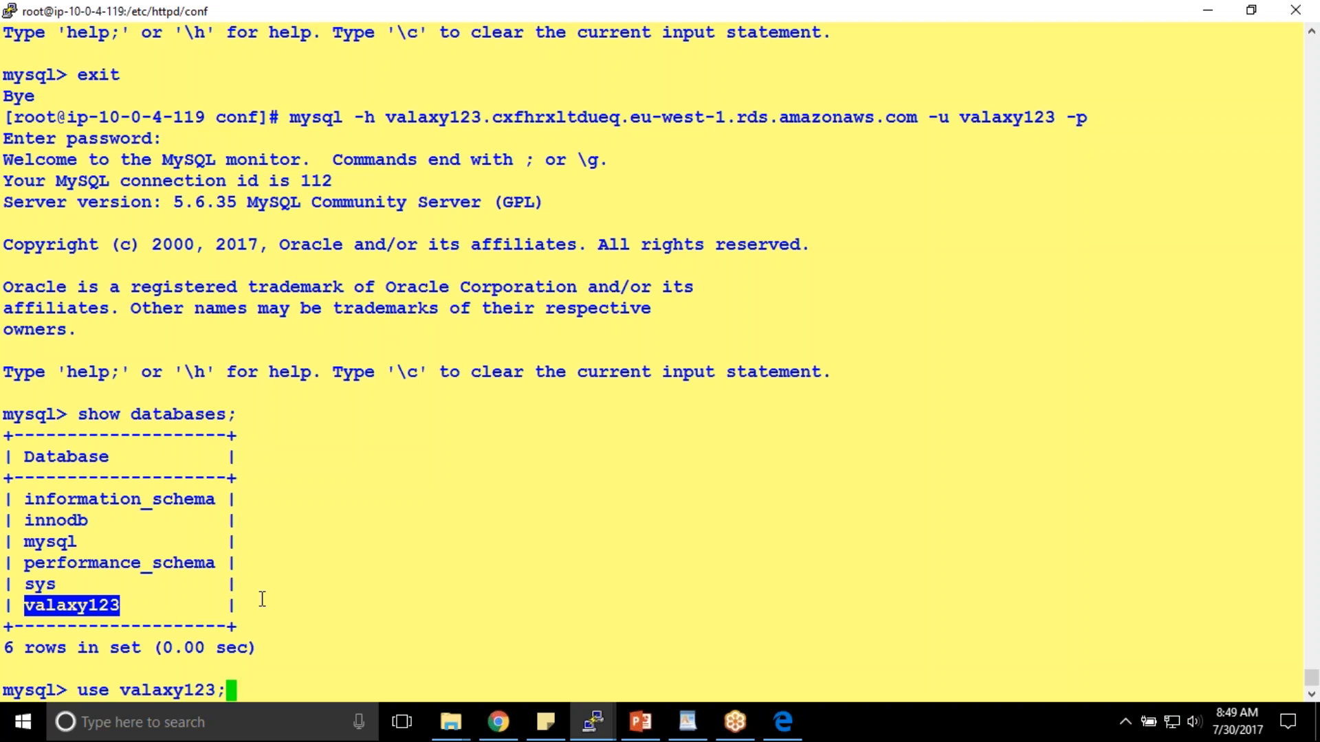
key(Return)
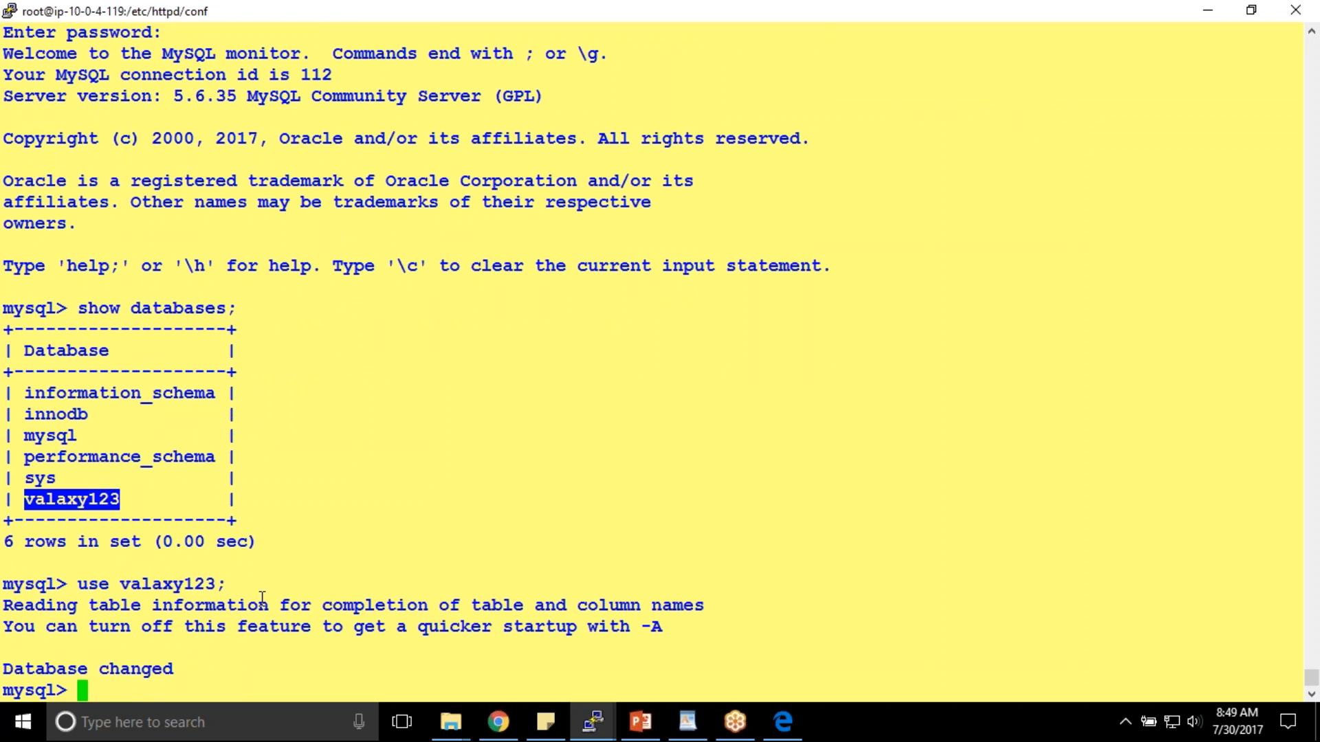
- Run 'select * from valaxy123;', which returns the table-doesn't-exist error
text(selet)
key(BackSpace)
key(BackSpace)
key(BackSpace)
key(BackSpace)
text(elect * from)
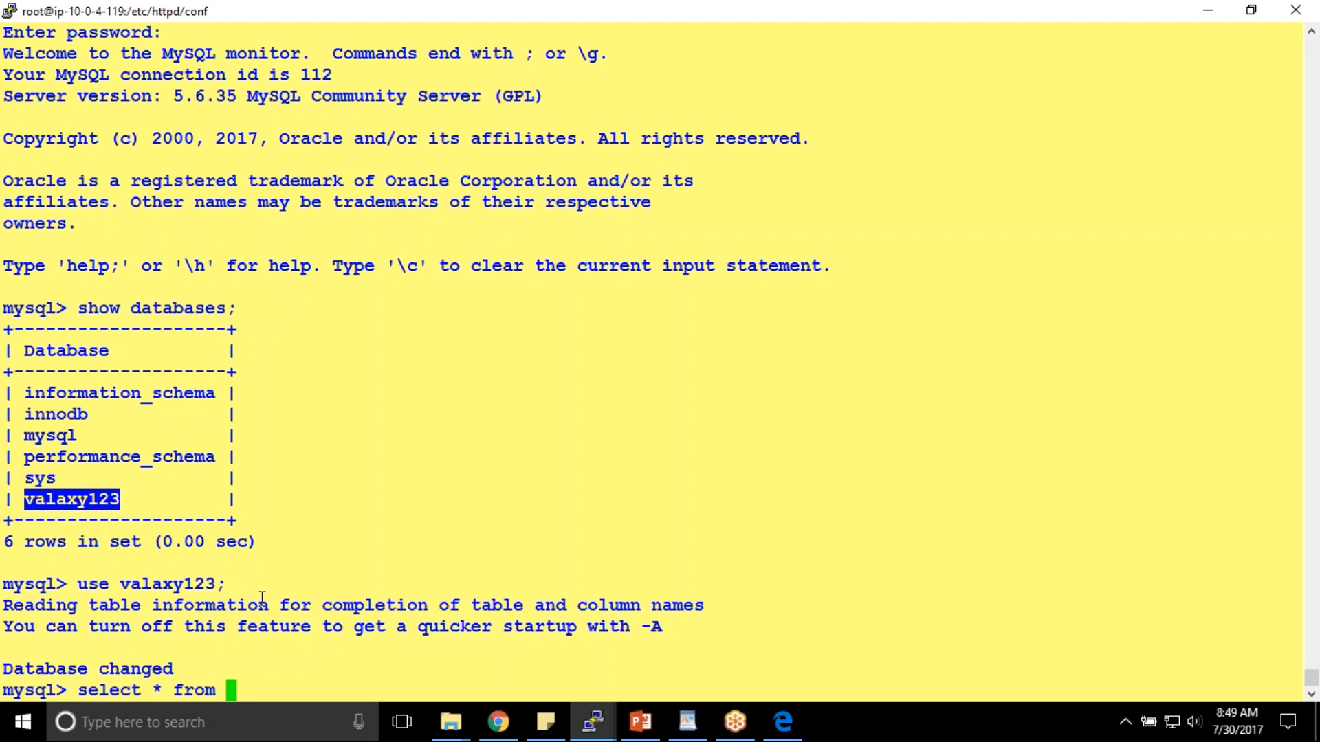
right_click(290, 519)
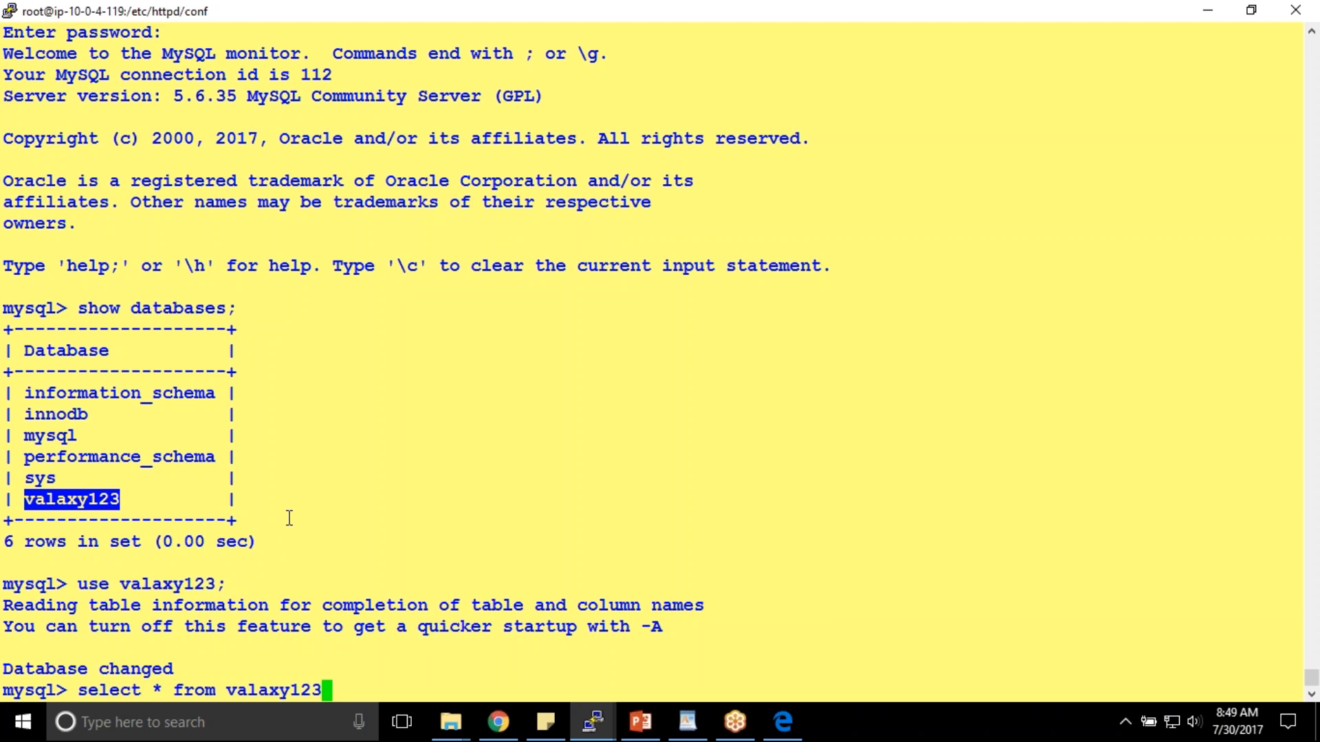
key(Return)
text(;)
key(Return)
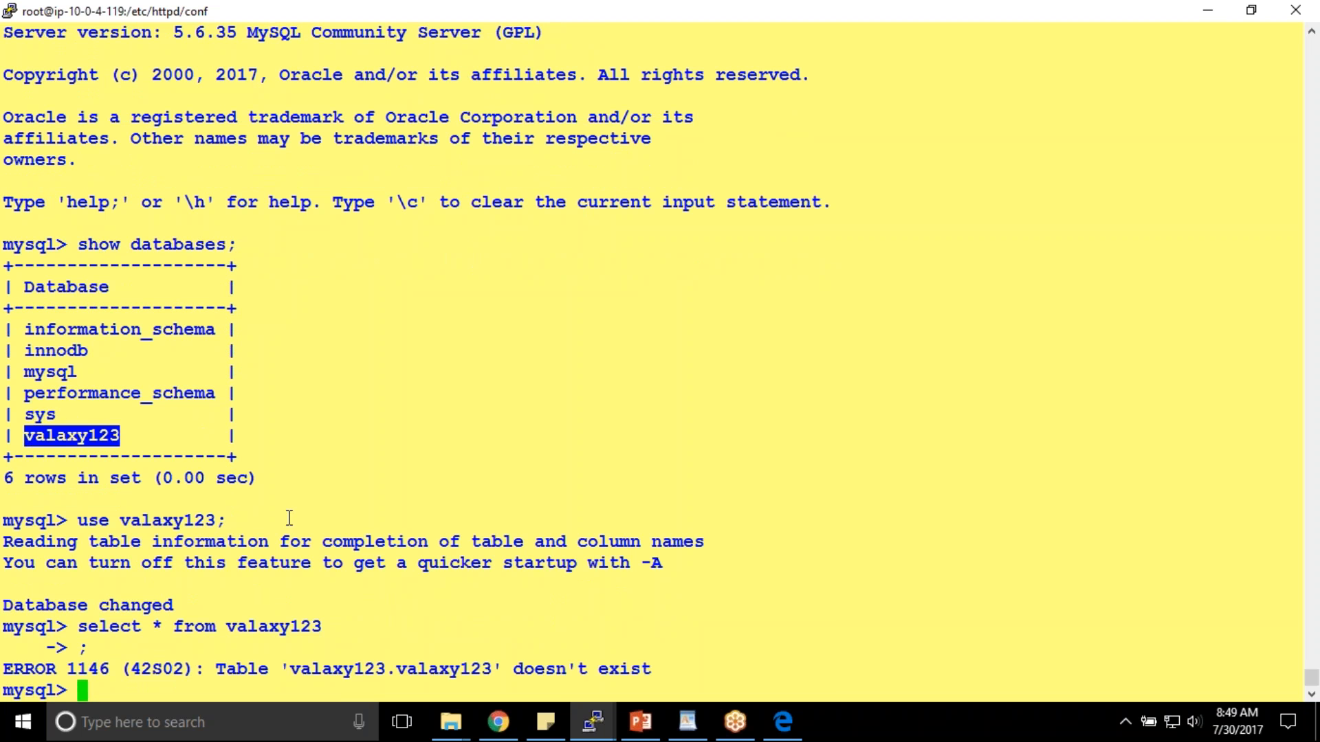
- Start a 'select' query on wp_po..., clear it, and mark 'select' in the earlier query
text(sl)
key(BackSpace)
key(BackSpace)
text(sle)
key(BackSpace)
key(BackSpace)
text(elect wp_po)
key(BackSpace)
key(BackSpace)
key(BackSpace)
key(BackSpace)
key(BackSpace)
key(BackSpace)
key(BackSpace)
key(BackSpace)
key(BackSpace)
key(BackSpace)
key(BackSpace)
key(BackSpace)
double_click(86, 627)
- List the valaxy123 database tables with 'show tables;' and copy the wp_posts table name
text(show tables;)
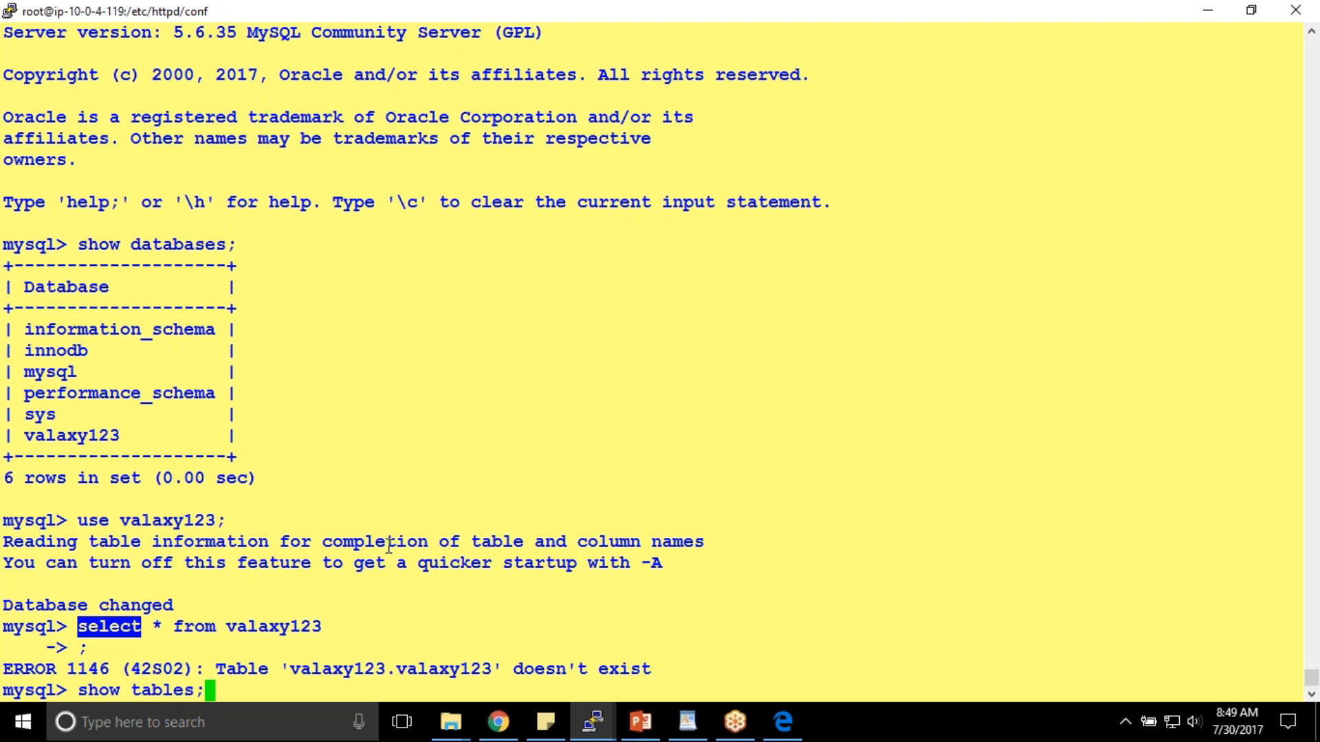
key(Return)
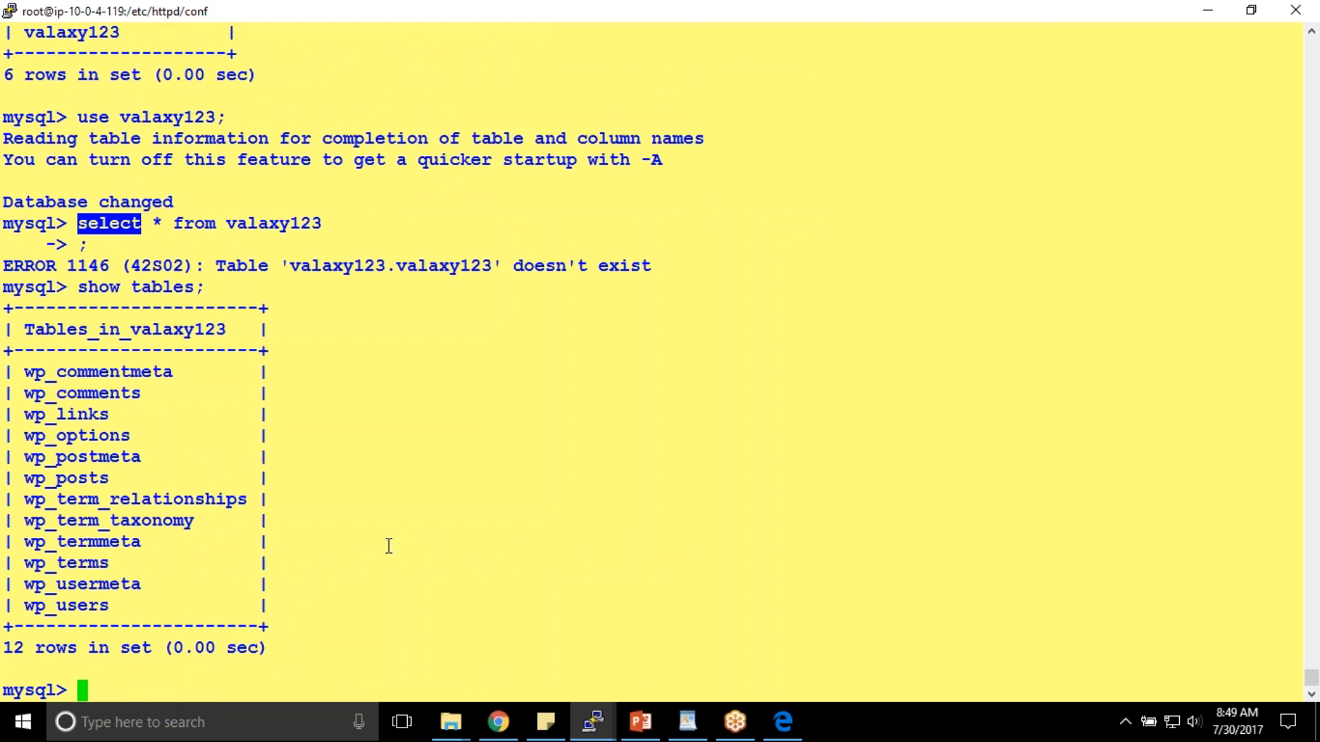
double_click(71, 374)
double_click(100, 393)
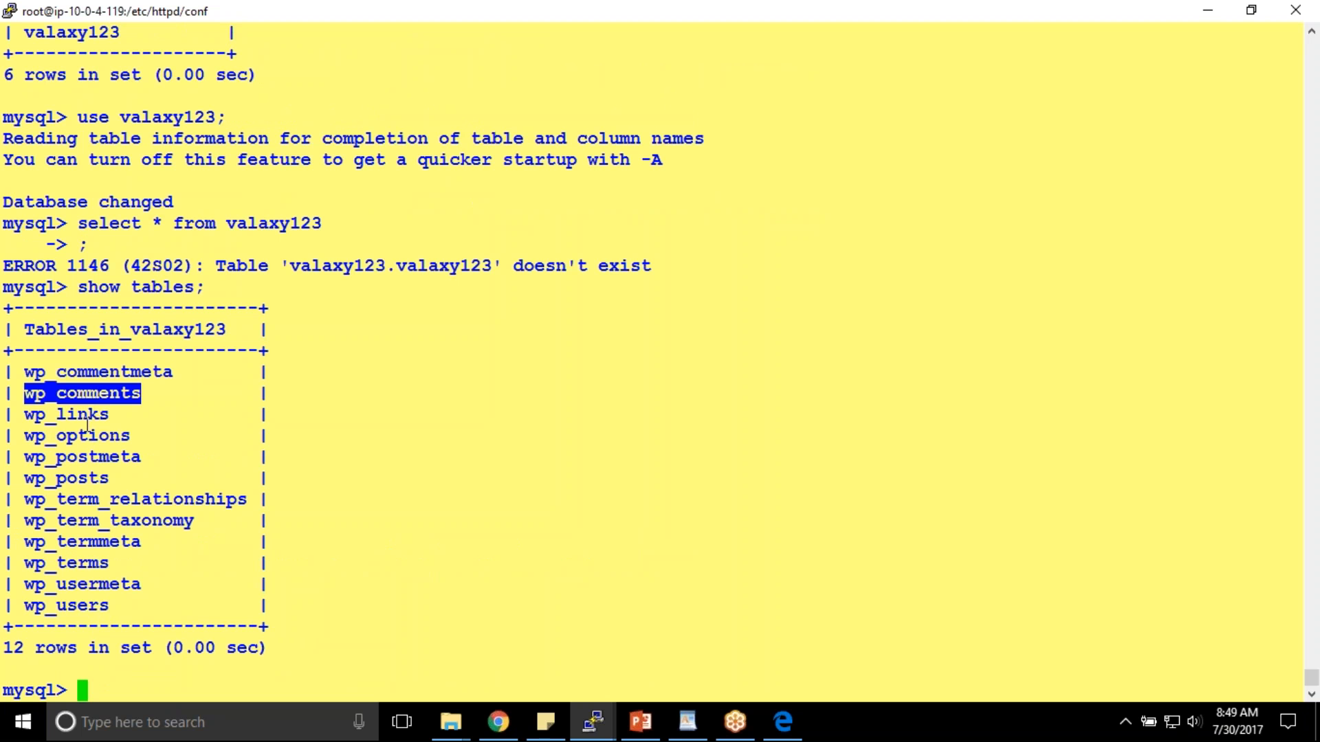
double_click(86, 416)
double_click(77, 480)
key(ctrl+c)
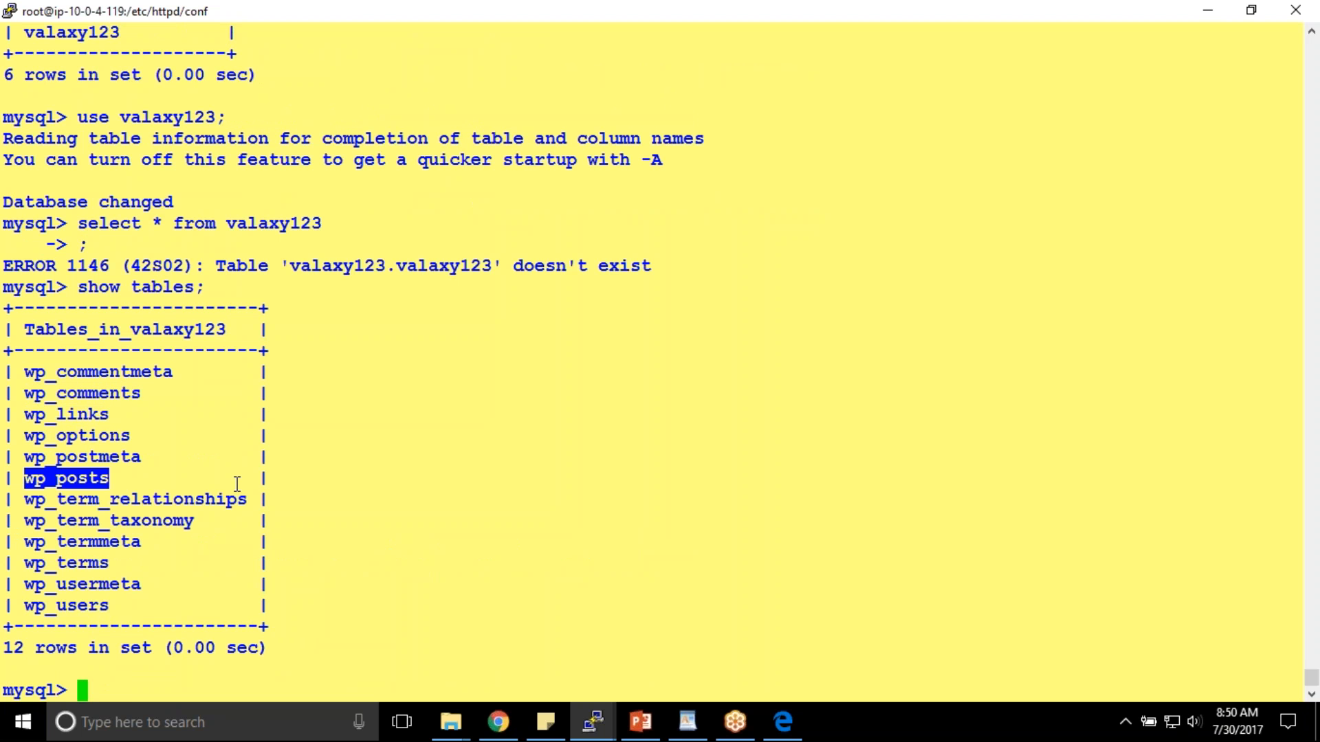
- Run 'select * from wp_posts;' to query all post rows
text(select)
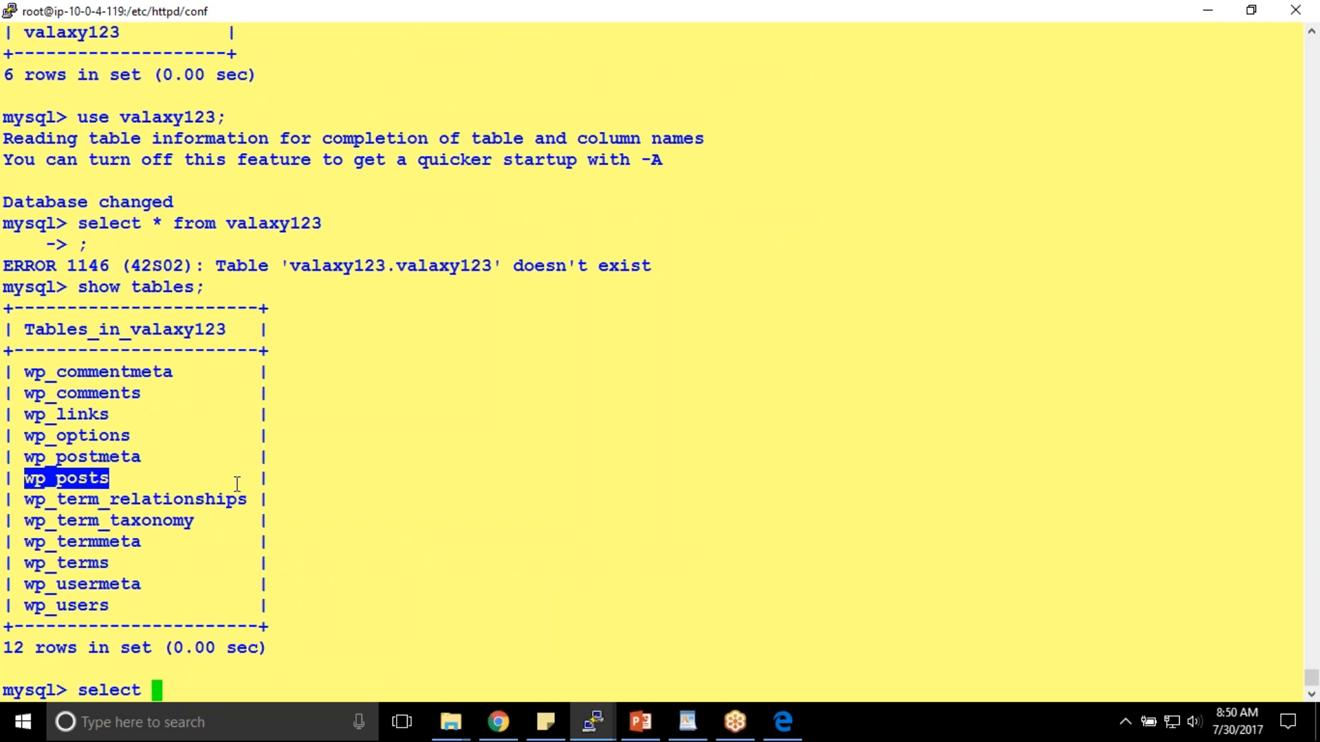
right_click(237, 484)
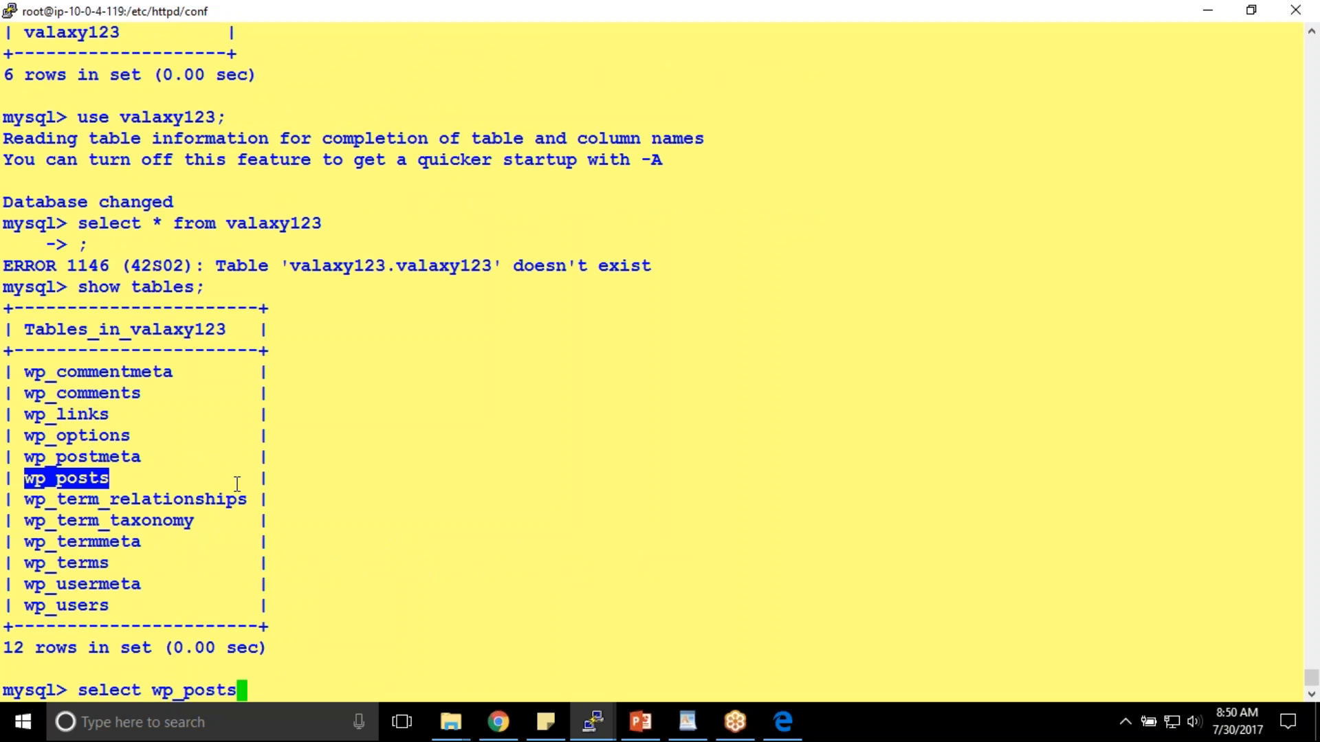
text(from)
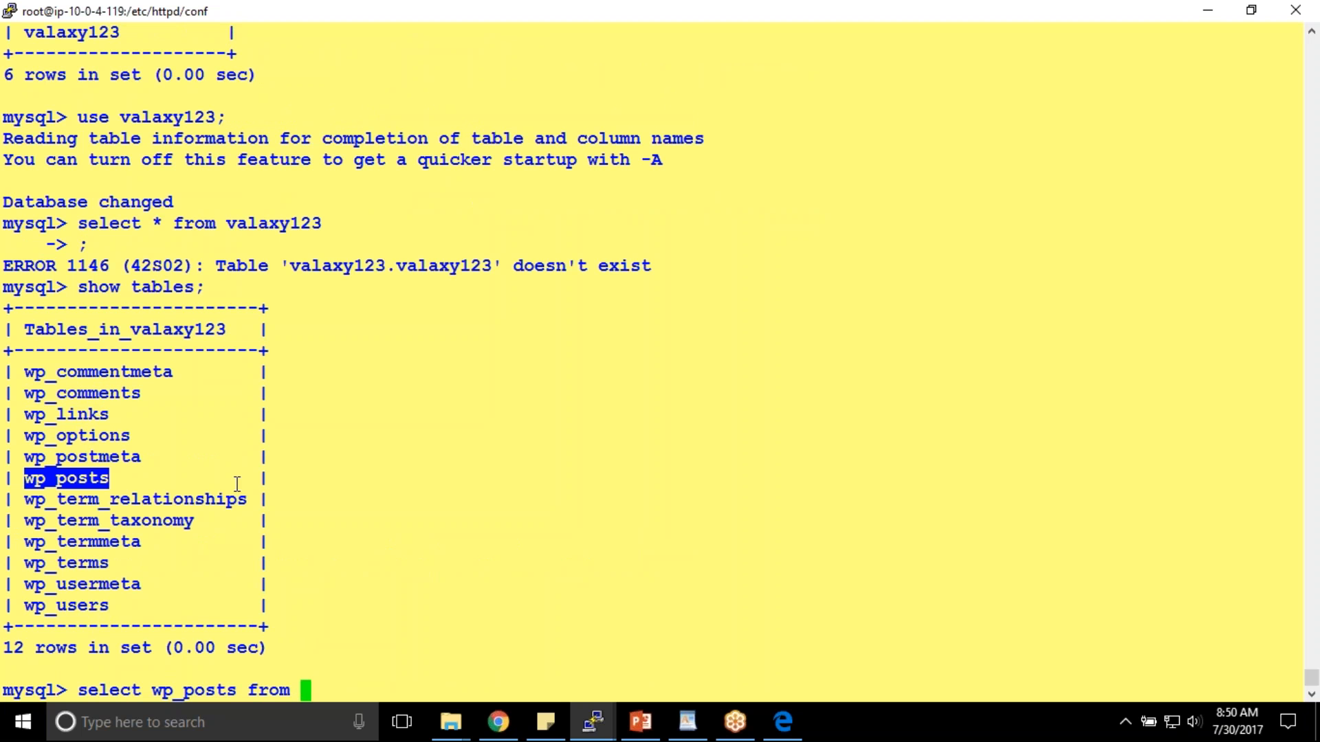
key(BackSpace)
key(BackSpace)
key(BackSpace)
key(BackSpace)
key(BackSpace)
key(BackSpace)
key(BackSpace)
key(BackSpace)
key(BackSpace)
key(BackSpace)
key(BackSpace)
key(BackSpace)
key(BackSpace)
key(BackSpace)
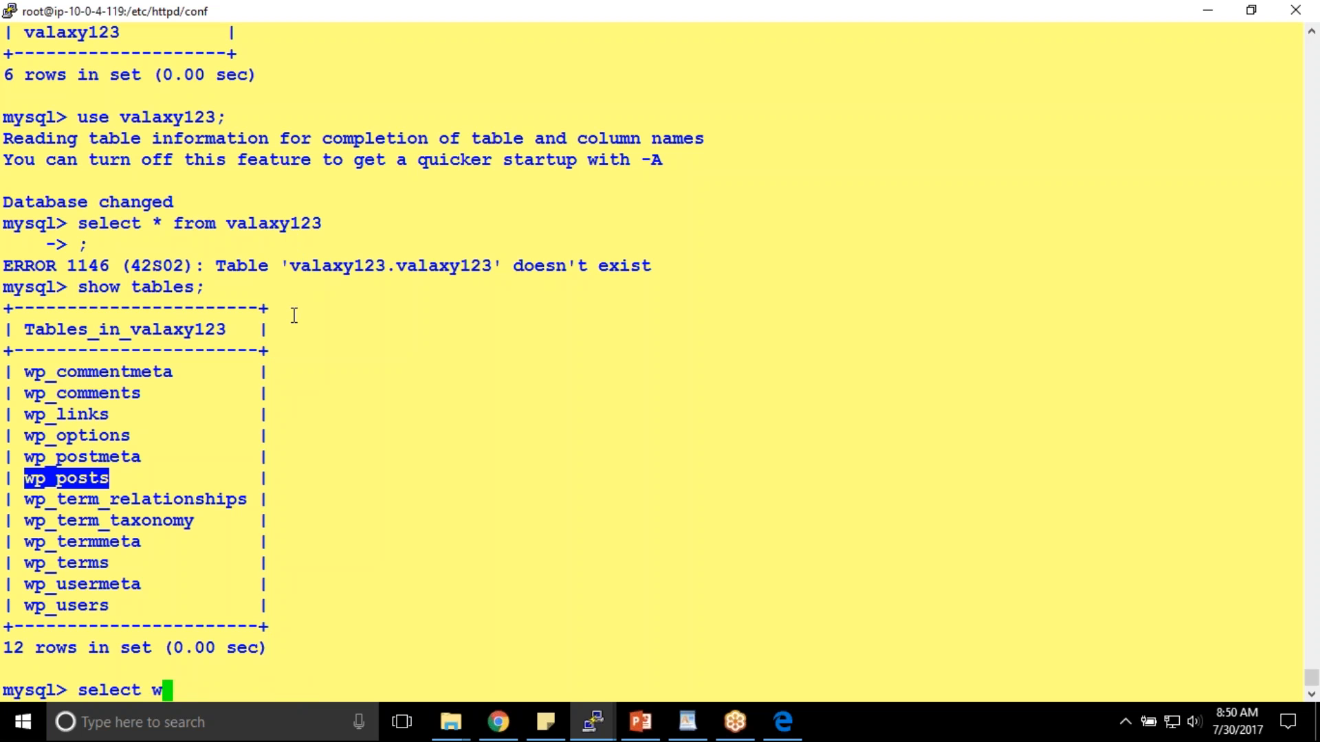
text(* from)
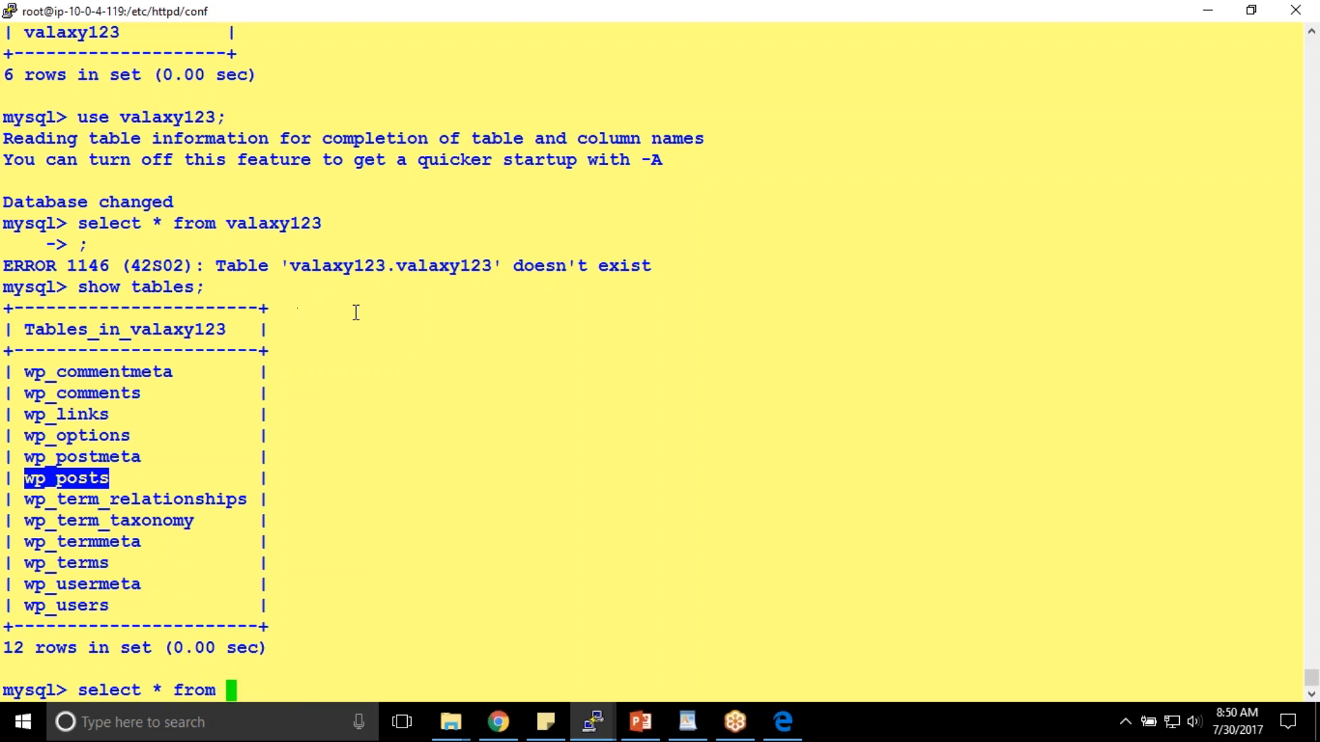
right_click(549, 286)
key(Return)
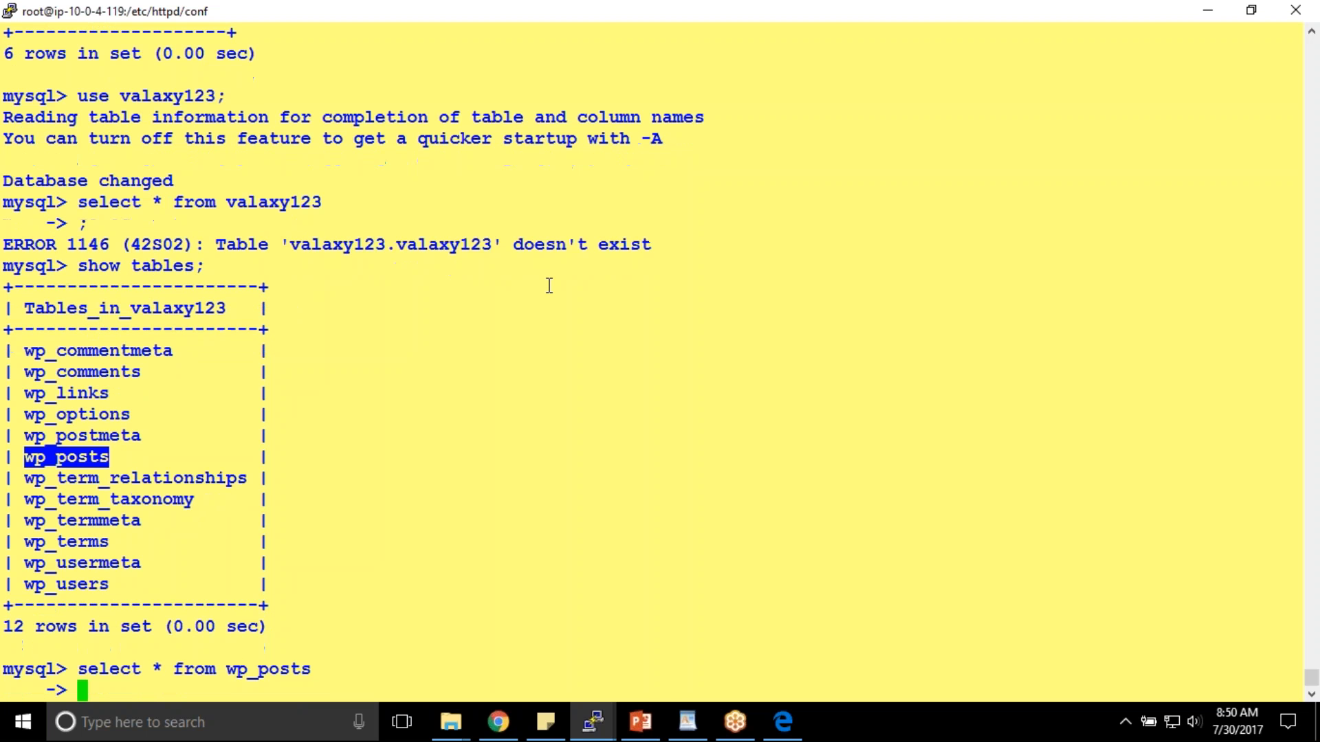
text(;)
key(Return)
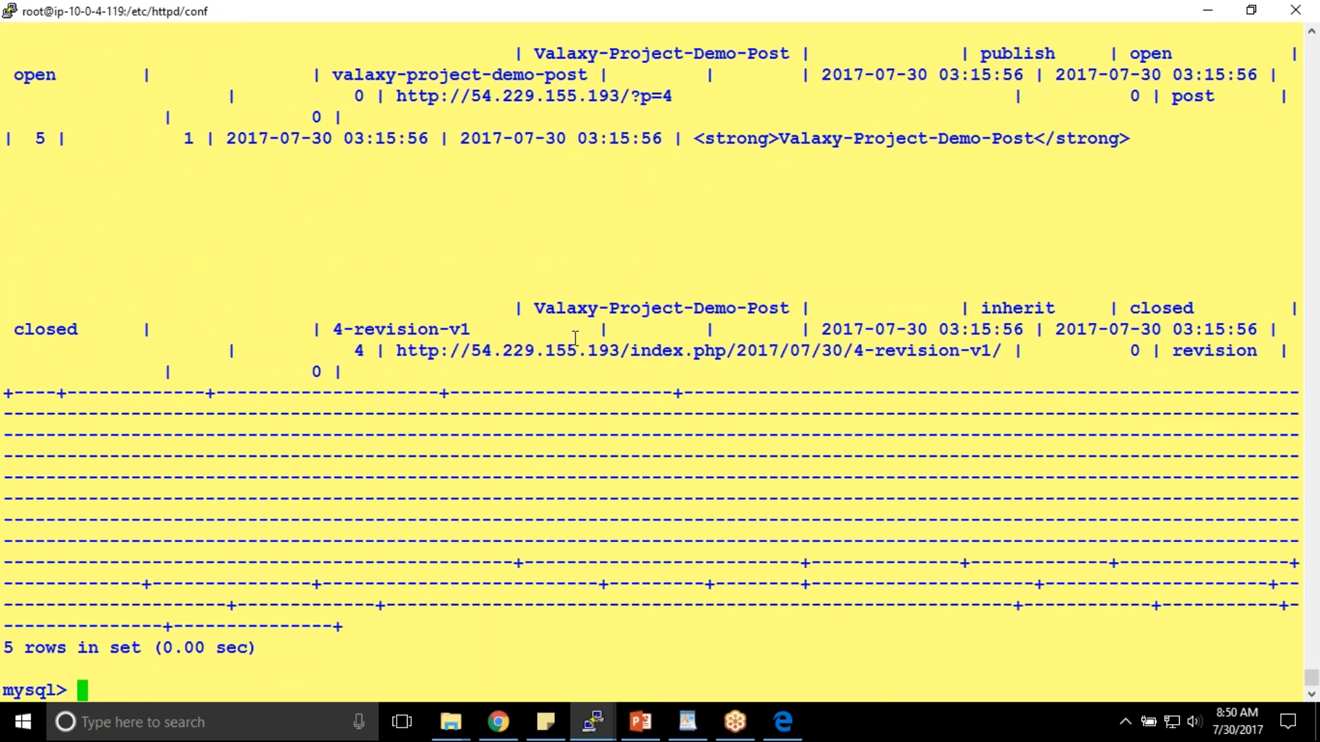
- Highlight the Valaxy-Project-Demo-Post title, revision dates and the published post row in the results
drag(536, 308, 785, 304)
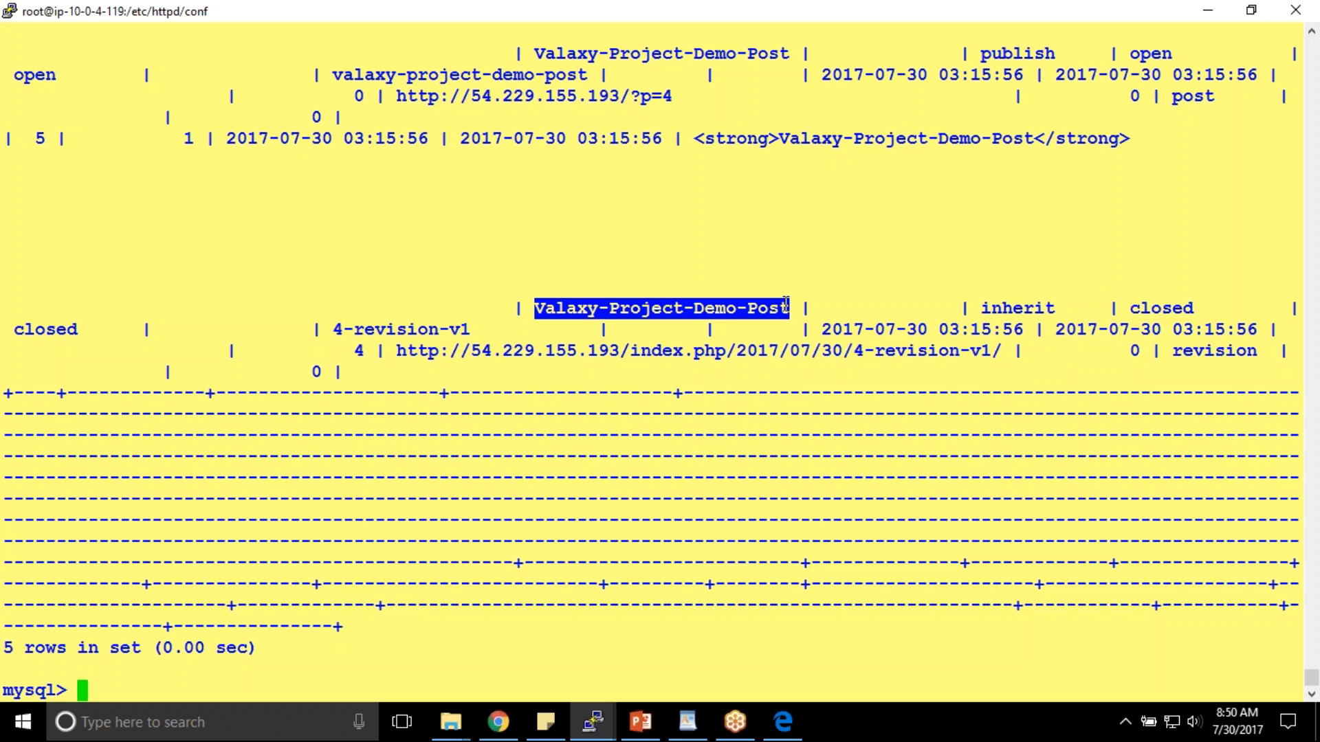
click(693, 324)
drag(824, 333, 1257, 323)
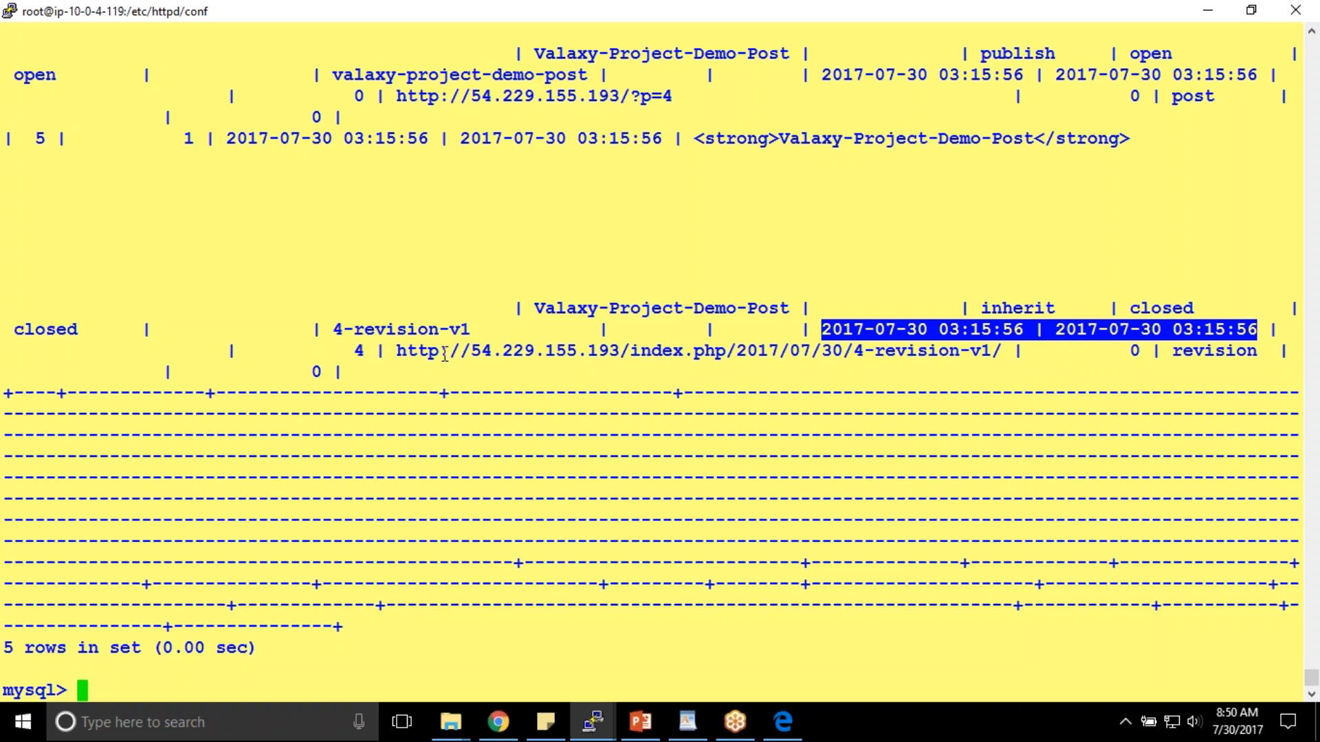
click(421, 354)
drag(10, 219, 1256, 352)
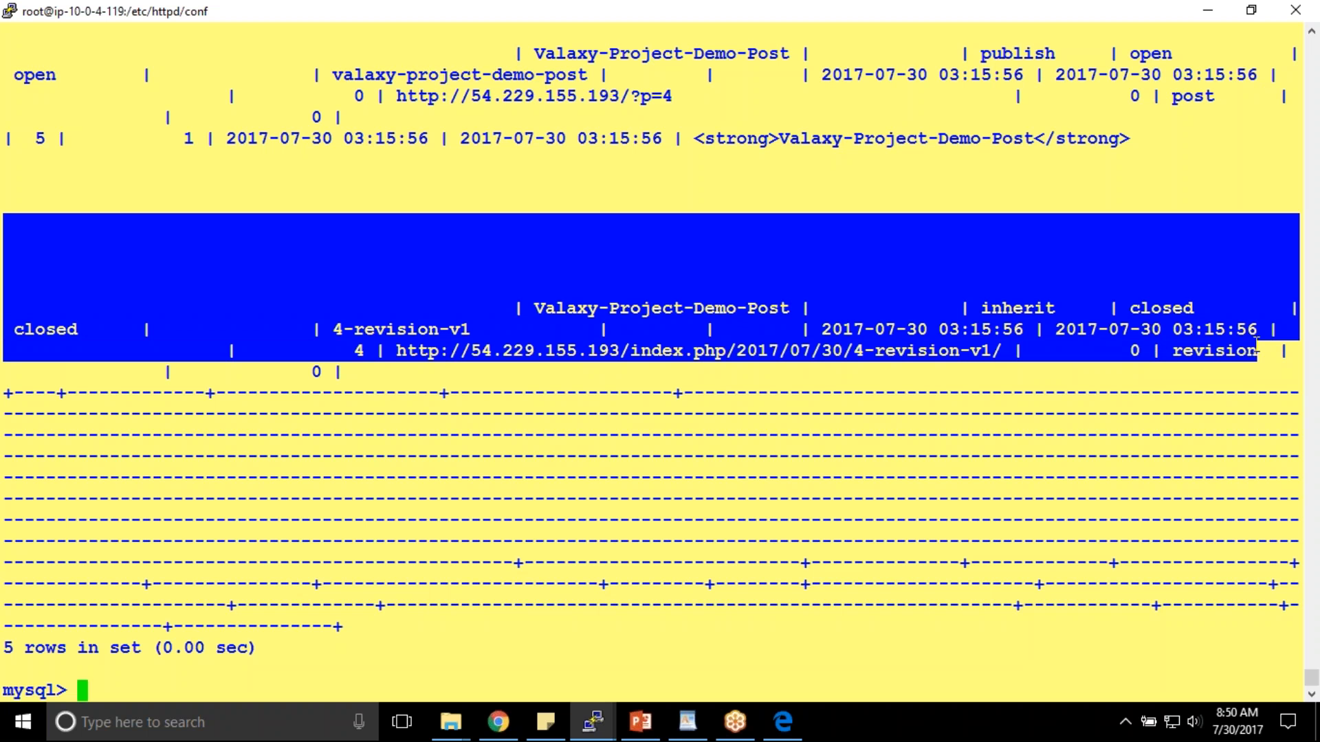
drag(19, 75, 1257, 141)
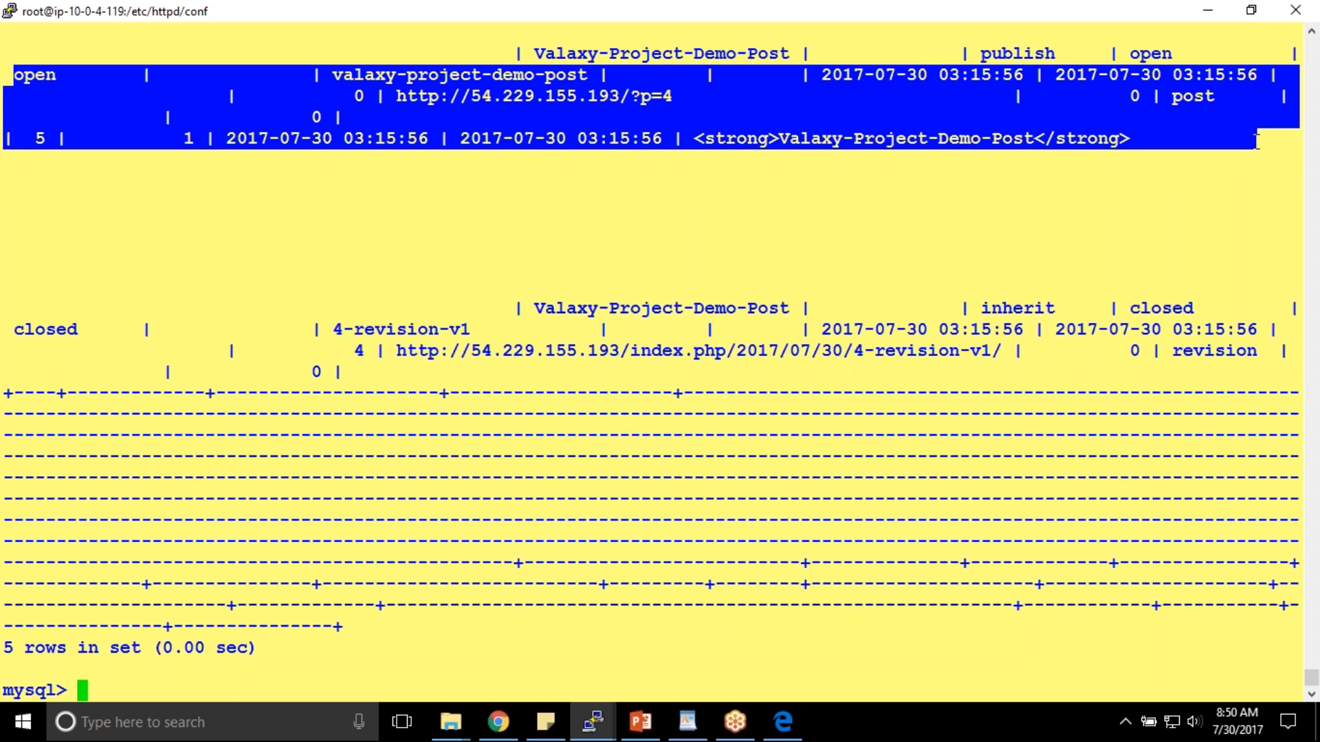
scroll(903, 303, up, 5)
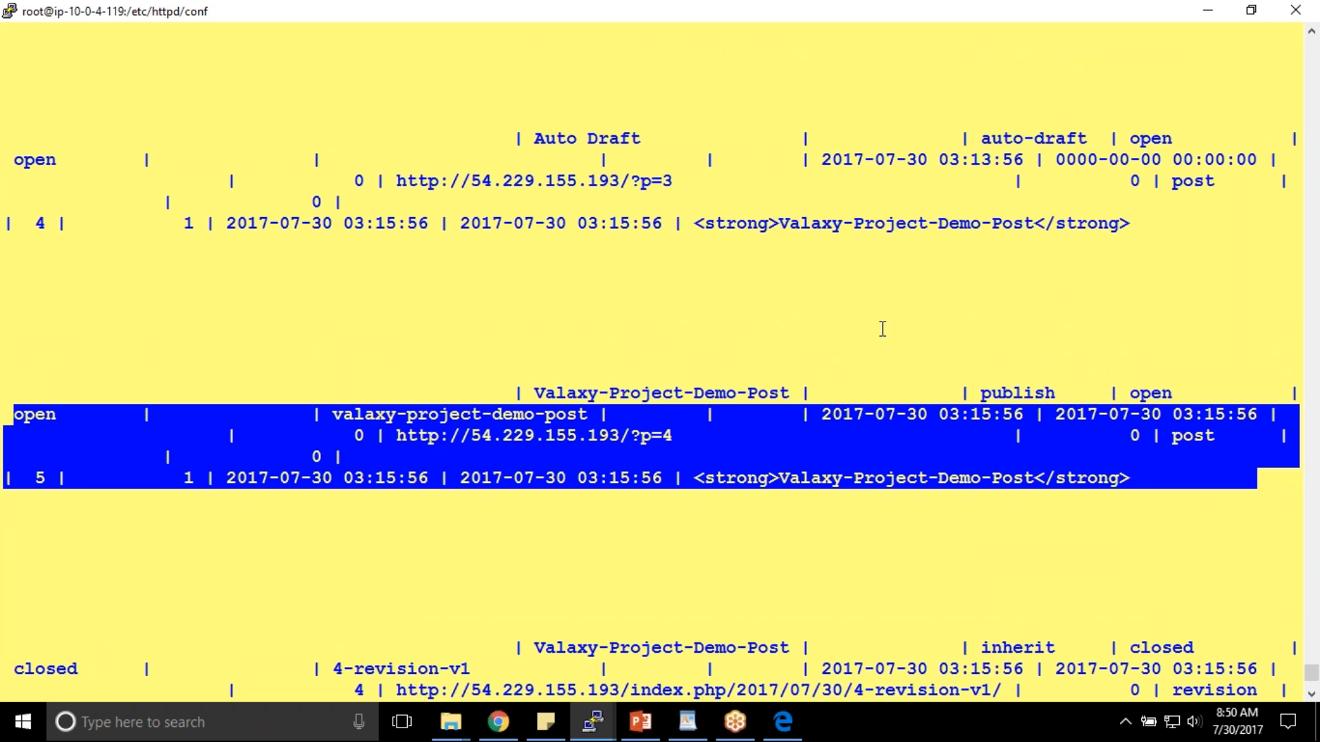
click(54, 361)
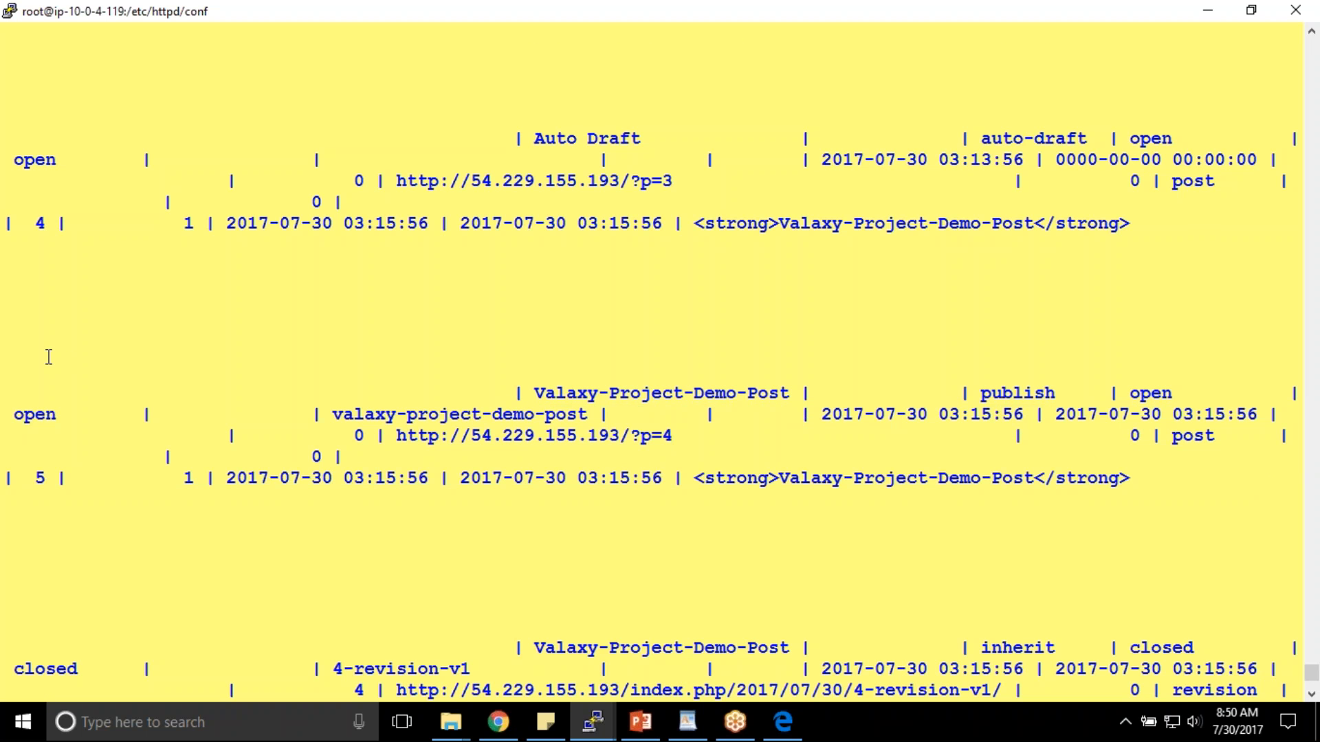
scroll(331, 398, up, 8)
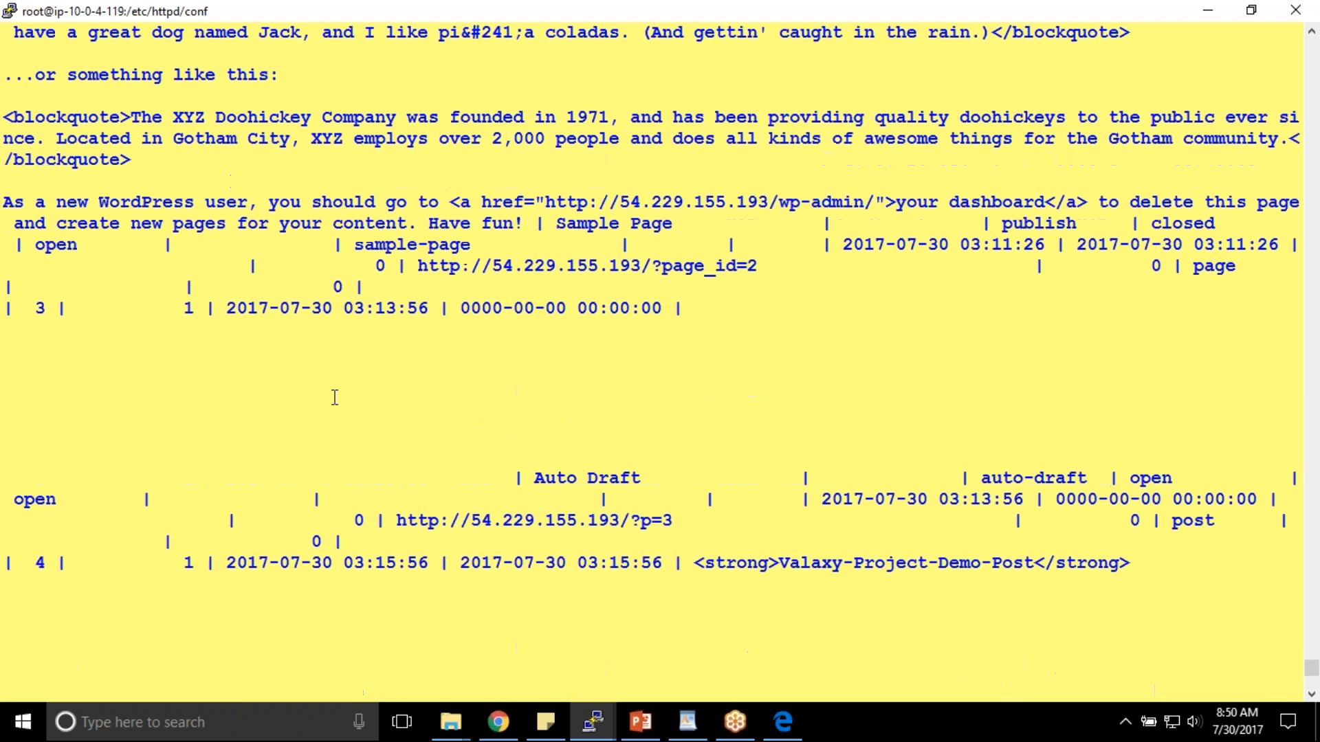
scroll(364, 399, up, 2)
scroll(365, 399, down, 5)
- Exit MySQL, clear the terminal, and present the PowerPoint architecture slide as a slide show
text(q)
key(BackSpace)
text(exit)
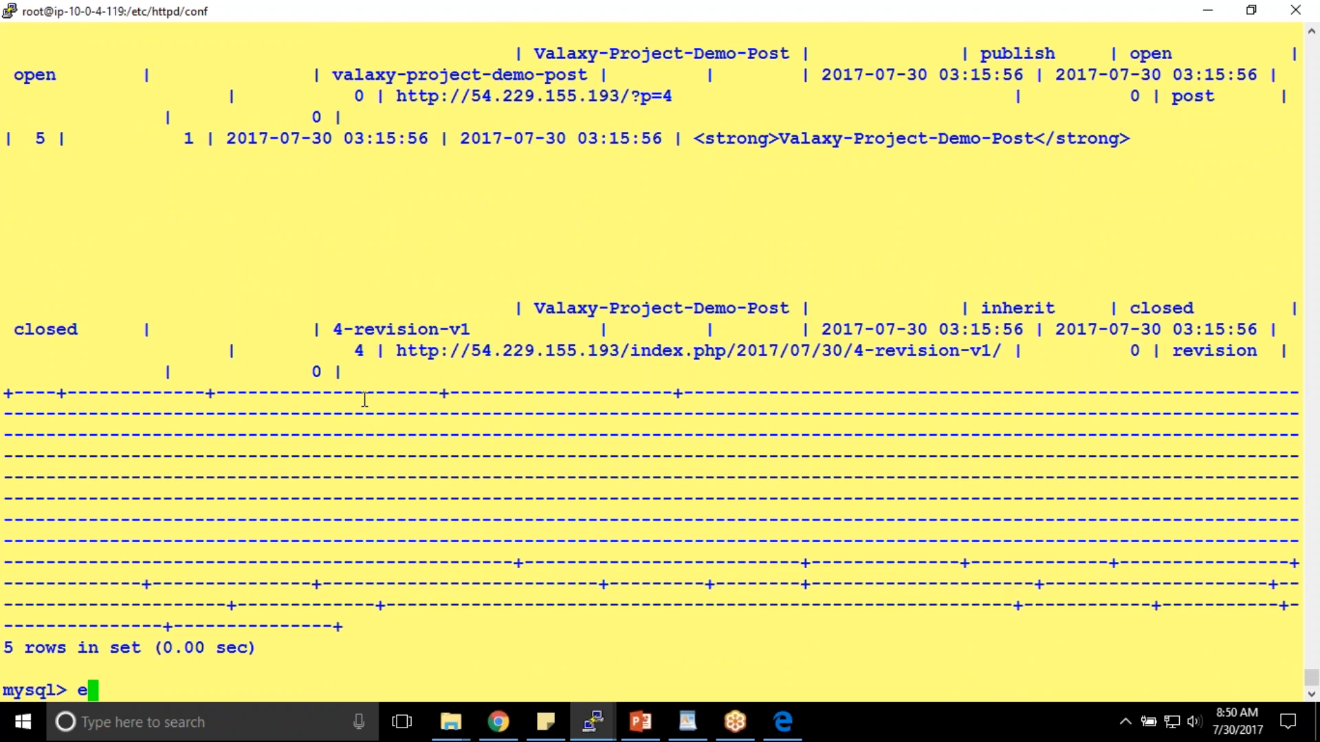
key(Return)
text(clear)
key(Return)
key(Return)
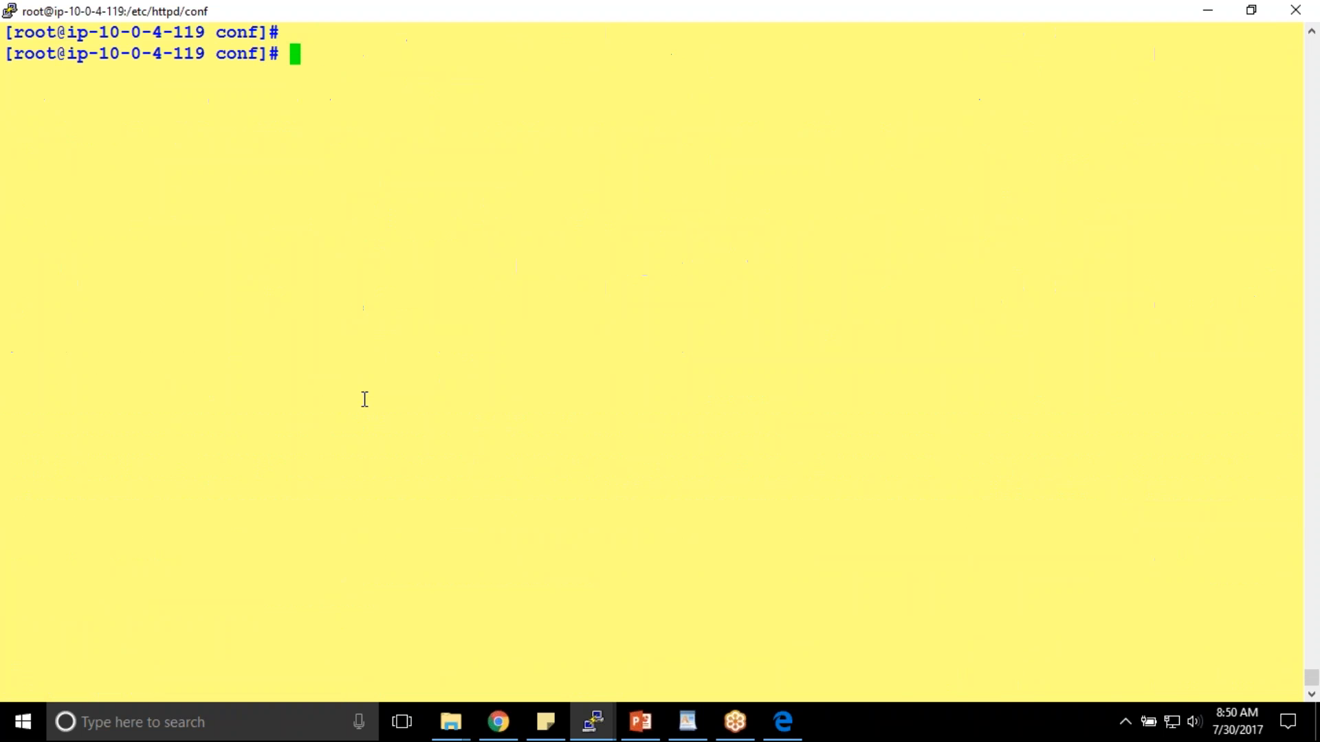
click(638, 723)
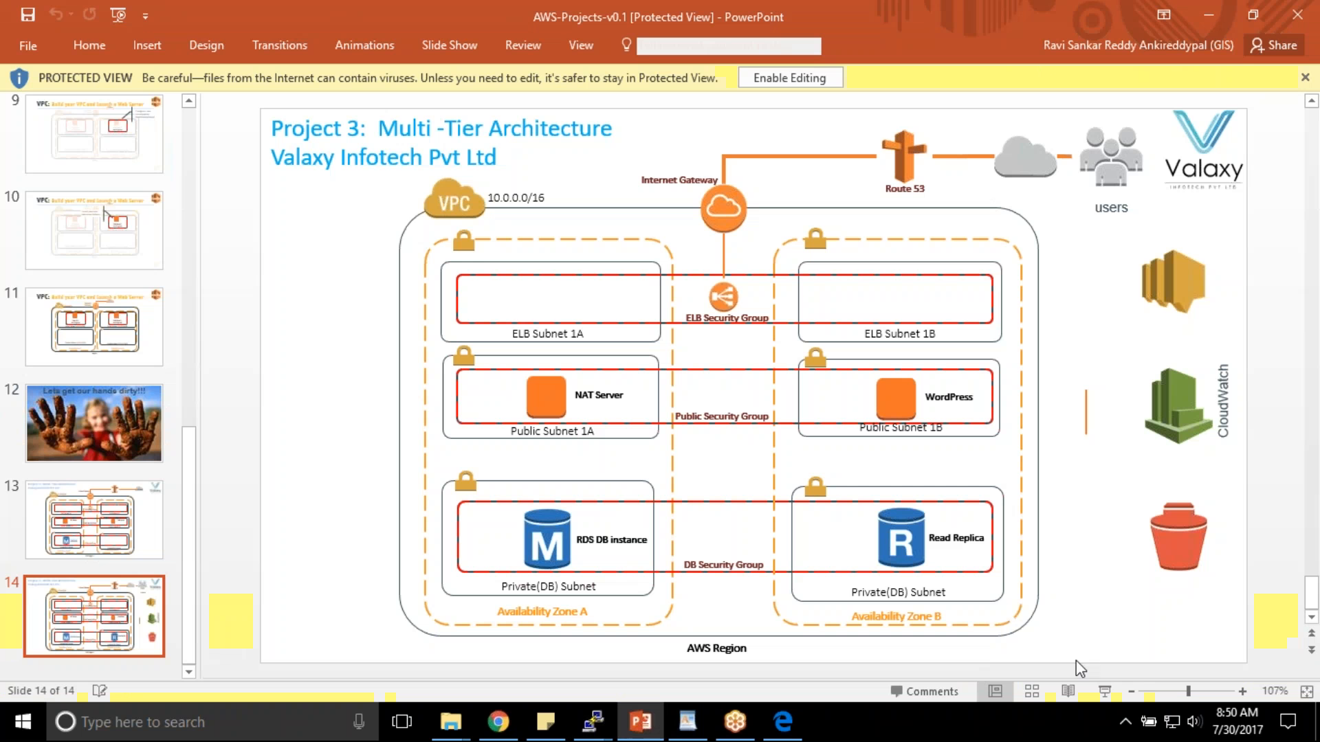
click(1105, 693)
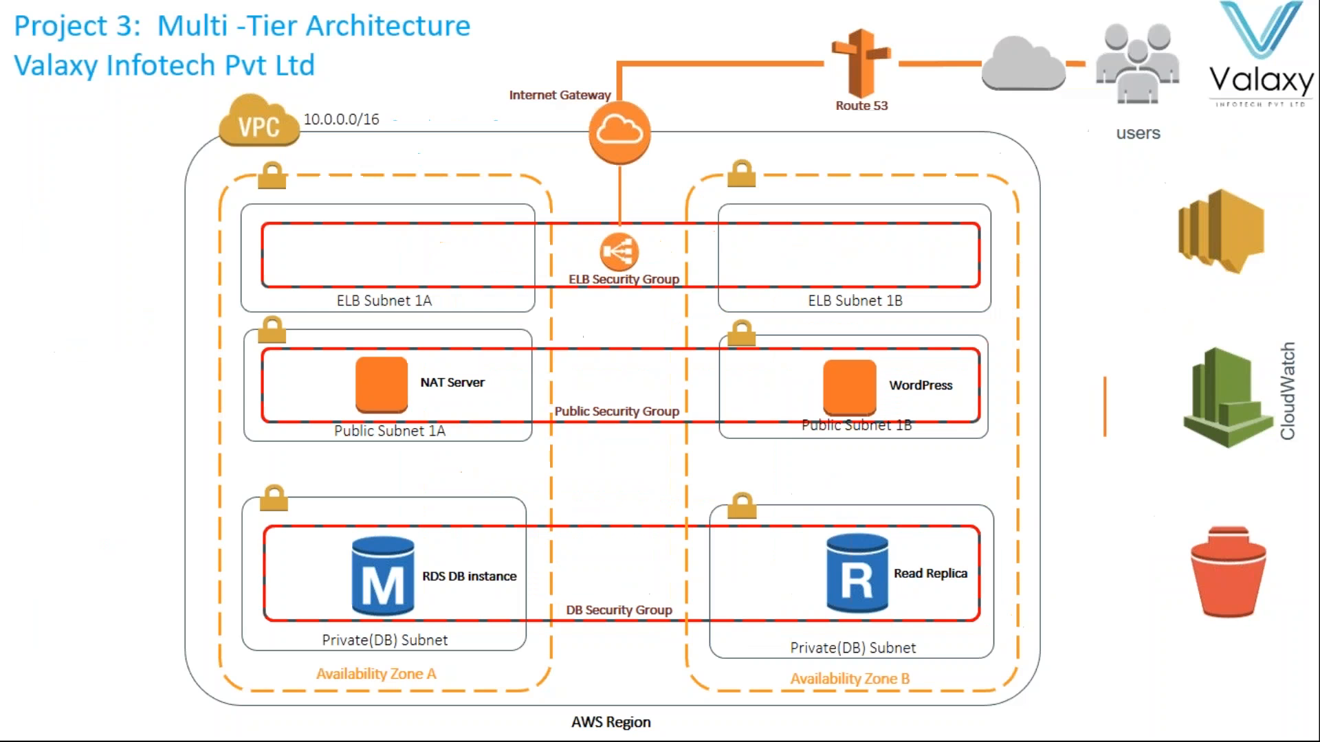
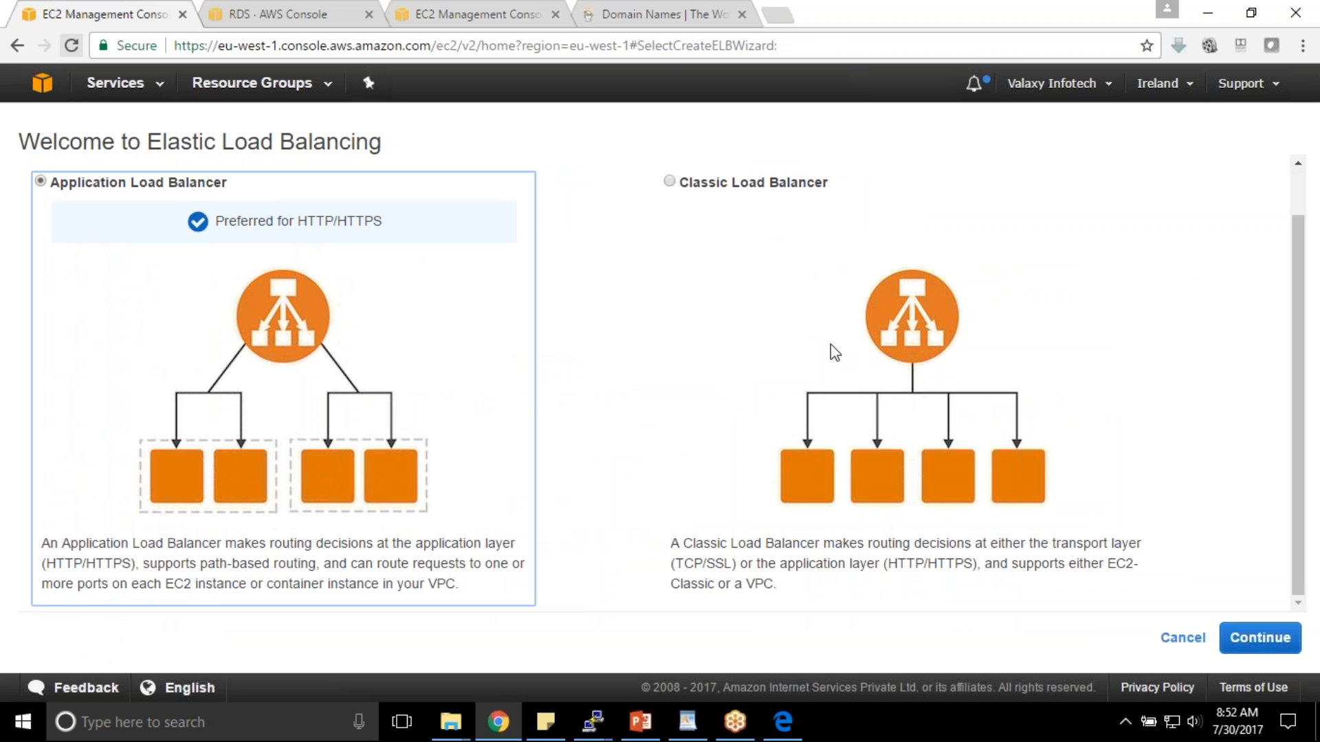
- Choose a Classic load balancer named DemoELB and keep DemoVPC as its network
click(748, 185)
click(1231, 633)
click(434, 312)
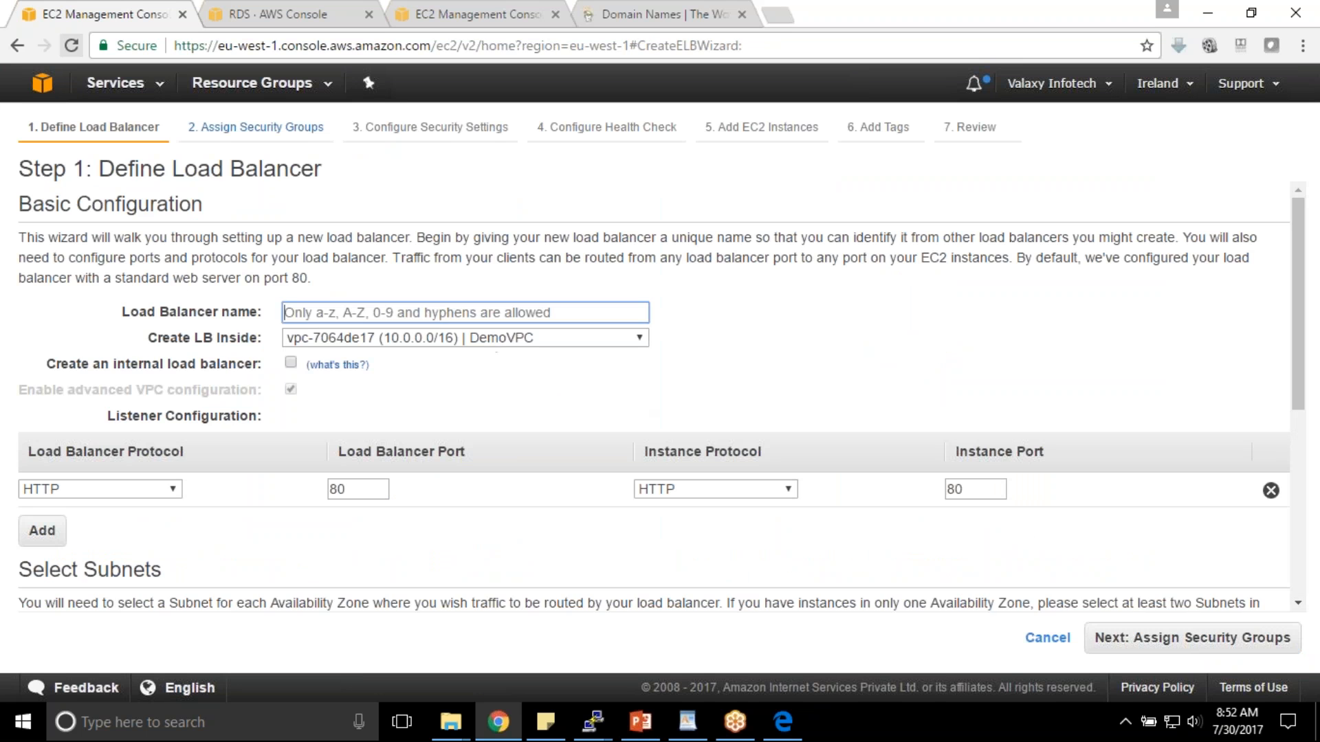
text(D)
key(BackSpace)
text(Deo)
text(m)
key(BackSpace)
key(BackSpace)
text(mo)
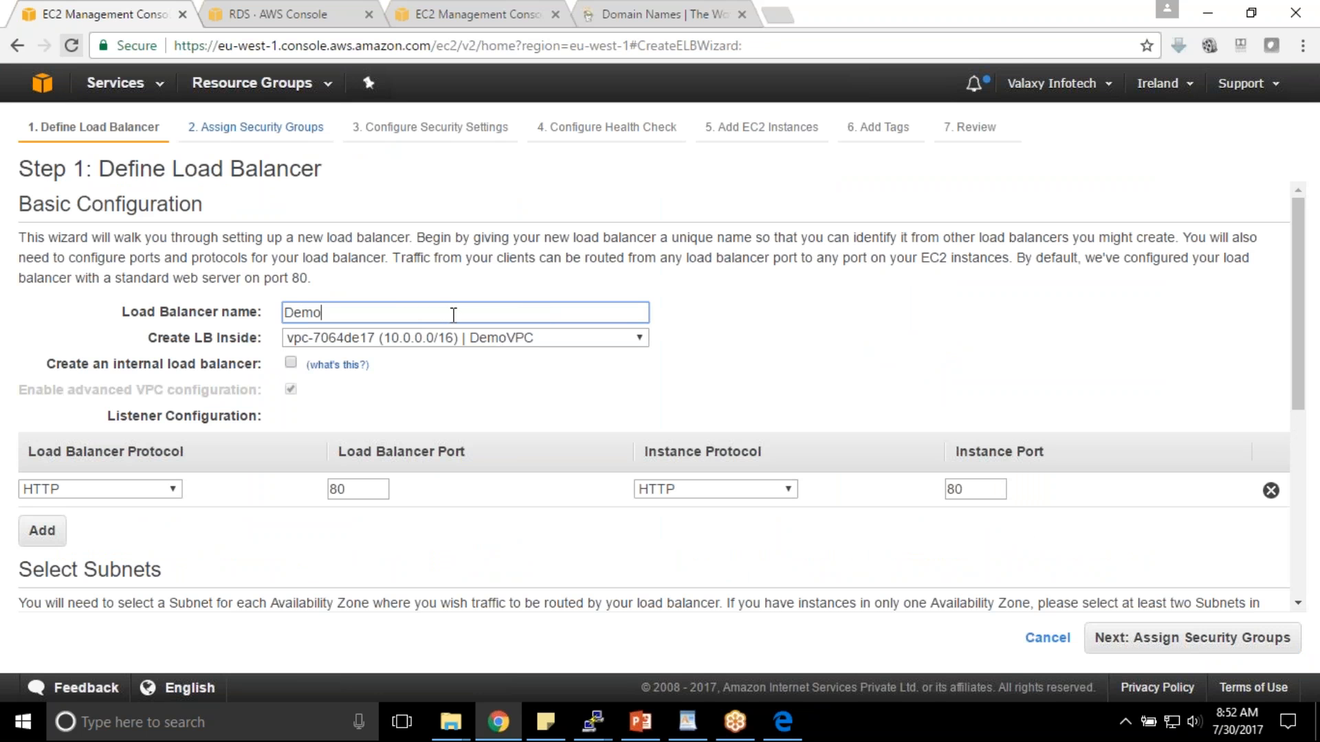
text(ELB)
click(499, 343)
click(515, 358)
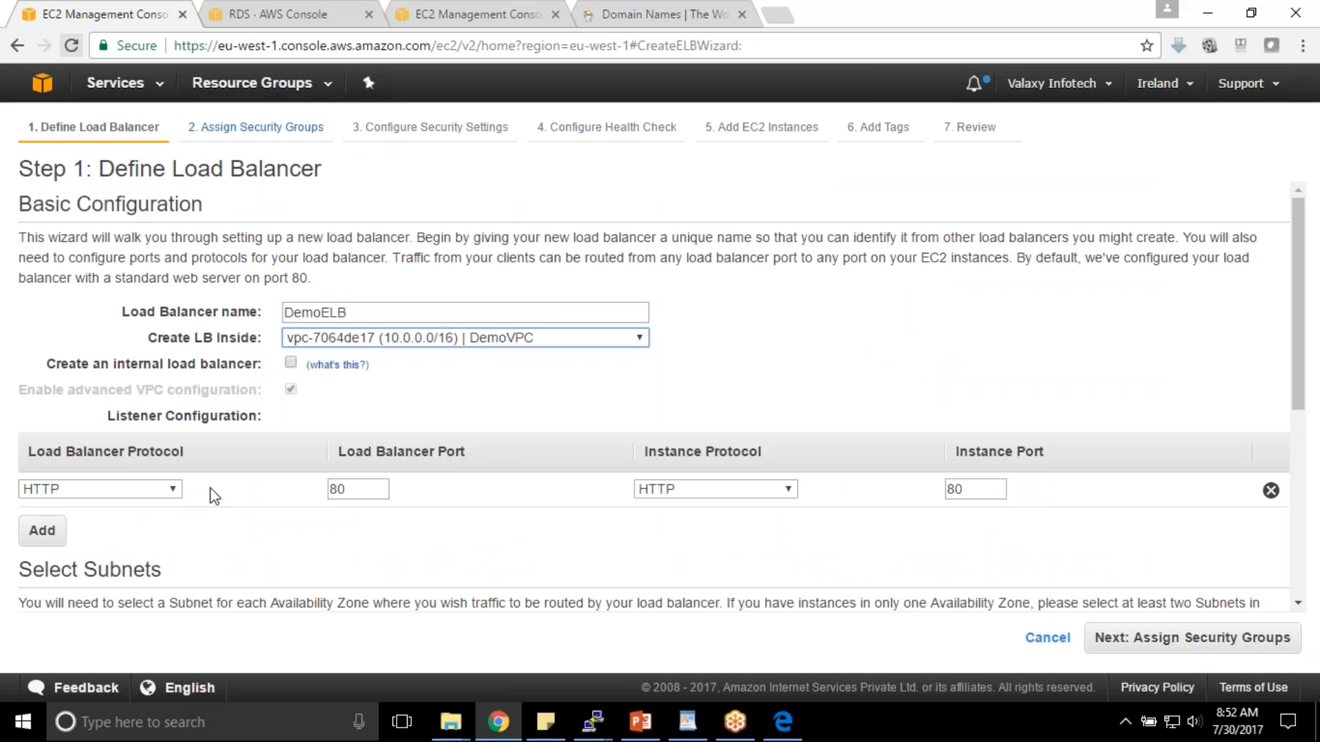
- Set the listener to HTTPS on port 443, keeping the instance protocol HTTP on port 80
click(370, 489)
drag(370, 489, 194, 486)
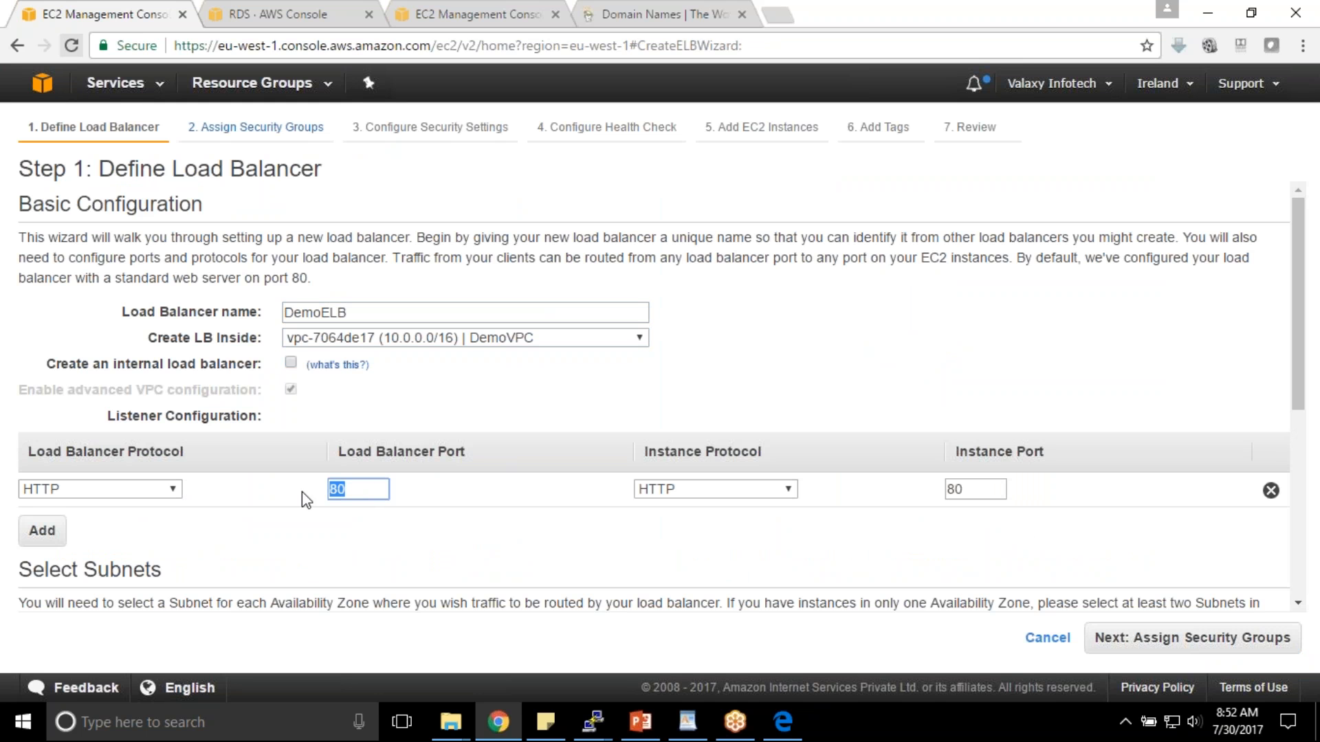
click(355, 489)
drag(354, 490, 254, 491)
click(177, 494)
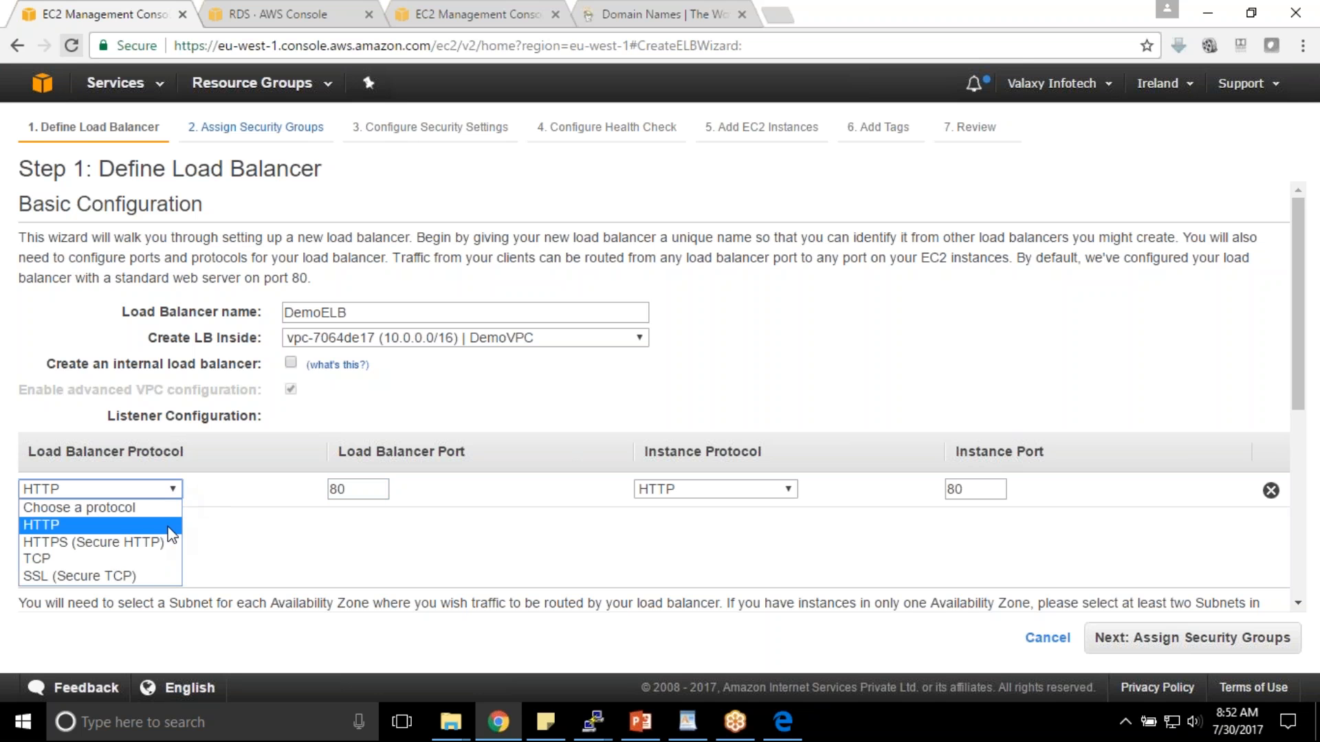
click(154, 541)
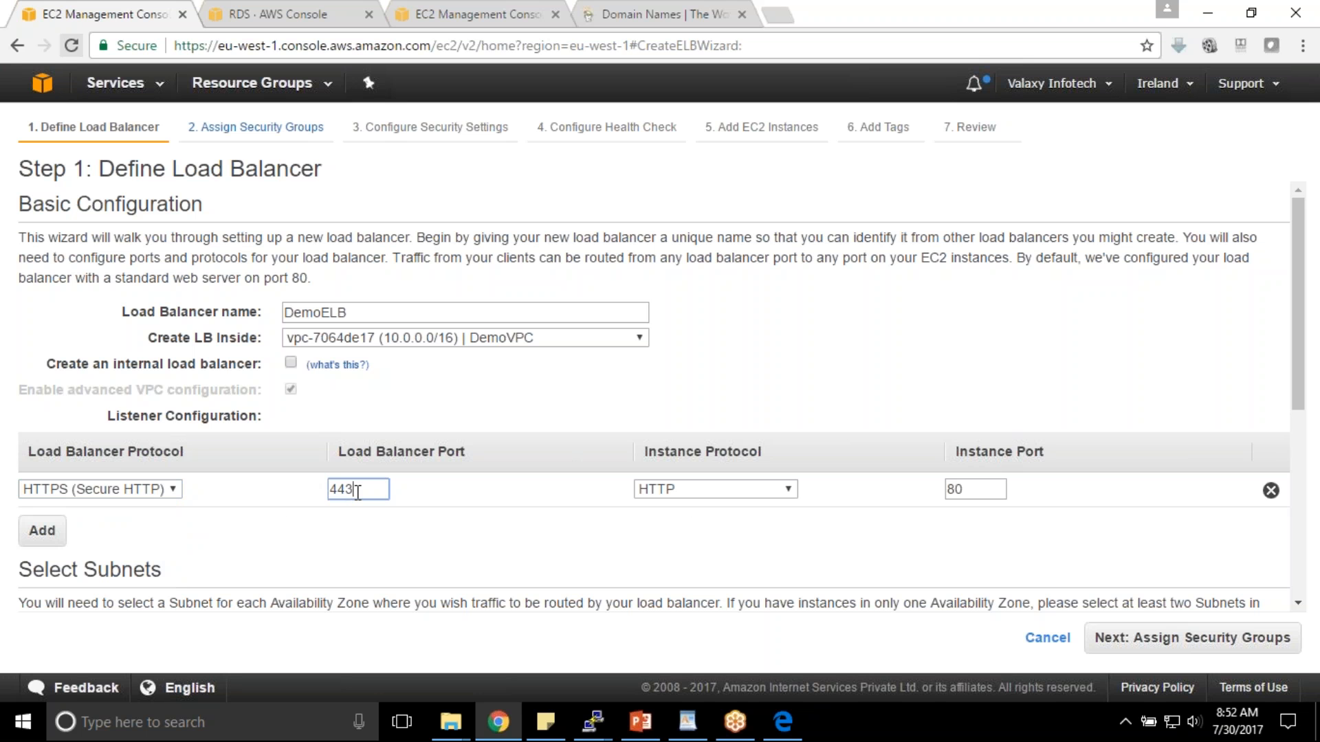
click(785, 489)
click(726, 541)
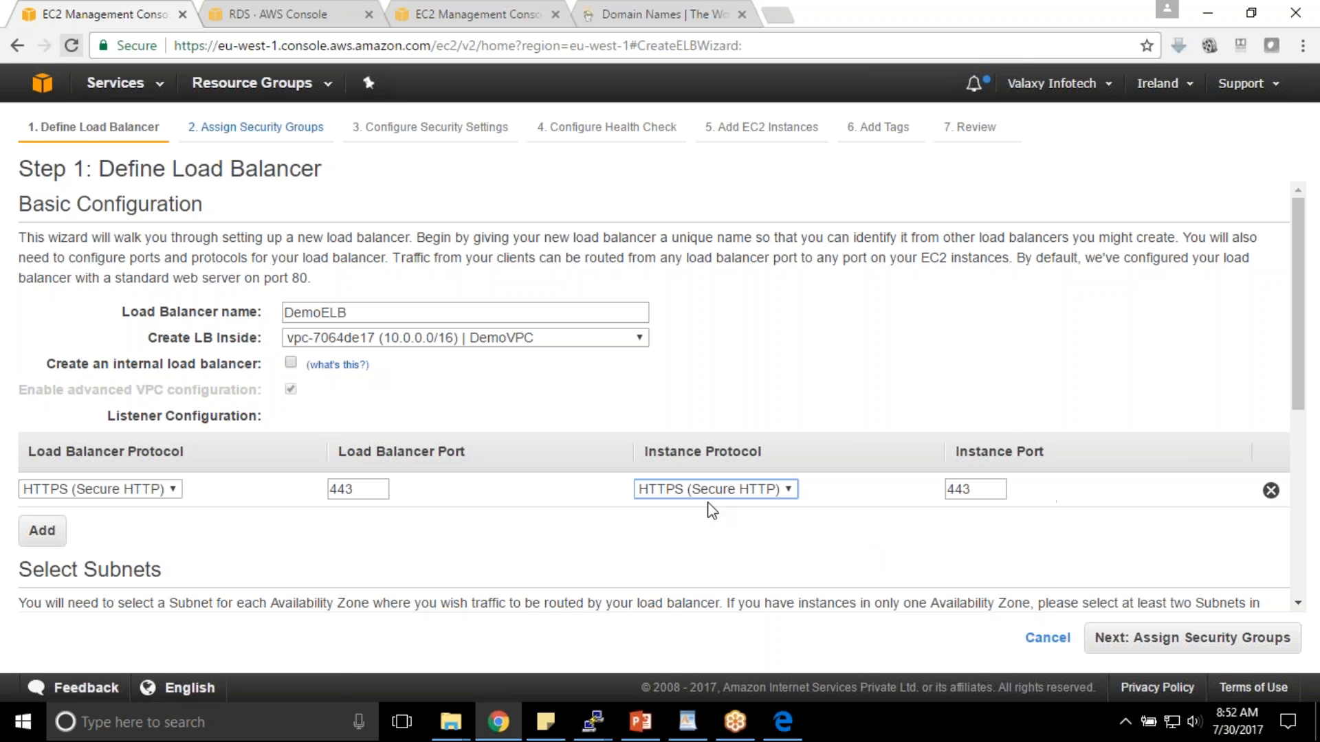
click(782, 491)
click(715, 525)
drag(651, 450, 774, 451)
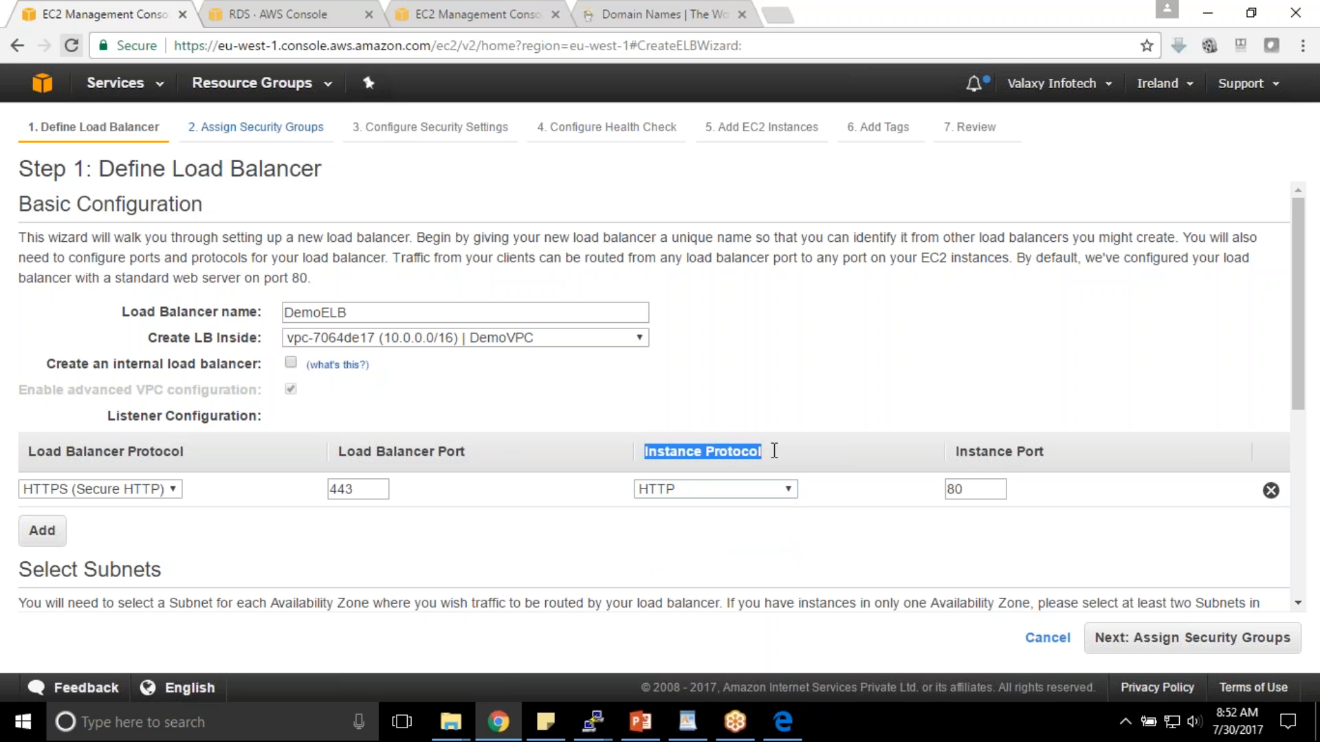
double_click(365, 488)
click(453, 431)
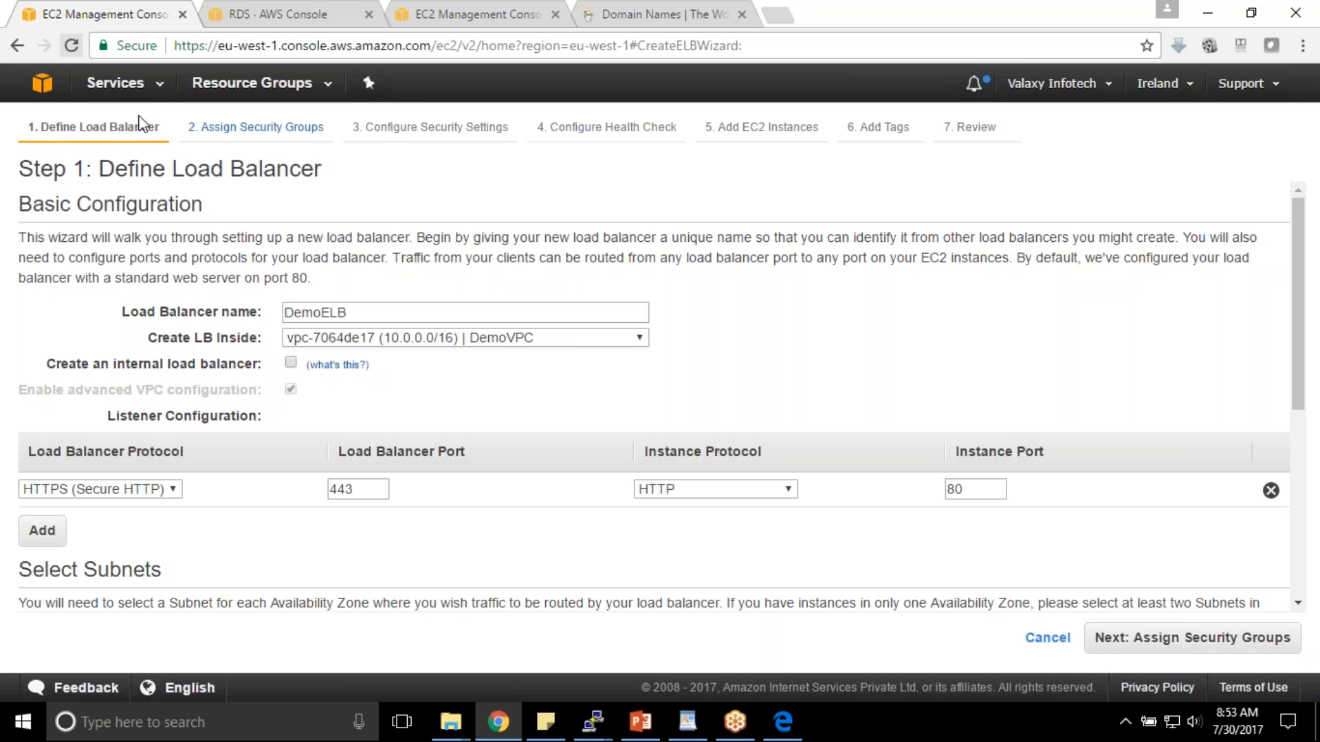
click(151, 98)
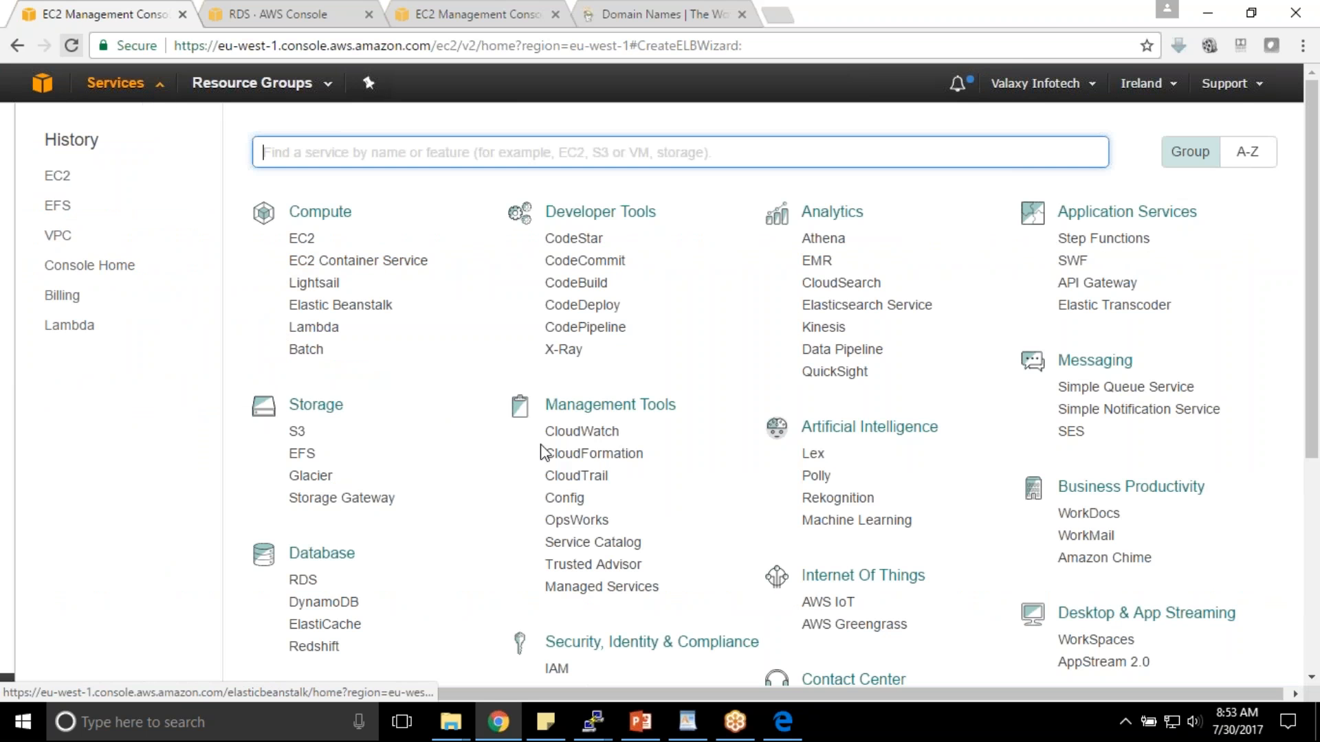
- Start a new certificate request in Certificate Manager and enter the domain yankil.com
scroll(611, 471, down, 2)
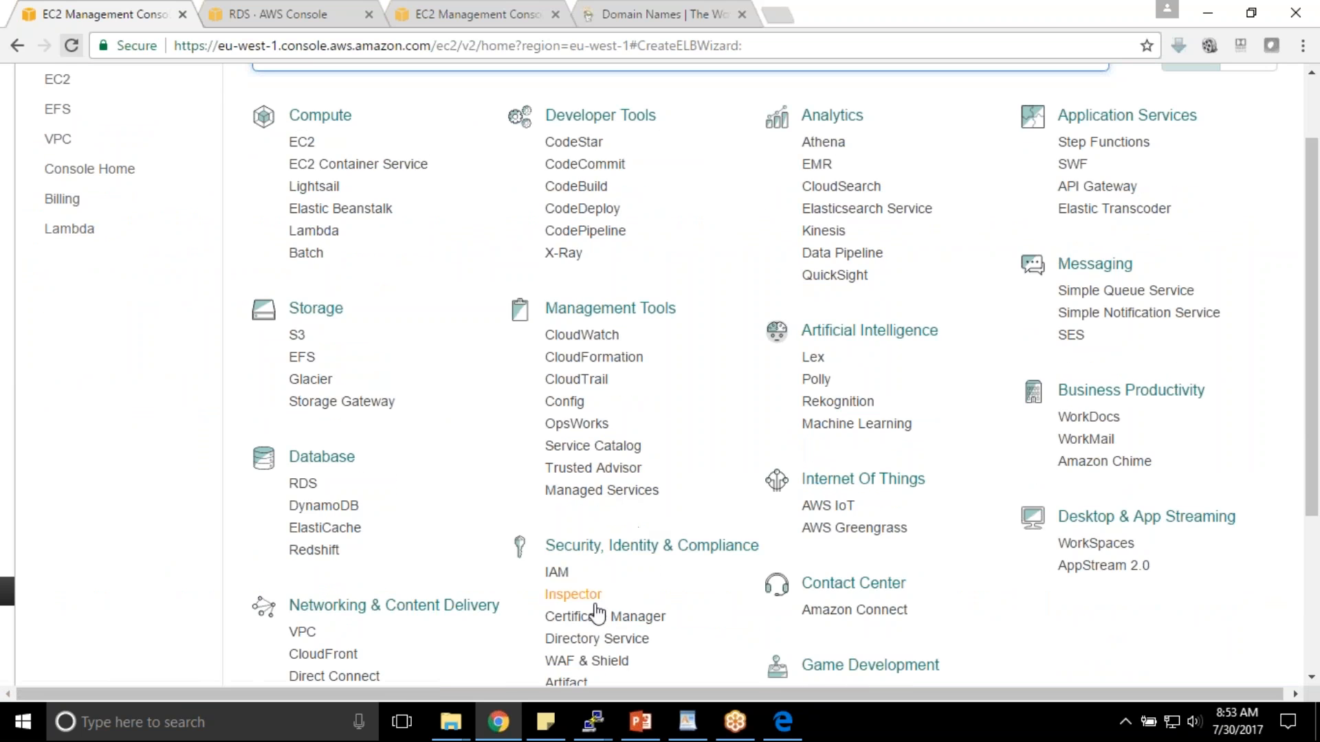
click(602, 618)
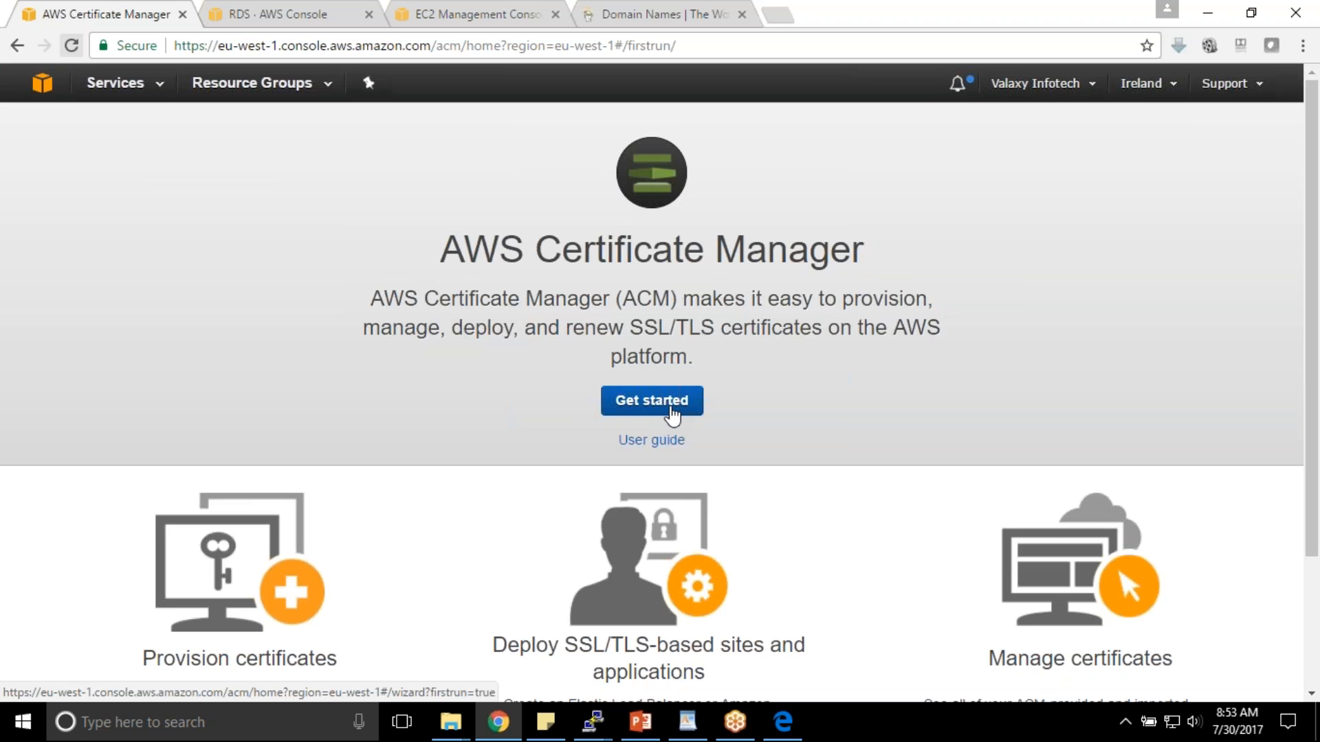
click(644, 407)
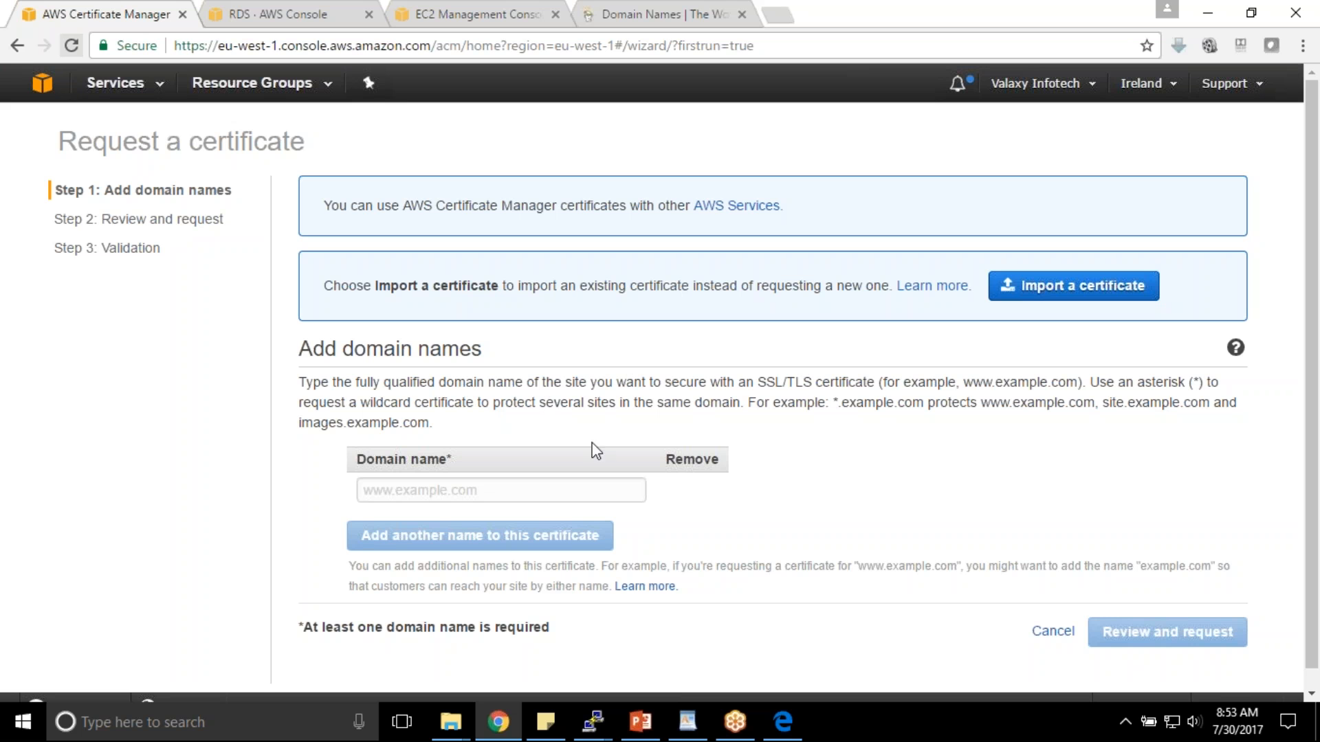
scroll(826, 443, down, 1)
click(506, 473)
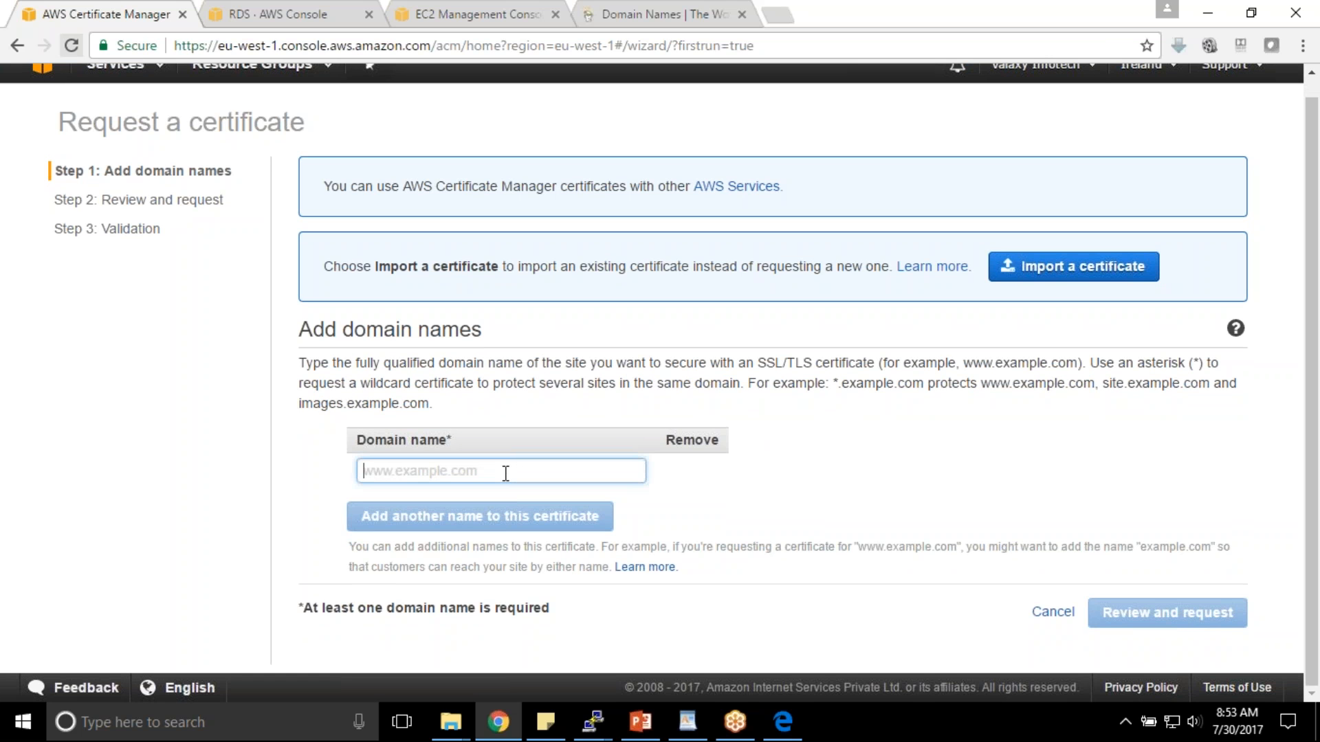
text(yankil.com)
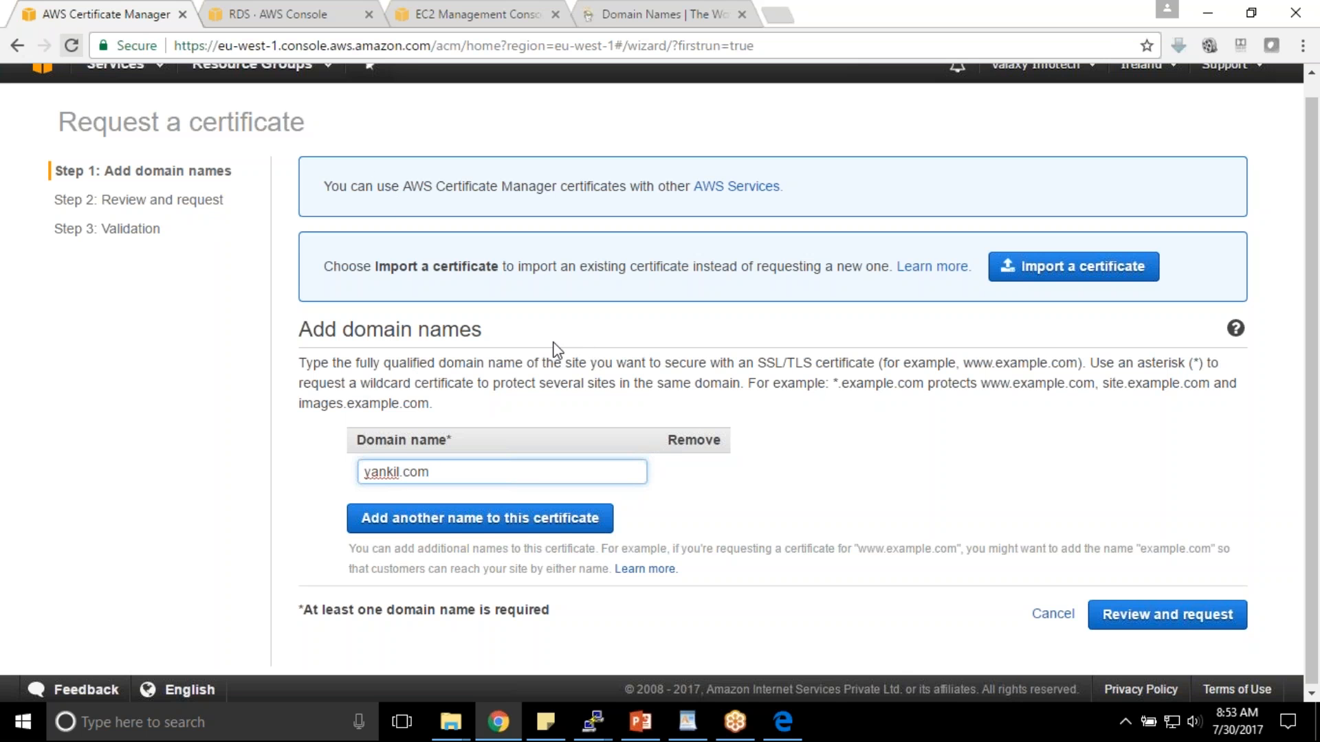
- Change the domain to the wildcard *.yankil.com and proceed to review the request
scroll(553, 347, up, 1)
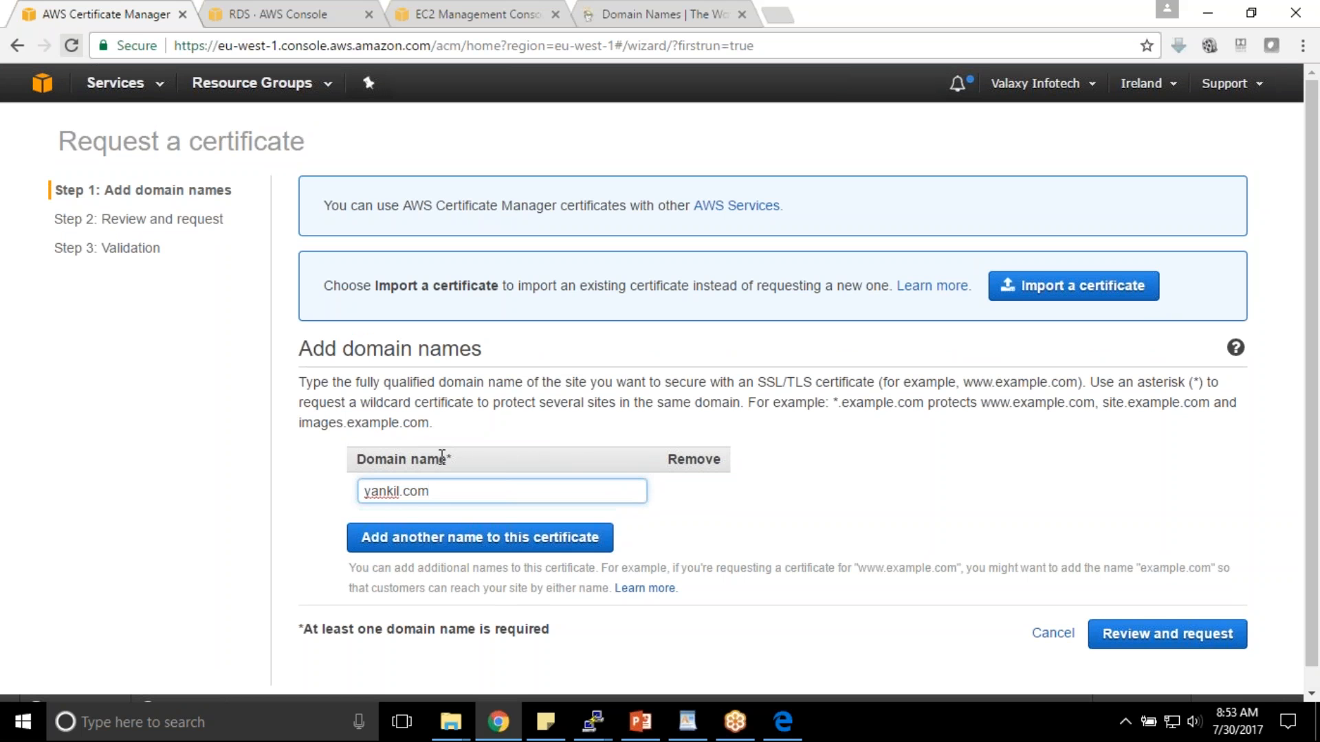
drag(451, 492, 336, 493)
click(431, 490)
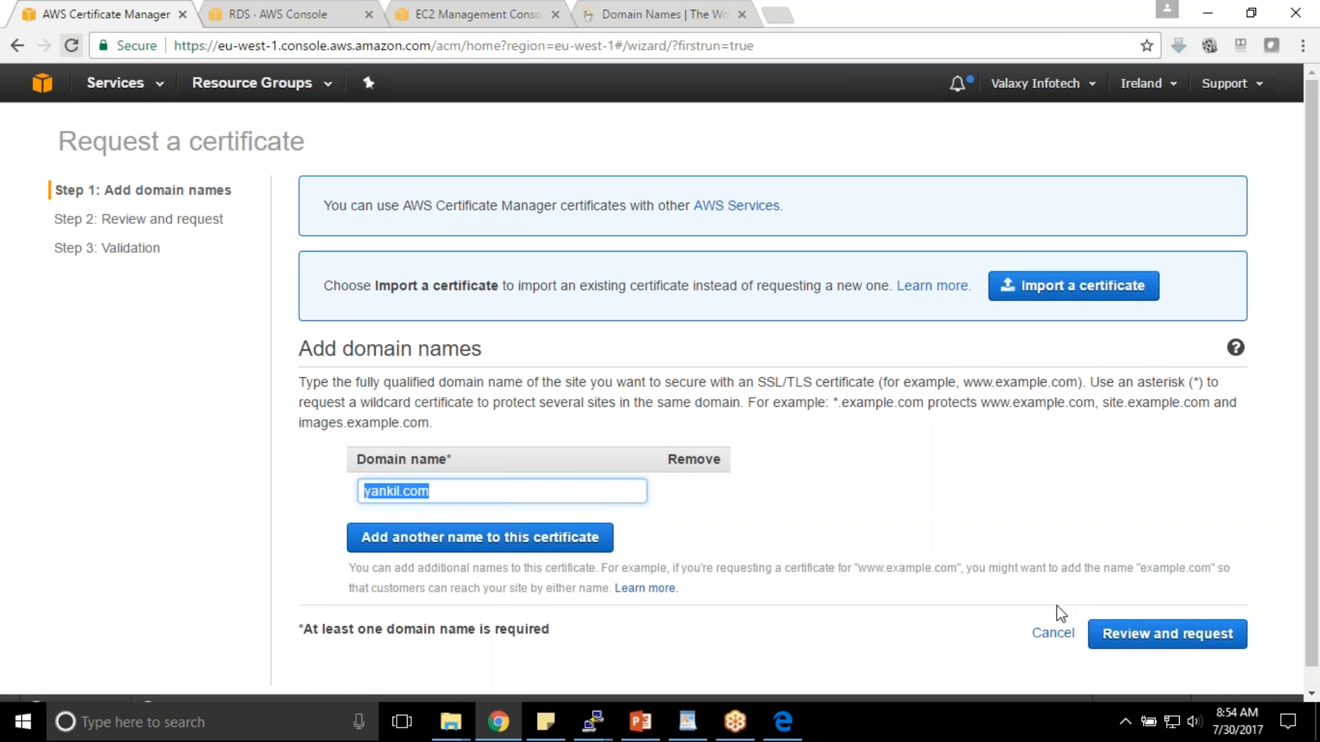
drag(436, 493, 282, 477)
text(*)
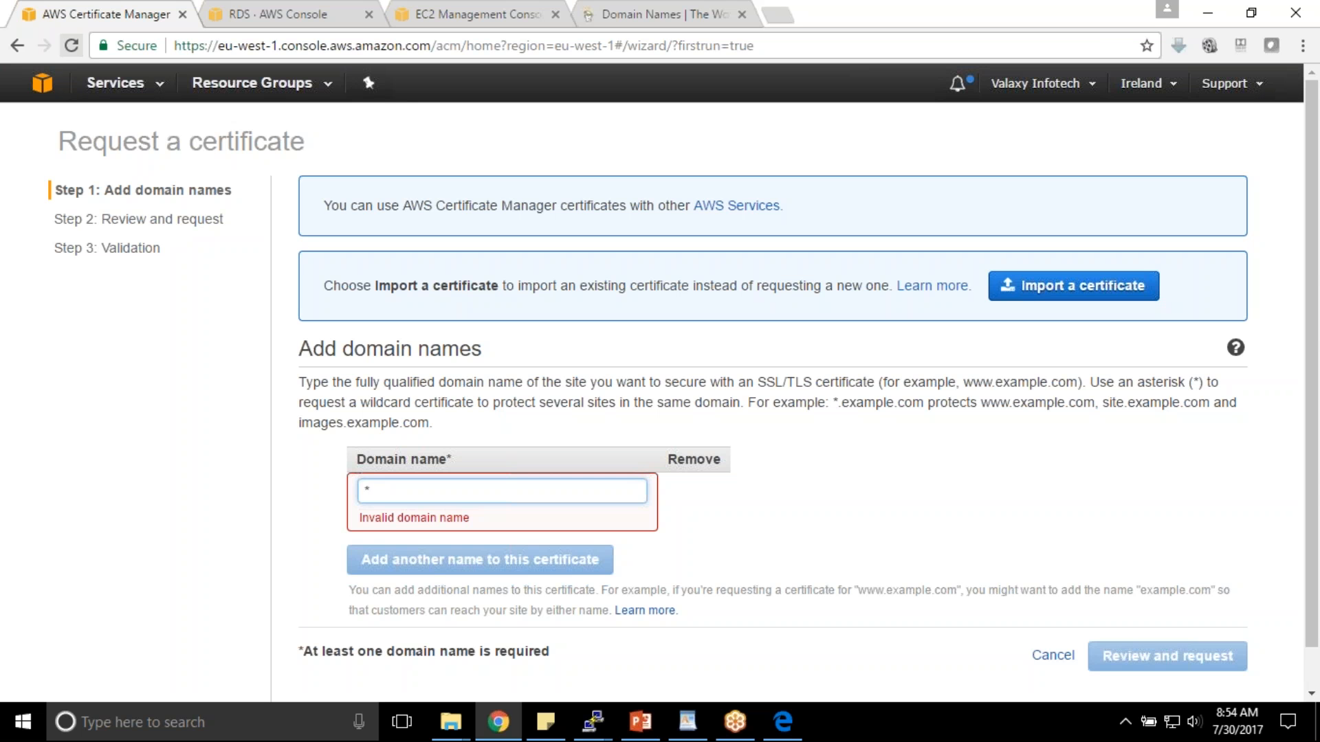
text(.yankil.com)
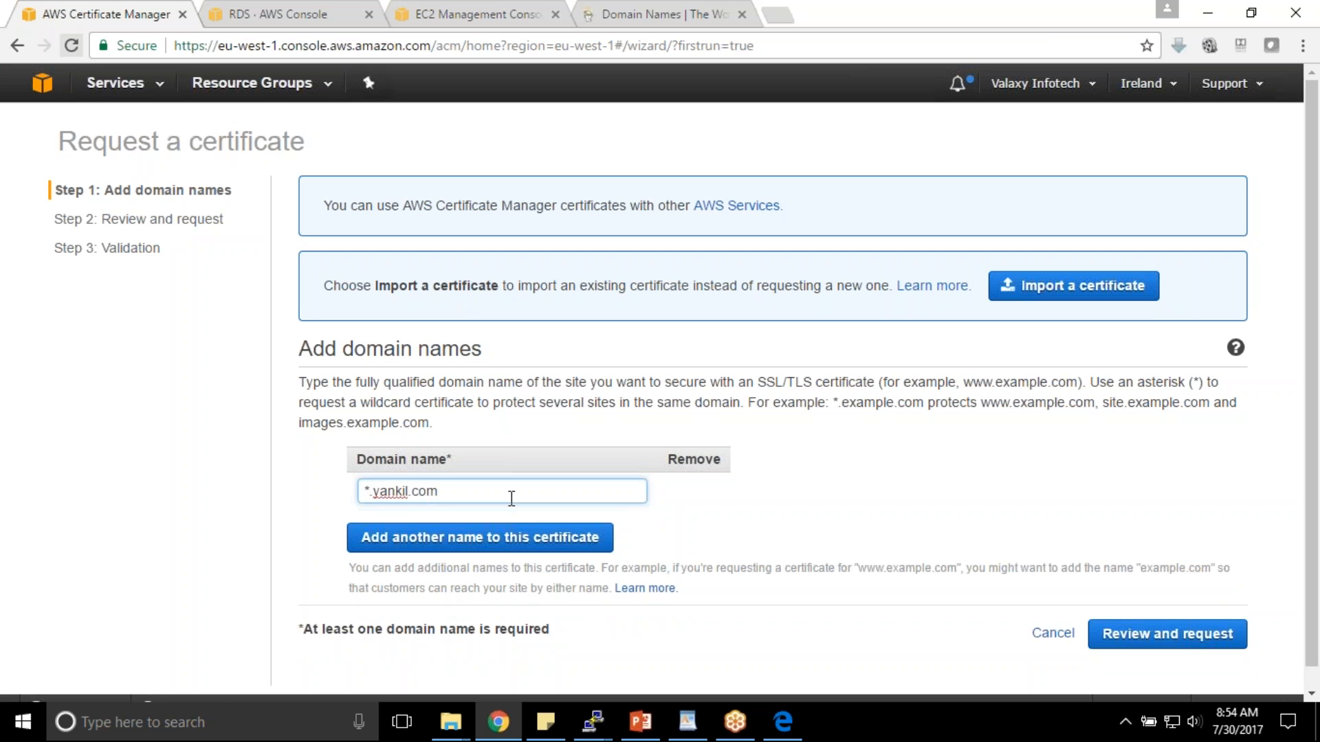
drag(501, 498, 241, 506)
click(698, 517)
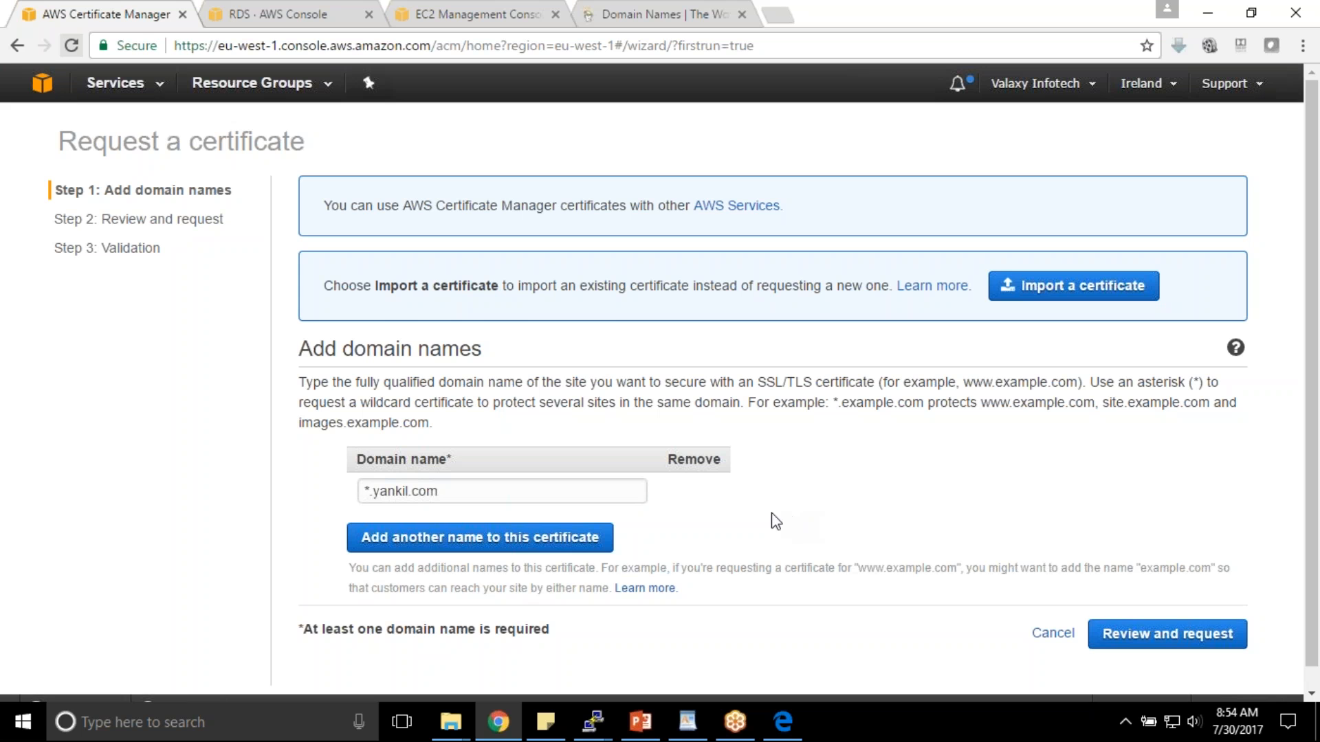
click(1190, 644)
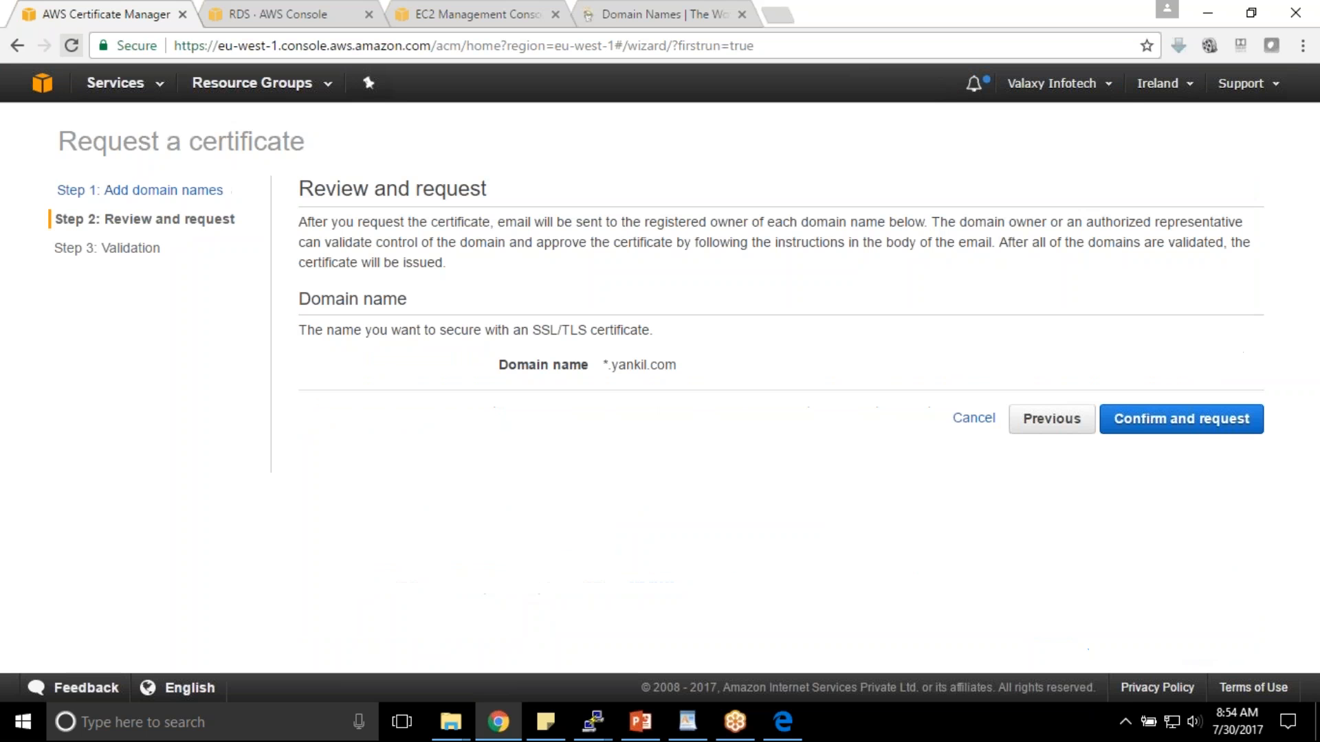
- Confirm the *.yankil.com request, review its validation e-mail addresses, and continue to the certificate list
click(1192, 433)
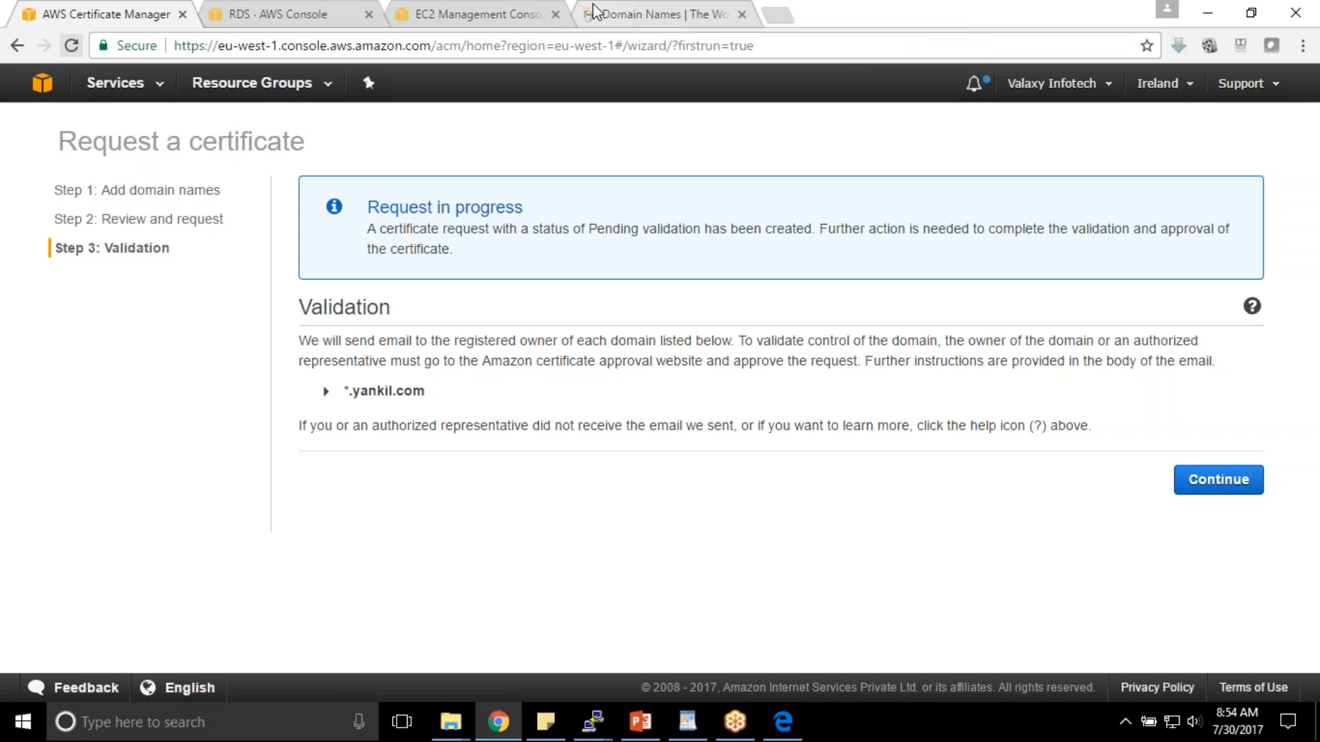
click(327, 392)
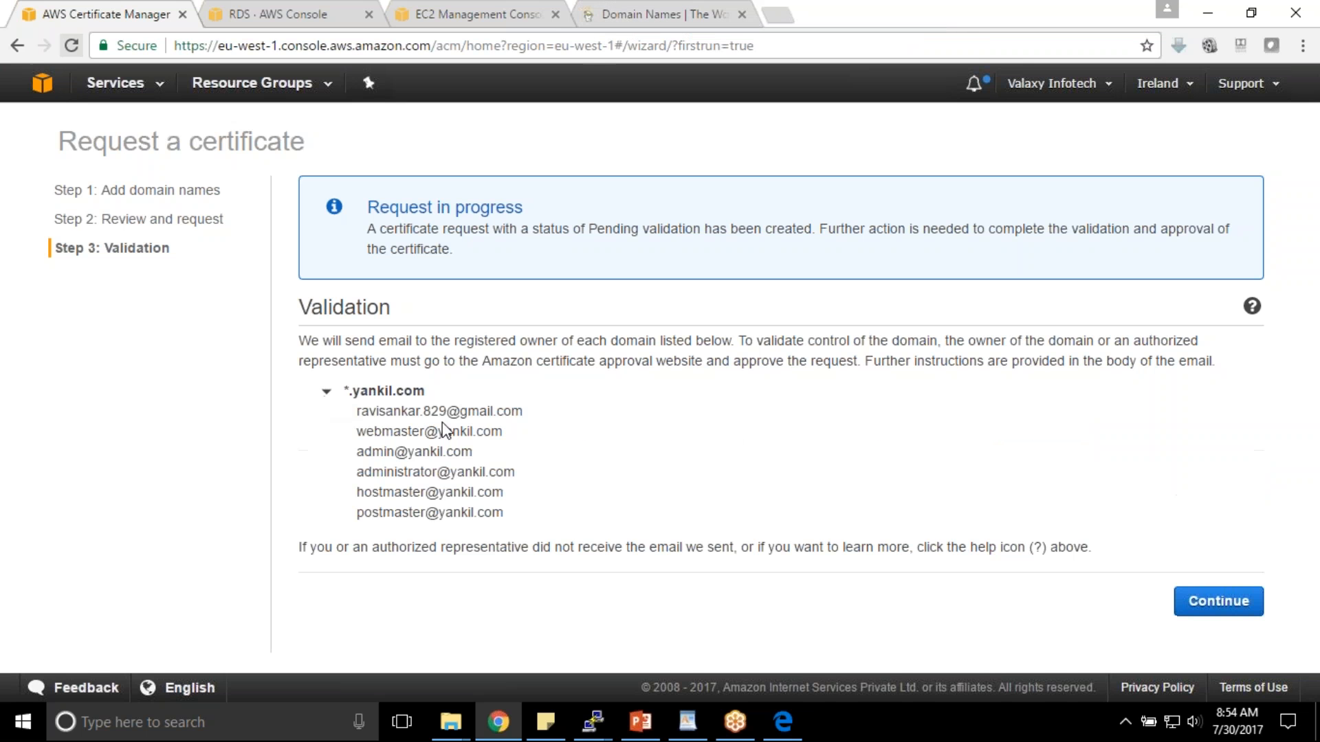
drag(359, 410, 540, 519)
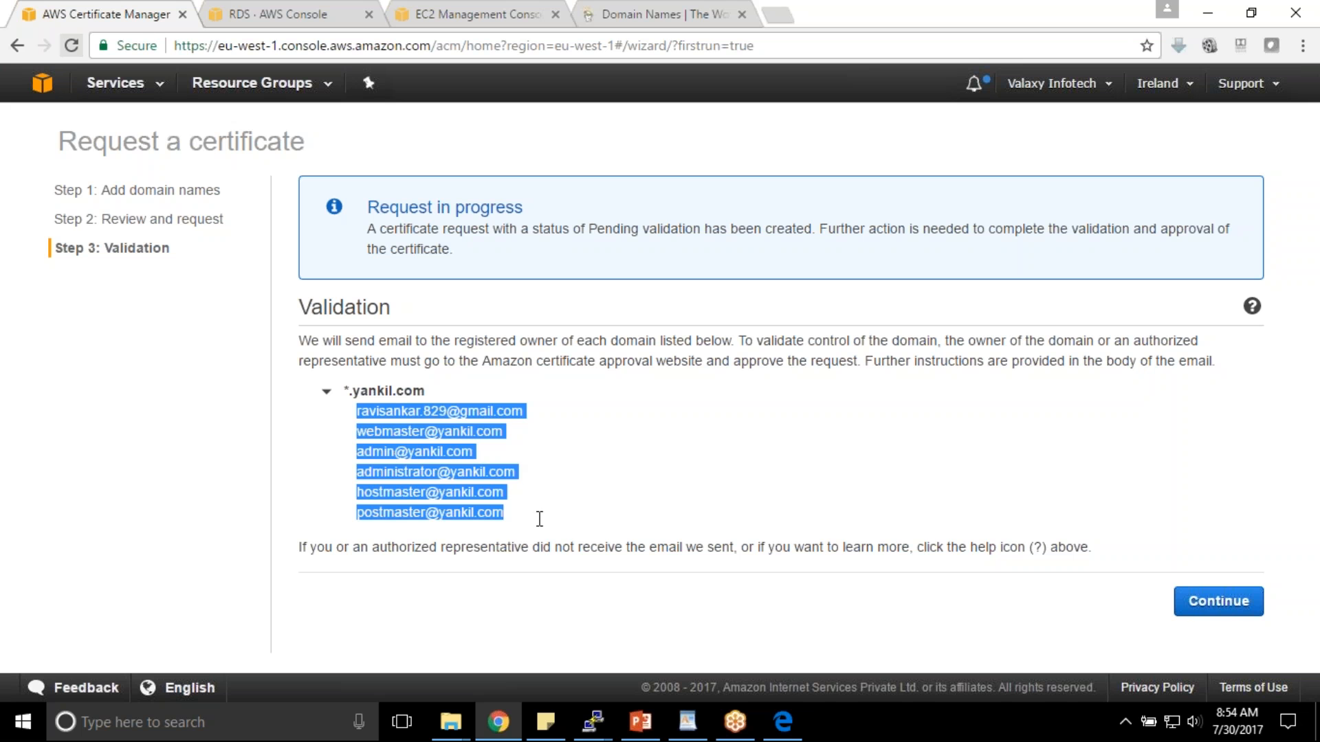
drag(361, 412, 524, 412)
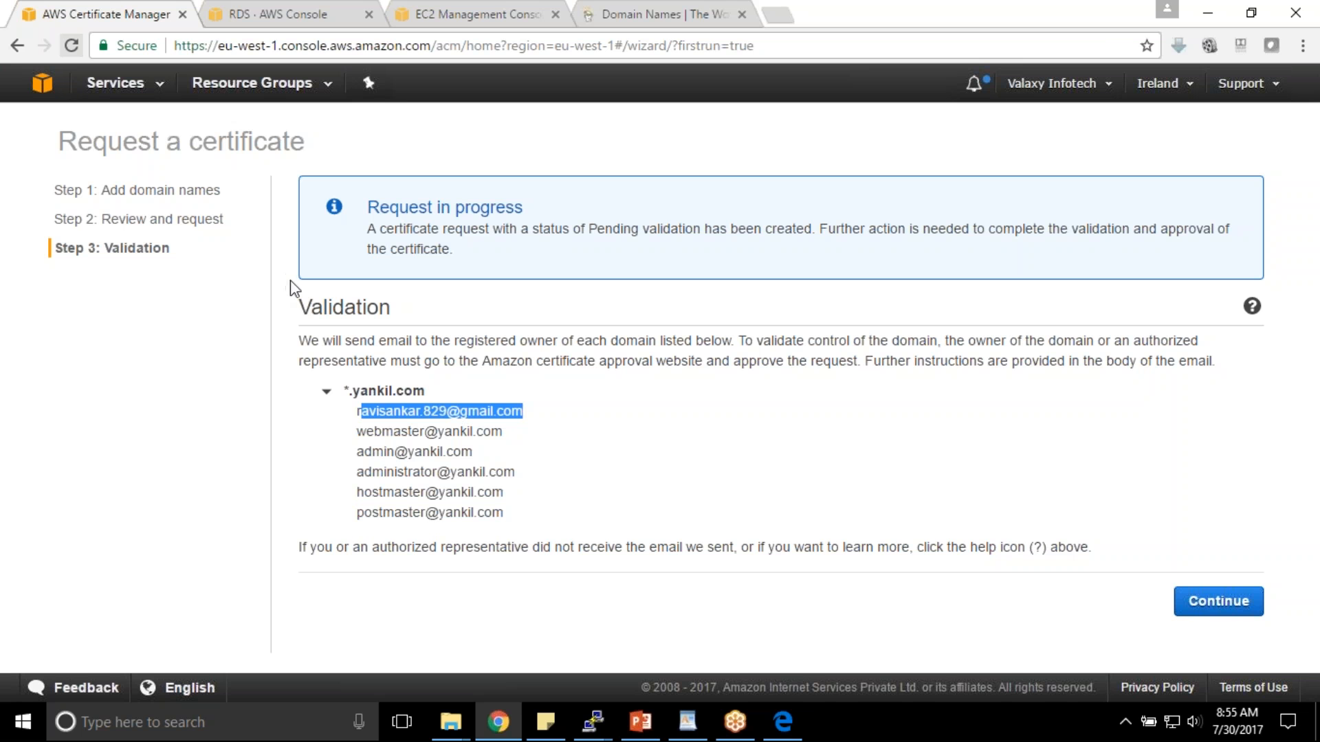
click(240, 8)
click(164, 9)
drag(357, 411, 565, 402)
click(1199, 601)
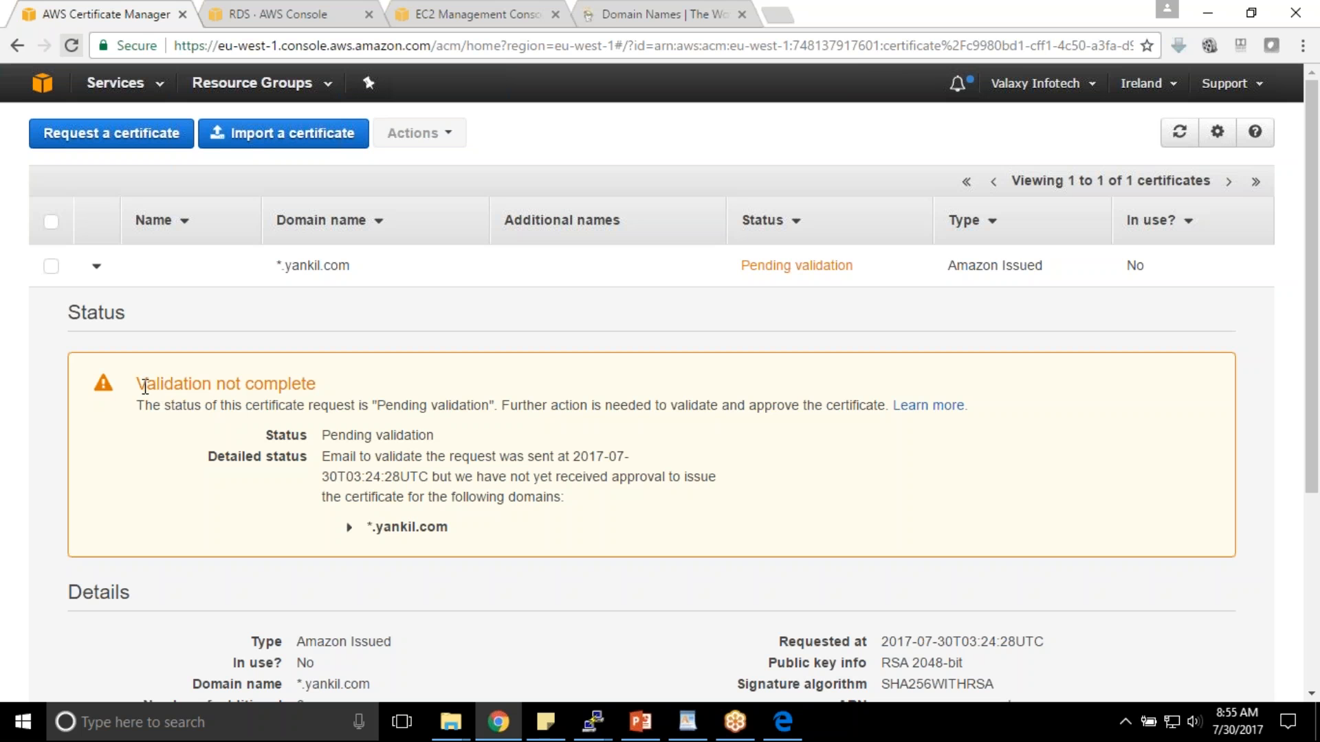
- Point out the Pending validation status of *.yankil.com in the certificate list
drag(146, 384, 324, 384)
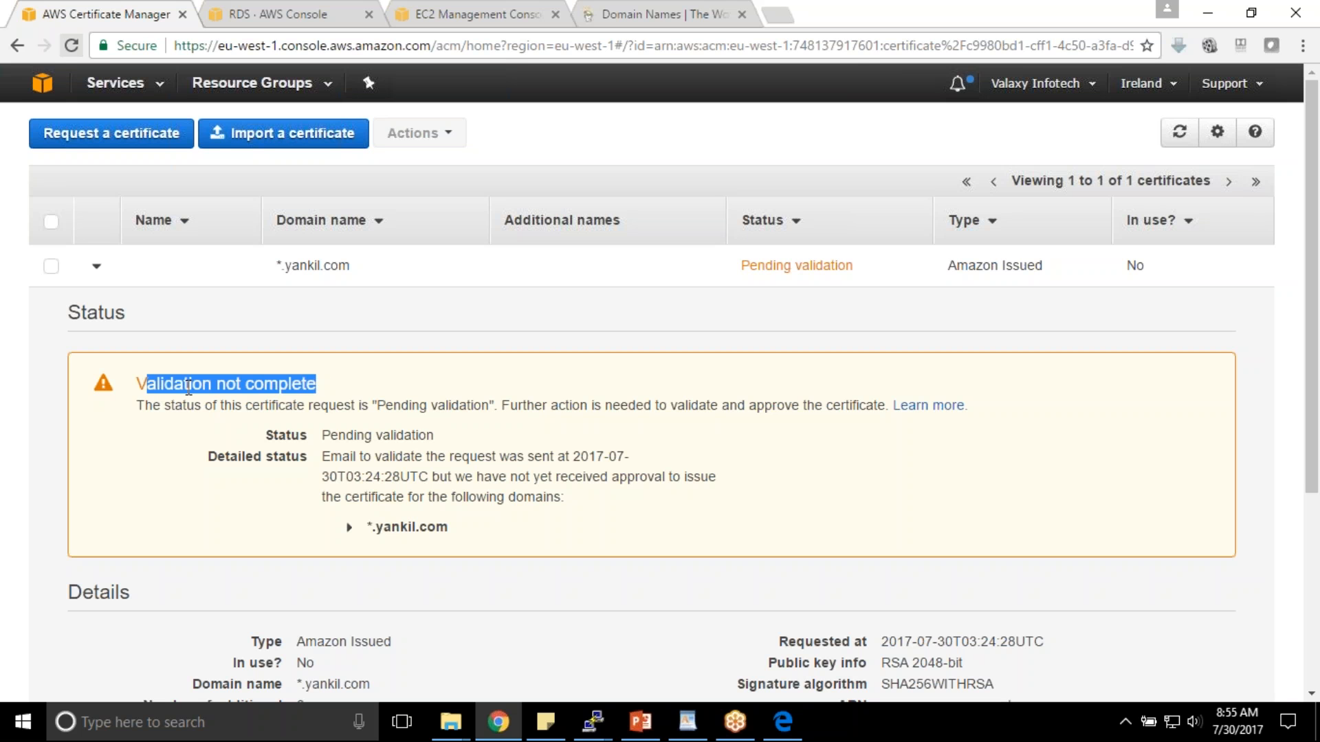
double_click(142, 384)
drag(366, 526, 459, 522)
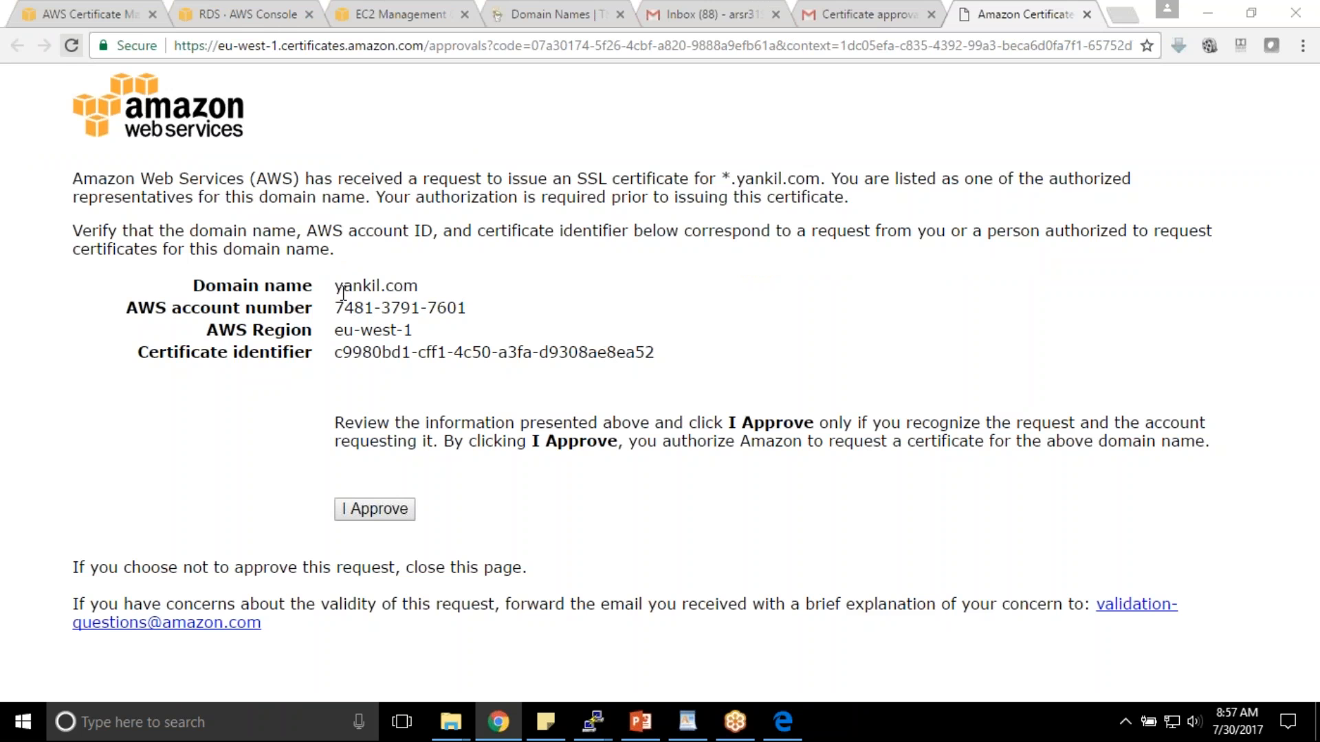
- Approve the *.yankil.com certificate on Amazon's approval page, then return to Certificate Manager
drag(335, 285, 457, 288)
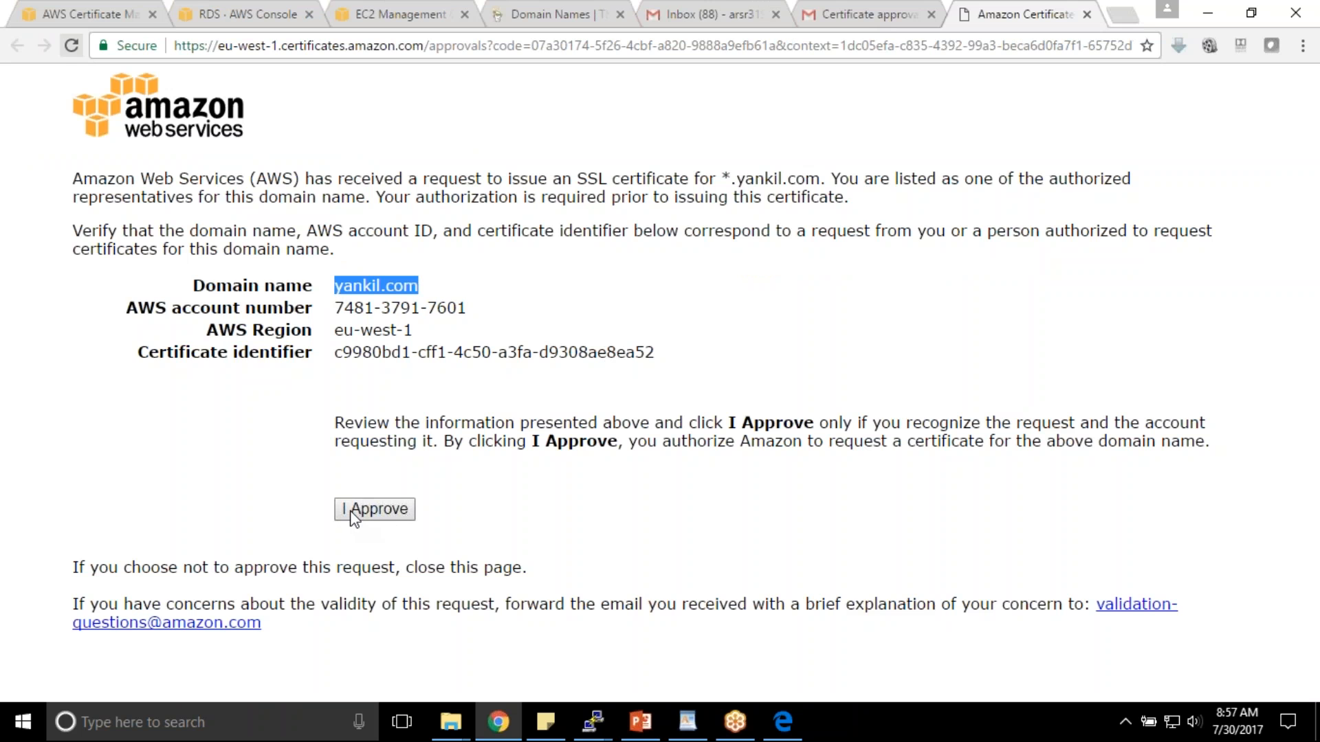
drag(722, 178, 821, 178)
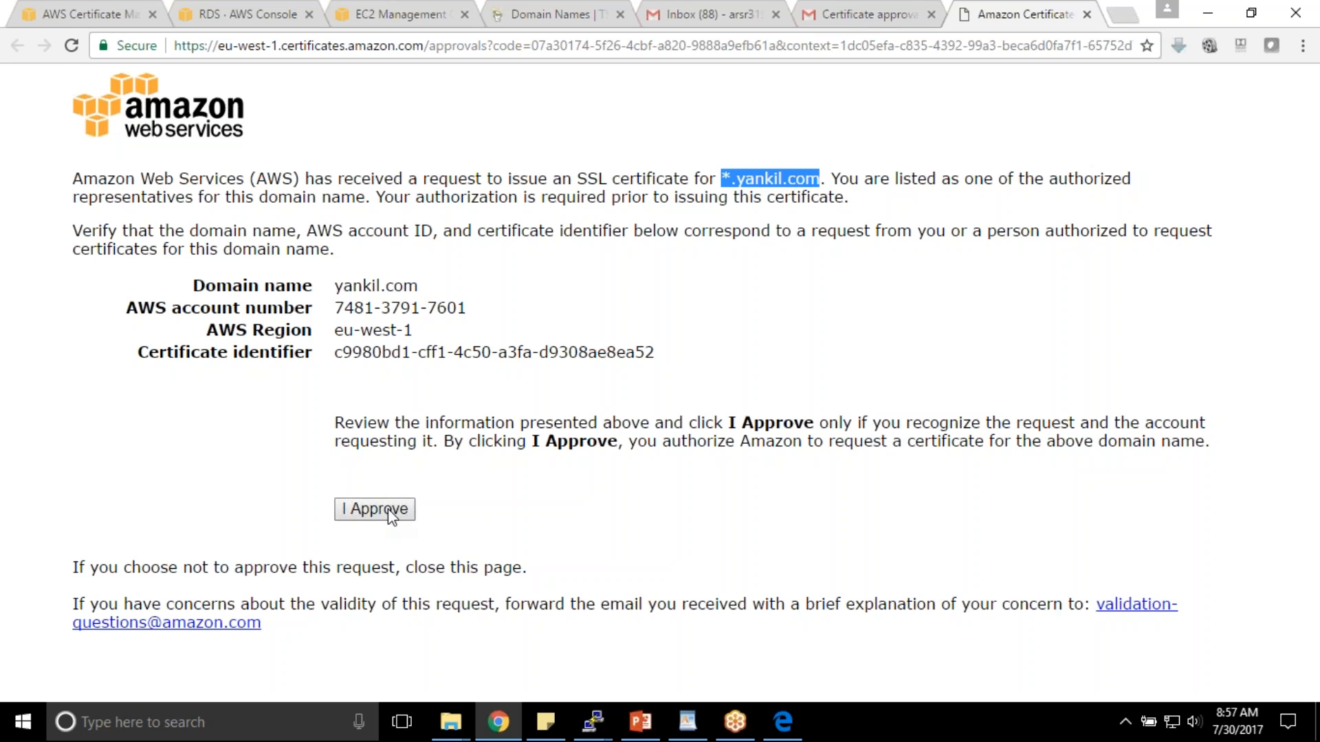
click(371, 517)
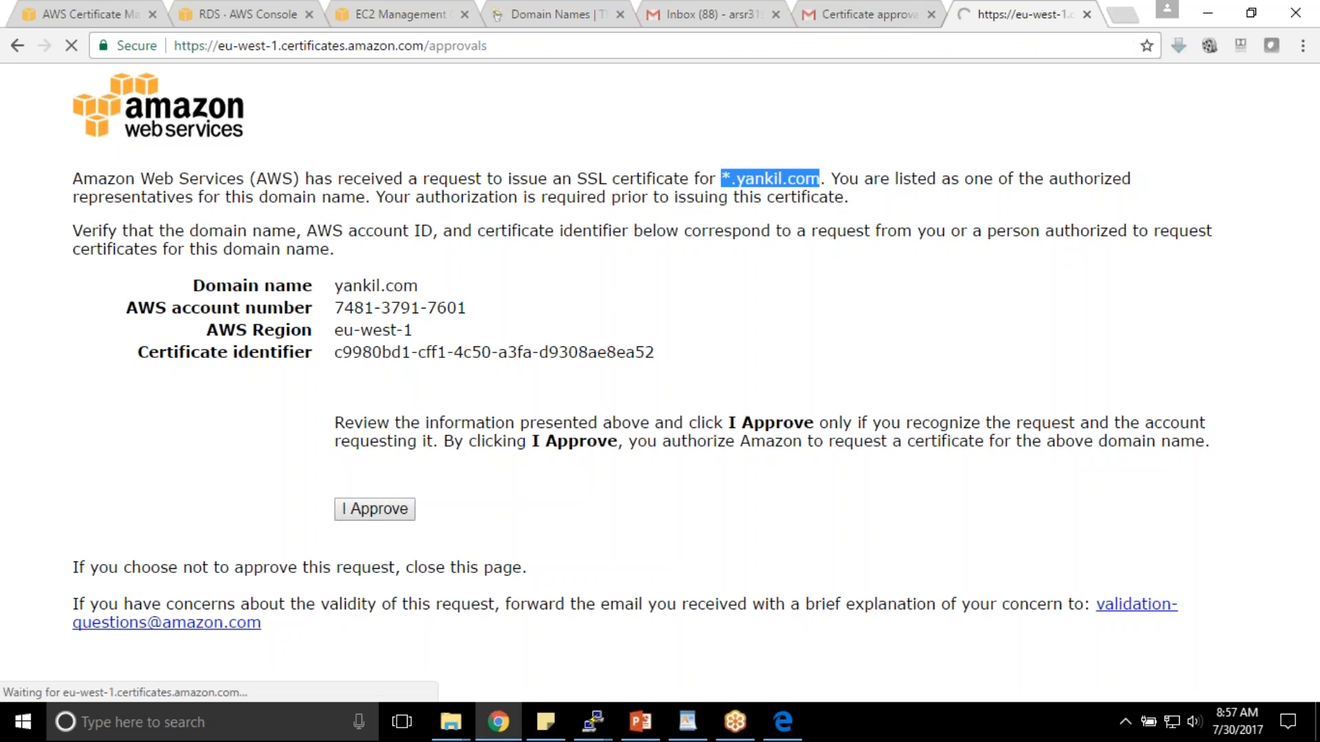
drag(251, 230, 389, 237)
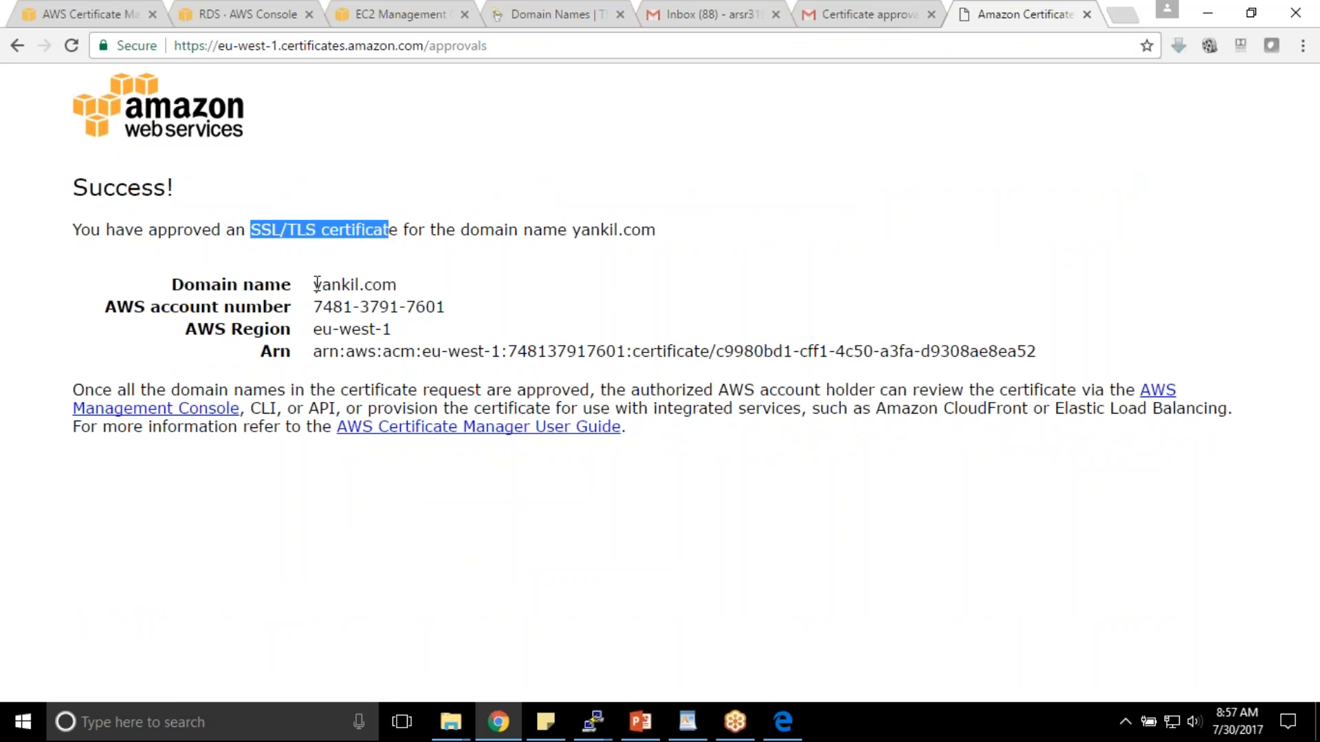
drag(314, 285, 417, 285)
click(89, 14)
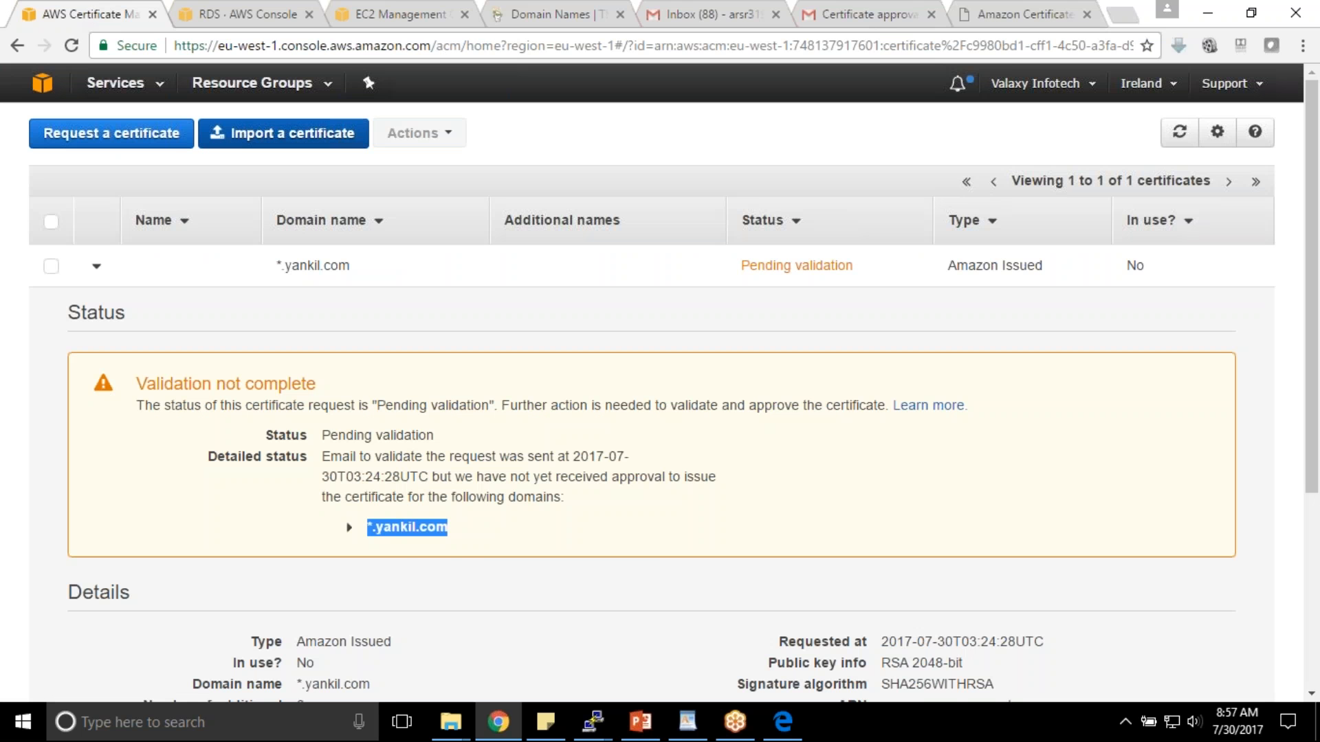
- Refresh so *.yankil.com shows Issued, close the approval e-mail tab, and collapse its details
click(1184, 139)
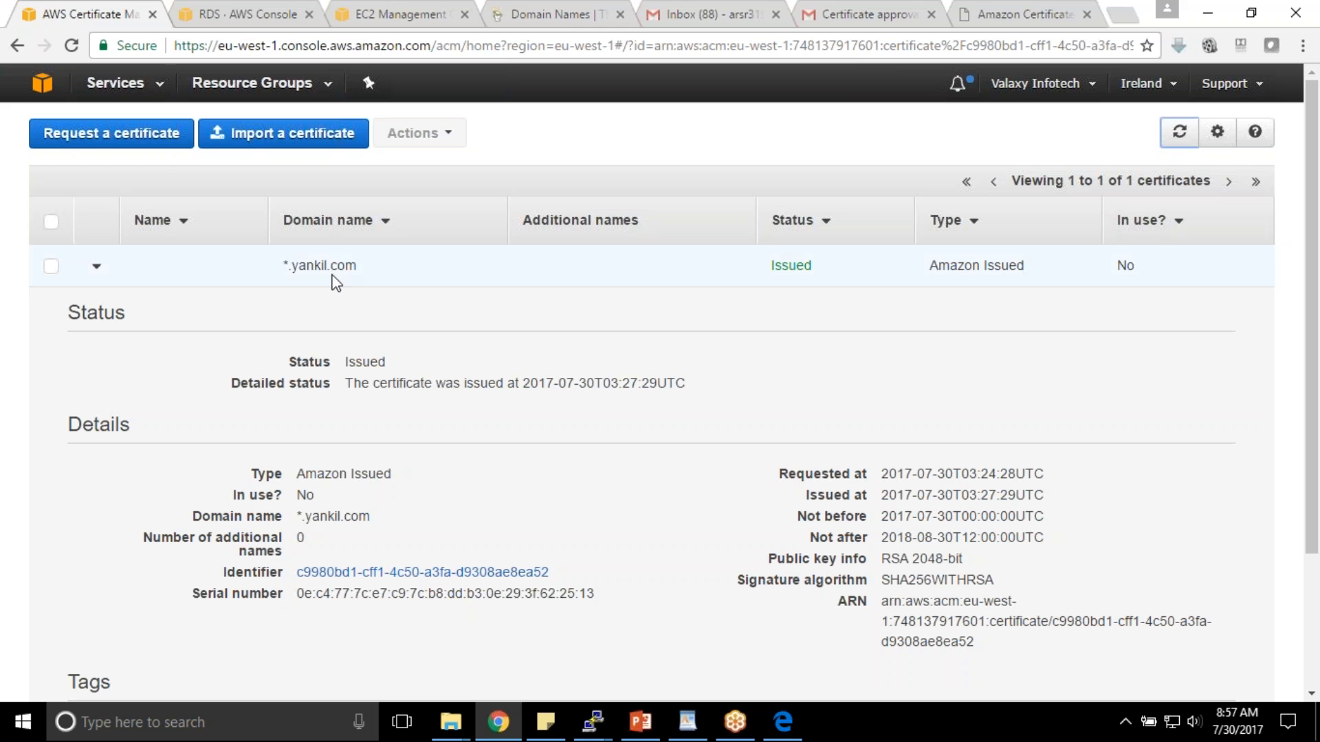
click(931, 14)
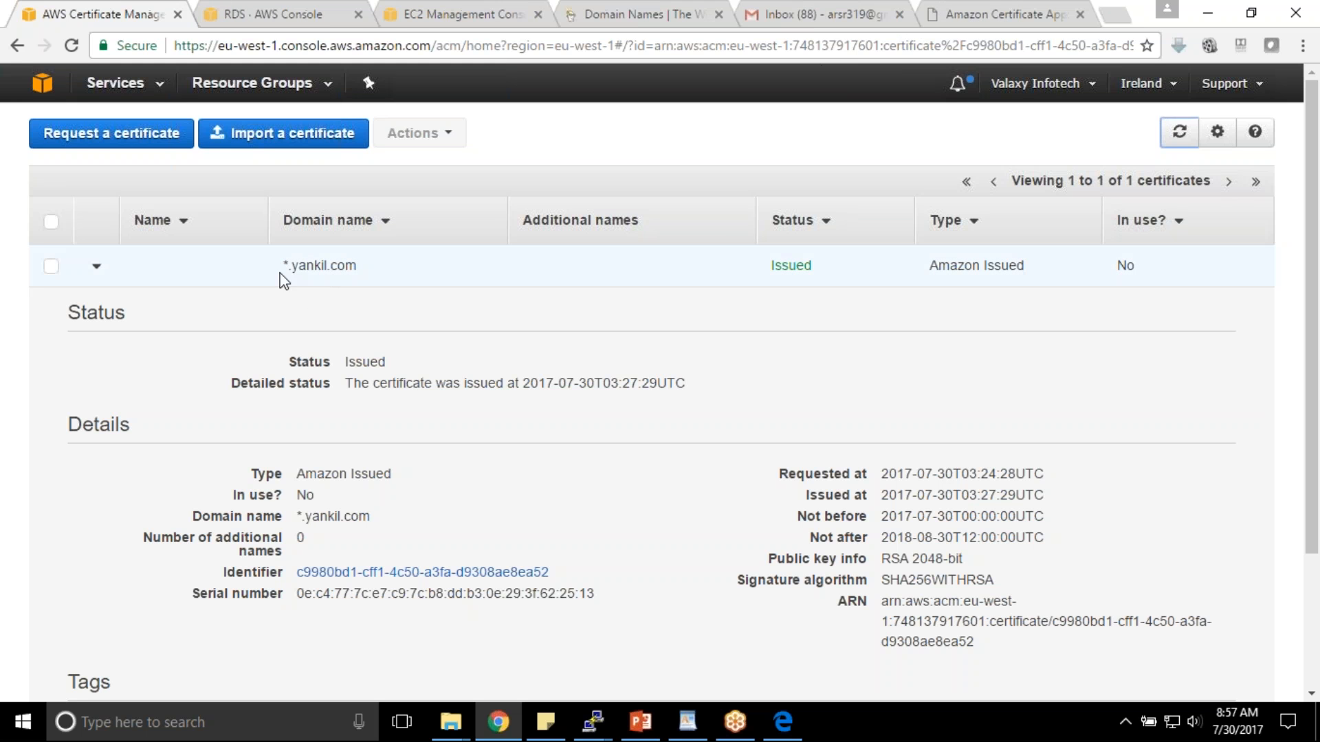
double_click(783, 264)
click(834, 264)
click(815, 266)
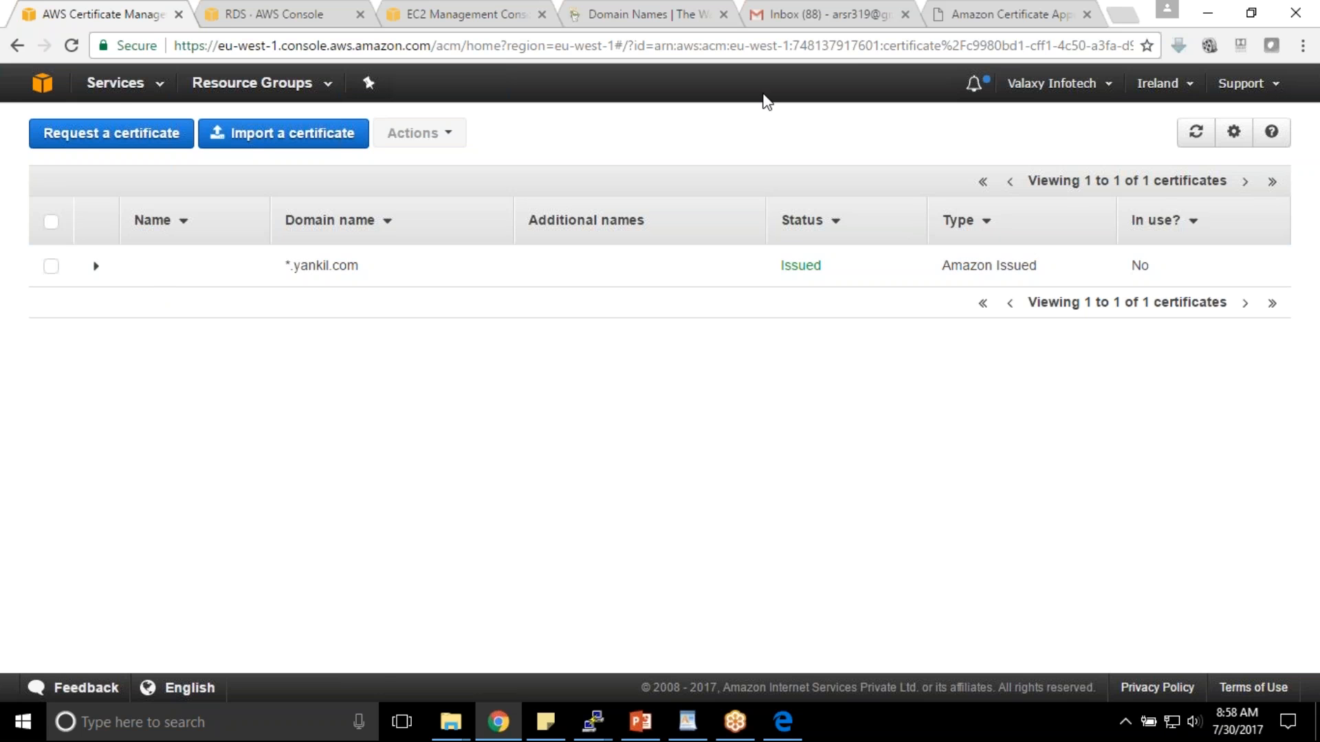
- Load flipkart.com in the approval tab, go back to Certificate Manager, then close the shopping tab
click(1026, 13)
click(876, 47)
text(h)
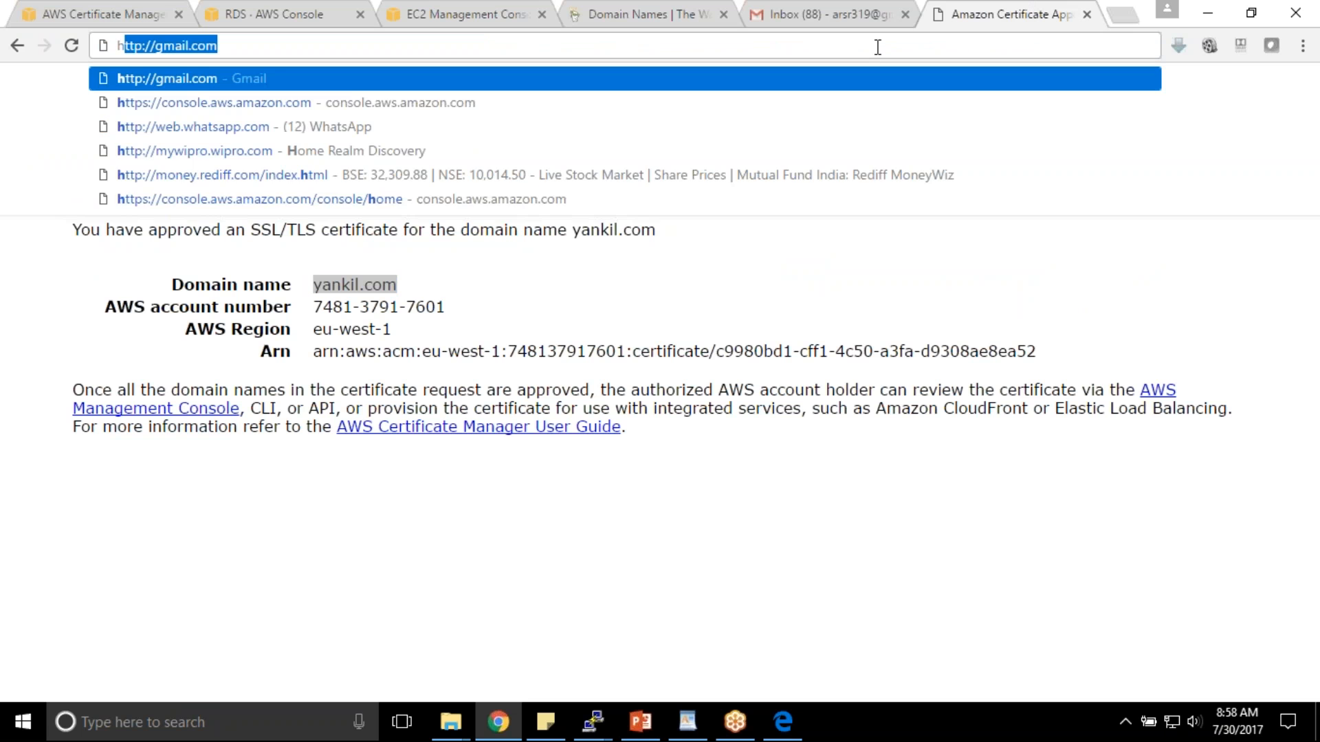
key(BackSpace)
key(BackSpace)
text(fl)
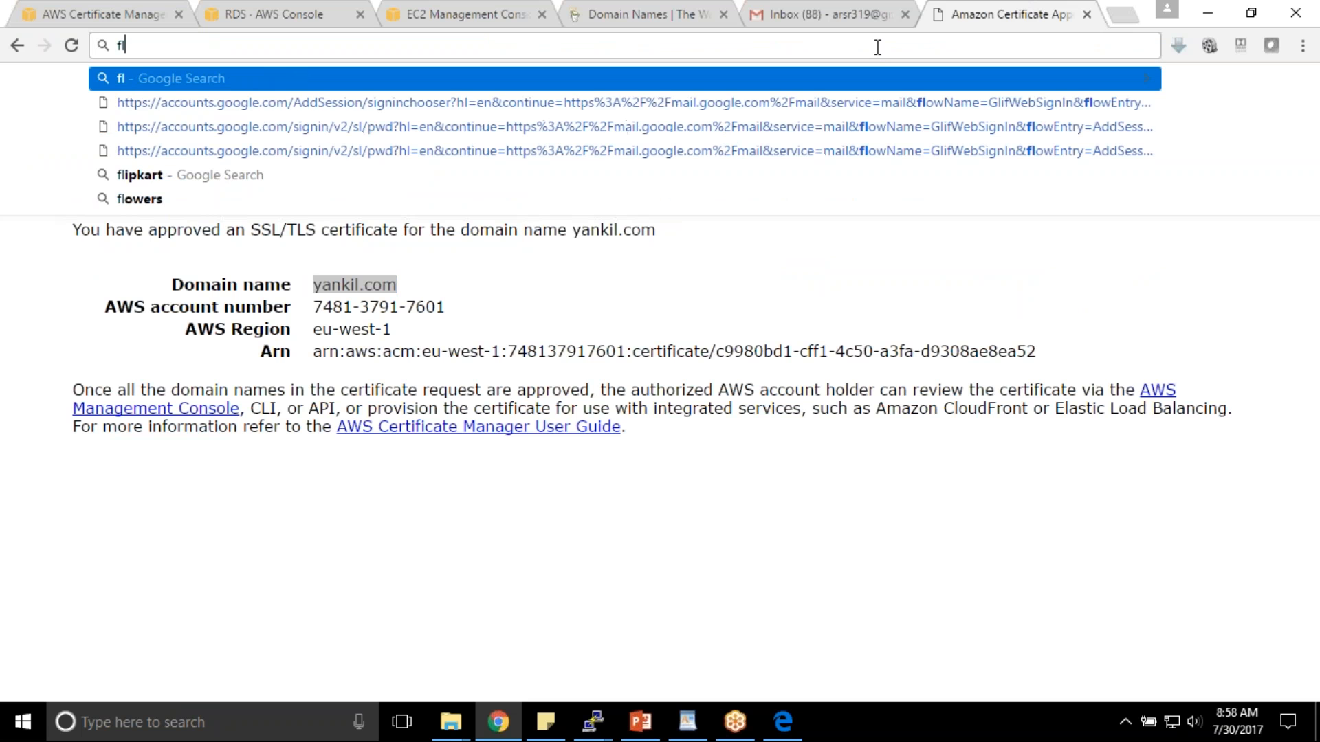
text(ipkart)
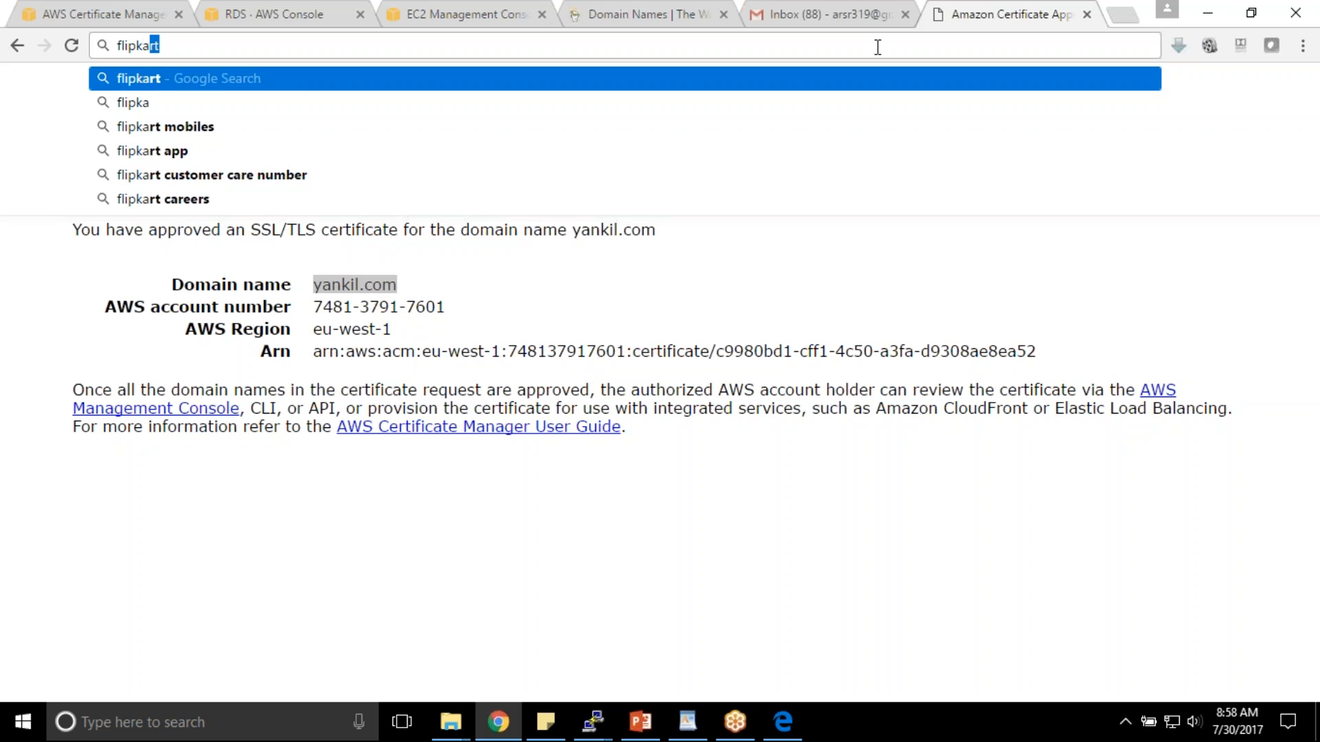
text(.co)
key(Return)
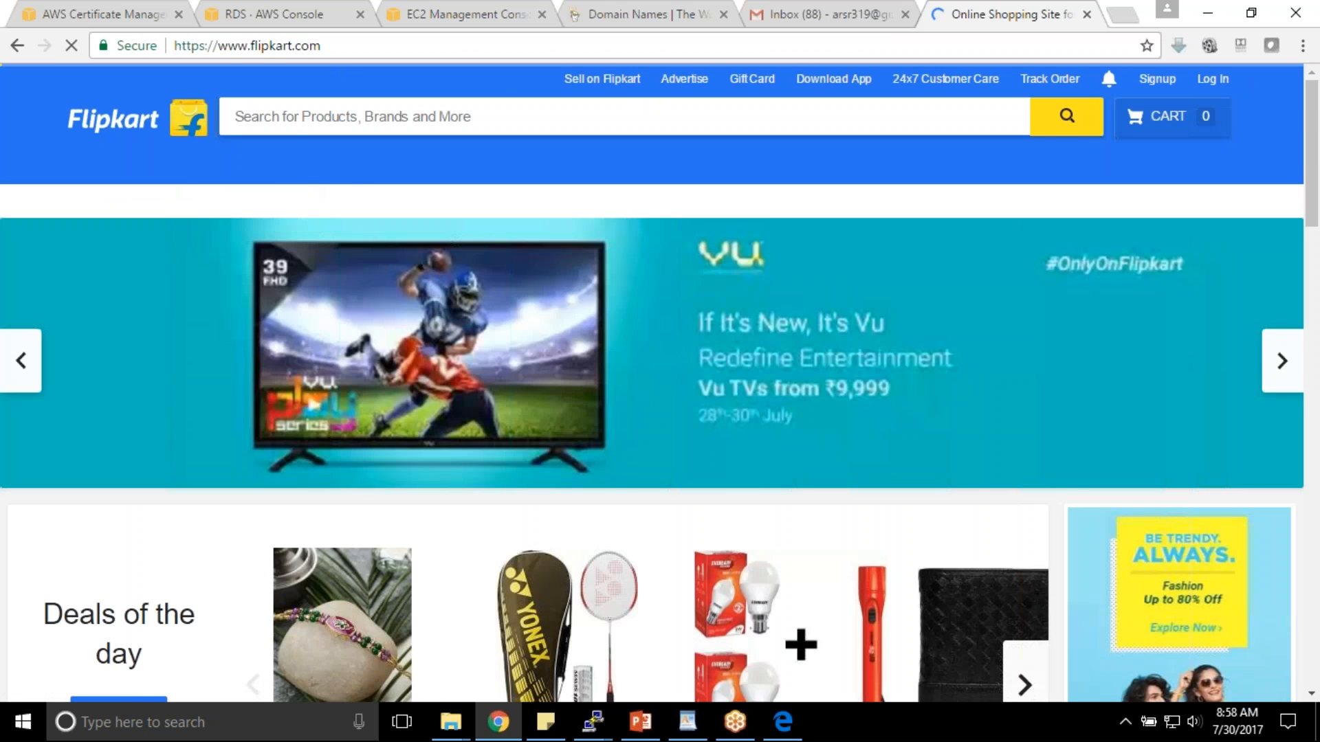
click(73, 9)
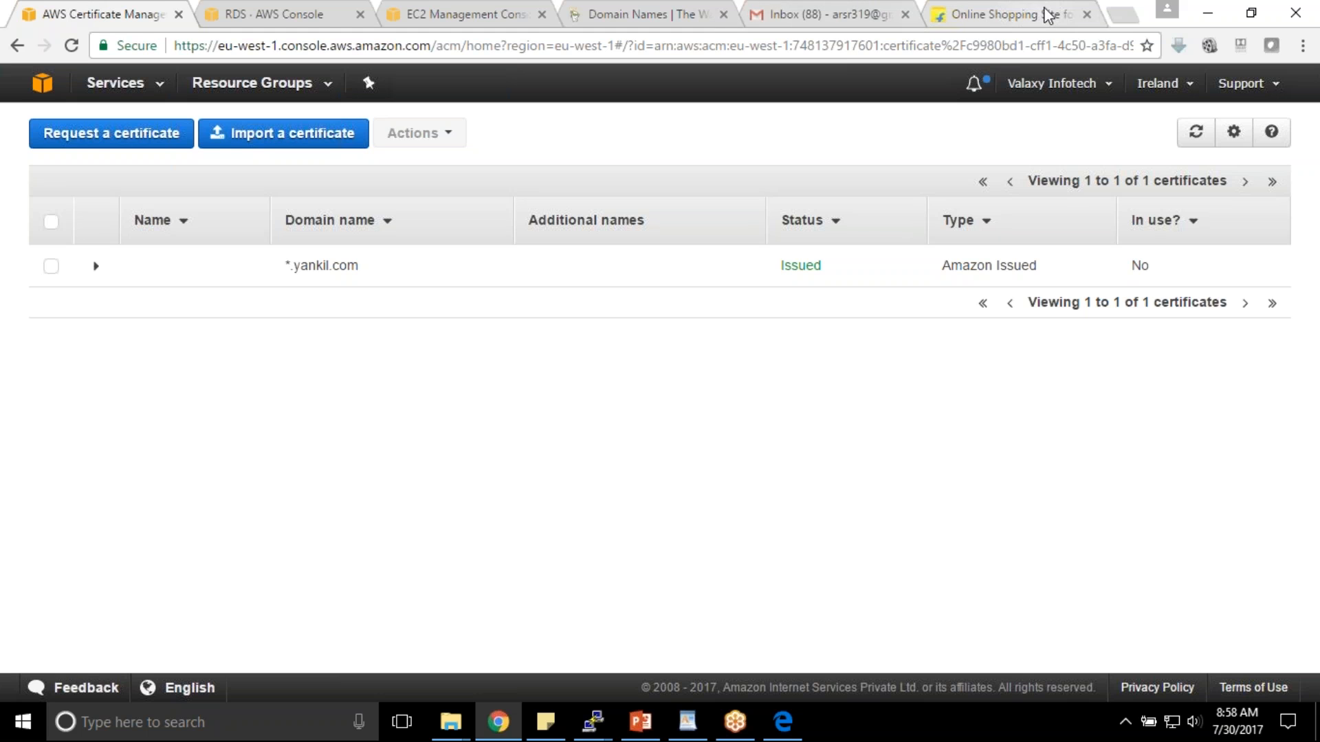
click(1087, 15)
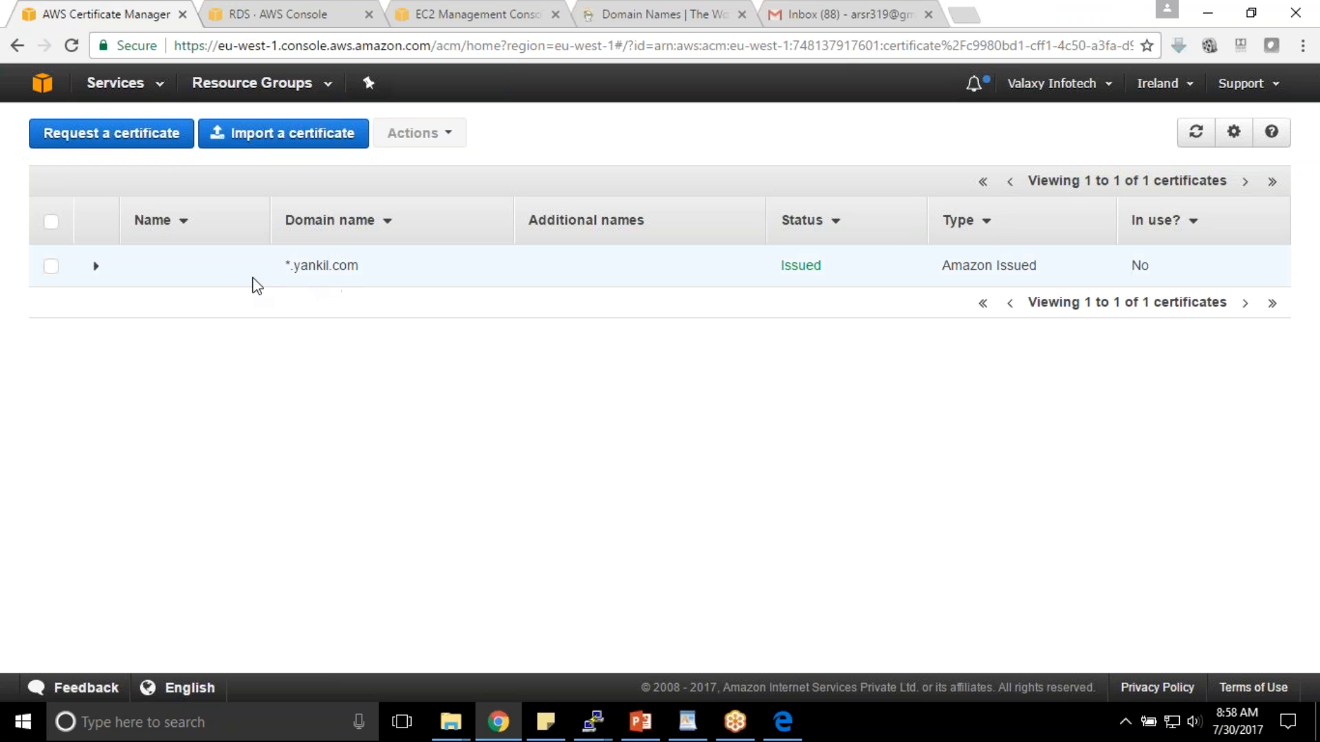
- Go to EC2 Load Balancers and start creating a new load balancer
click(143, 88)
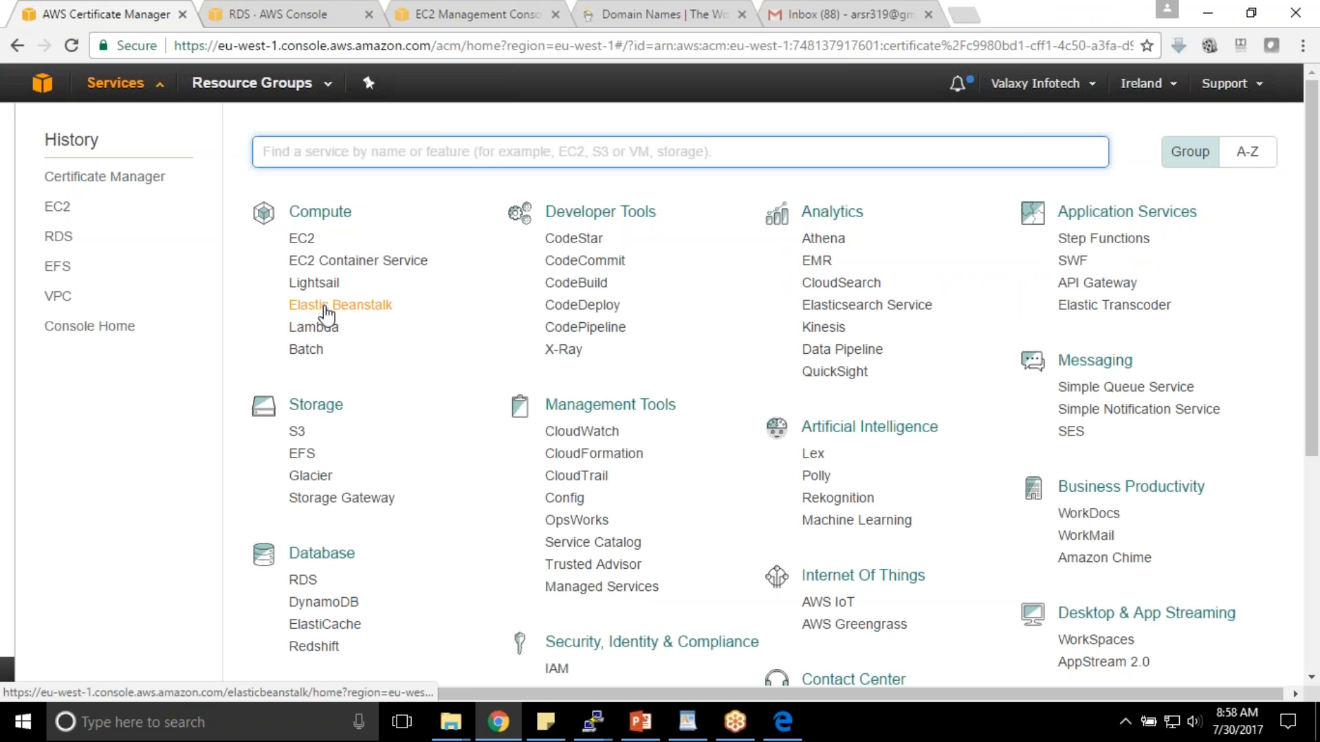
click(308, 242)
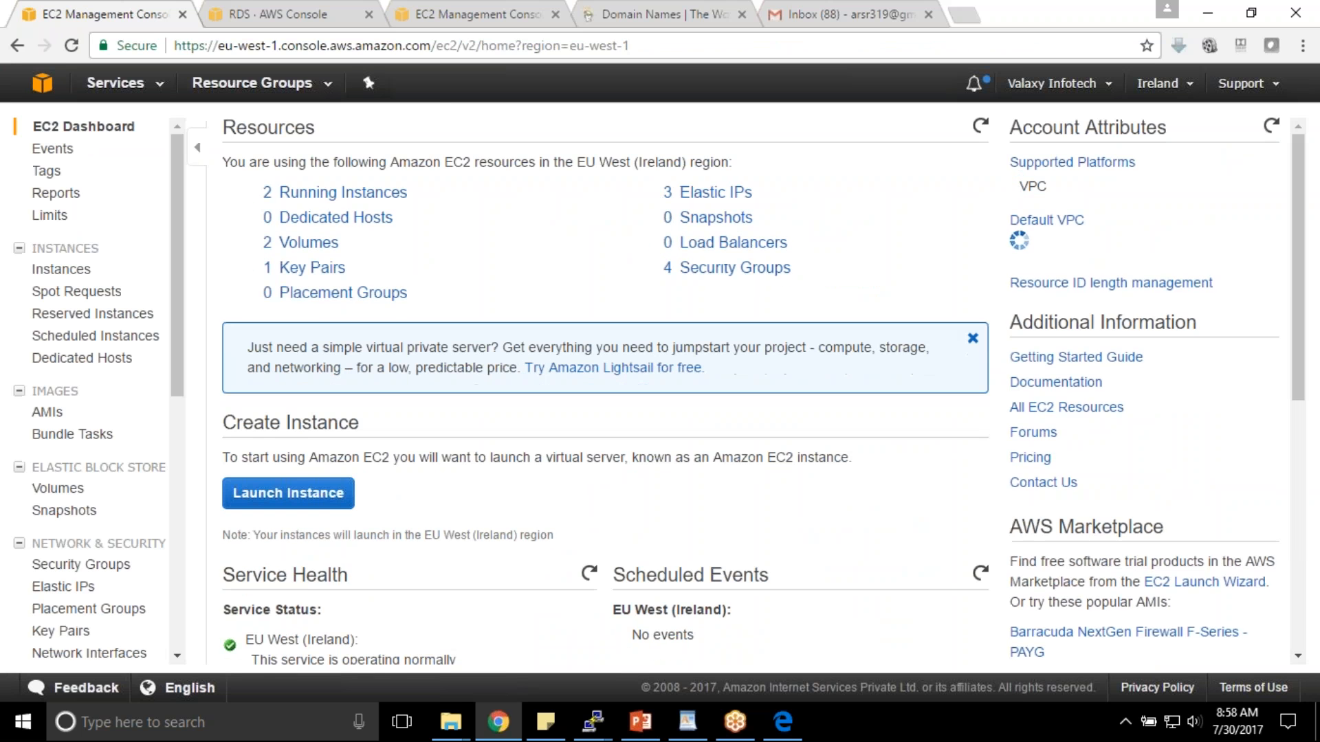
scroll(90, 385, down, 6)
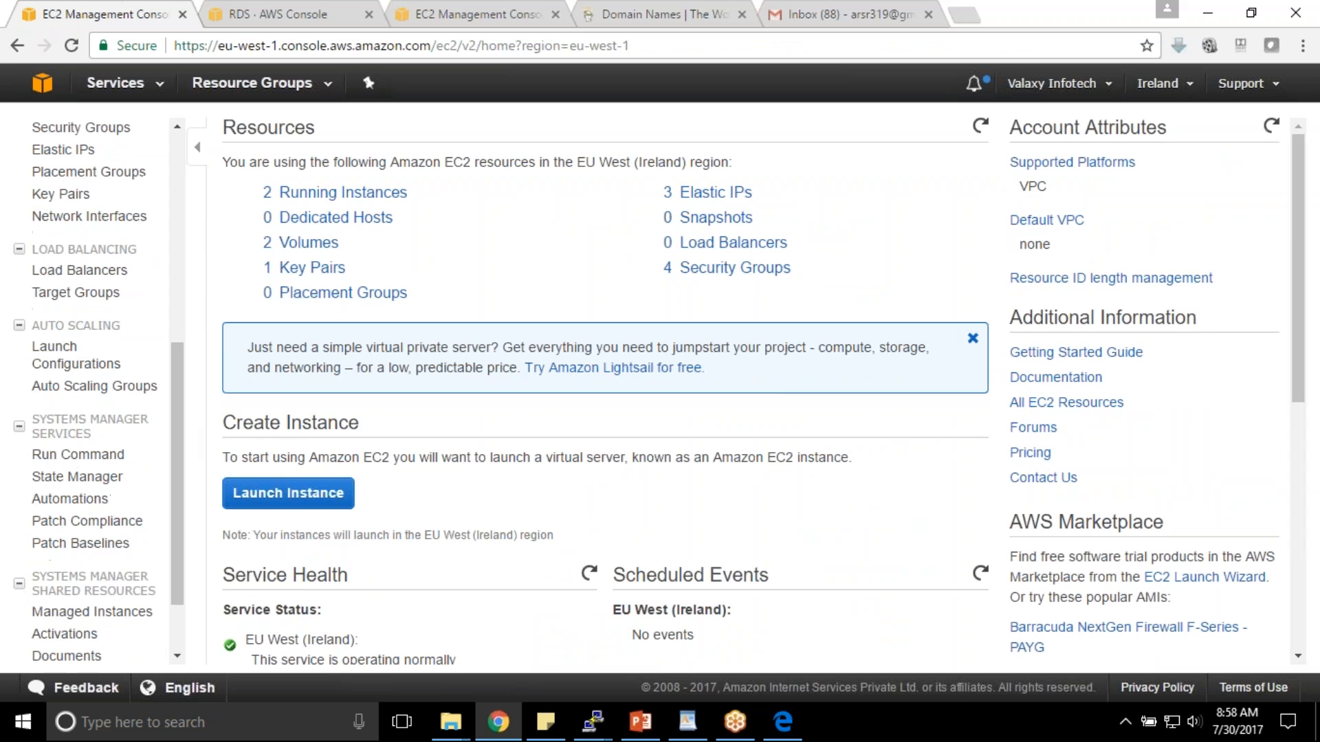
click(103, 272)
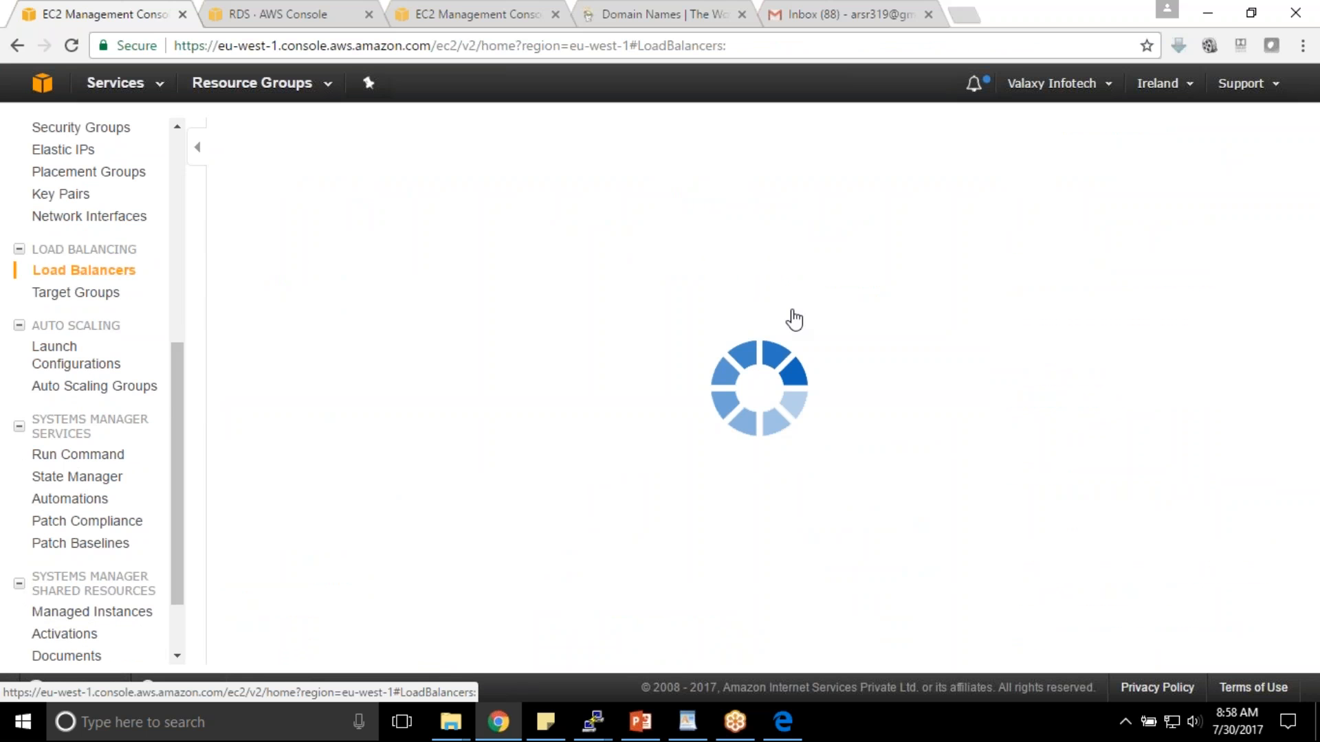
click(298, 133)
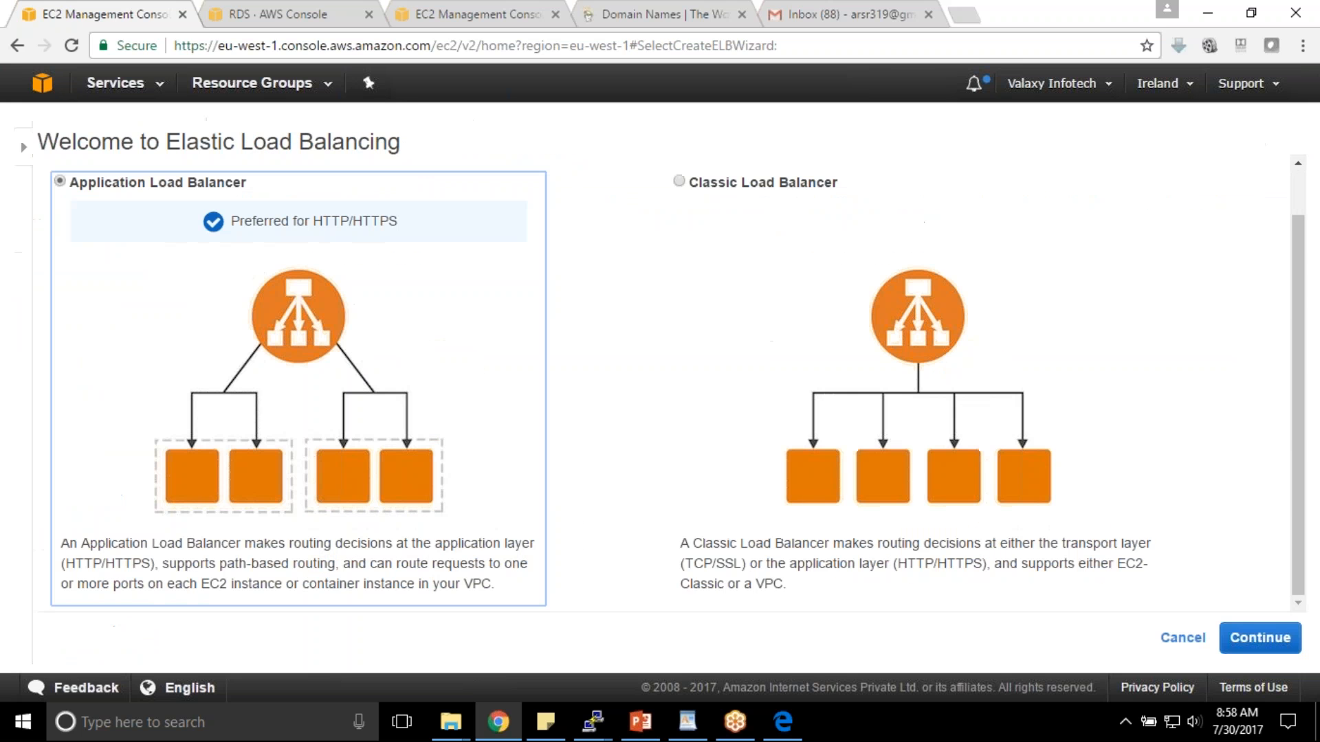
- Create Classic load balancer DemoELB in DemoVPC with HTTPS 443 listener to instance HTTP 80, then continue
click(935, 369)
click(1248, 624)
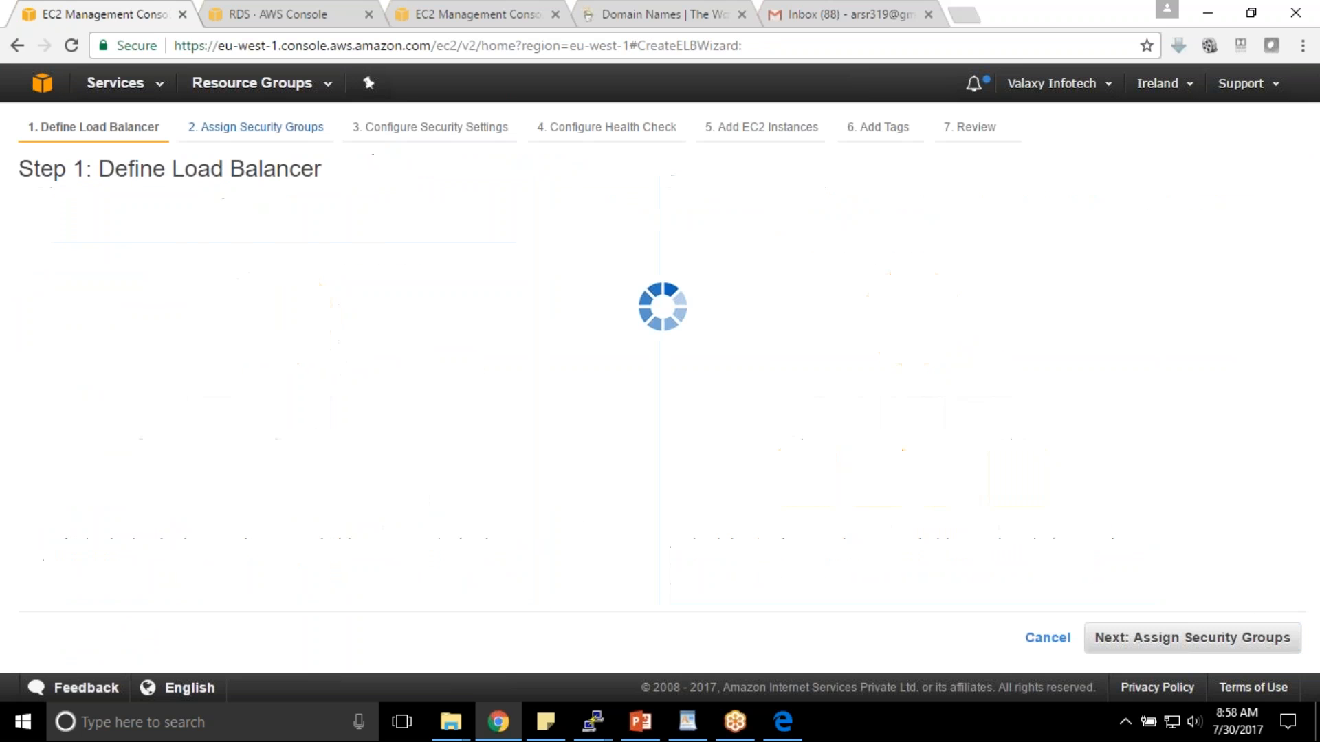
click(379, 312)
text(D)
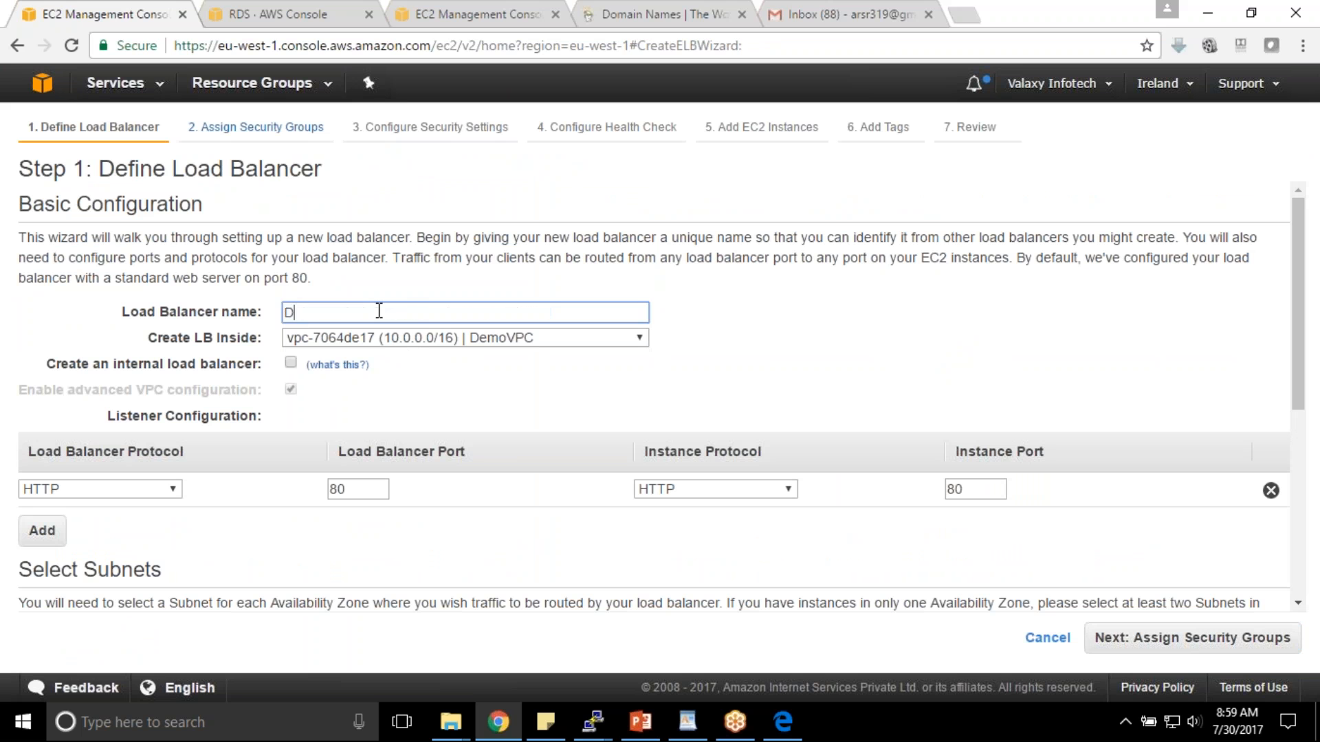
text(emoELB)
click(455, 338)
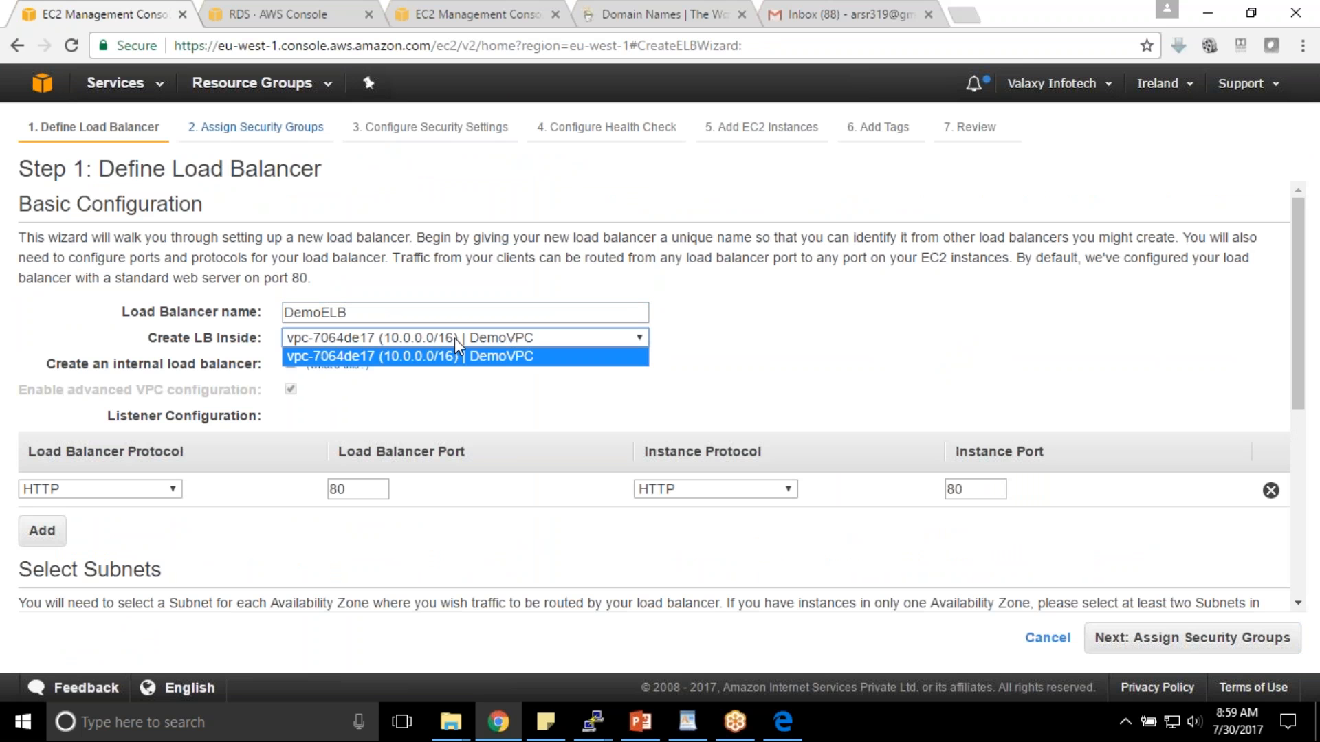
click(473, 356)
click(127, 494)
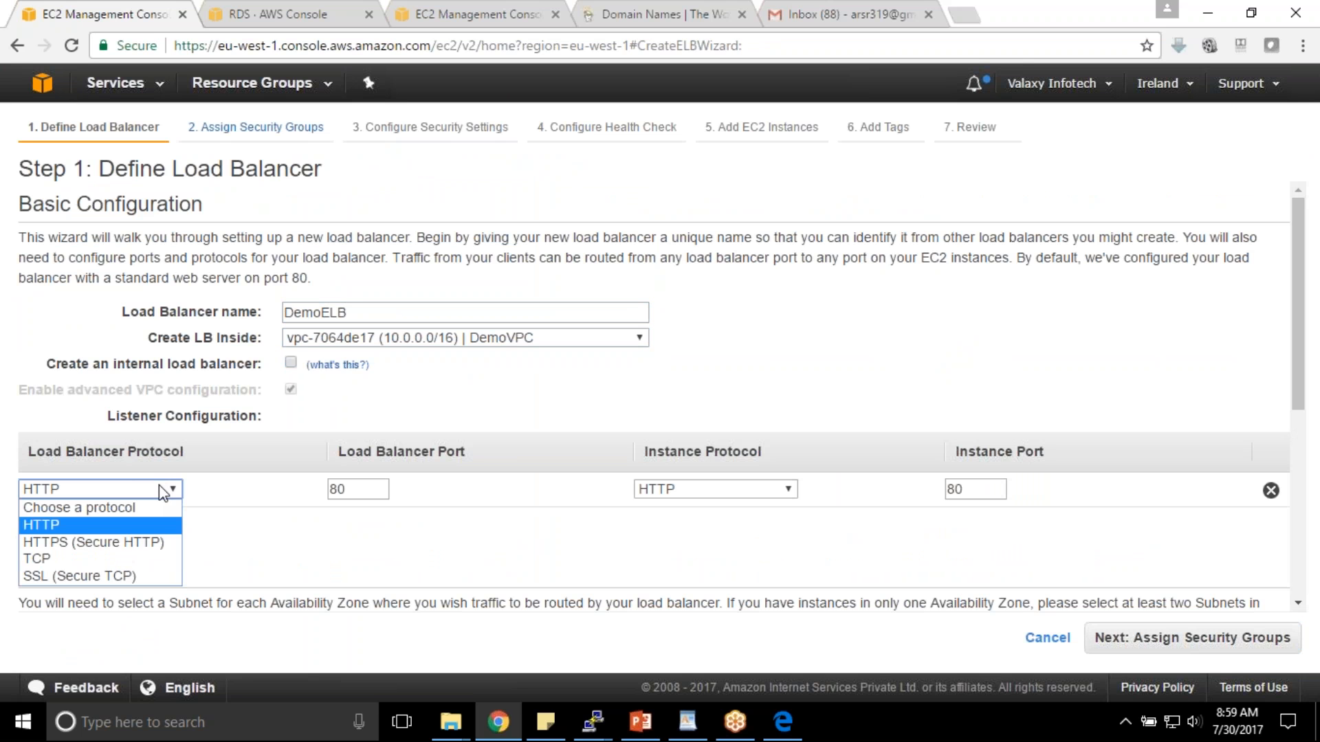
click(124, 542)
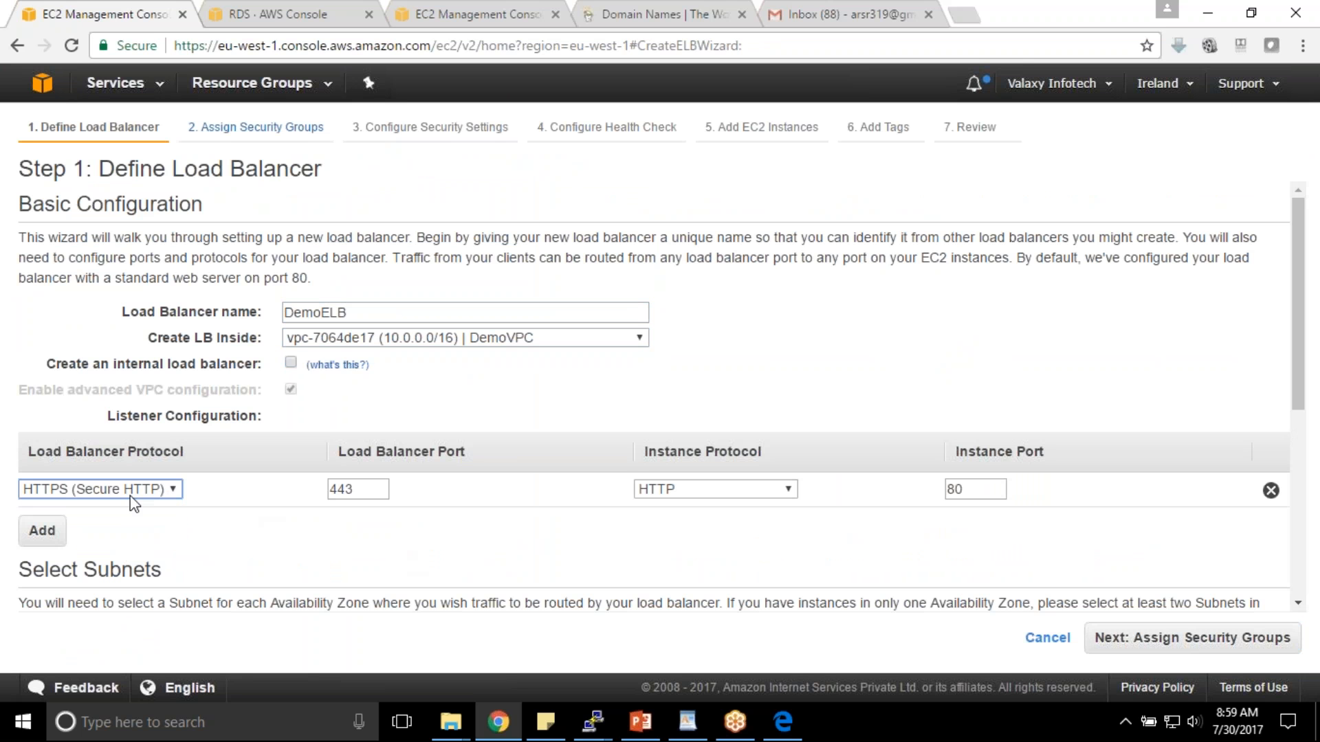
key(Tab)
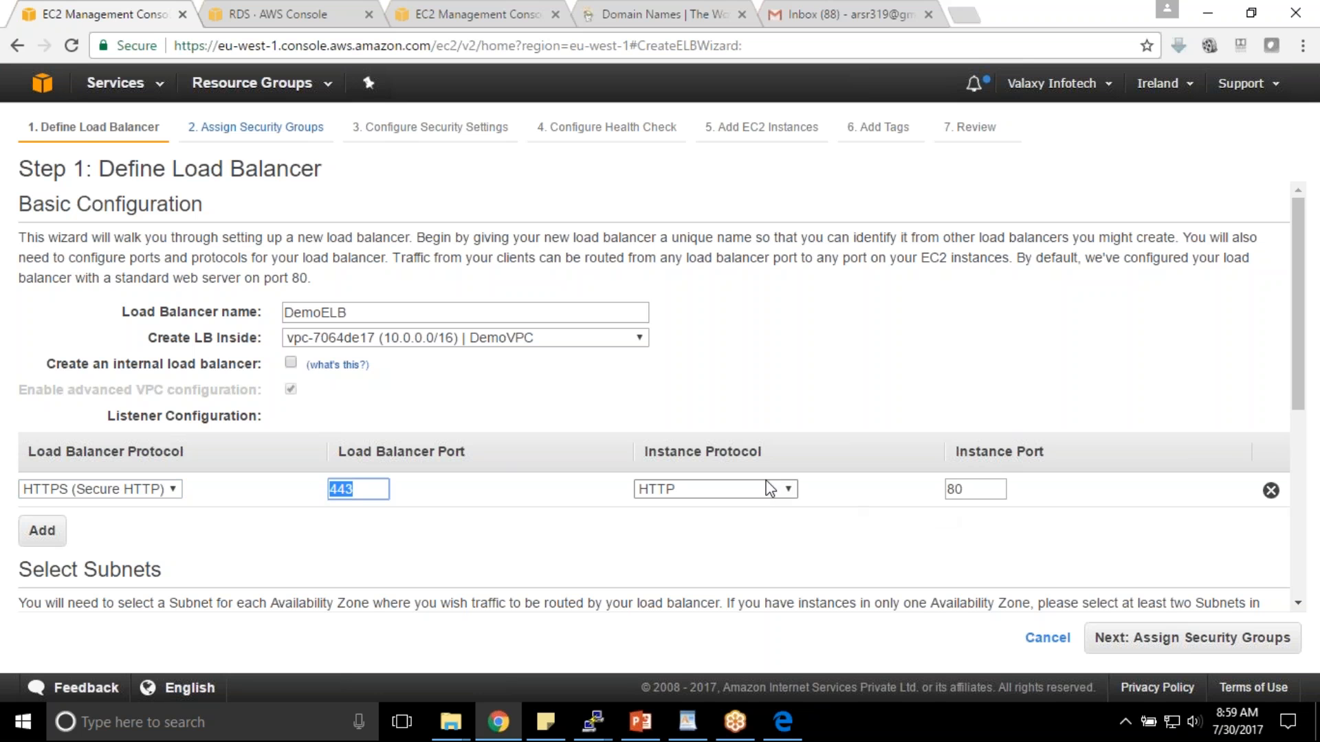
drag(967, 491, 883, 488)
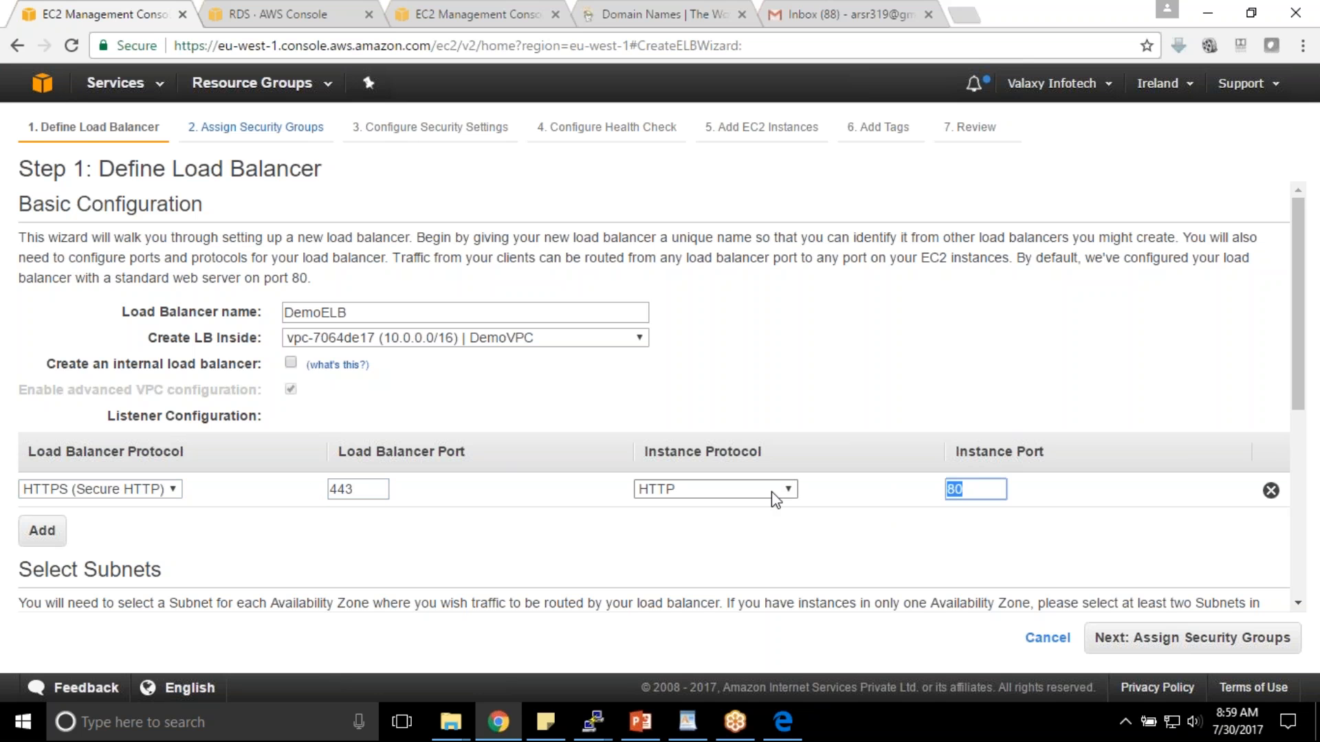
click(1262, 646)
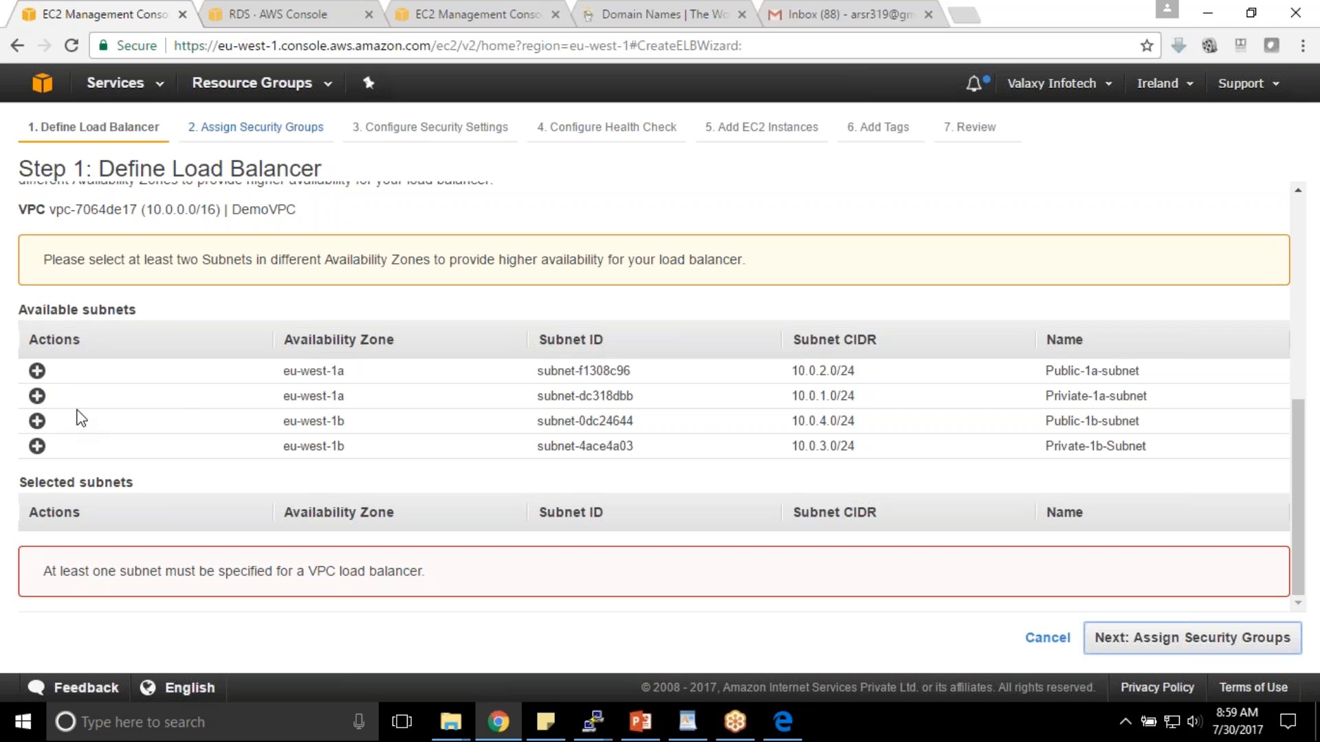
- Select Public-1a-subnet and Public-1b-subnet for DemoELB, then go to Assign Security Groups
drag(178, 167, 367, 174)
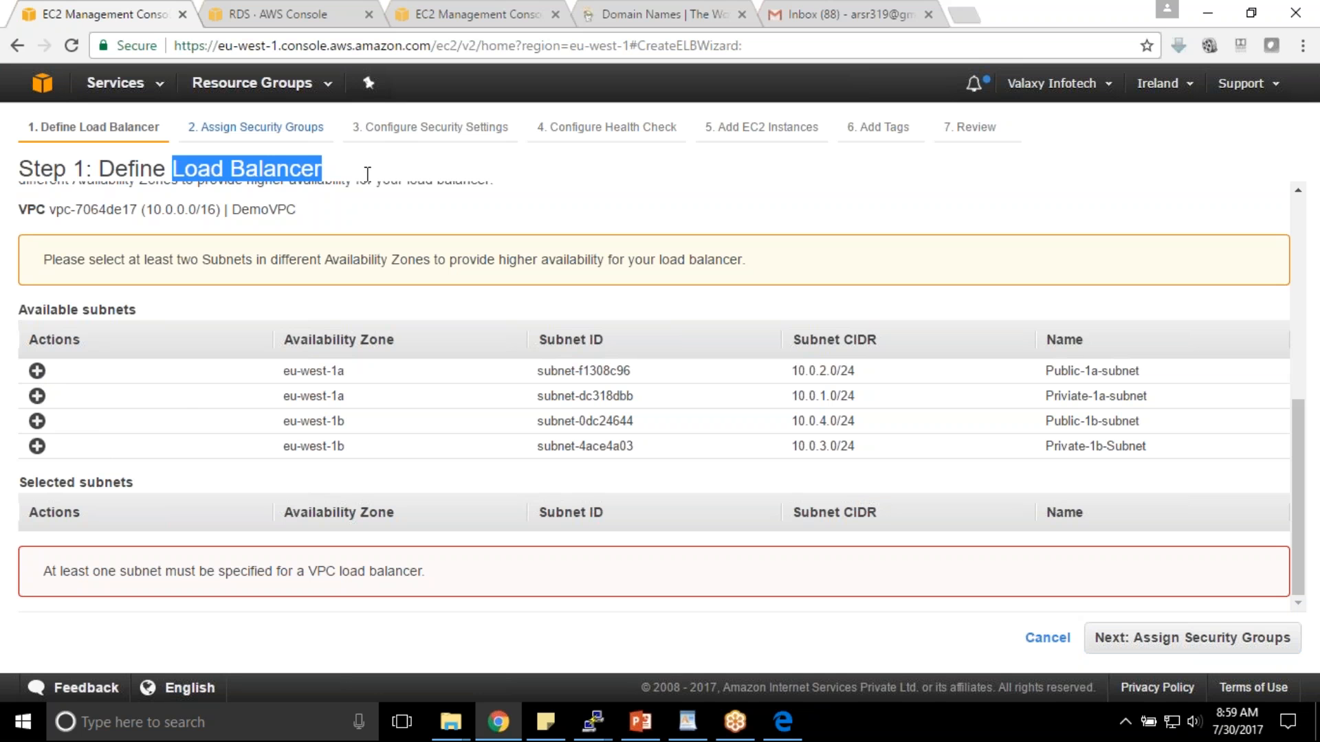
scroll(323, 360, up, 3)
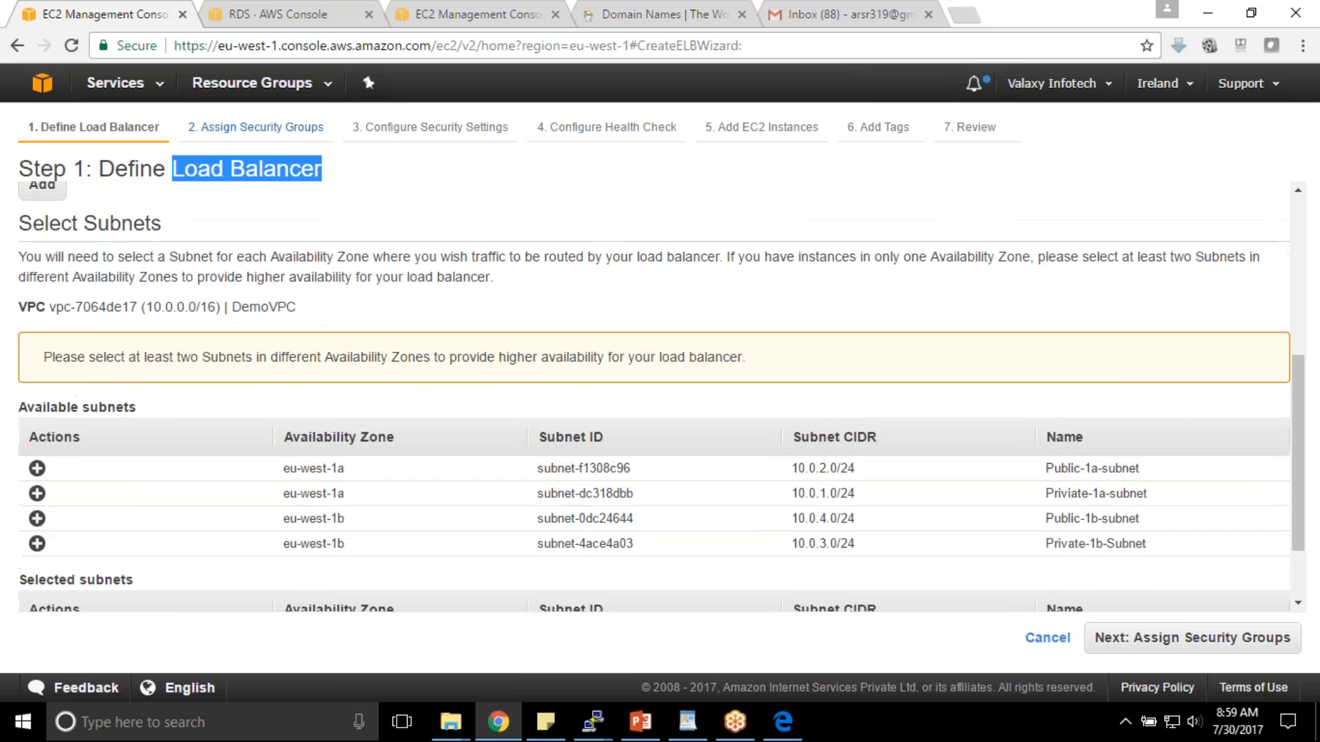
scroll(215, 349, down, 3)
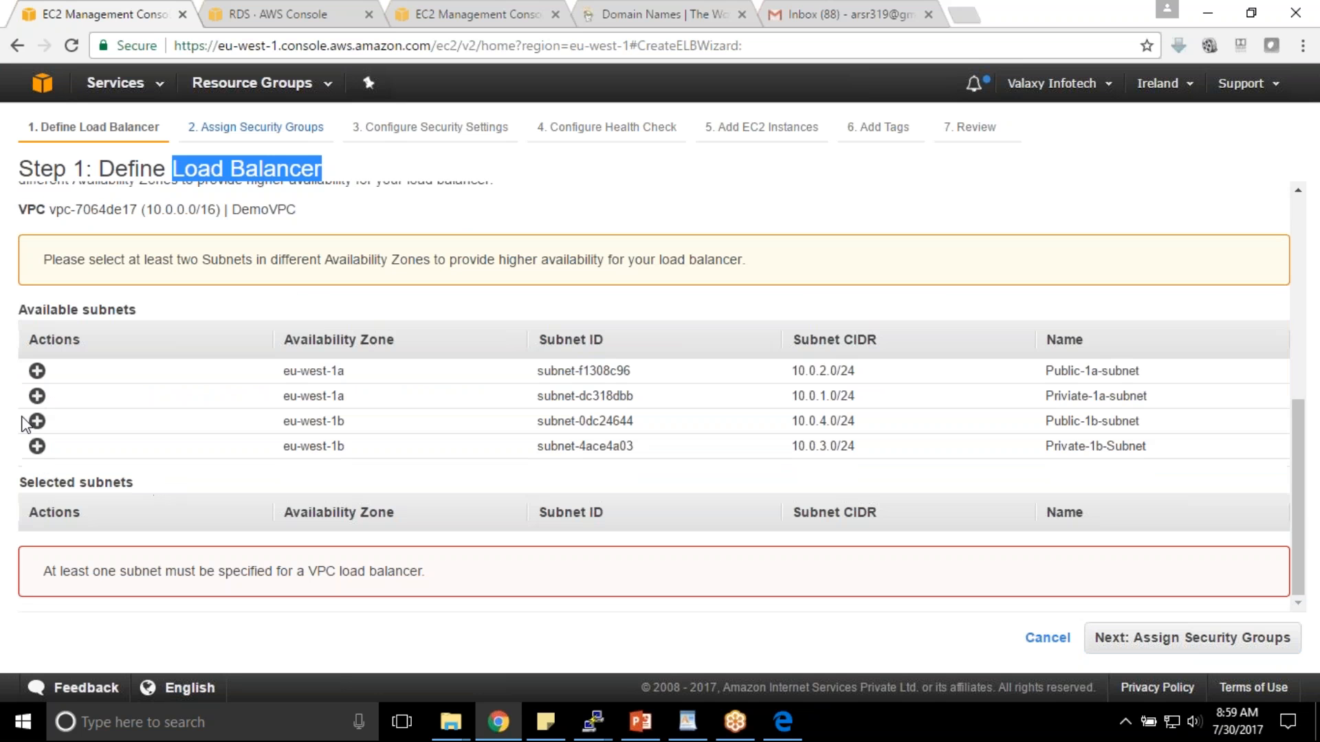
click(38, 372)
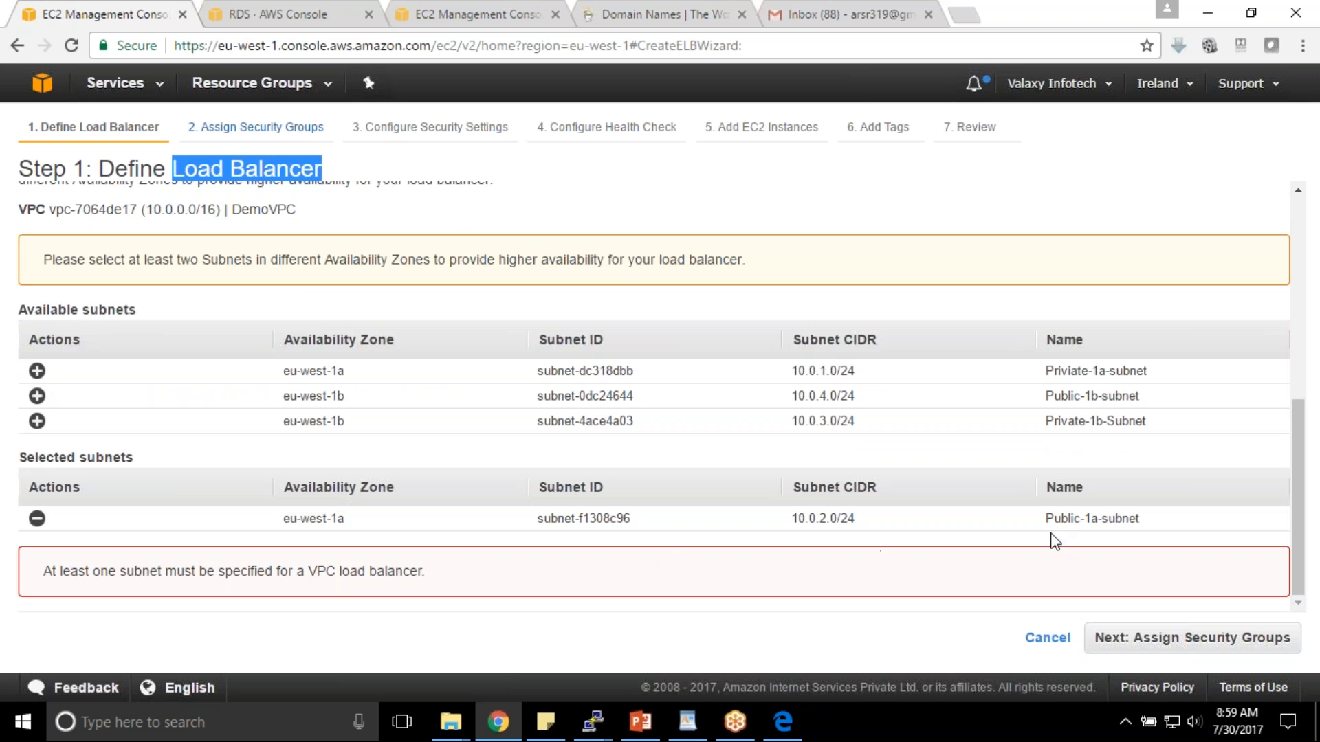
click(37, 396)
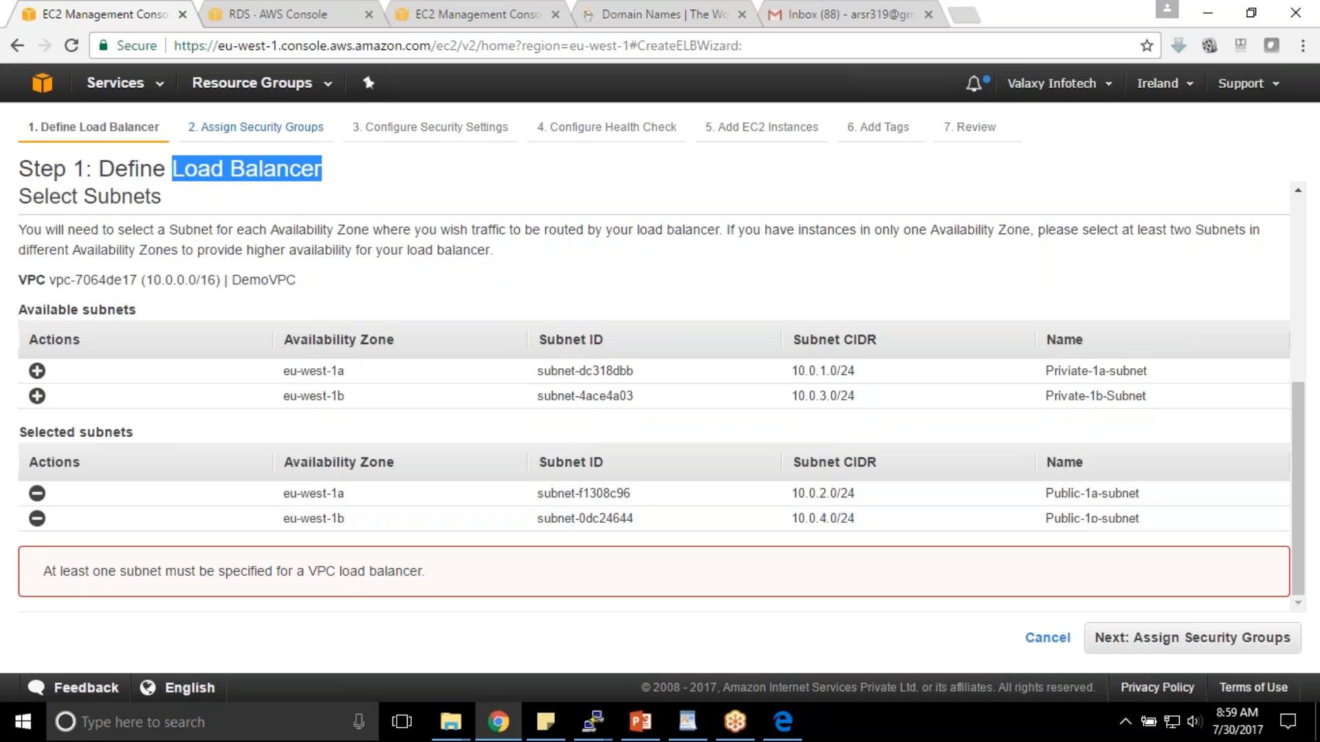
drag(283, 495, 371, 526)
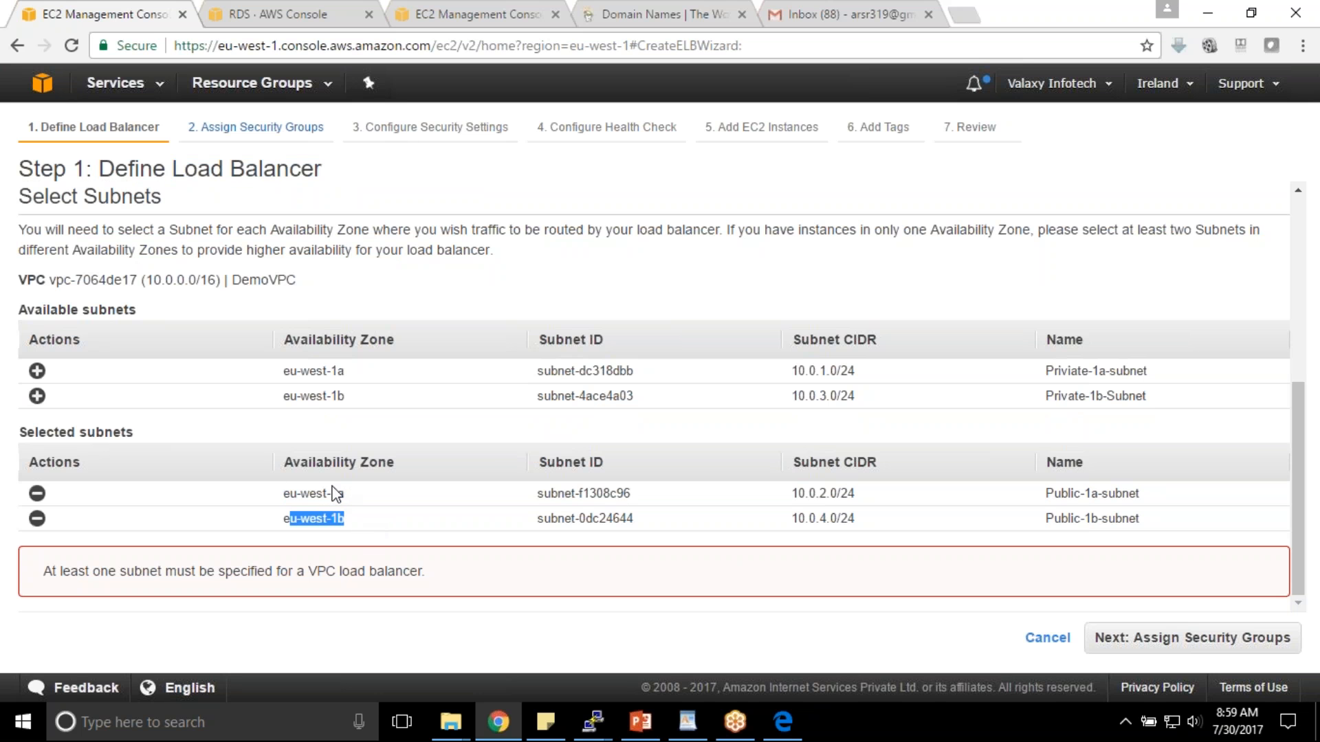
click(1223, 649)
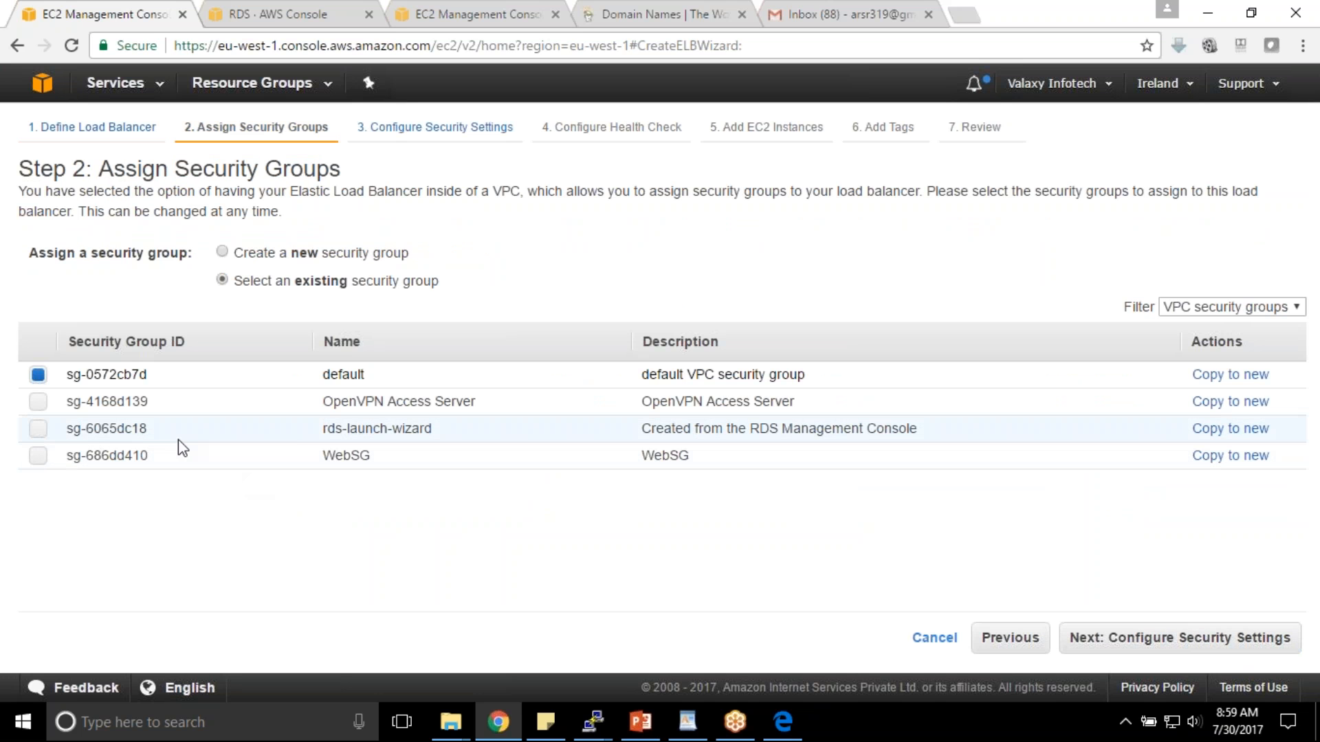
- Create a new security group named ELBSG, with ELBSG also as its description
click(221, 251)
drag(334, 316, 171, 306)
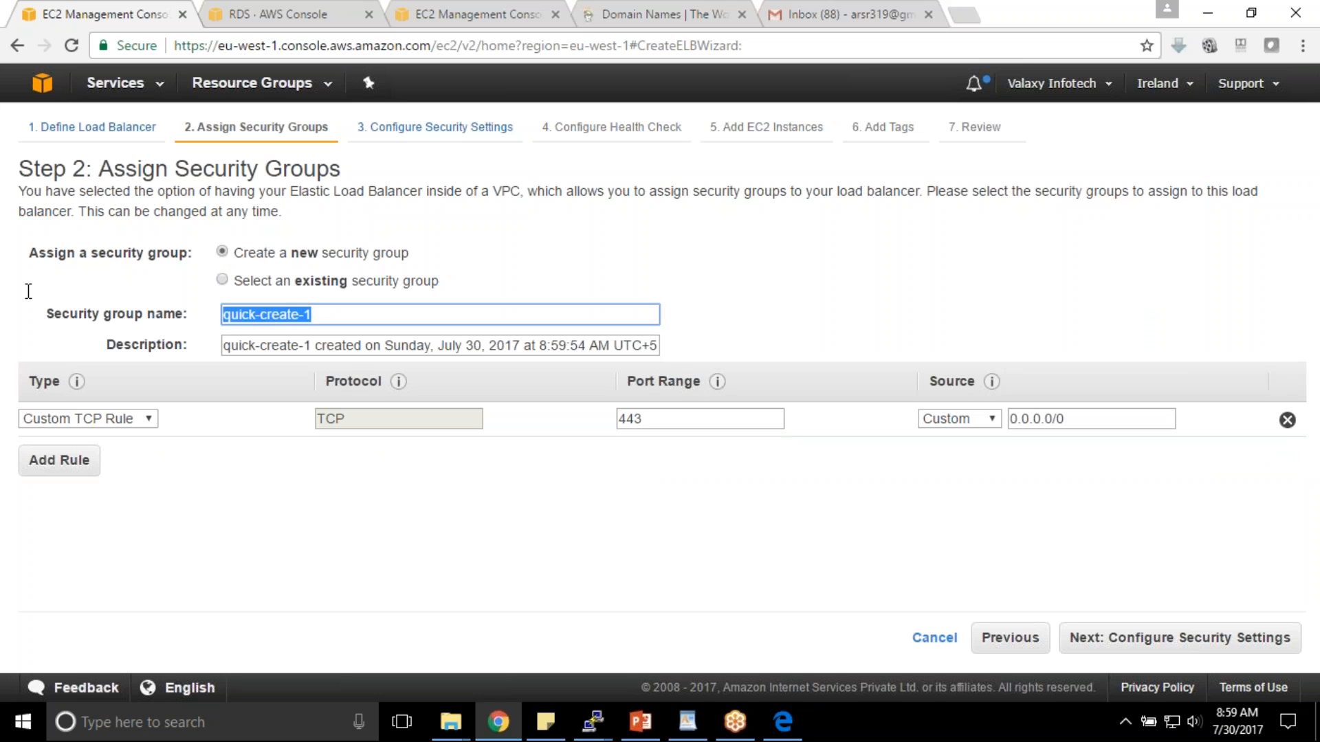
text(ELBSG)
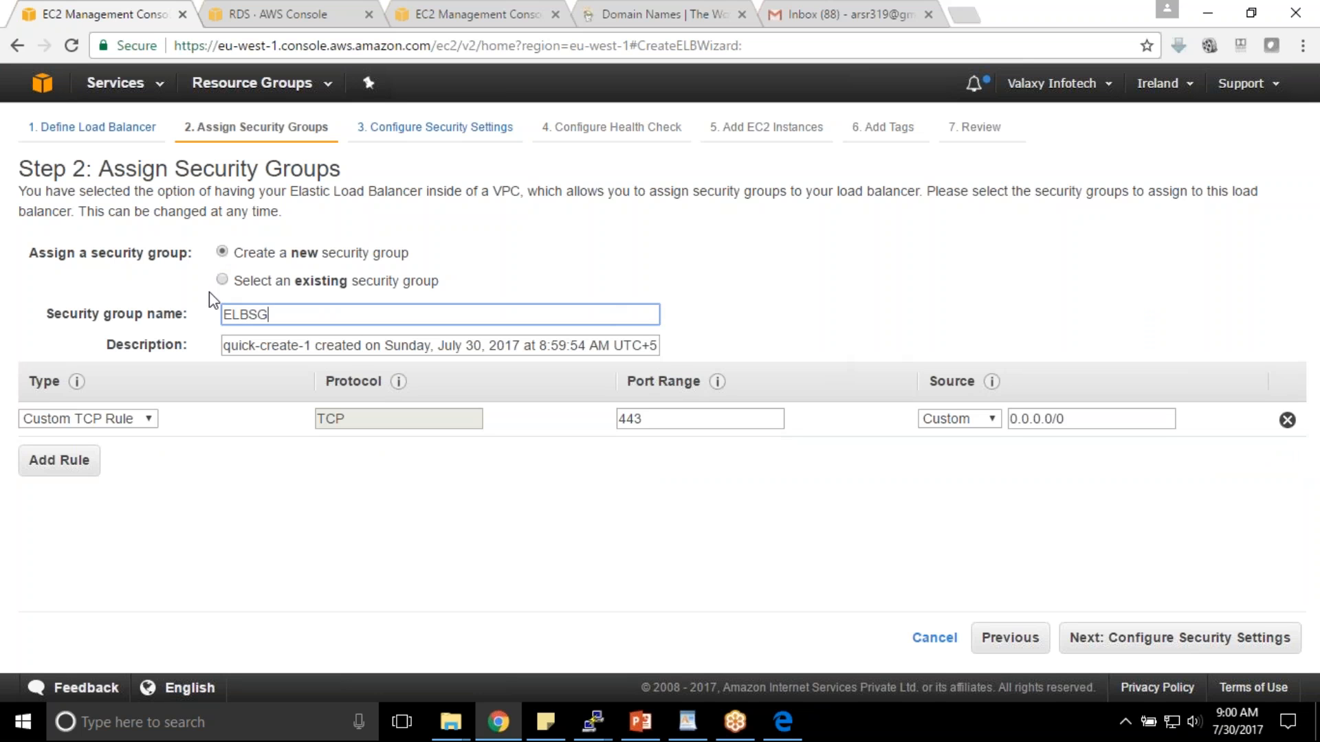
drag(291, 315, 146, 299)
key(ctrl+c)
click(282, 342)
key(ctrl+a)
key(ctrl+v)
- Add inbound rules for HTTP 80 and HTTPS 443 from 0.0.0.0/0
click(140, 424)
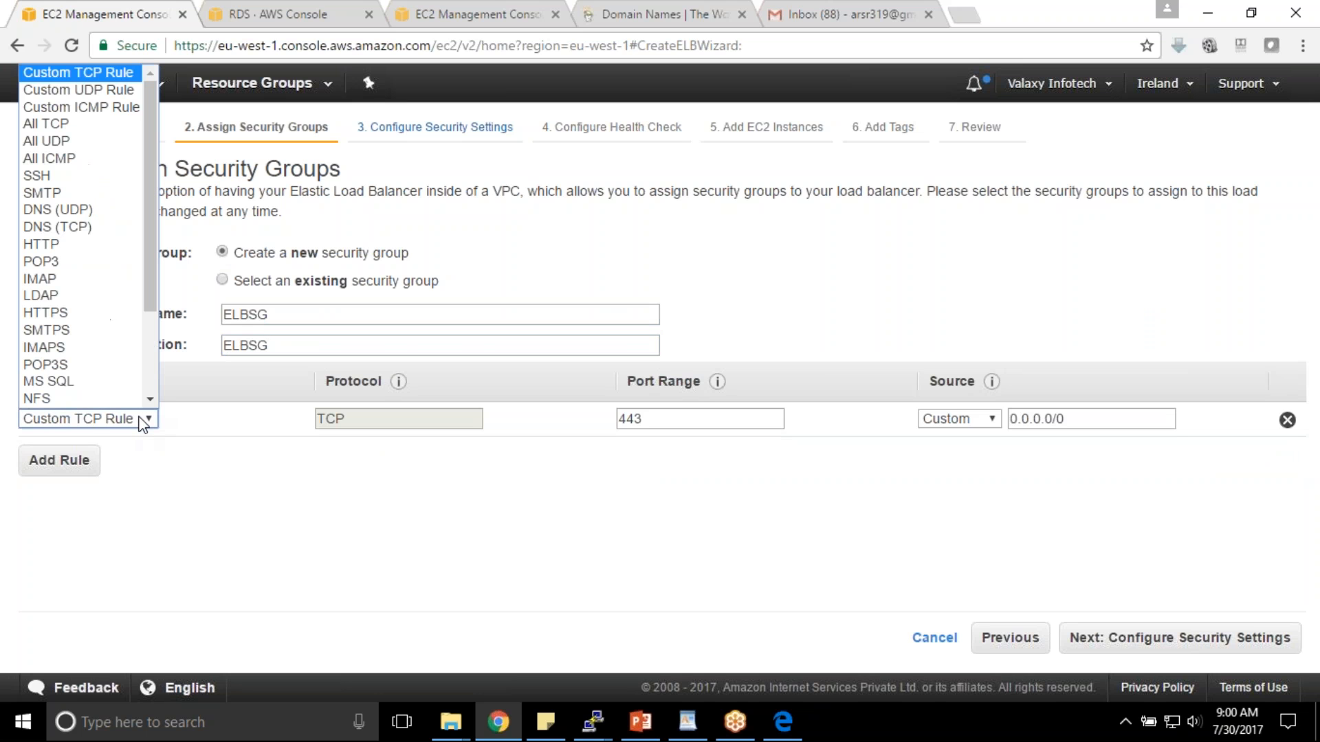
click(110, 245)
click(42, 460)
click(87, 454)
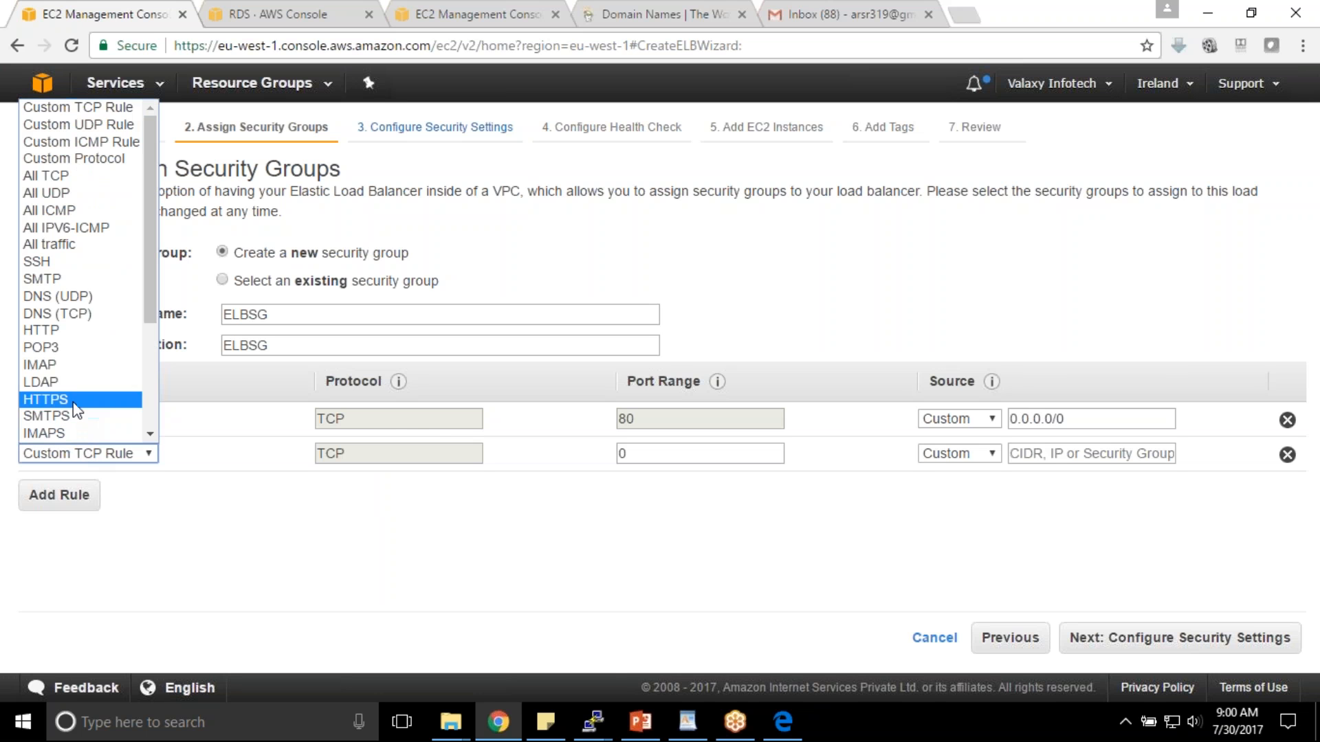
click(45, 399)
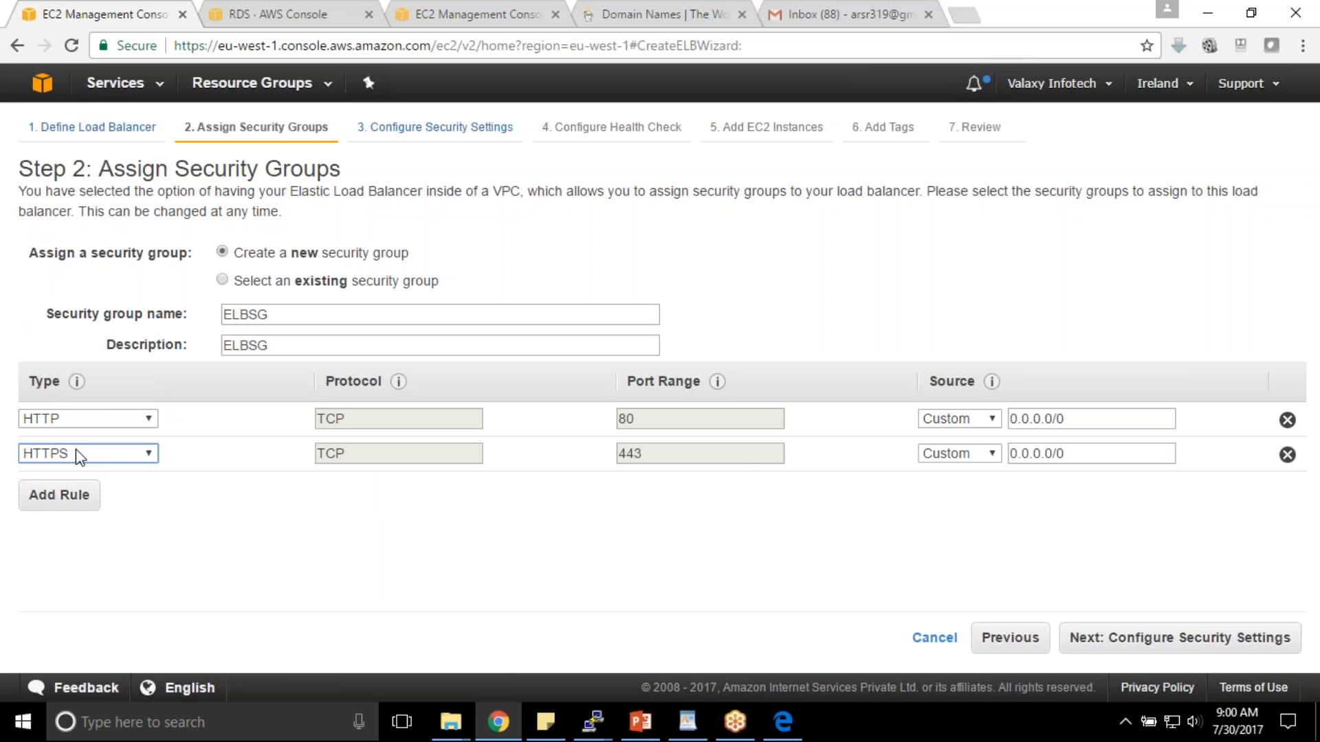
drag(654, 459, 481, 451)
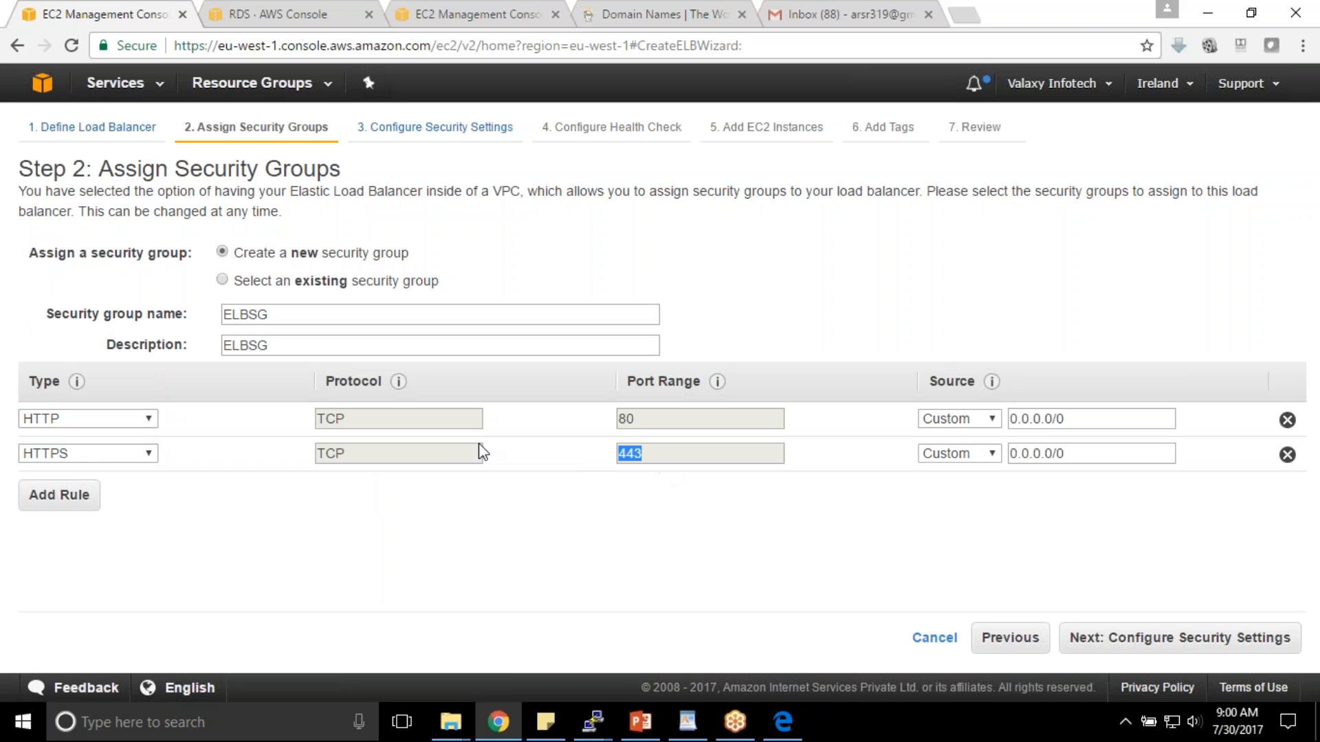
click(635, 457)
drag(1068, 412, 986, 413)
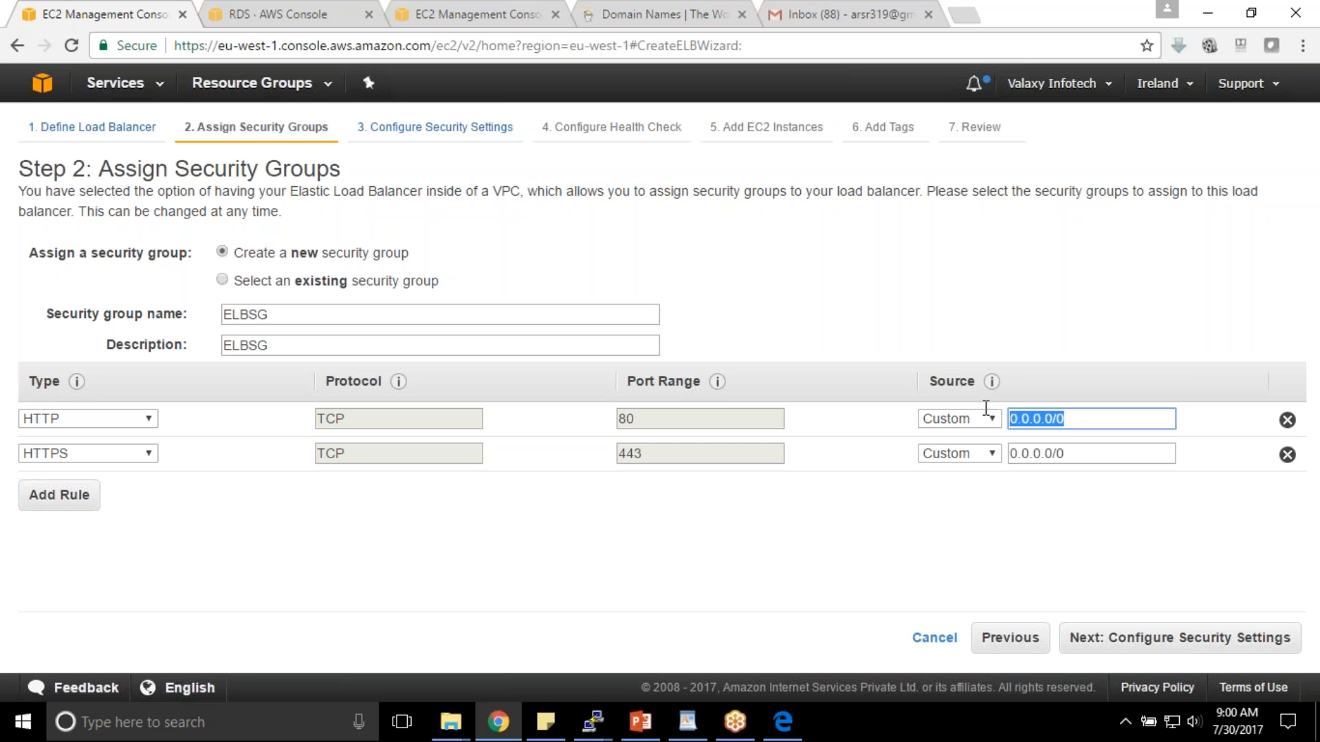
drag(1071, 448, 1009, 453)
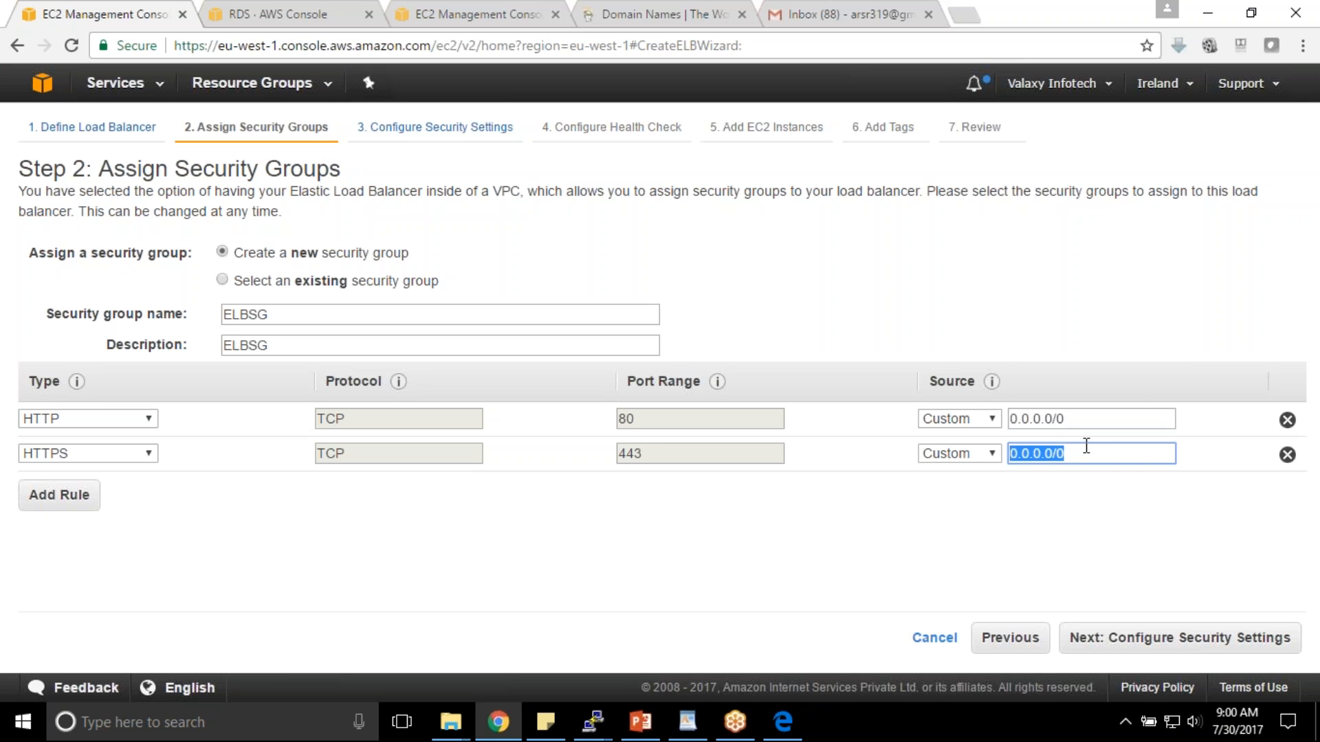
click(1179, 638)
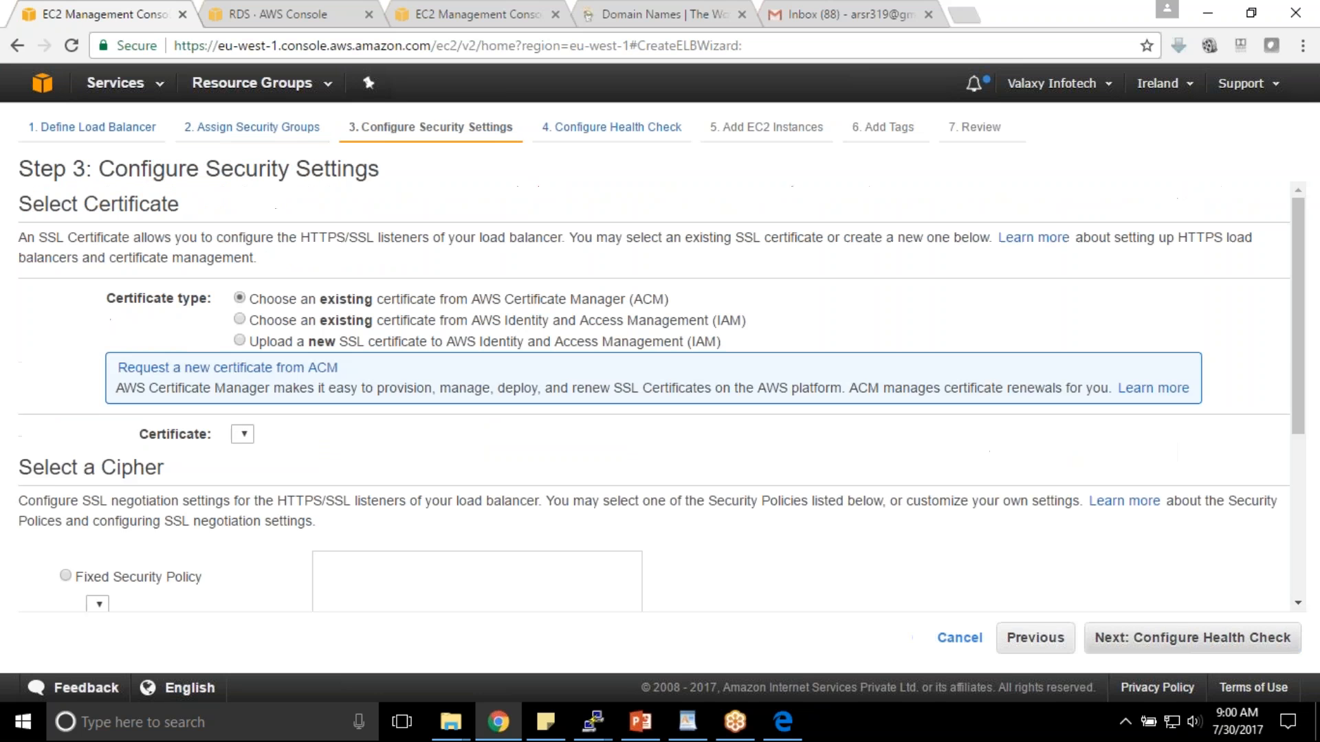
- Use the existing ACM certificate *.yankil.com for the HTTPS listener
click(275, 342)
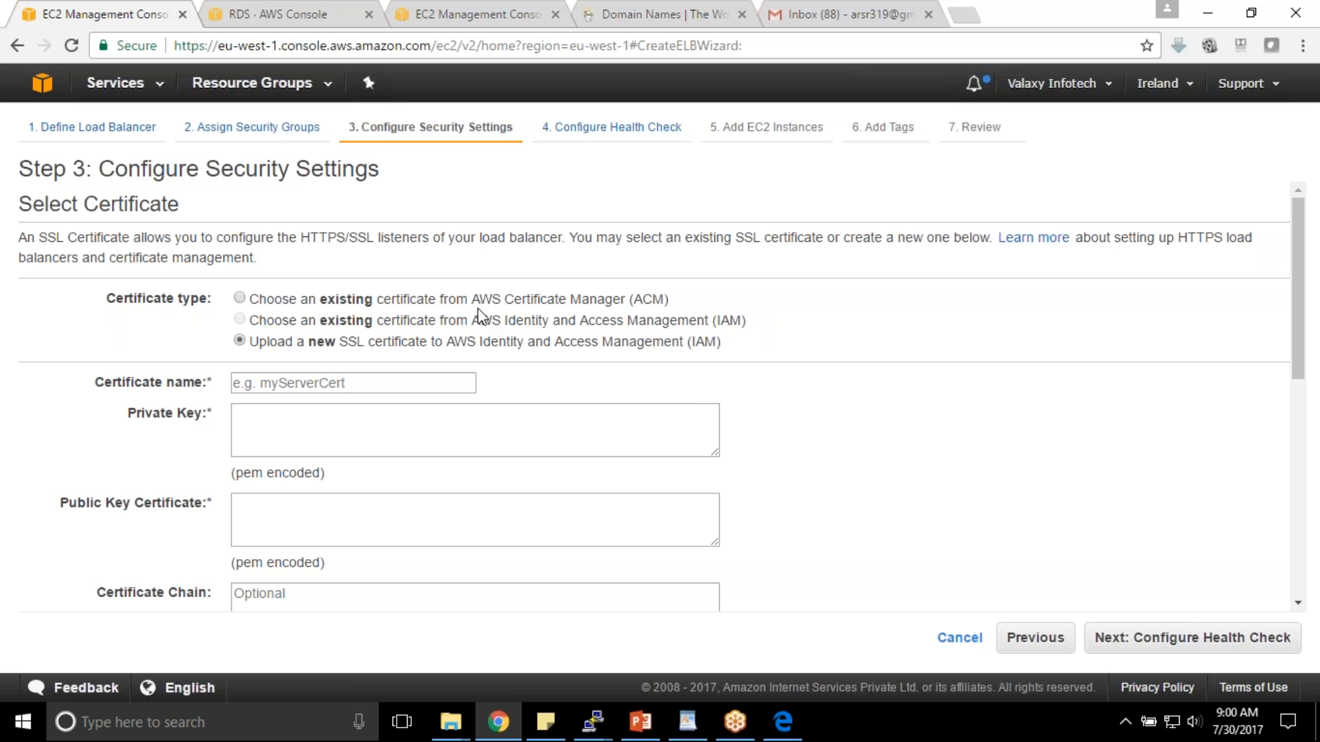
drag(472, 300, 666, 303)
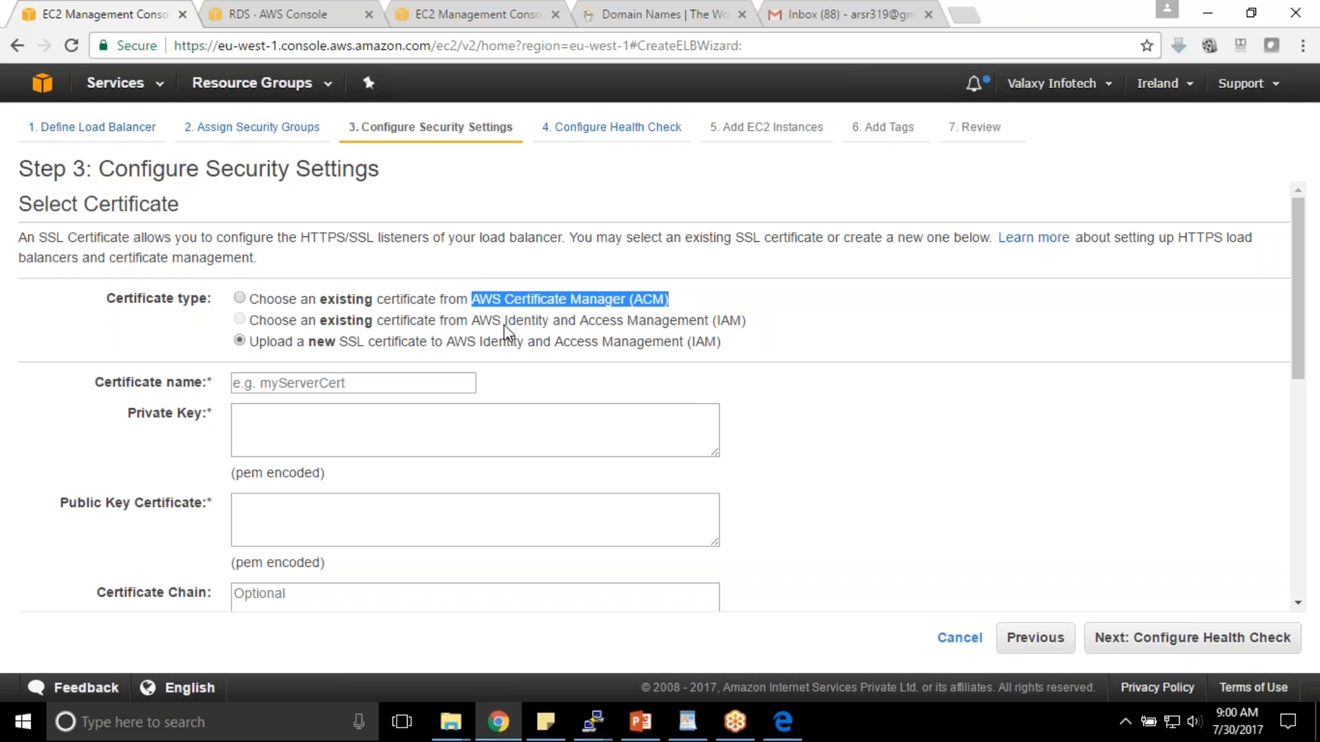
drag(479, 323, 748, 331)
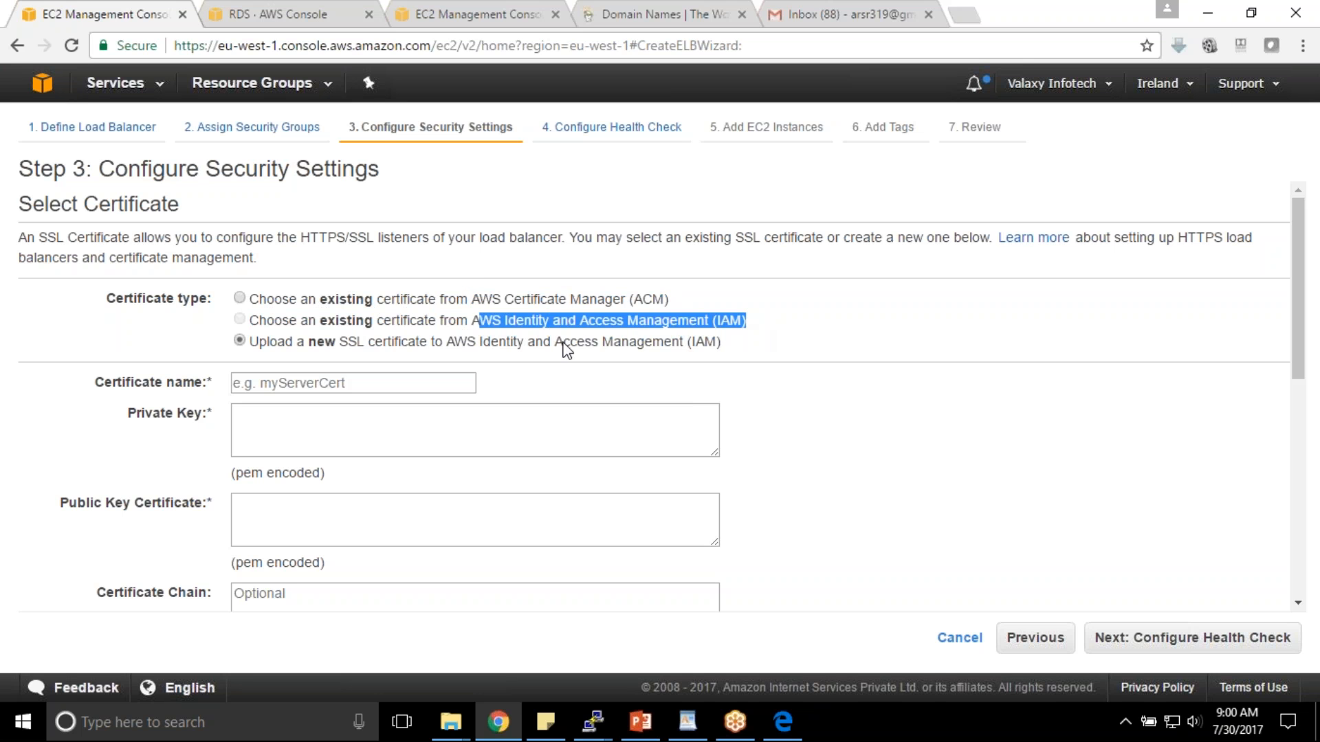
click(473, 348)
drag(472, 348, 467, 347)
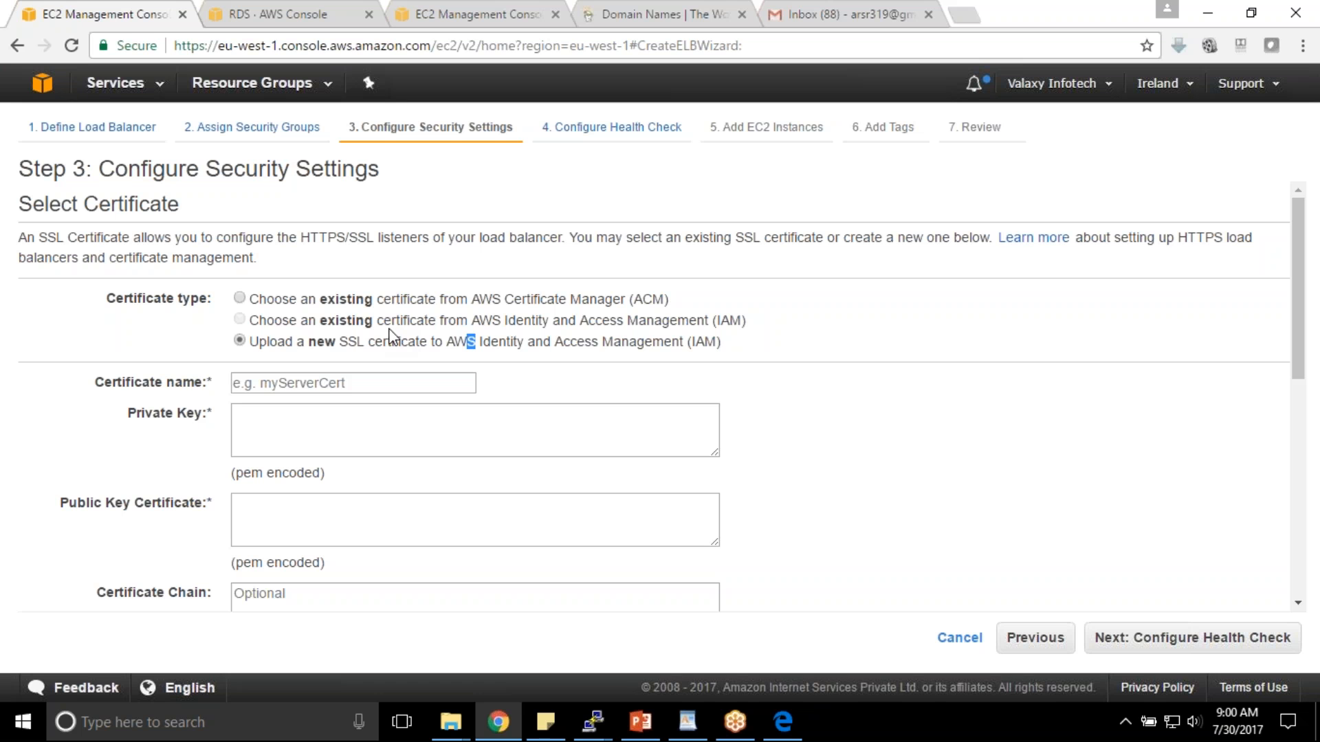
drag(260, 321, 711, 325)
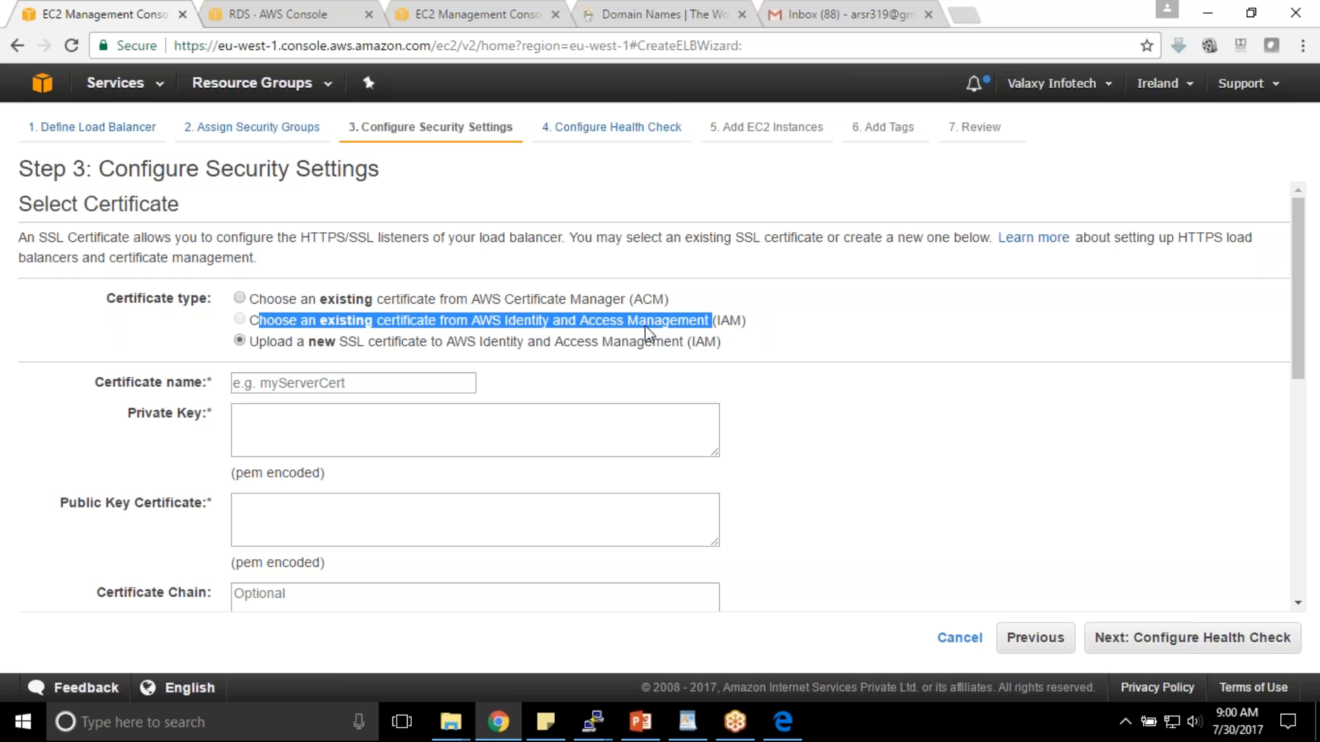
click(239, 297)
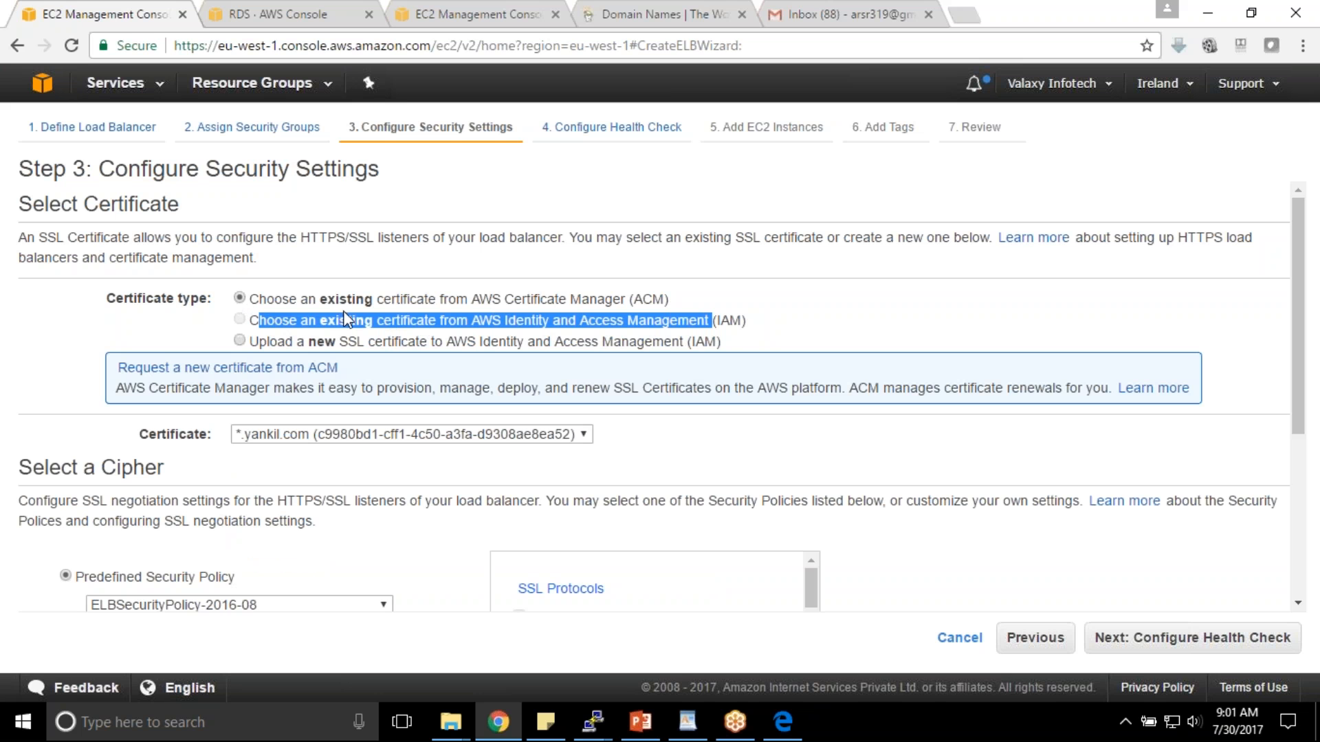
click(311, 434)
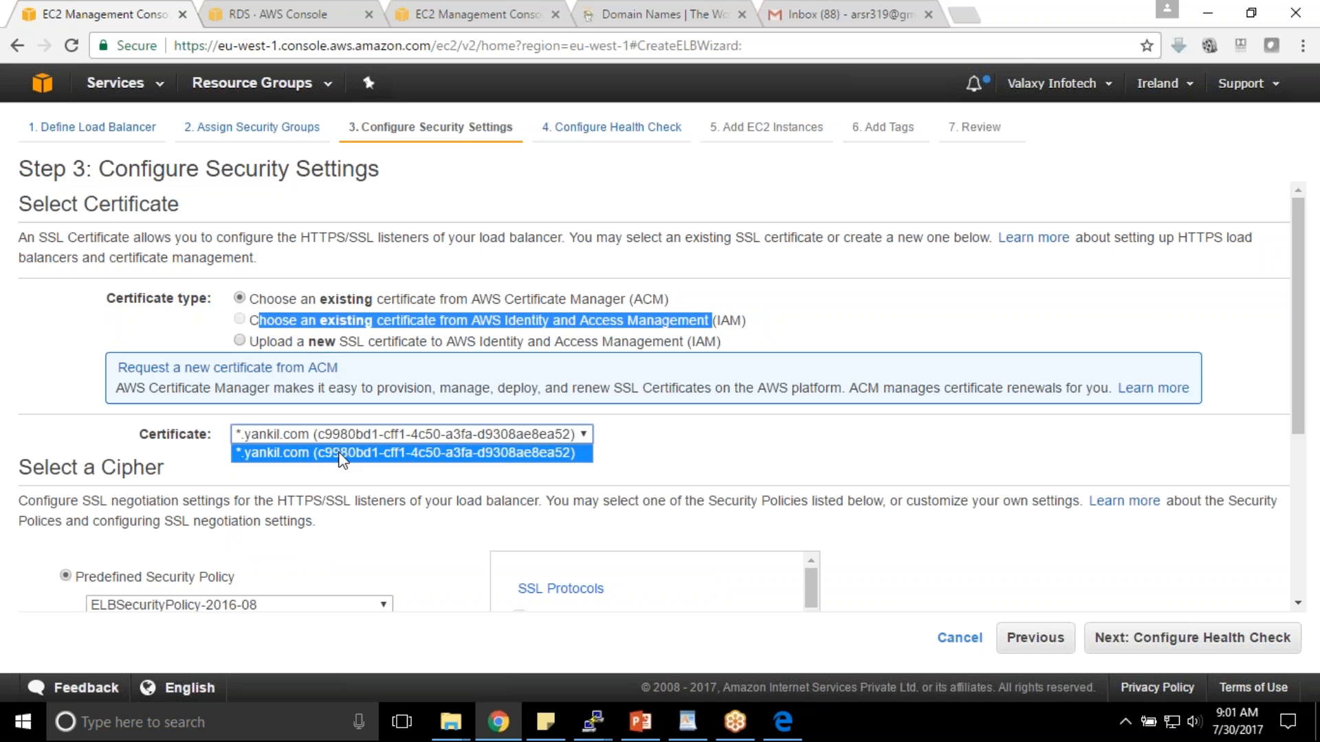
click(353, 455)
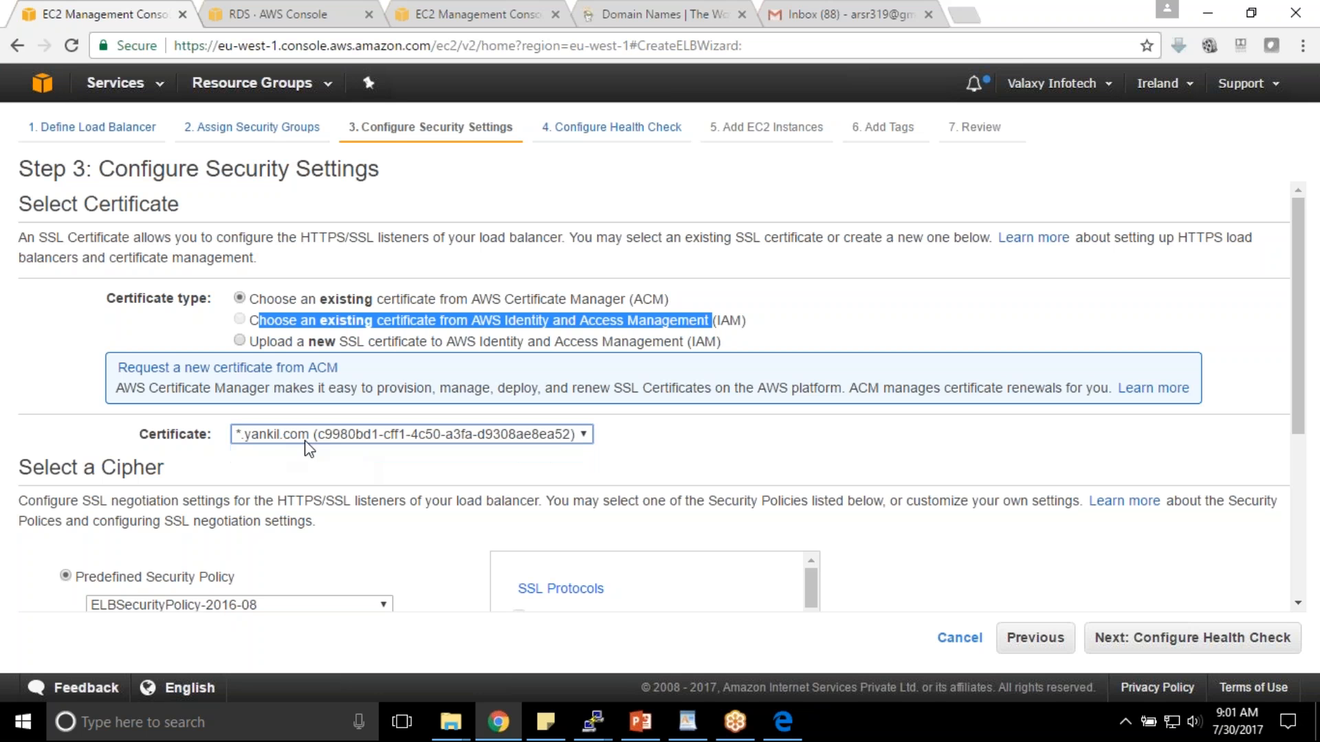
click(1168, 637)
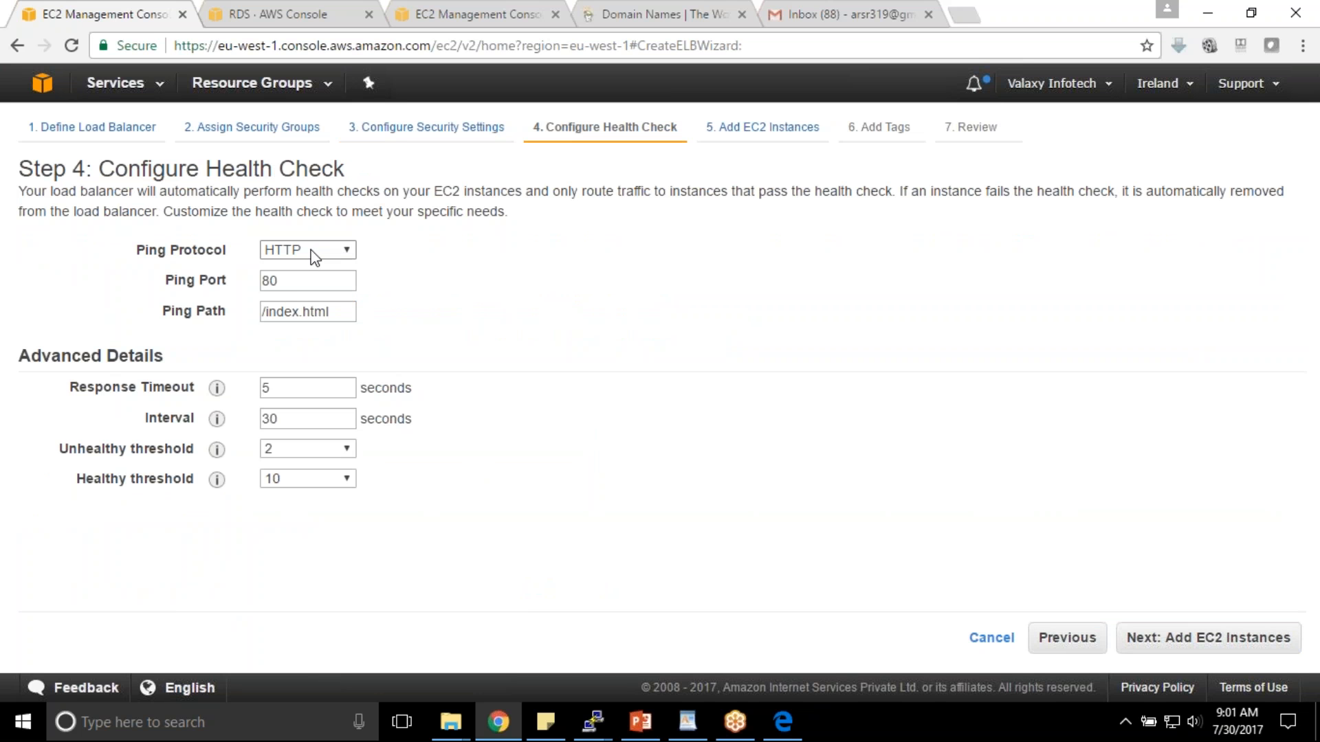
- Change the health check ping protocol from HTTP to TCP, keeping ping port 80
click(315, 258)
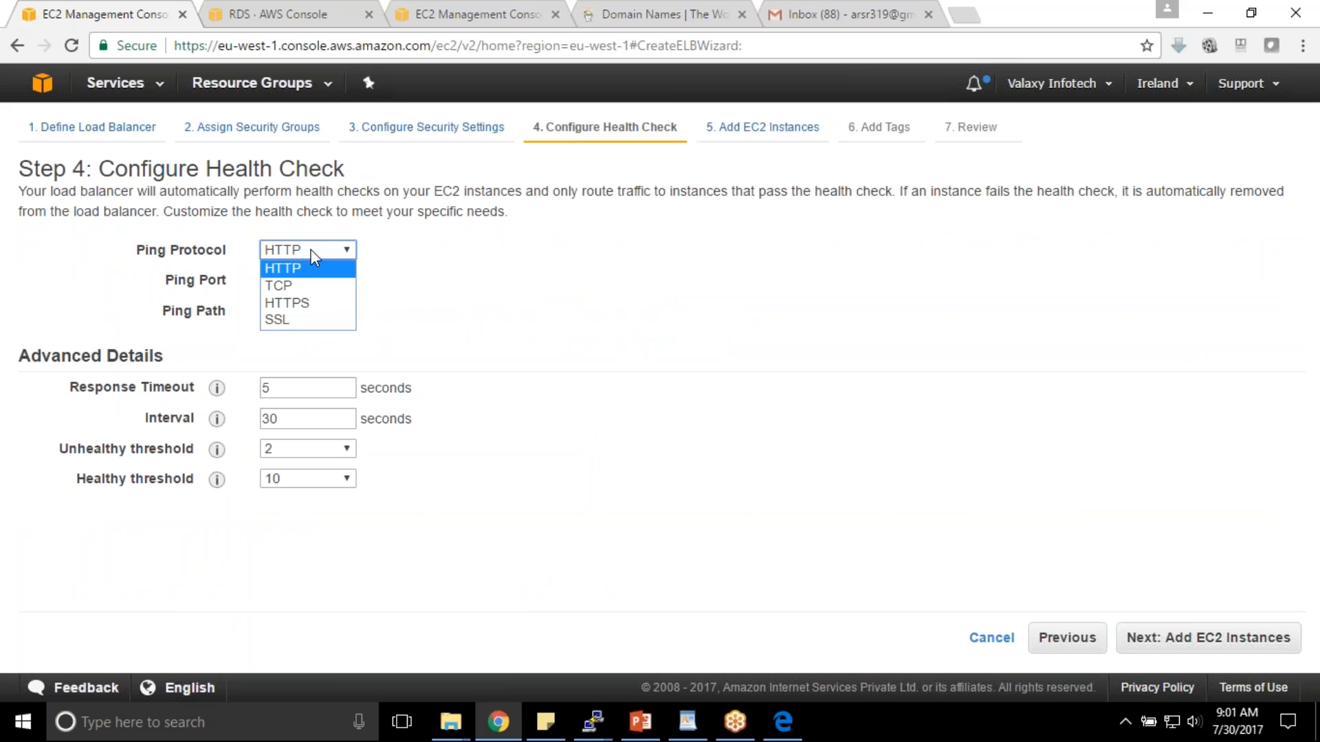
click(304, 274)
drag(330, 313, 204, 311)
click(301, 309)
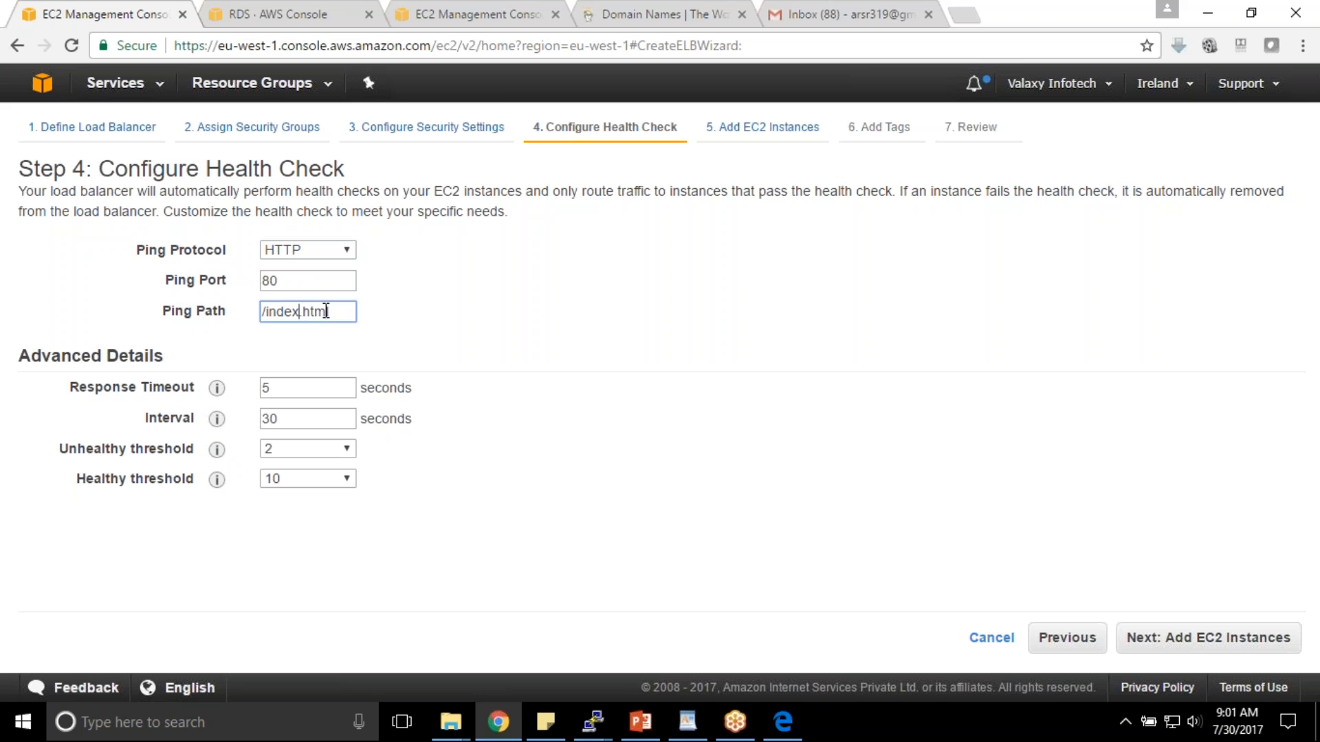
double_click(292, 282)
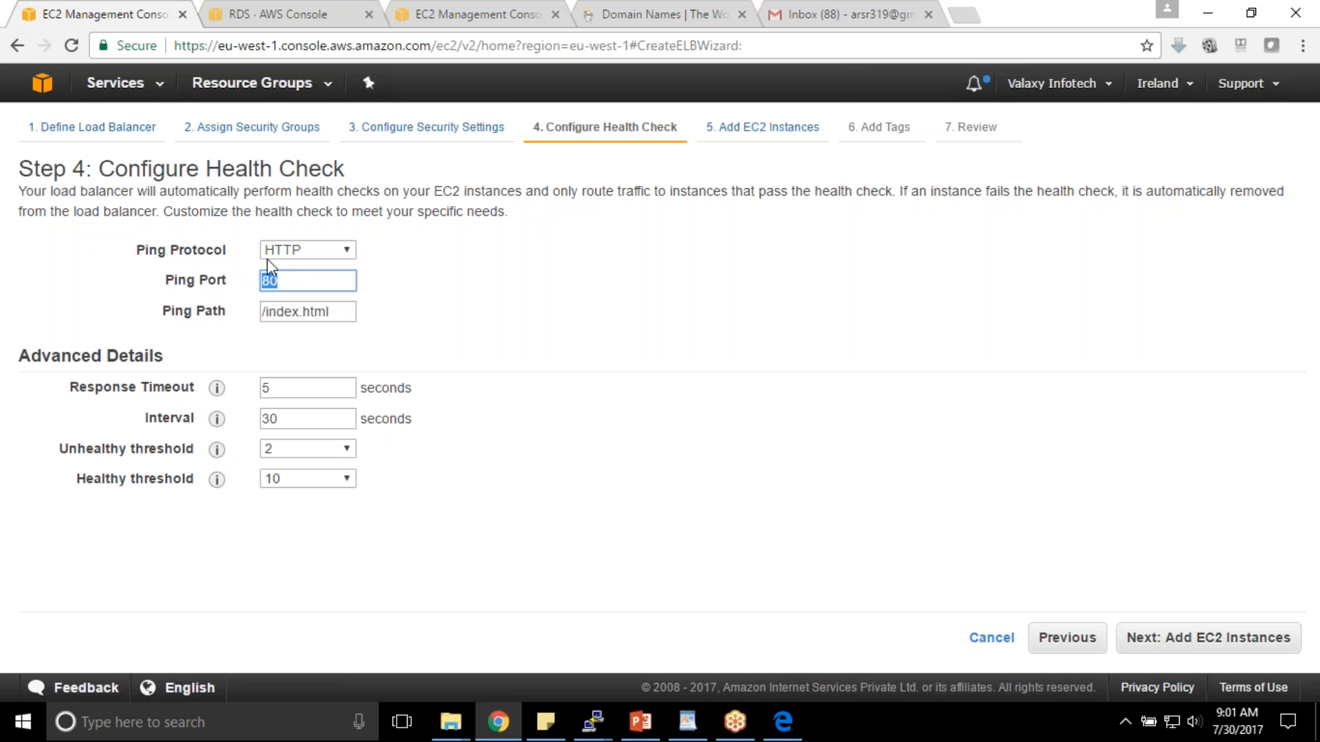
drag(342, 313, 268, 317)
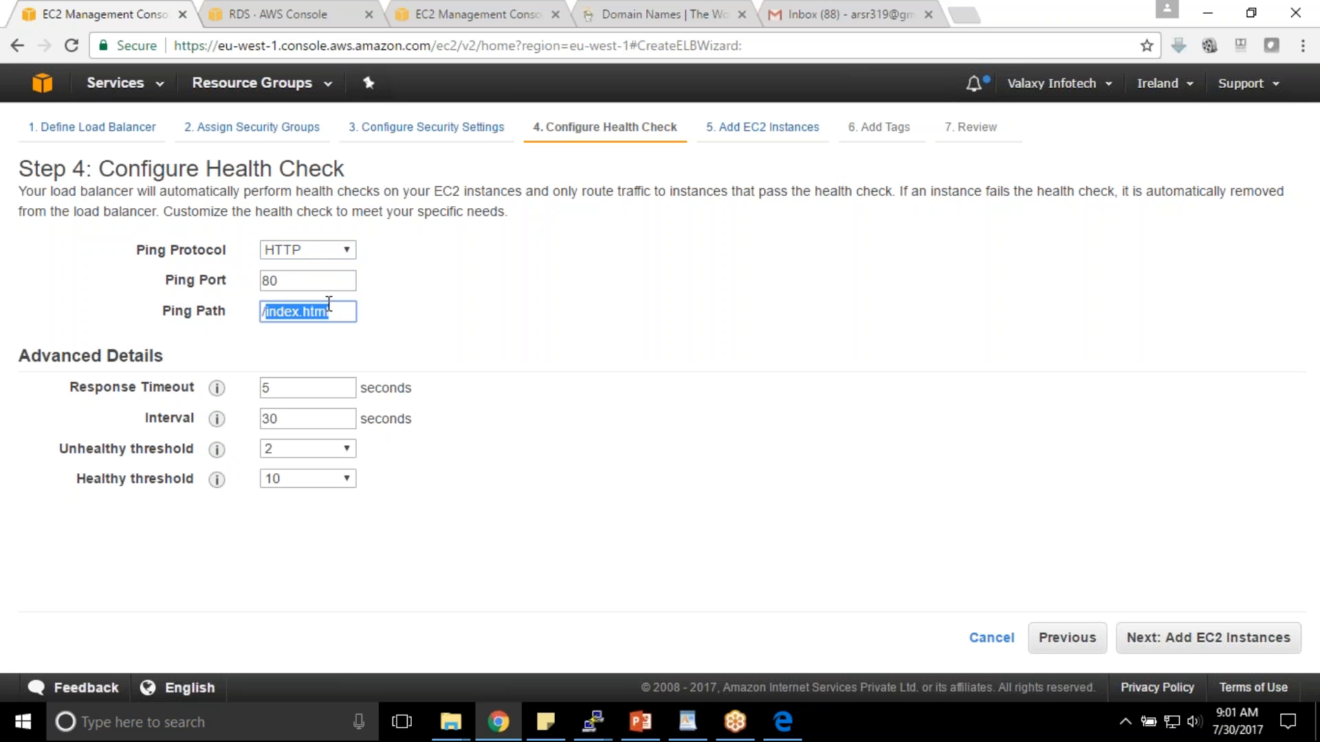
click(330, 251)
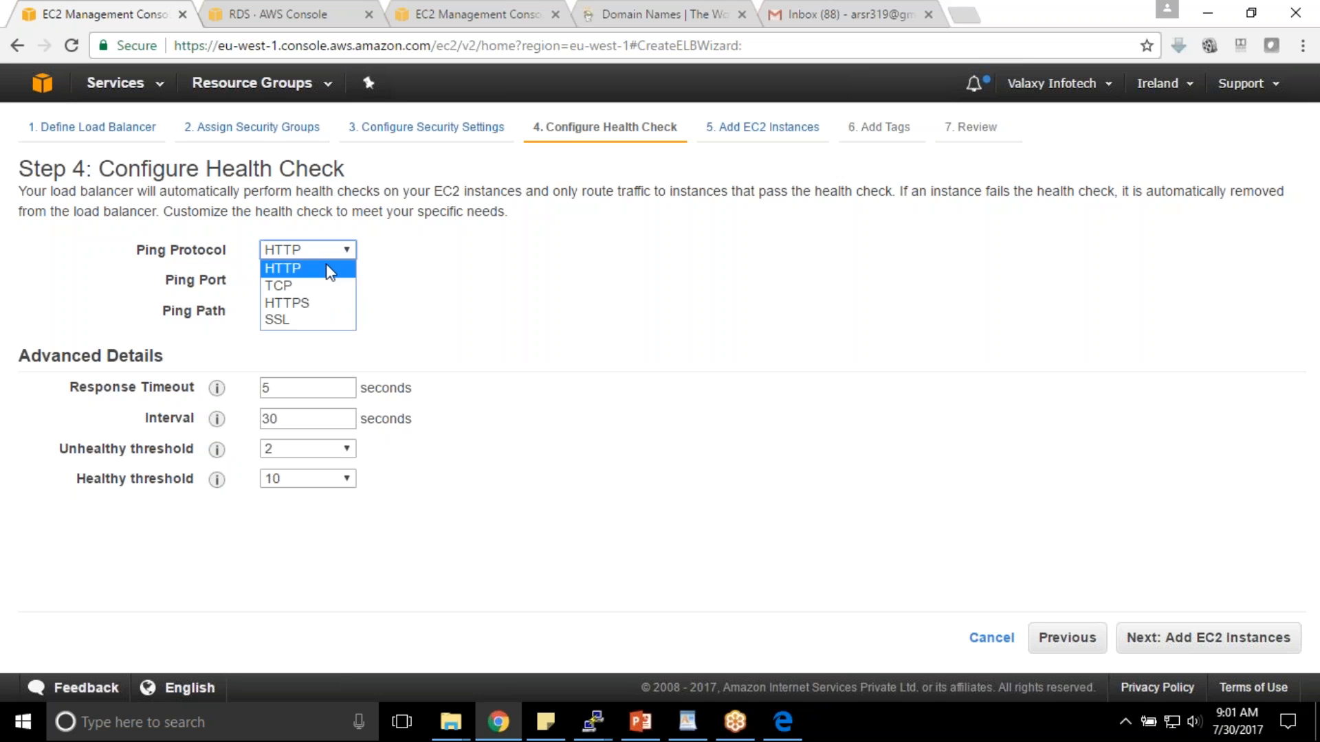
click(283, 283)
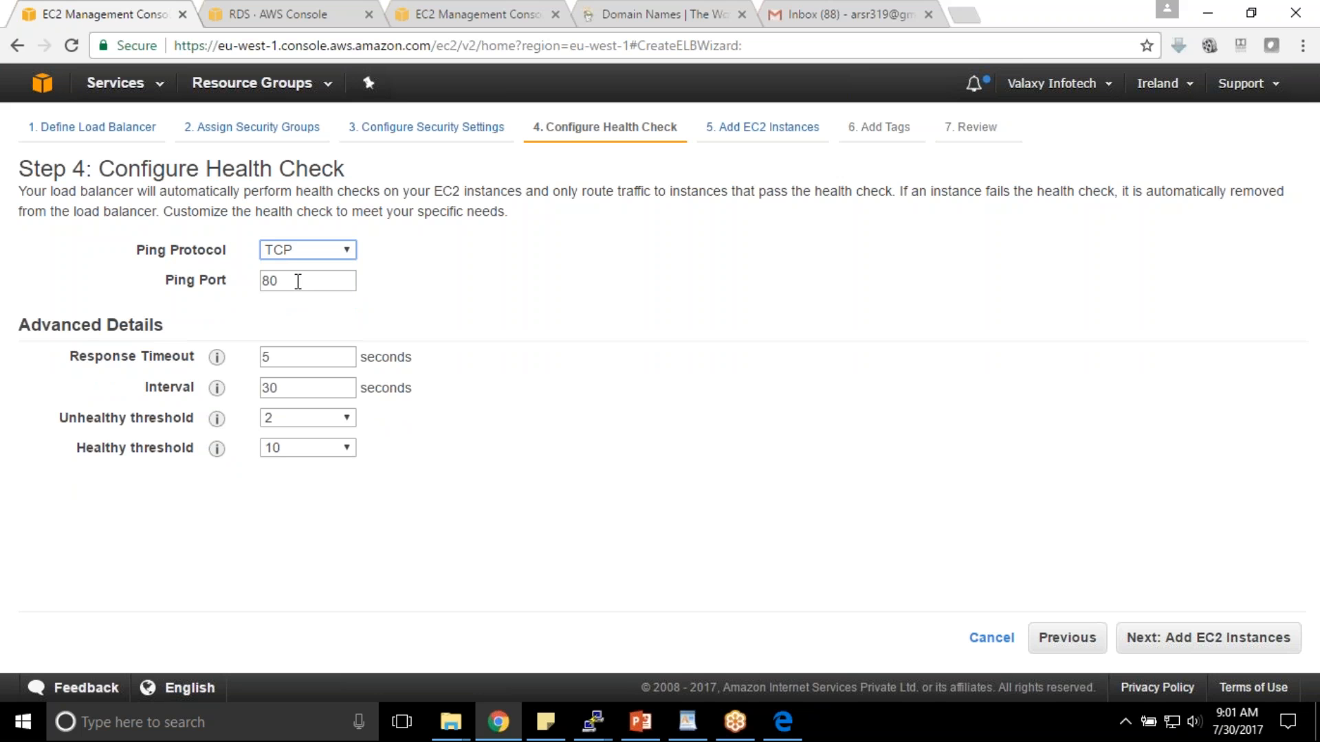
key(Tab)
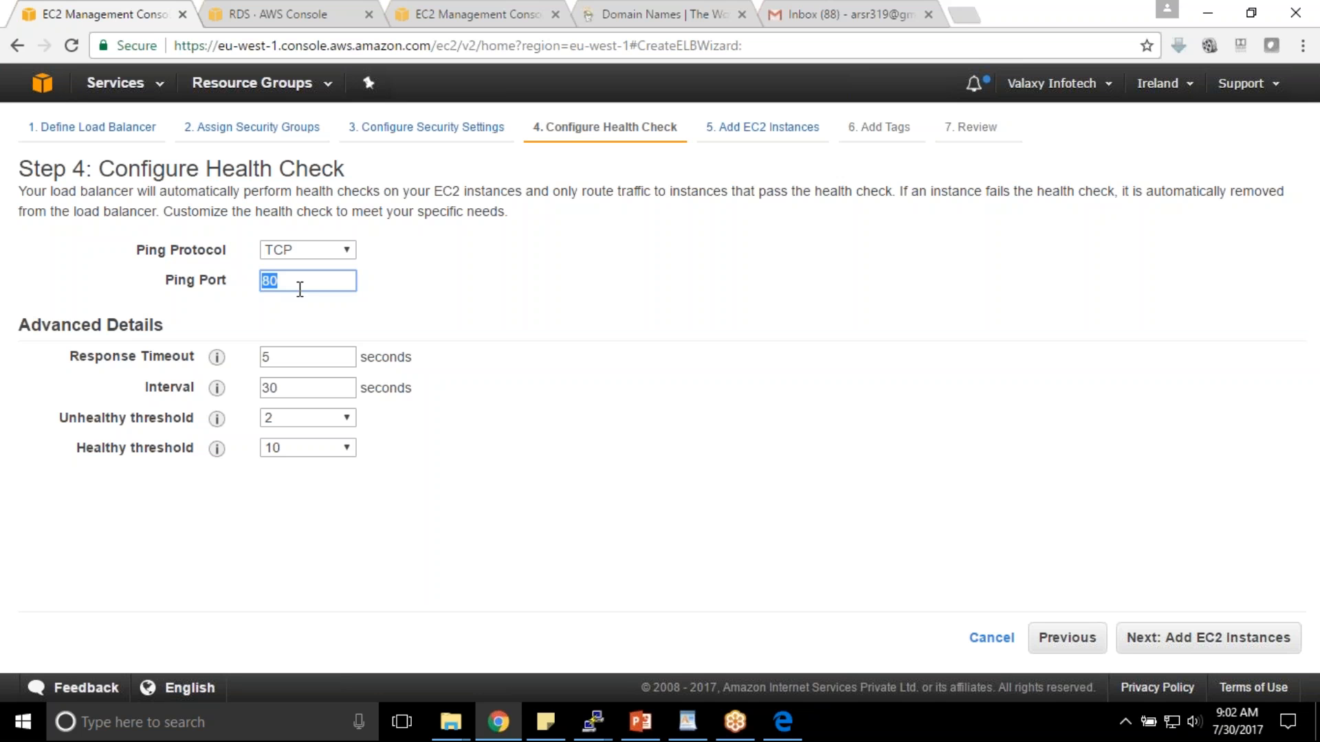
click(425, 303)
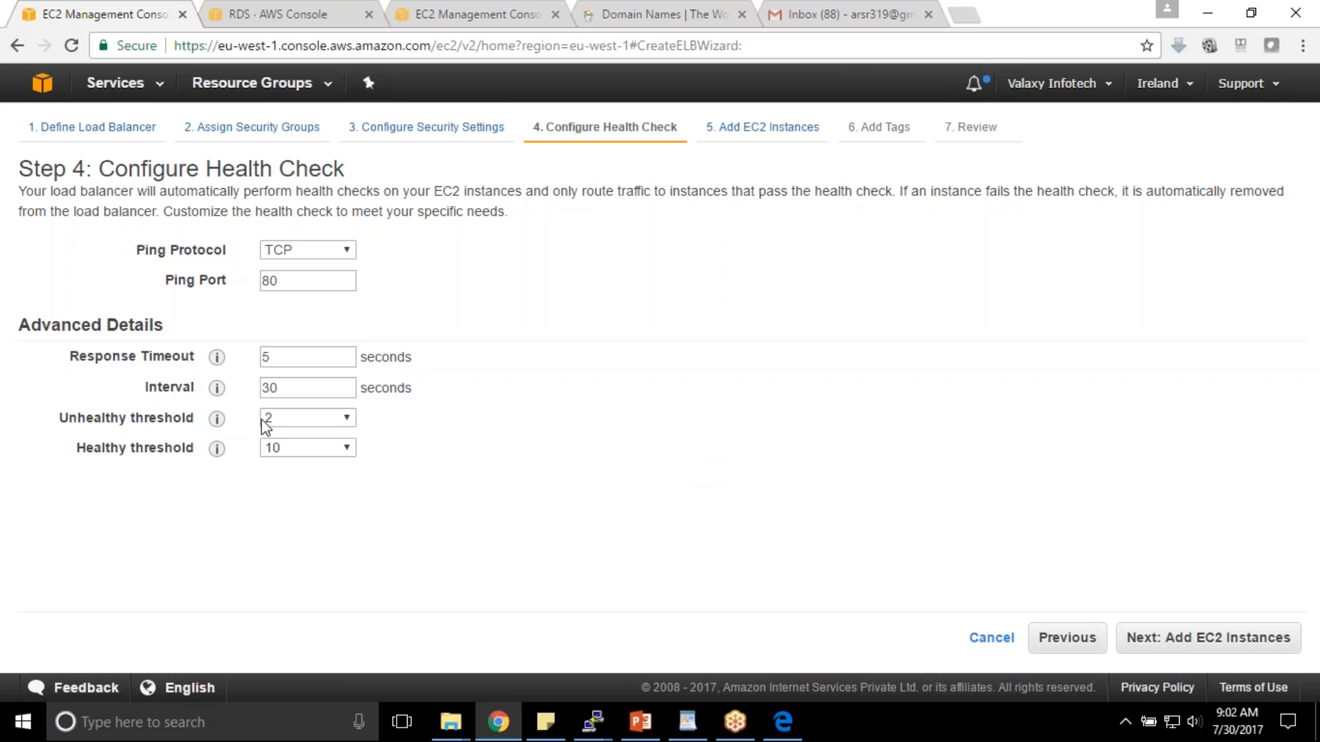
click(1207, 646)
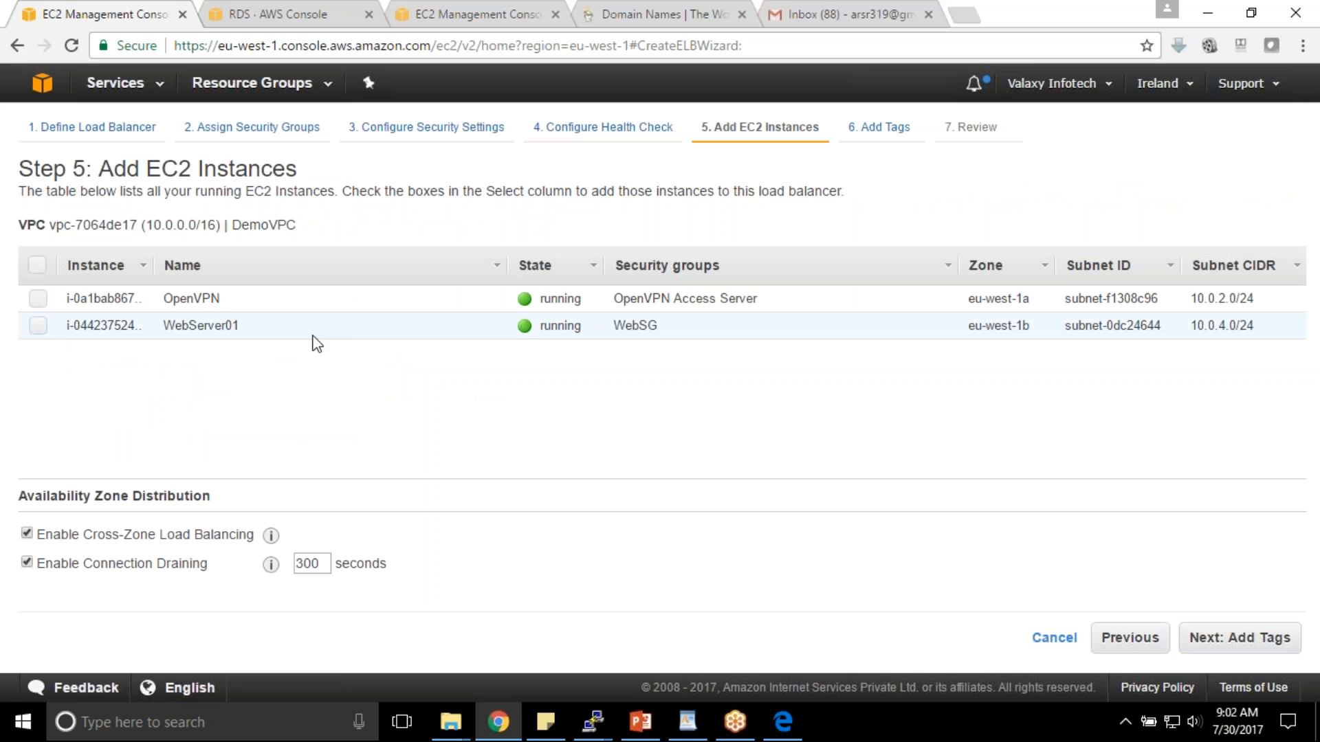
- Attach WebServer01, add a Name=DemoELB tag, and create the DemoELB load balancer
click(35, 327)
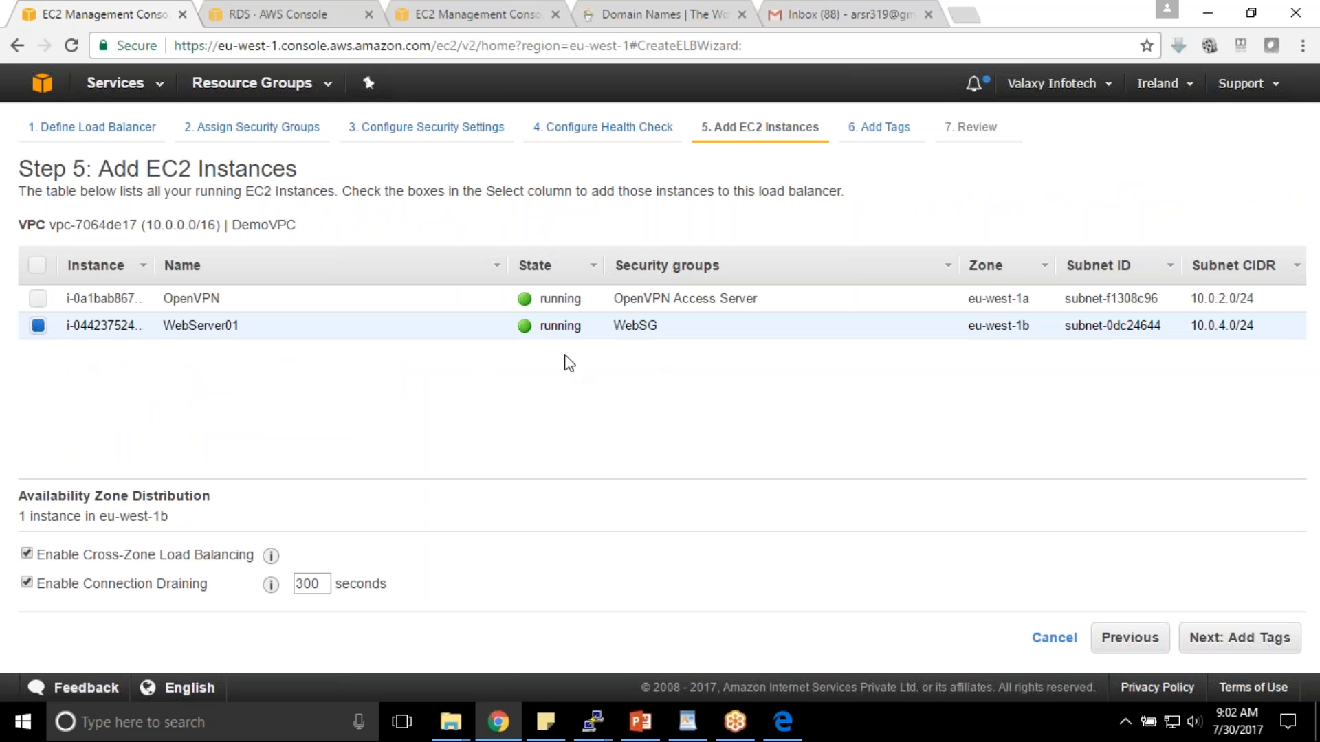
click(1251, 645)
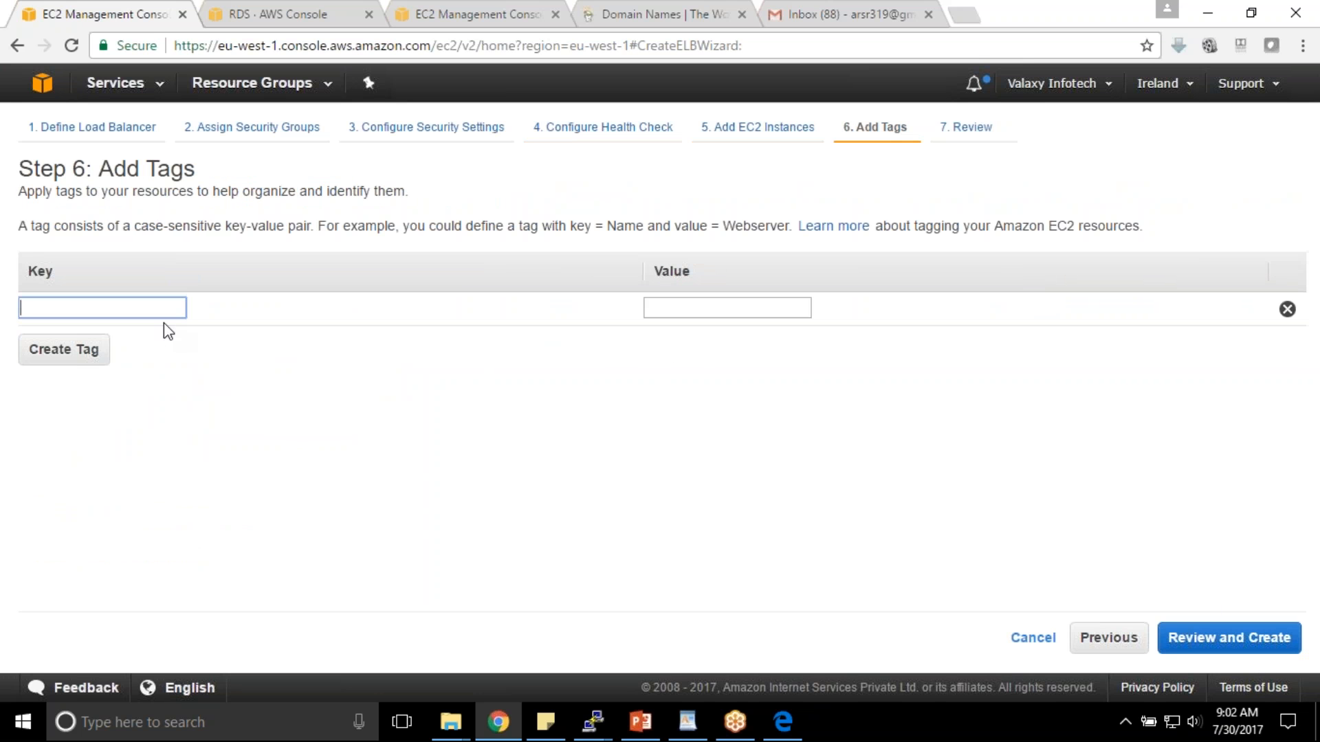
text(Name)
key(Tab)
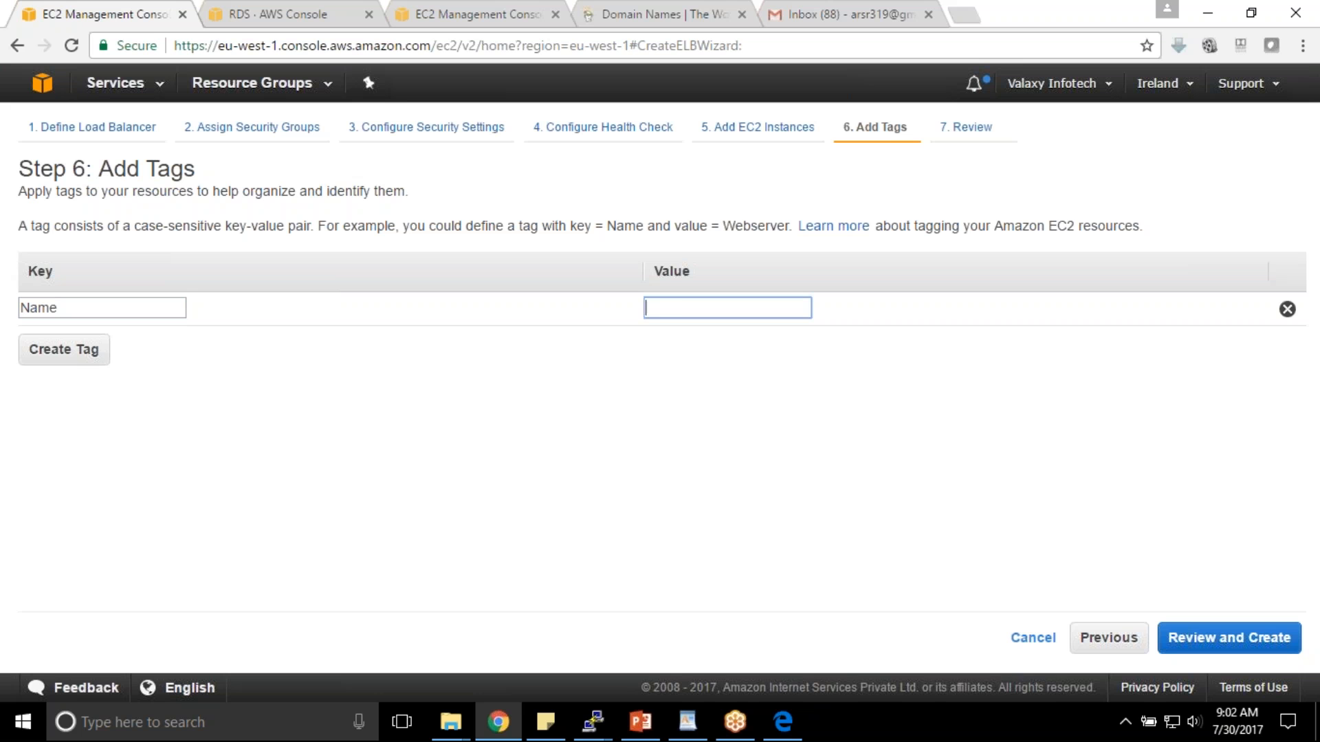
text(Dem)
click(1231, 638)
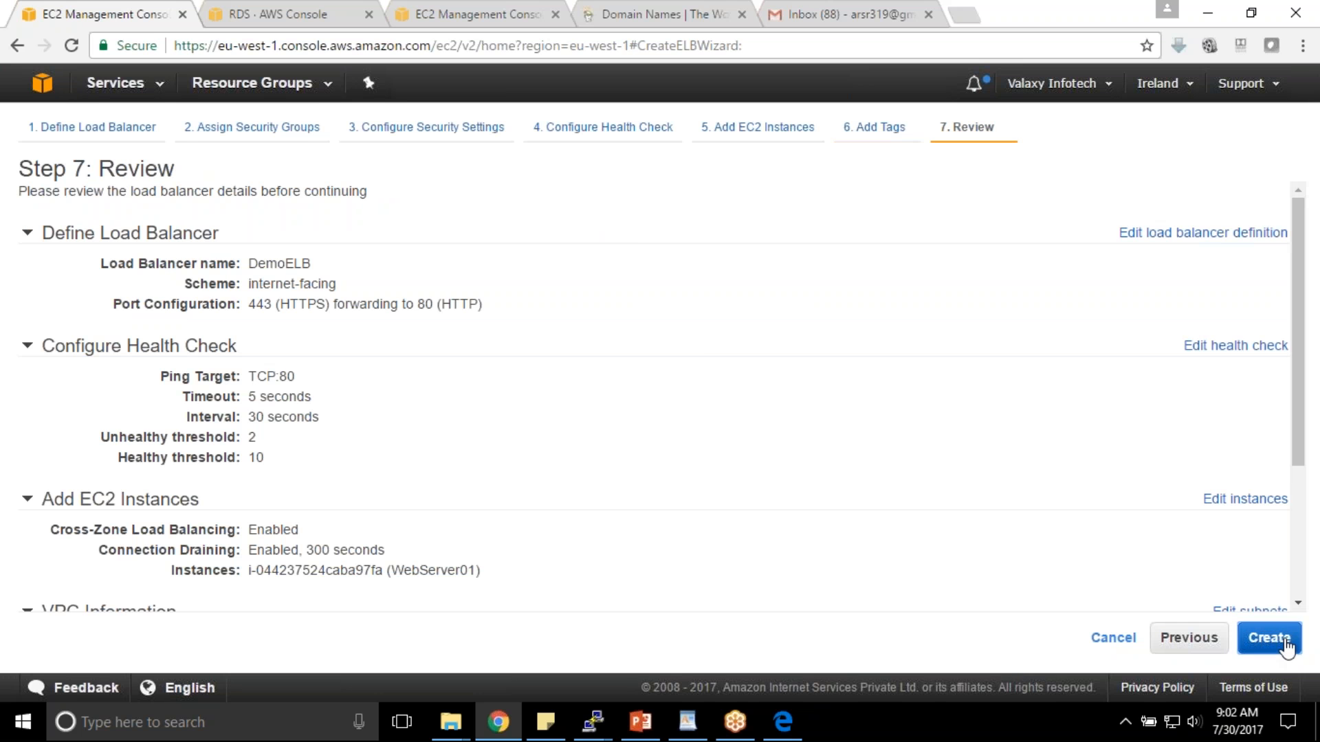
click(1267, 637)
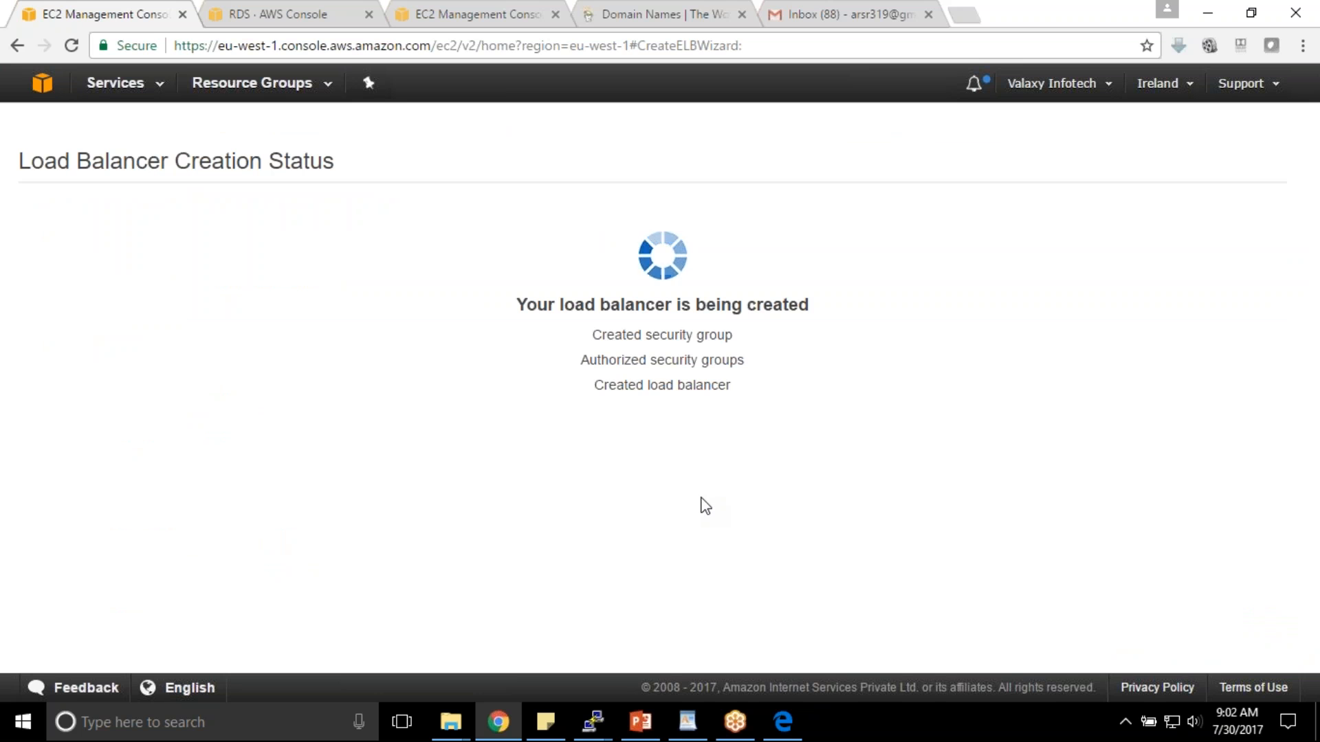
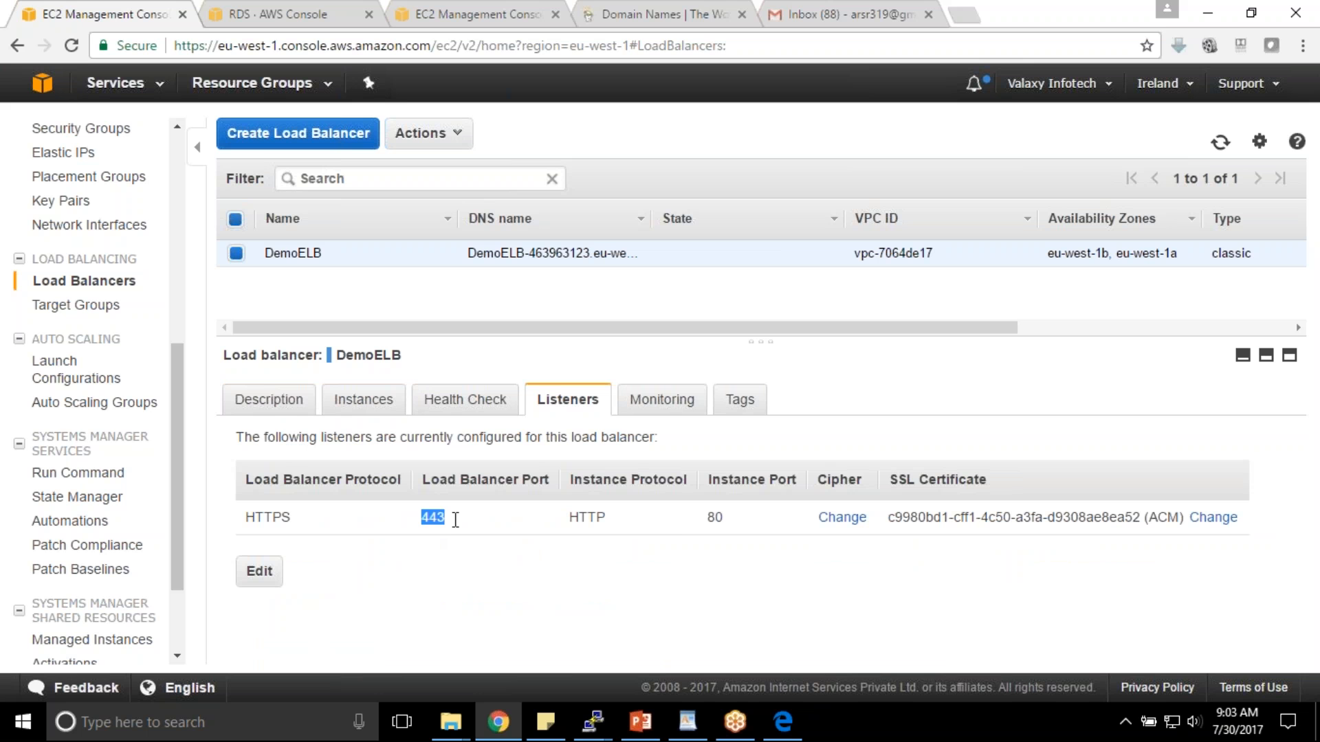
- Review DemoELB's Description, Listeners and Instances tabs; WebServer01 is still registering
drag(707, 517, 728, 519)
click(727, 519)
click(280, 411)
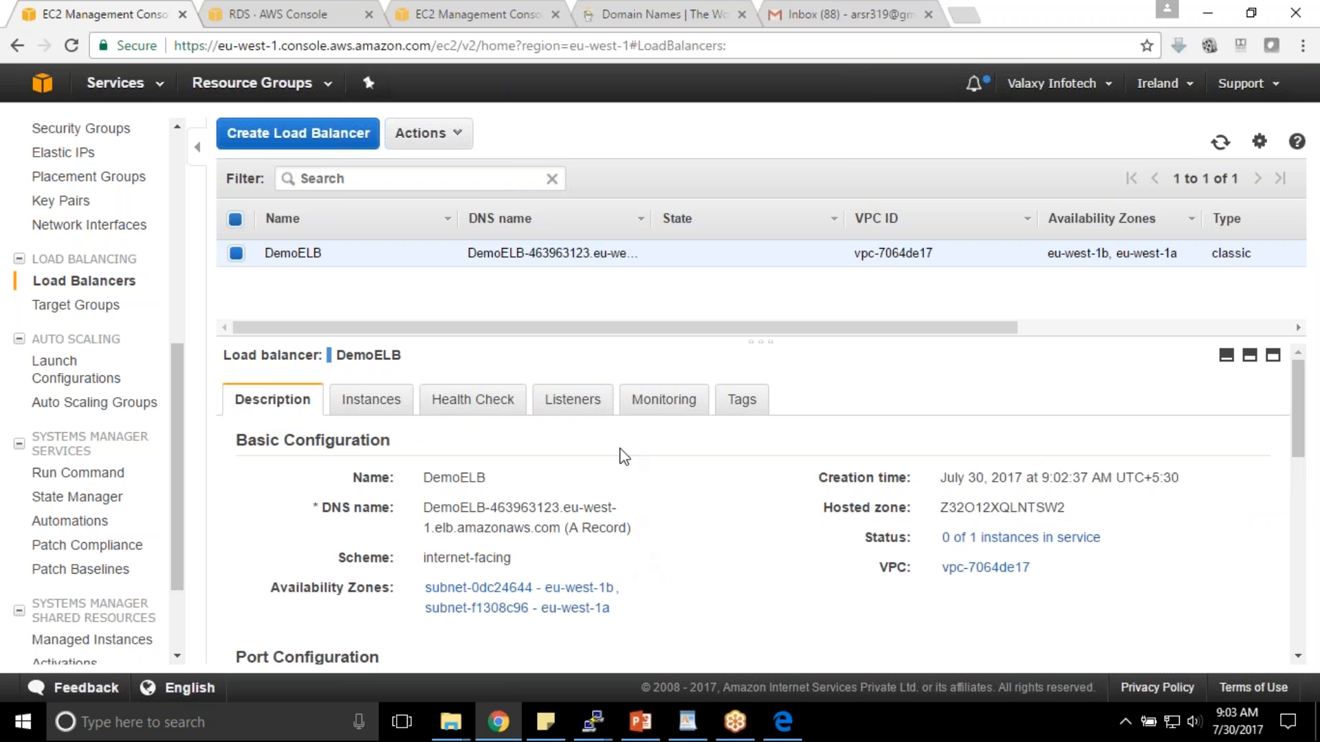
click(556, 409)
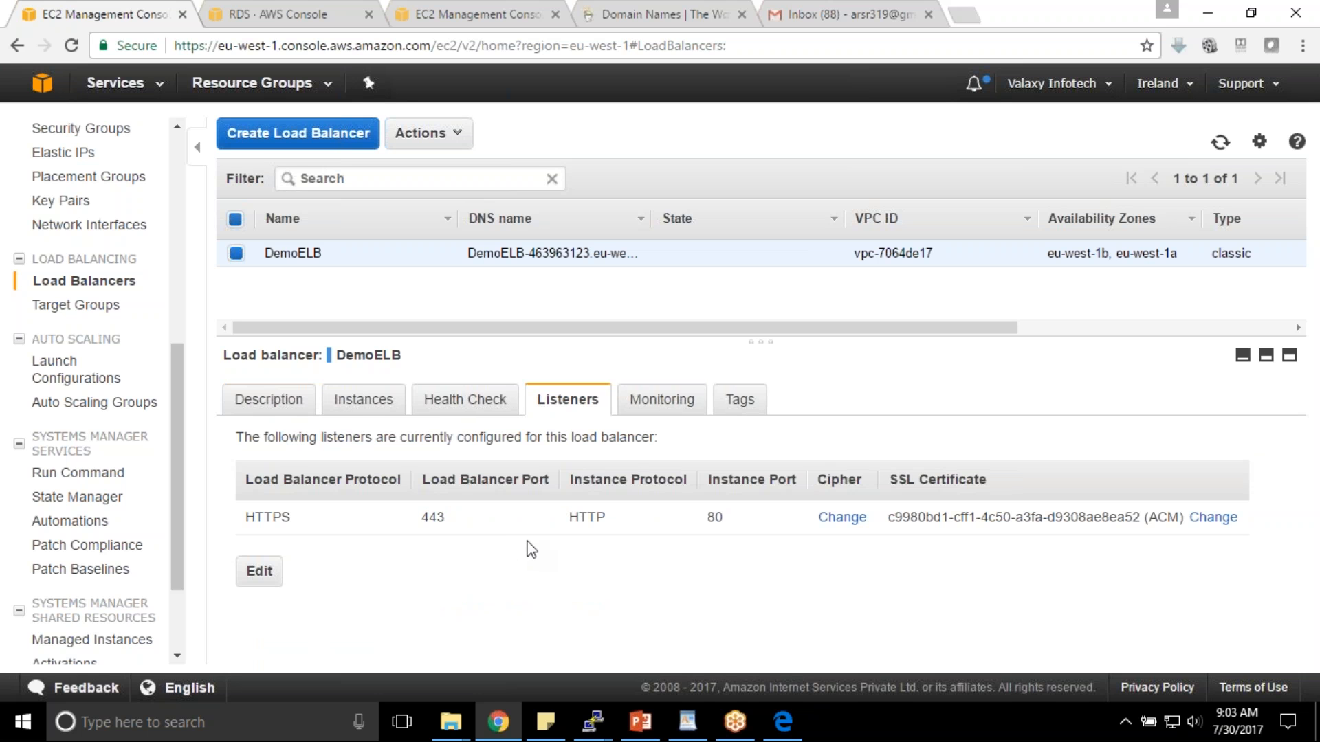
click(281, 411)
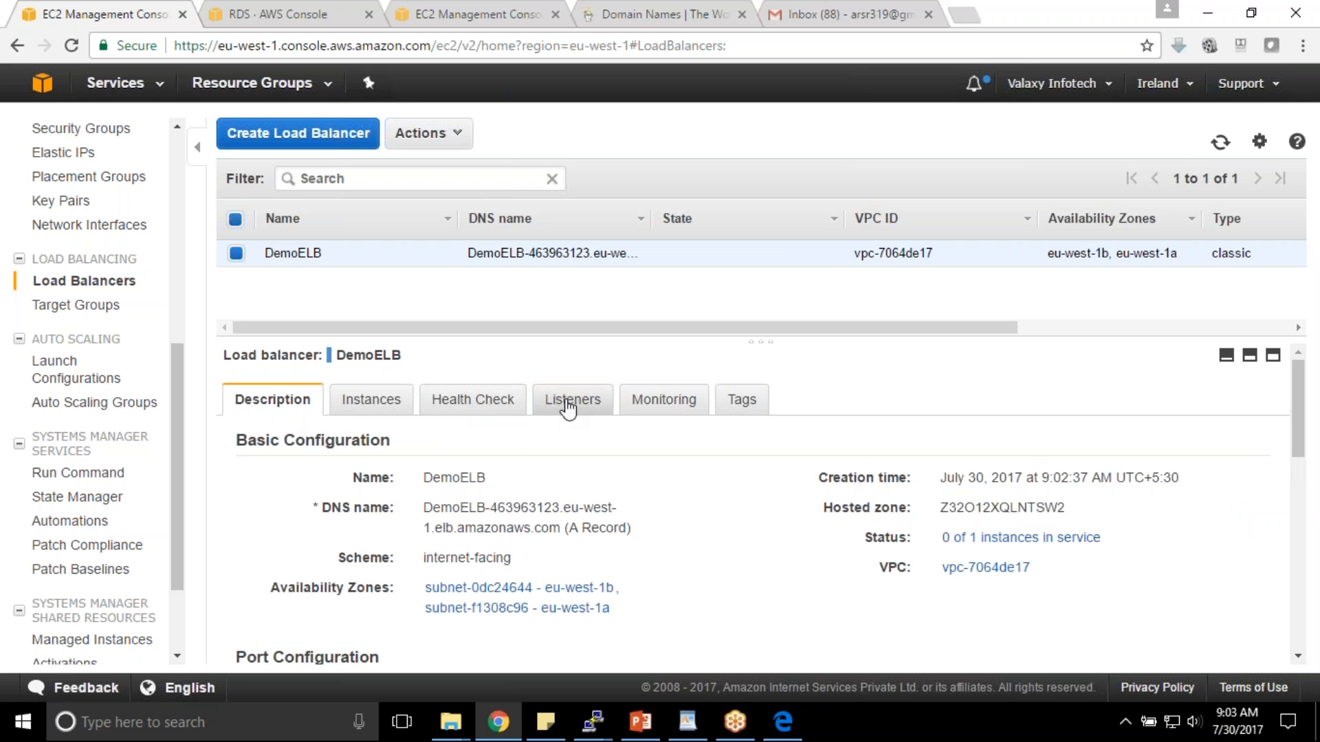
click(406, 402)
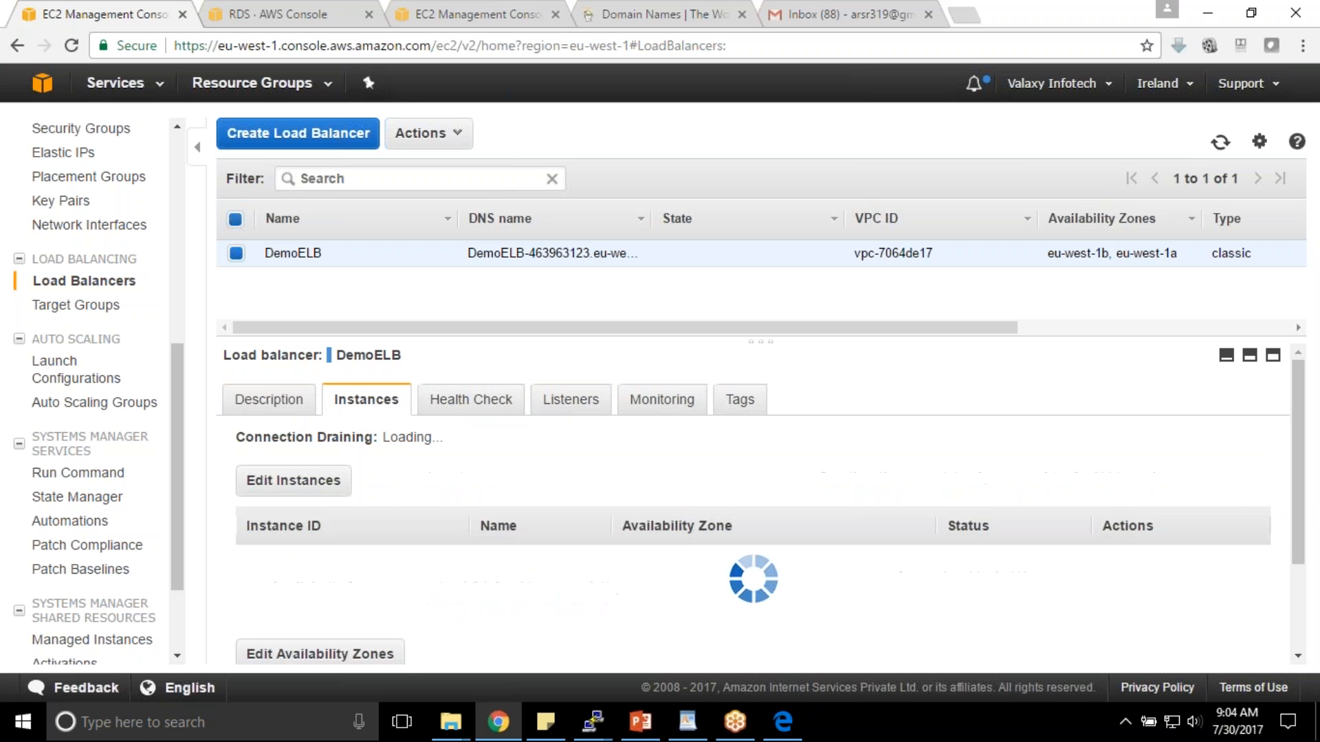
- Close the mail inbox tab and switch to the GoDaddy page
mouse_move(904, 560)
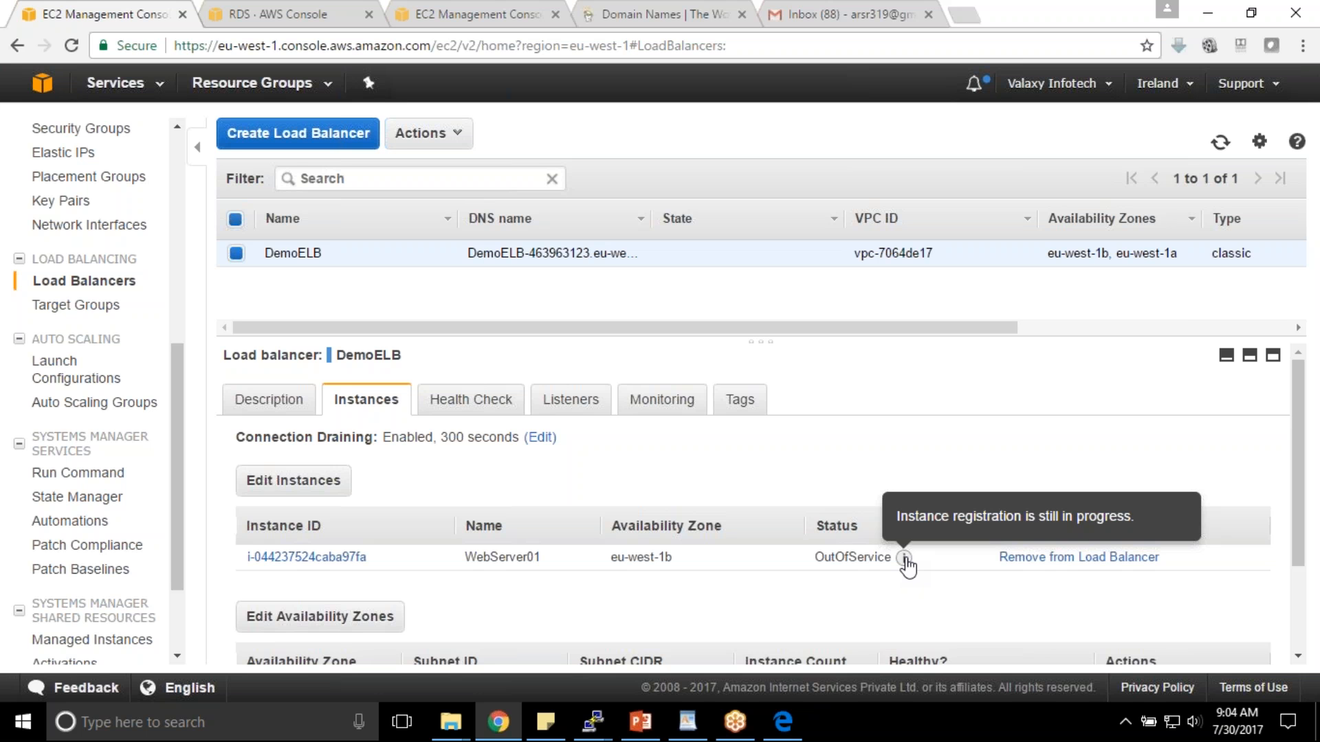
click(928, 14)
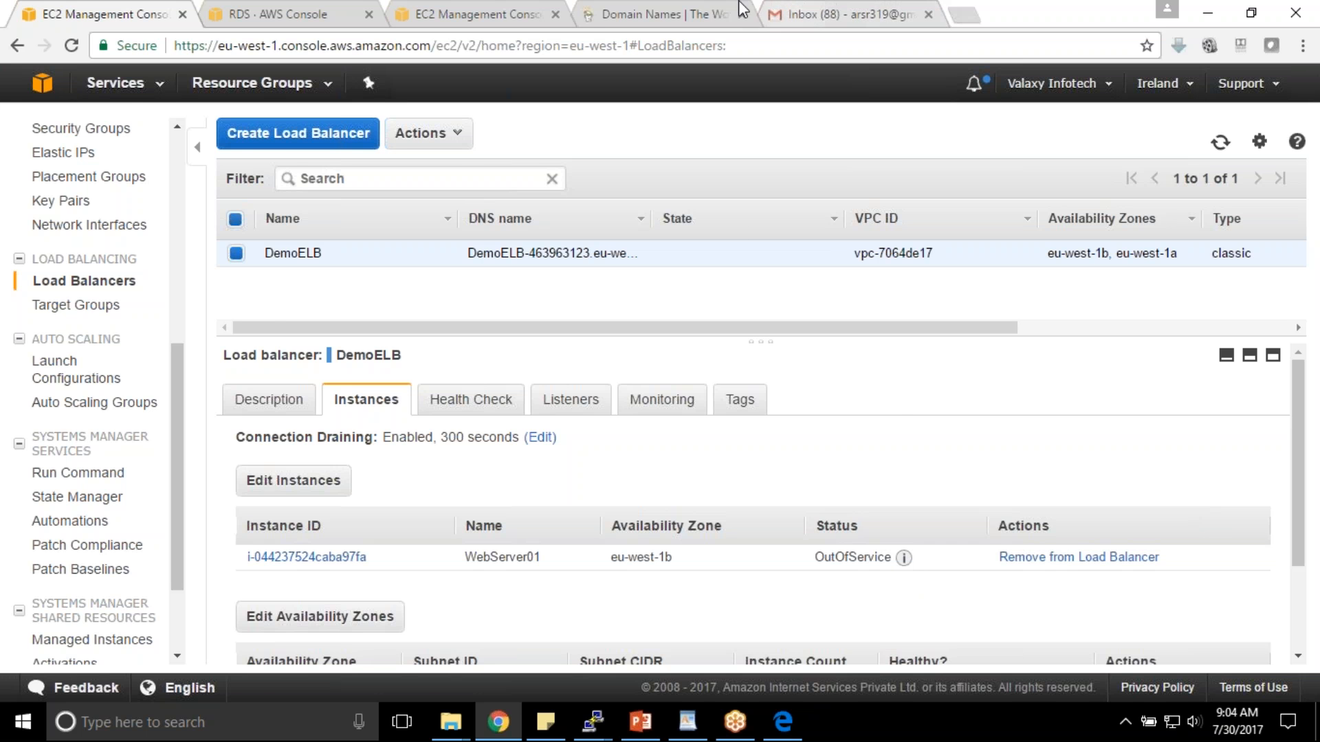
click(710, 9)
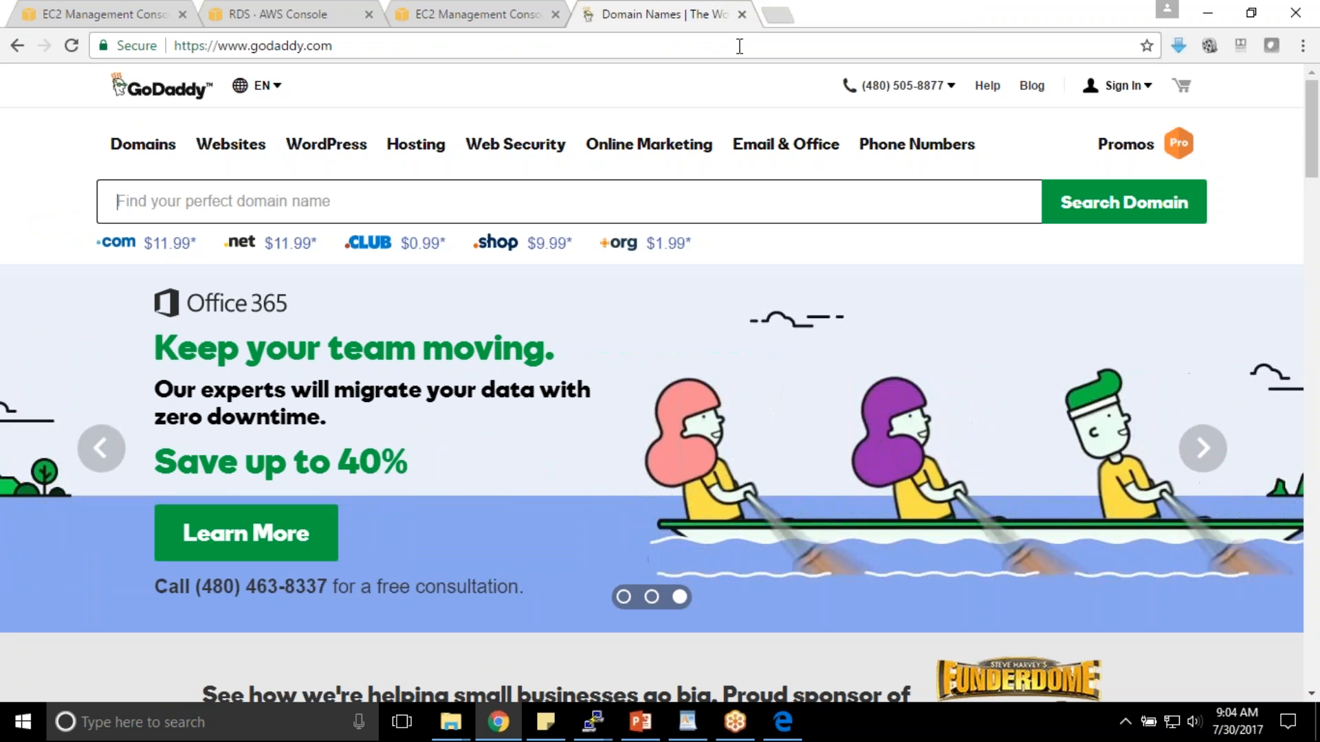
- Load the pasted DemoELB DNS name in place of the GoDaddy page
click(728, 47)
text(DemoELB-463963123.eu-west-1.elb.amazonaws.com)
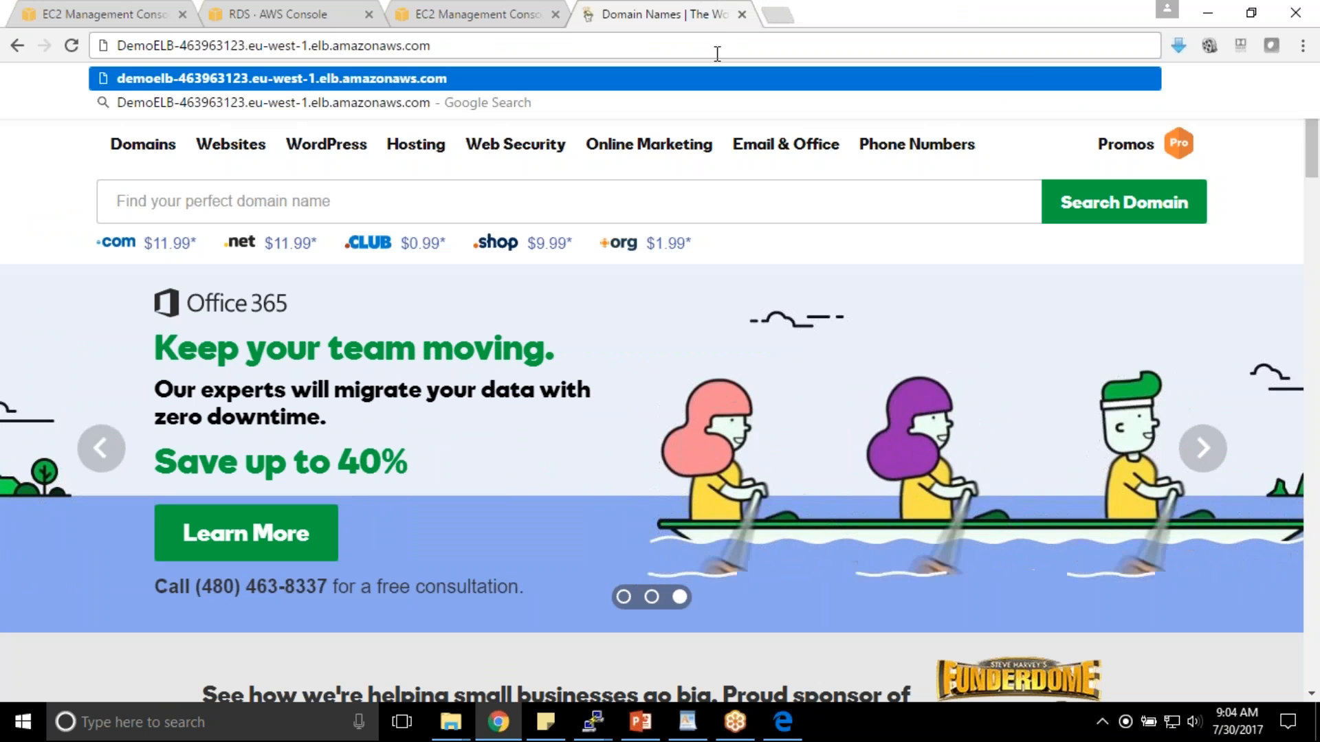
key(Return)
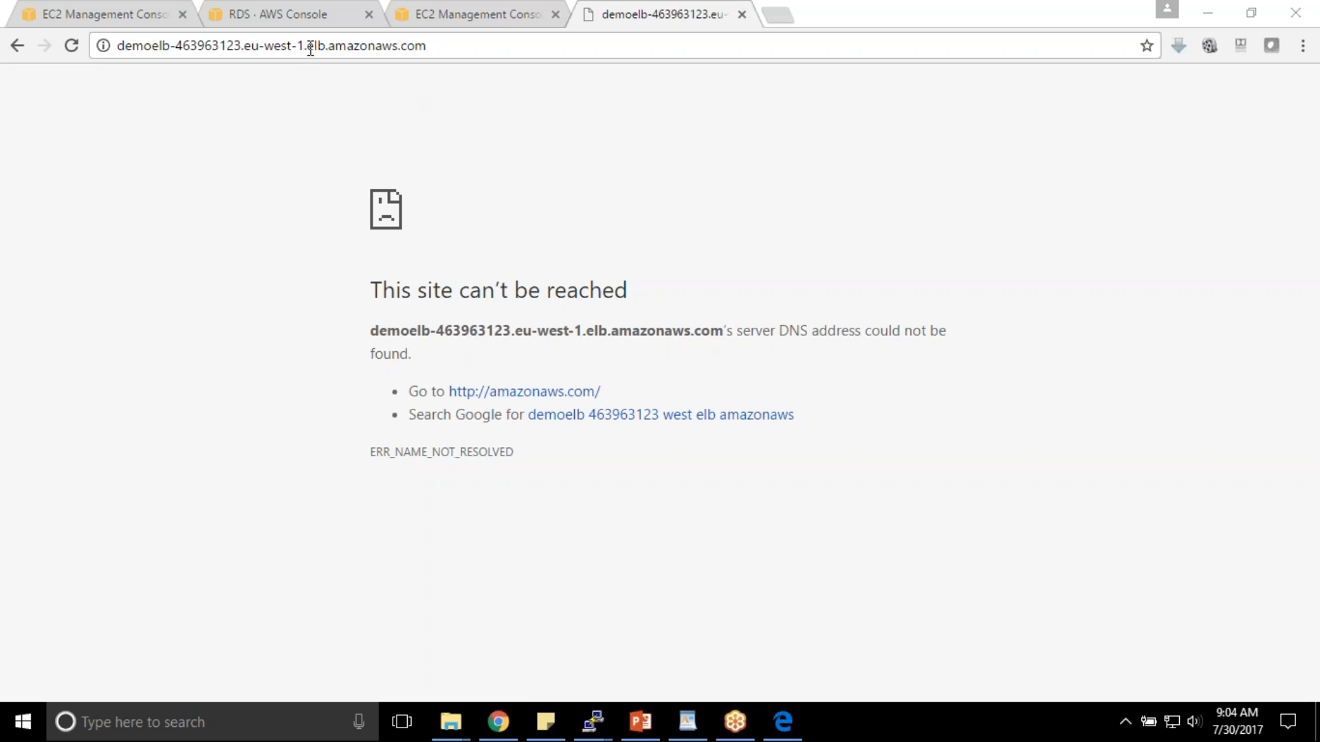
- Refresh DemoELB's status in the EC2 console, then retry the DemoELB page, which stays unreachable
click(160, 6)
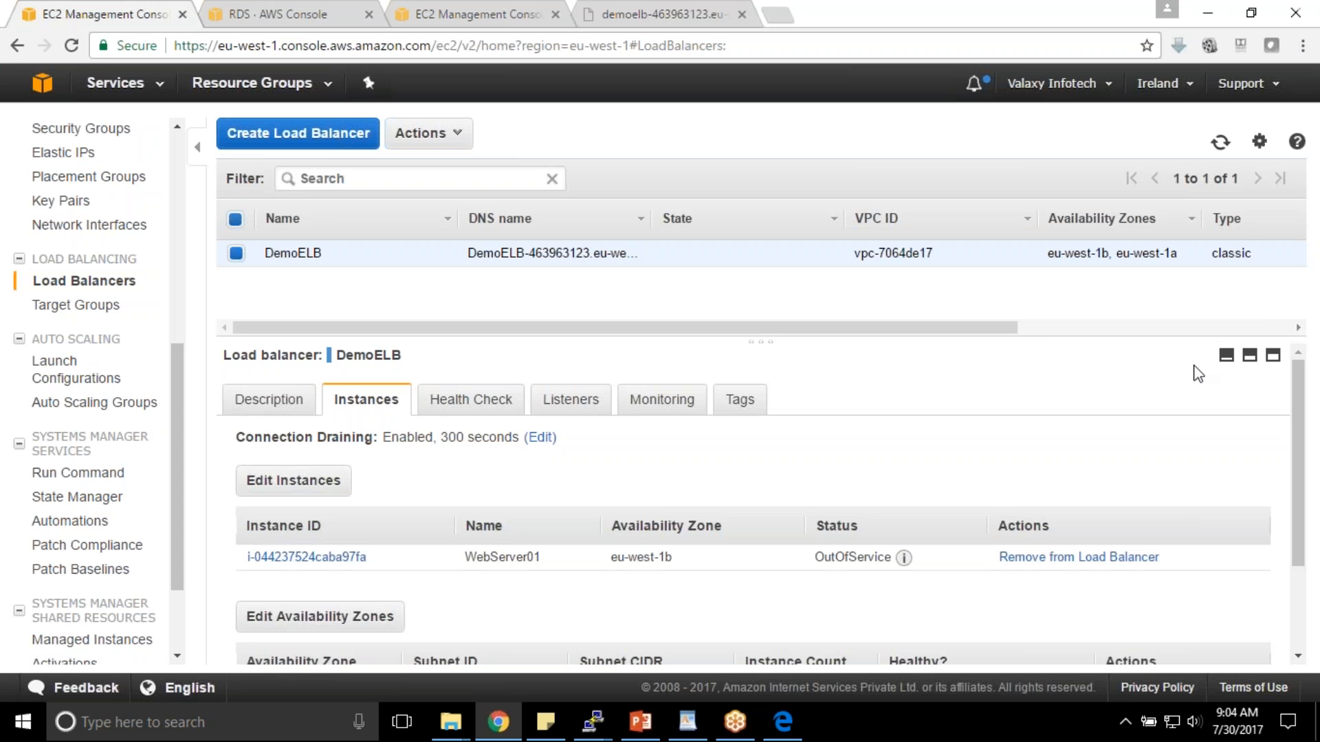
click(1220, 142)
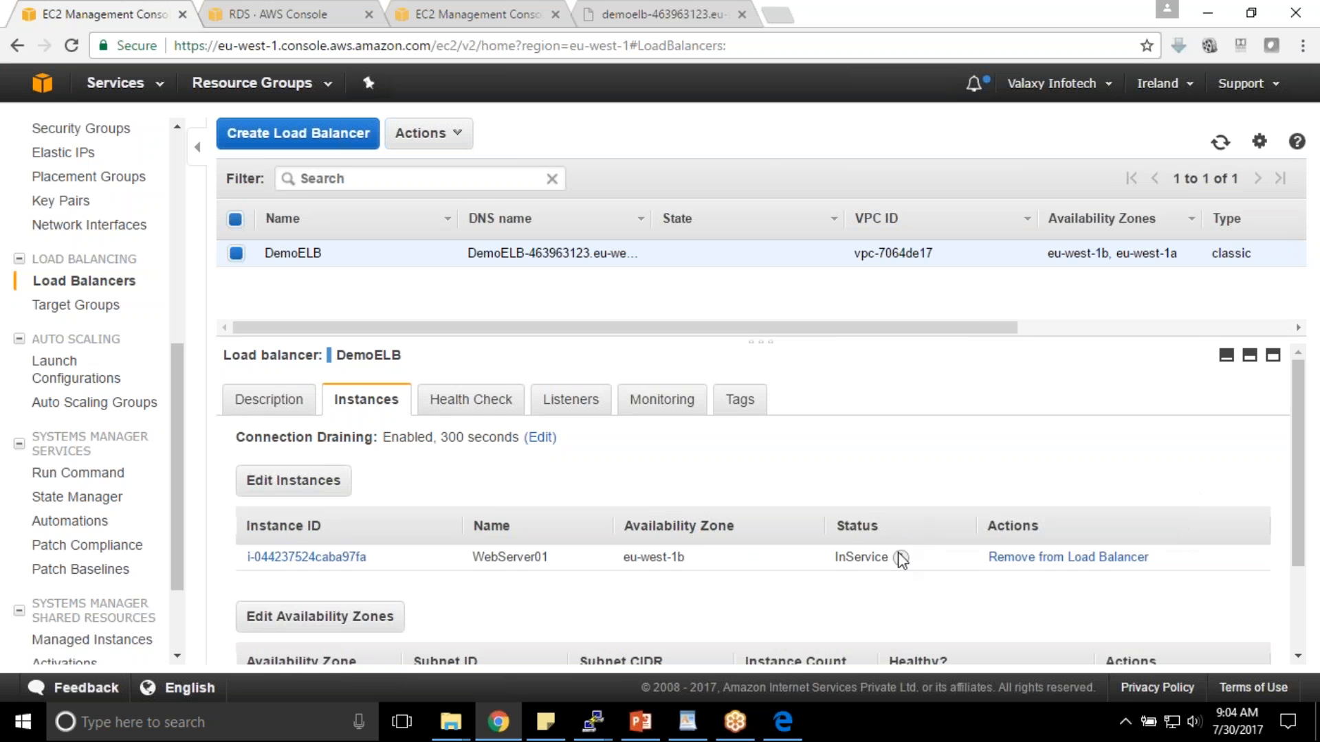
click(696, 10)
click(73, 49)
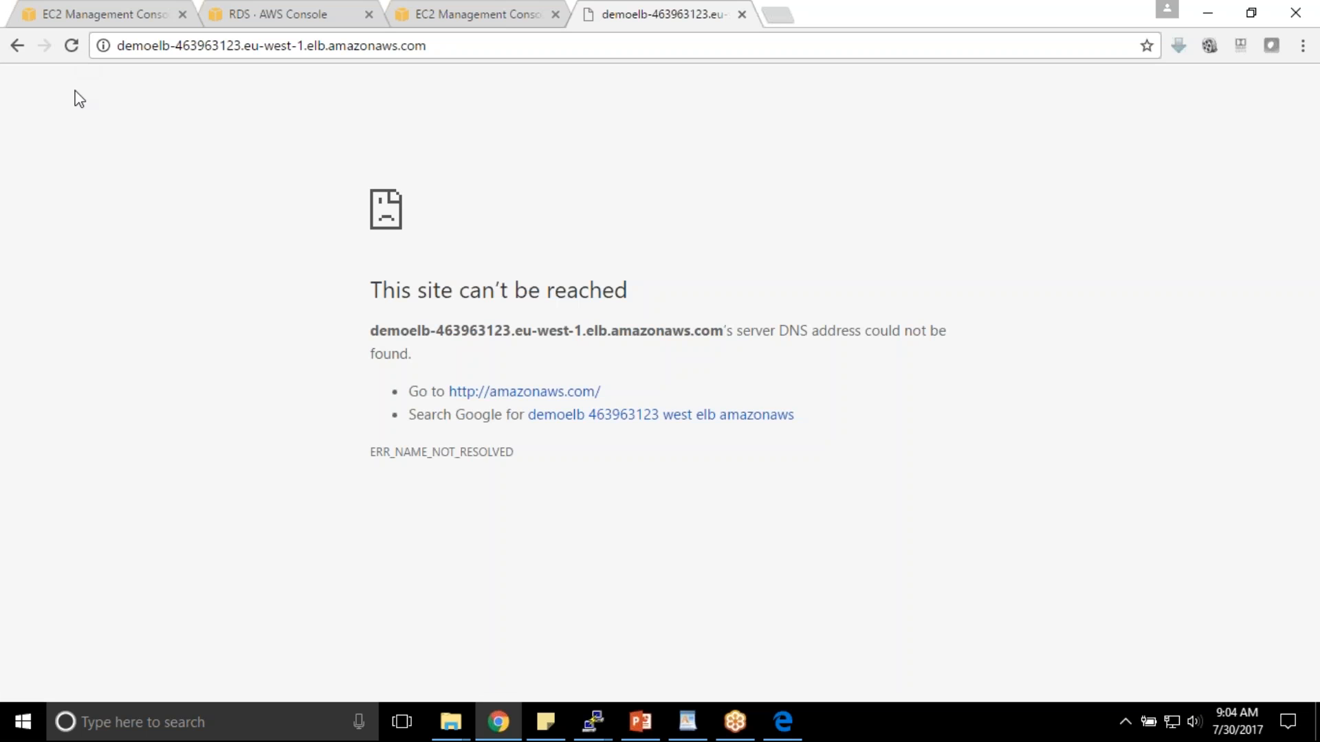
click(73, 50)
click(73, 49)
- Recheck DemoELB's description, then select the demoelb part of the failing address
click(86, 9)
click(272, 400)
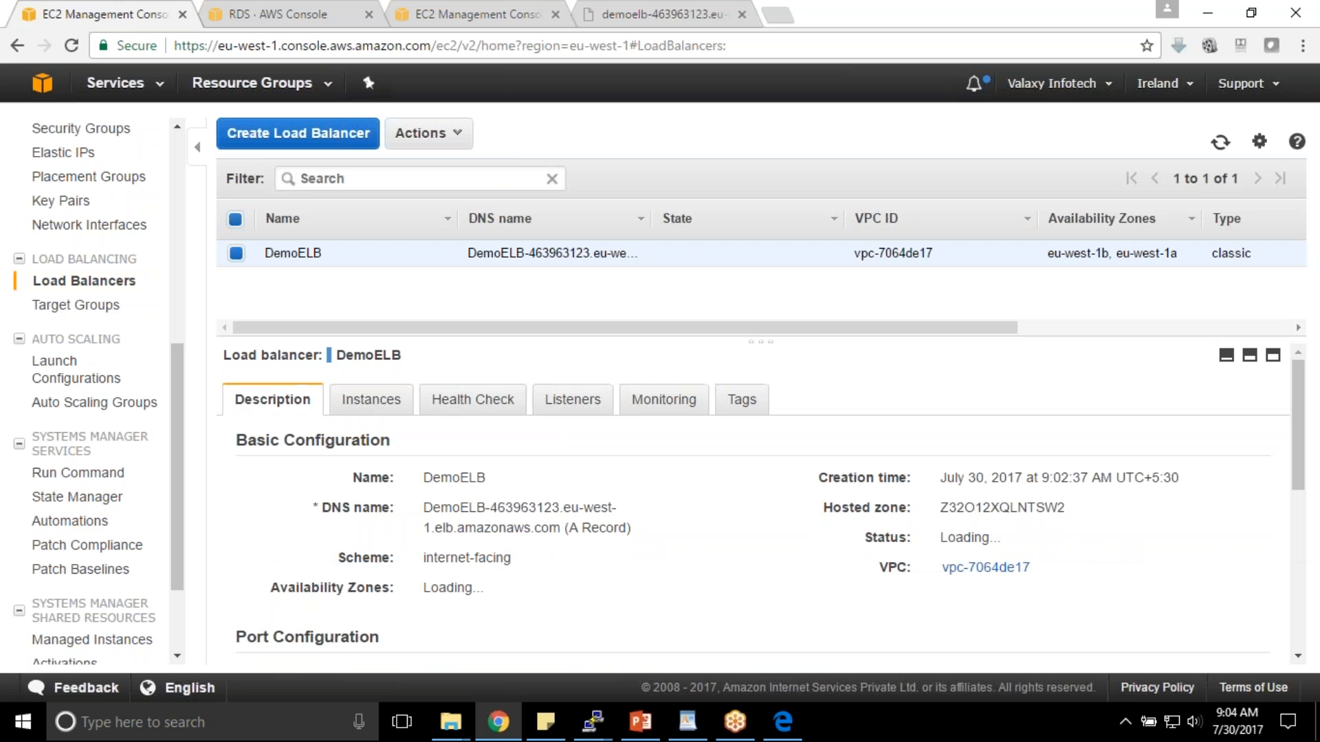
click(684, 11)
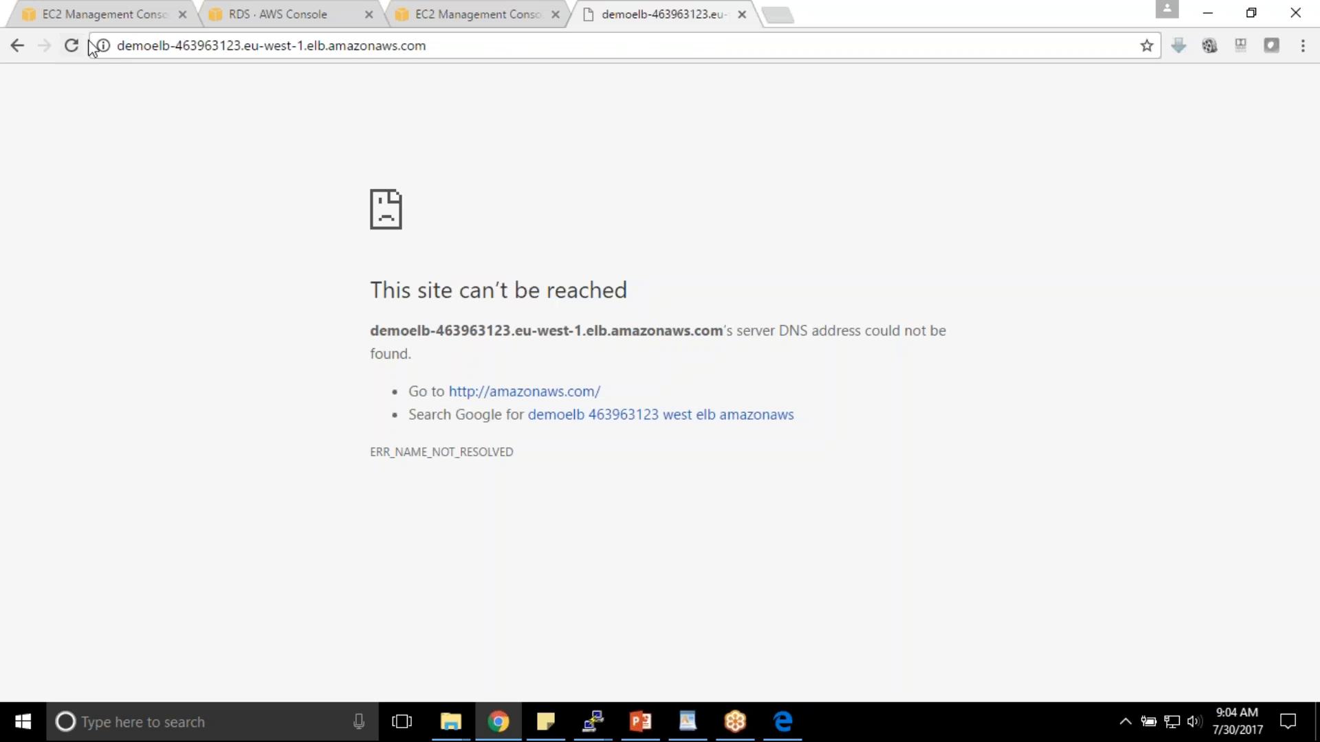
click(115, 47)
double_click(137, 45)
click(125, 45)
click(118, 45)
text(https)
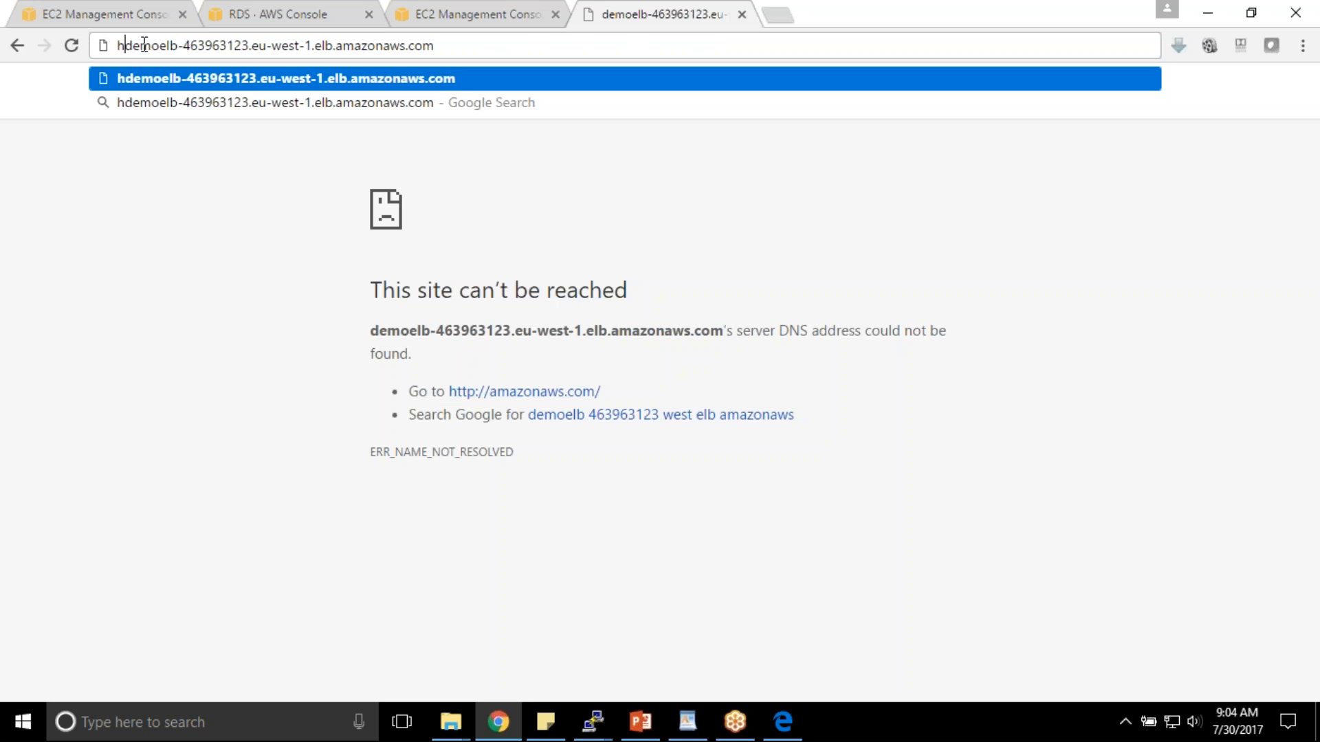
text(://)
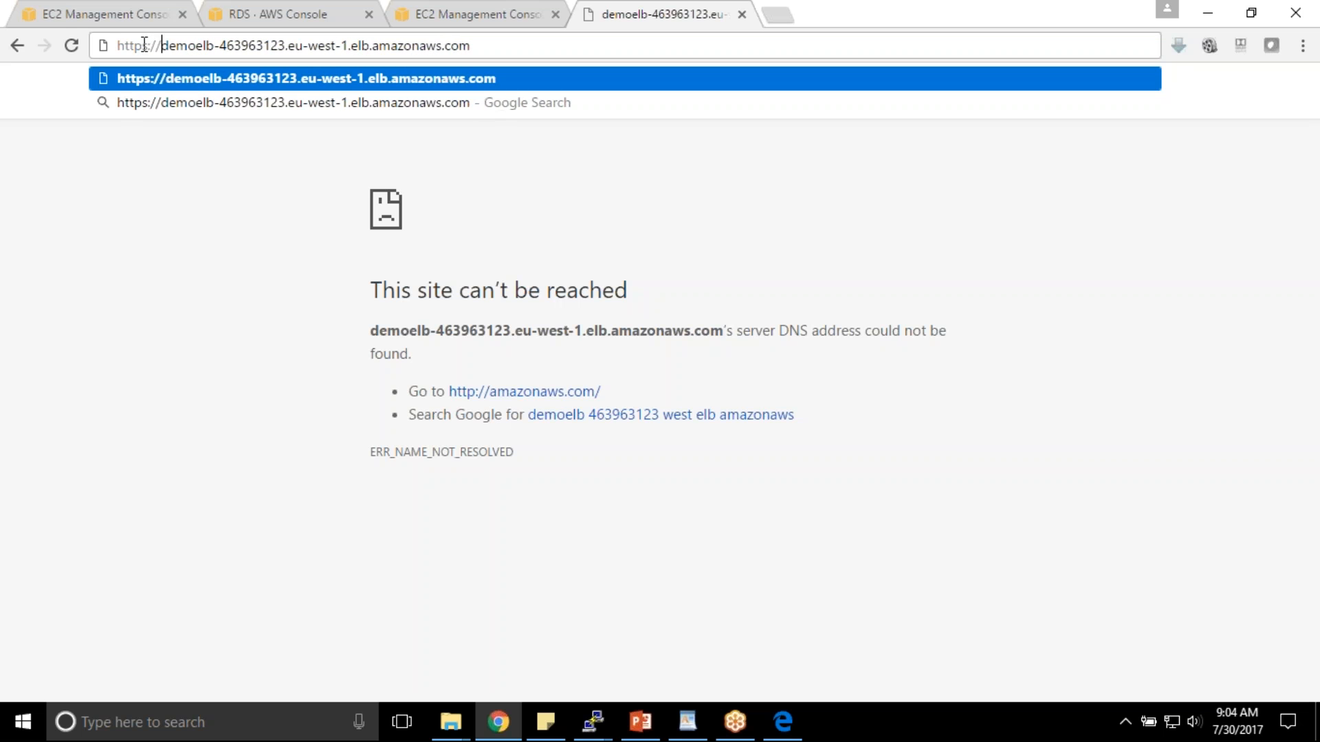
key(Return)
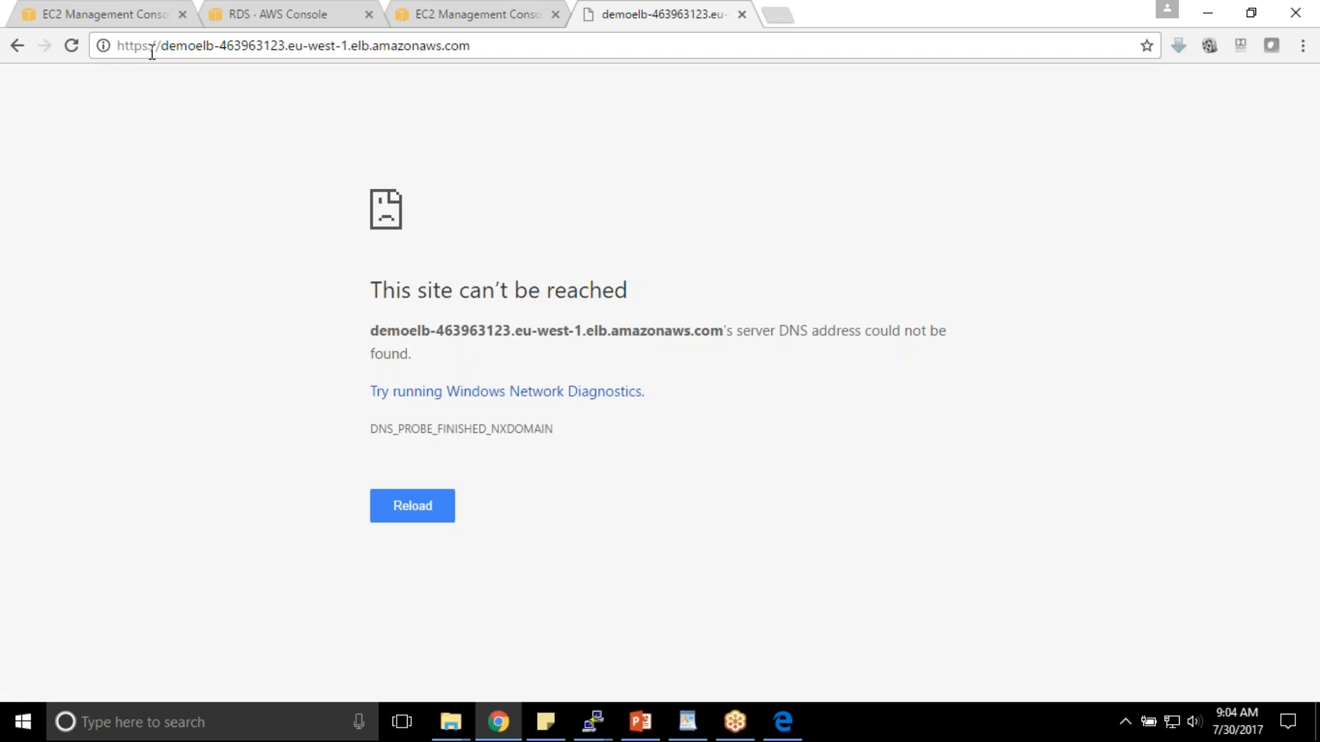
click(227, 46)
click(72, 46)
- Retry the DemoELB https page in the other tabs, then go back to the EC2 console
click(498, 10)
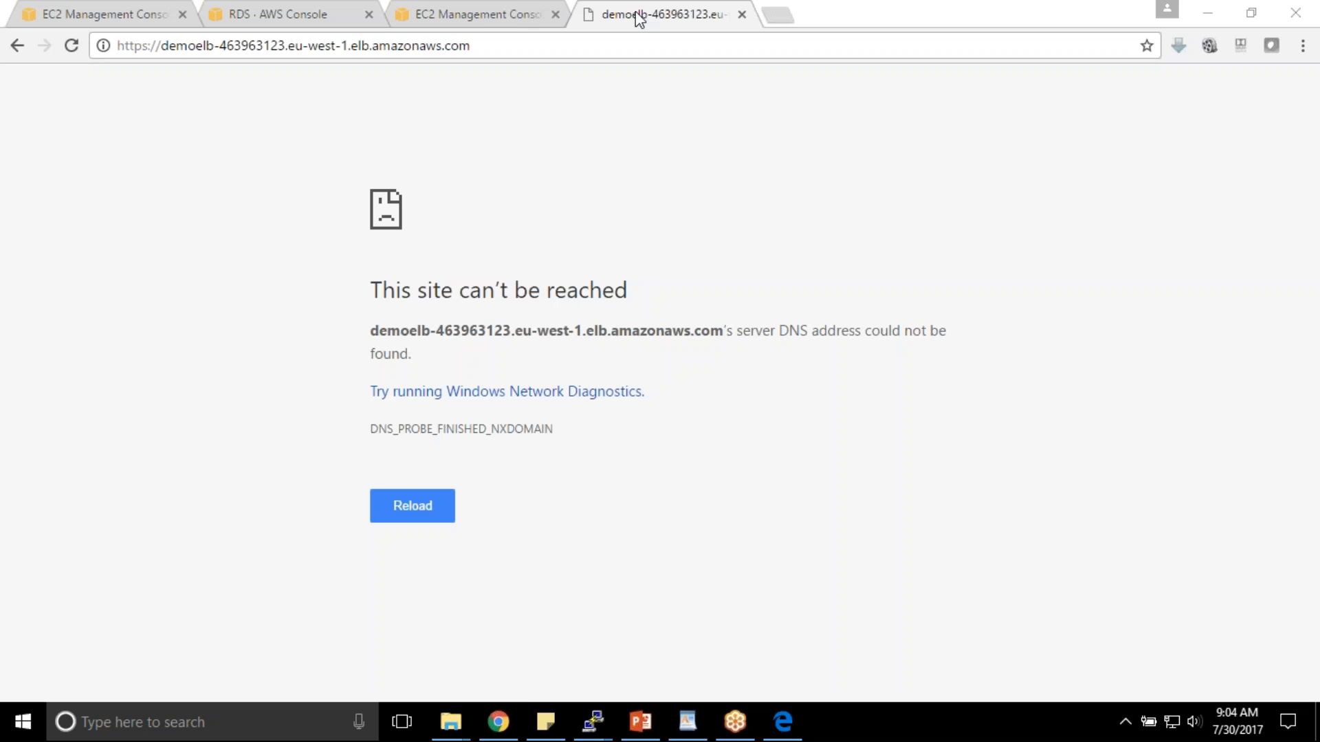
click(73, 48)
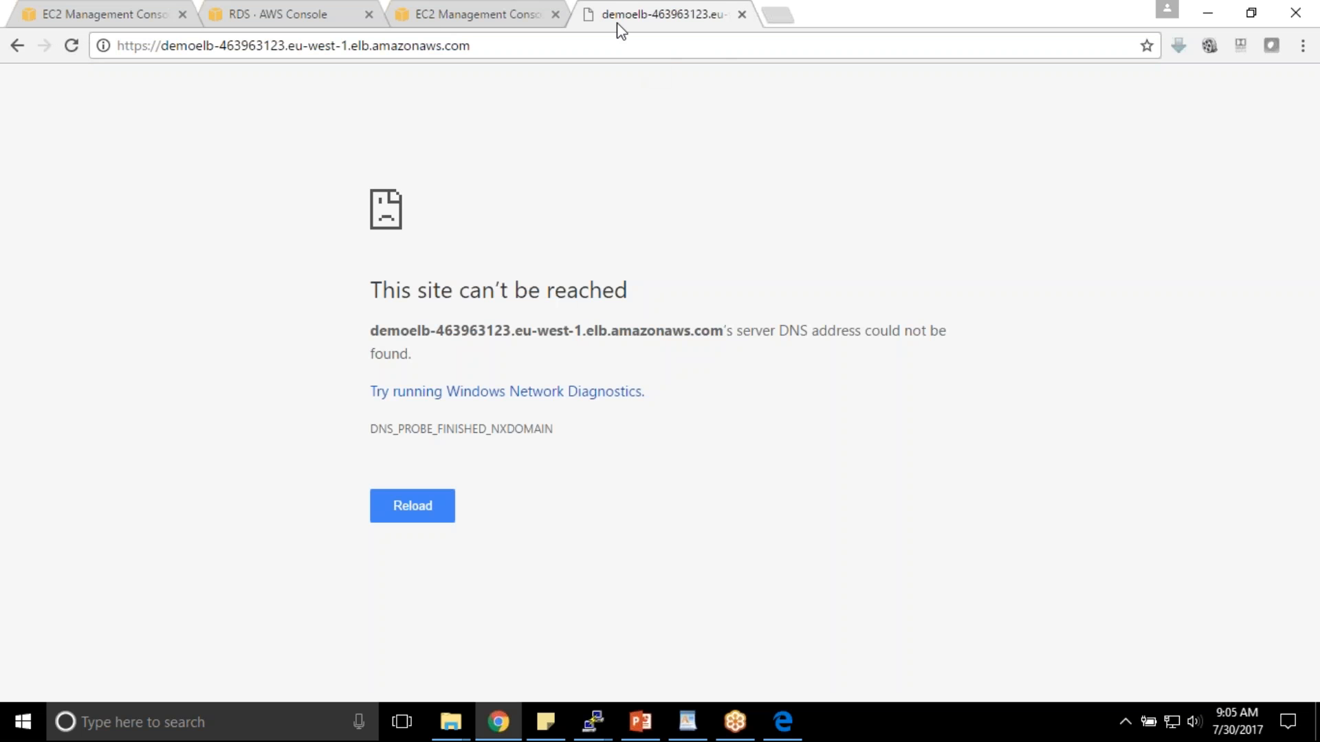
click(814, 27)
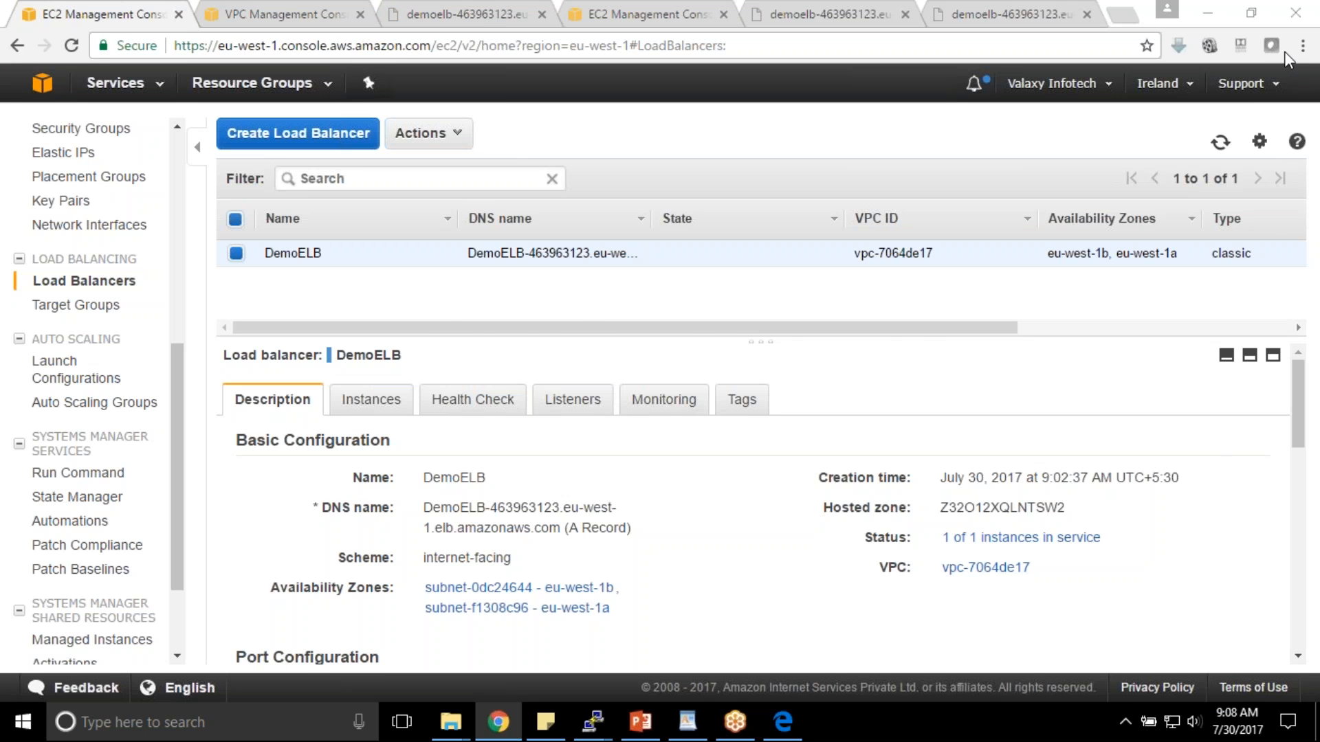
click(963, 12)
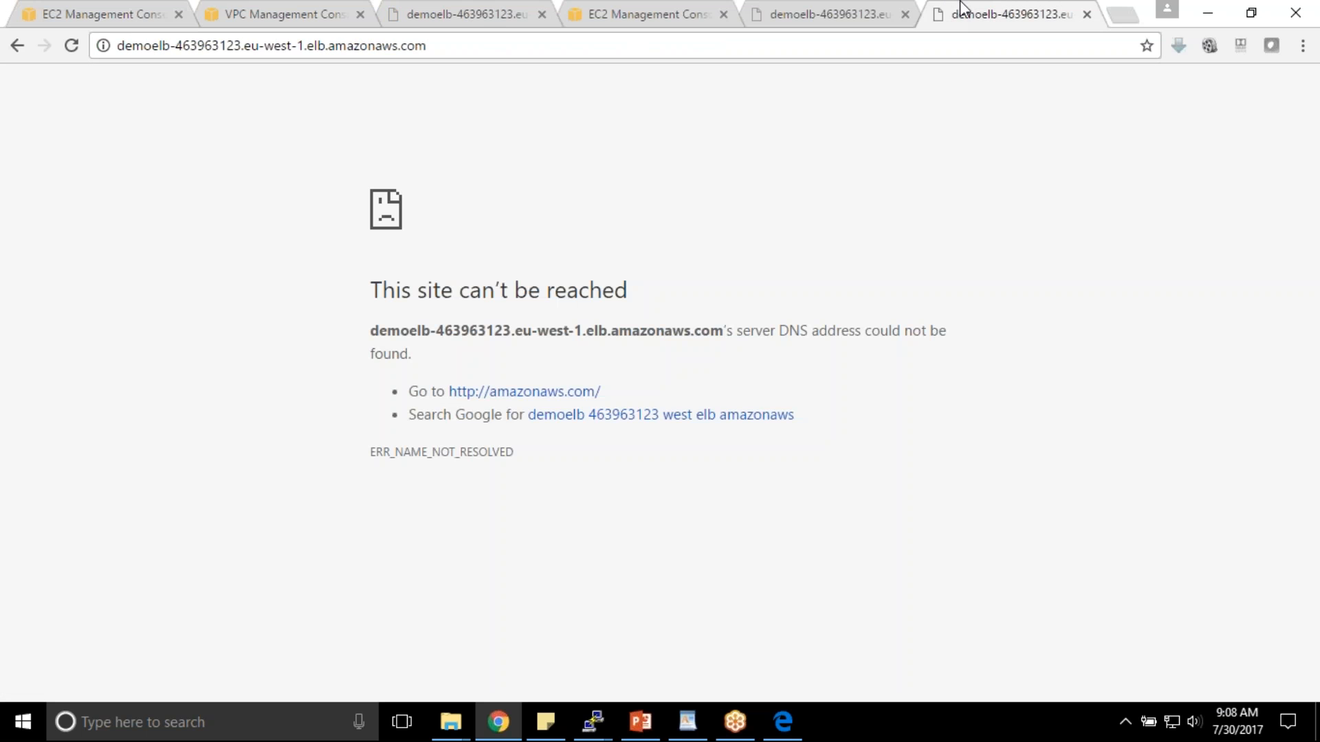
click(73, 45)
click(68, 11)
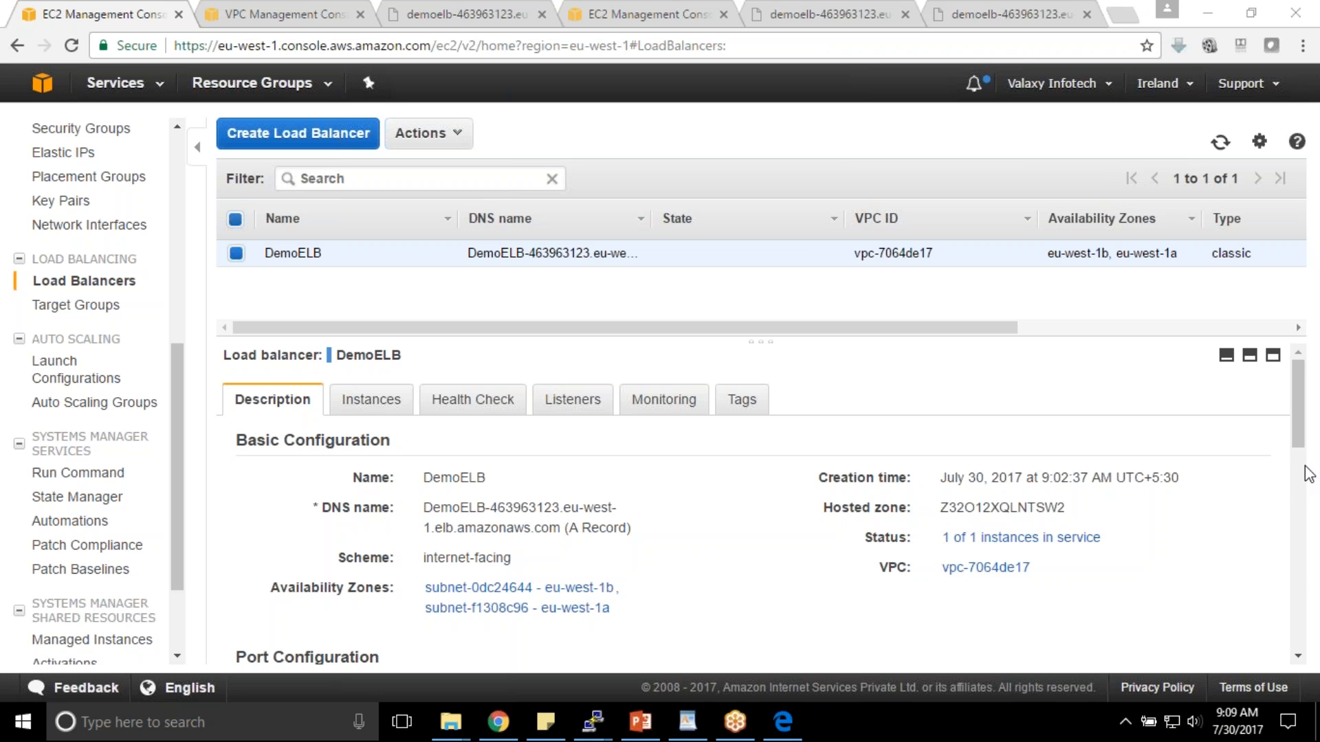
- Open DemoELB's HTTP 80 and HTTPS 443 listeners for editing, and reload the DemoELB tab twice; ERR_NAME_NOT_RESOLVED persists
click(564, 405)
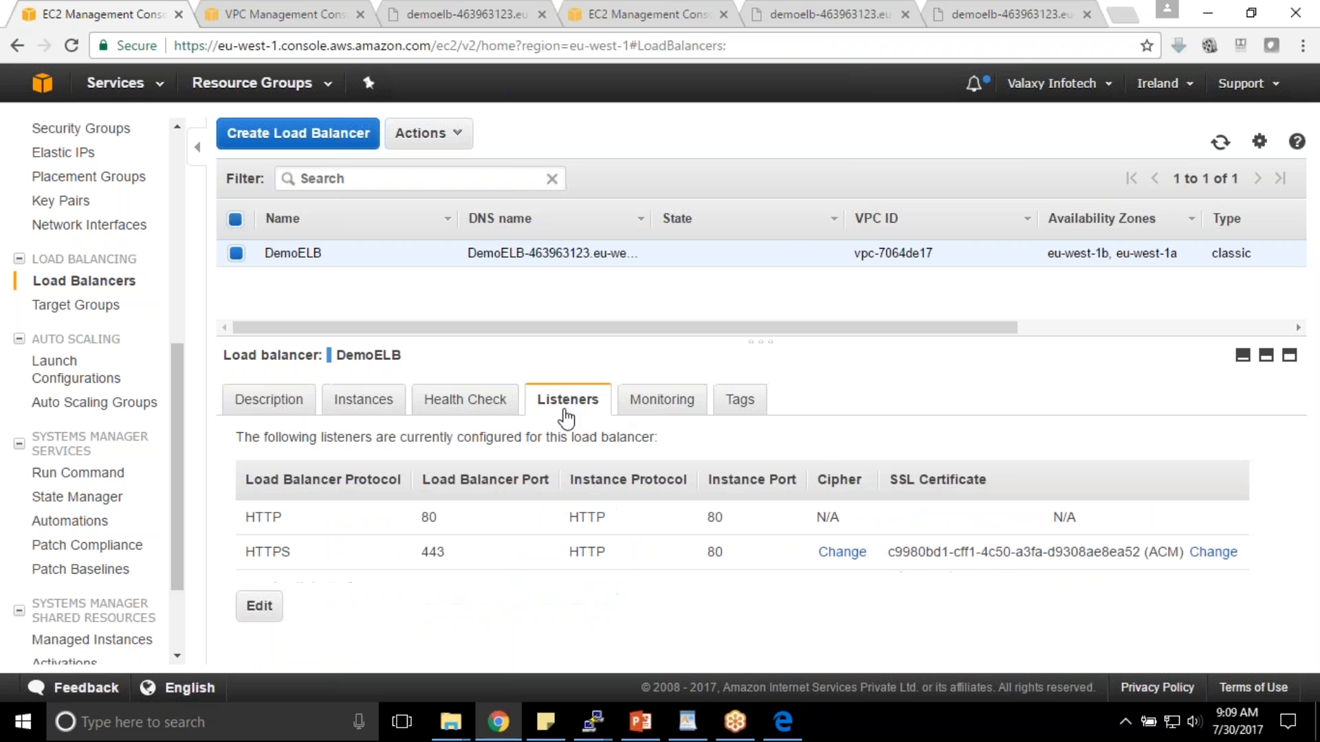
click(253, 610)
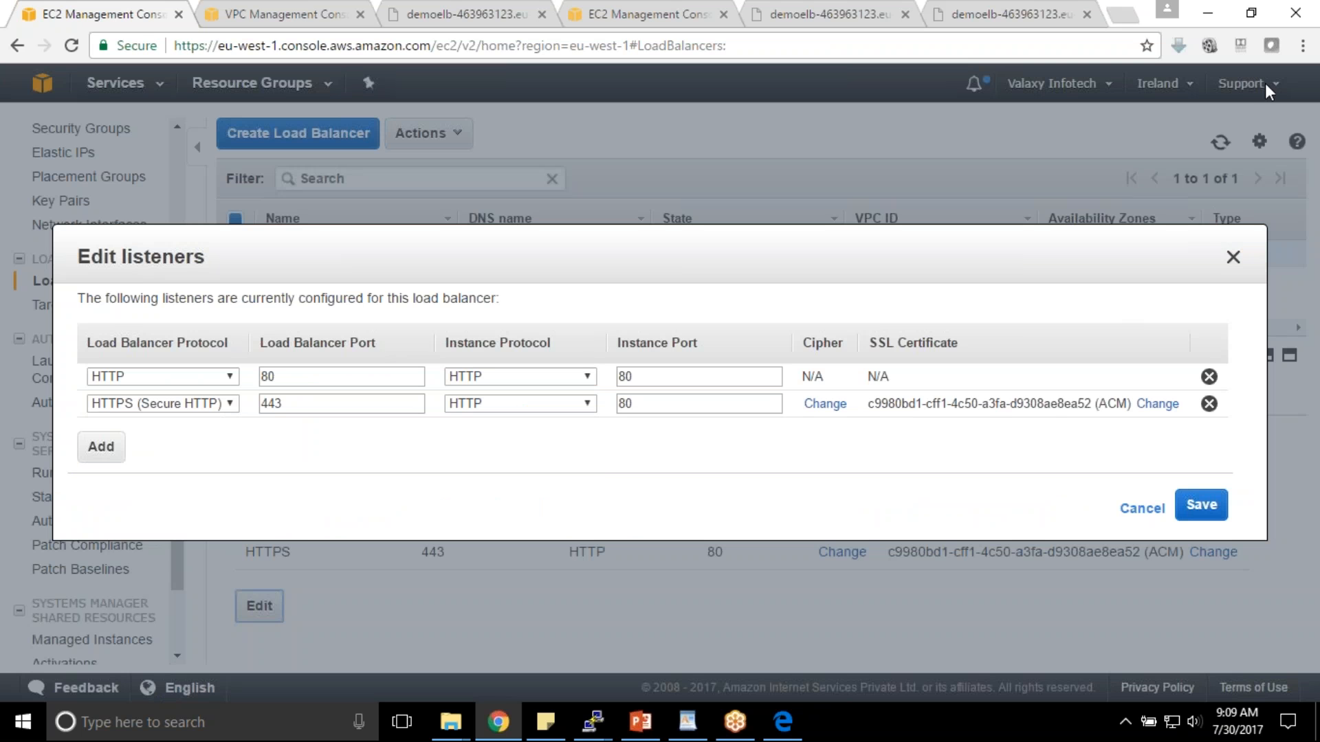
click(1010, 14)
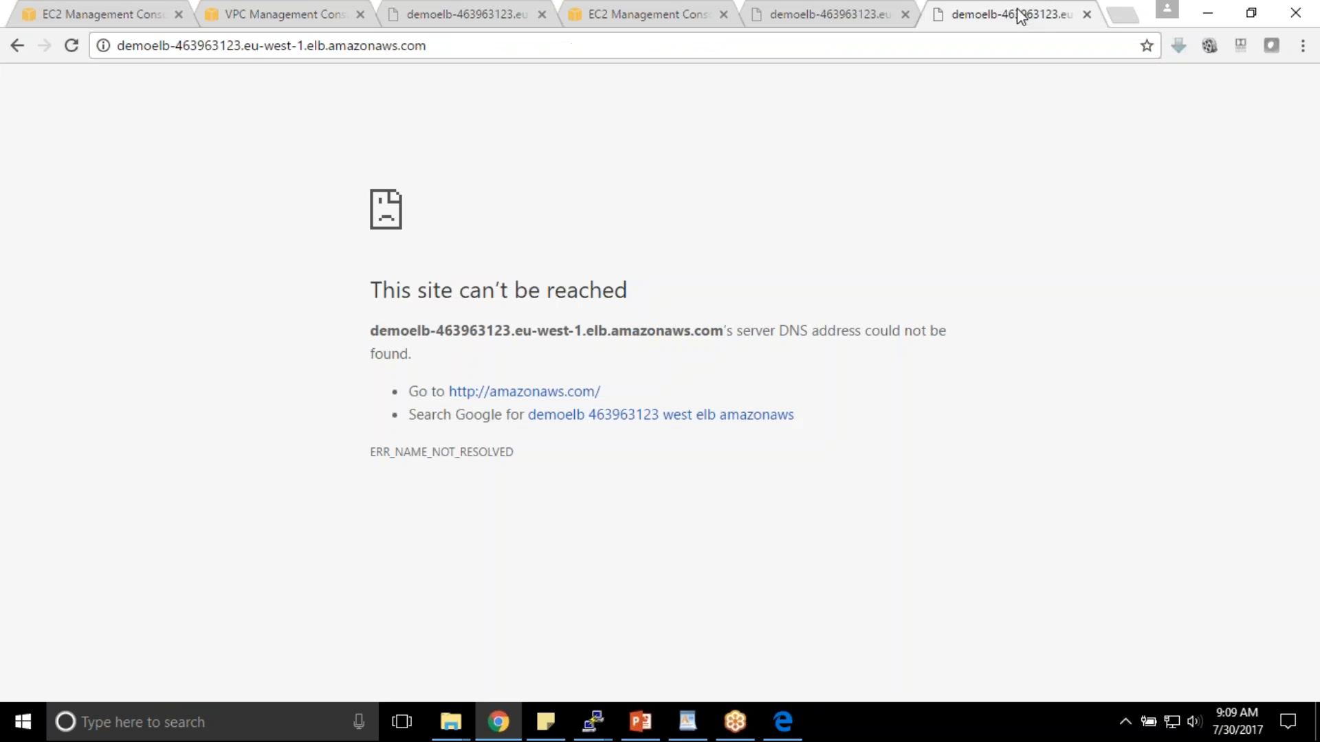
click(68, 54)
click(89, 14)
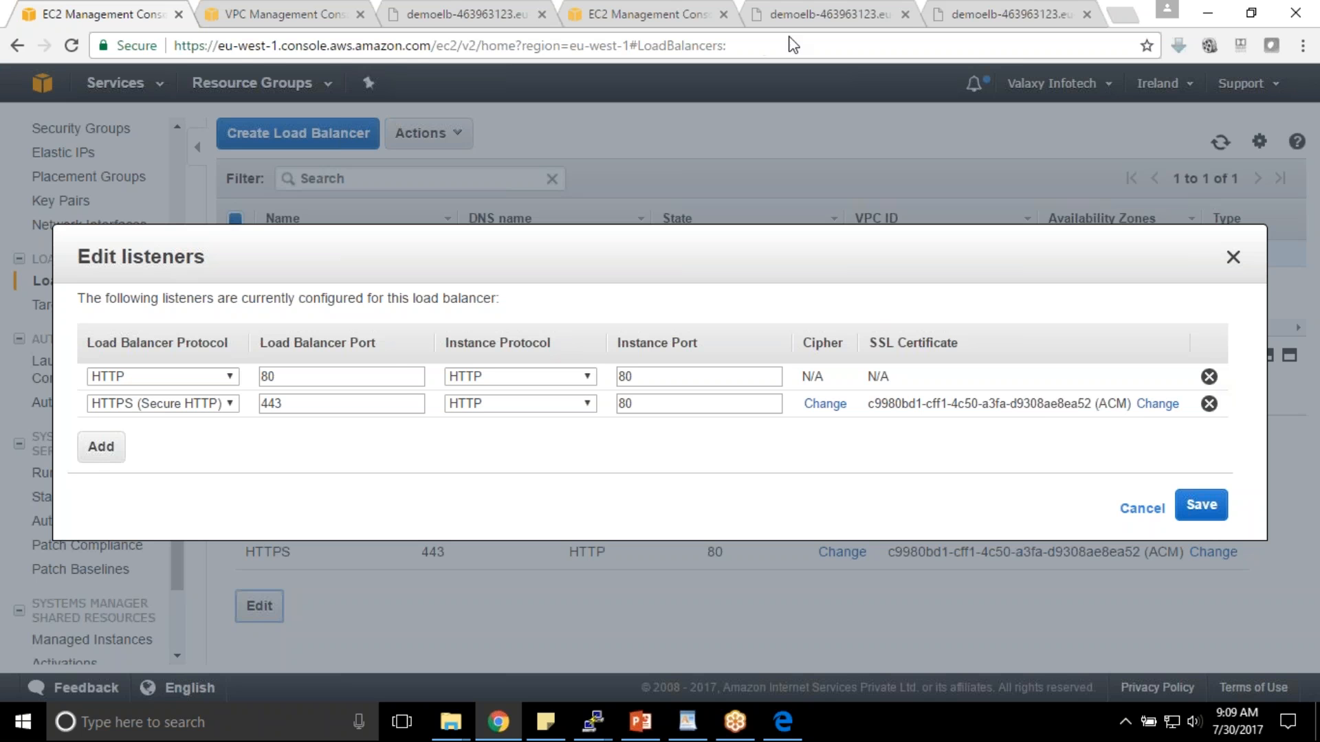
click(951, 14)
click(64, 45)
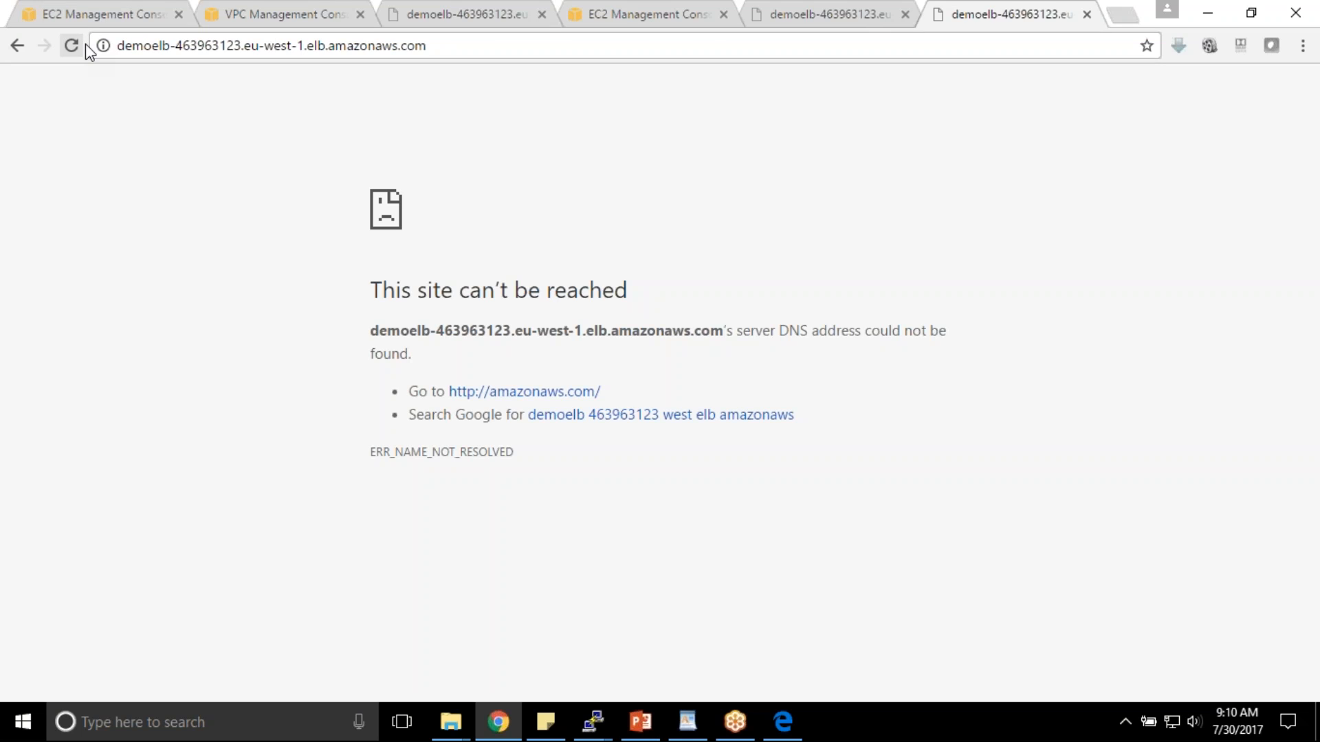
click(122, 39)
key(ctrl+c)
click(124, 51)
text(https://)
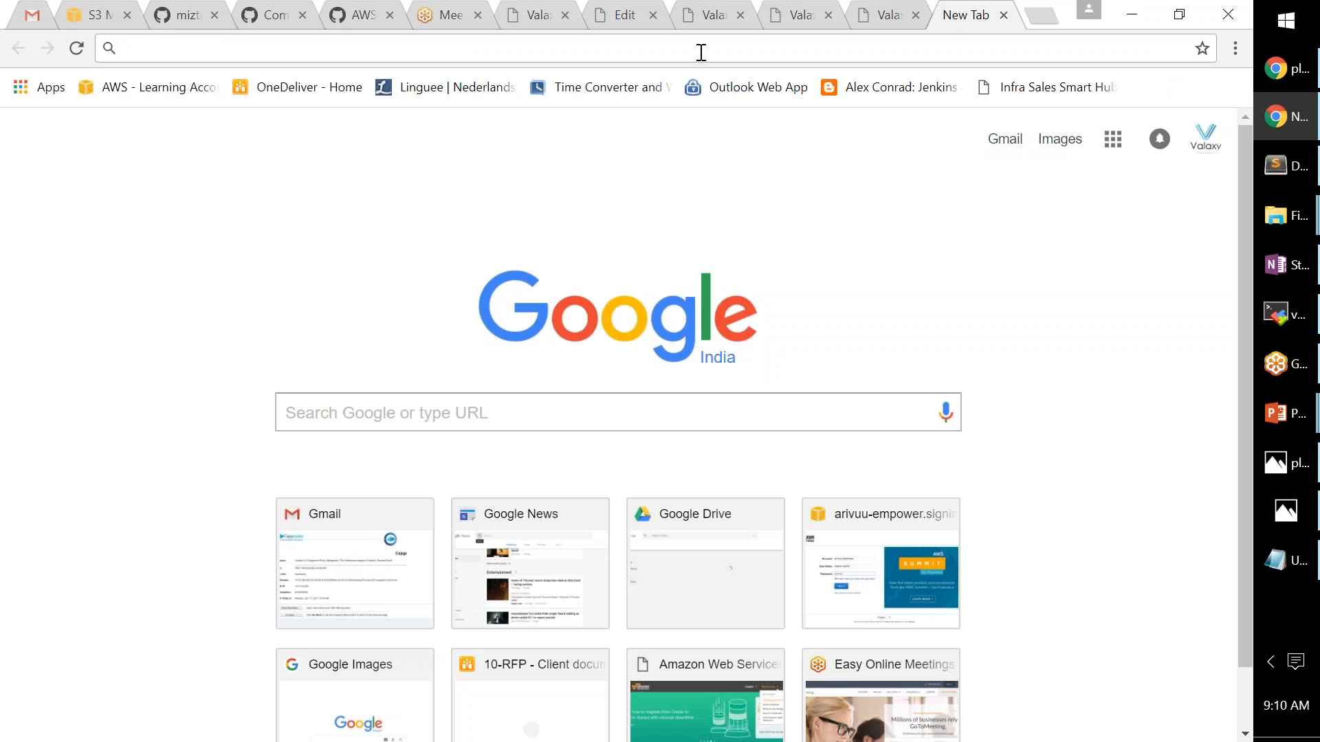
key(ctrl+v)
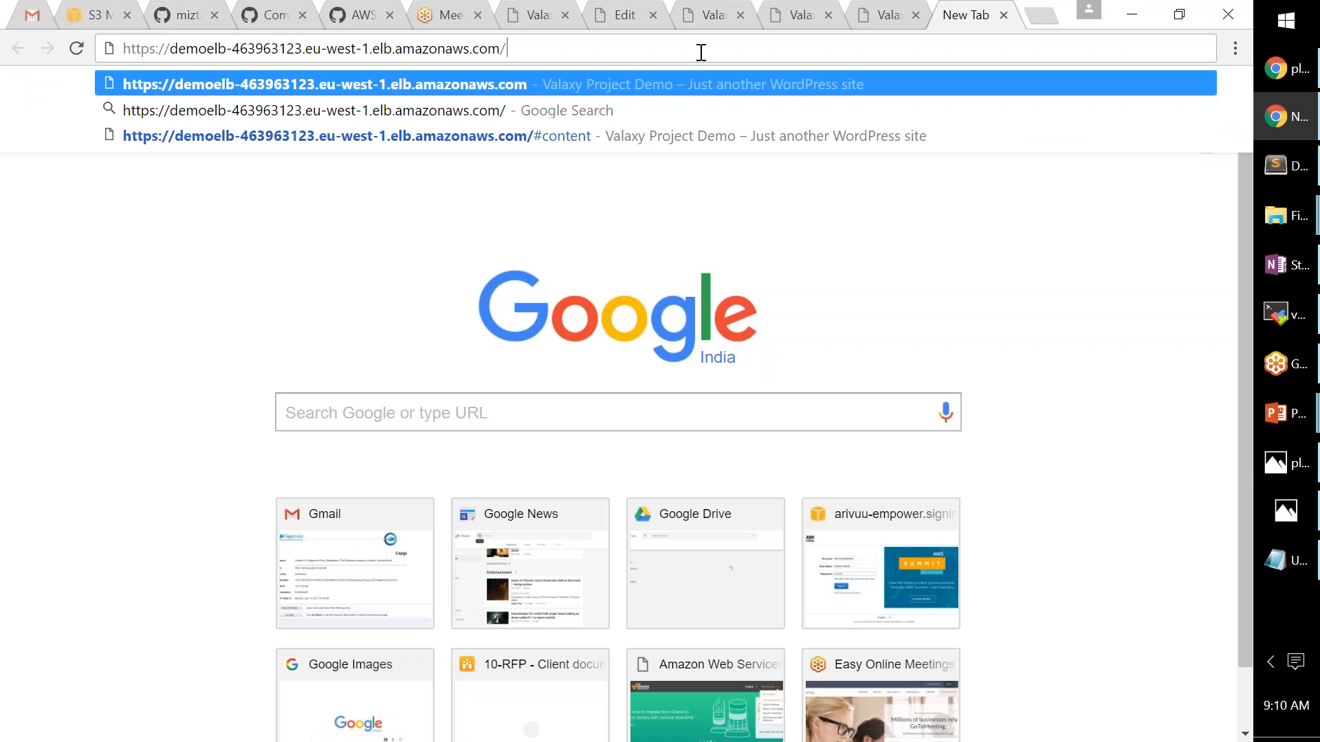
key(Return)
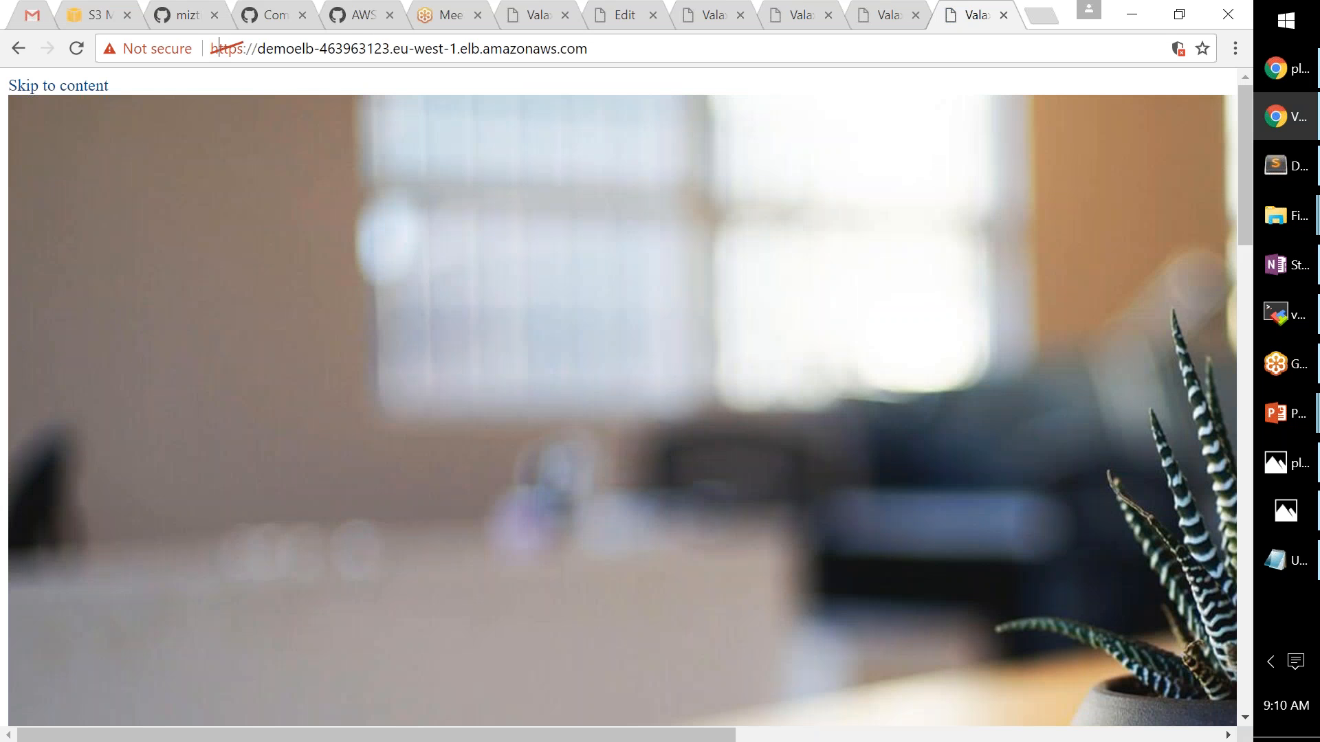
- Inspect and dismiss the Not secure connection details, then bring up the Run dialog
click(701, 53)
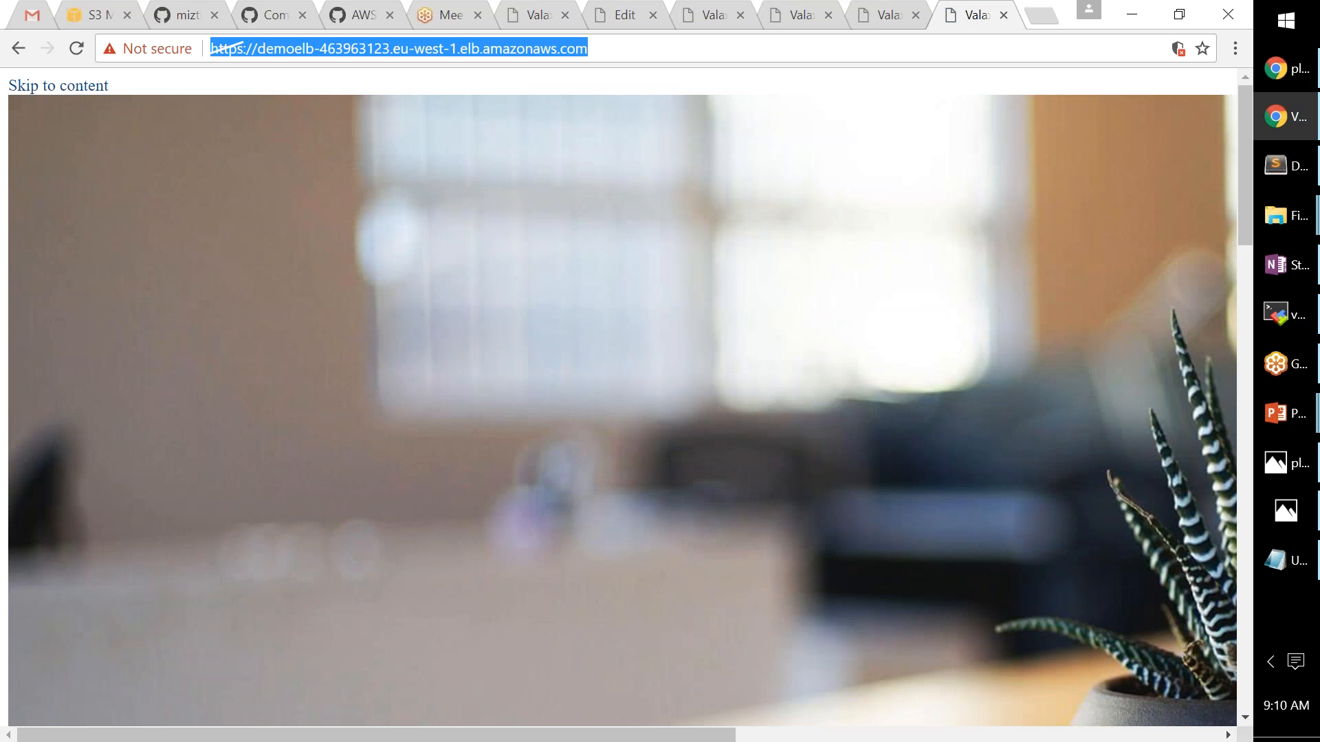
click(153, 48)
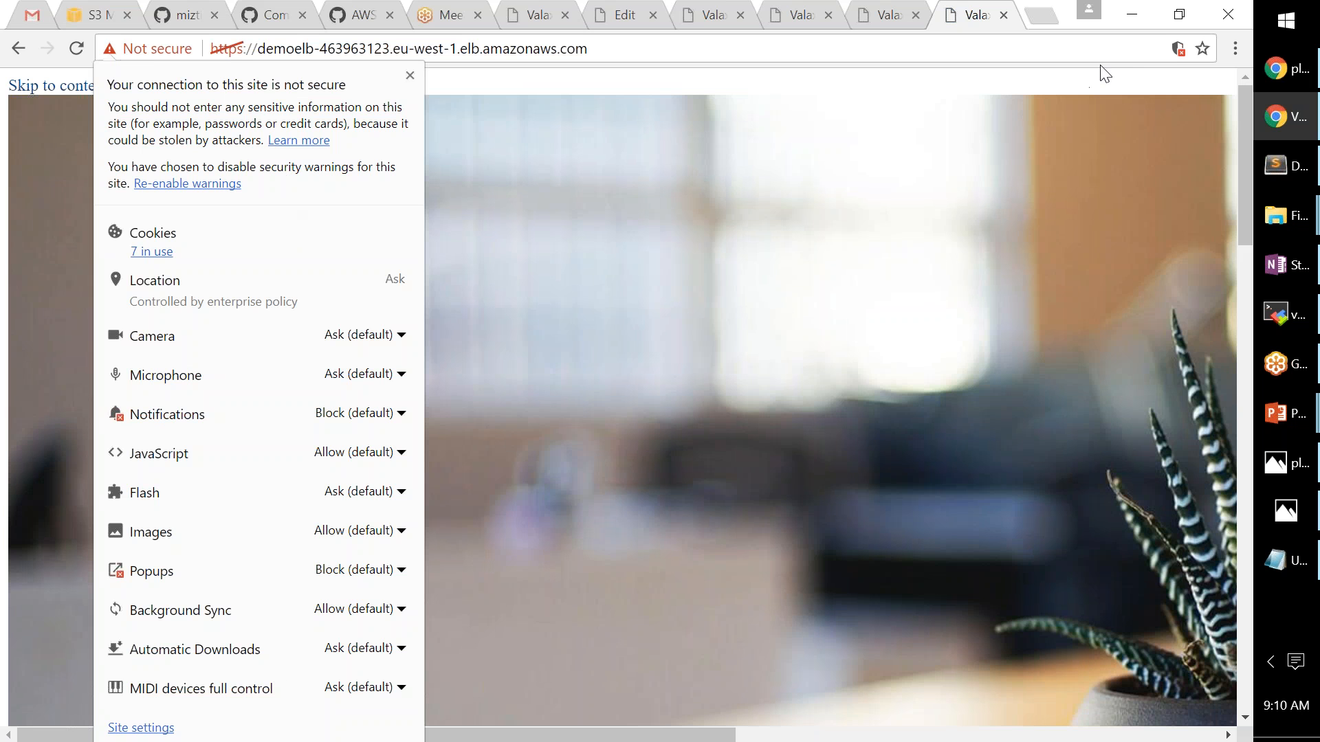
click(1020, 164)
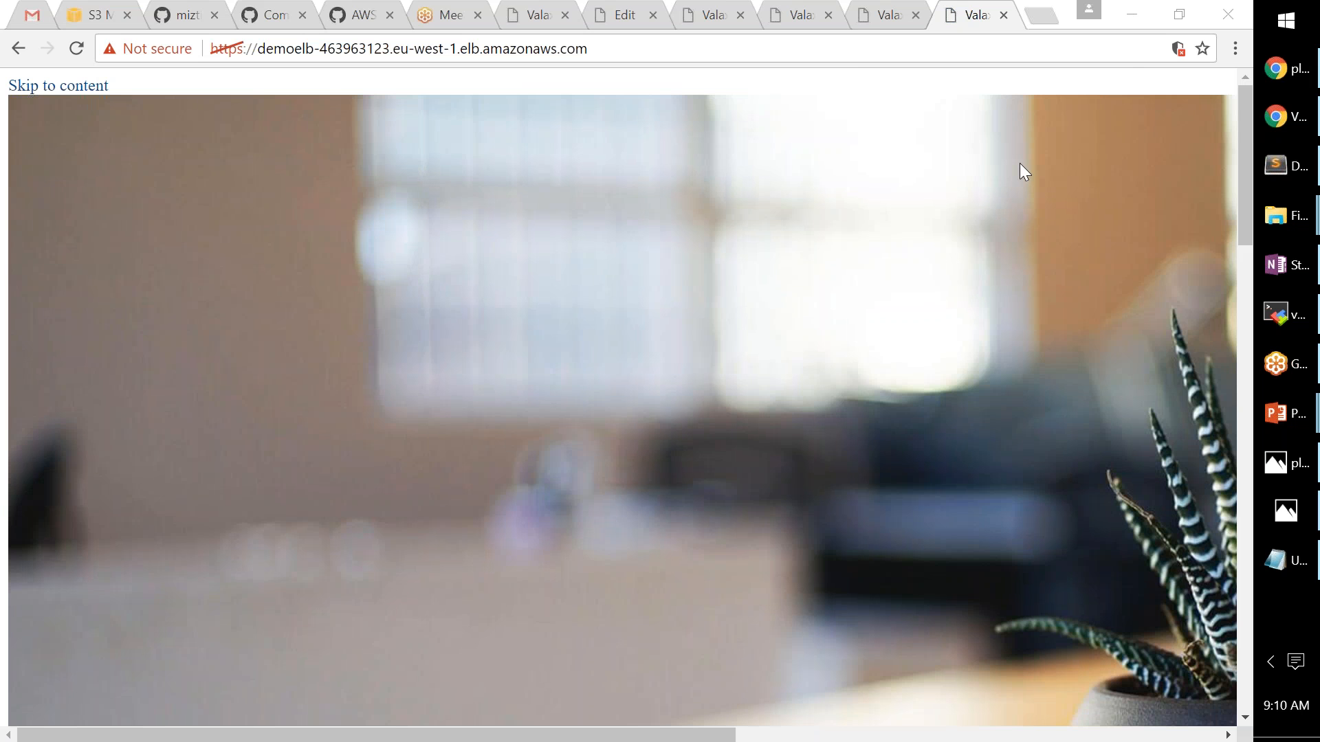
key(super+r)
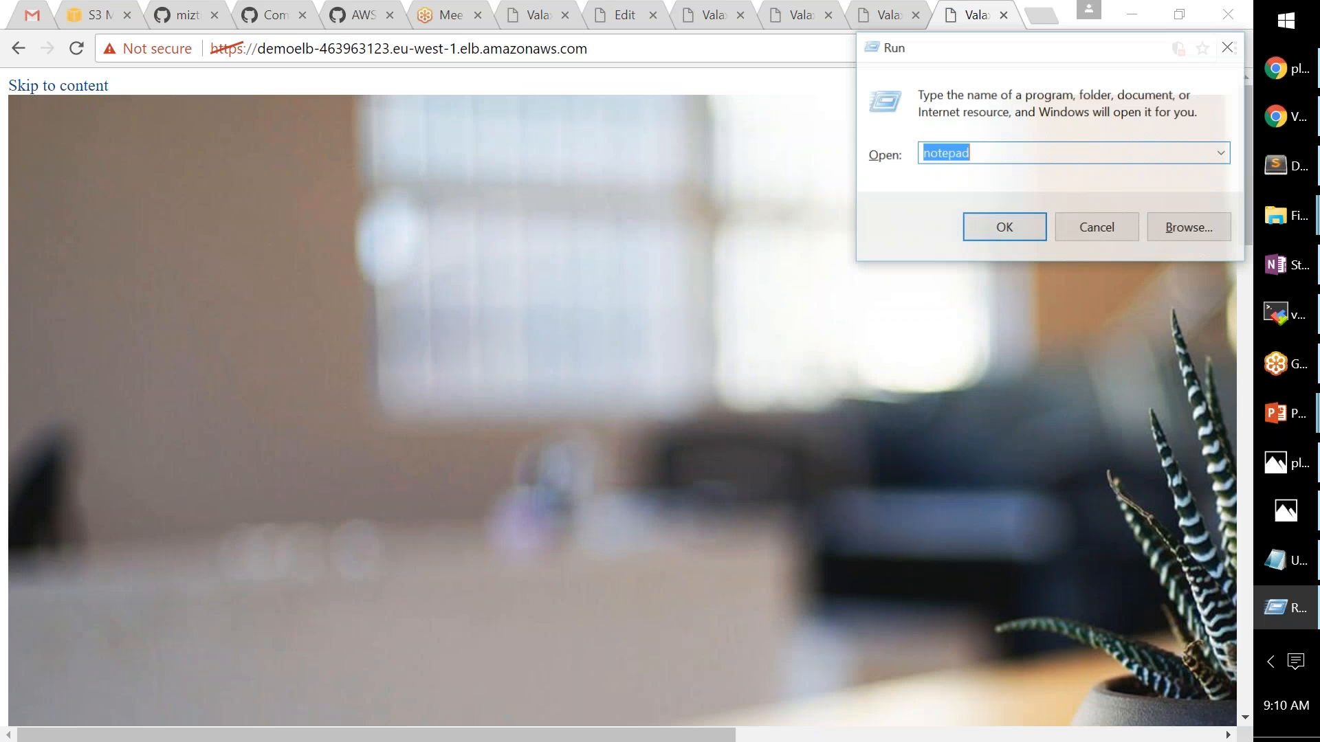
- Launch iexplore, continue past the certificate warning to the Valaxy Project Demo page, then return to Chrome
text(iexplore)
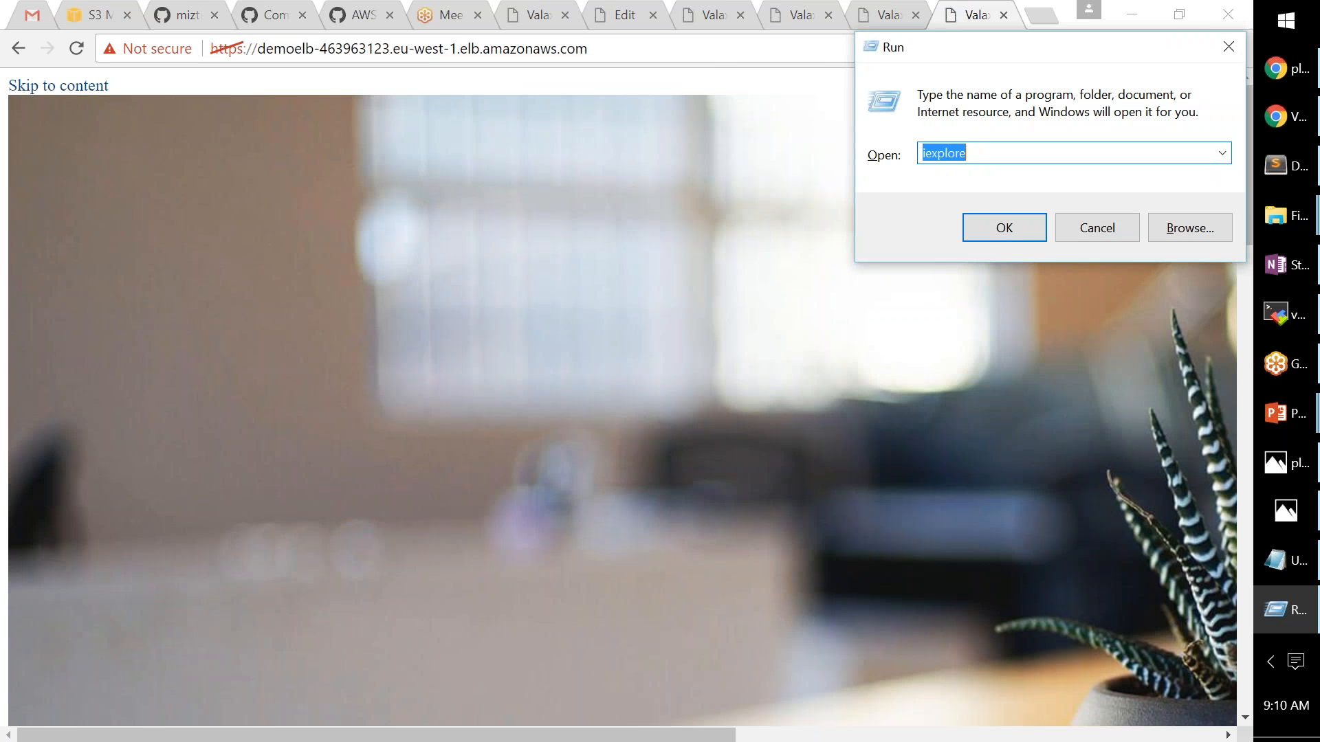
key(Return)
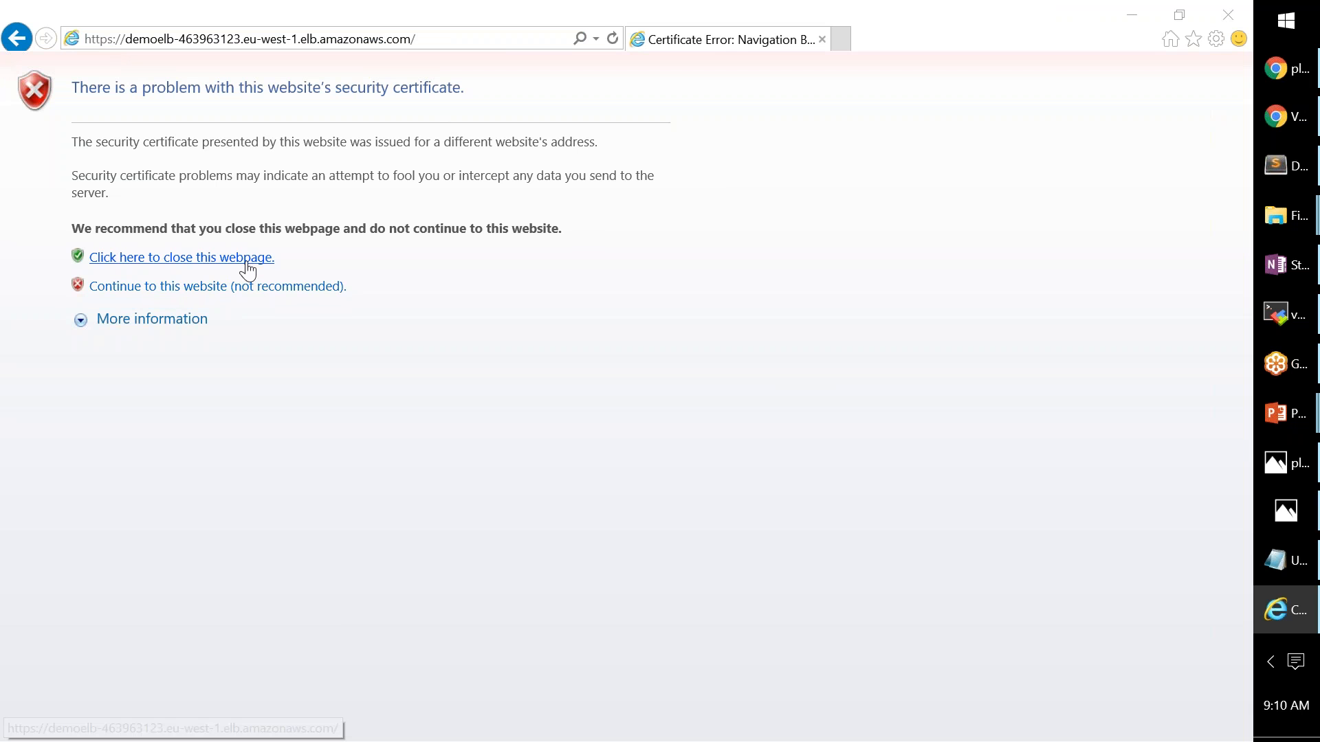
click(150, 293)
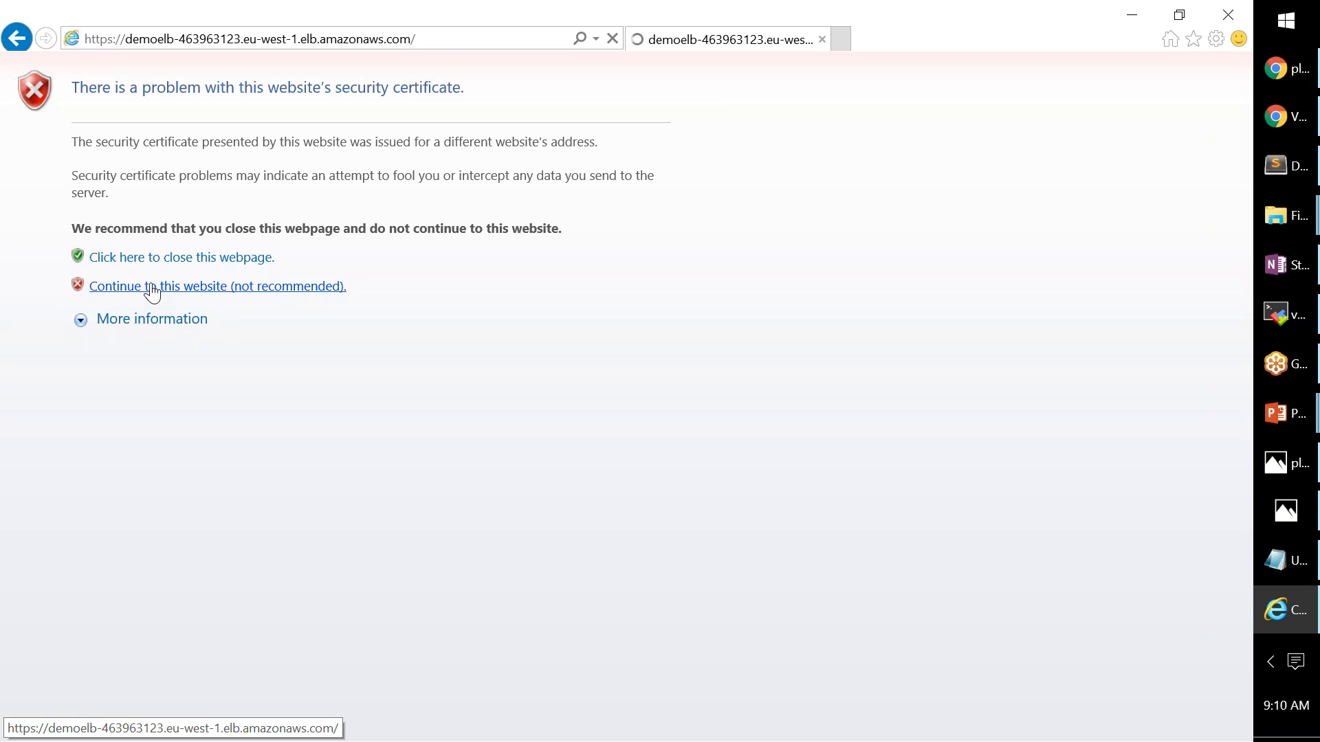
click(224, 288)
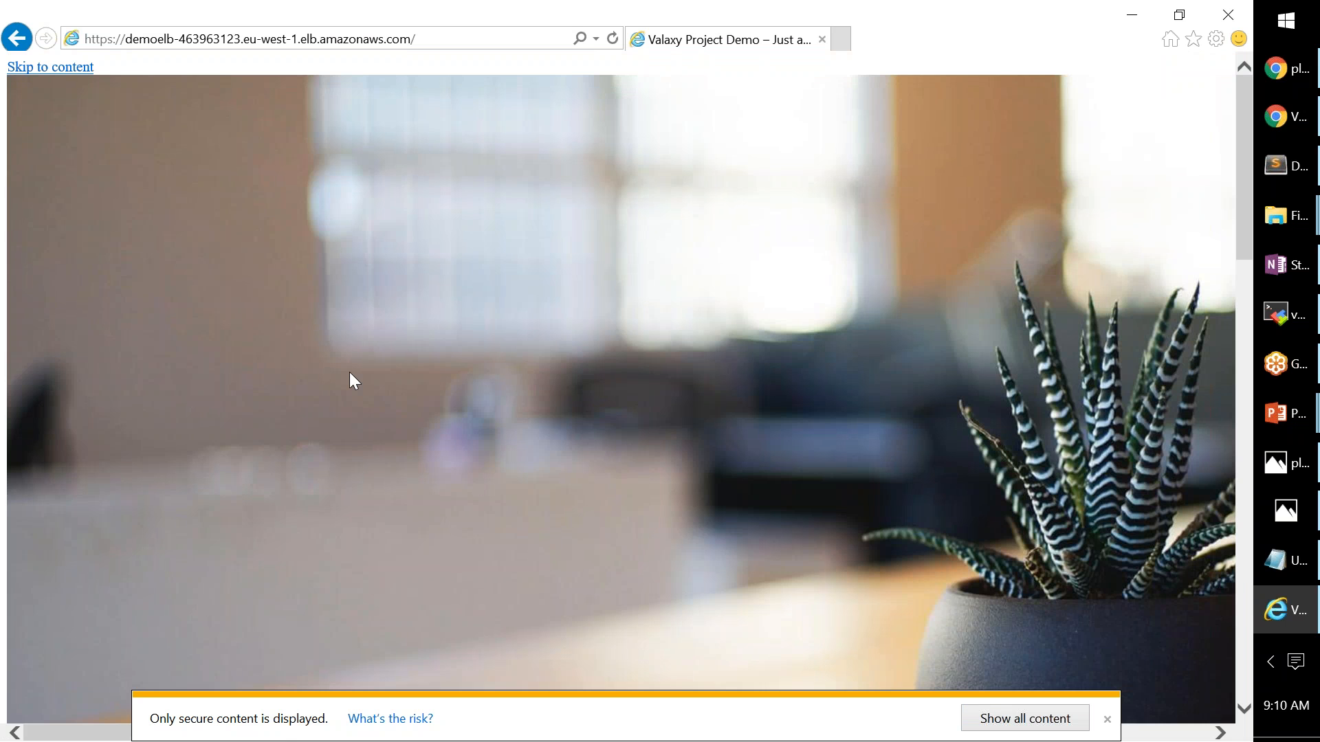
scroll(350, 372, down, 5)
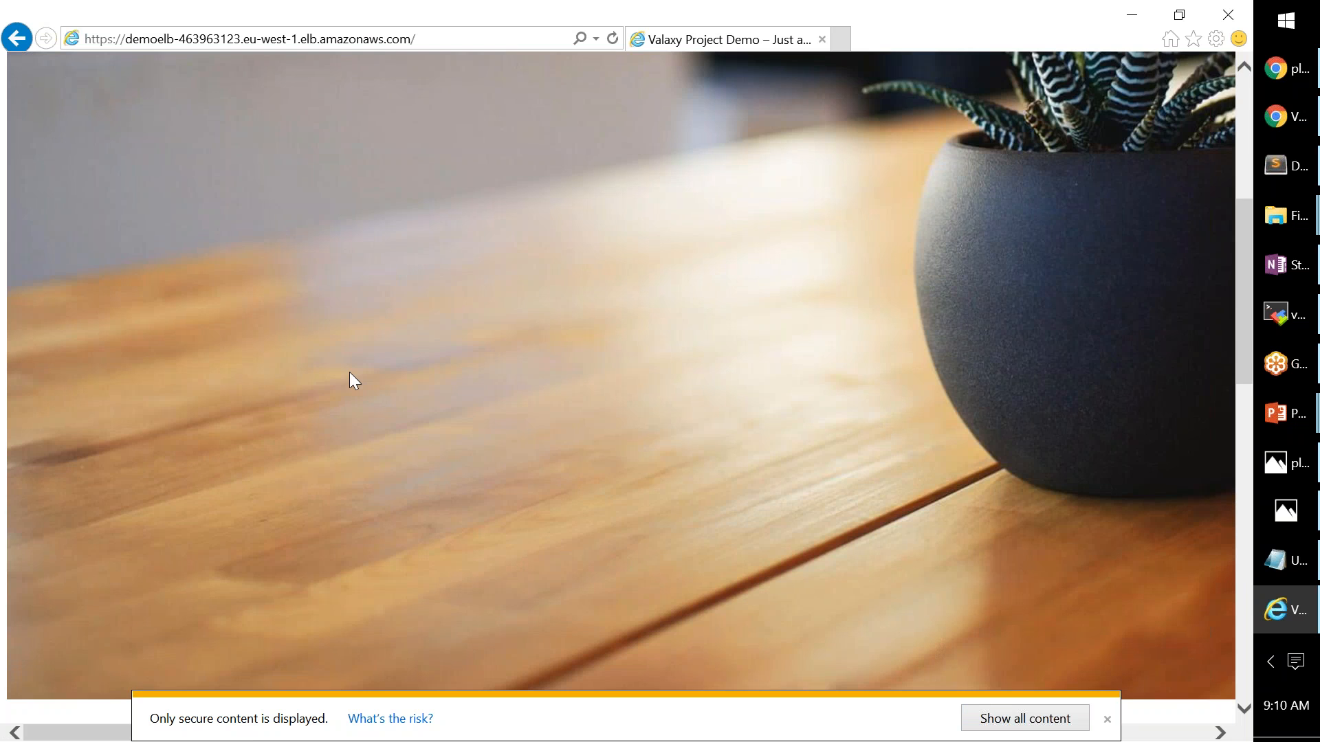
scroll(349, 373, down, 1)
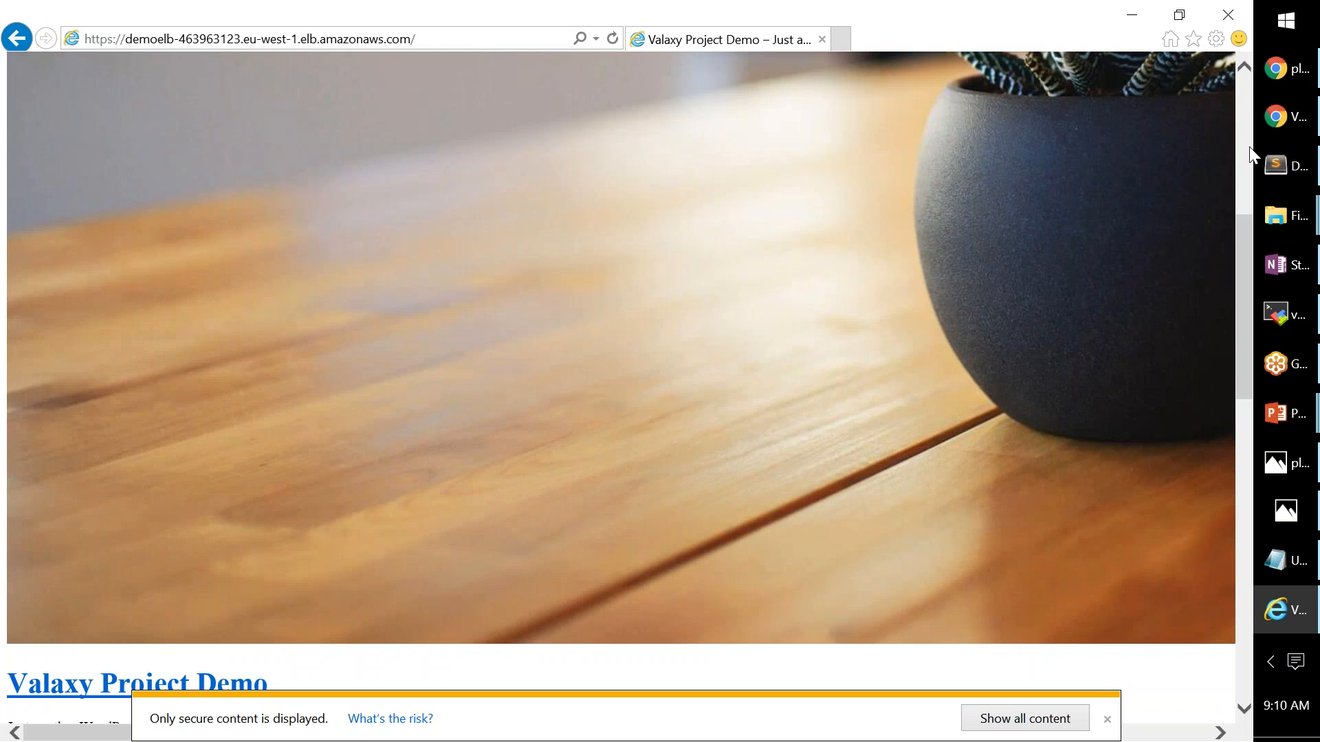
click(1284, 116)
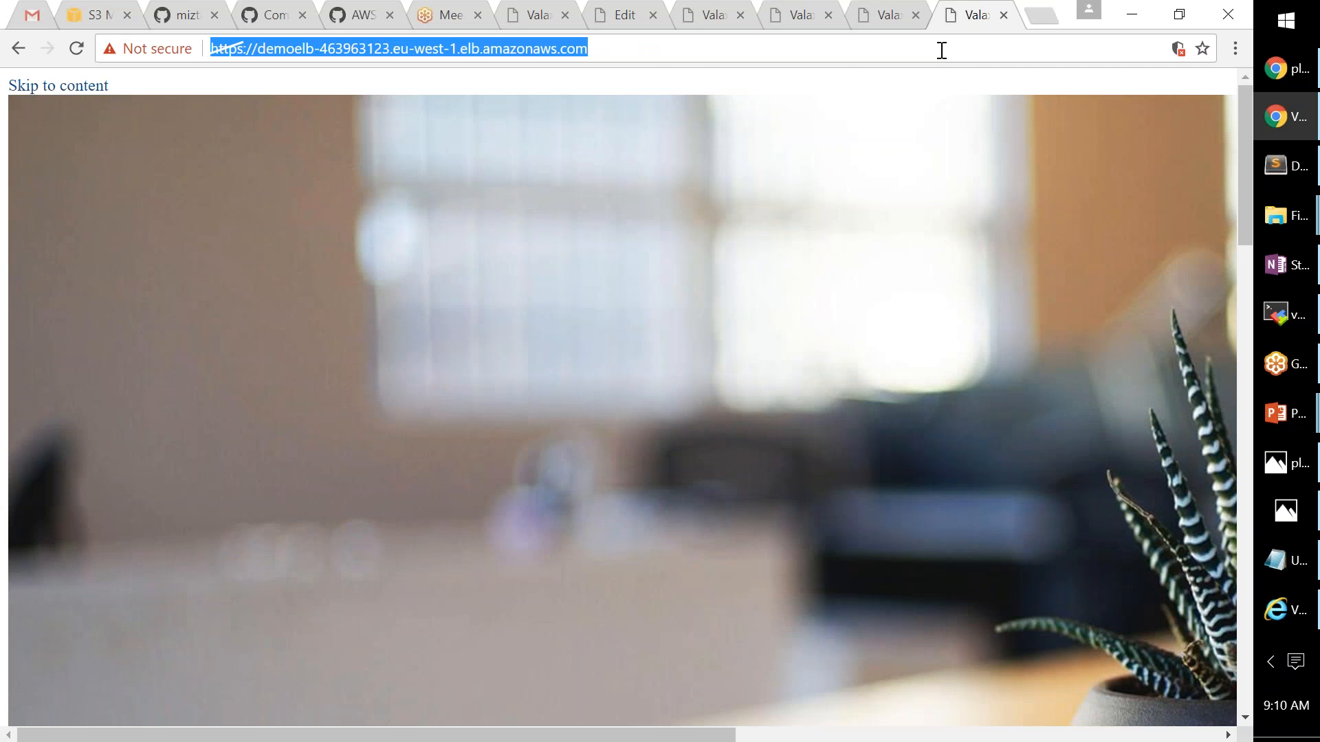
- Go to ssllabs.com via the address bar suggestion
text(ssllab)
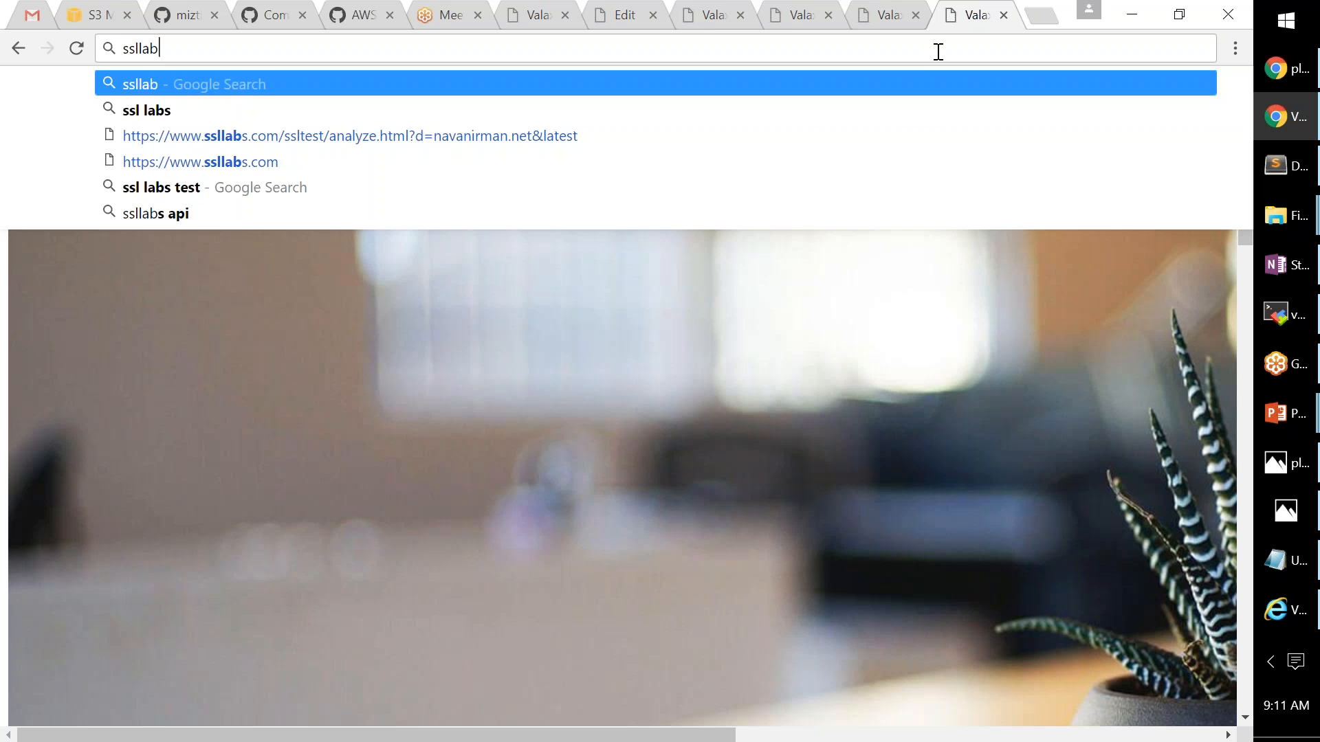
key(Down)
key(Down)
key(Down)
key(Return)
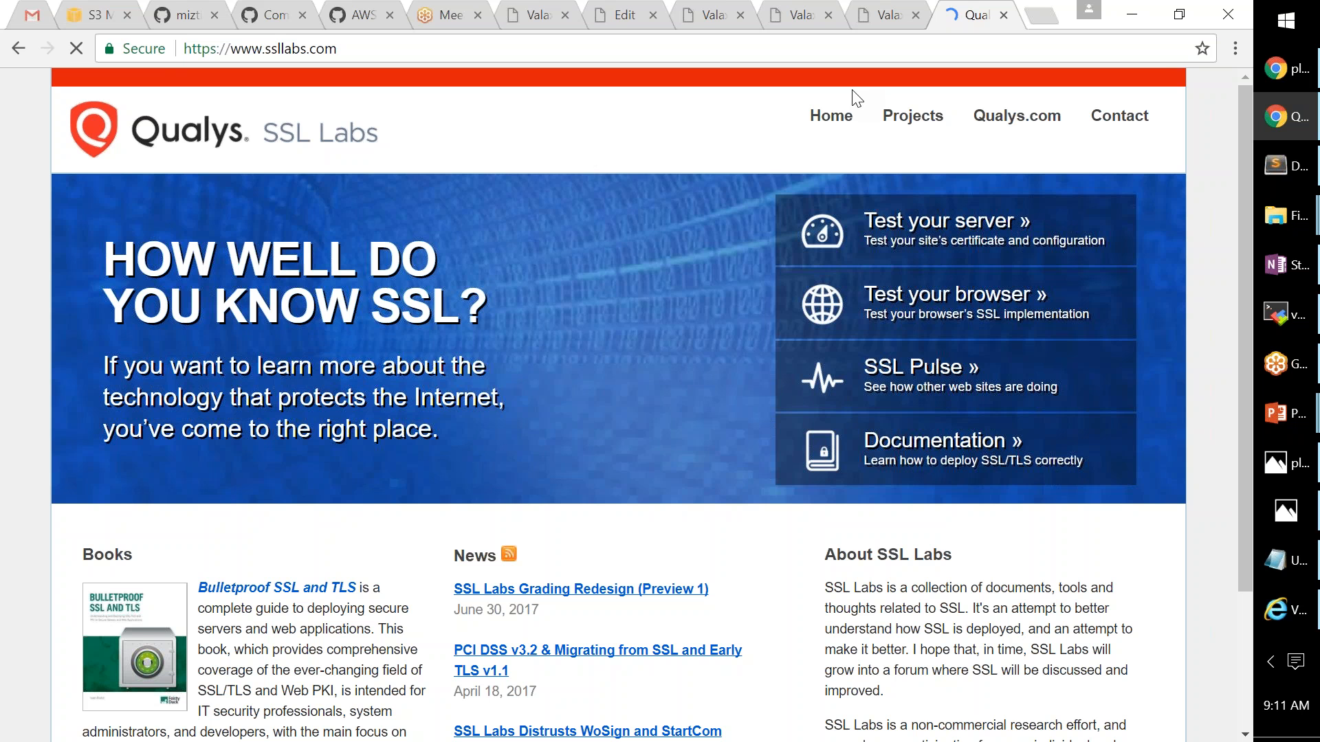
scroll(950, 141, down, 2)
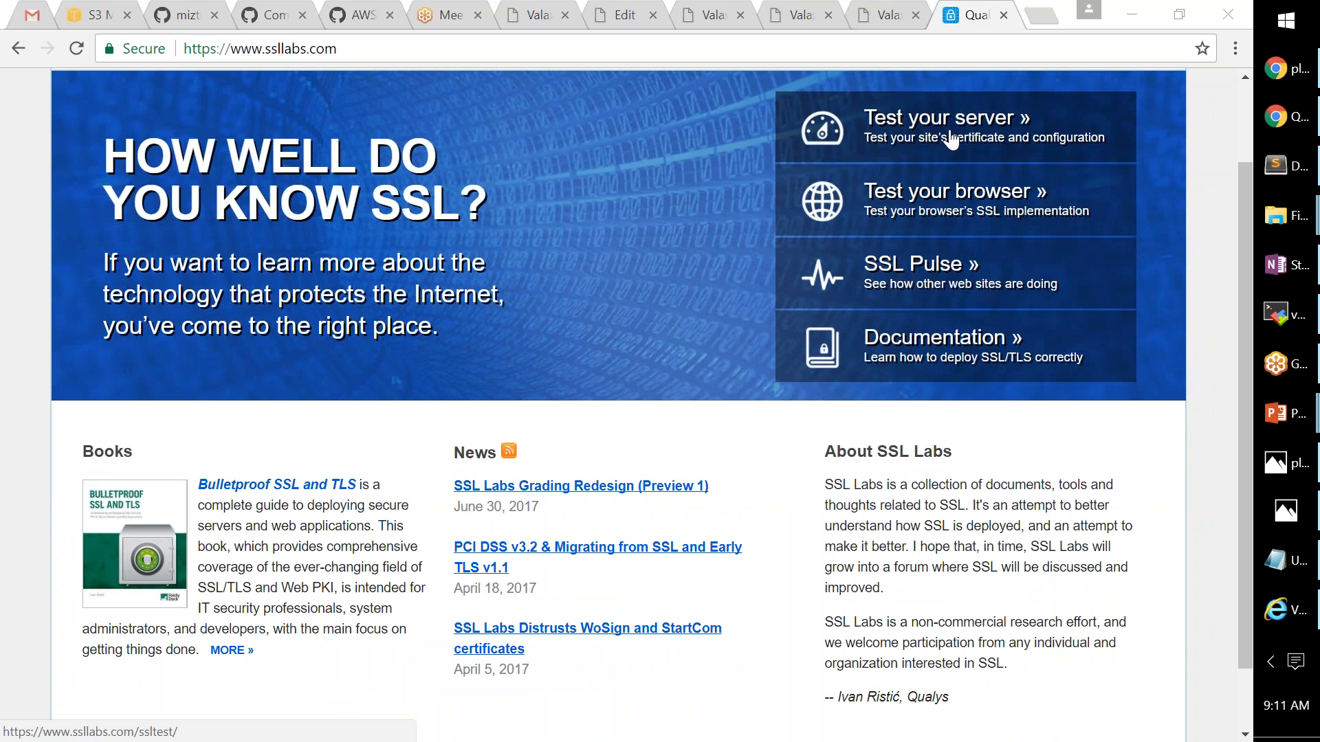
scroll(962, 151, up, 1)
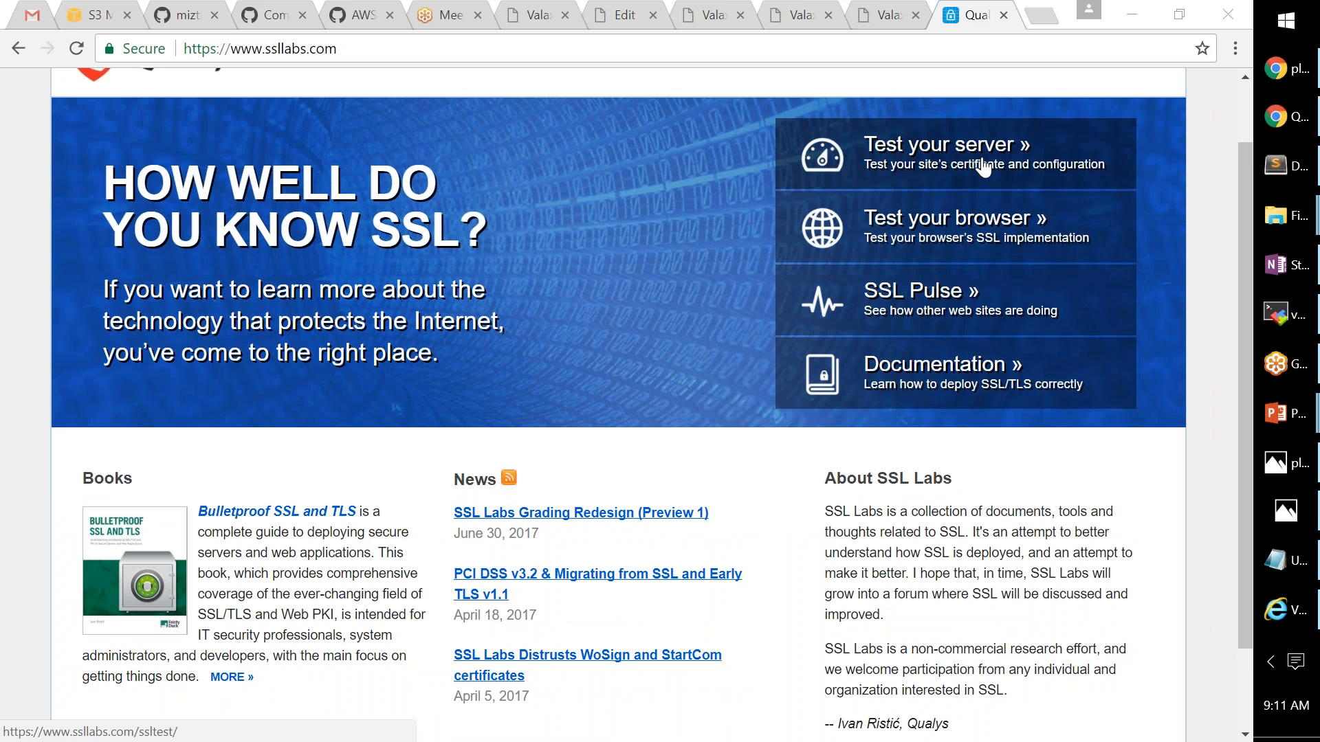
- Submit the DemoELB hostname to the SSL Labs server test and review the rerun with mismatch ignored
click(983, 167)
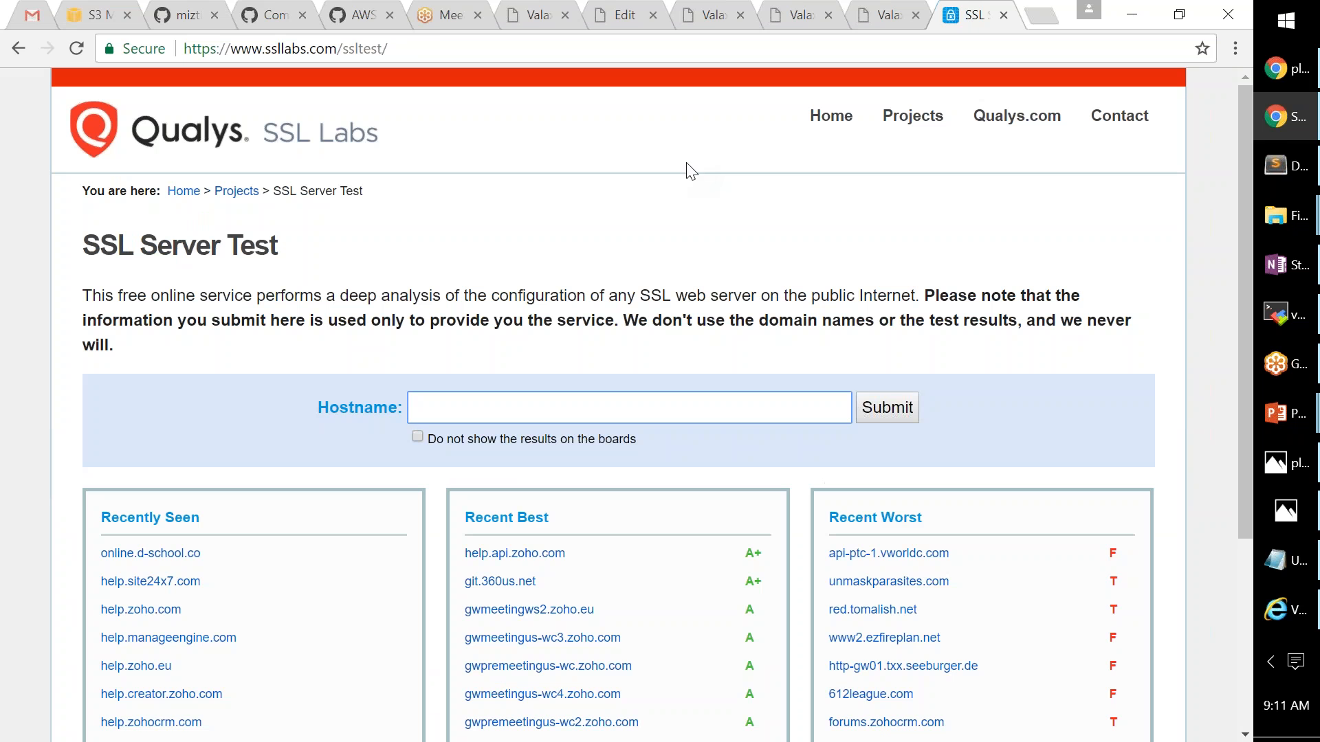
text(https://demoelb-463963123.eu-west-1.elb.amazonaws.com/)
click(878, 408)
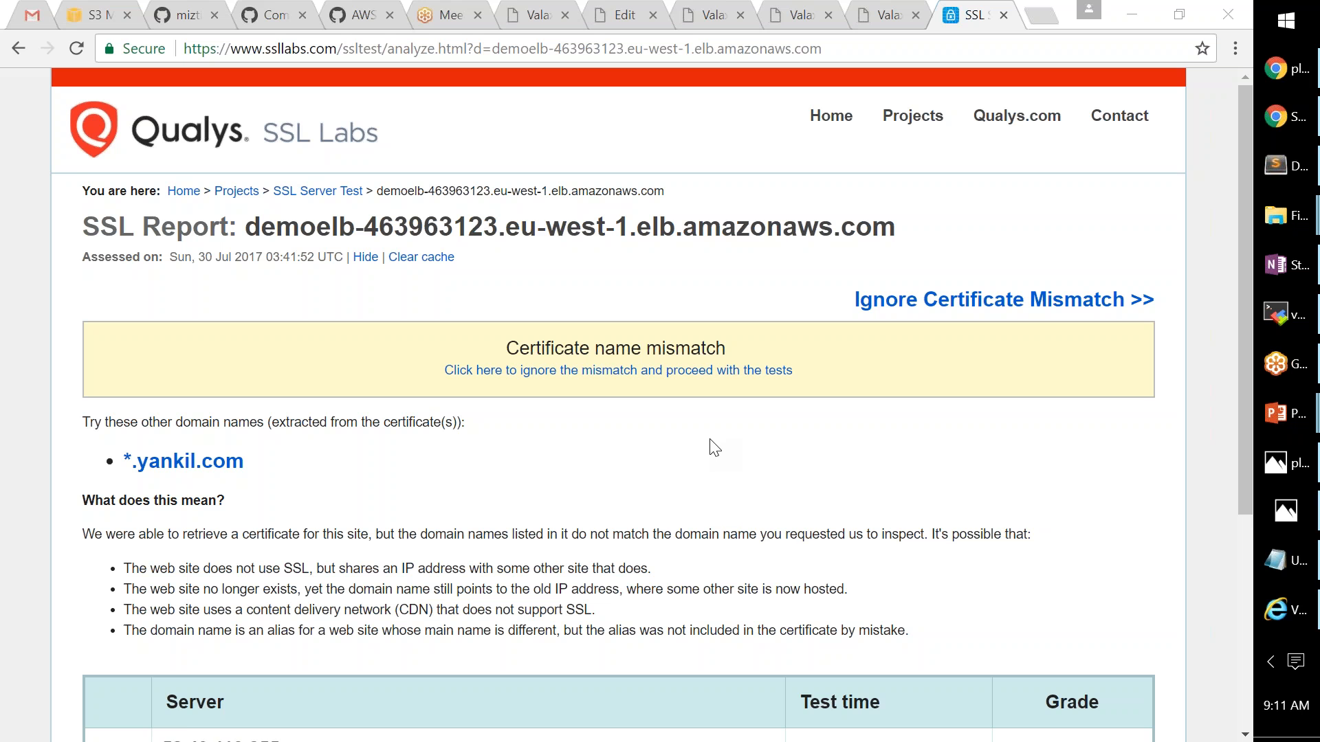
scroll(715, 448, down, 1)
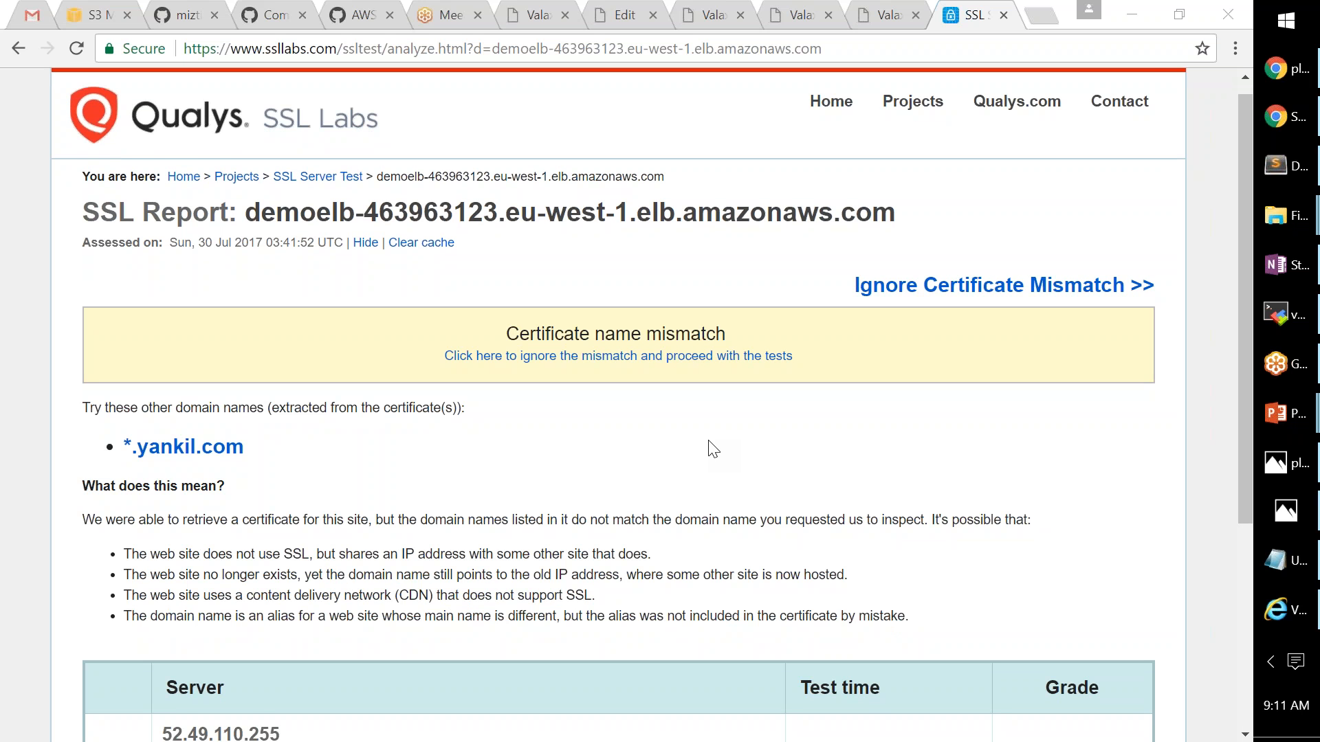
scroll(709, 441, down, 3)
drag(162, 440, 282, 440)
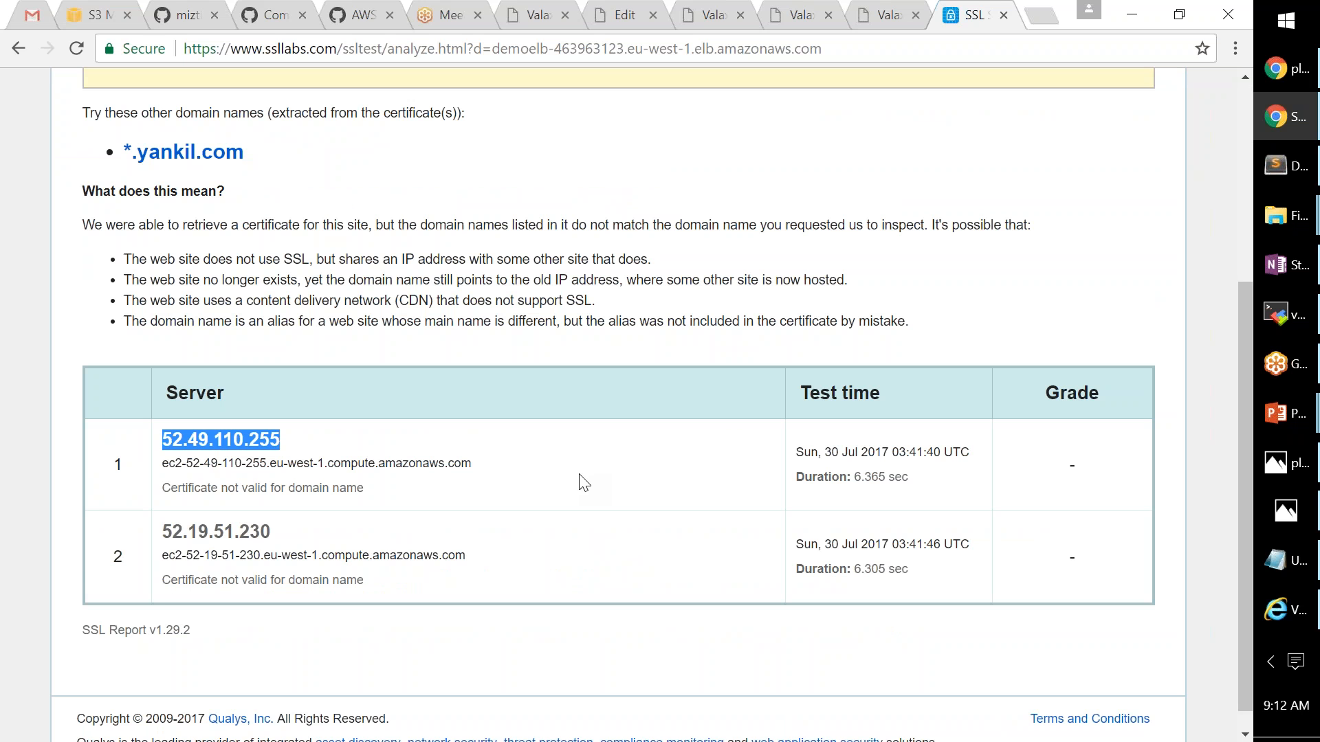
scroll(520, 245, up, 3)
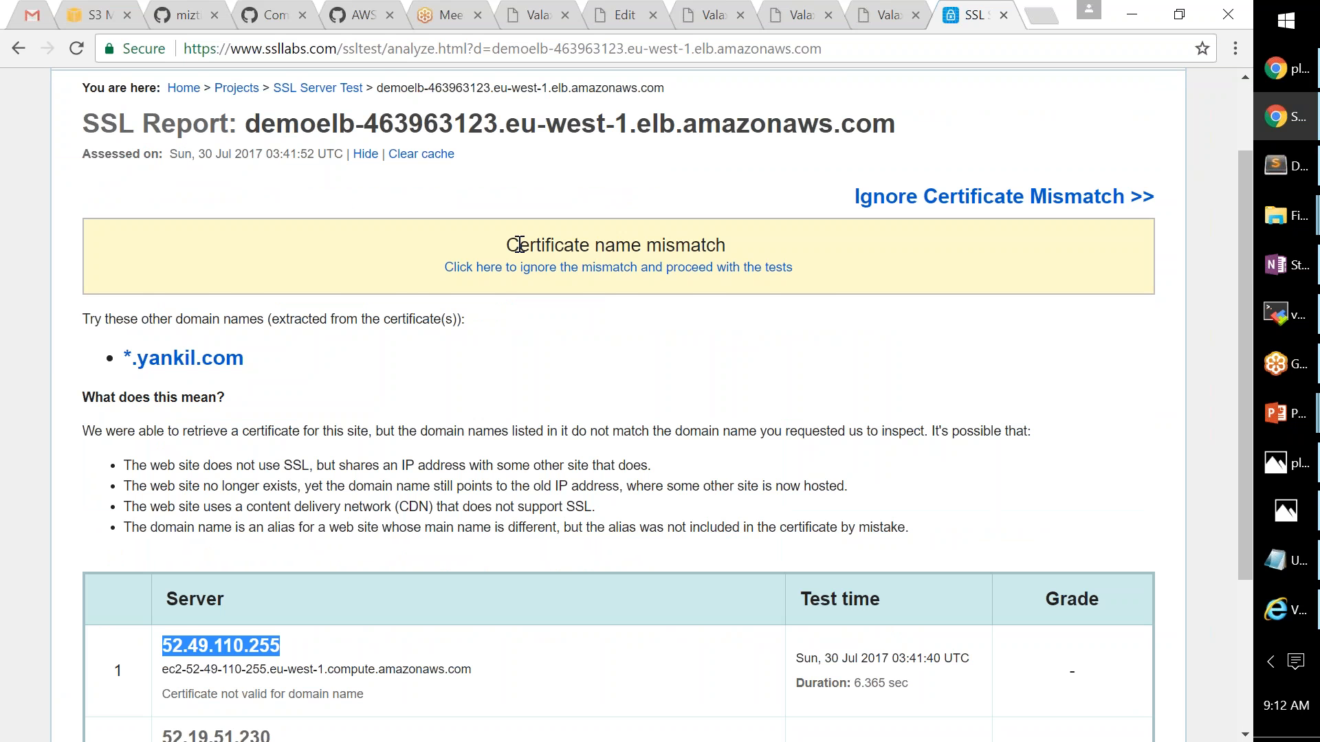
scroll(519, 245, down, 3)
drag(281, 416, 172, 416)
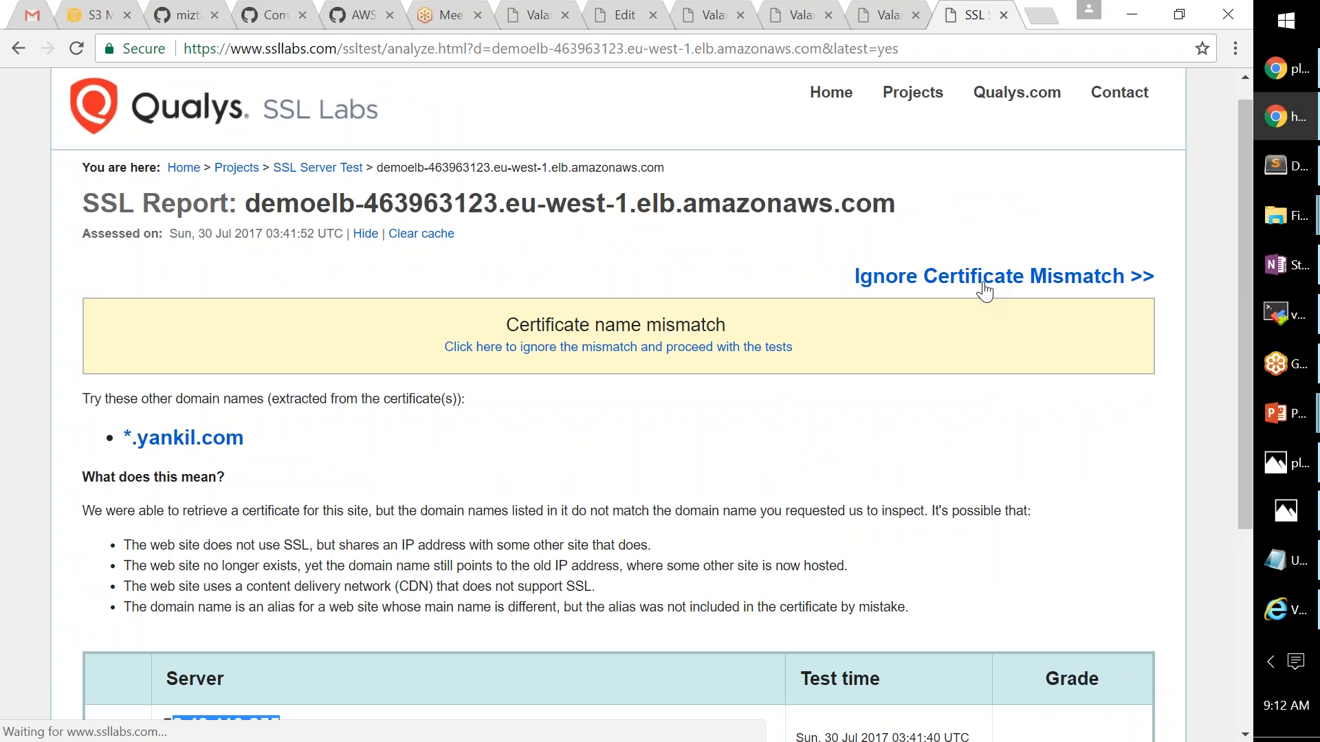
click(607, 49)
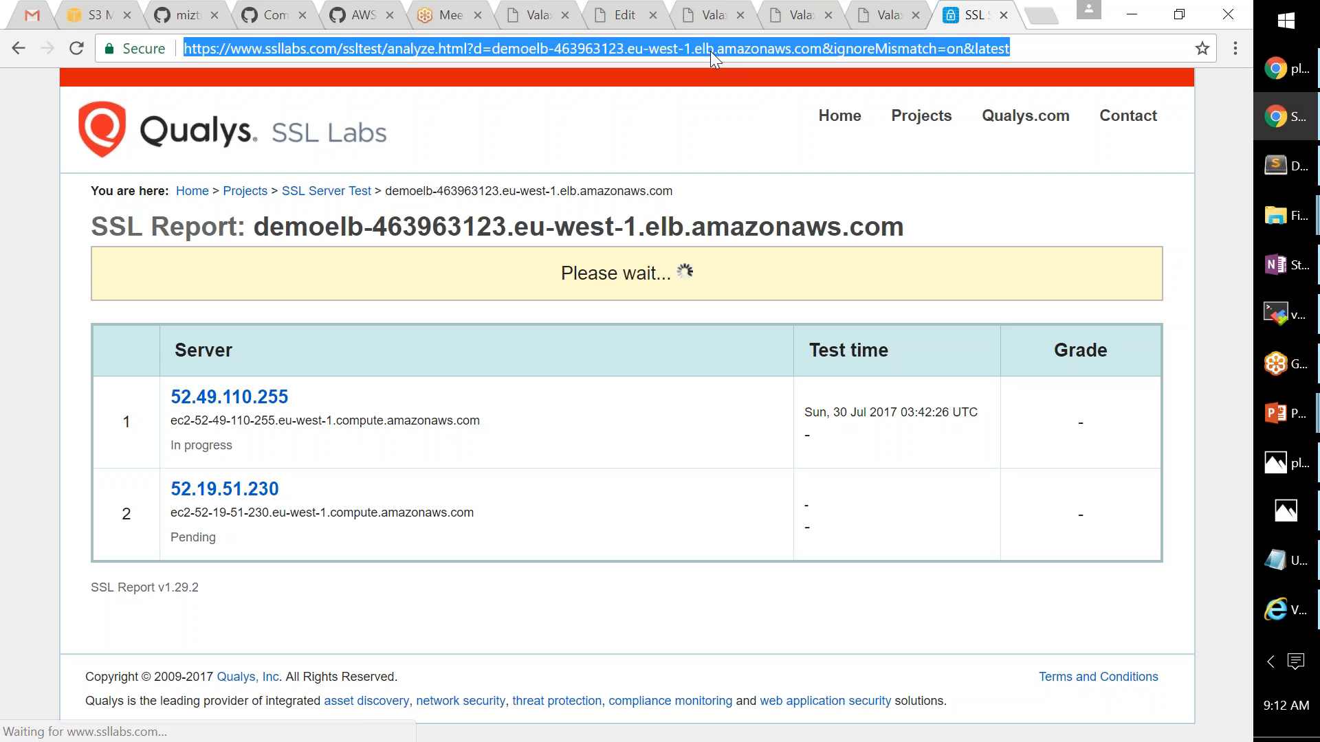
- Google 'ssl check certificate' and pick the 'SSL Checker - SSL Shopper' result
text(s)
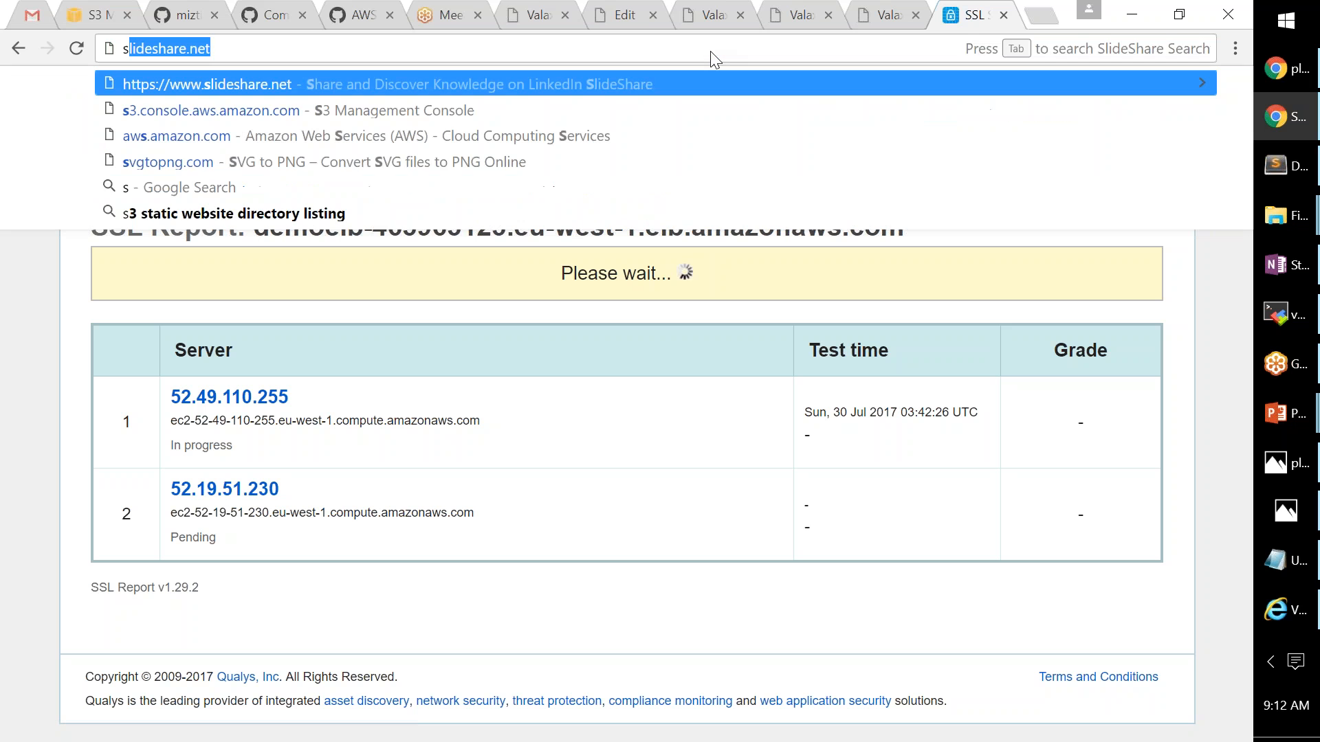
text(s)
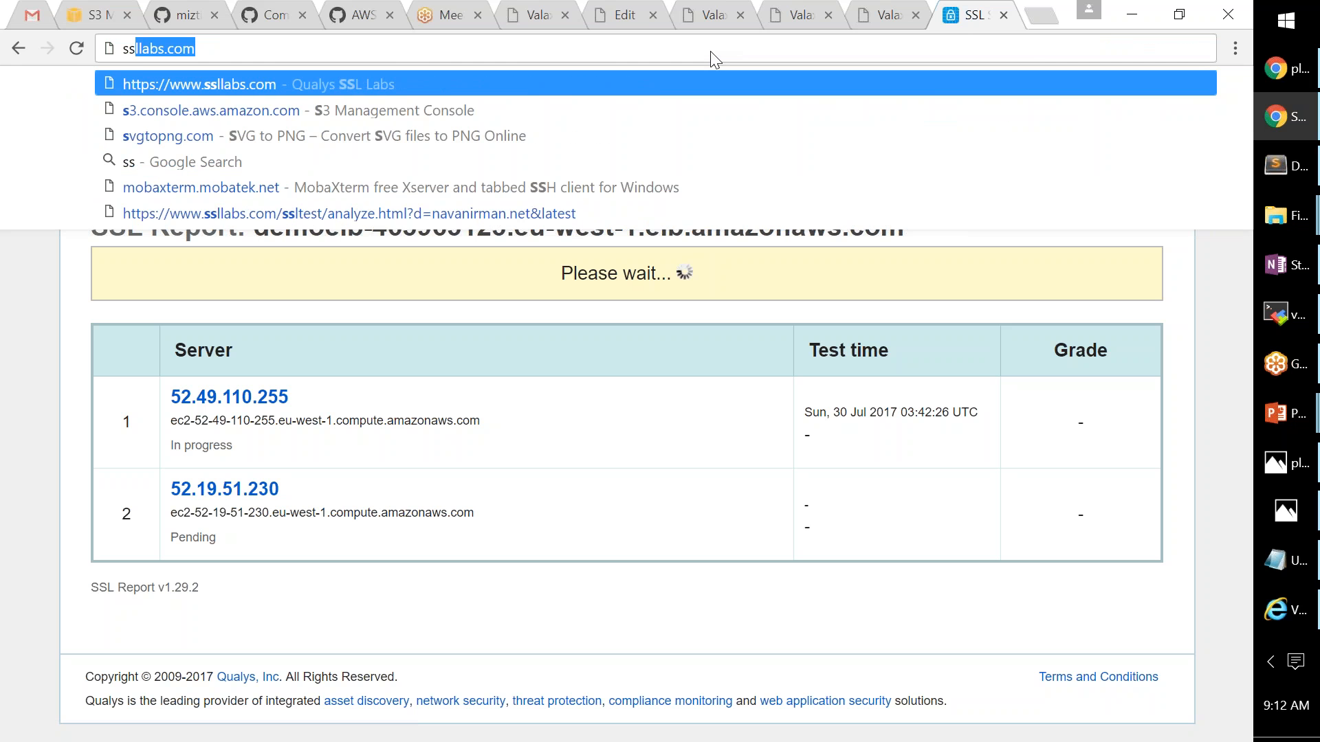
text(l )
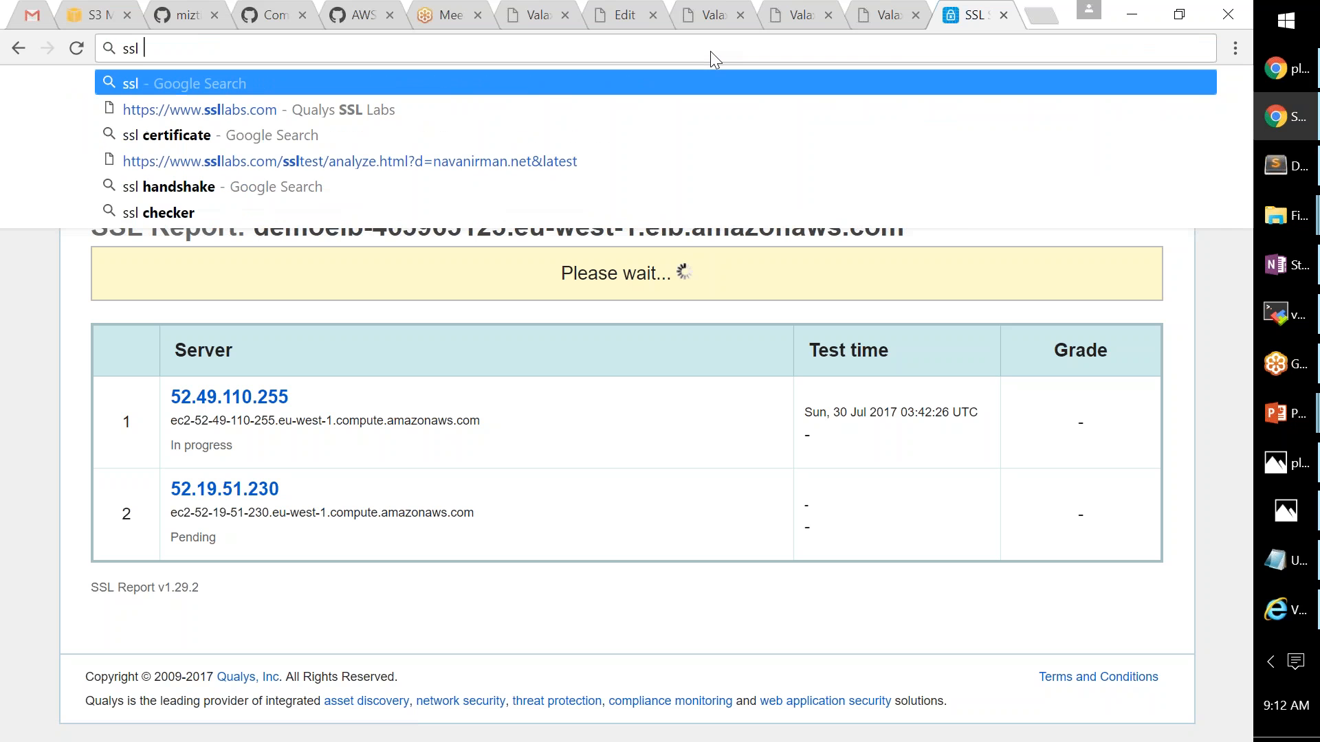
text(ana)
key(BackSpace)
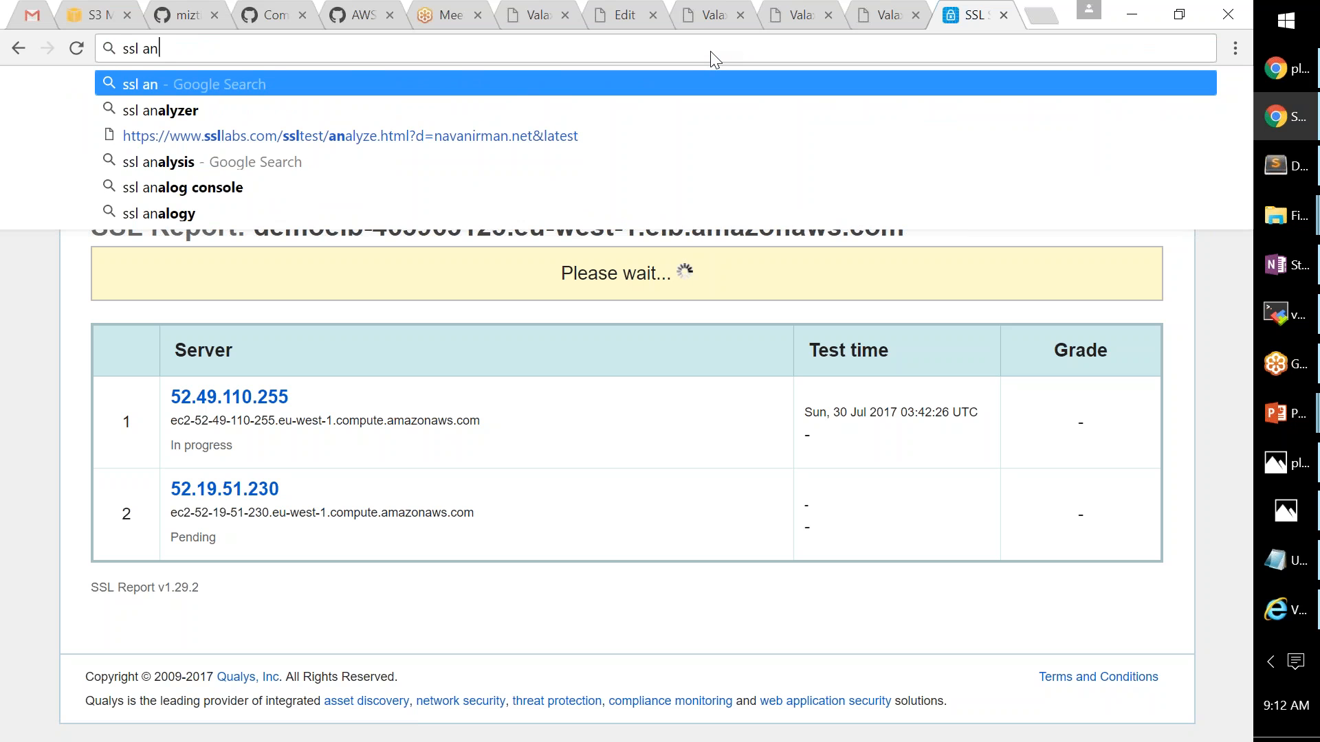
key(BackSpace)
key(BackSpace)
text(check)
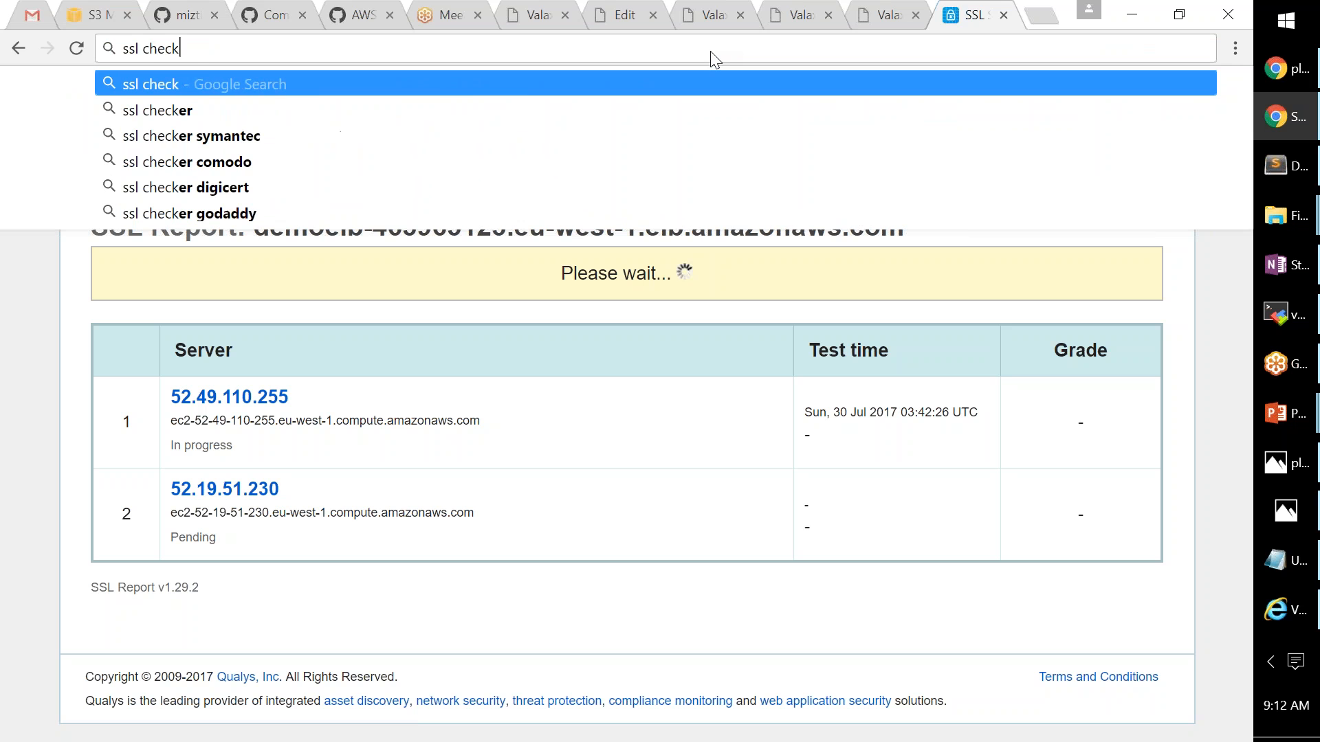
text( certificate)
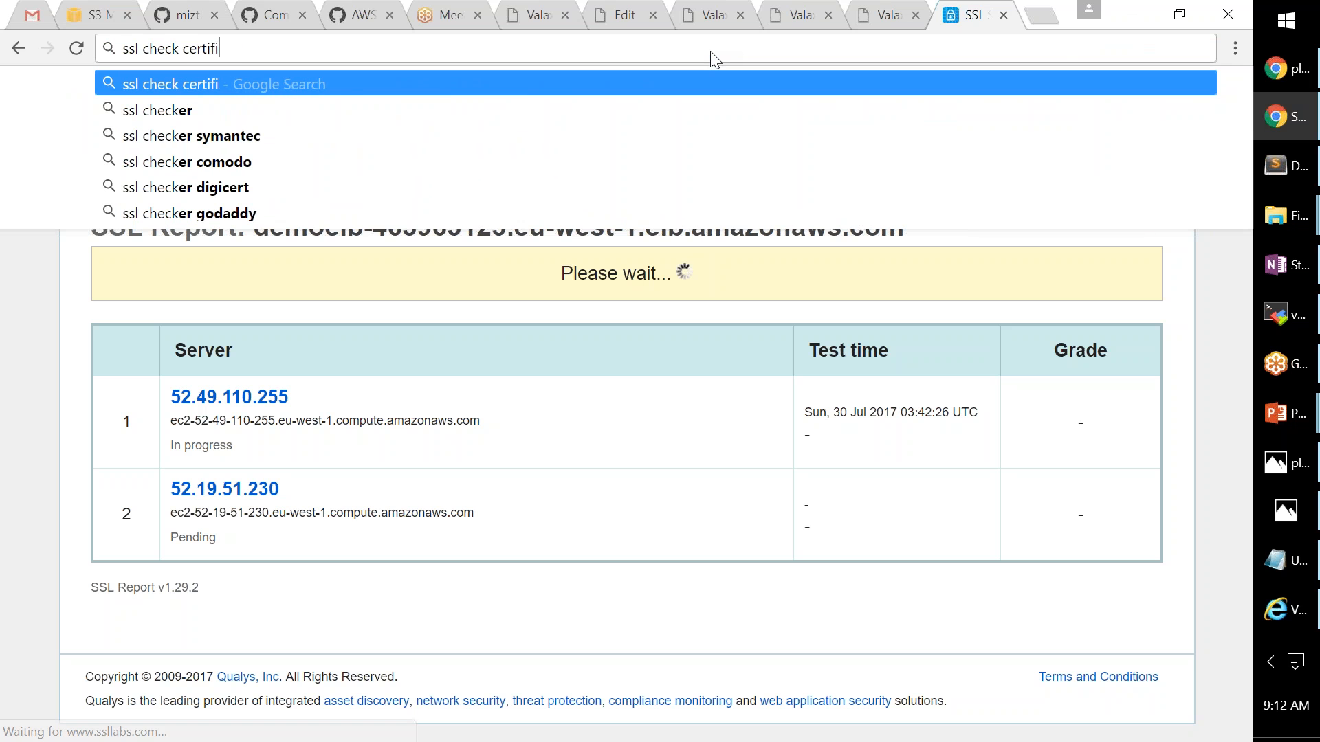
key(Return)
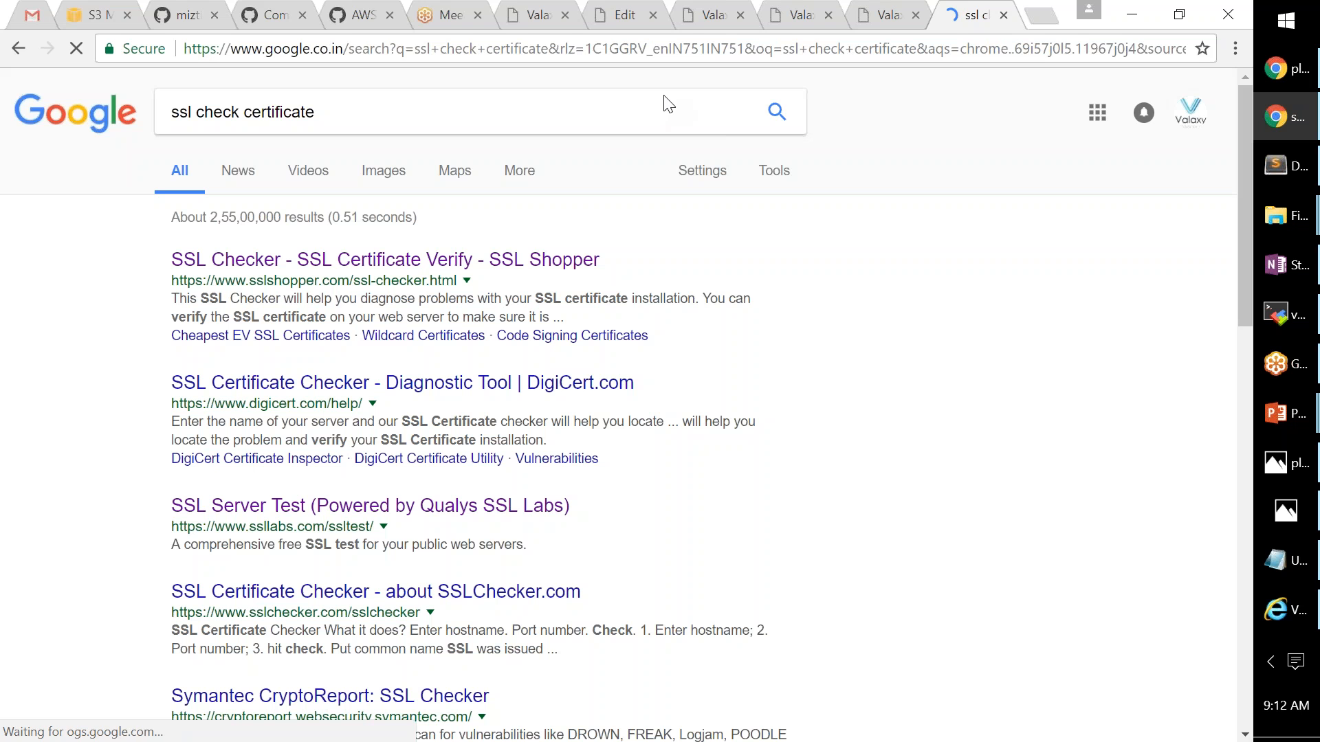
click(416, 261)
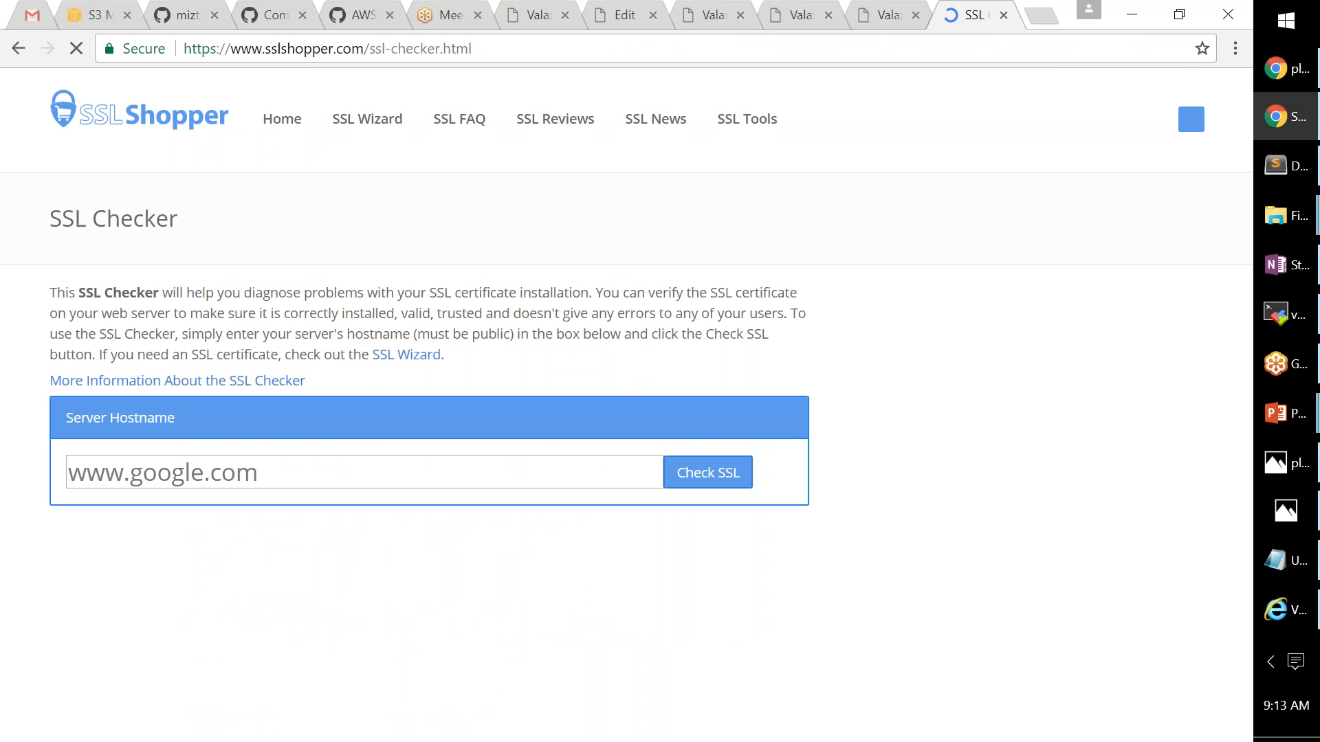
- Check SSL for the DemoELB hostname: trusted, 396 days to expiry, *.yankil.com name mismatch
click(405, 469)
text(https://demoelb-463963123.eu-west-1.elb.amazonaws.com/)
click(699, 472)
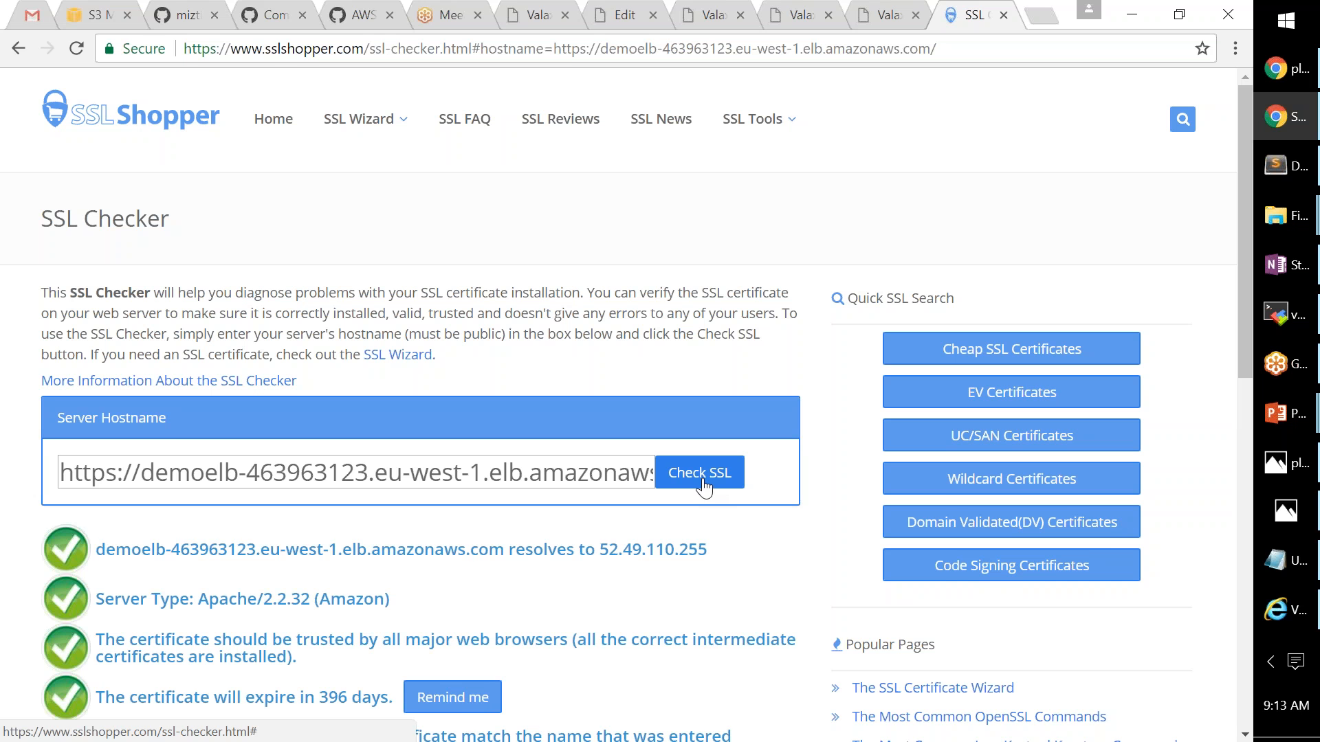
scroll(702, 487, down, 1)
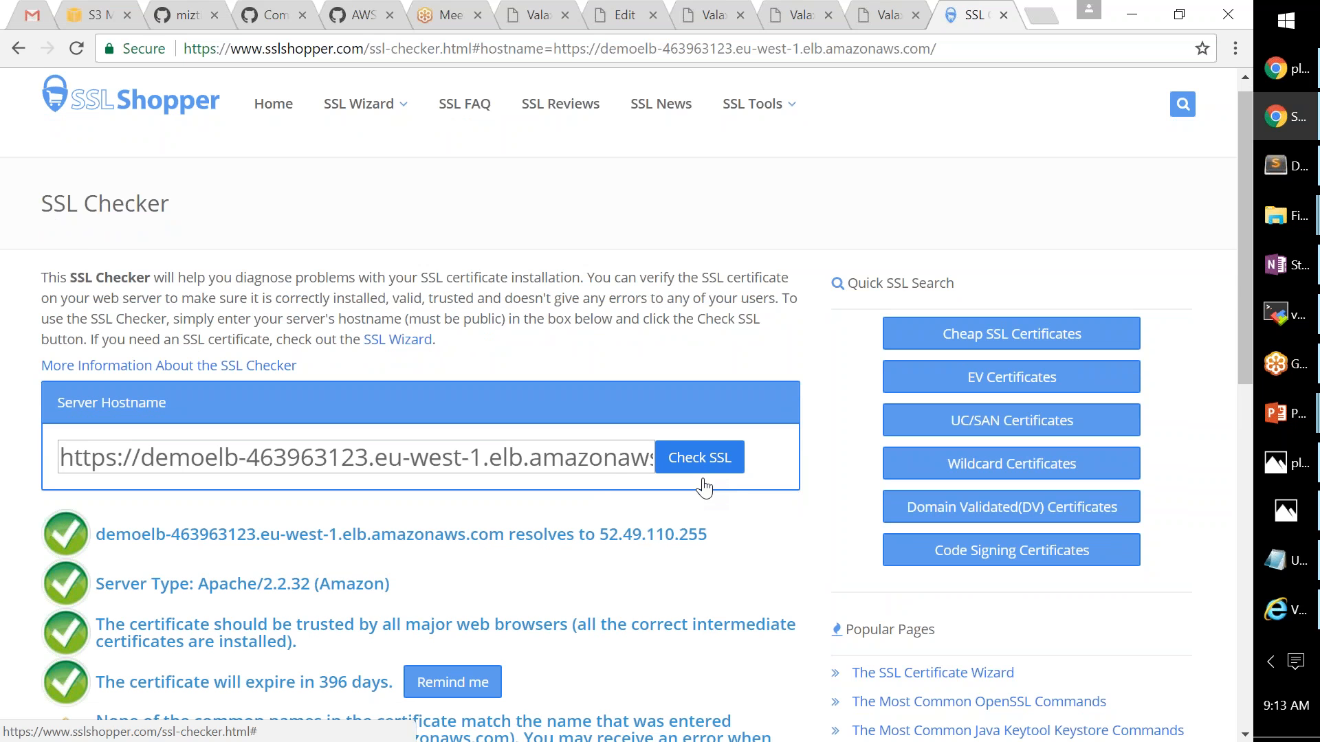
scroll(703, 487, down, 7)
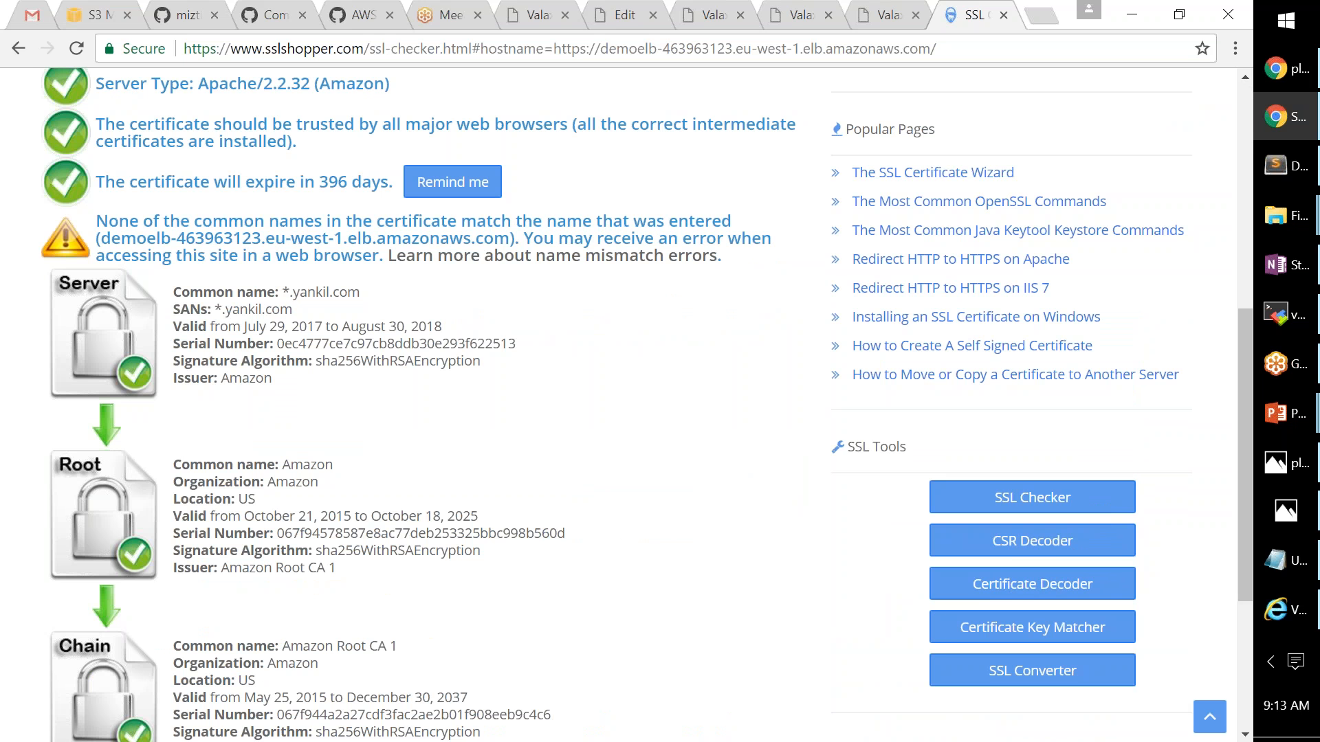
scroll(361, 227, up, 6)
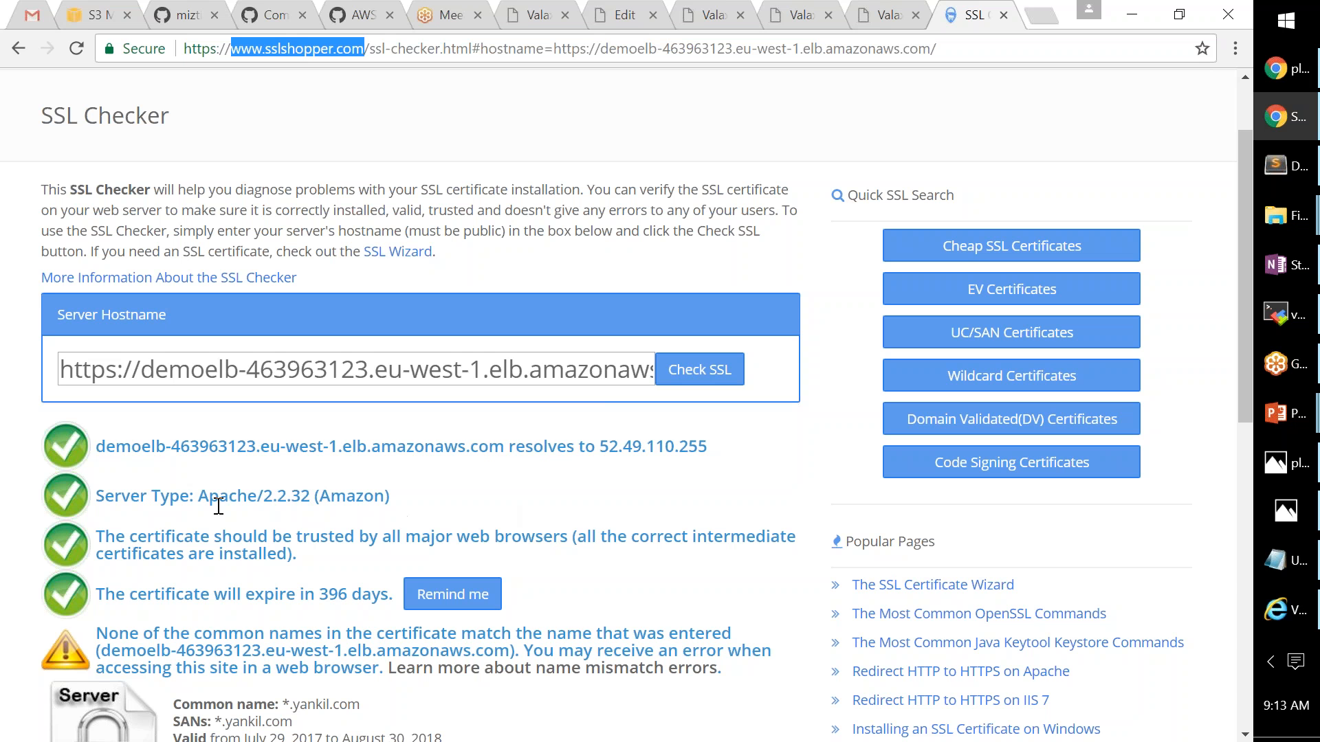
drag(103, 446, 708, 447)
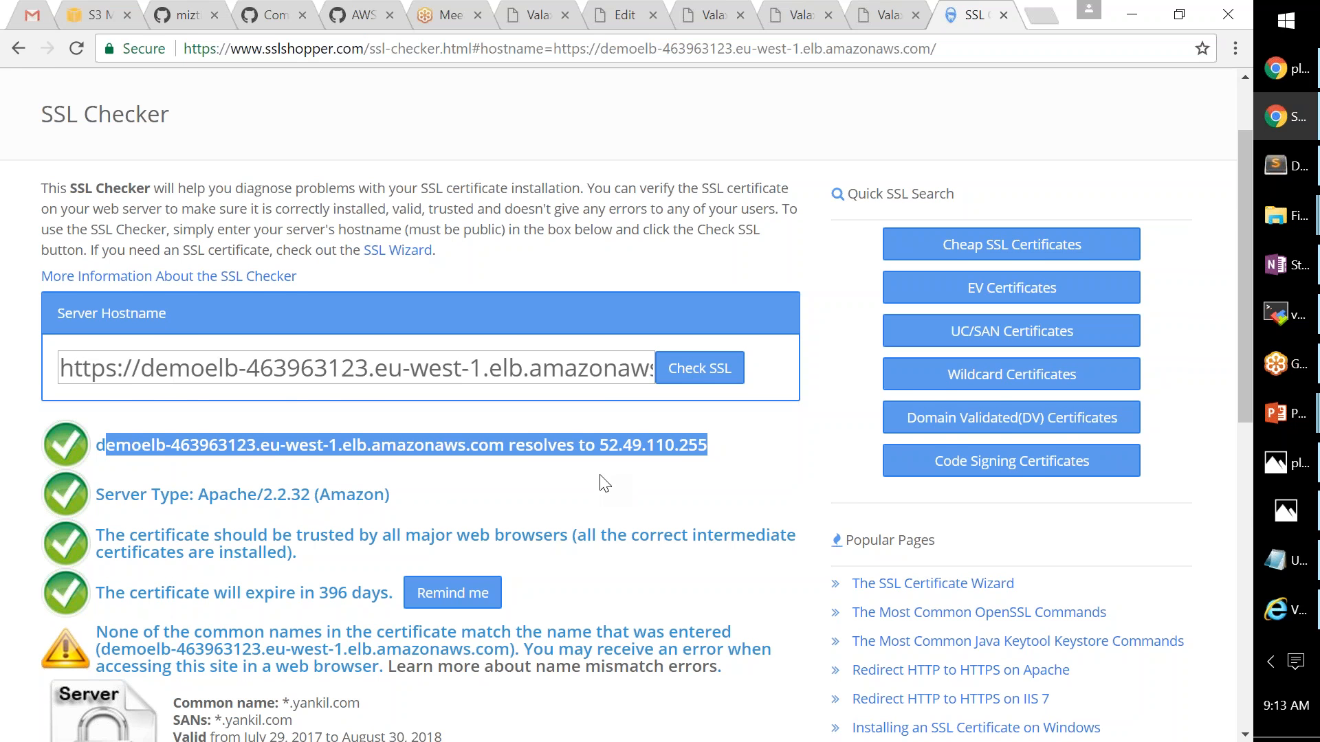
scroll(600, 484, down, 3)
drag(96, 427, 385, 445)
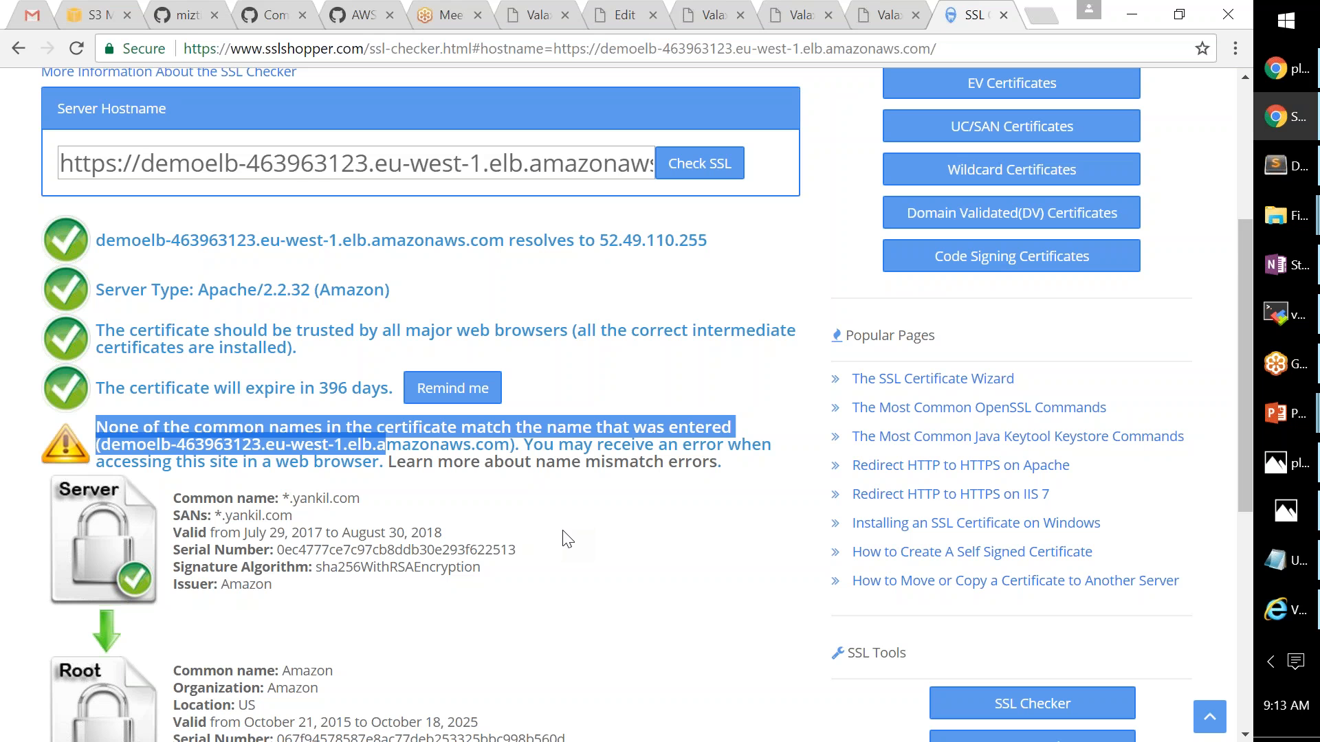
scroll(563, 540, down, 1)
drag(101, 341, 512, 339)
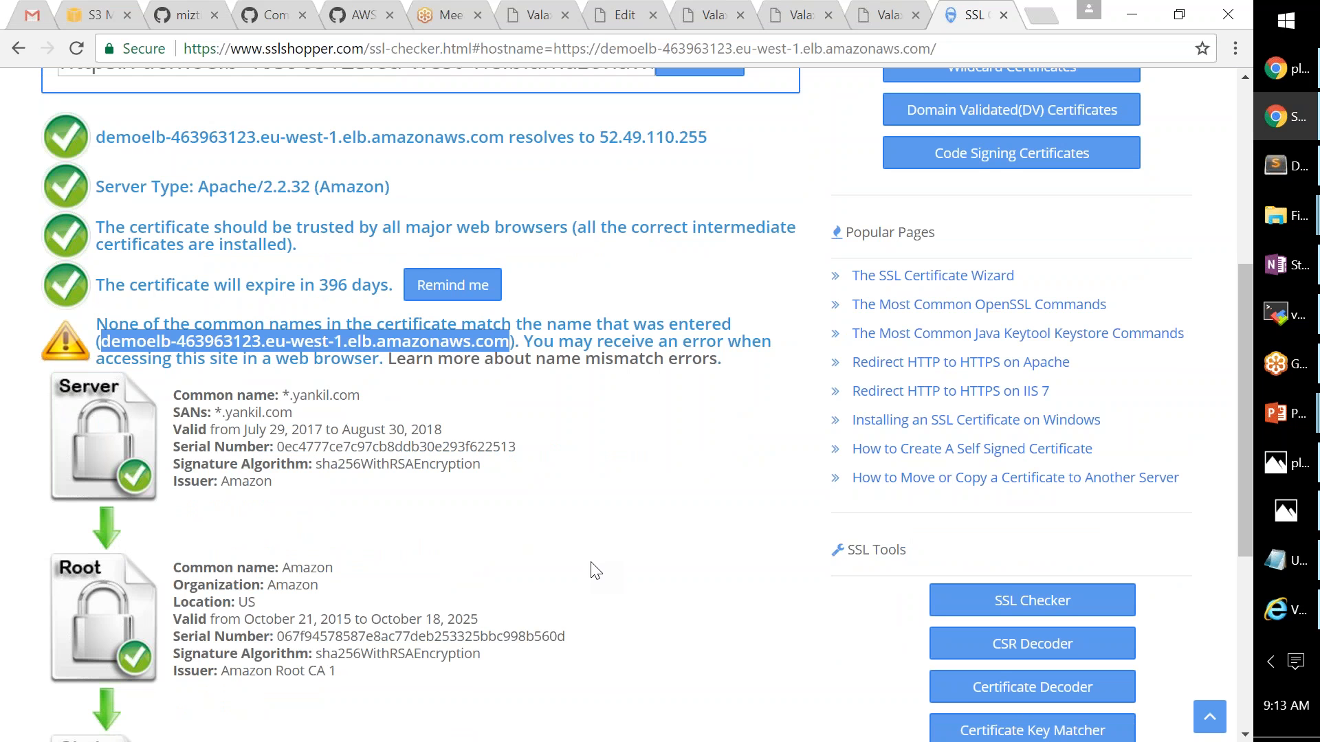
scroll(596, 570, down, 1)
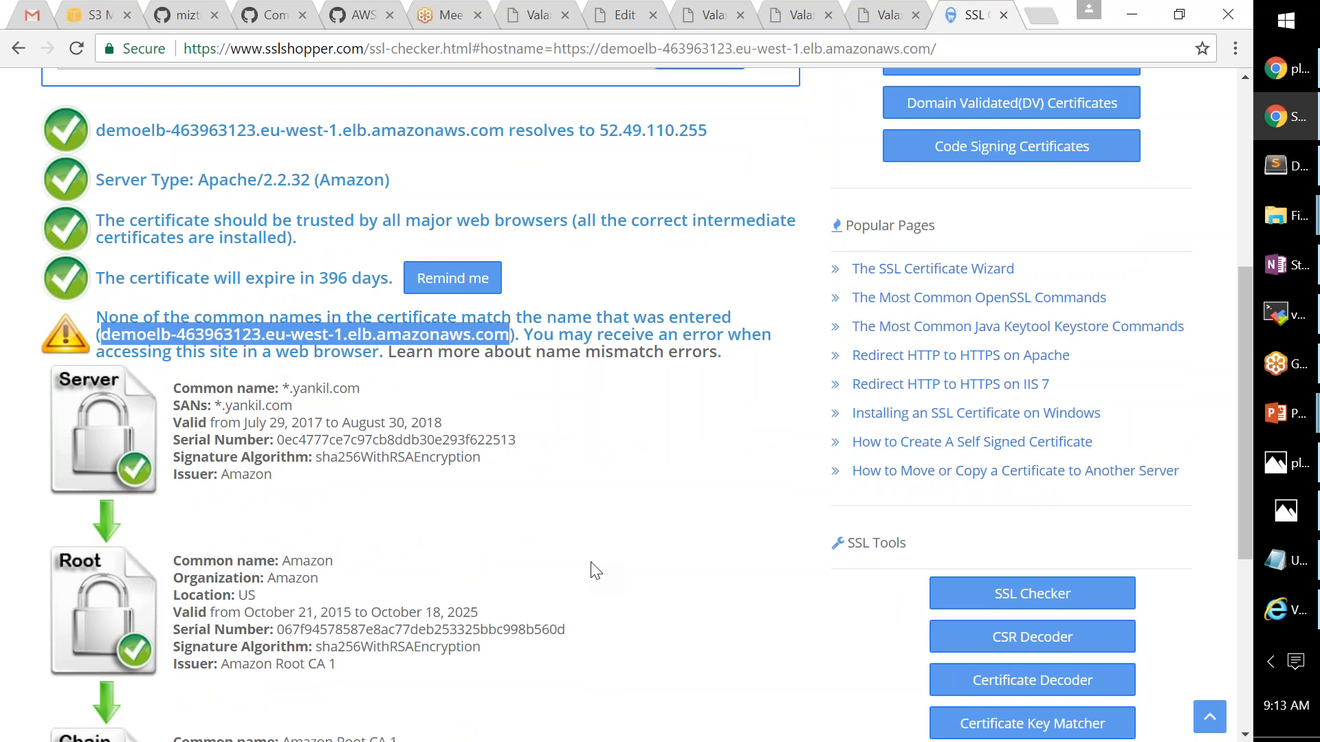
scroll(591, 572, down, 3)
drag(293, 190, 370, 198)
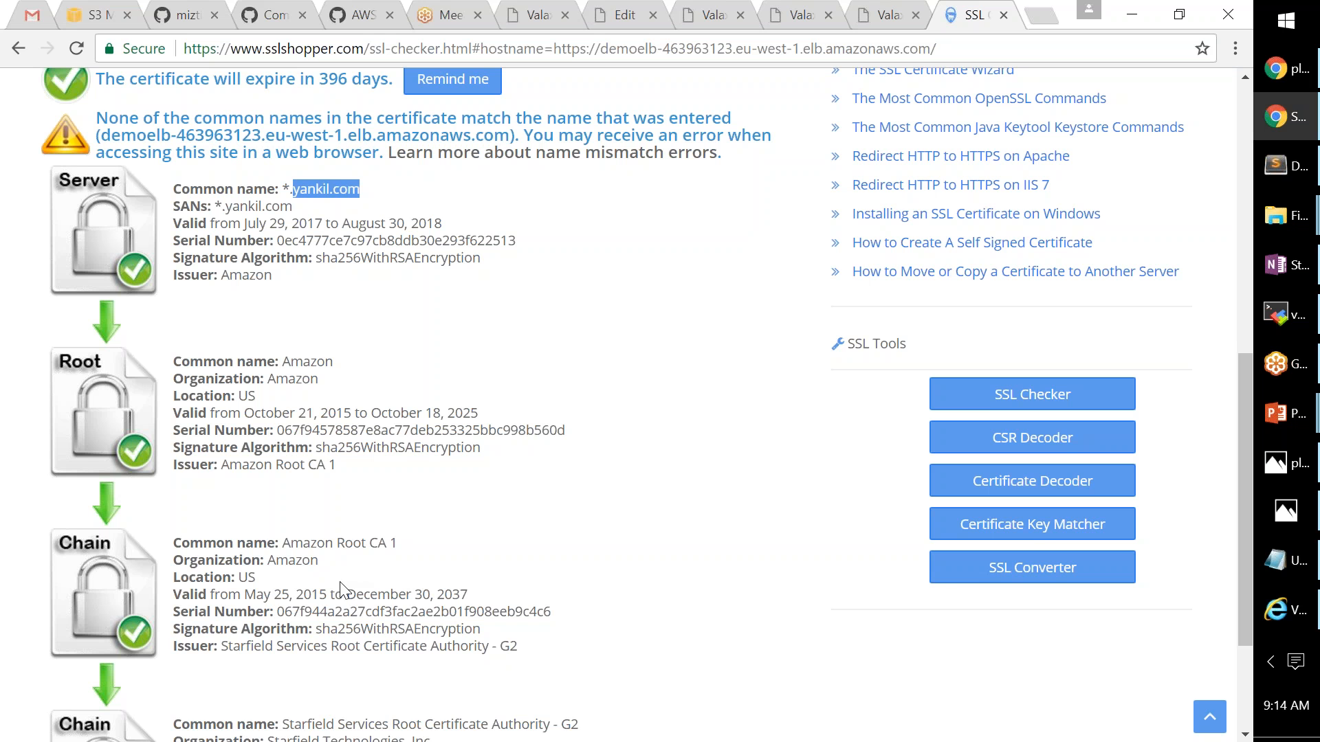
scroll(341, 590, down, 1)
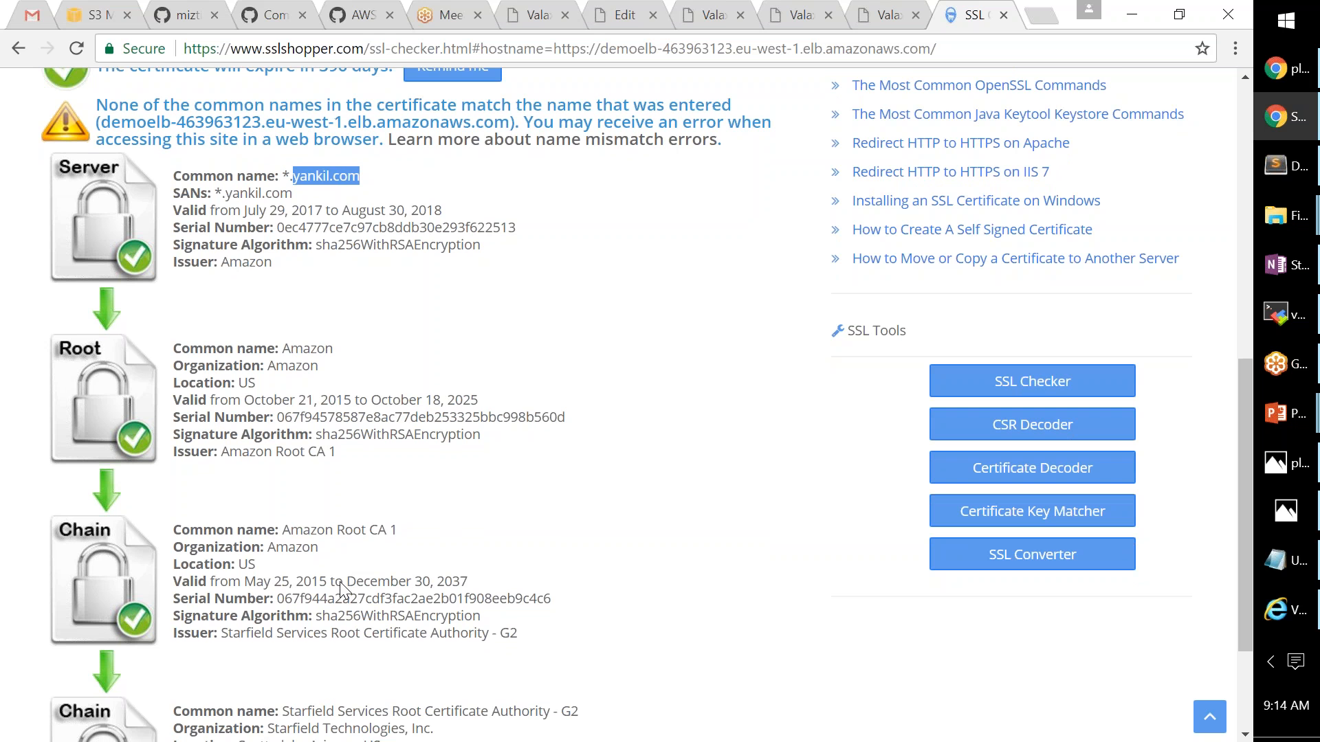
scroll(341, 590, down, 3)
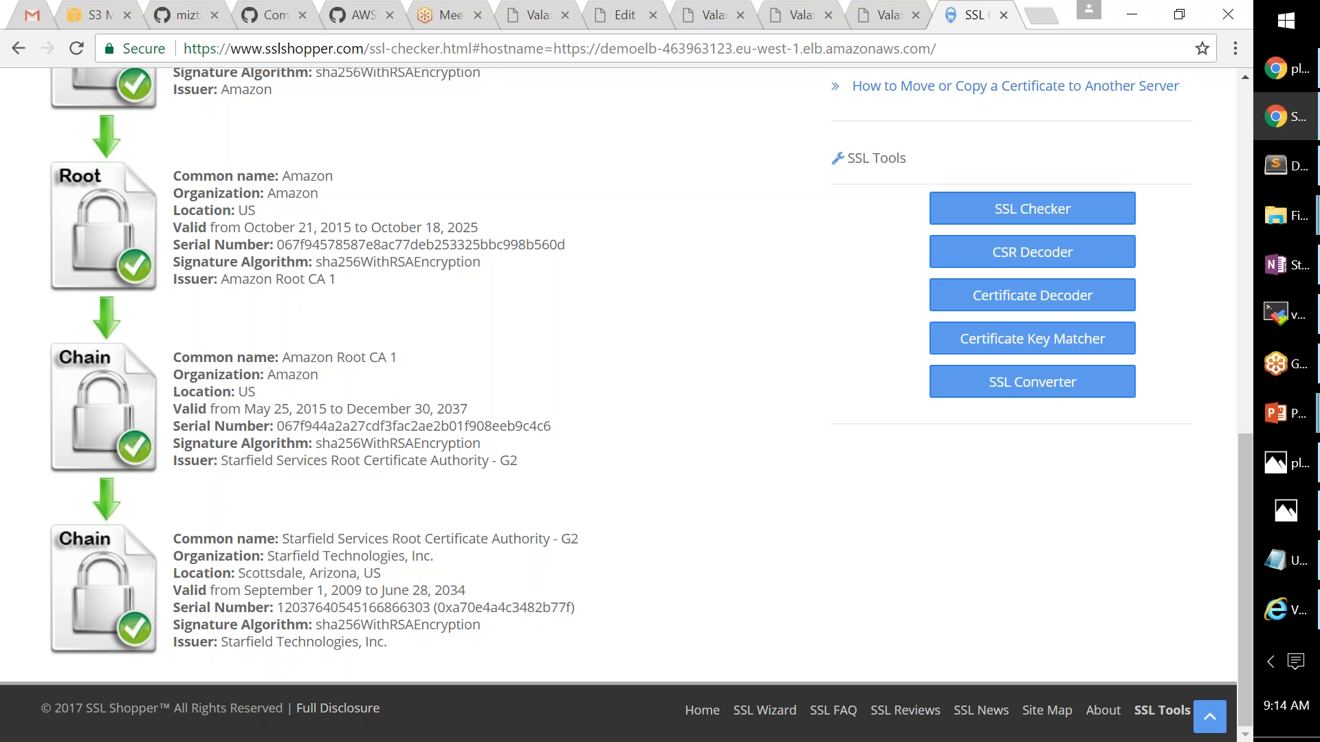
scroll(794, 419, up, 6)
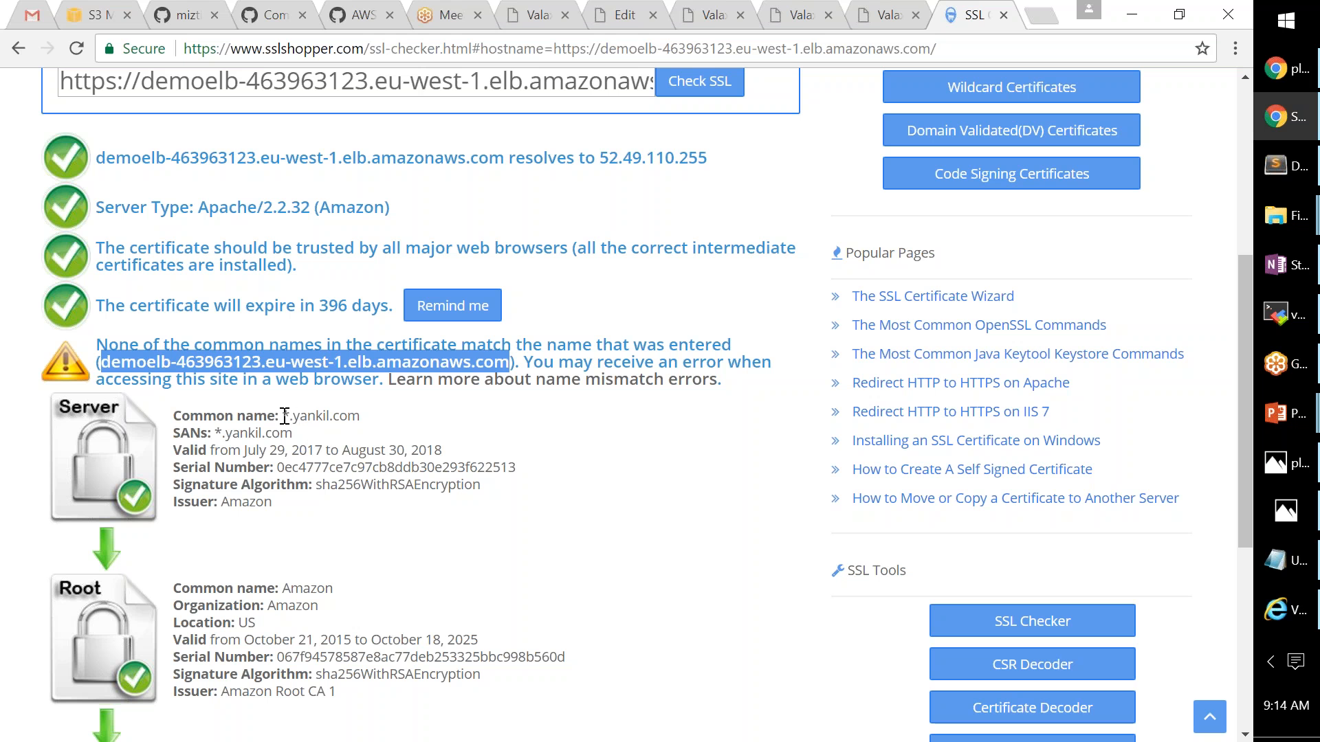
drag(283, 416, 290, 416)
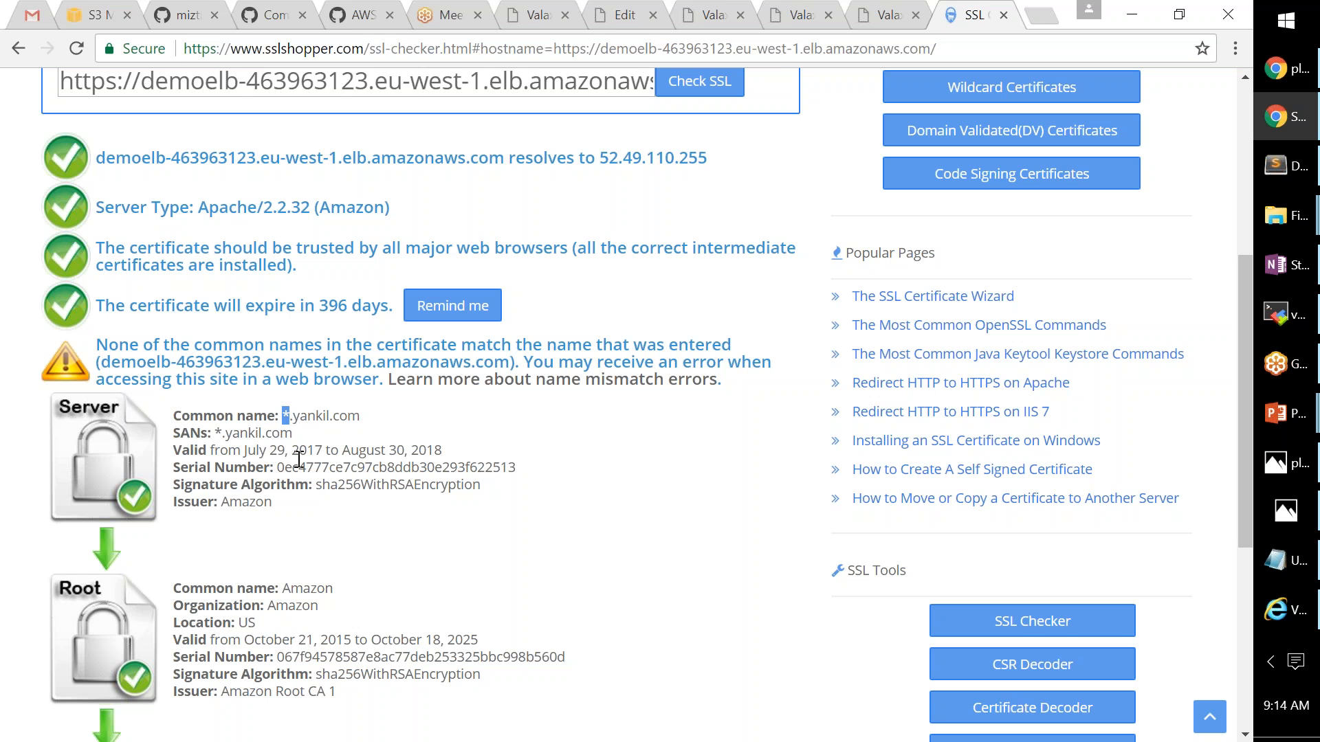
drag(273, 502, 224, 497)
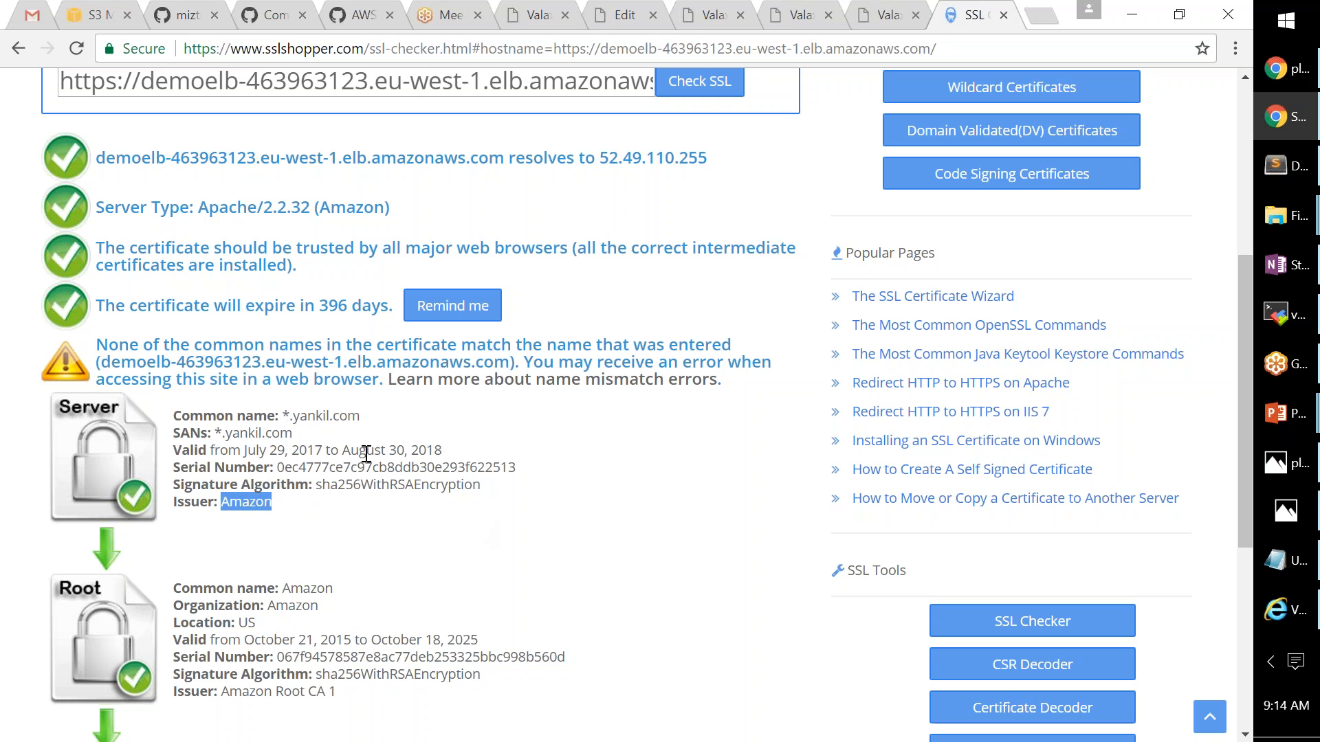
drag(287, 416, 132, 370)
click(268, 370)
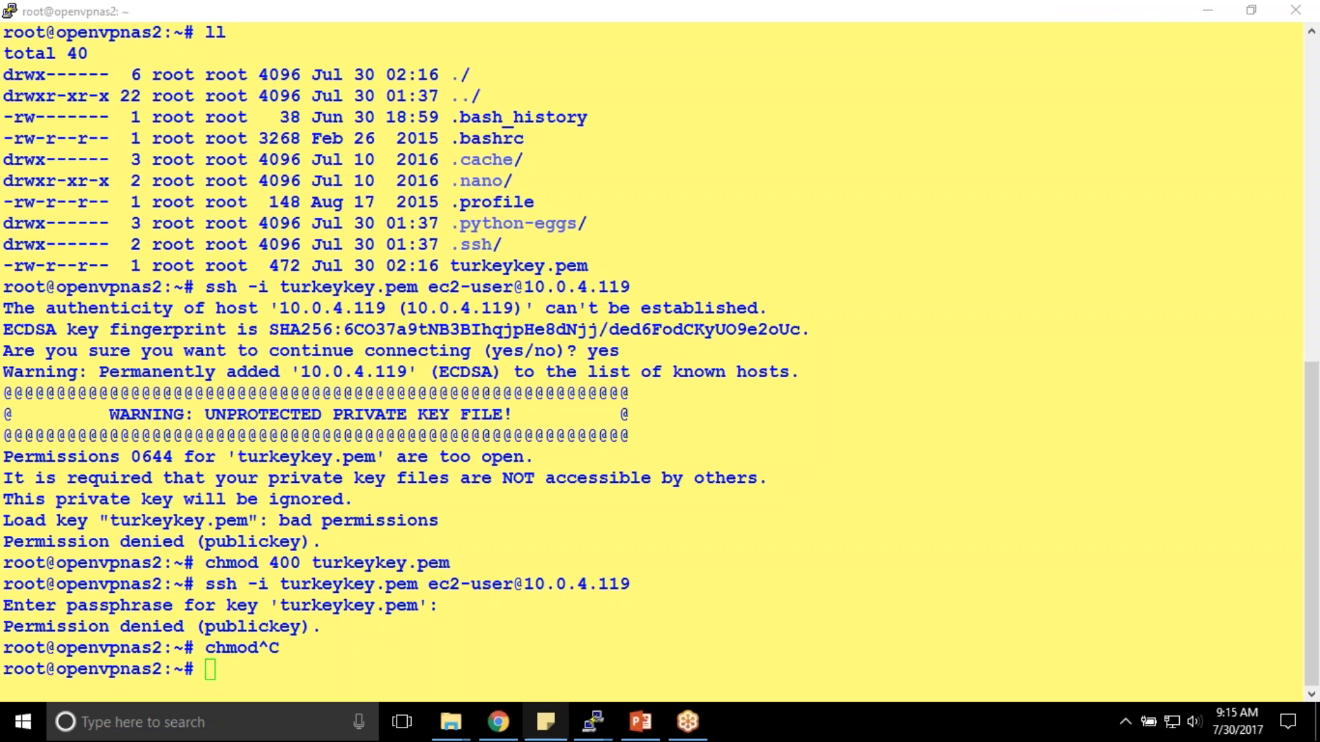
- Bring Chrome back over PuTTY to the EC2 console showing DemoELB with 1 of 1 instances in service
click(499, 722)
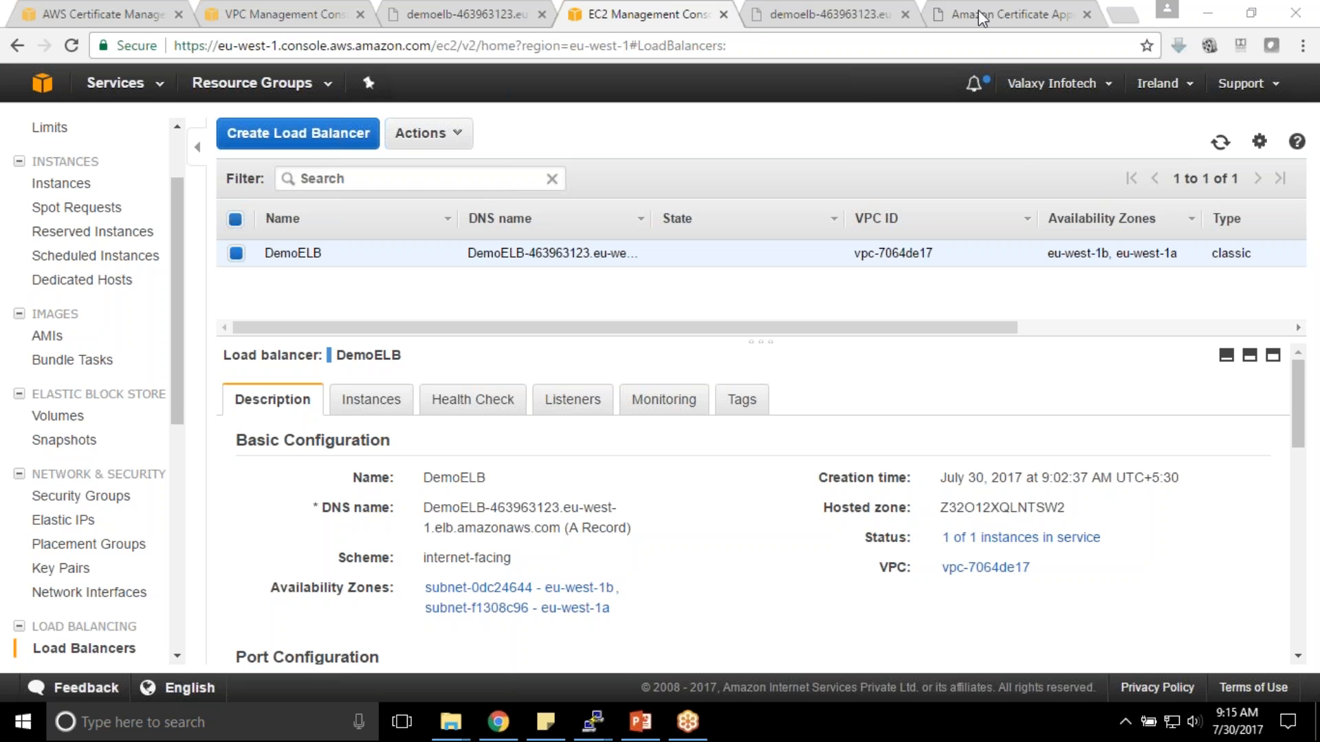
- Review the yankil.com certificate details in Certificate Manager, then return to DemoELB's load balancer page
click(58, 11)
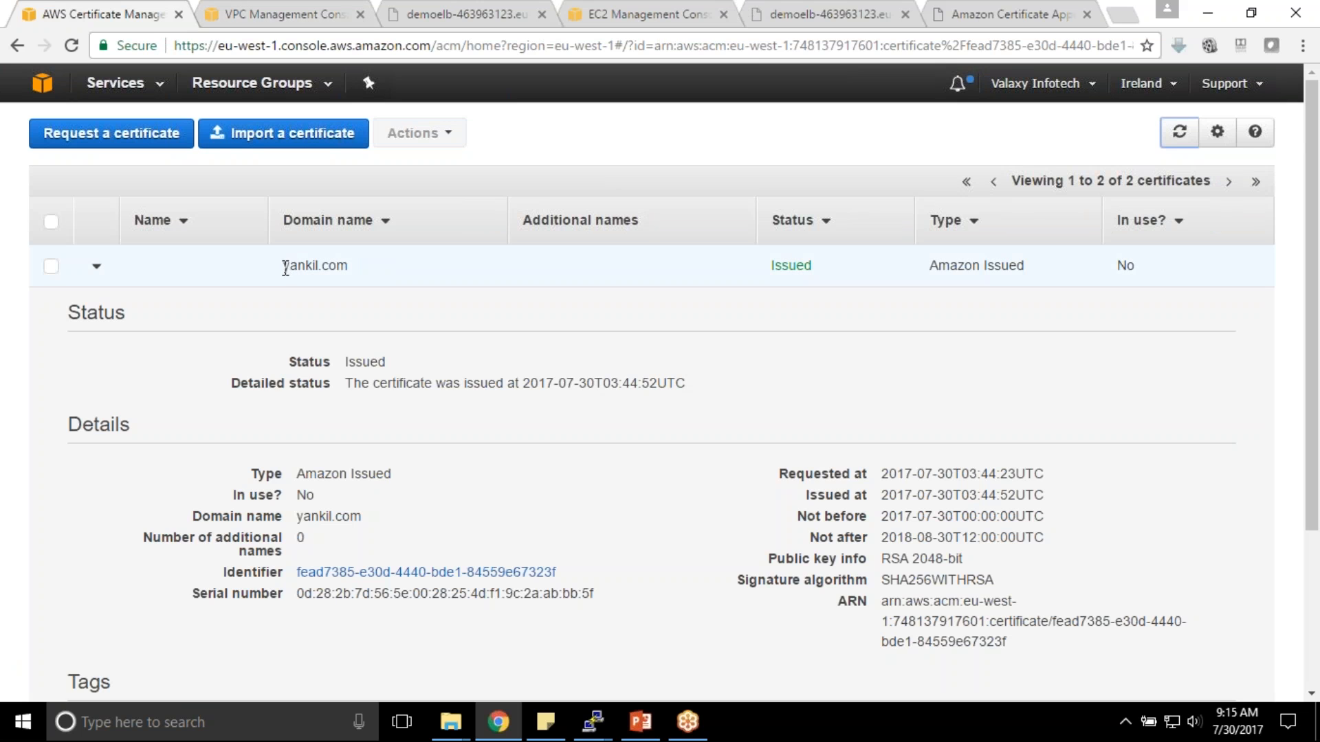
click(98, 266)
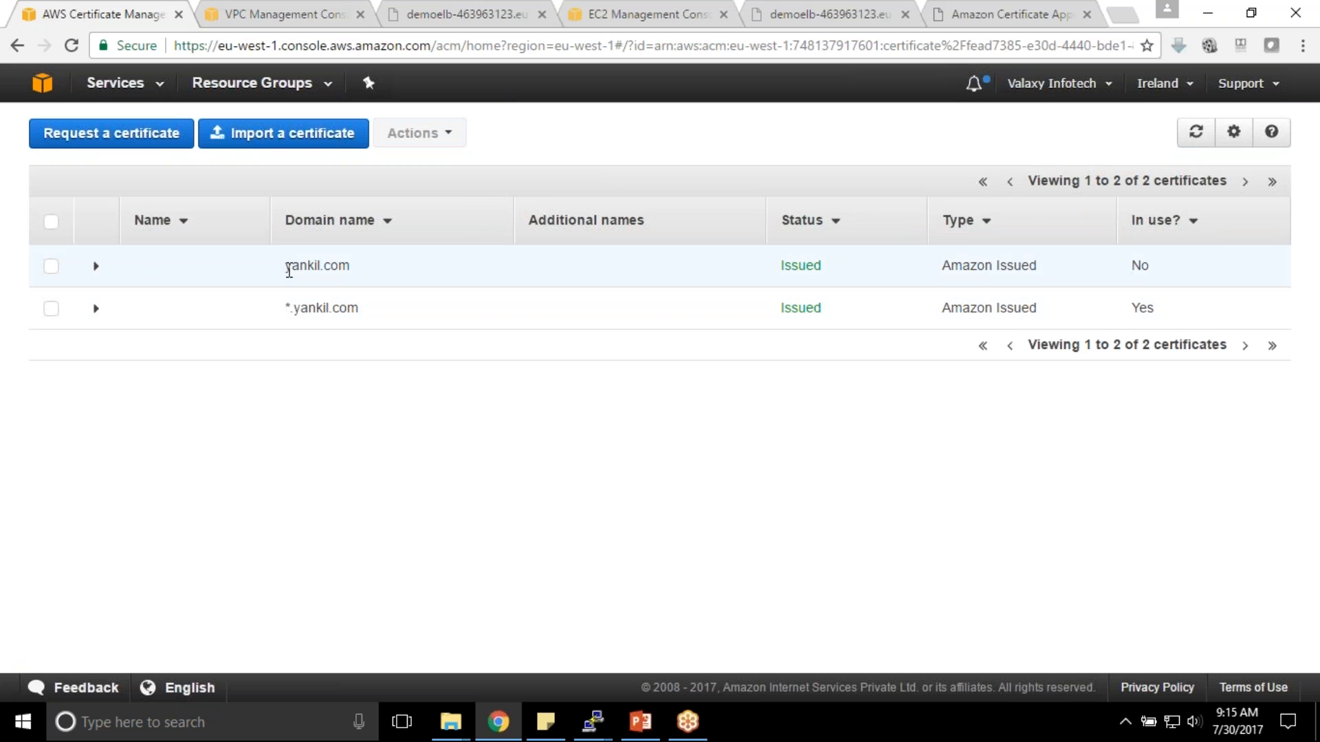
click(354, 265)
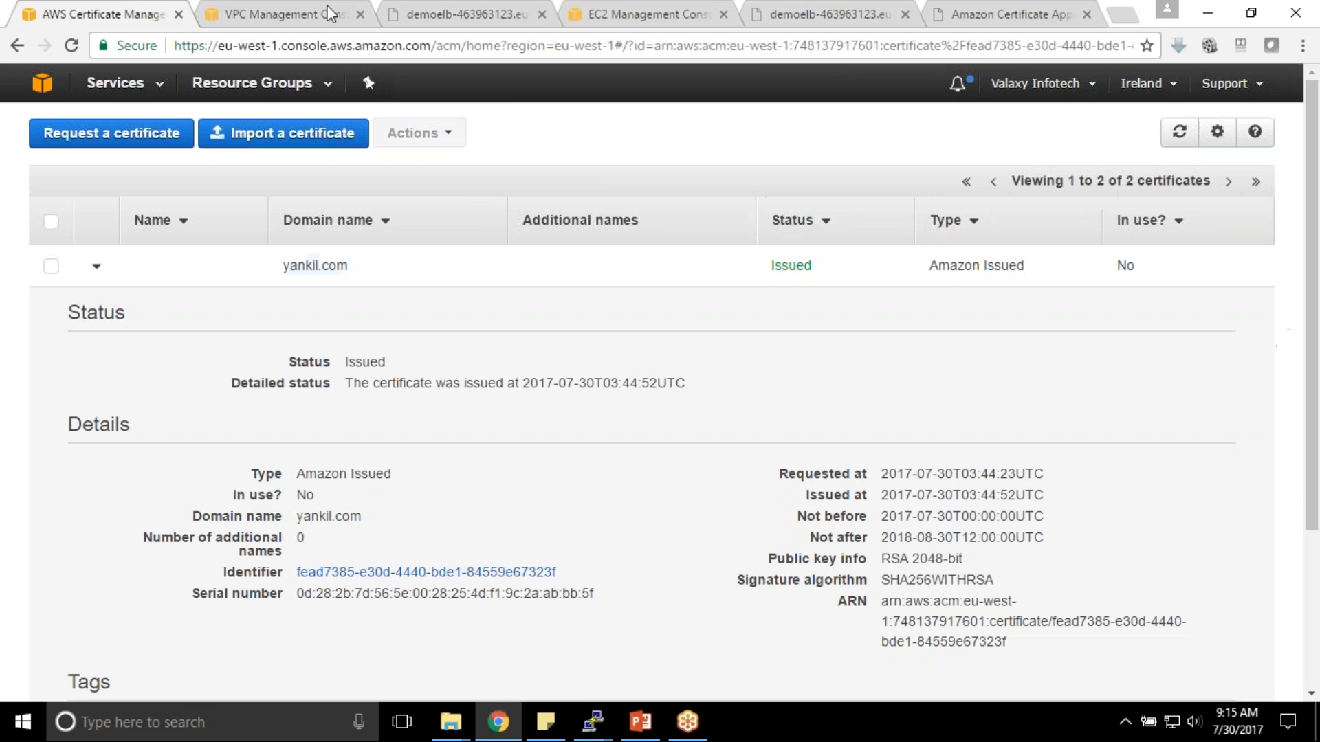
click(623, 12)
click(372, 400)
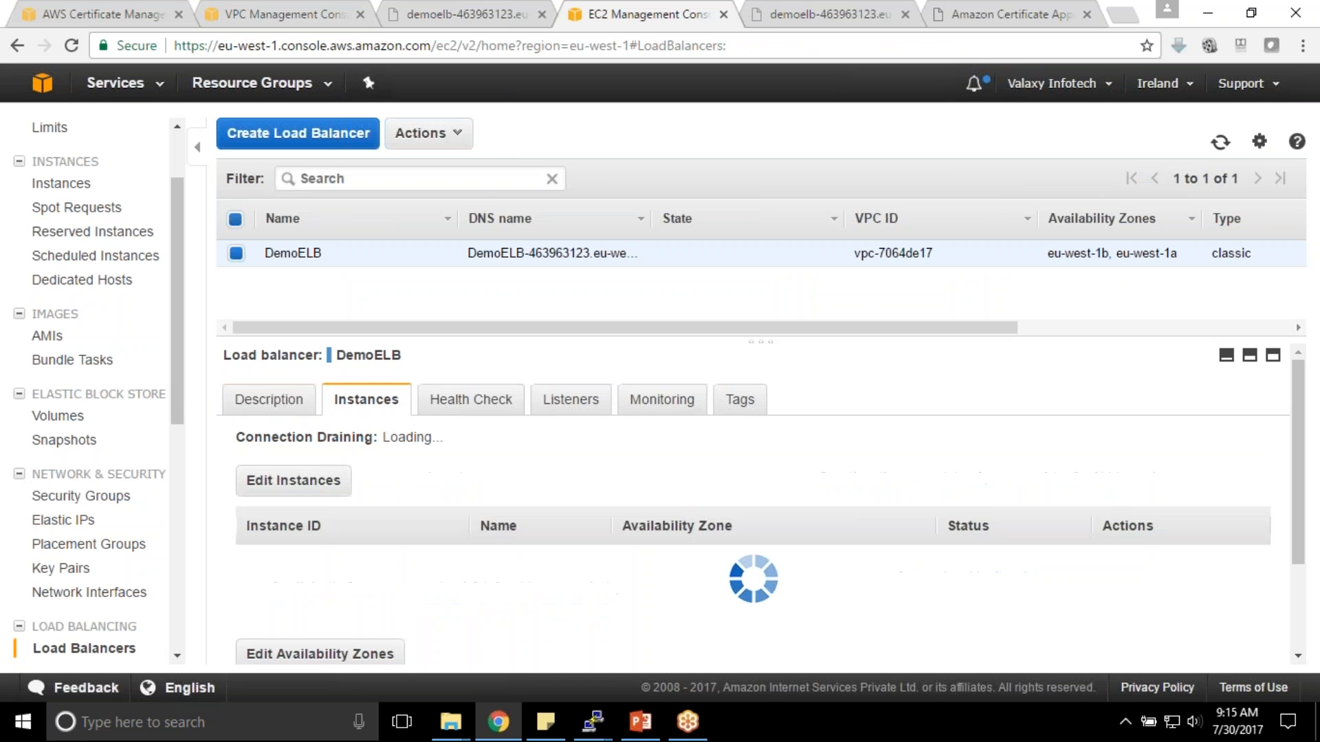
- Switch DemoELB's HTTPS 443 listener to the ACM yankil.com certificate, save, and begin selecting its DNS name
click(570, 400)
click(265, 608)
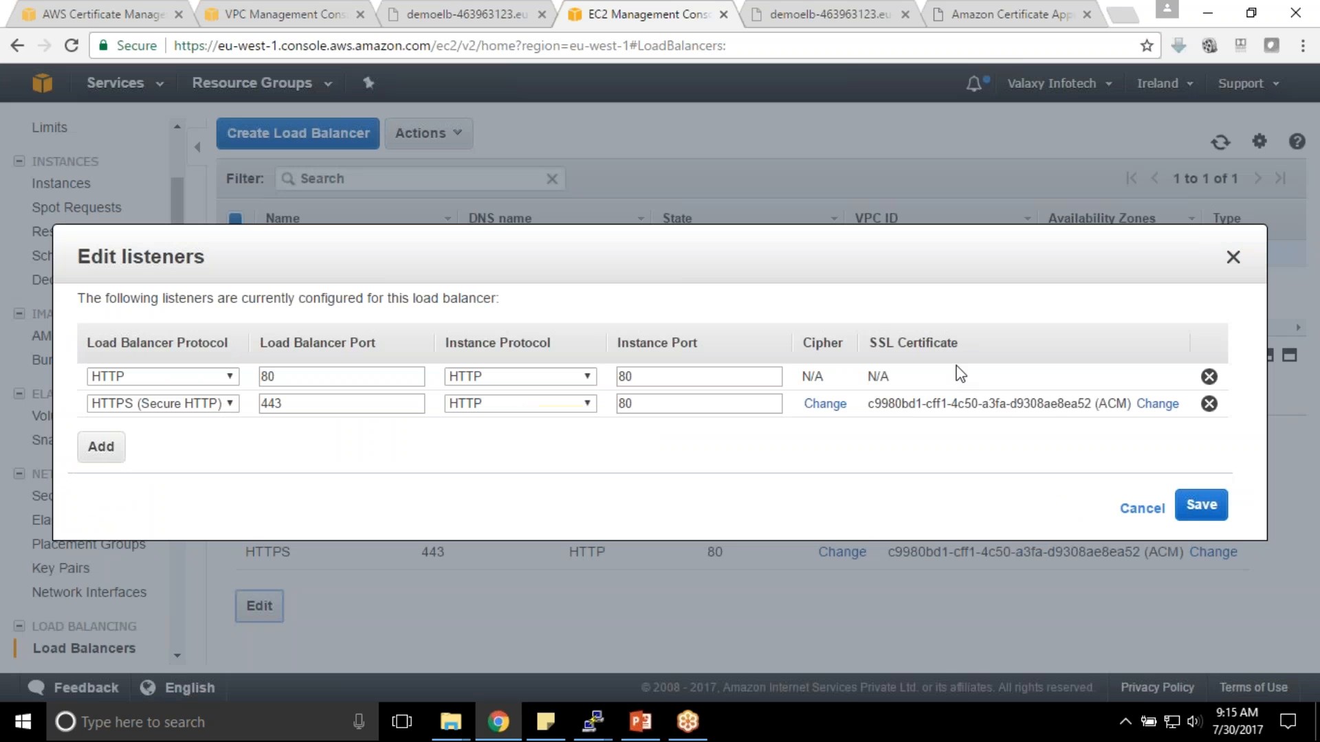
click(1140, 405)
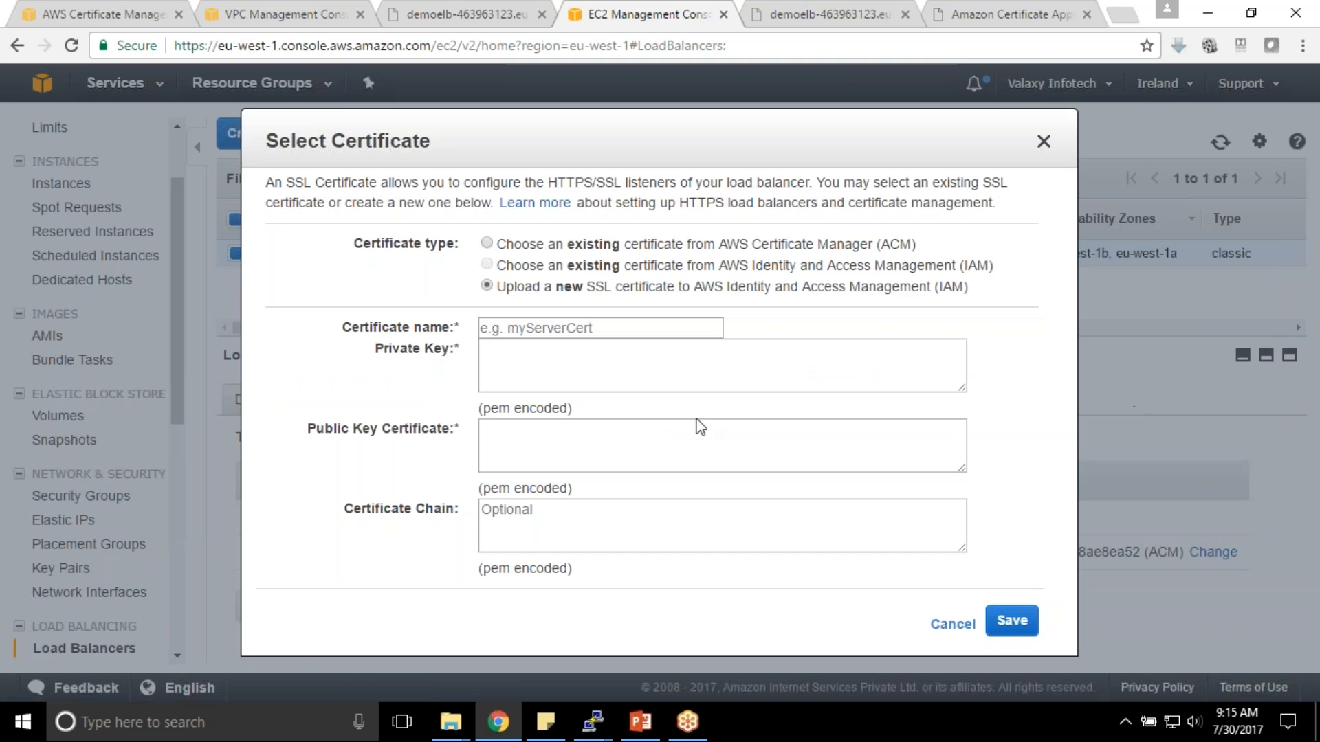
click(507, 246)
click(658, 484)
click(660, 516)
click(1025, 539)
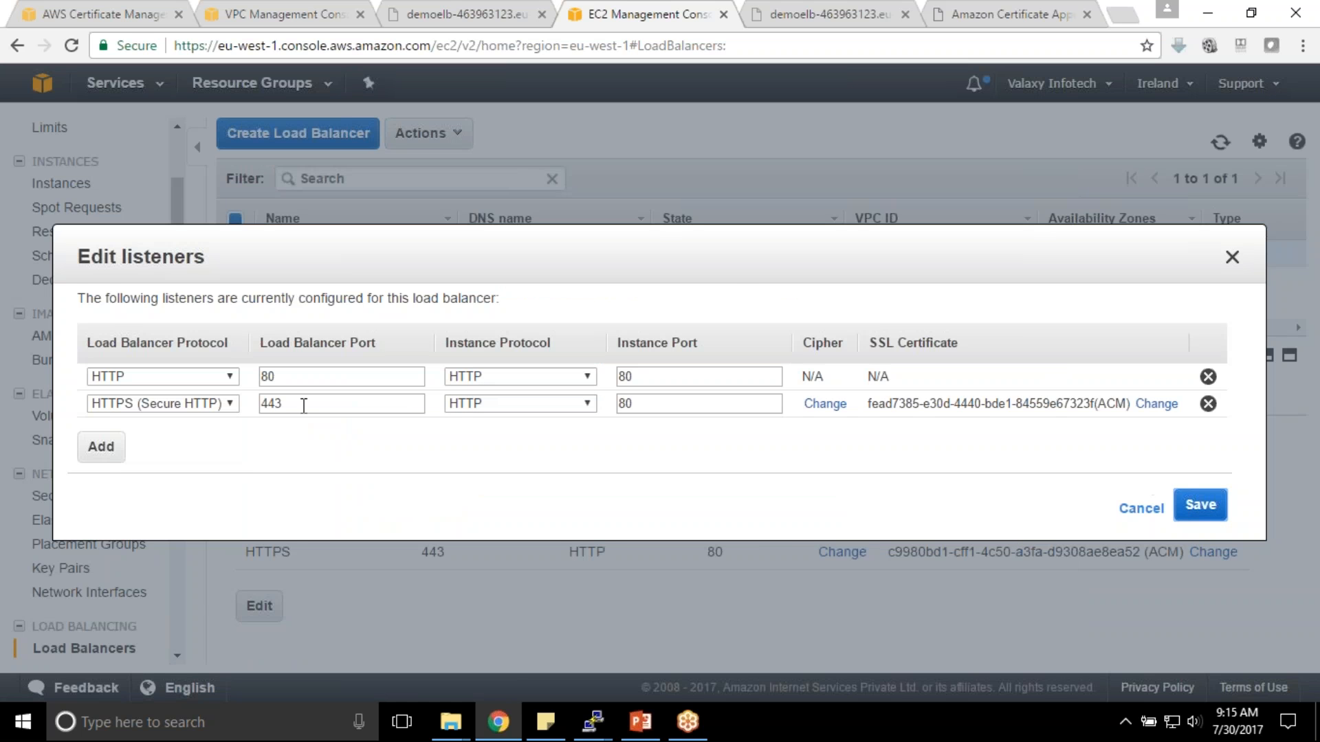
click(1200, 505)
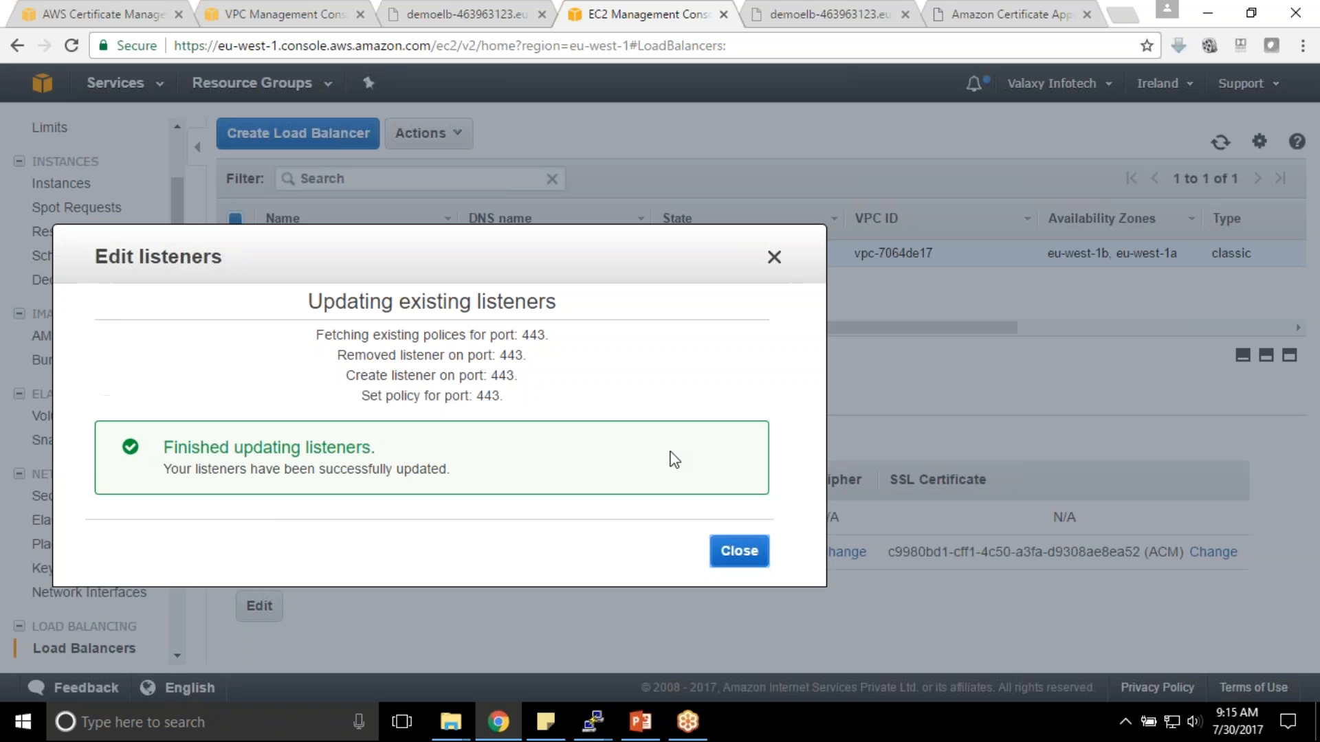
click(730, 550)
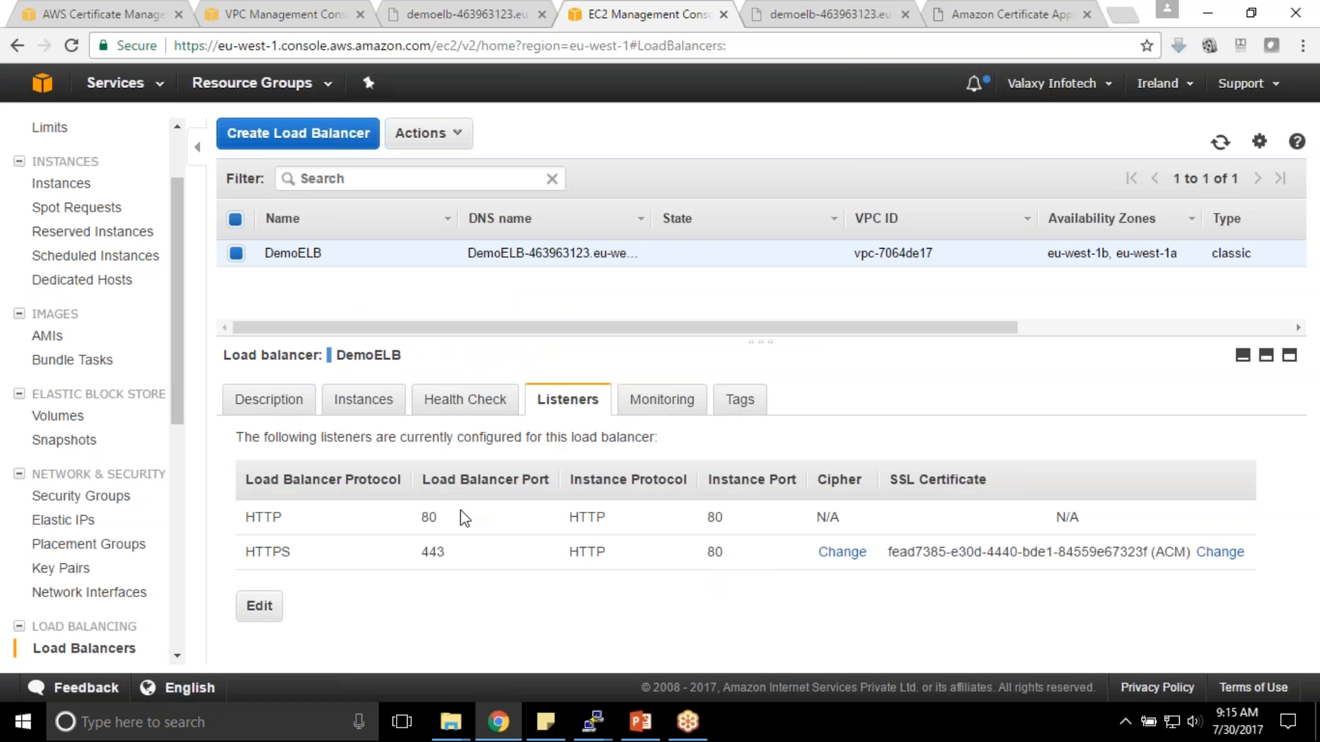
click(268, 401)
drag(428, 508, 550, 528)
click(424, 511)
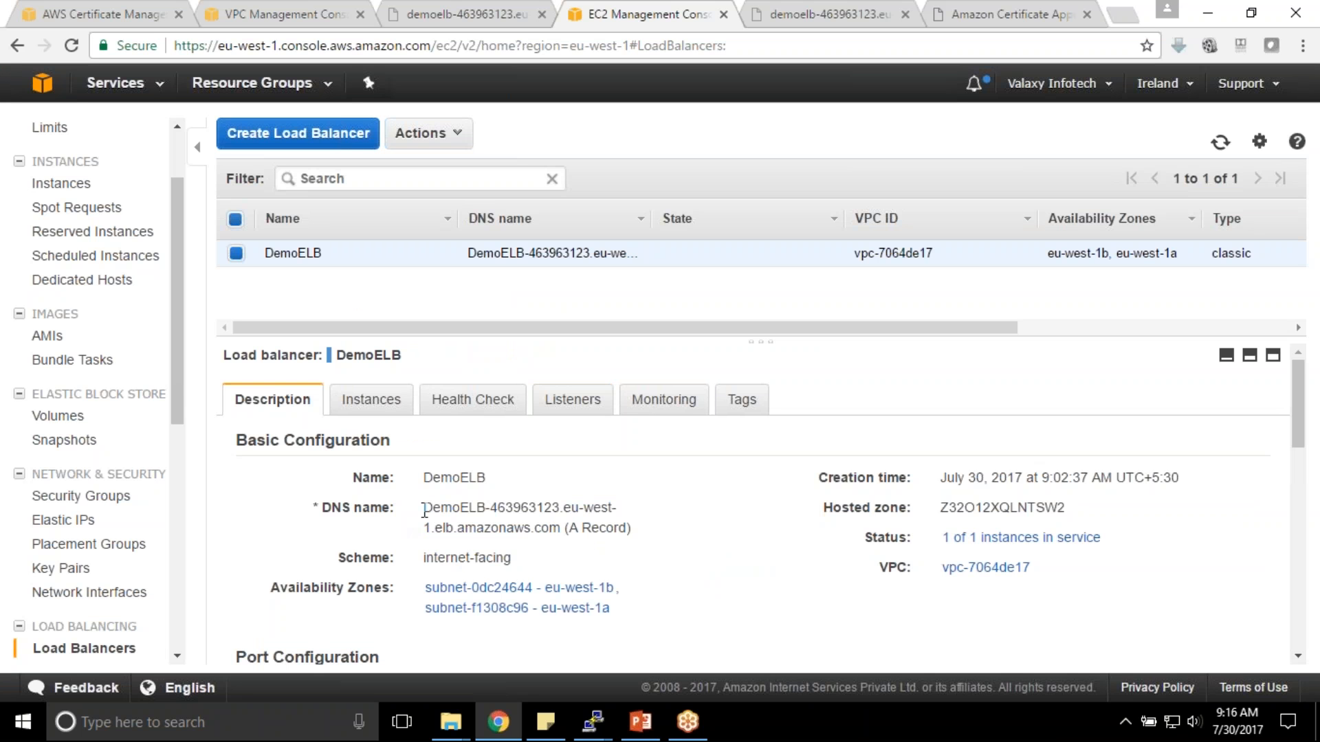
drag(424, 511, 560, 529)
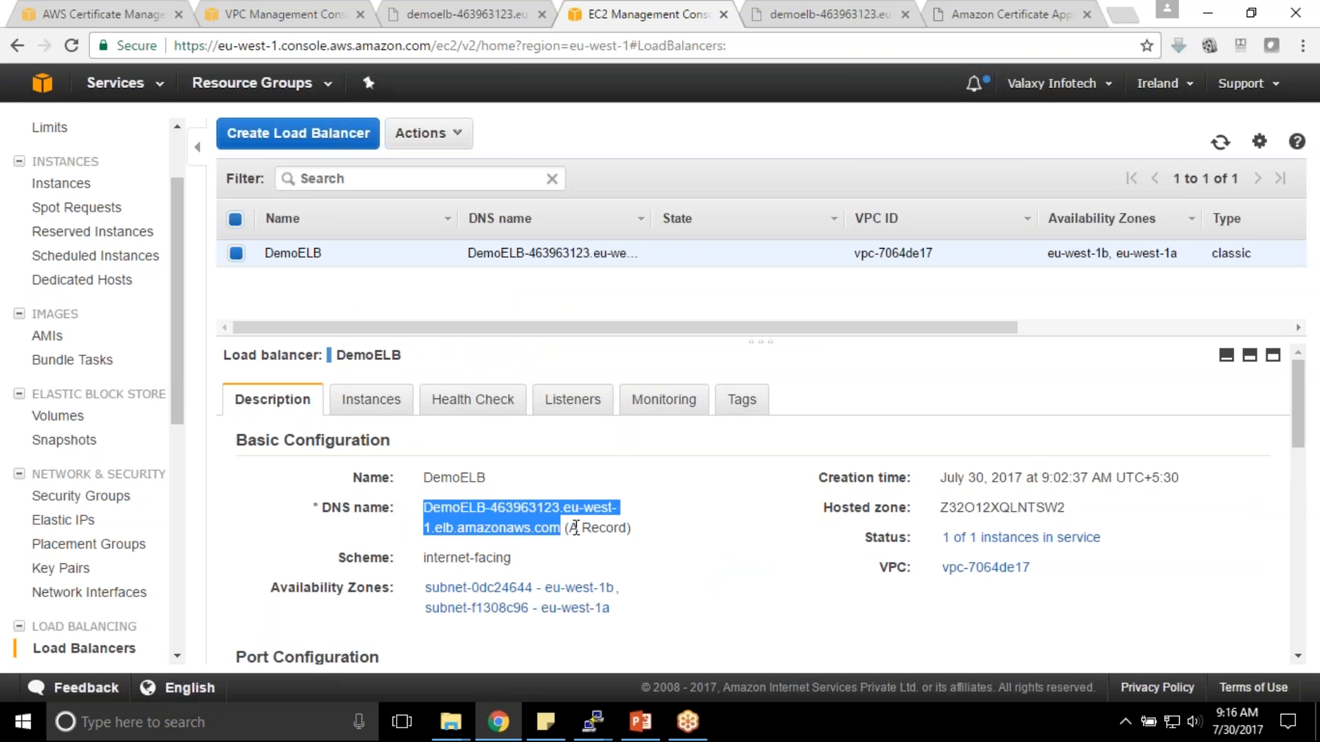
click(825, 15)
click(685, 41)
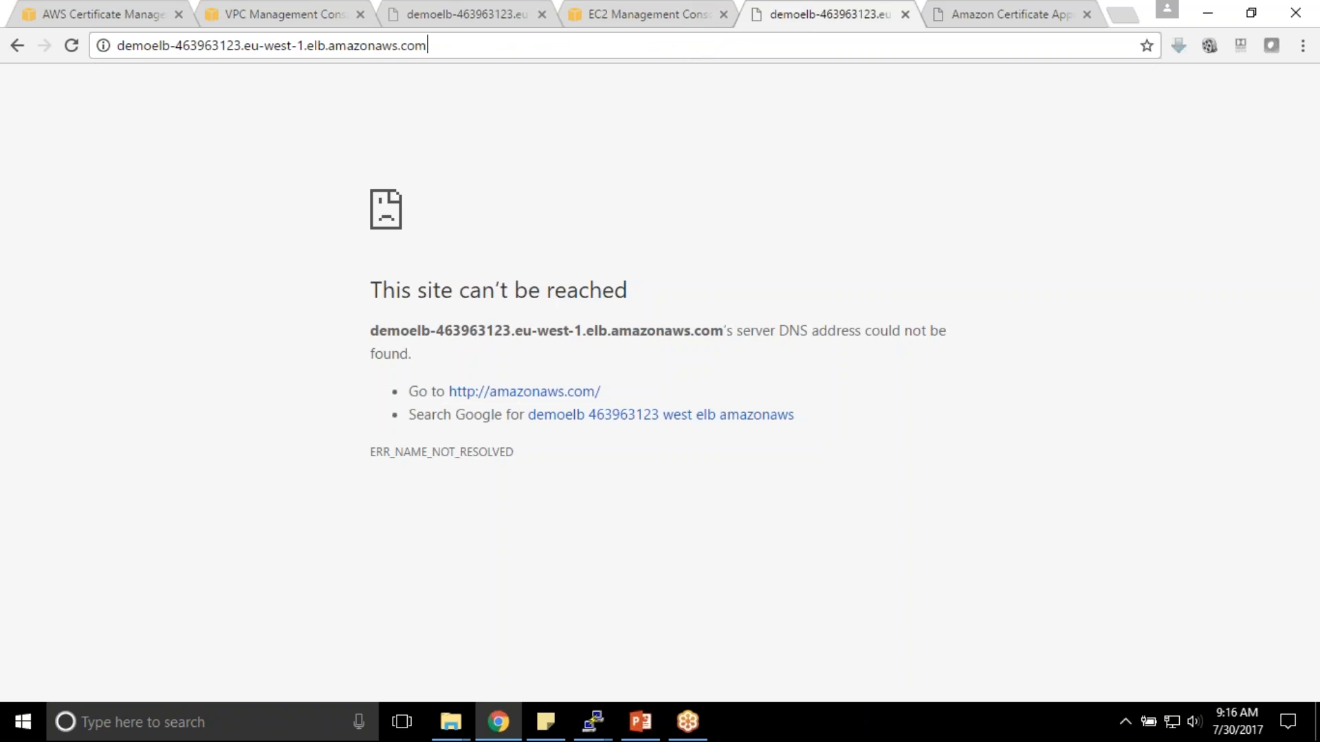
key(Return)
click(218, 54)
key(Home)
text(https://)
key(Return)
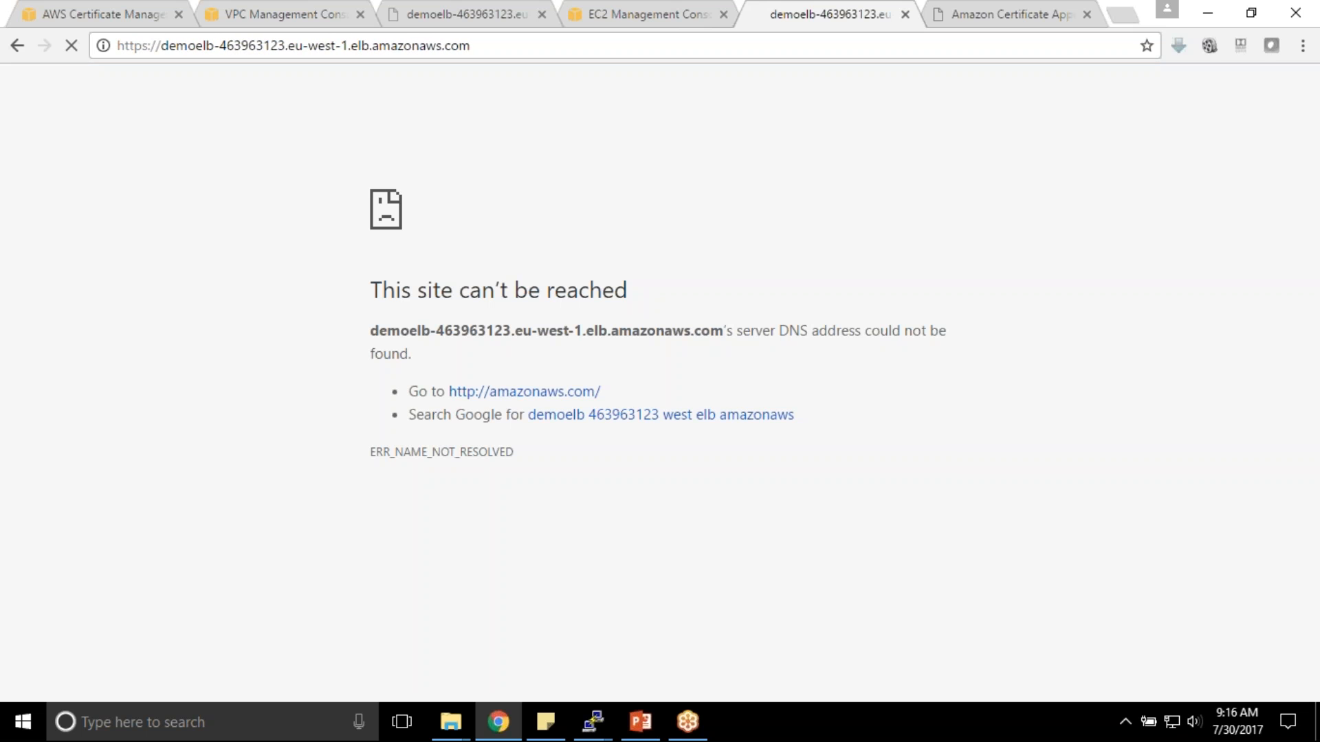
- Present the 'Project 3: Multi-Tier Architecture' slide full screen in PowerPoint
click(76, 11)
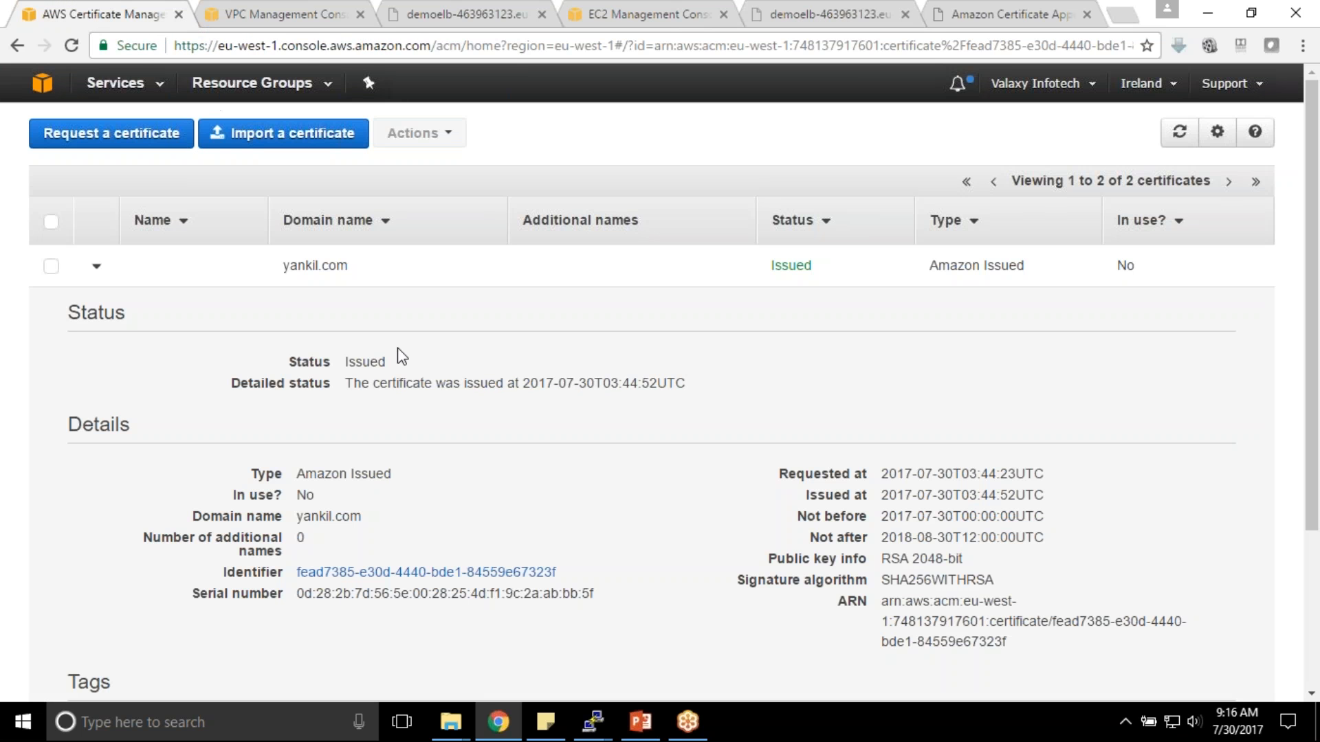
scroll(397, 348, down, 3)
scroll(397, 349, up, 3)
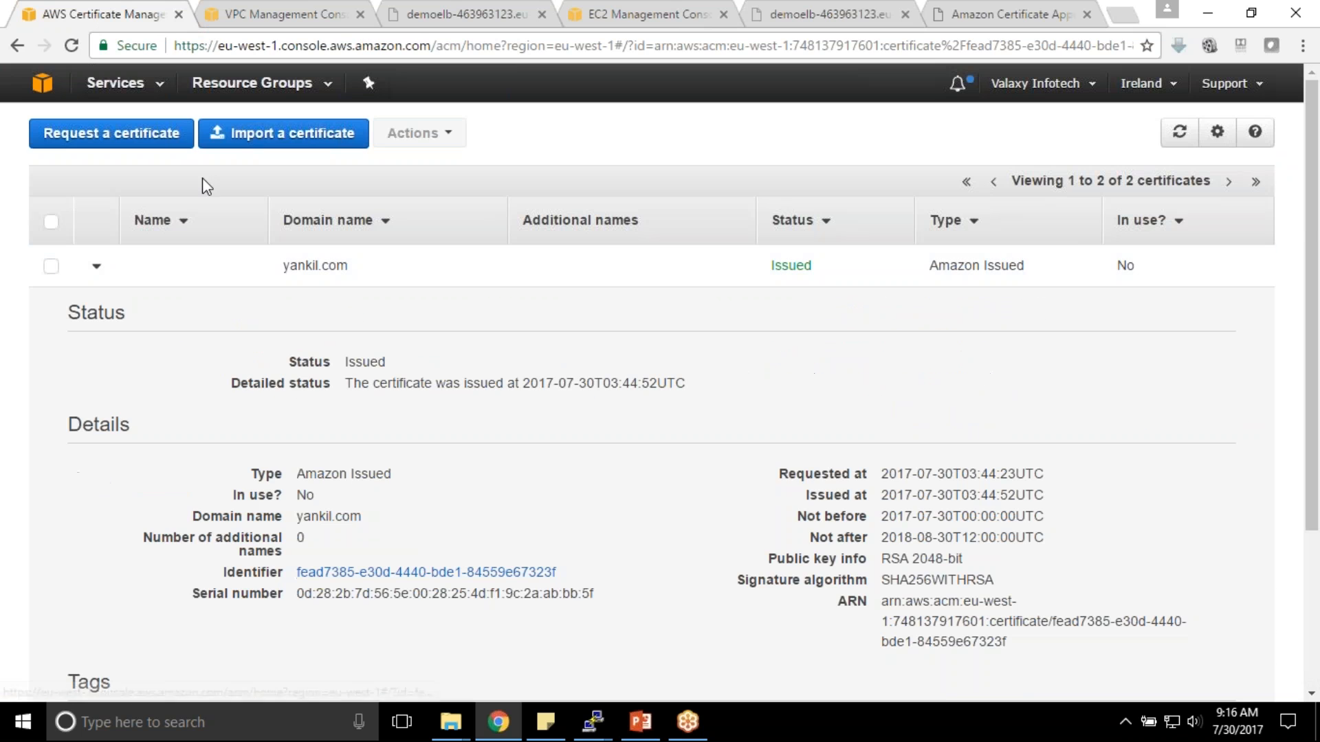
click(640, 722)
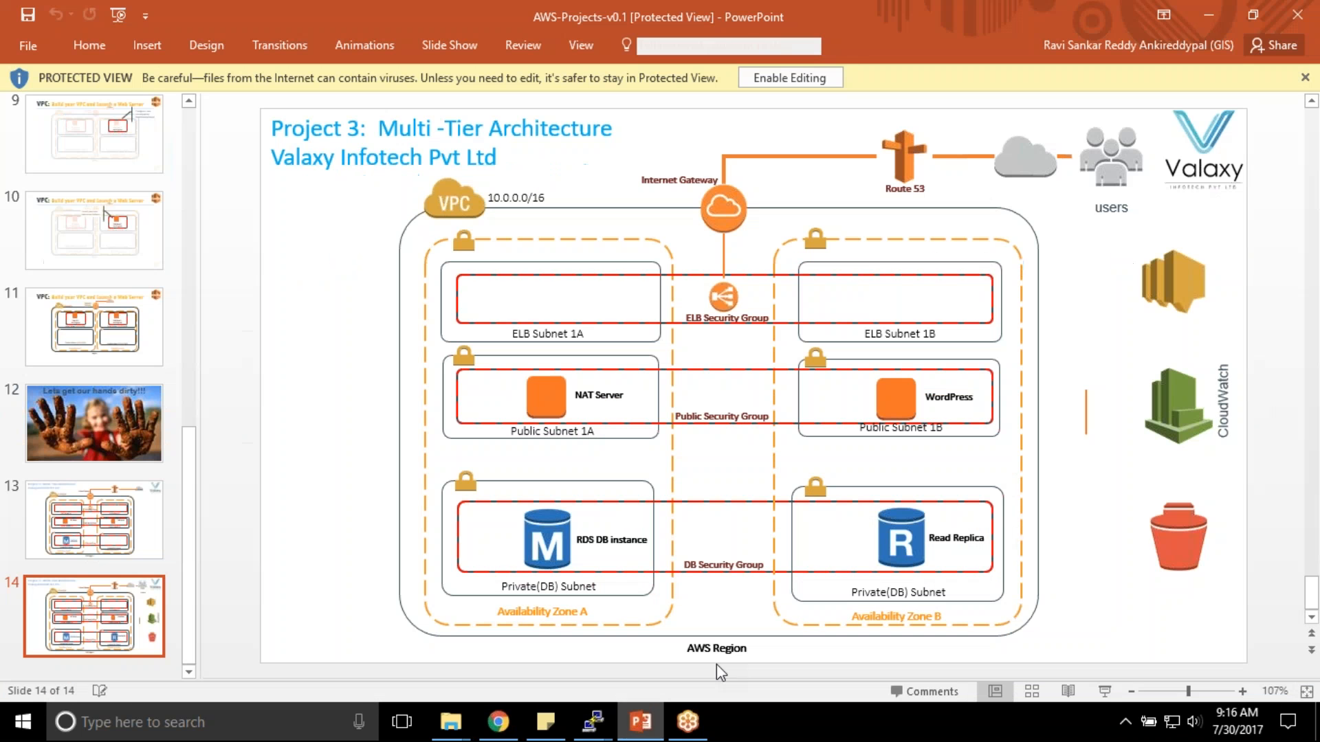
click(1102, 695)
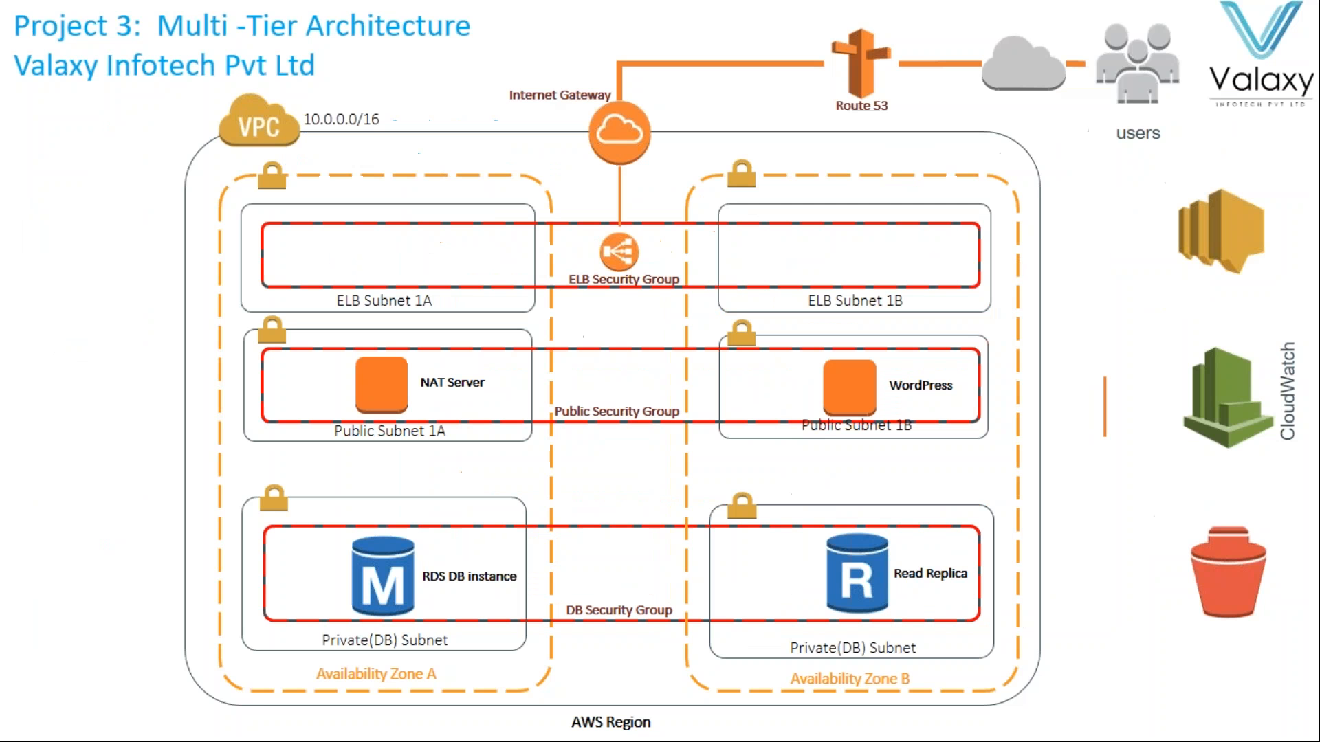
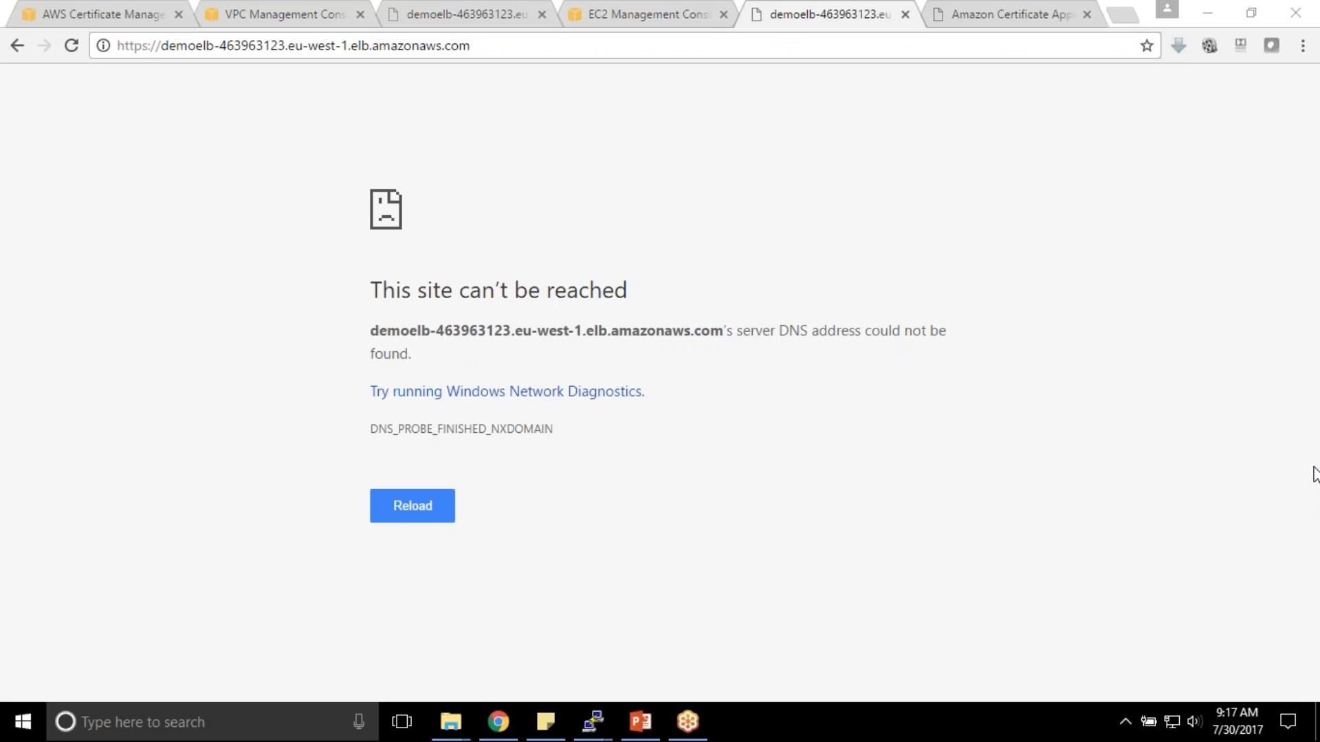
- Open the Route 53 console's list of hosted zones
click(55, 10)
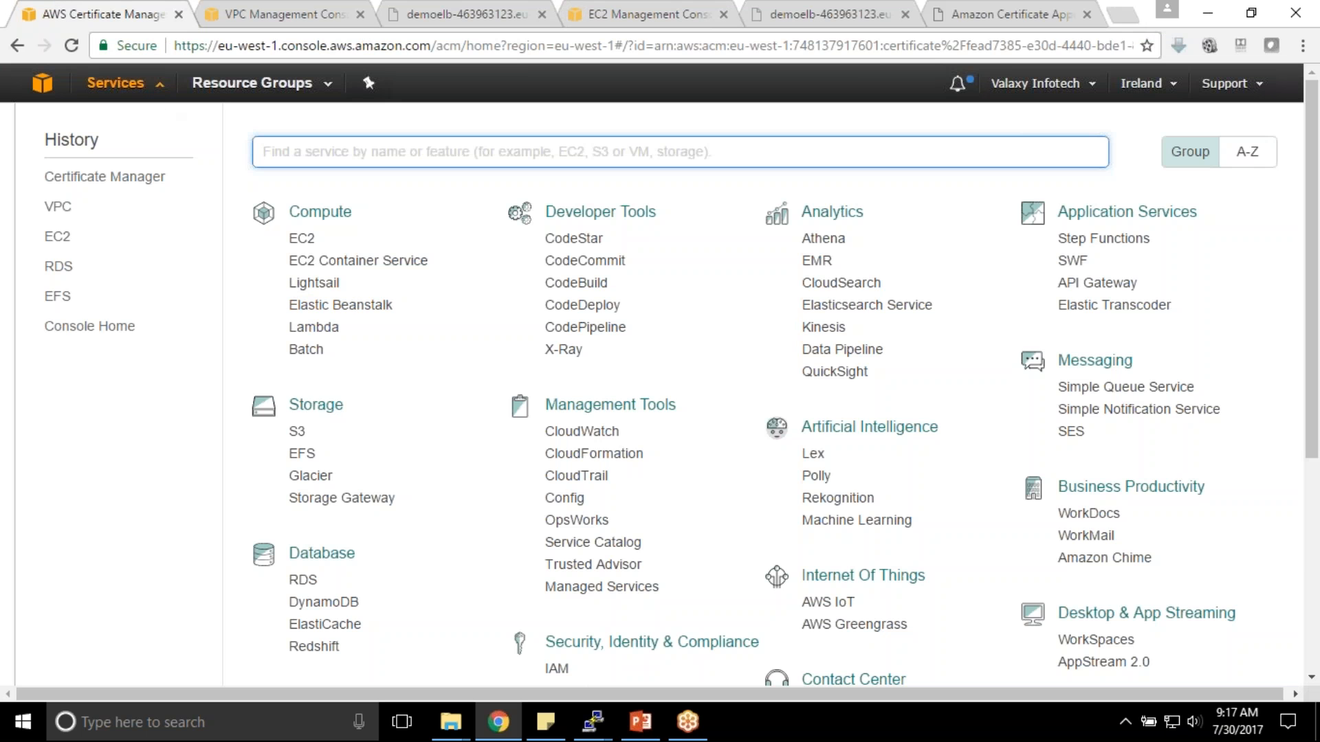
scroll(383, 456, down, 3)
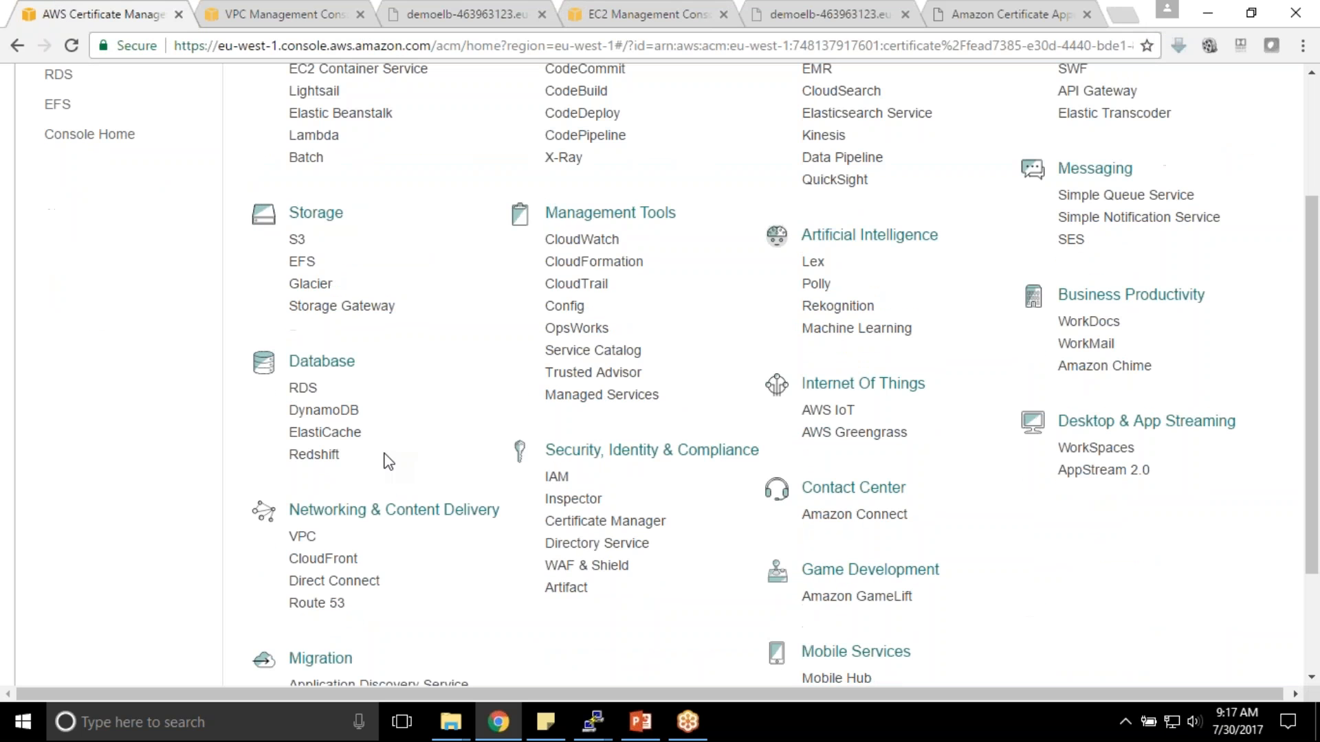
click(316, 602)
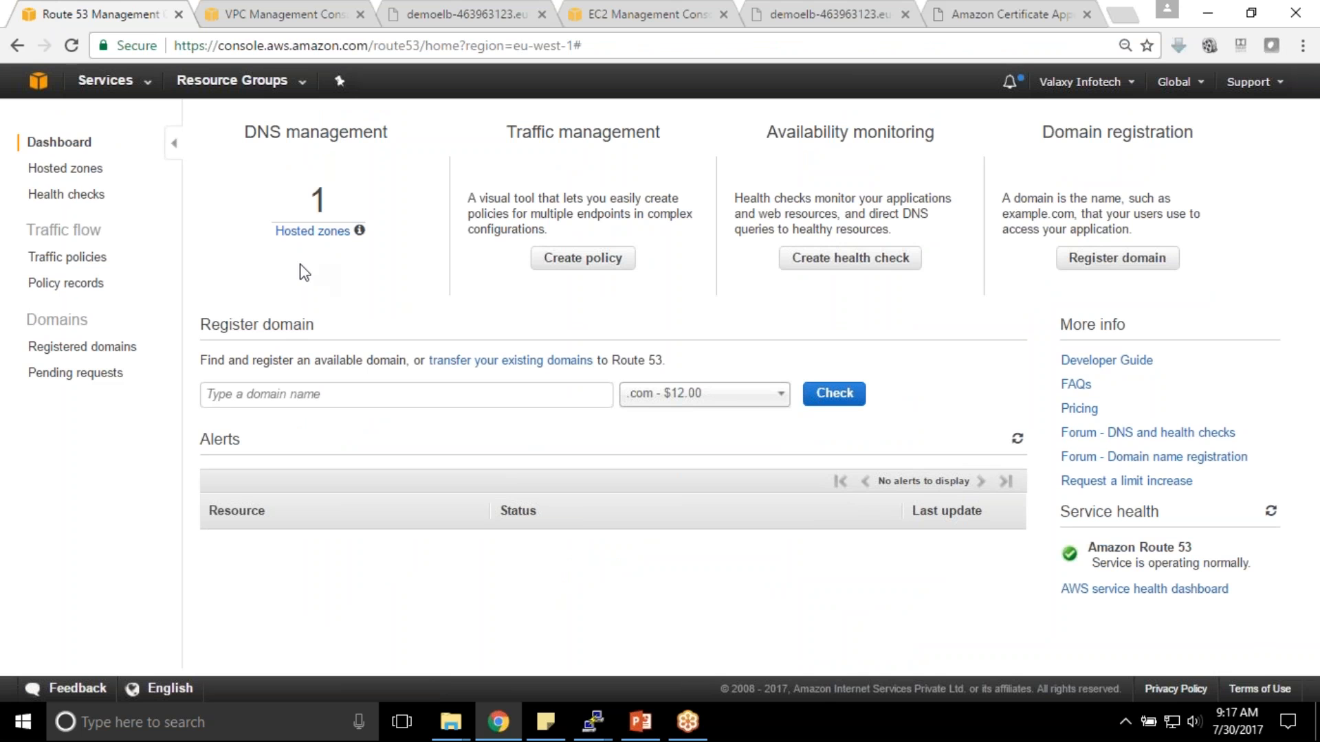
click(329, 234)
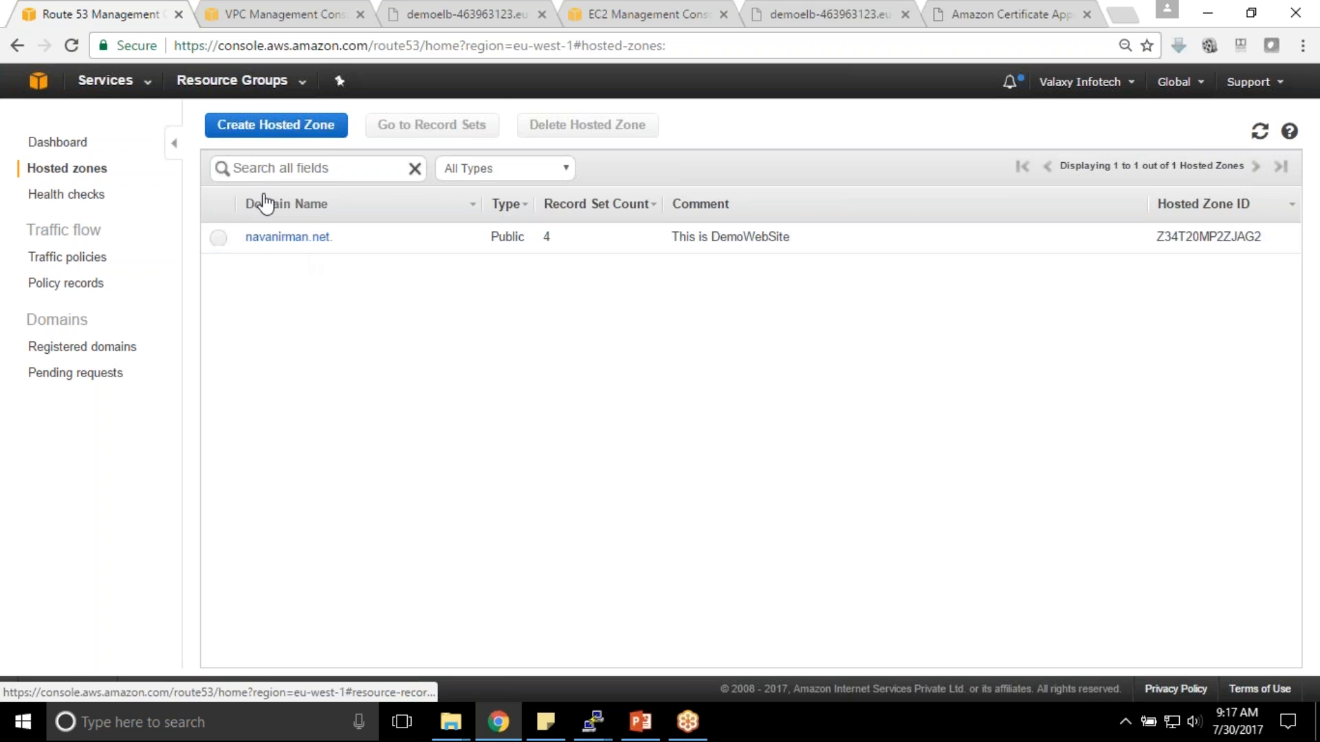
- Create a yankil.com hosted zone with the comment 'A Valaxy Demo website'
click(288, 137)
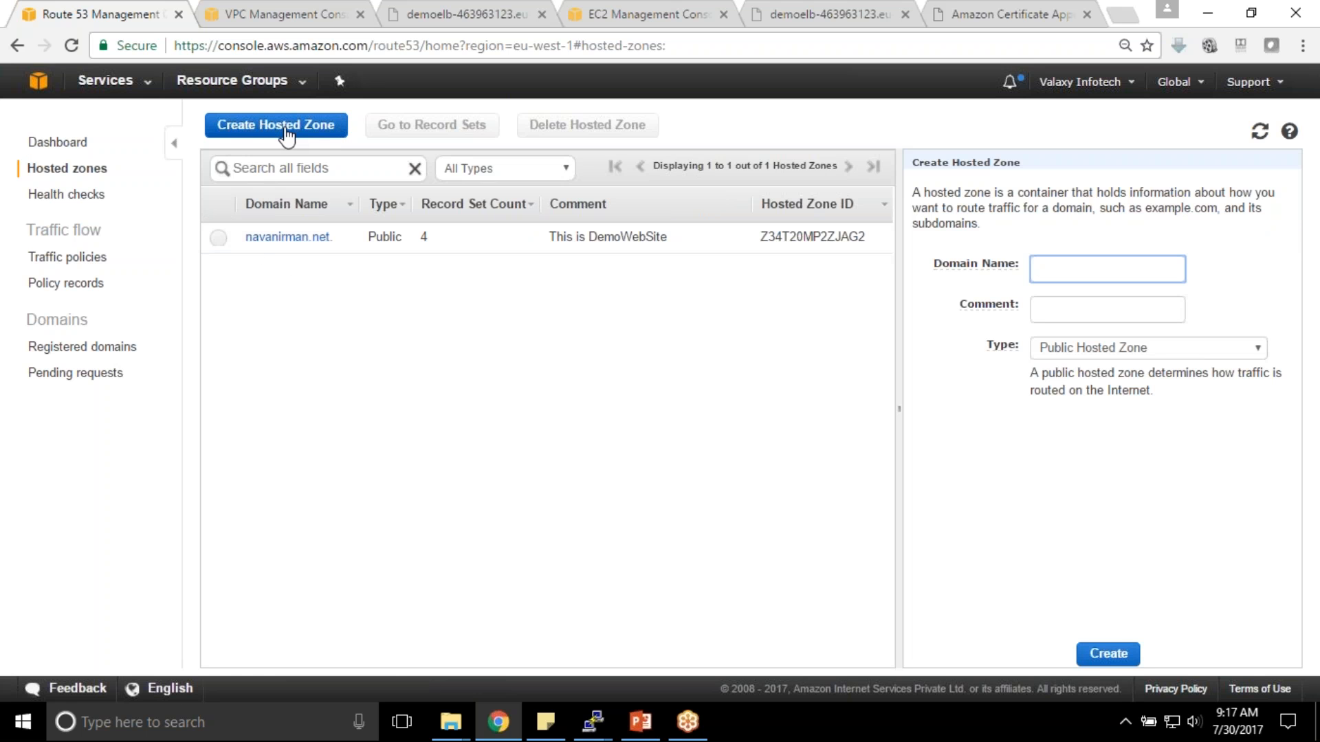
text(yankil.com)
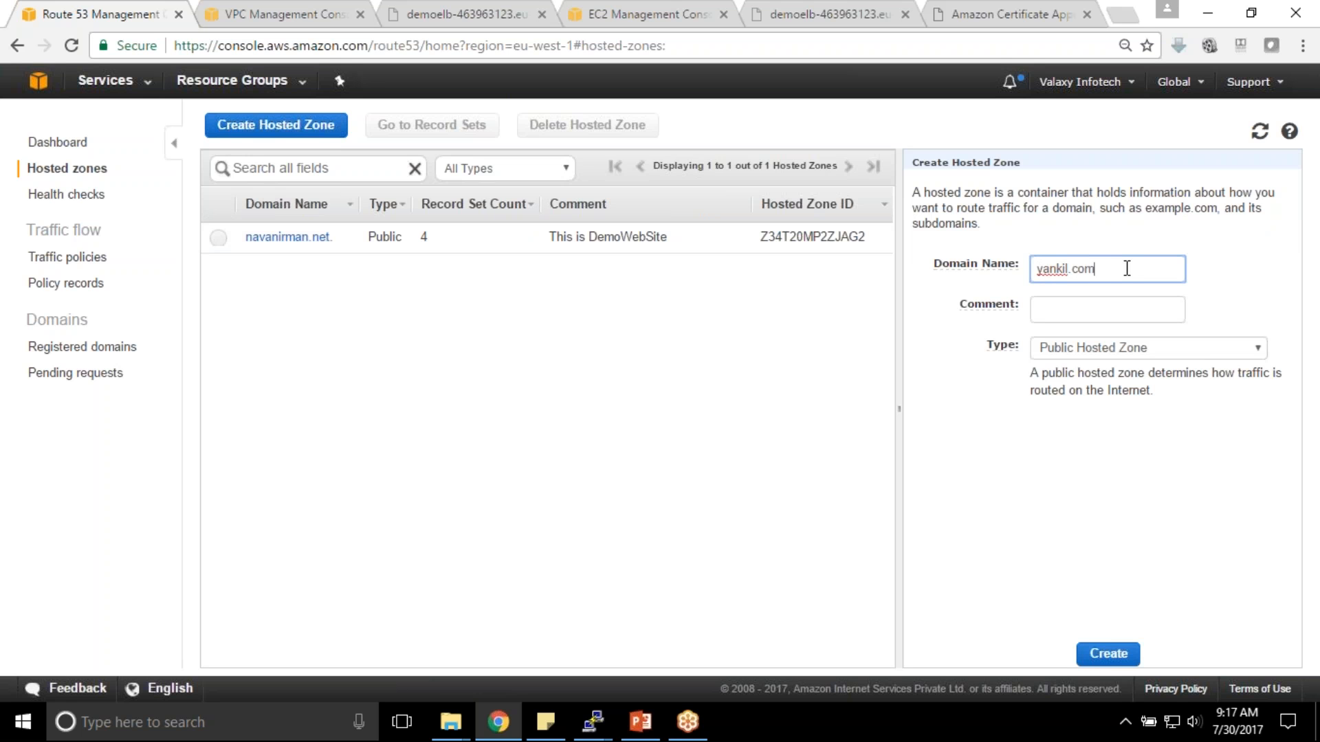
key(Tab)
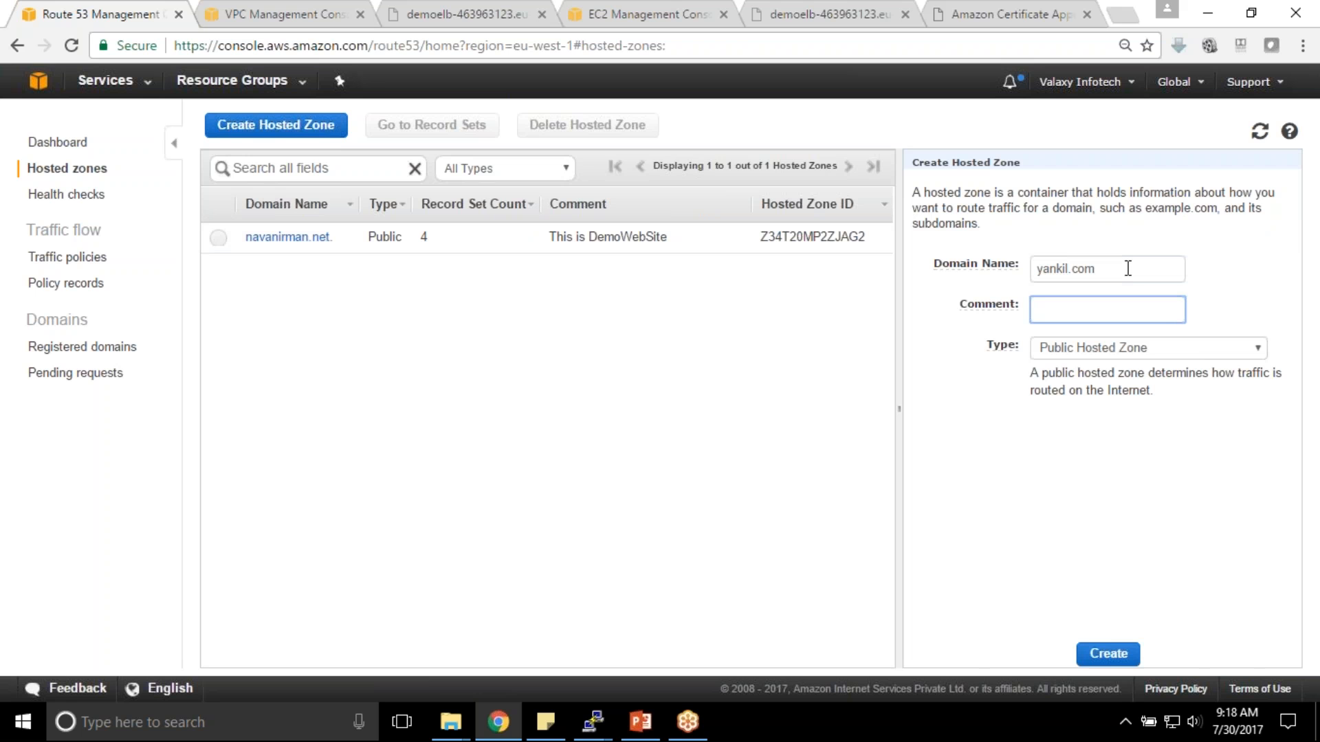
text(A Valaxy Demo Vwebsite)
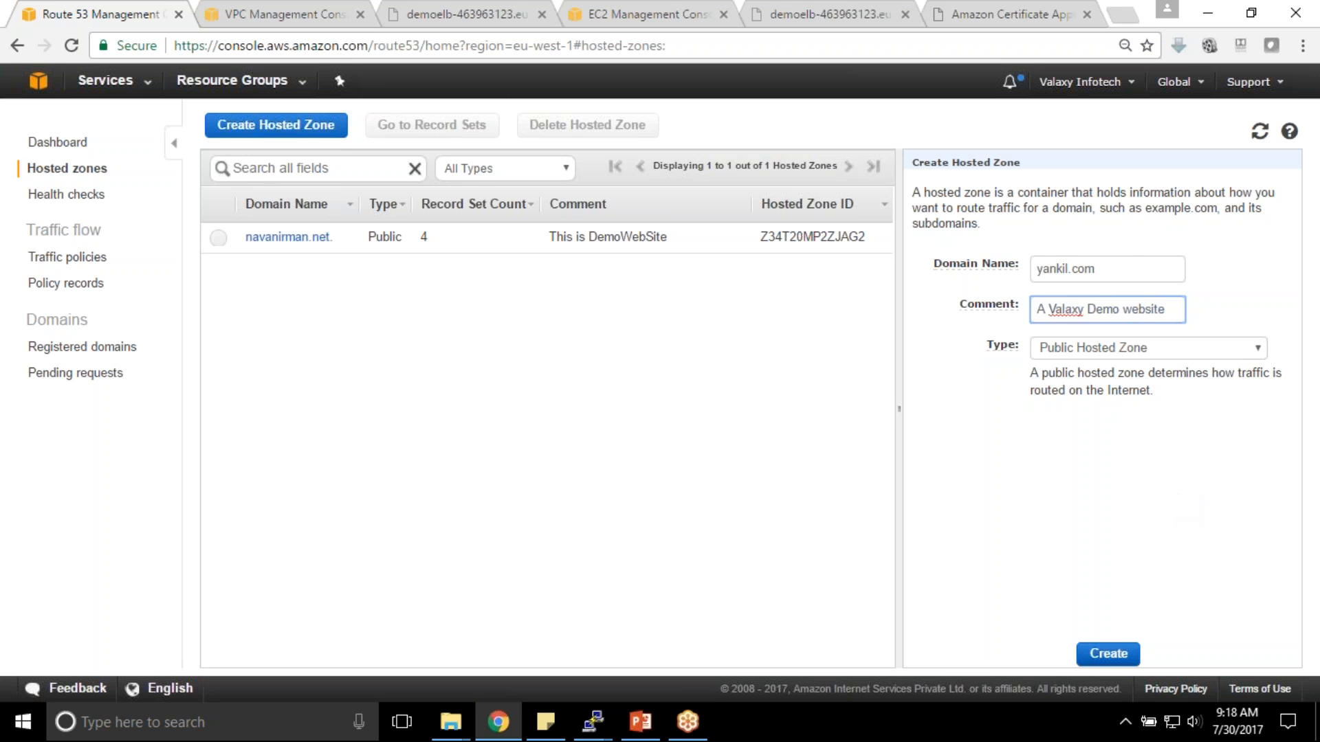
click(1108, 653)
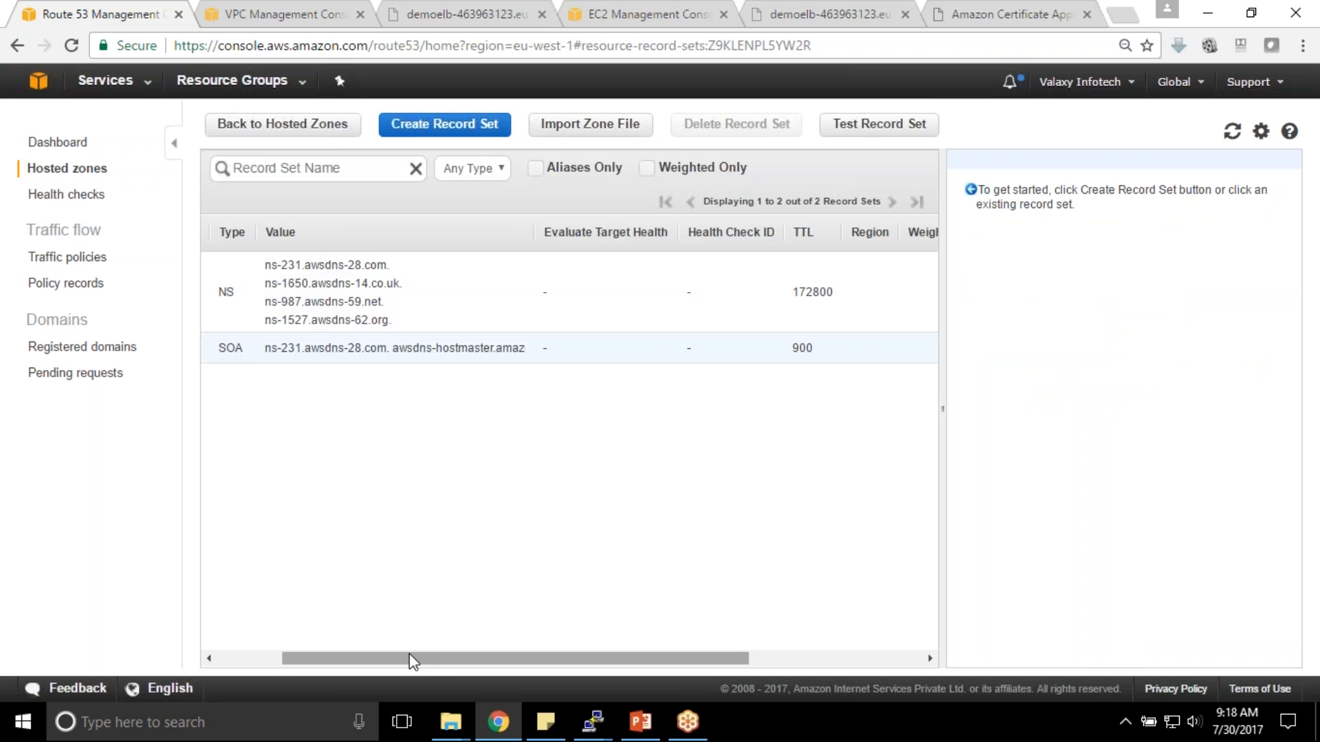
- Open the yankil.com NS record and focus its name-server values
drag(410, 653, 344, 653)
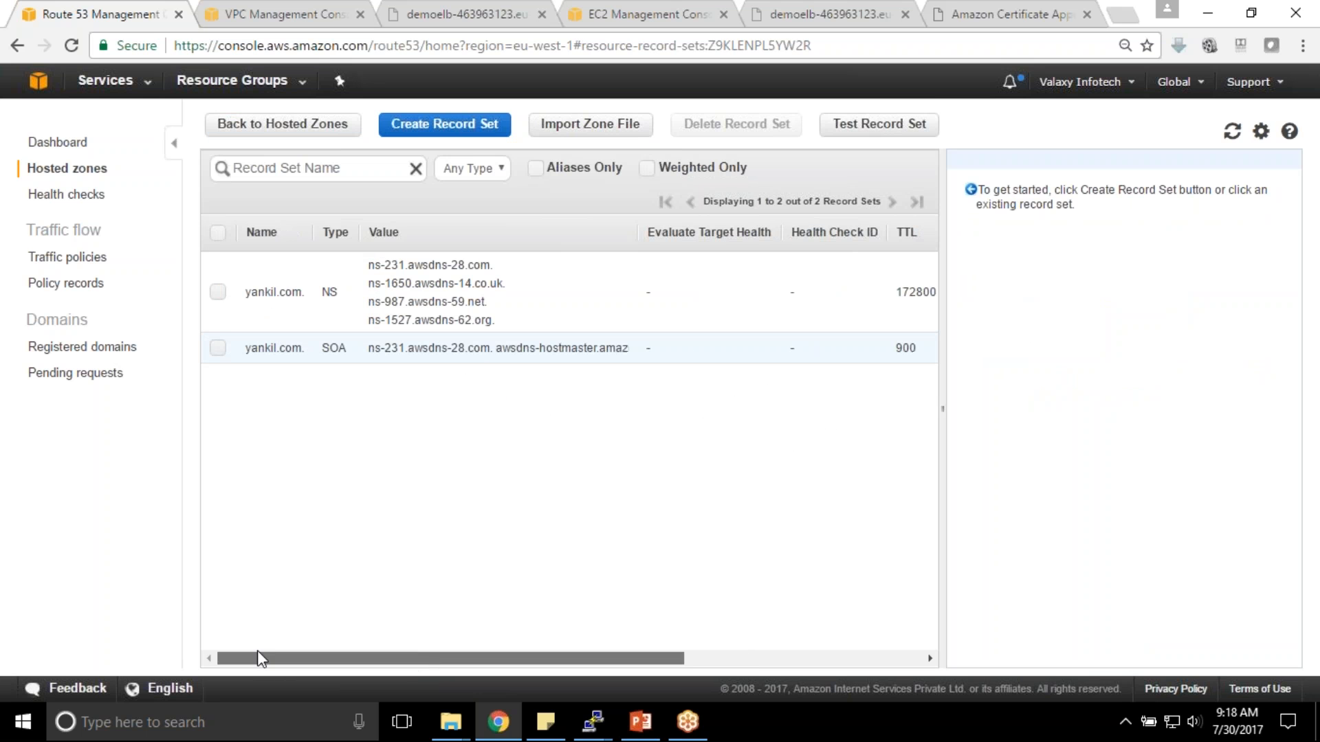
click(218, 292)
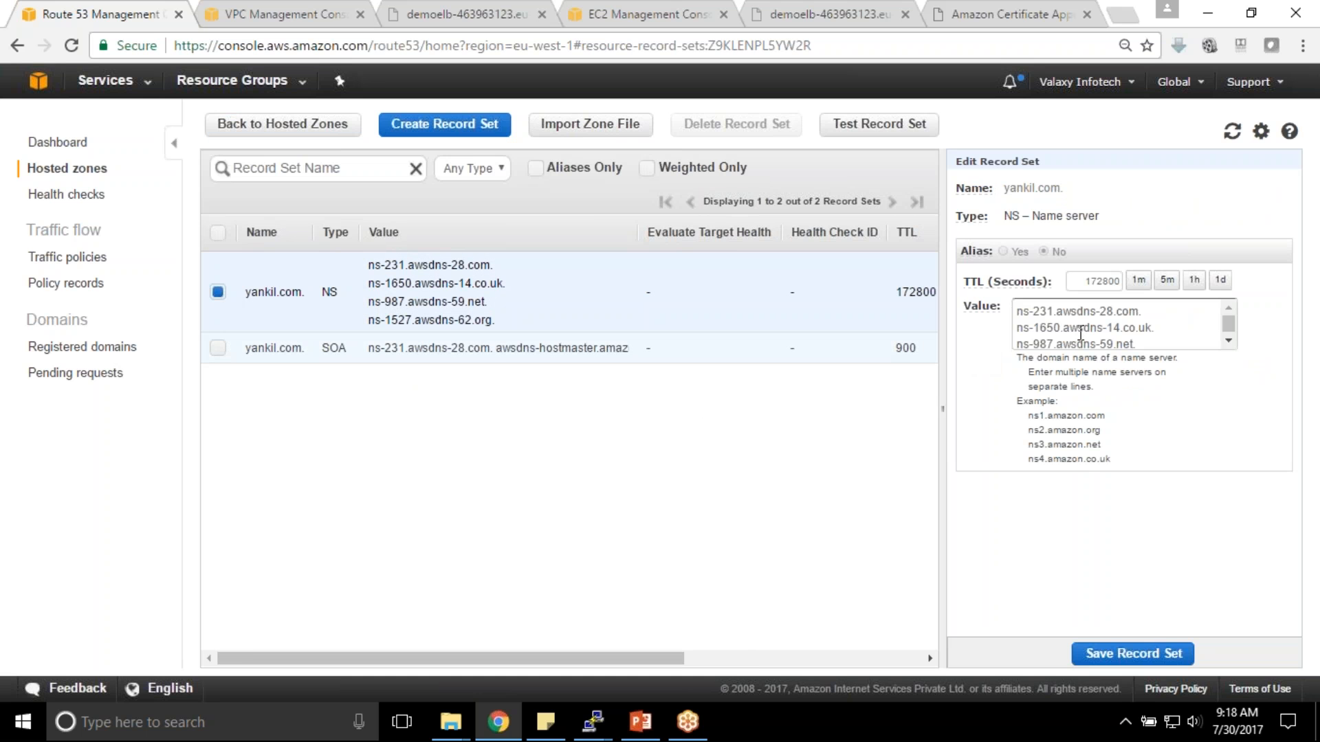
click(1103, 337)
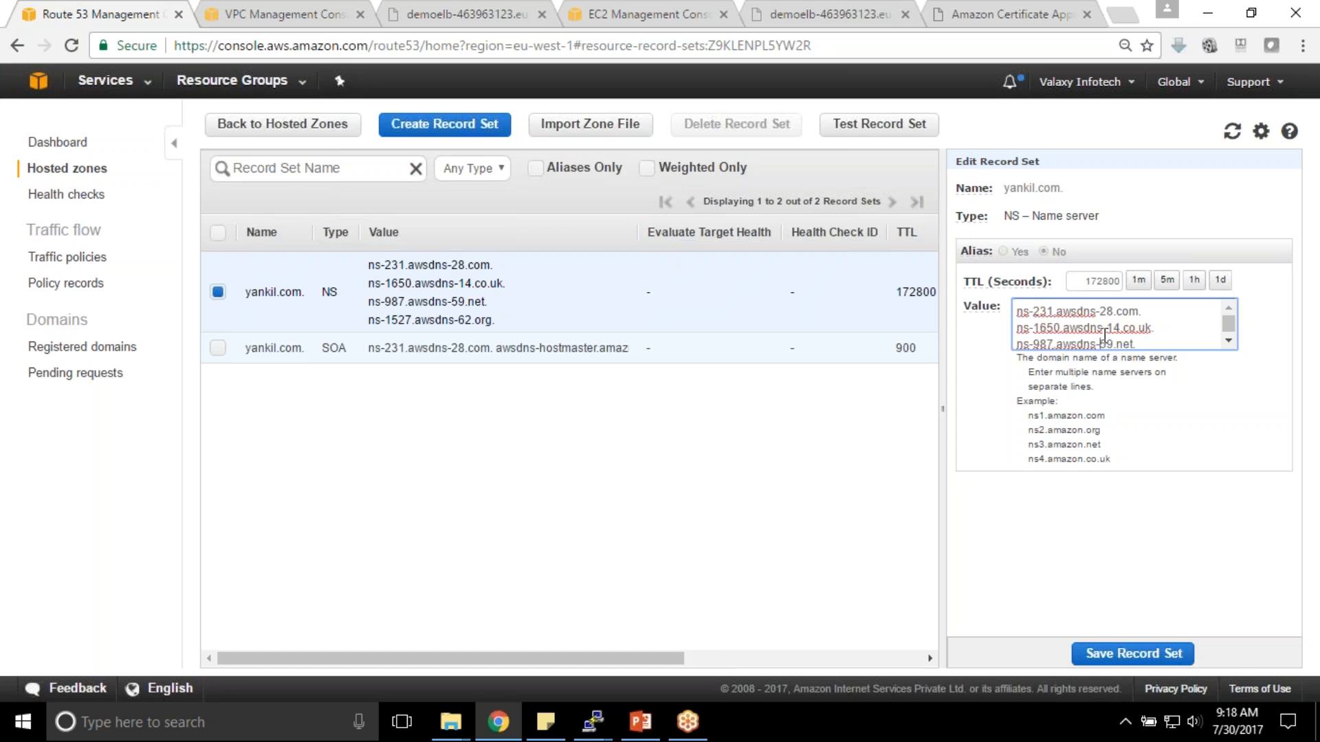
- Load the GoDaddy website in the demoelb error page tab
click(828, 14)
click(644, 40)
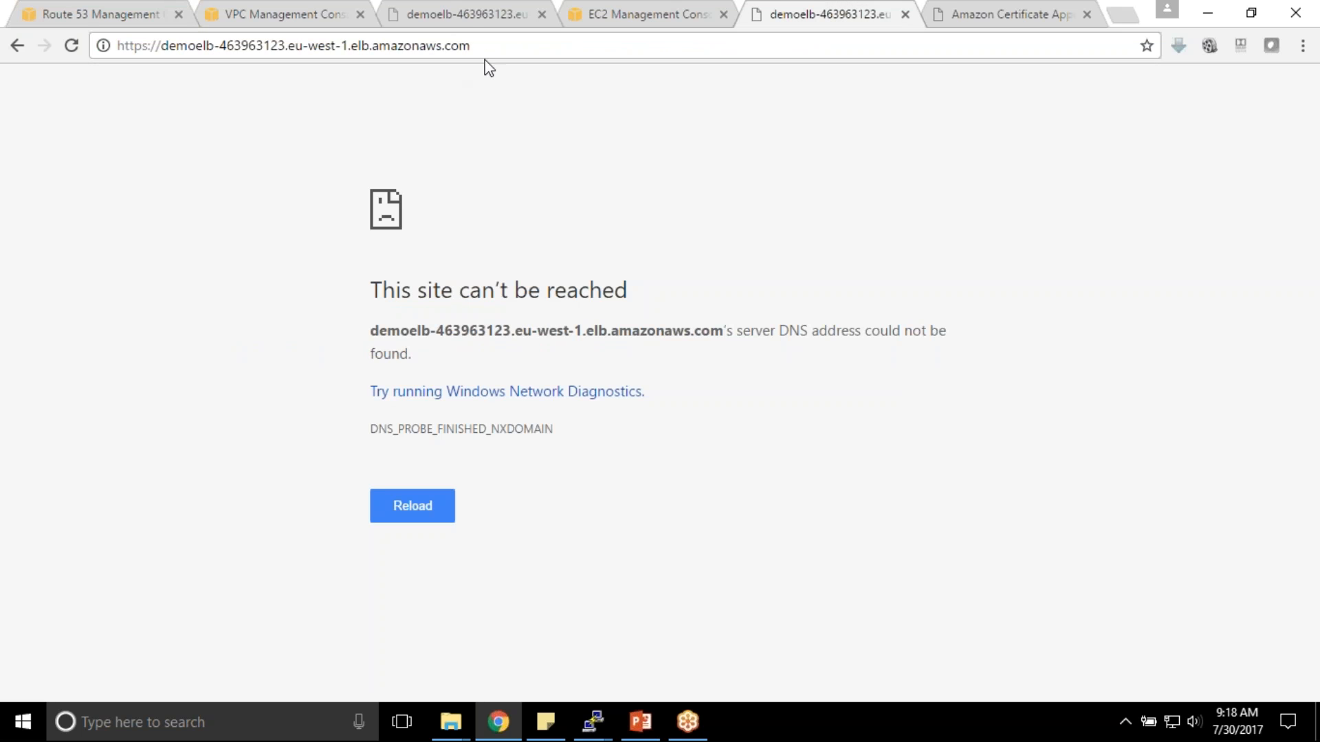
click(284, 45)
text(godaddy)
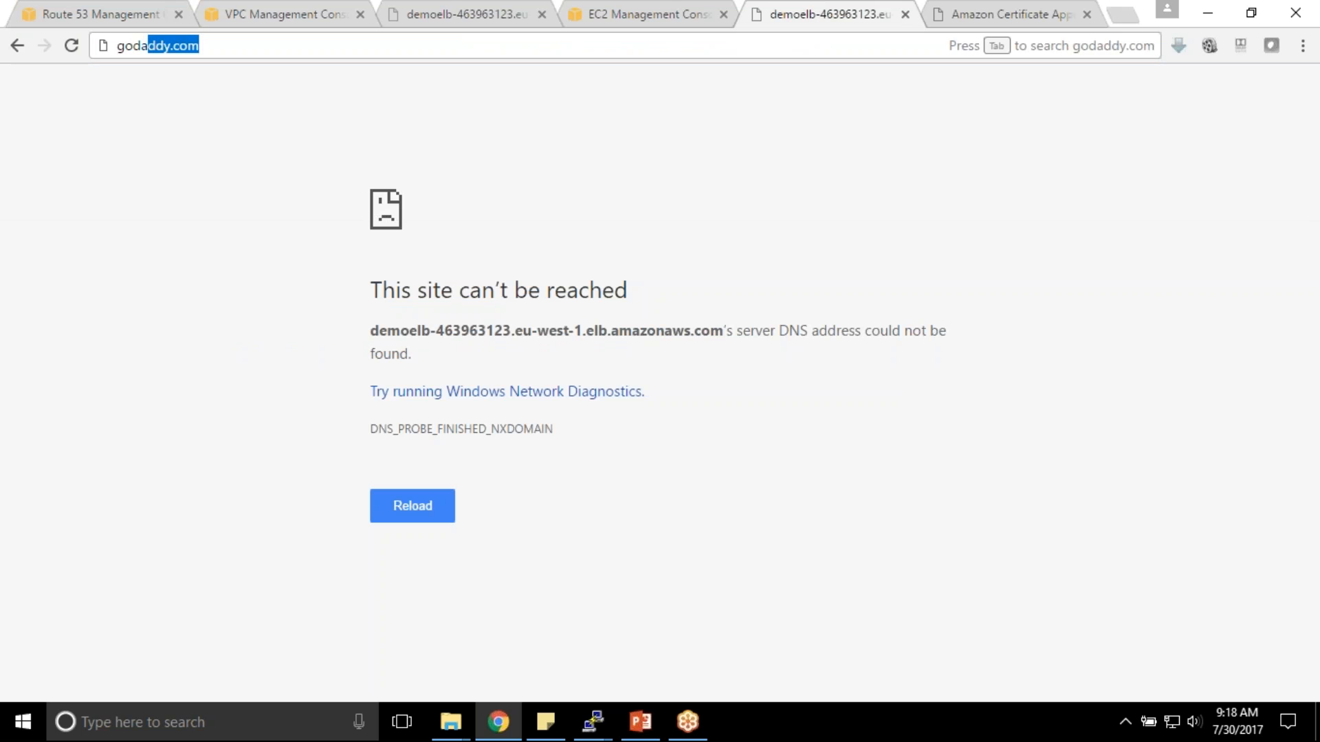
key(Return)
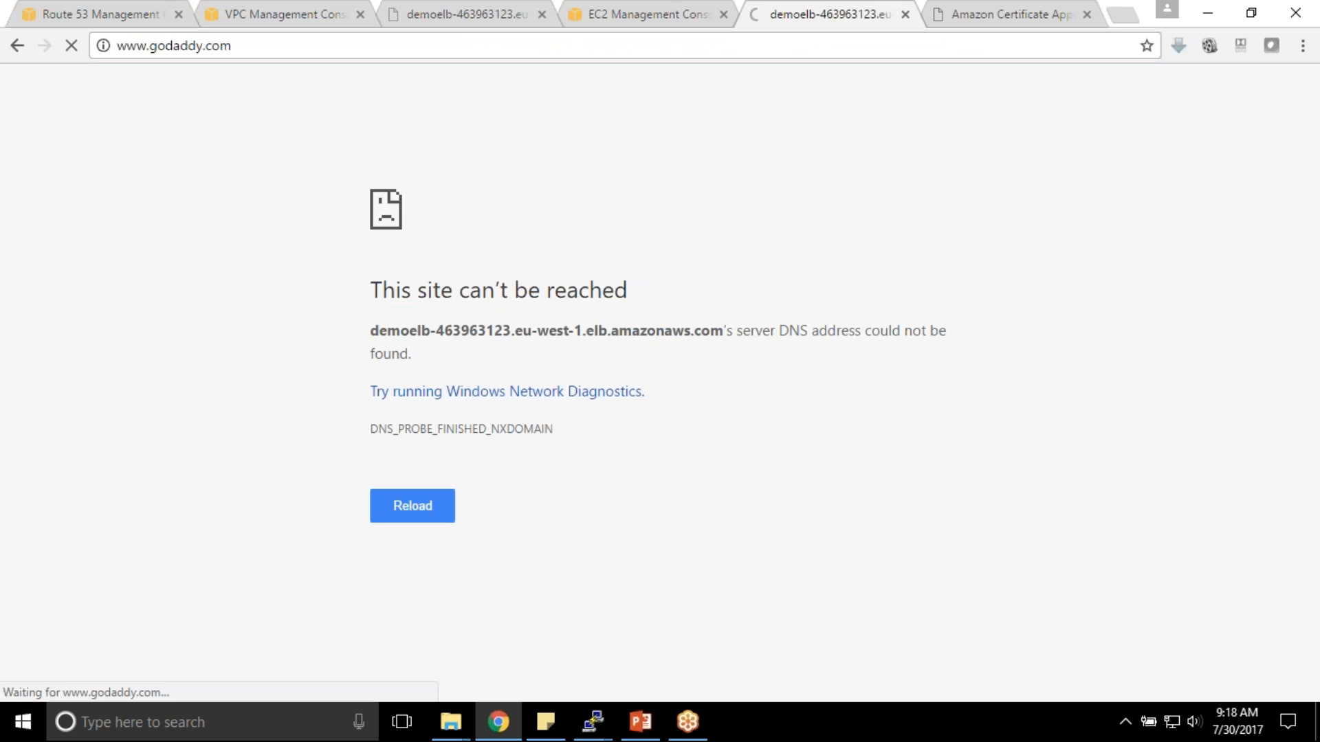
- Copy the four NS name servers into a new, maximized Notepad window
click(64, 11)
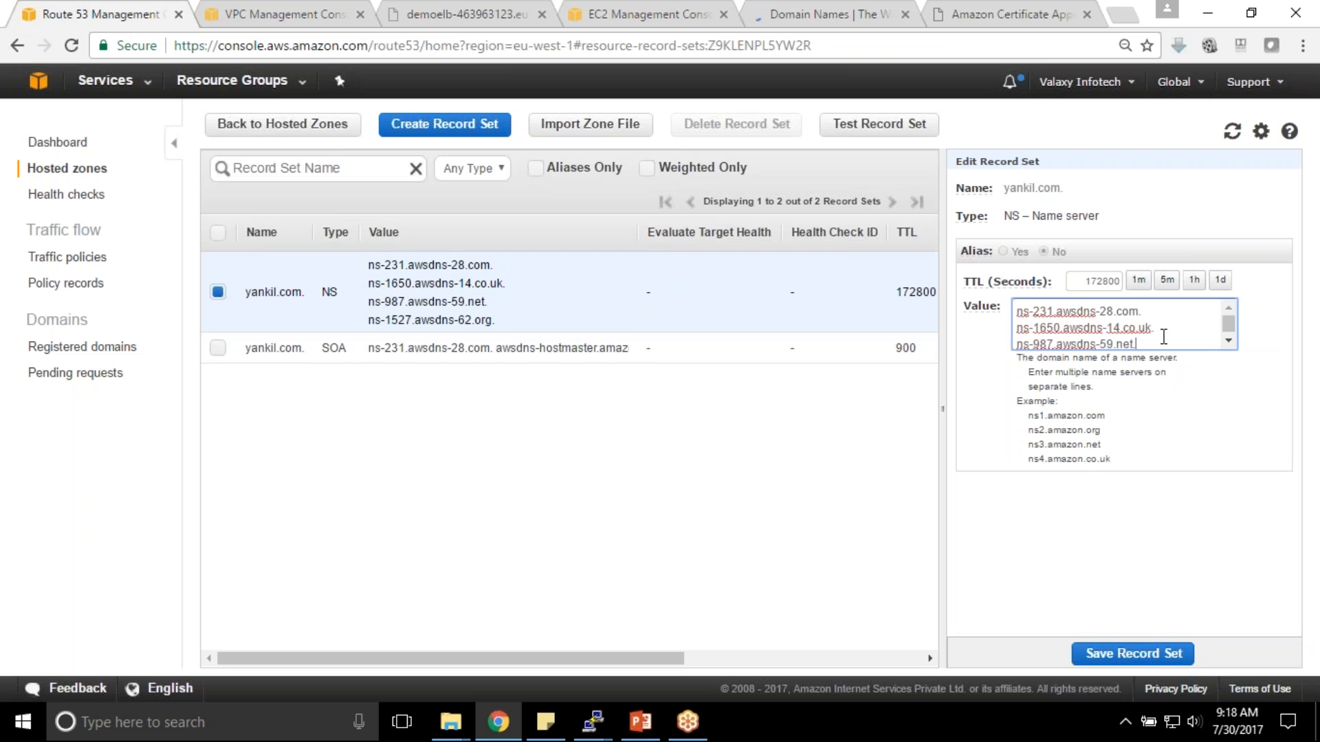
key(ctrl+a)
key(ctrl+c)
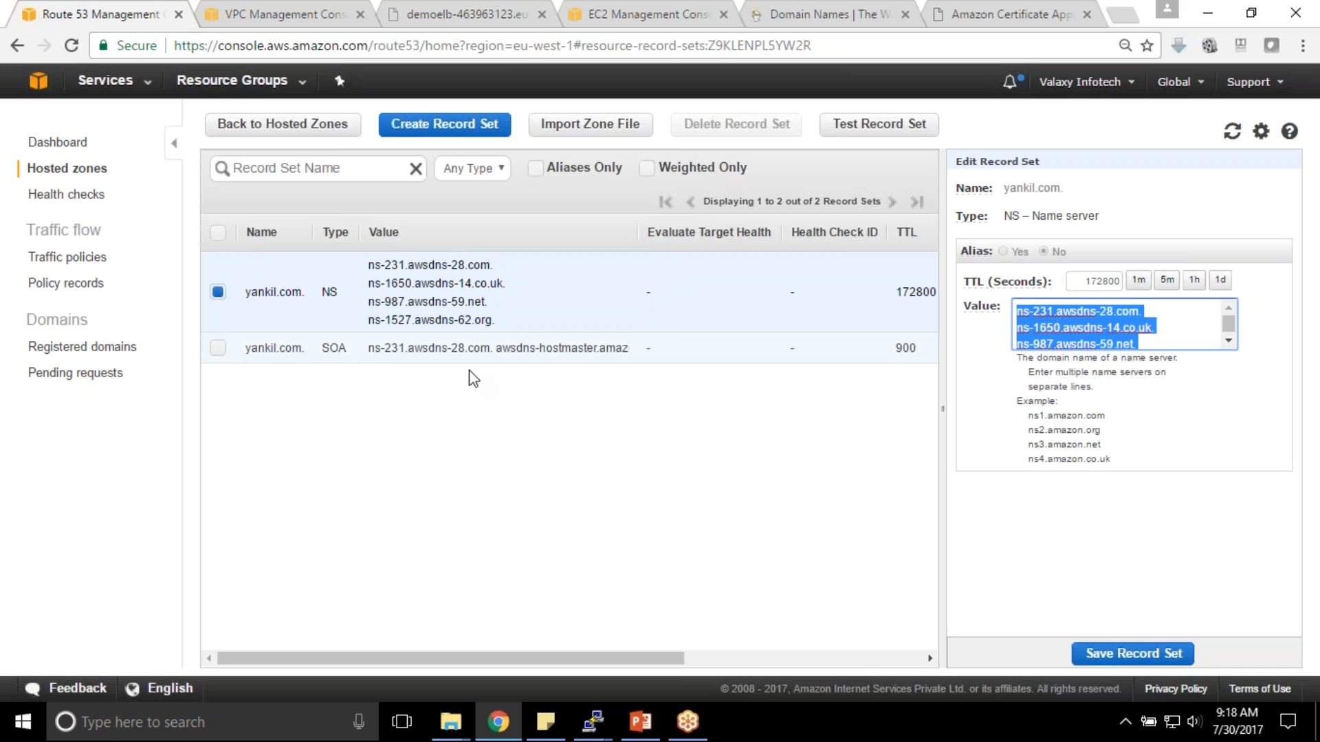
click(146, 729)
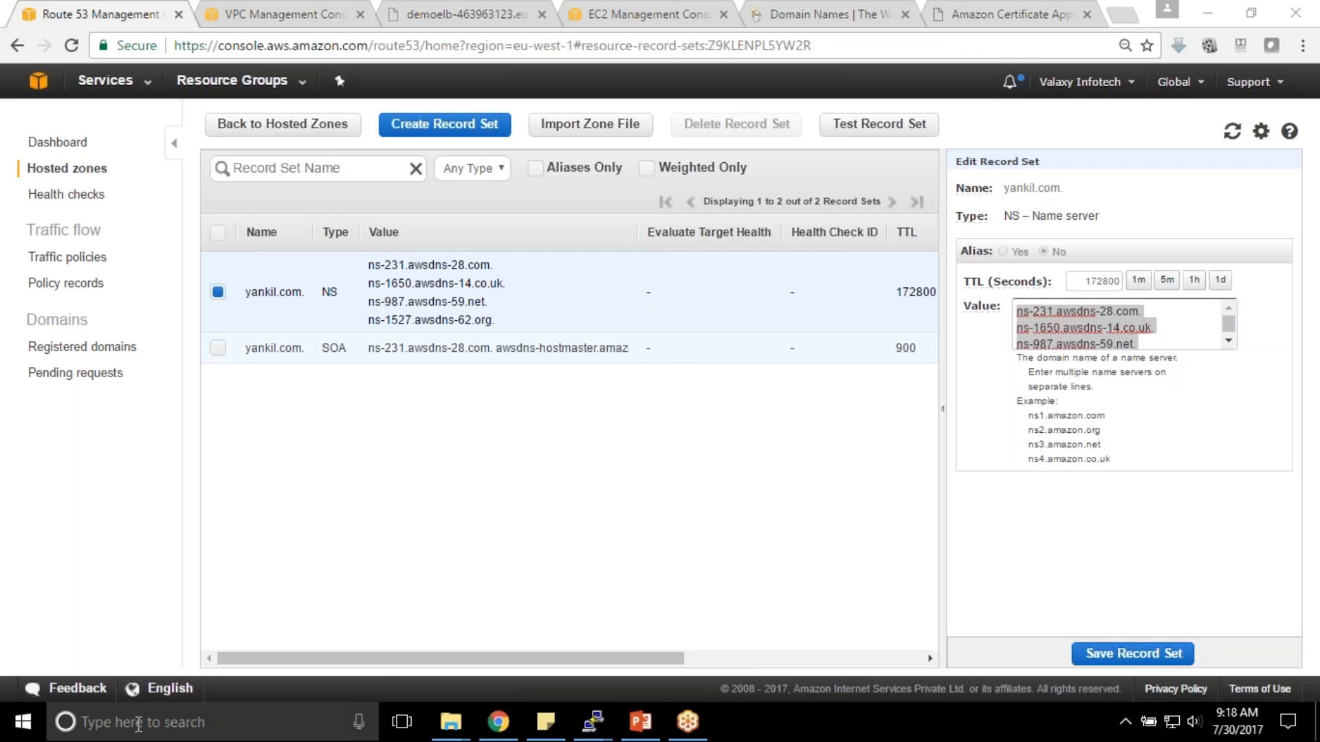
text(note)
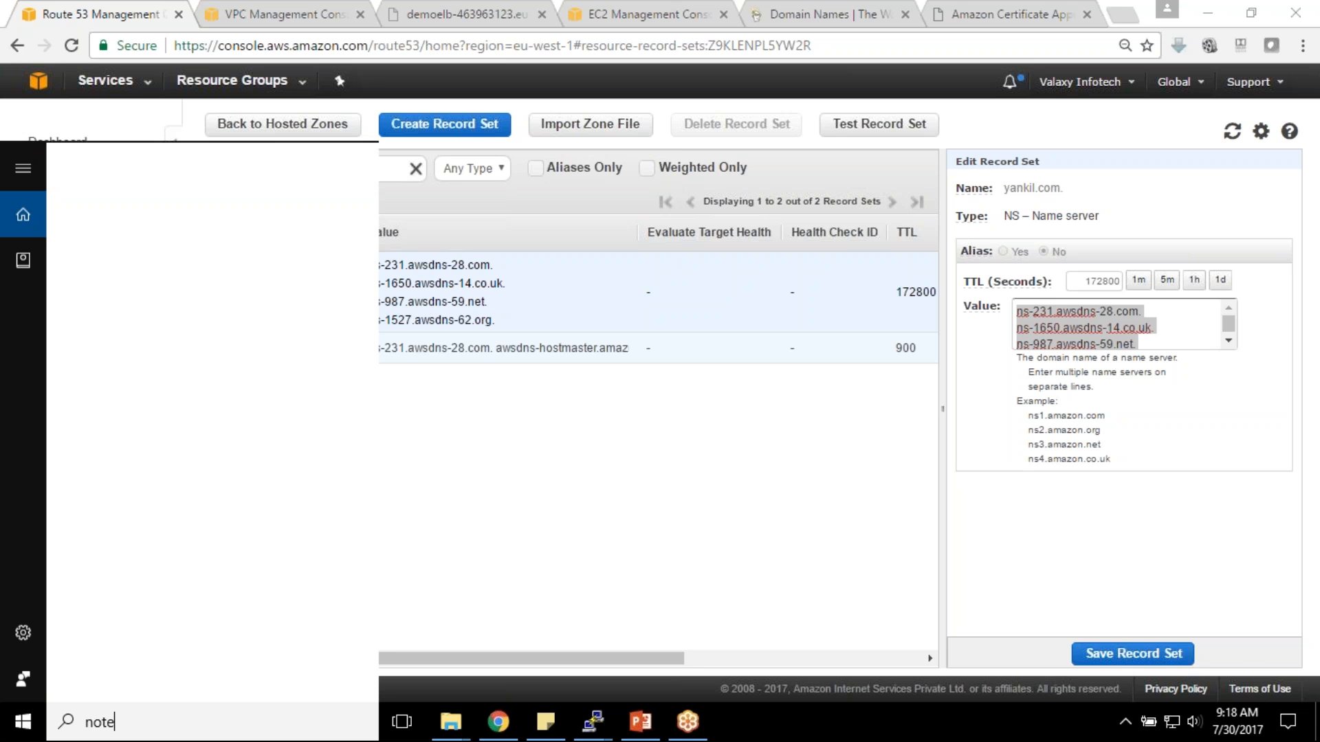
text(pad)
key(Return)
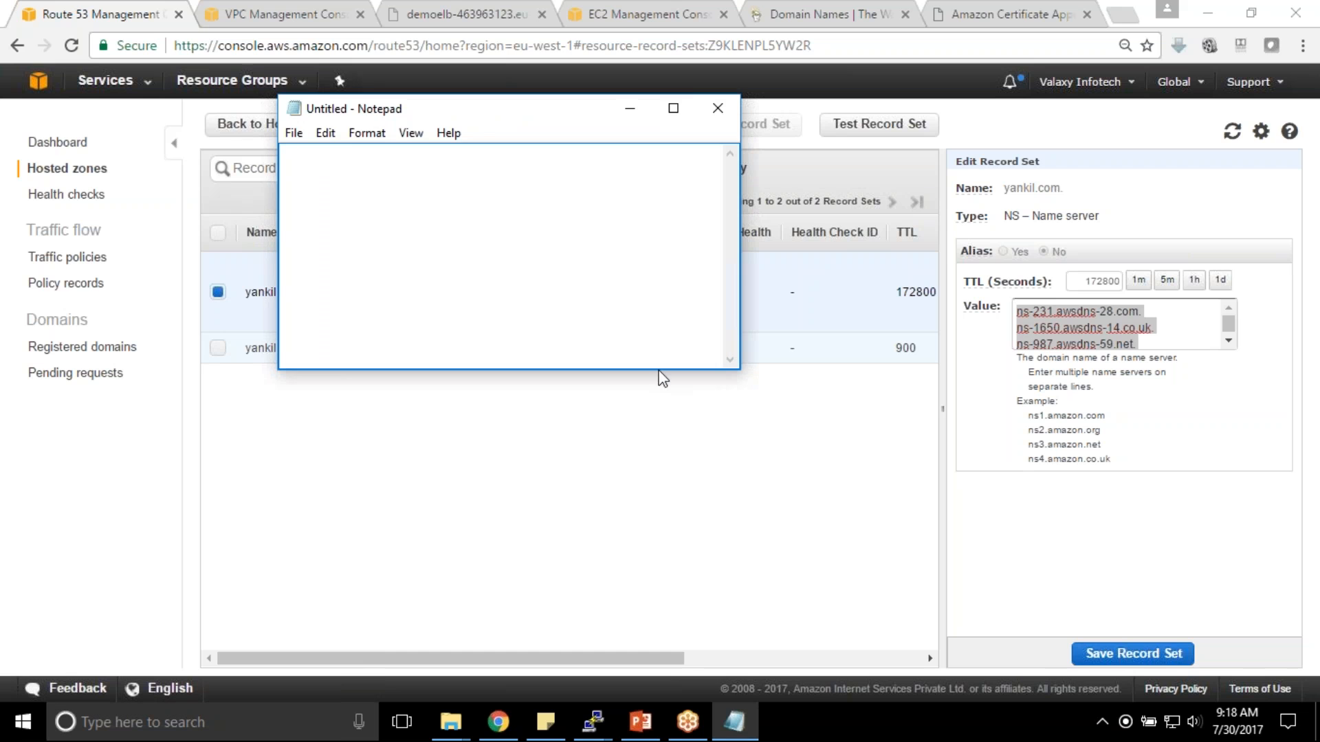
key(ctrl+v)
click(673, 109)
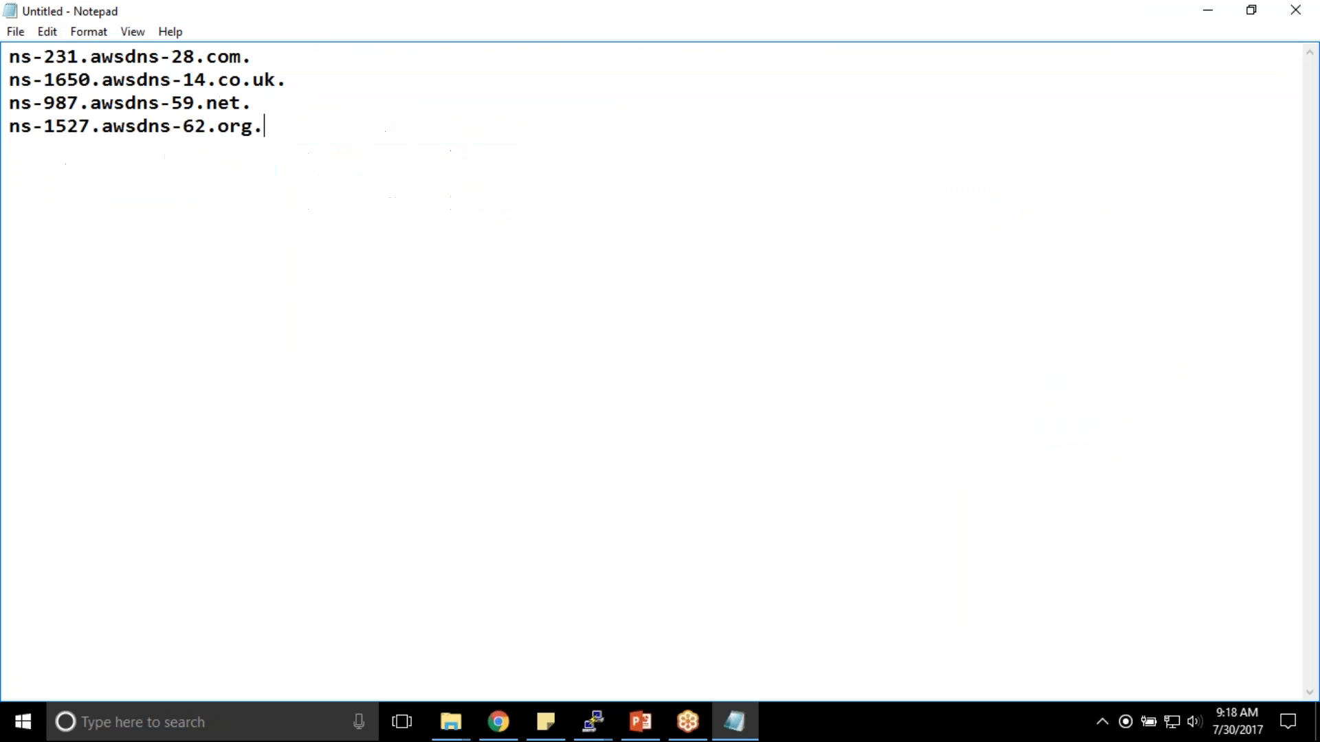
- Delete the name servers' trailing periods and select ns-231.awsdns-28.com
key(BackSpace)
key(BackSpace)
click(426, 79)
key(BackSpace)
click(393, 50)
key(BackSpace)
drag(250, 58, 9, 40)
key(ctrl+c)
click(498, 722)
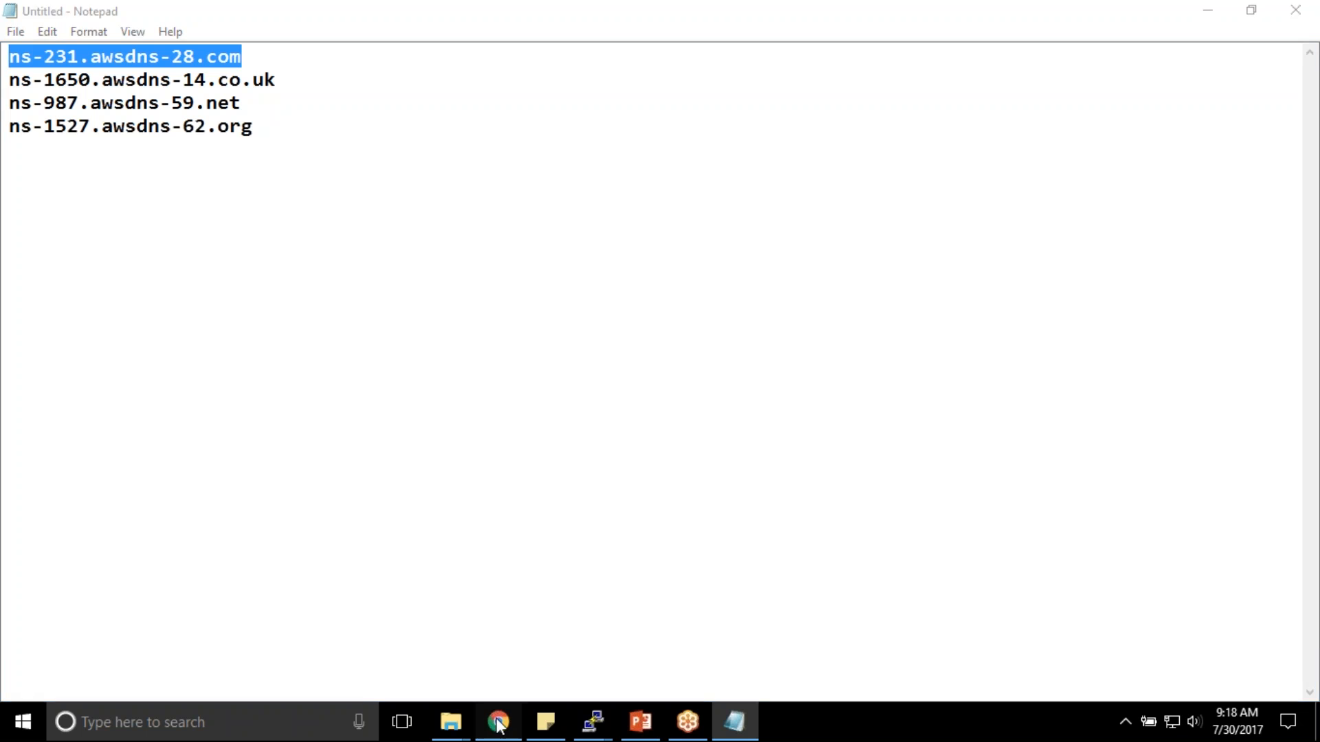
- Sign in to GoDaddy with the account password
click(768, 10)
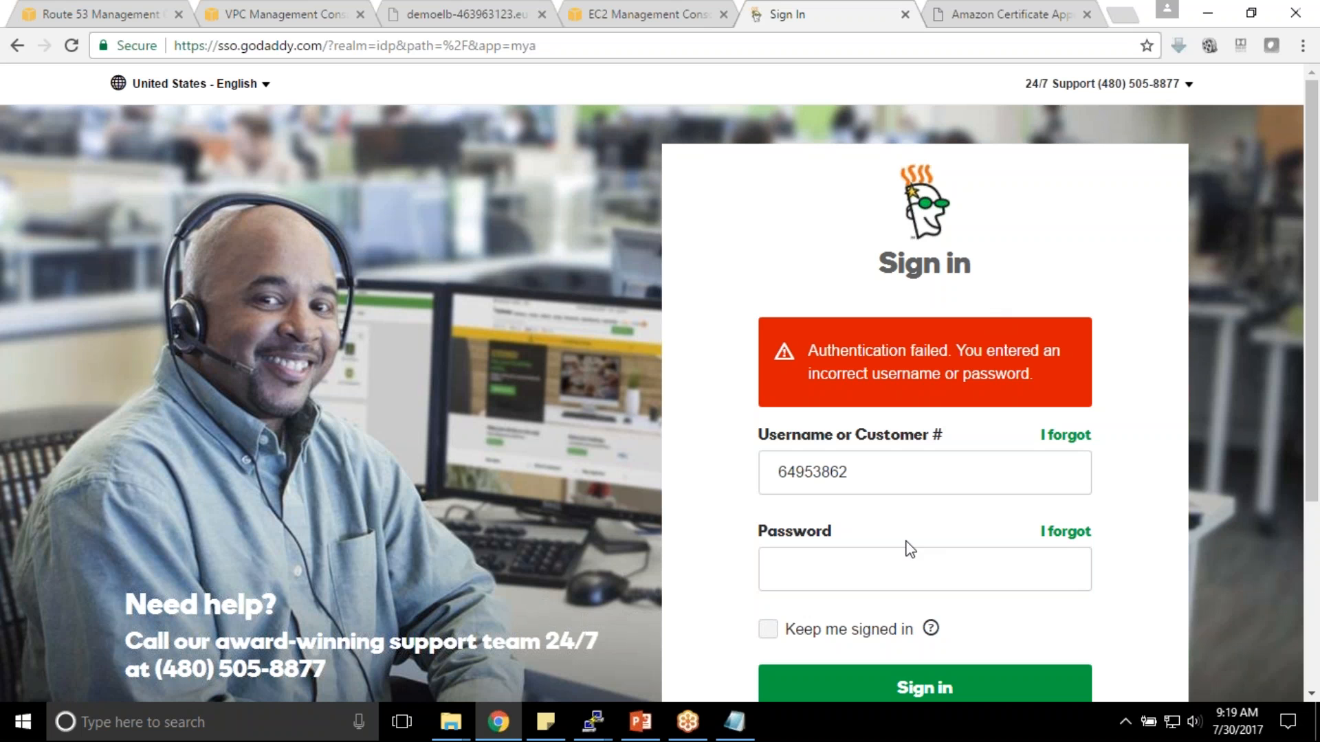
click(916, 563)
text(••••••••••)
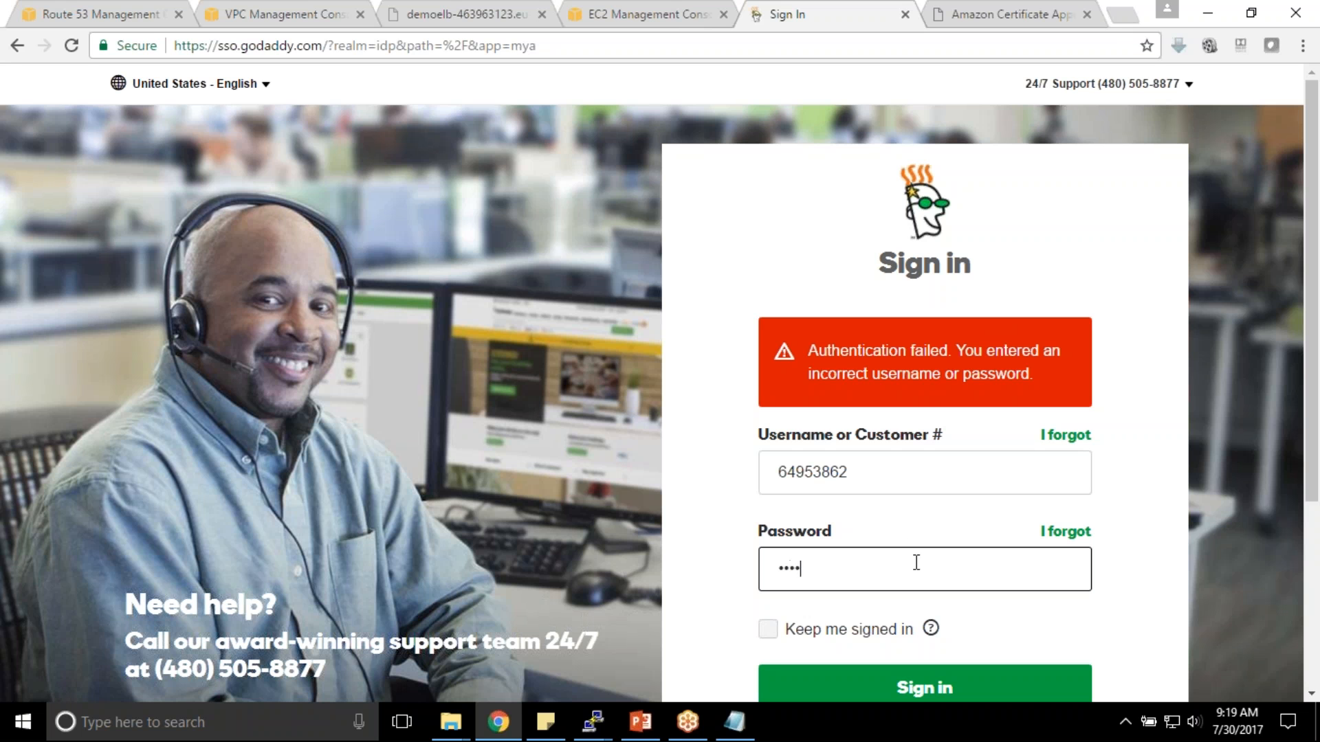
text(••)
key(Return)
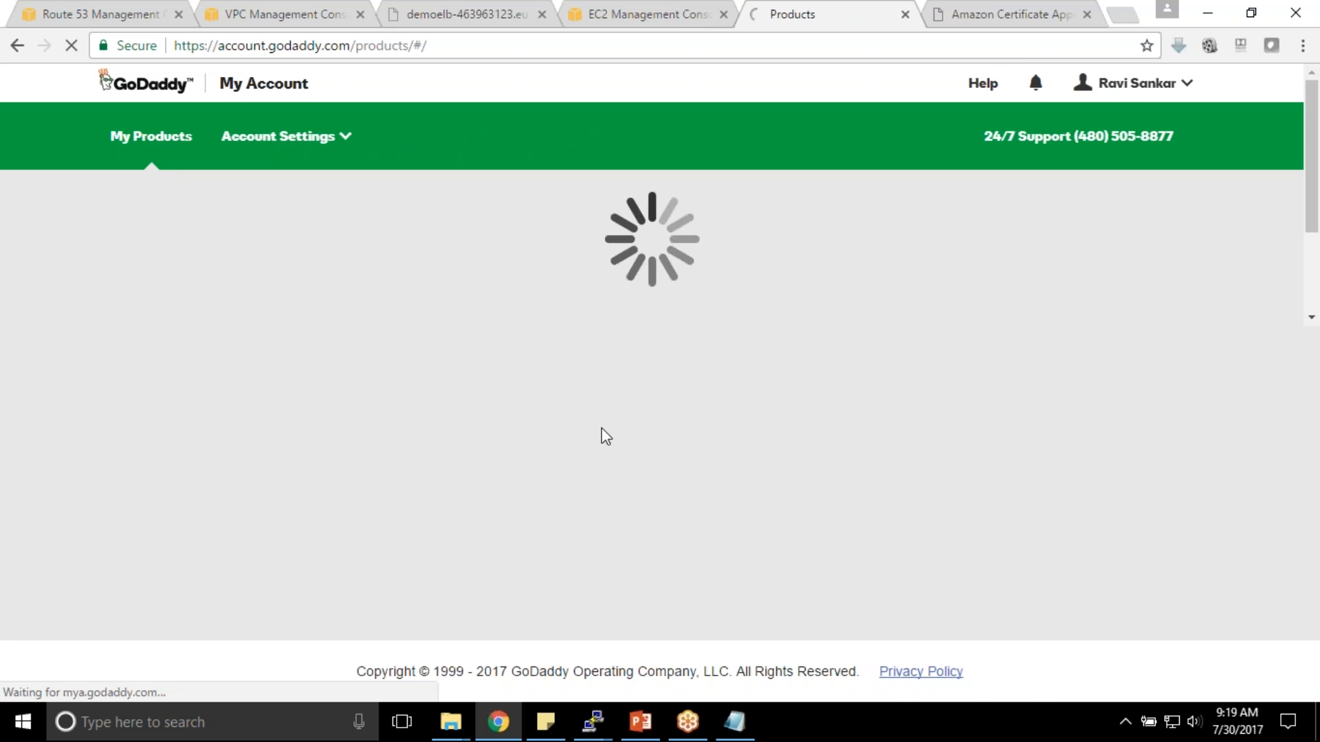
- Expand the full domain list and open yankil.com's Domain Settings
scroll(496, 416, down, 4)
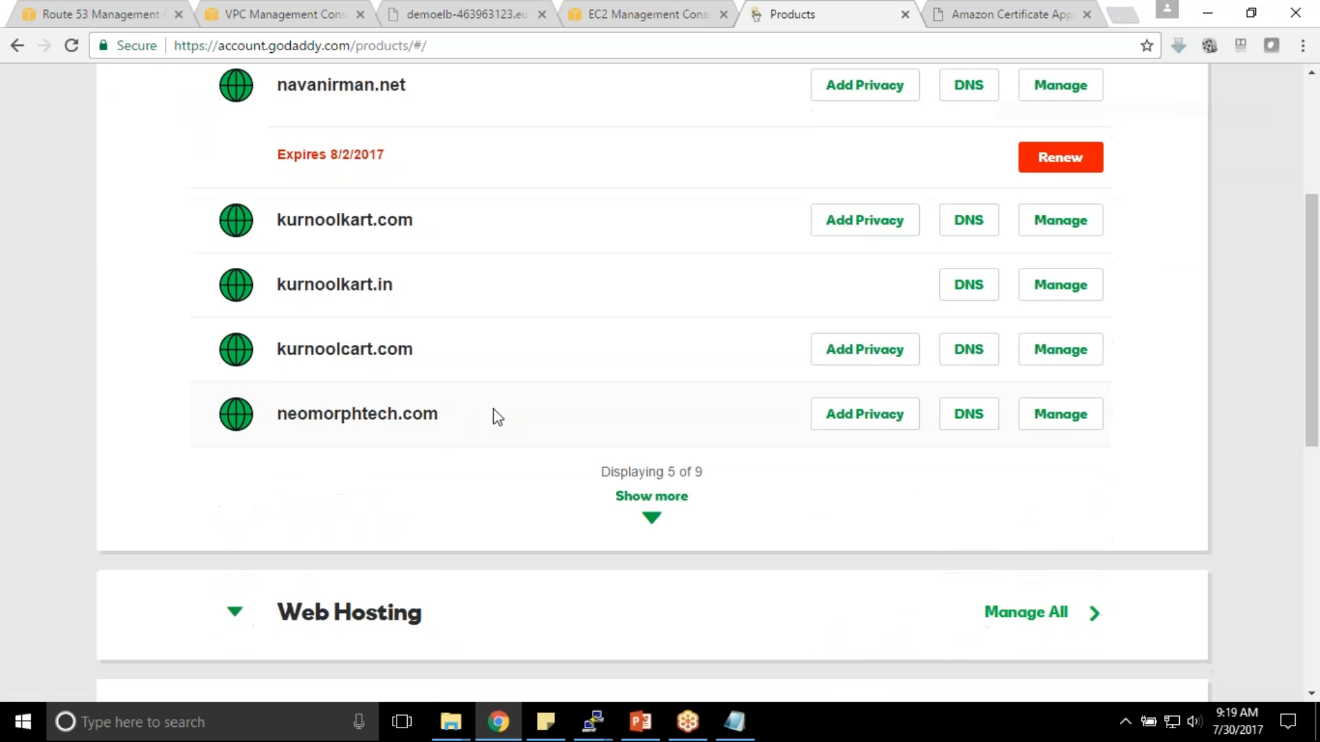
click(659, 526)
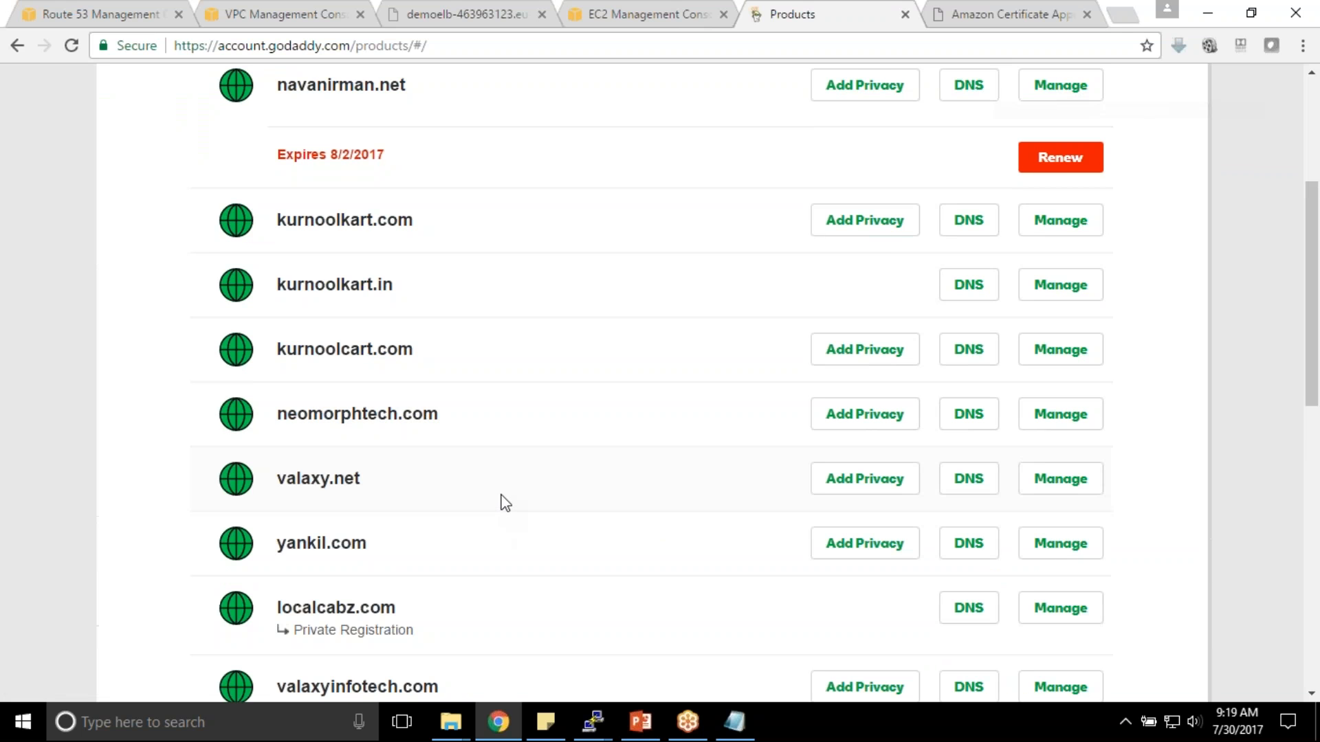
scroll(502, 502, down, 1)
scroll(309, 443, down, 1)
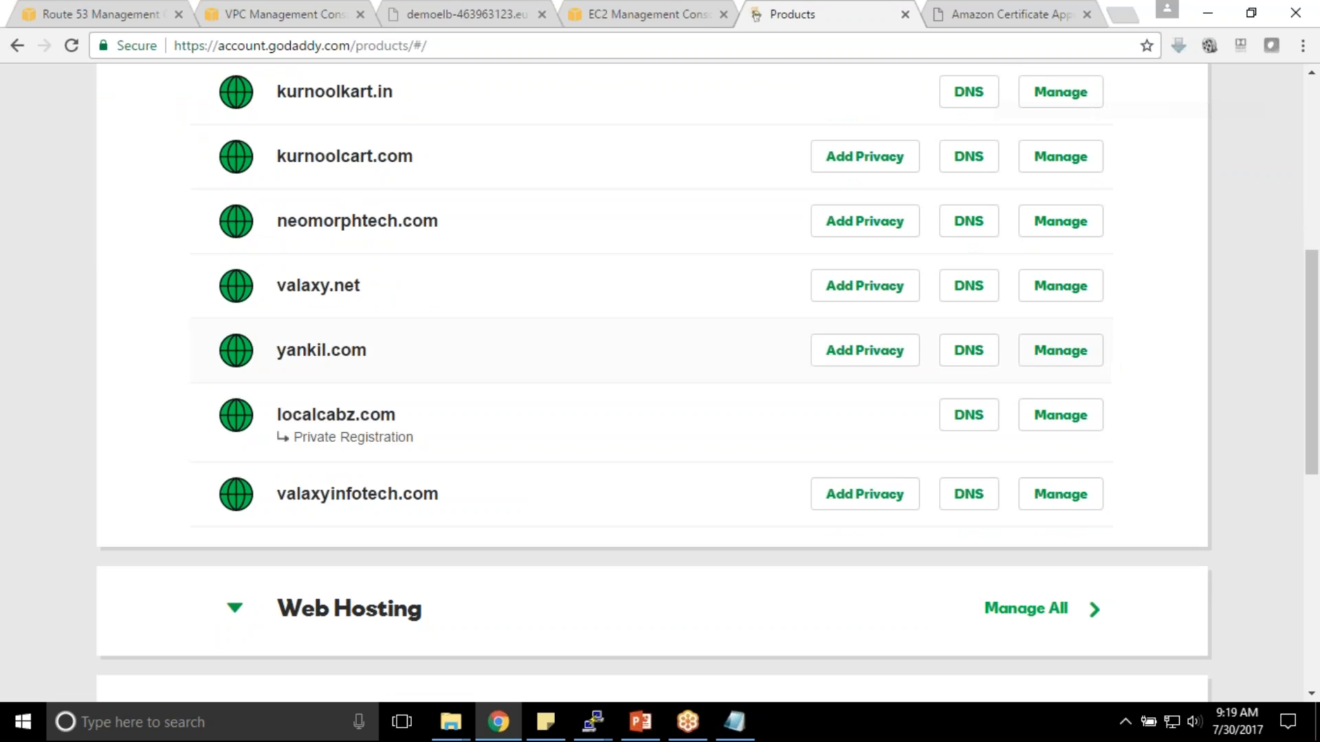
click(1074, 358)
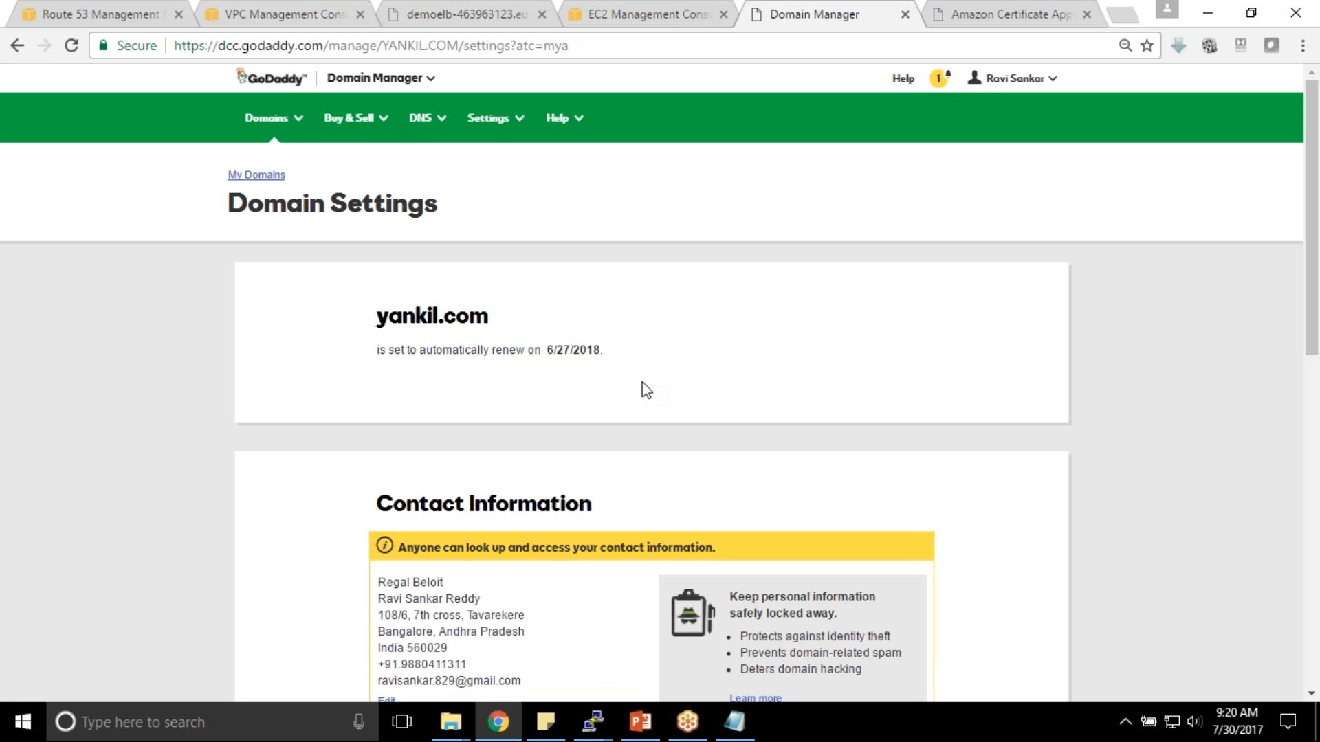
scroll(687, 385, down, 5)
scroll(663, 387, down, 6)
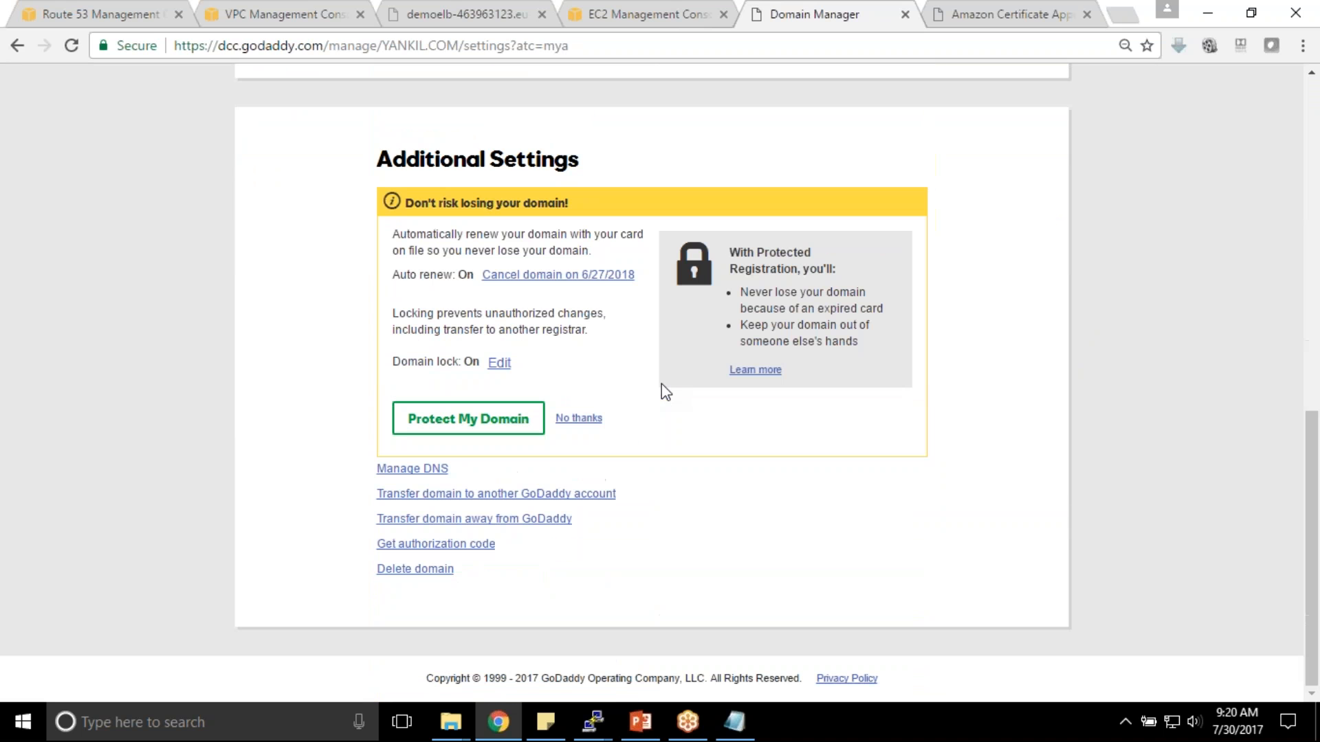
- Edit yankil.com's nameservers, removing ns-1074.awsdns-06.org and ns-1003.awsdns-61.net
click(408, 472)
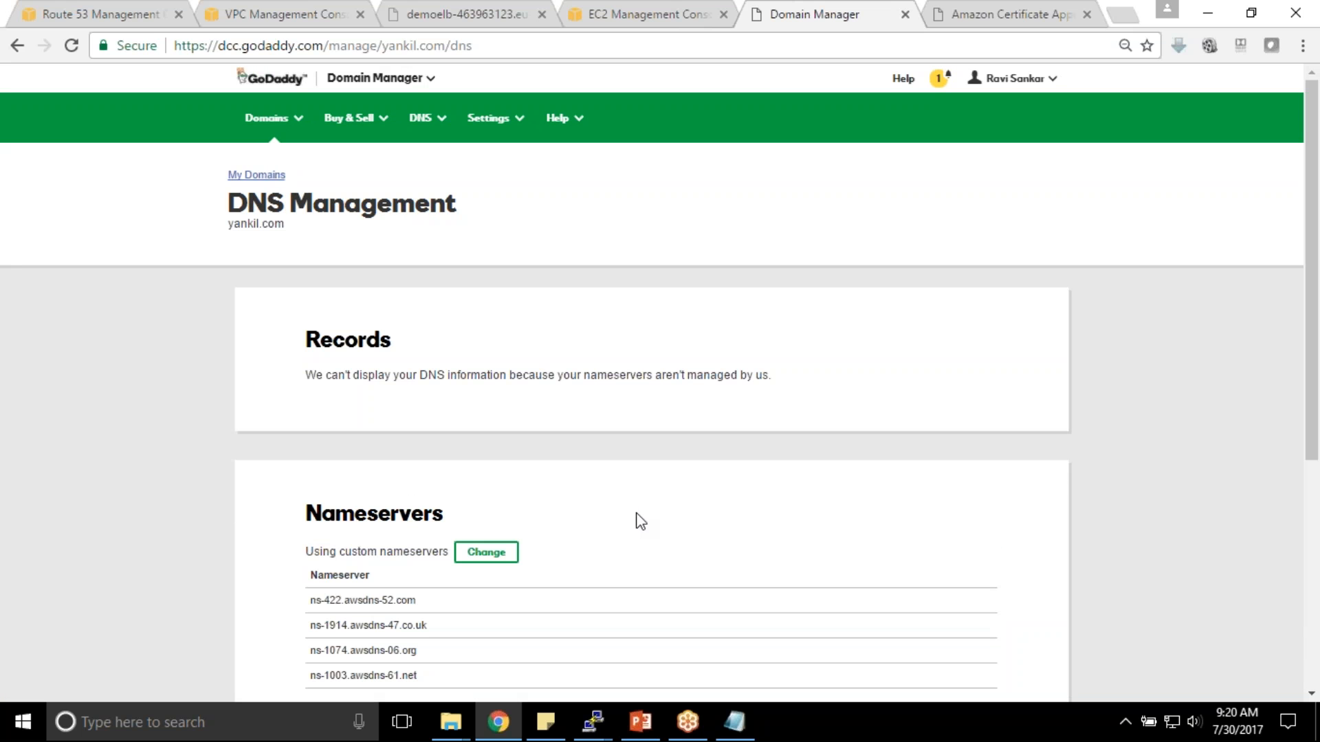
scroll(659, 509, down, 3)
click(503, 362)
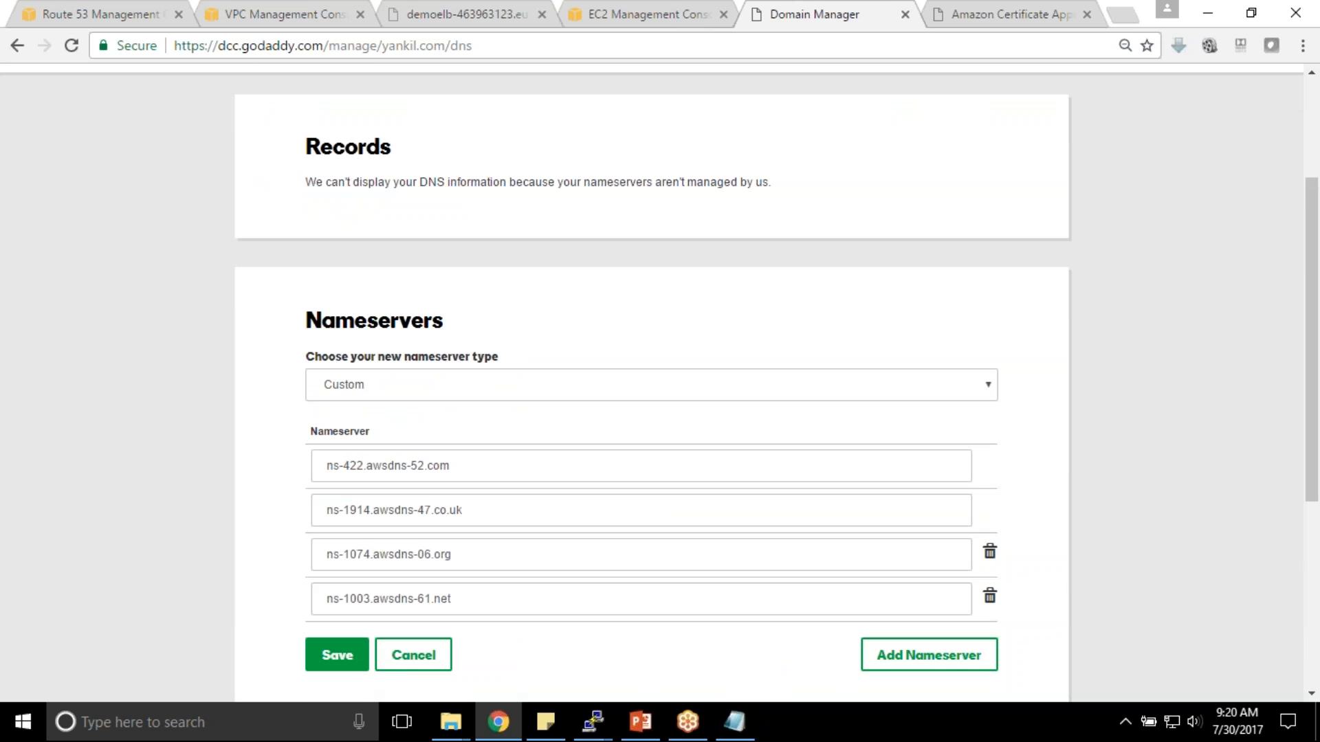
click(991, 556)
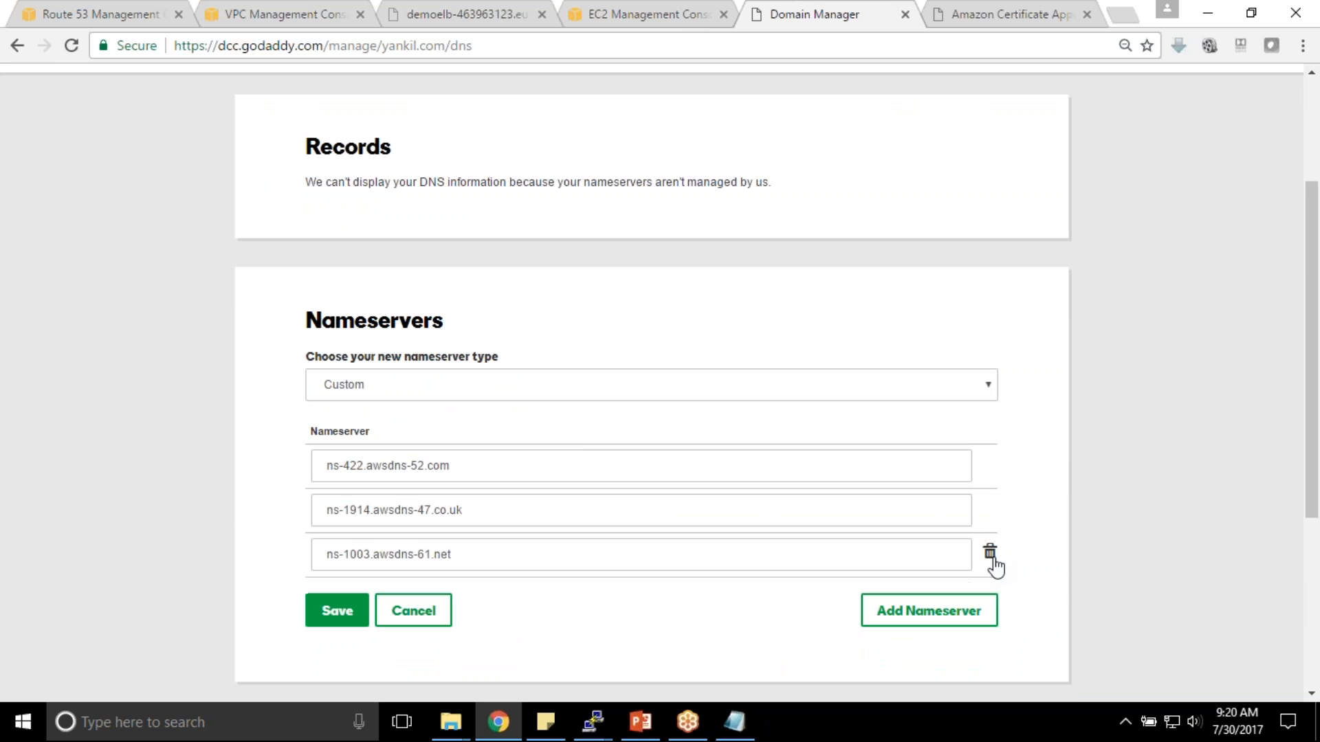
click(997, 556)
drag(492, 470, 245, 448)
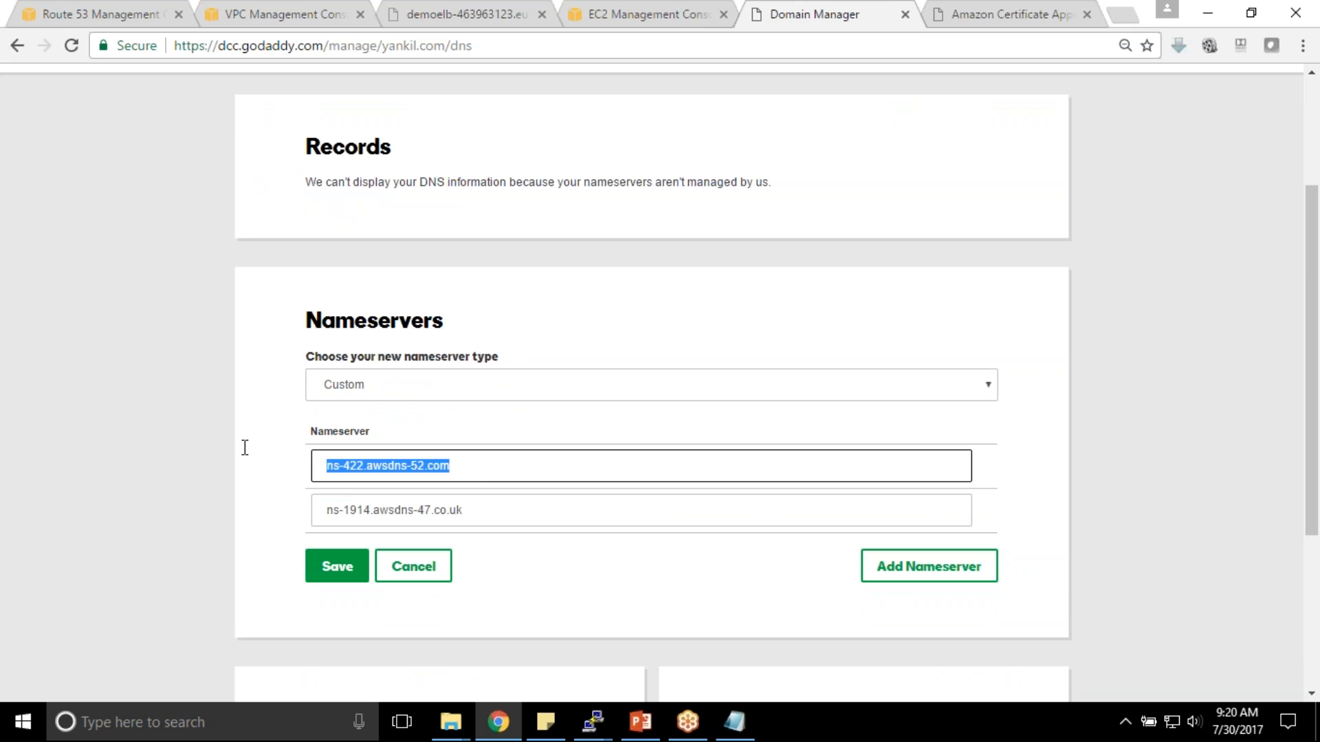
- Replace the first two nameservers with ns-231.awsdns-28.com and ns-1650.awsdns-14.co.uk
click(734, 721)
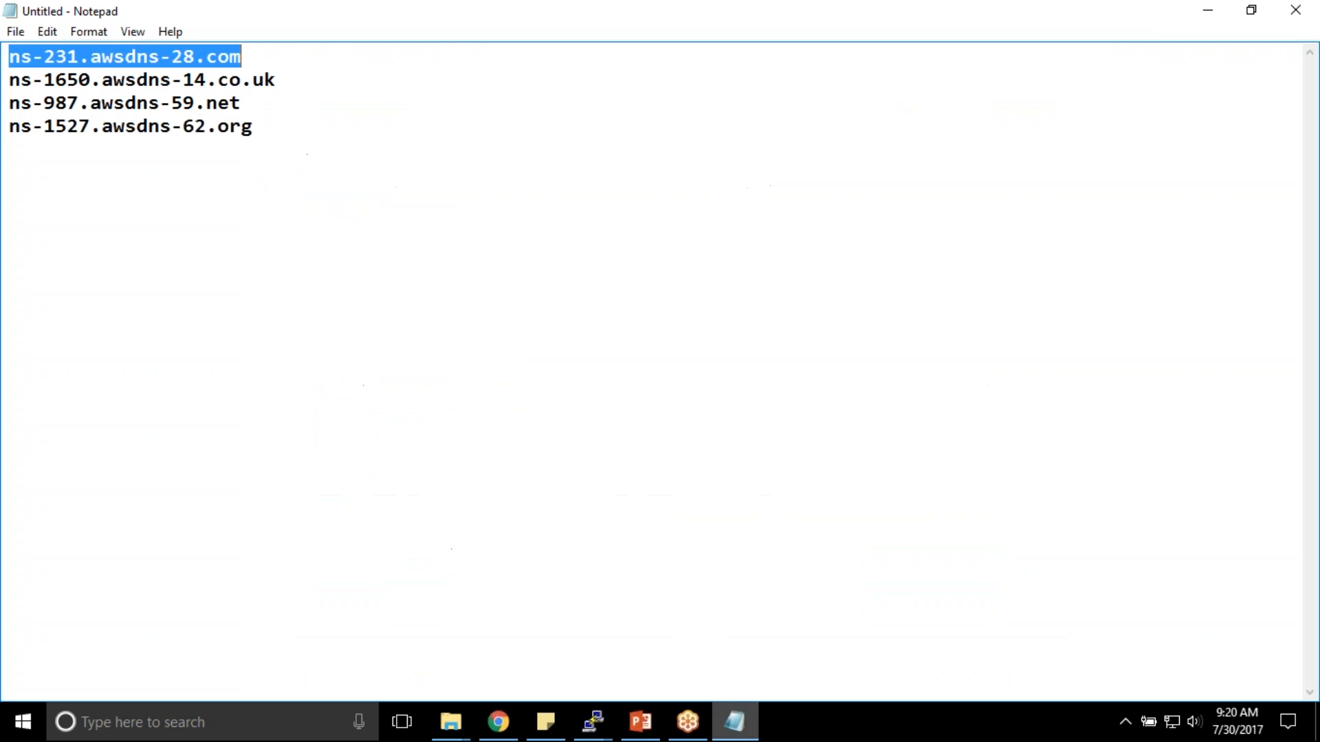
key(alt+Tab)
key(ctrl+v)
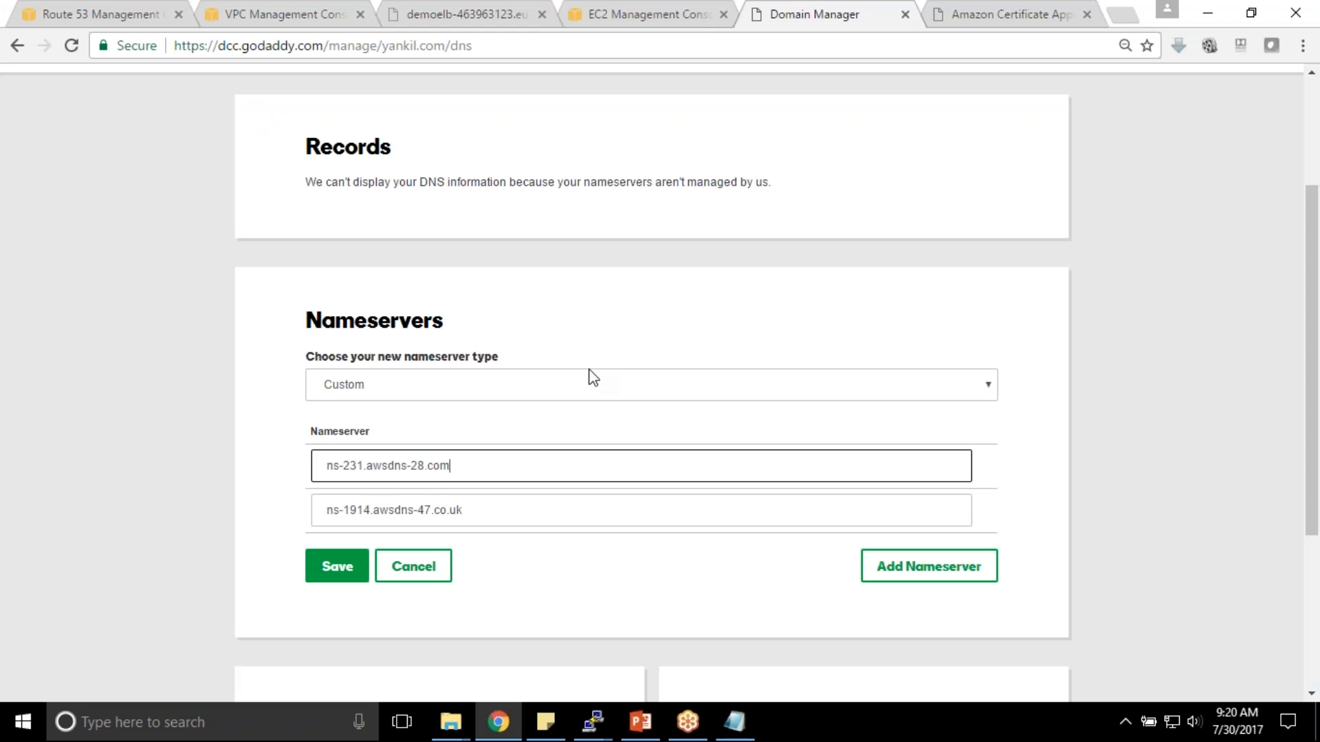
key(alt+Tab)
double_click(246, 79)
click(278, 77)
drag(279, 79, 8, 81)
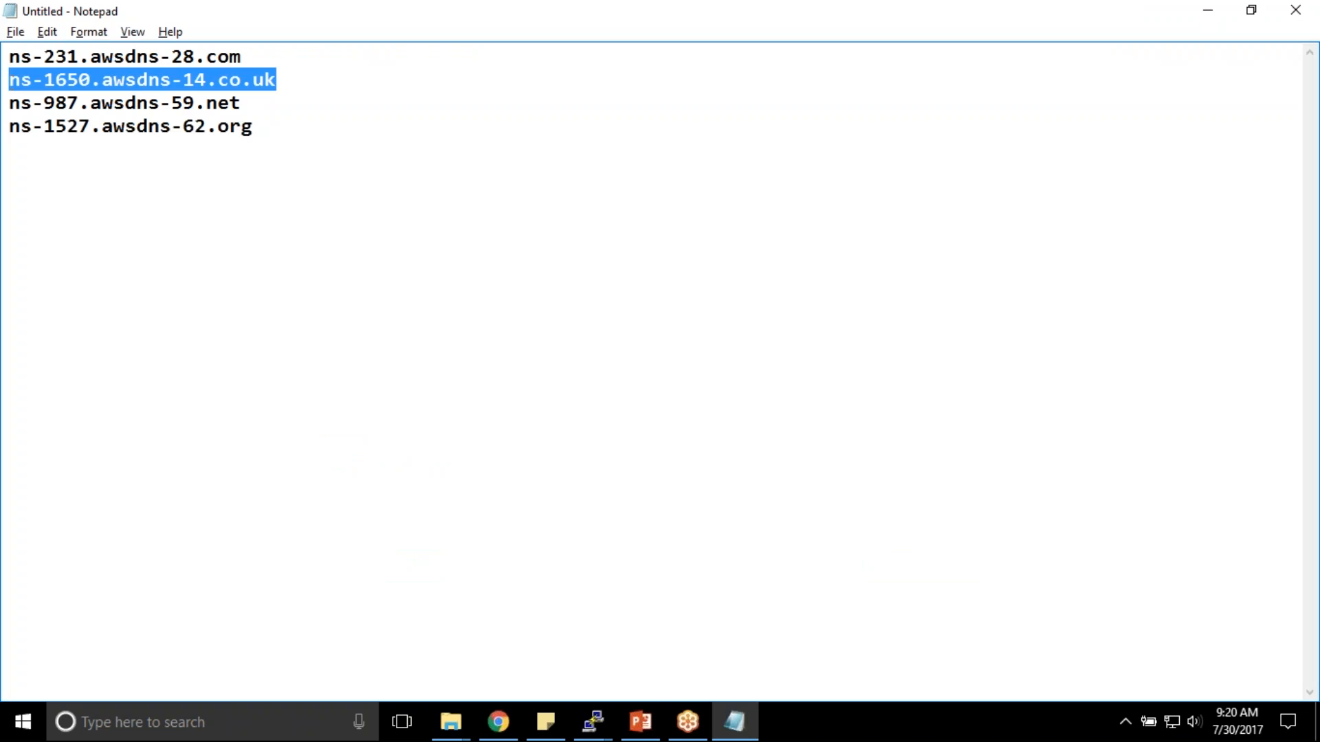
key(ctrl+c)
key(alt+Tab)
click(517, 508)
drag(492, 509, 329, 509)
key(ctrl+v)
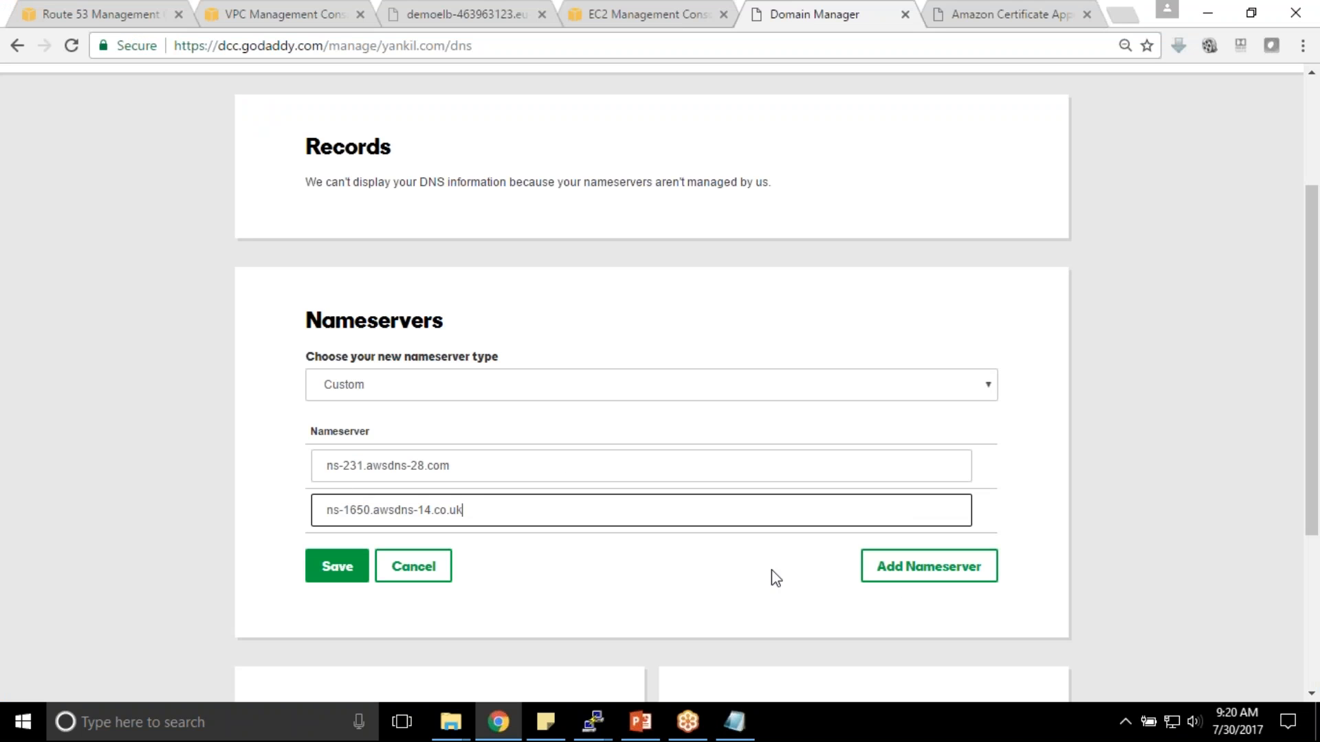
- Add ns-987.awsdns-59.net as the third nameserver
click(908, 574)
key(alt+Tab)
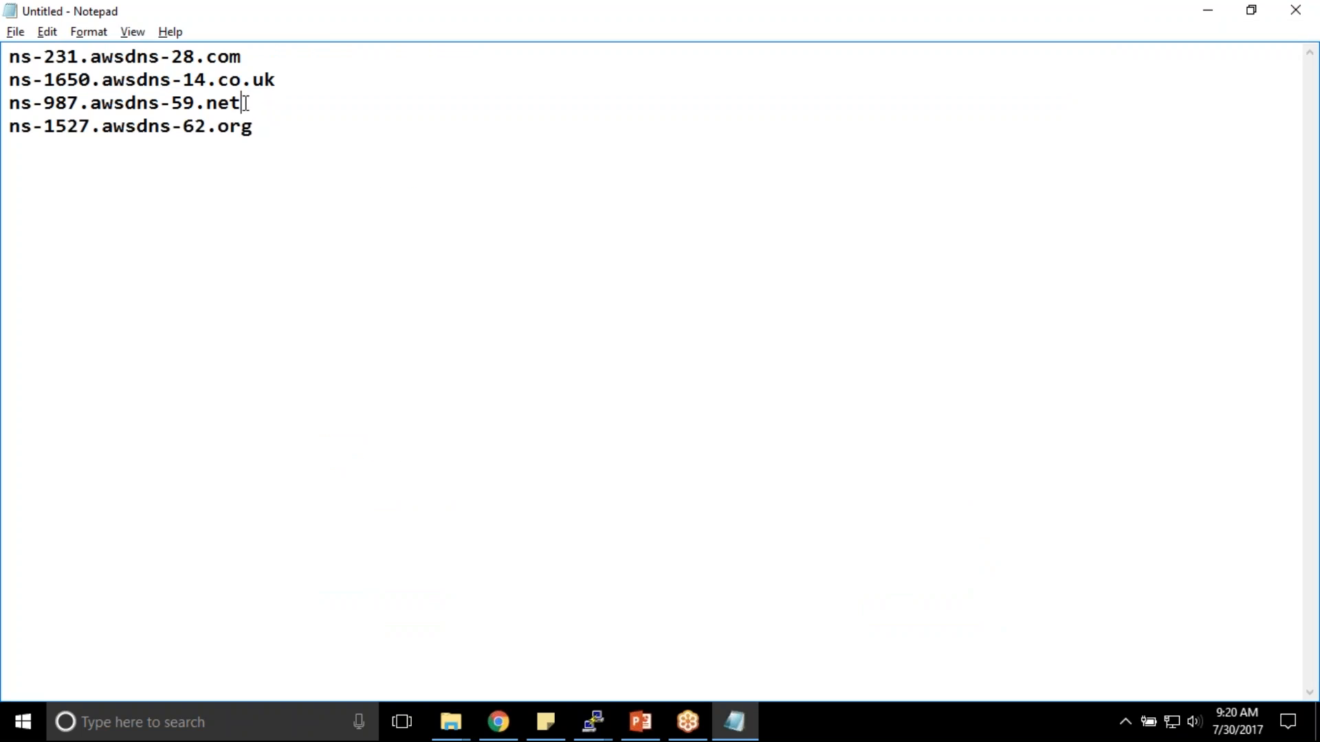
drag(242, 103, 8, 103)
key(ctrl+c)
key(alt+Tab)
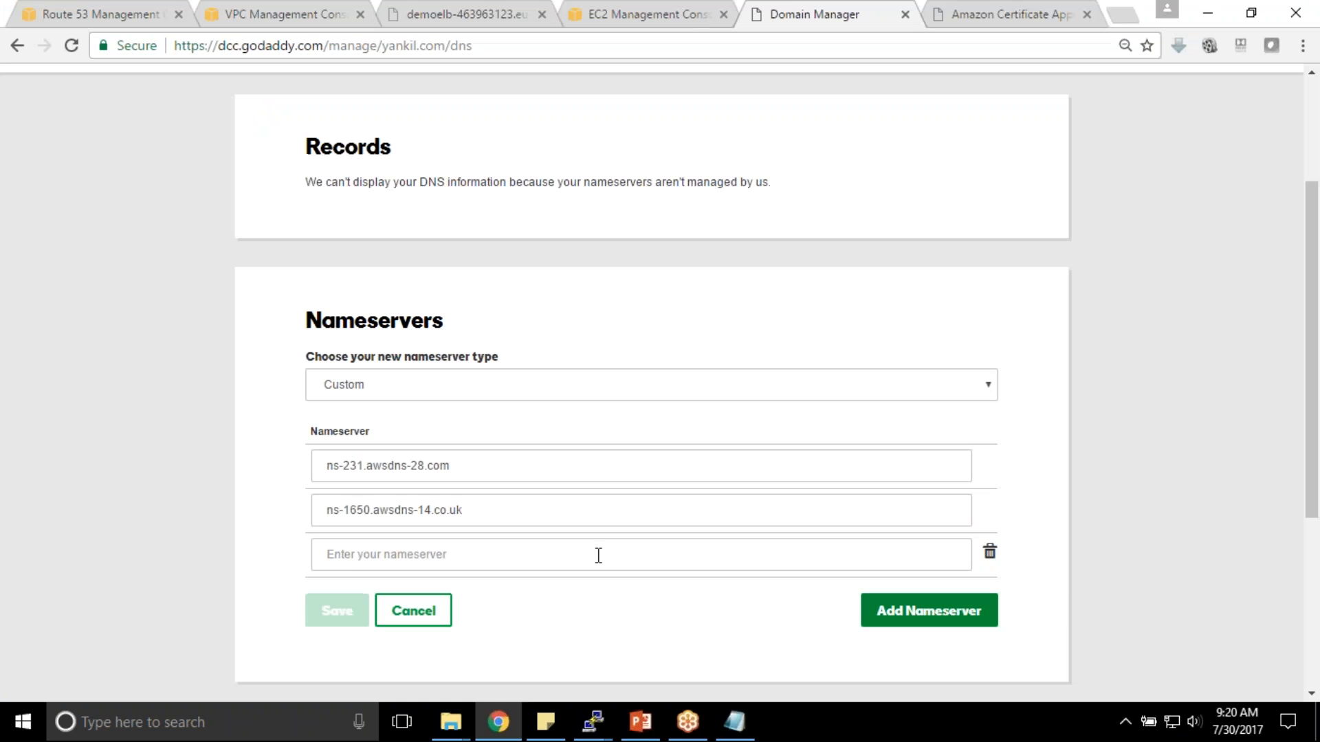
click(460, 555)
key(ctrl+v)
- Add ns-1527.awsdns-62.org as the fourth nameserver and save the list
click(914, 612)
key(alt+Tab)
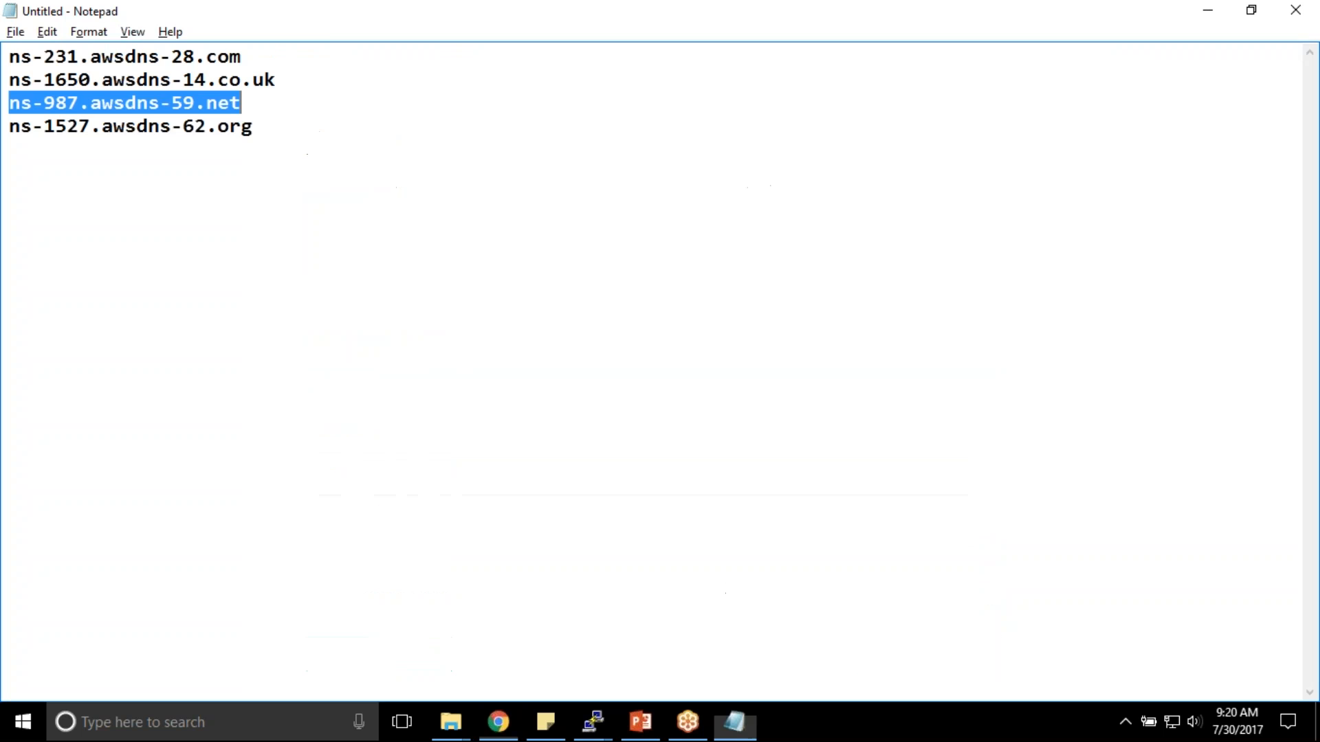
drag(268, 126, 9, 126)
key(ctrl+c)
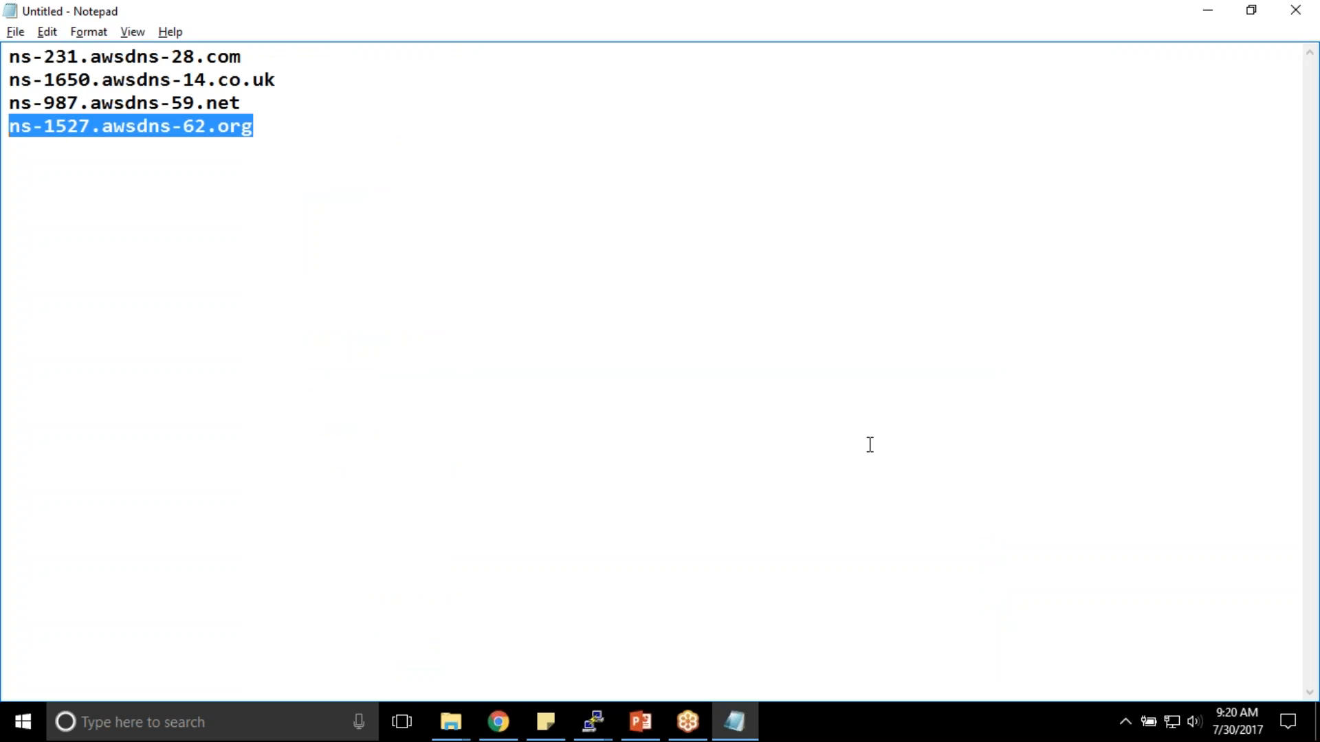
key(alt+Tab)
click(550, 592)
key(ctrl+v)
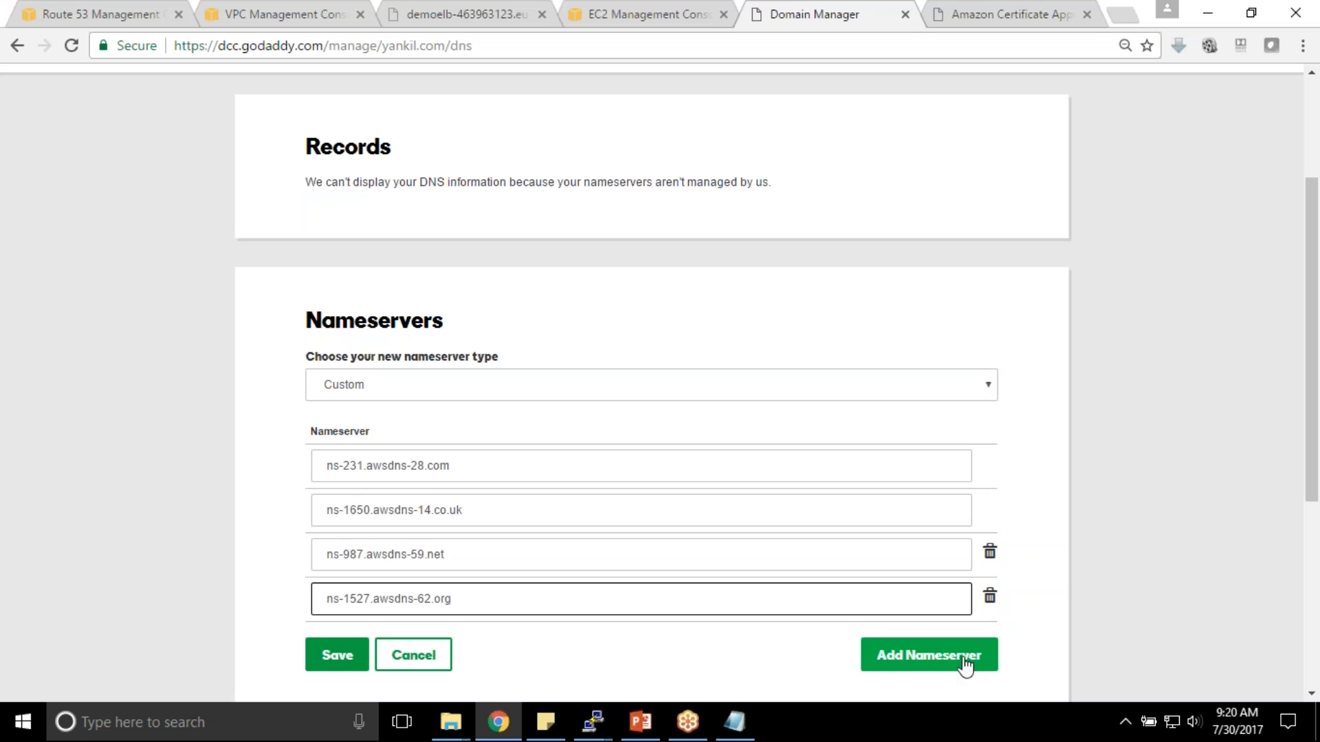
click(336, 656)
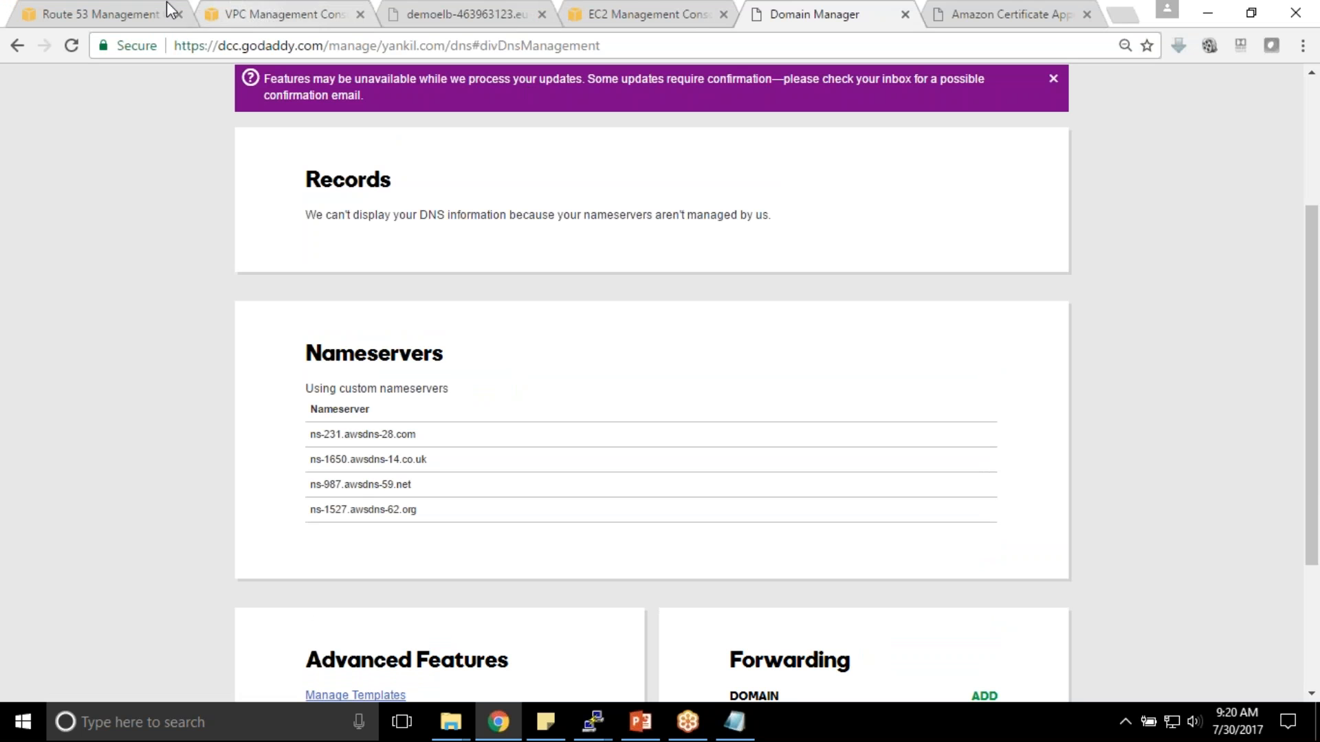
click(123, 10)
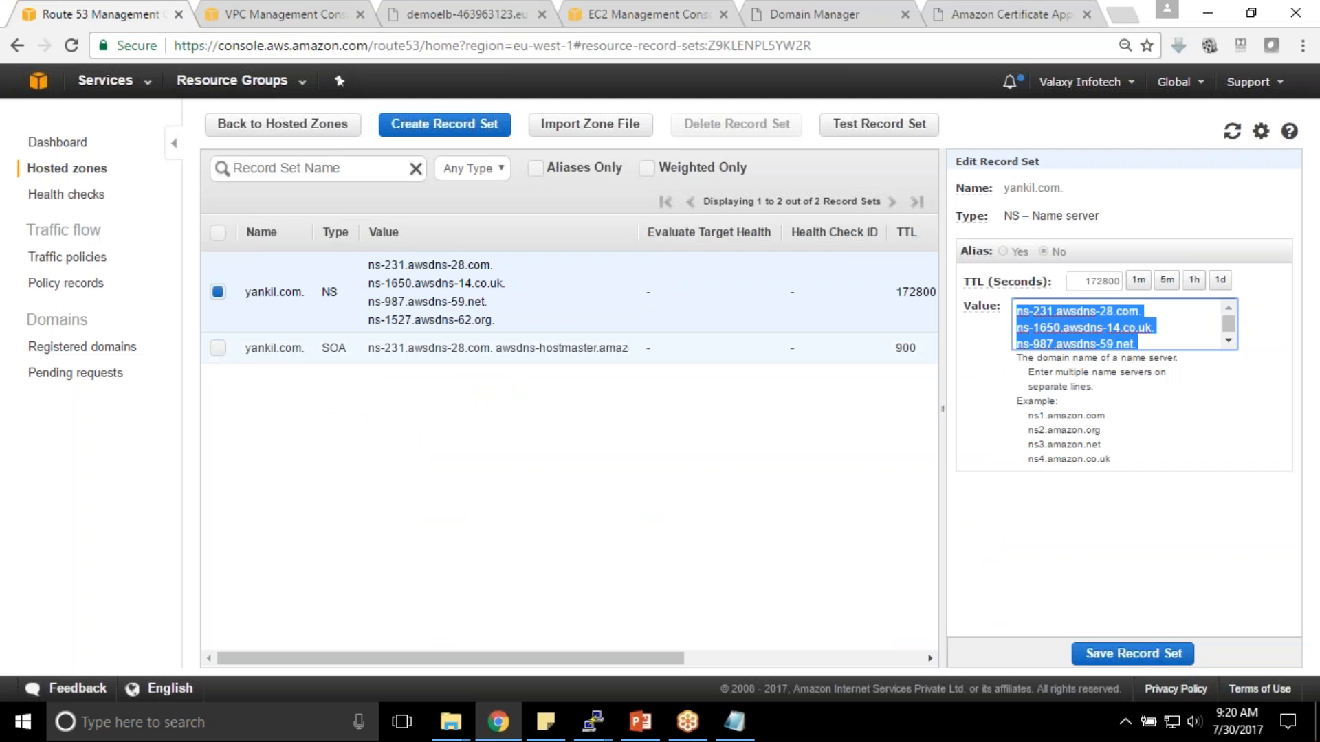
drag(630, 664, 574, 663)
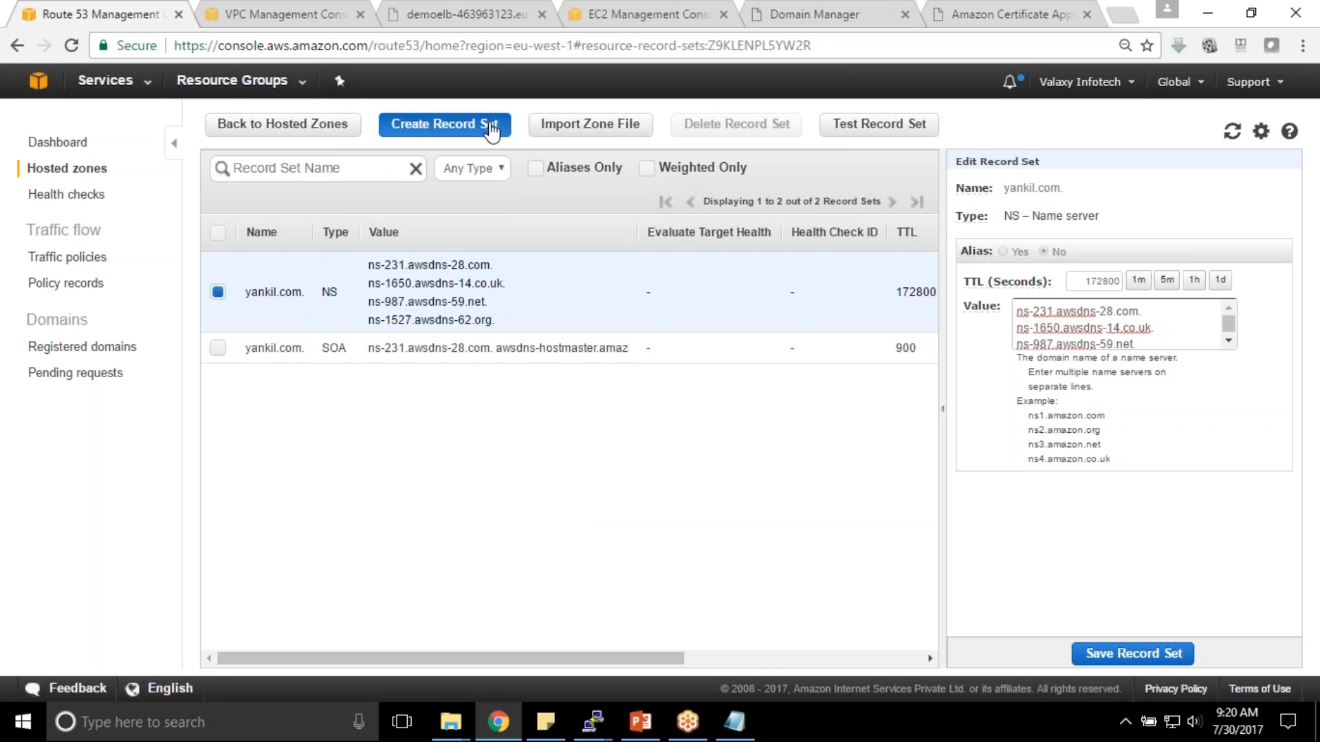
click(489, 126)
text(www)
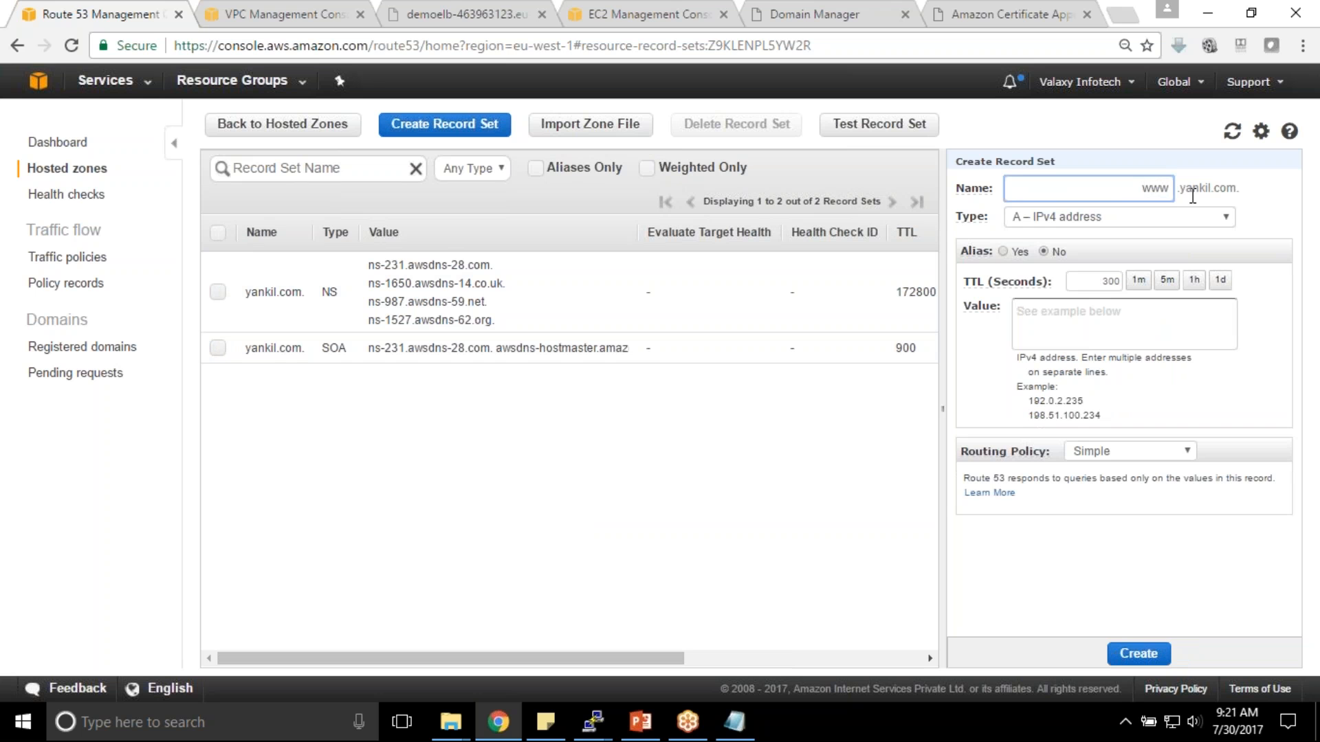
click(1003, 252)
click(1134, 282)
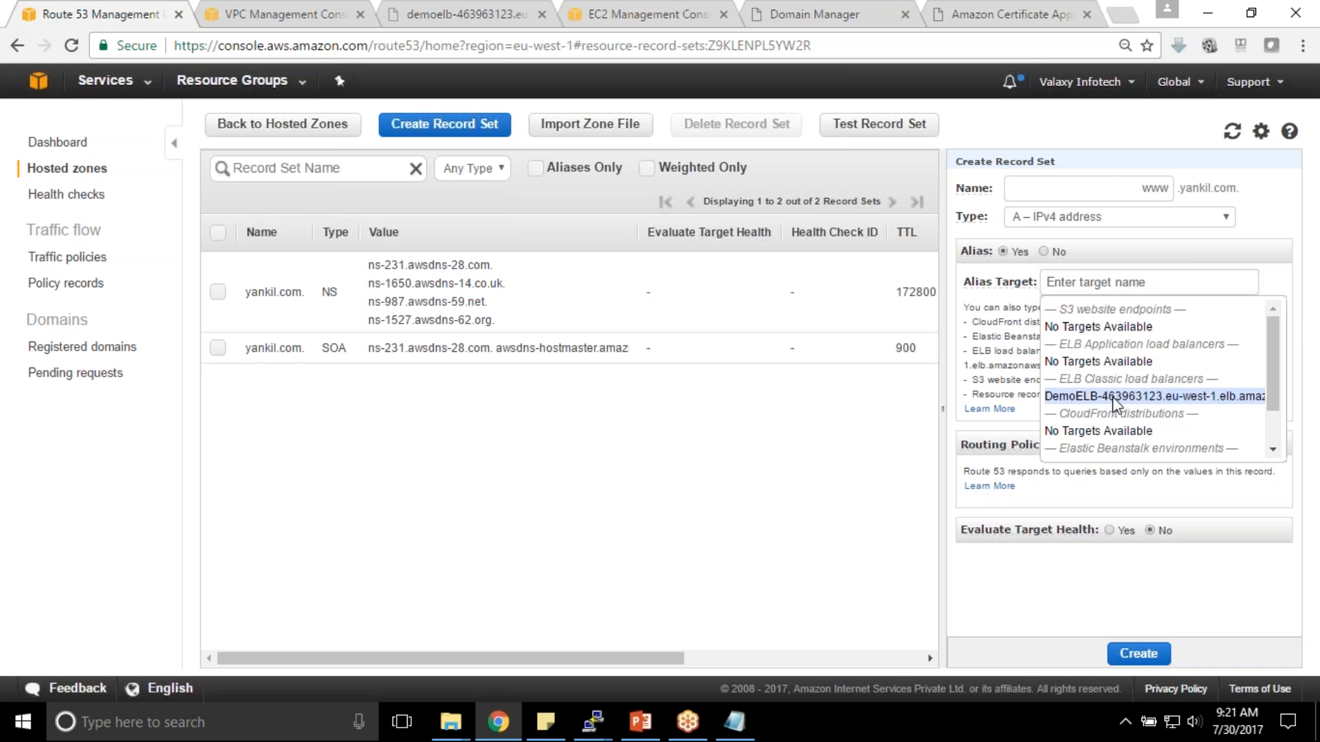
click(1108, 397)
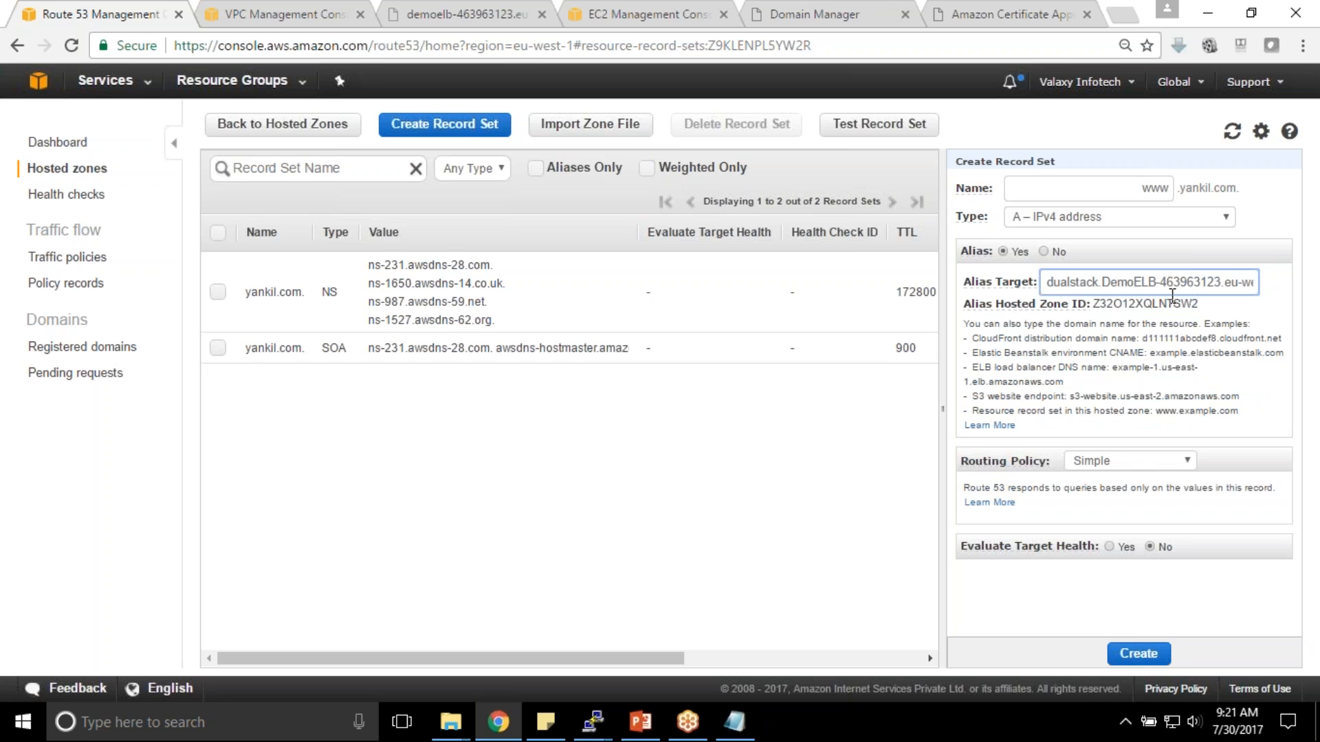
click(1149, 659)
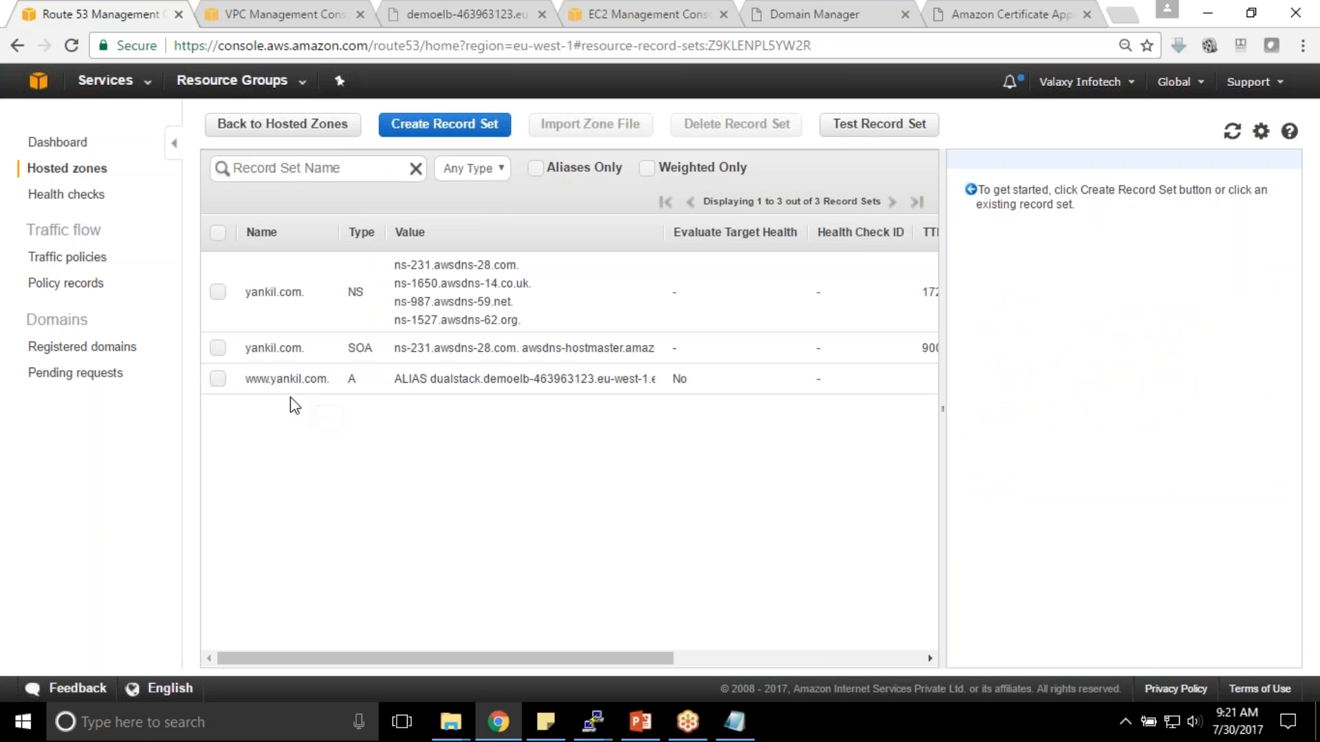
- Create a blank-name A alias record in the yankil.com zone targeting DemoELB
click(405, 126)
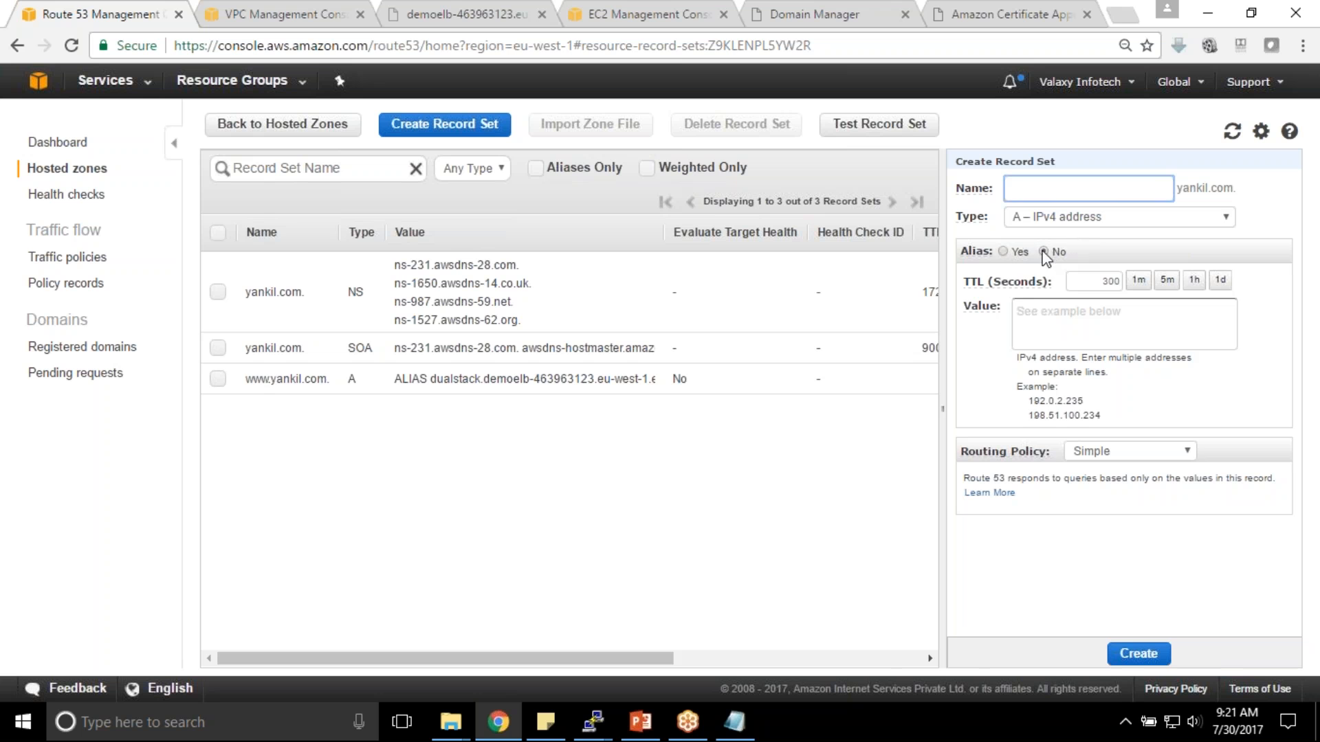
click(1004, 252)
click(1093, 280)
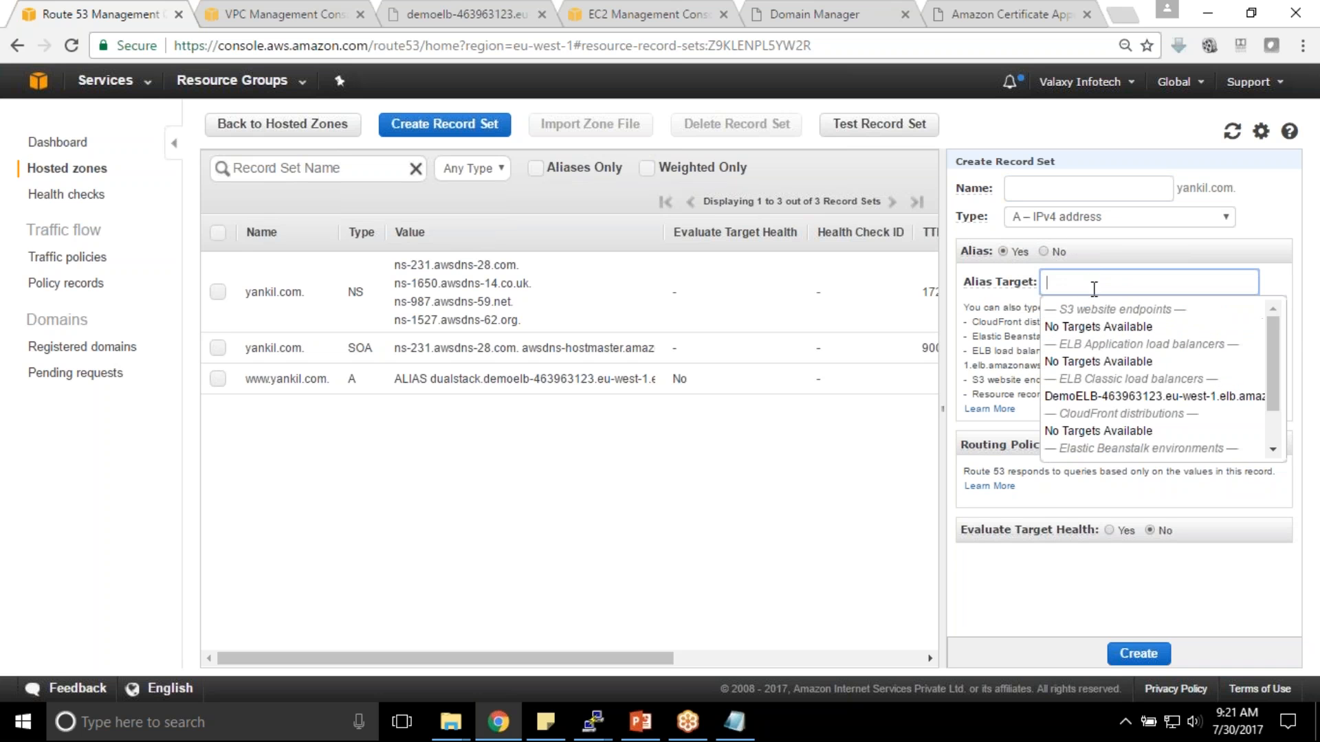
click(1107, 398)
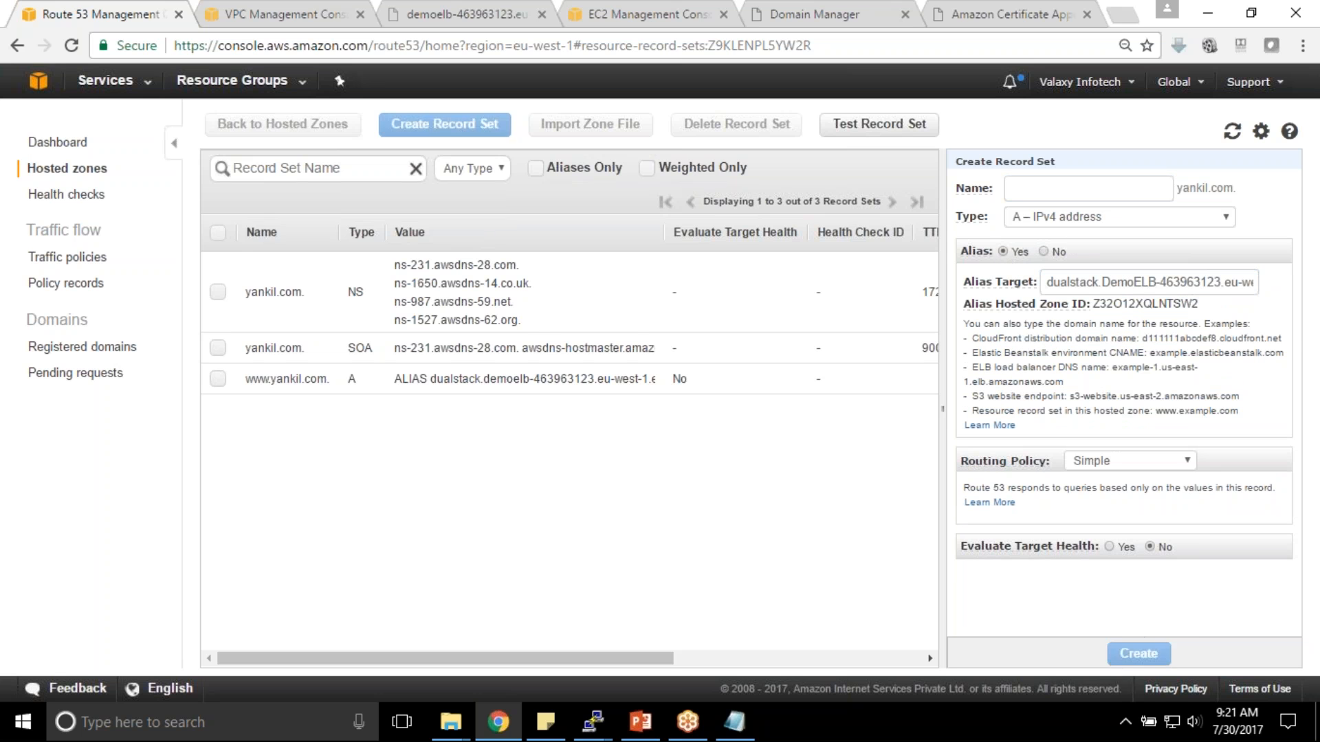
click(1141, 652)
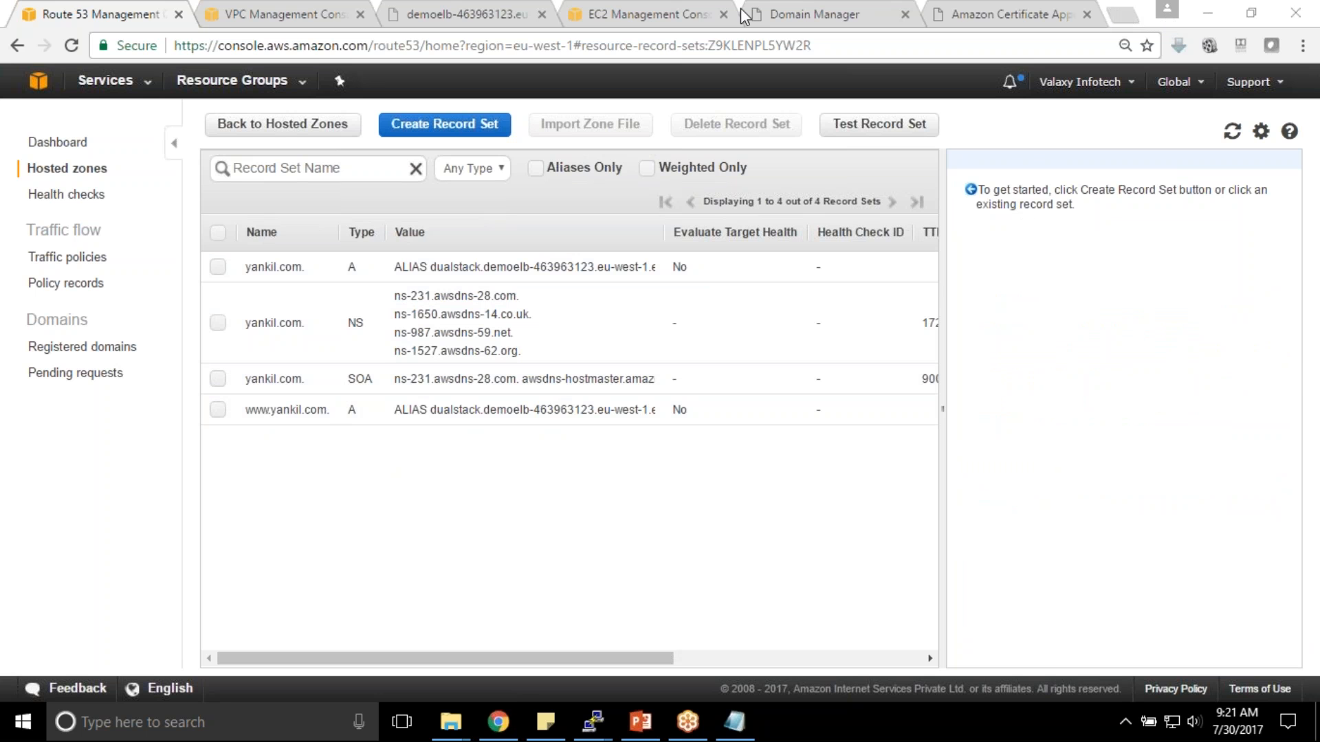
- Load yankil.com in the browser tab
click(962, 14)
click(570, 41)
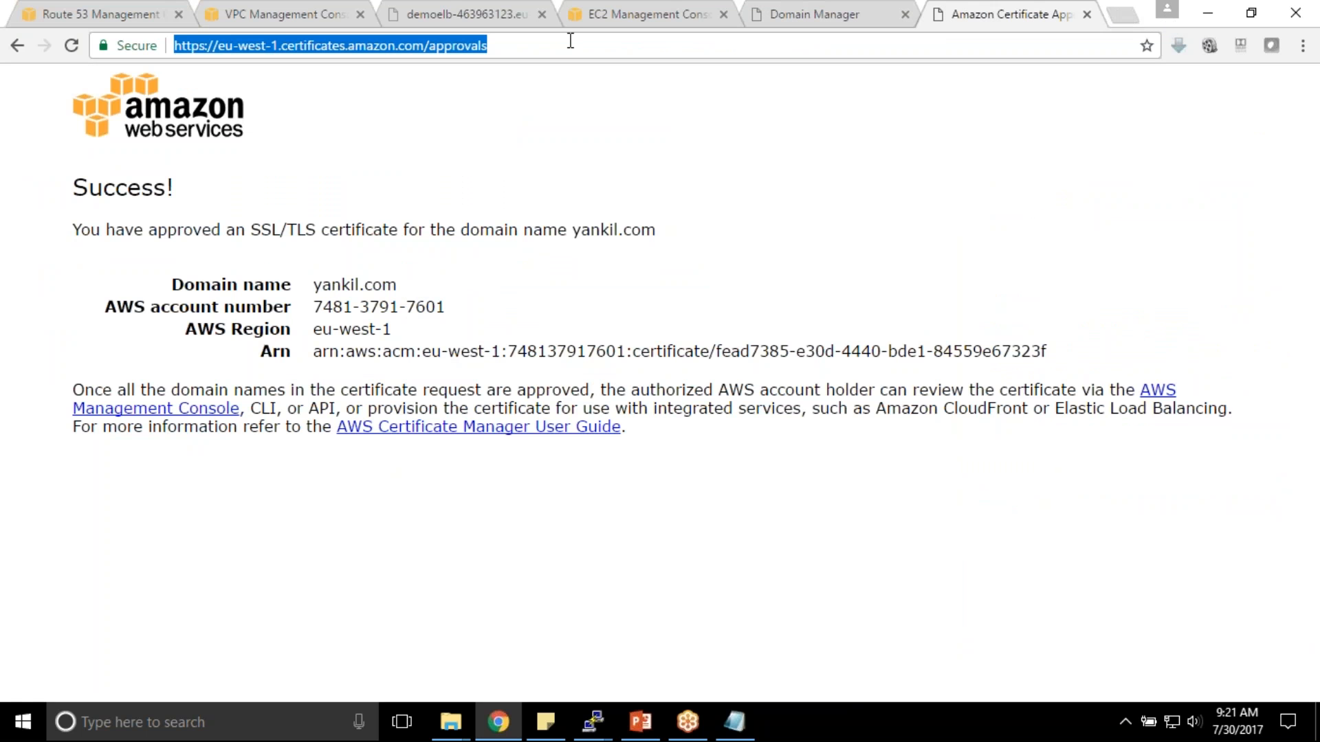
text(yankil.com)
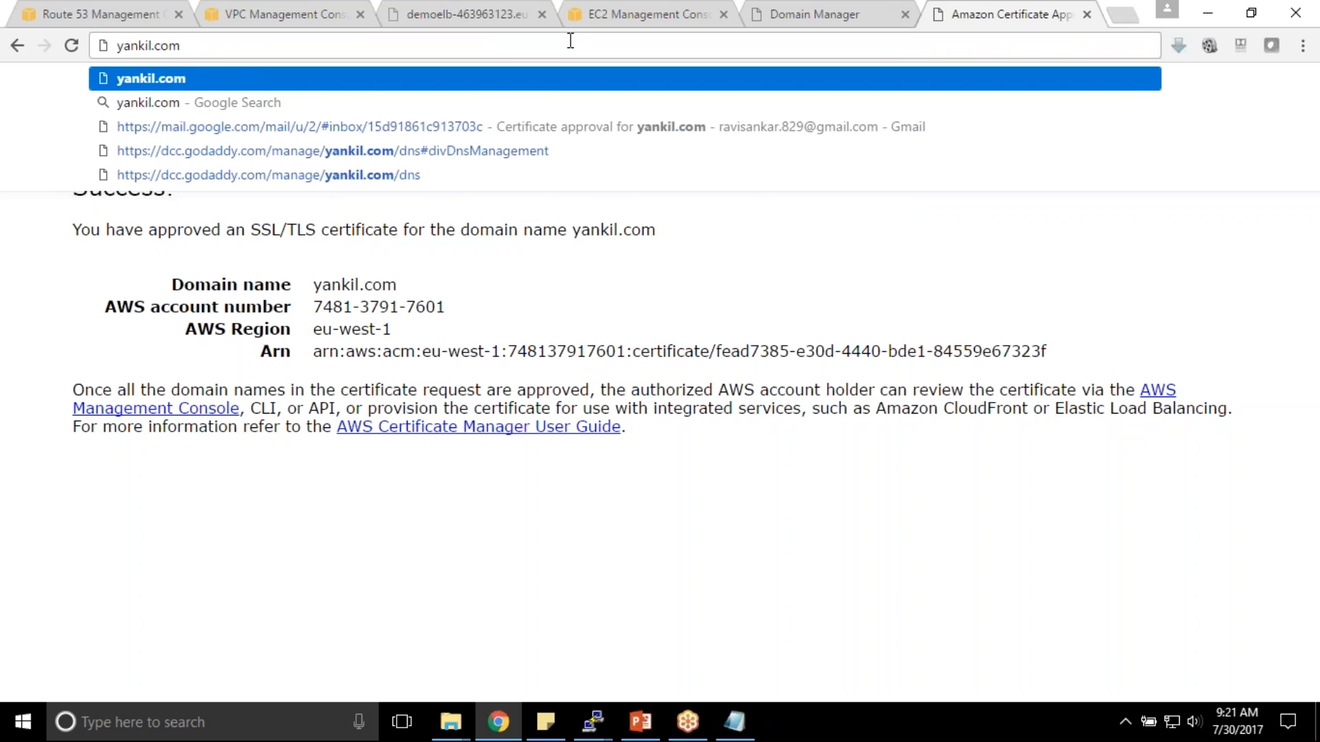
key(Return)
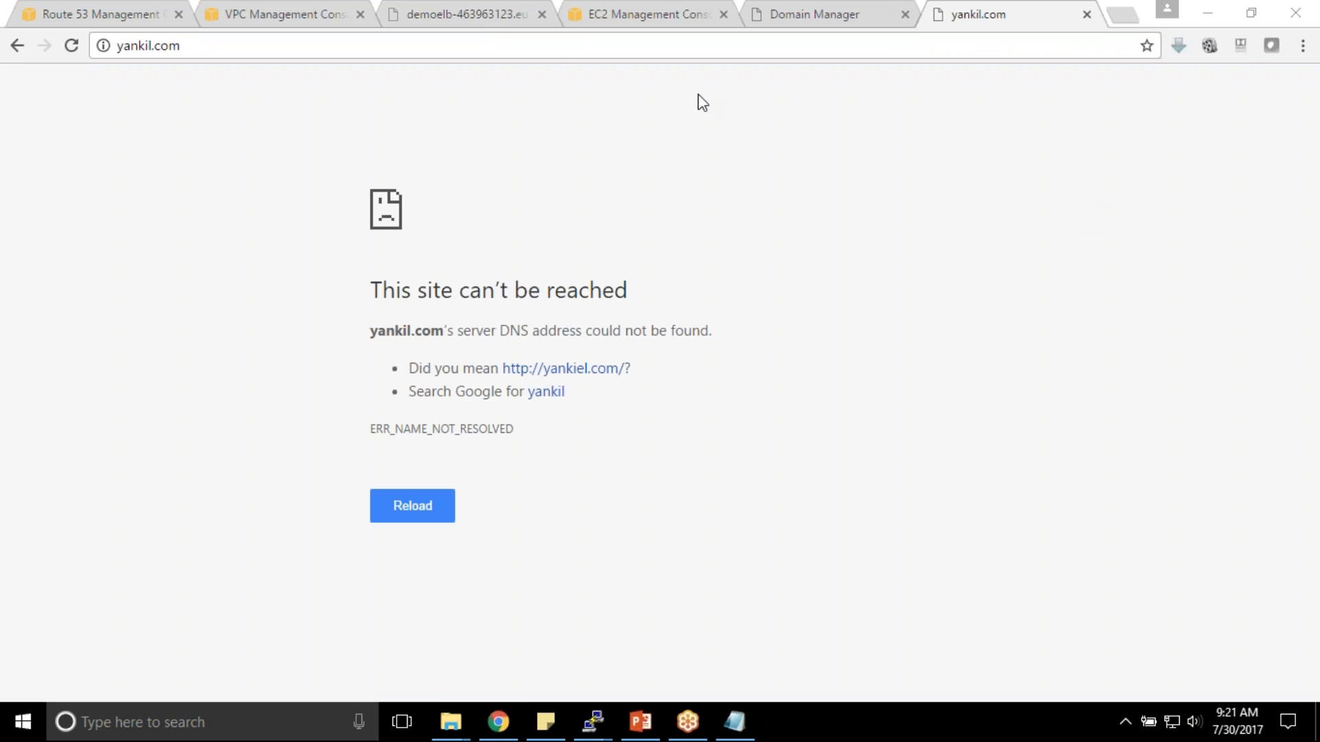
- Reload yankil.com twice, still unresolved, then return to the Route 53 record sets
click(510, 42)
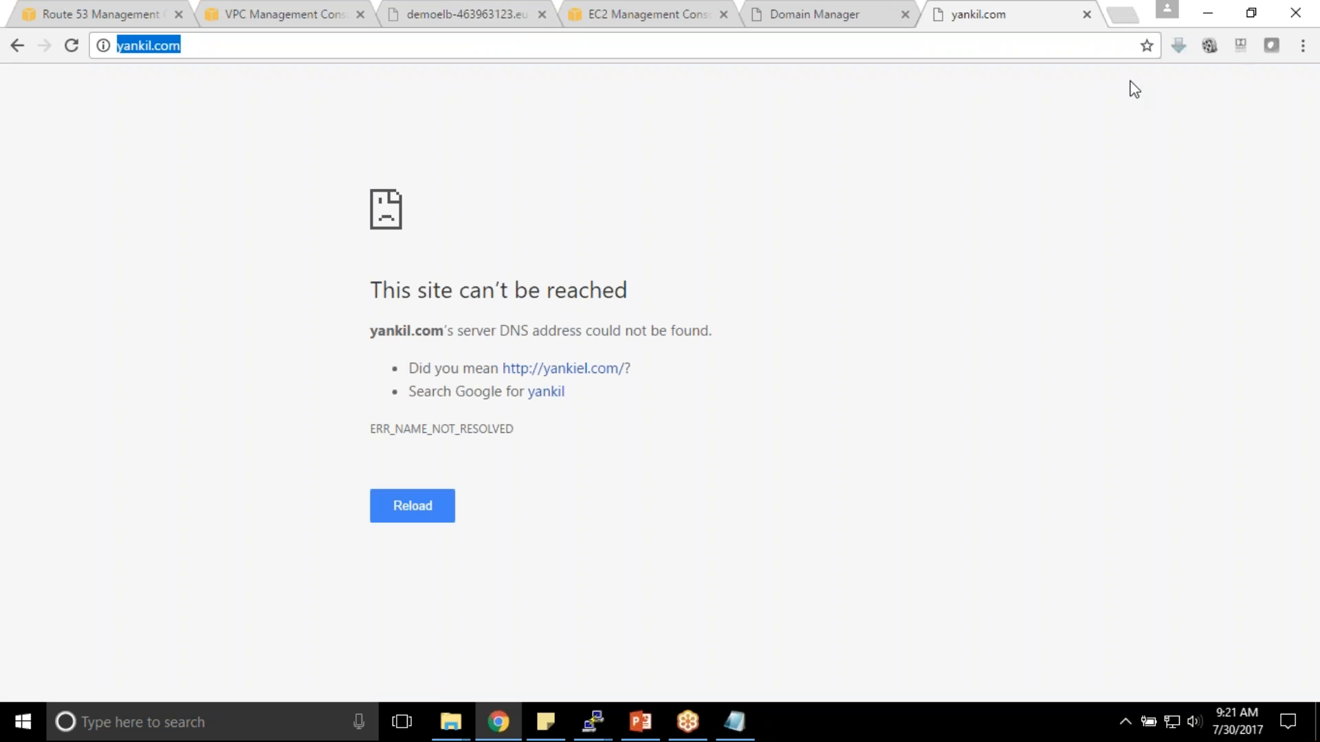
click(1224, 22)
click(1152, 538)
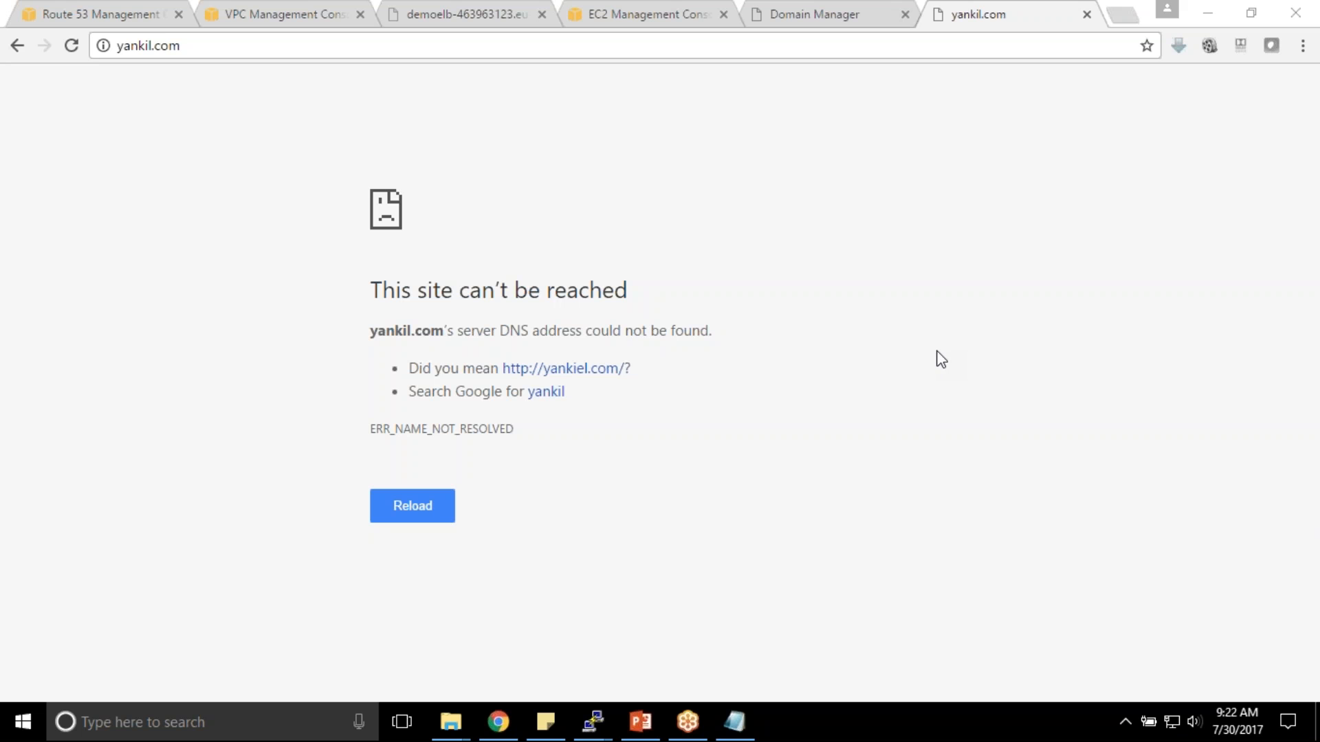
click(69, 46)
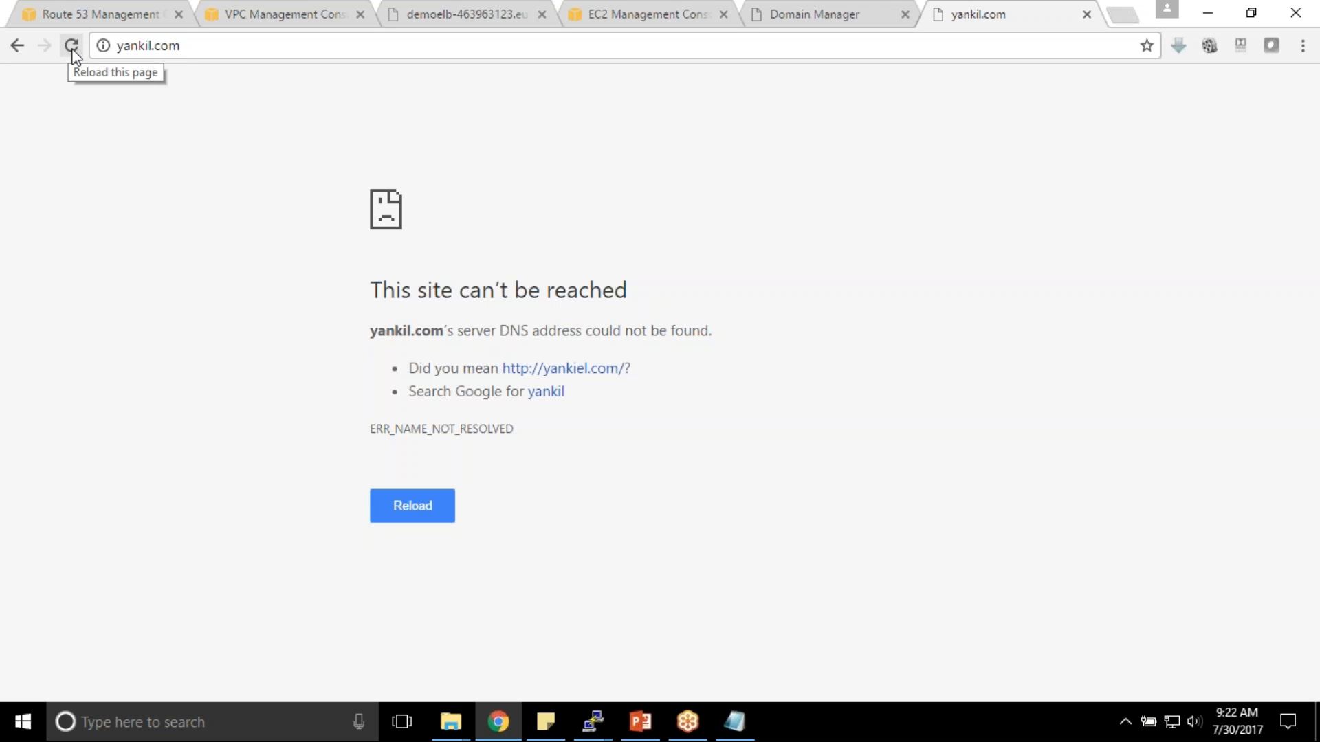
click(71, 46)
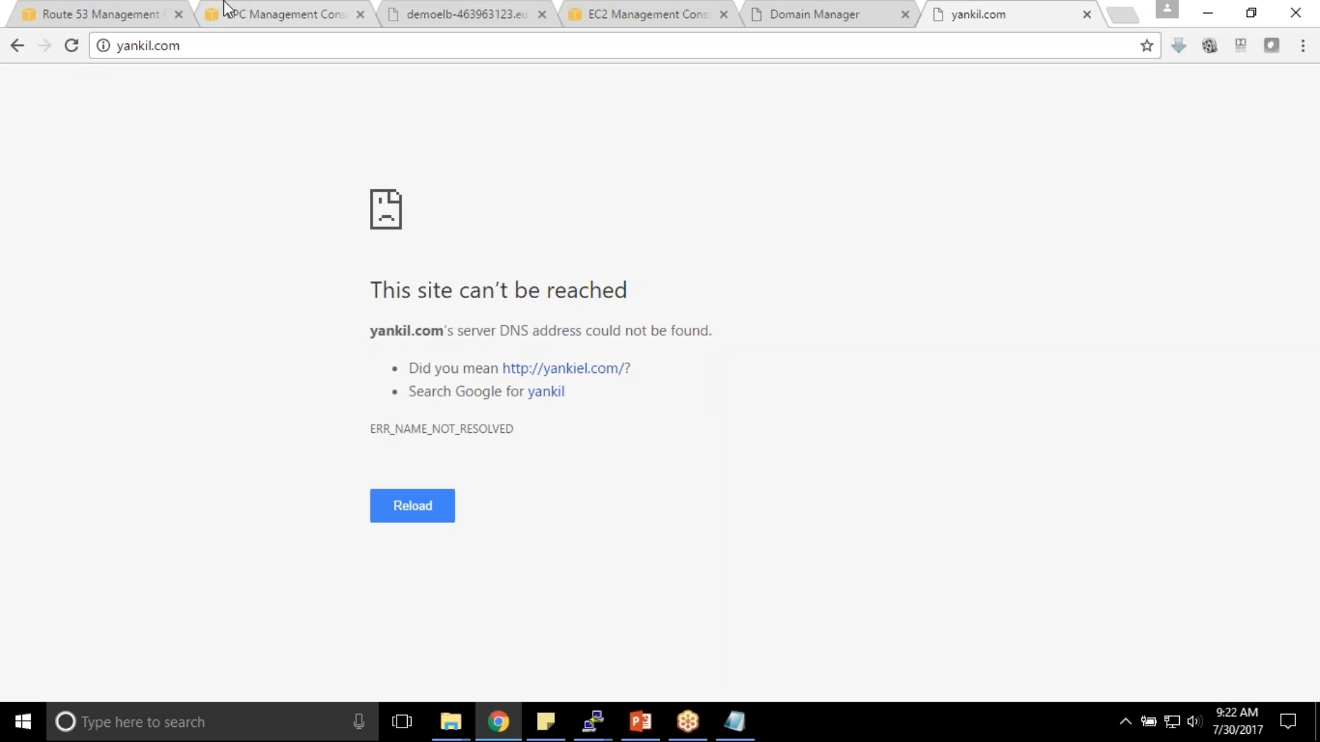
click(130, 13)
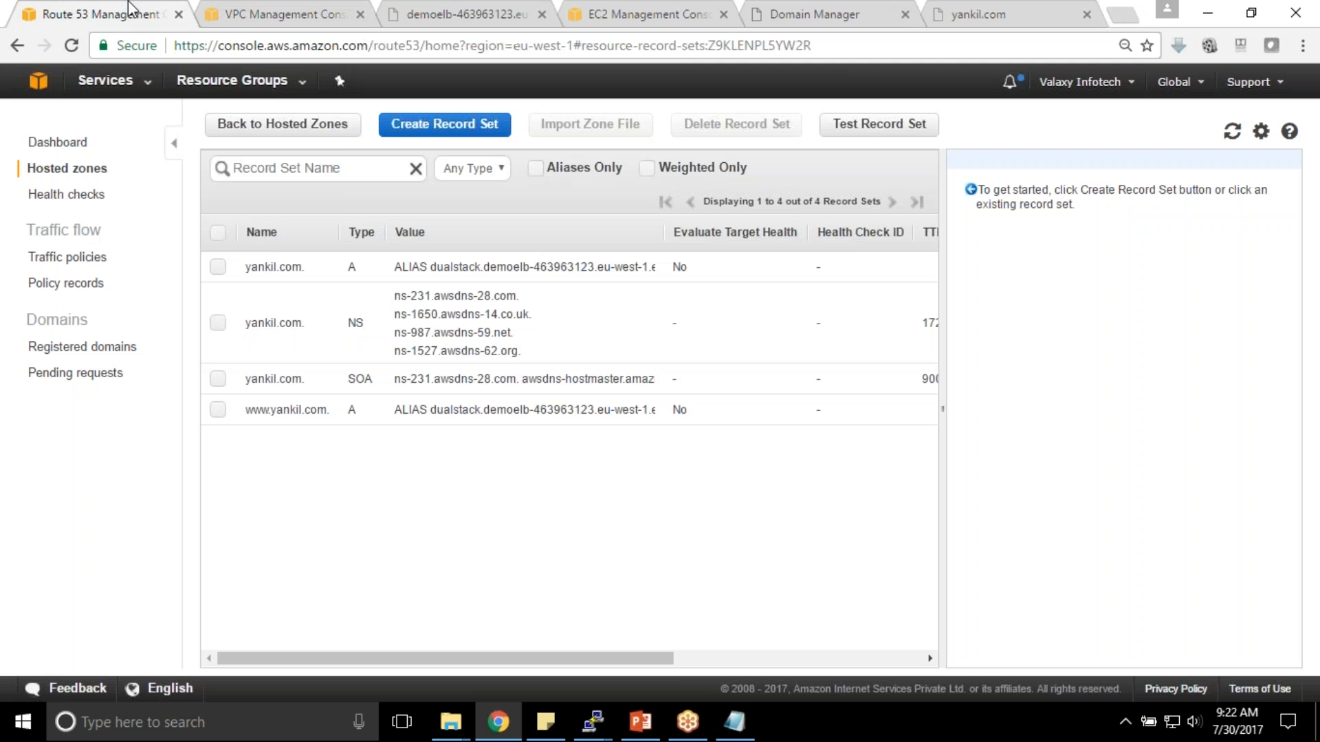
- Delete DemoELB's HTTP 80 listener, keeping HTTPS 443, then reload yankil.com
click(269, 13)
click(618, 12)
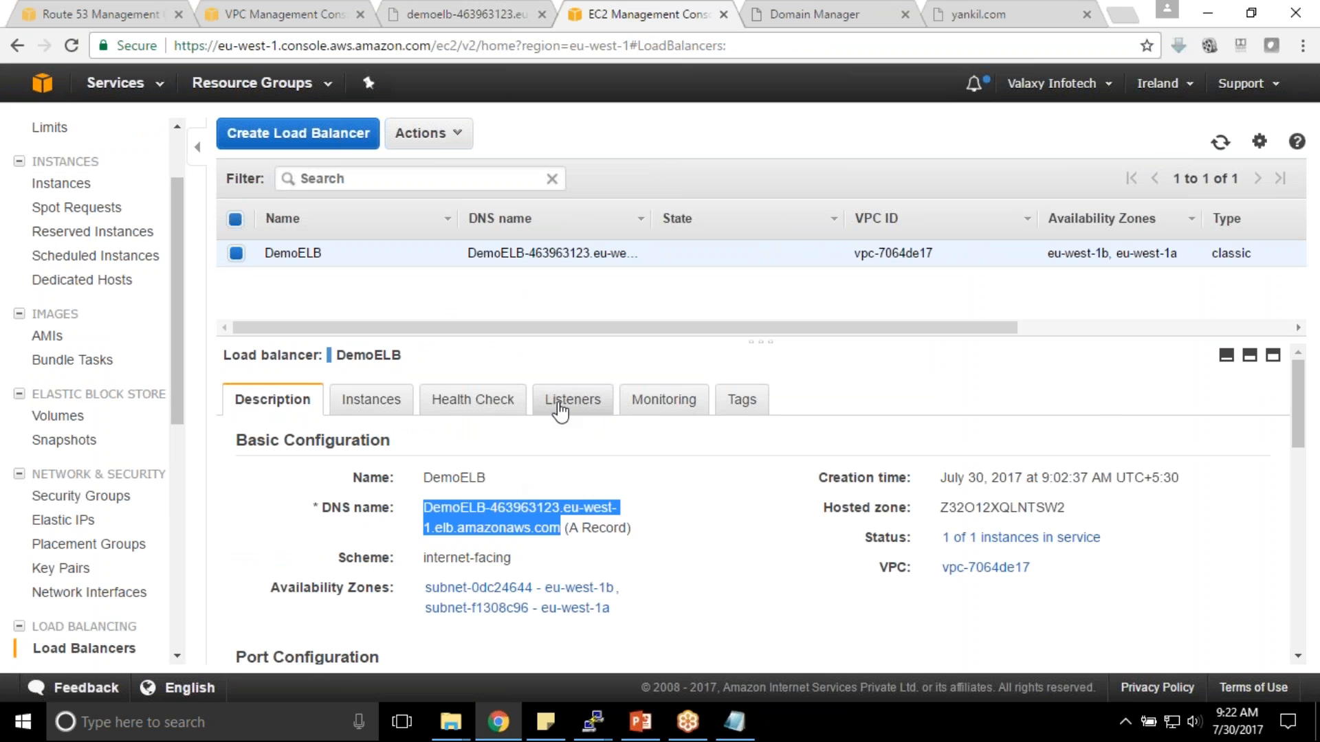
click(573, 399)
click(268, 607)
drag(779, 267, 426, 253)
click(856, 362)
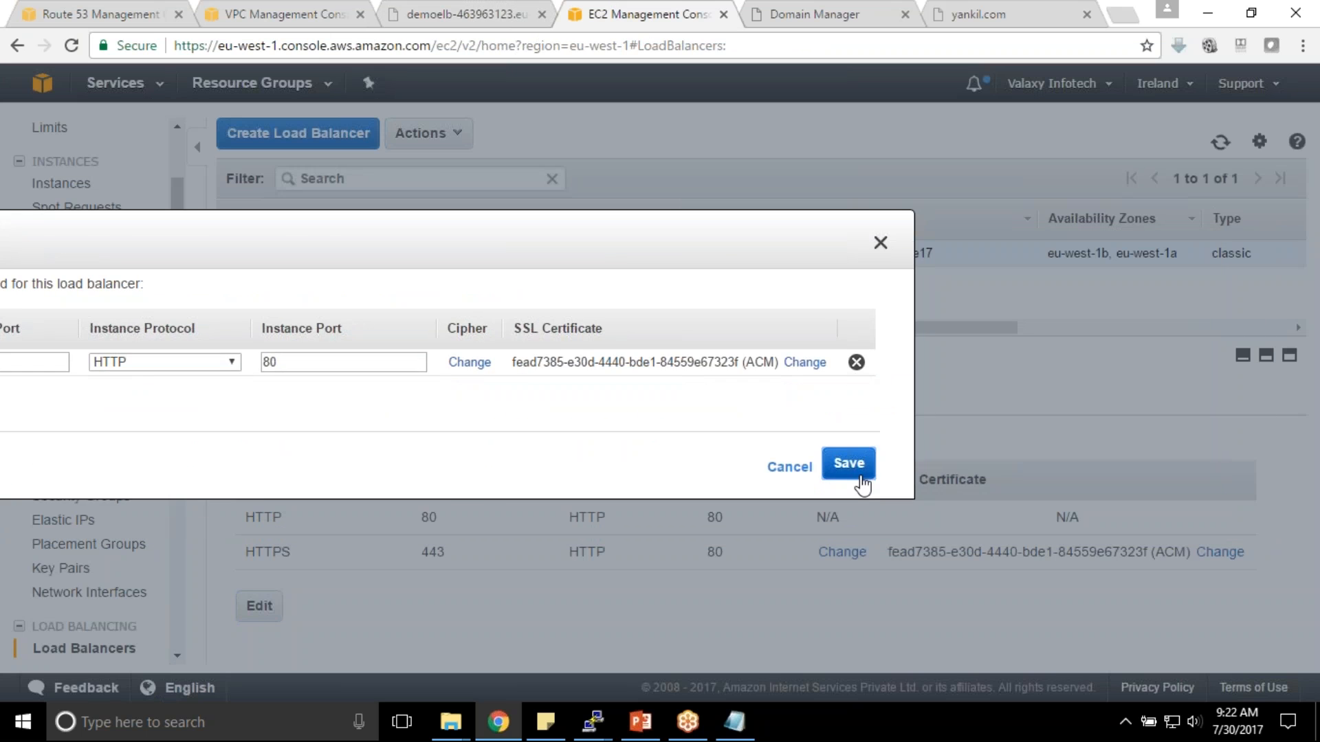
click(852, 488)
drag(264, 260, 846, 245)
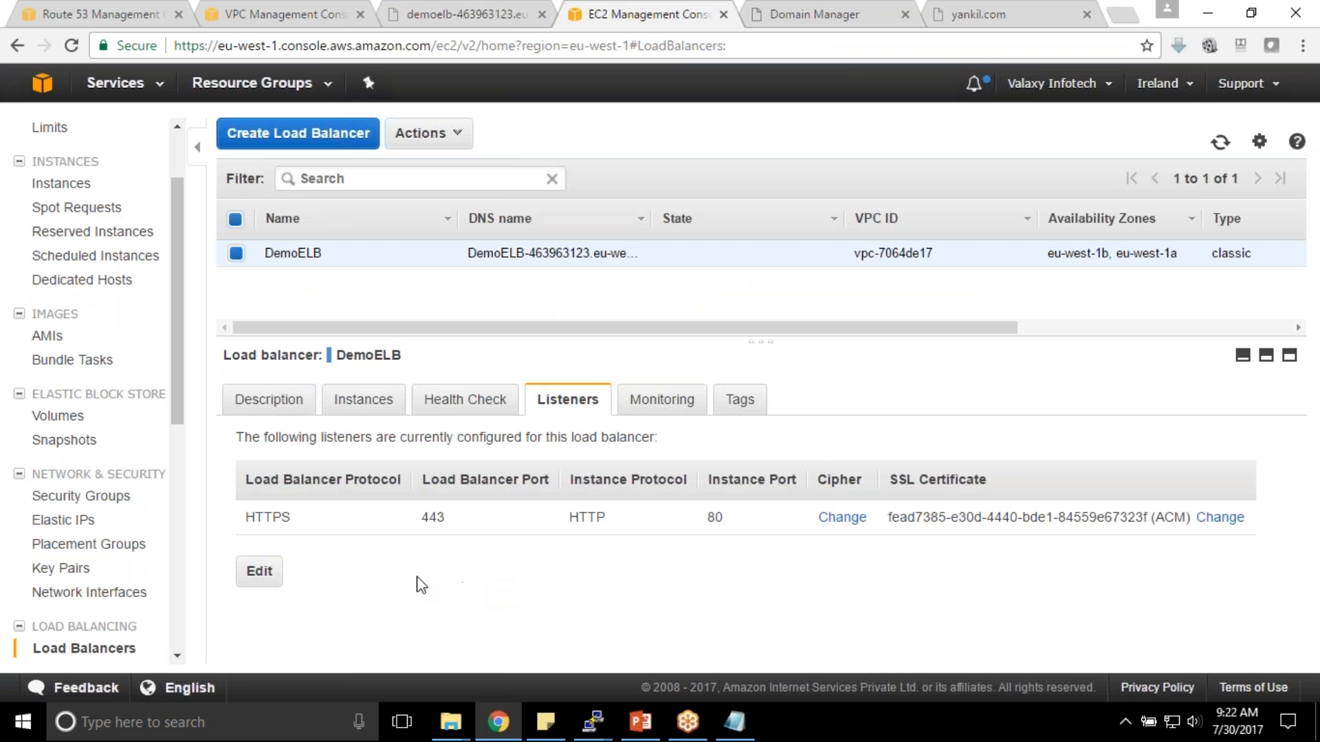
drag(420, 522, 447, 516)
click(963, 15)
click(71, 47)
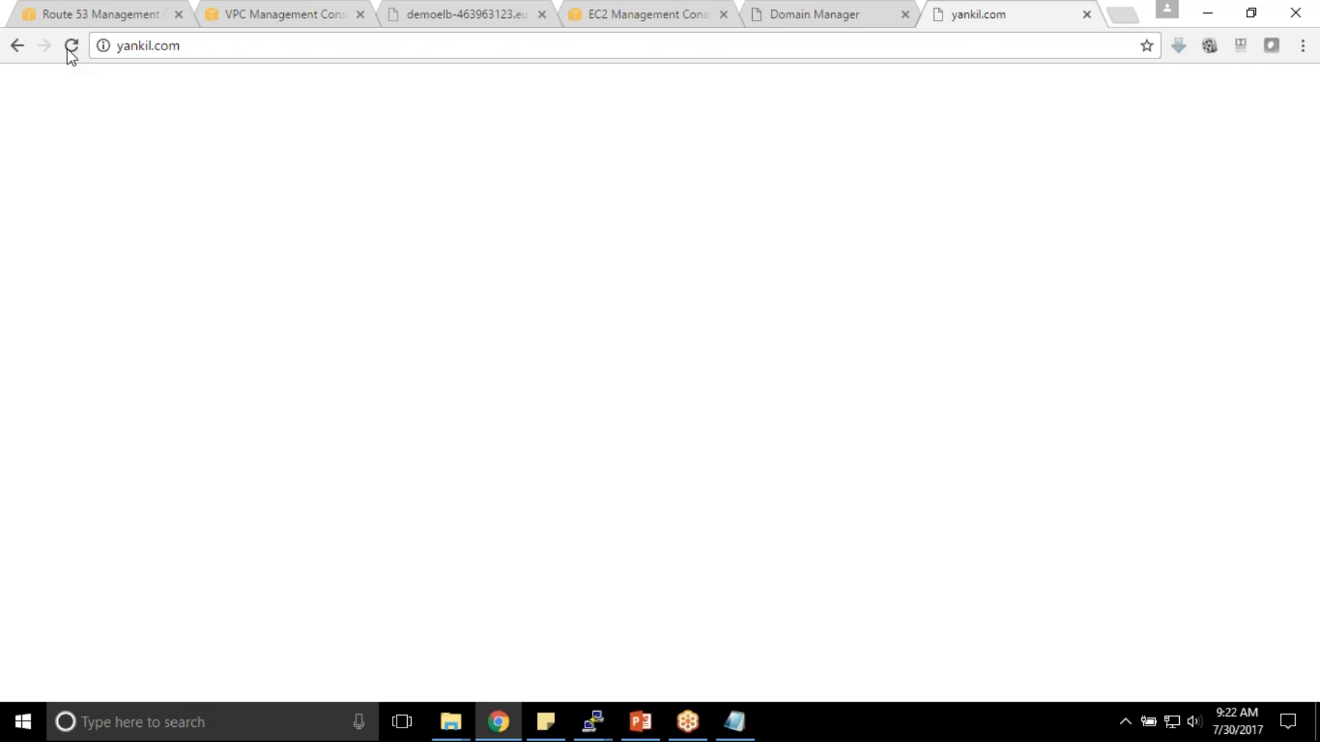
click(89, 13)
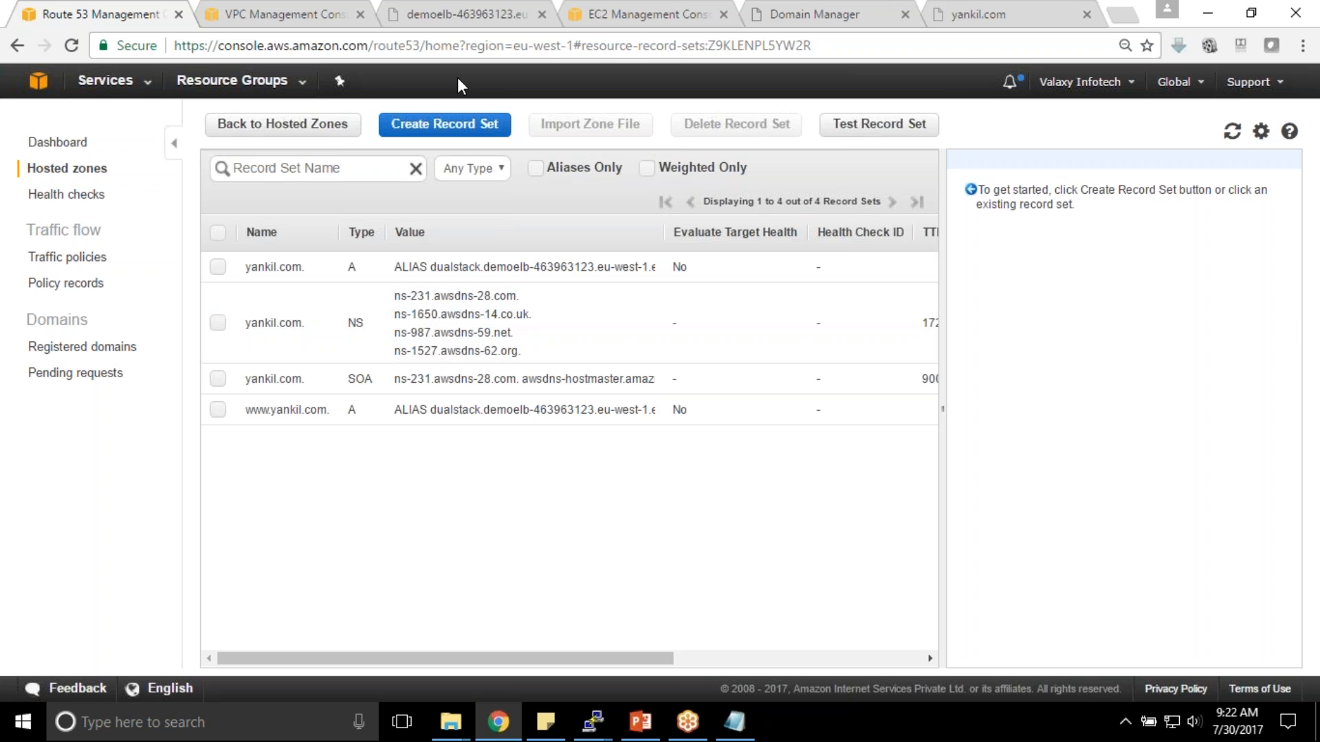
click(621, 8)
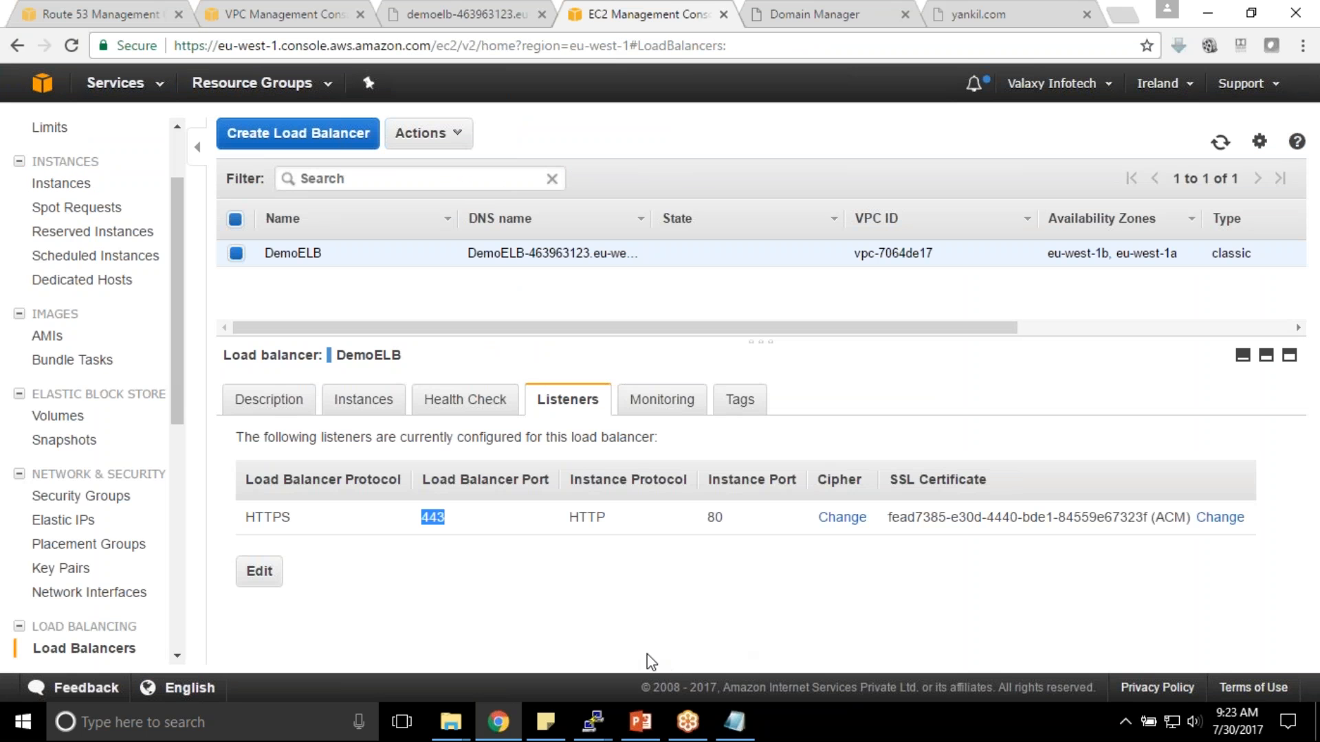
click(1304, 59)
click(1281, 46)
click(1174, 7)
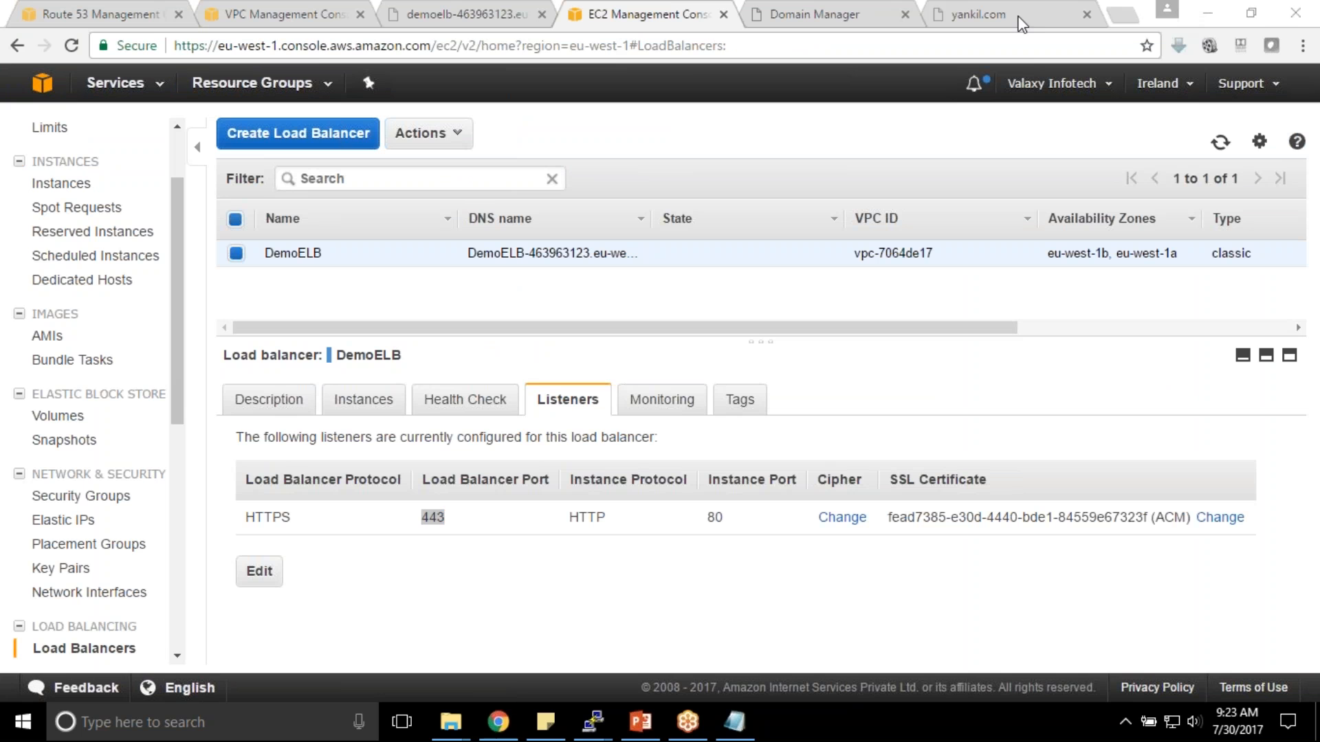
click(1020, 20)
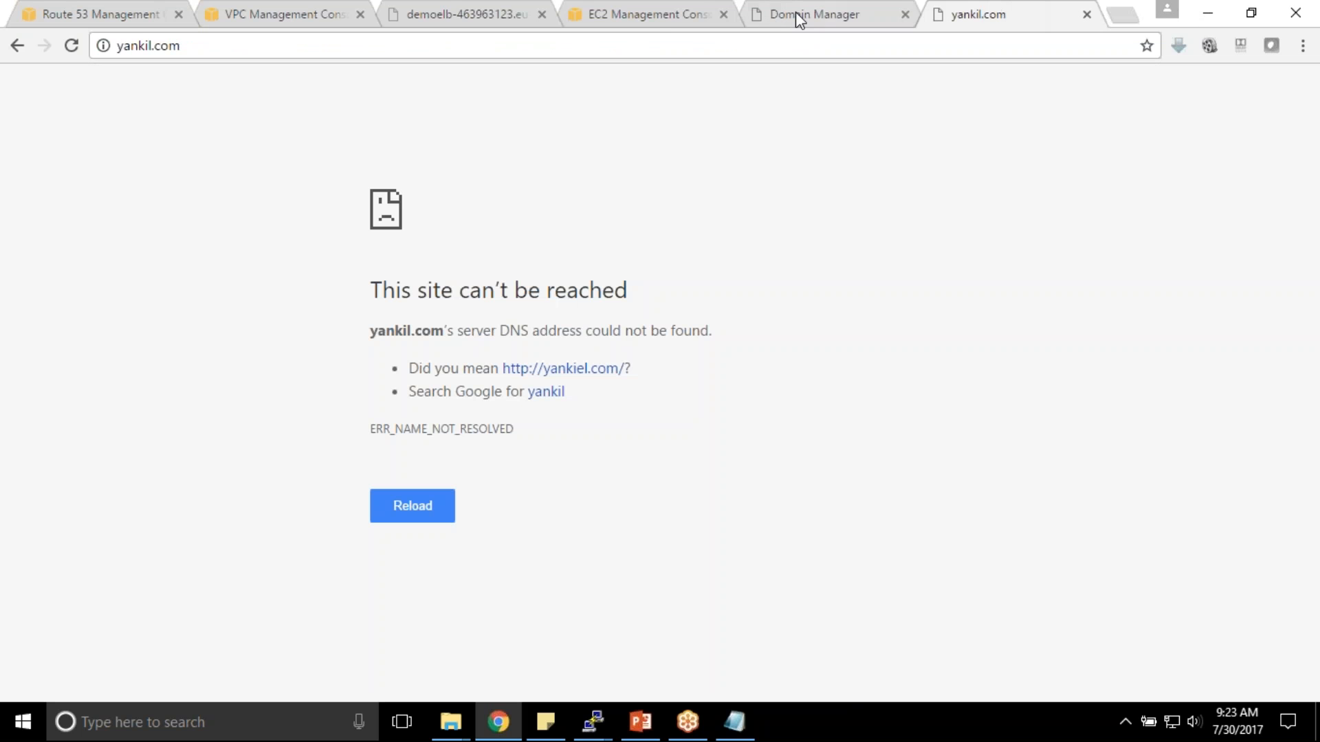
click(875, 31)
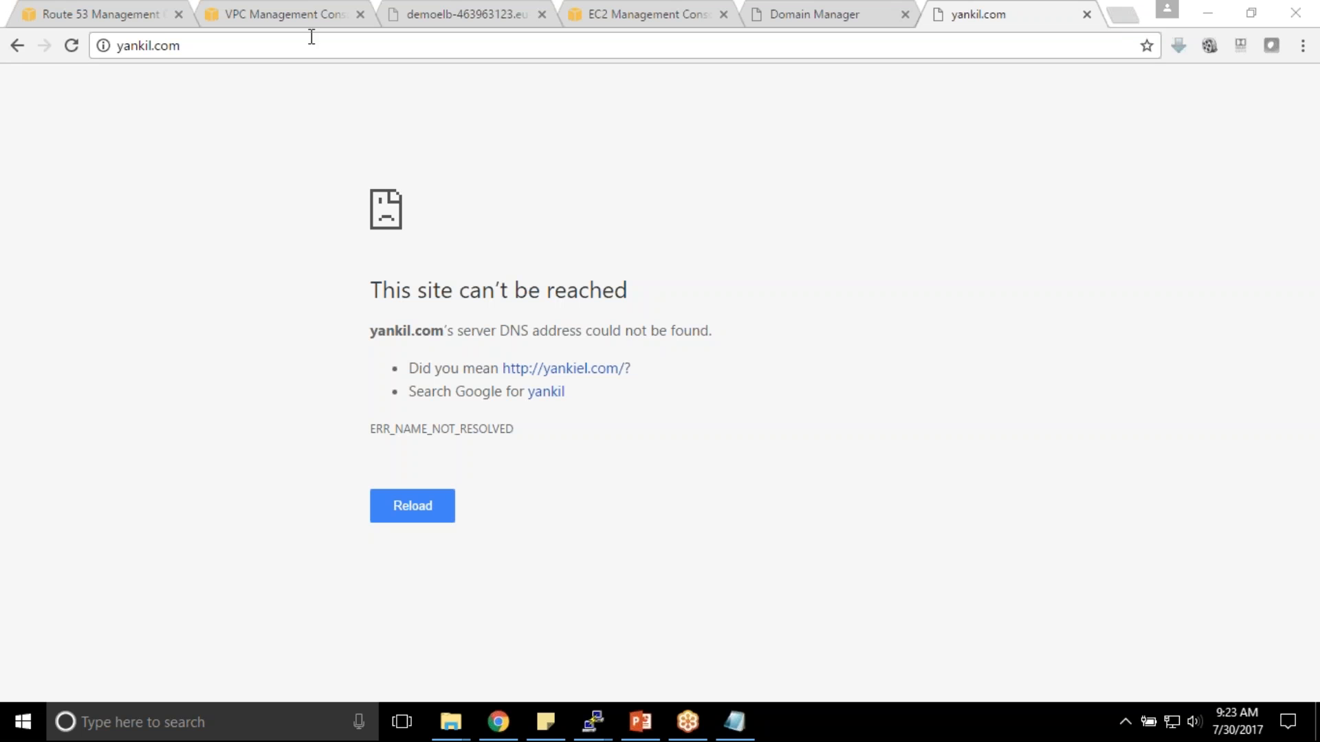
click(76, 52)
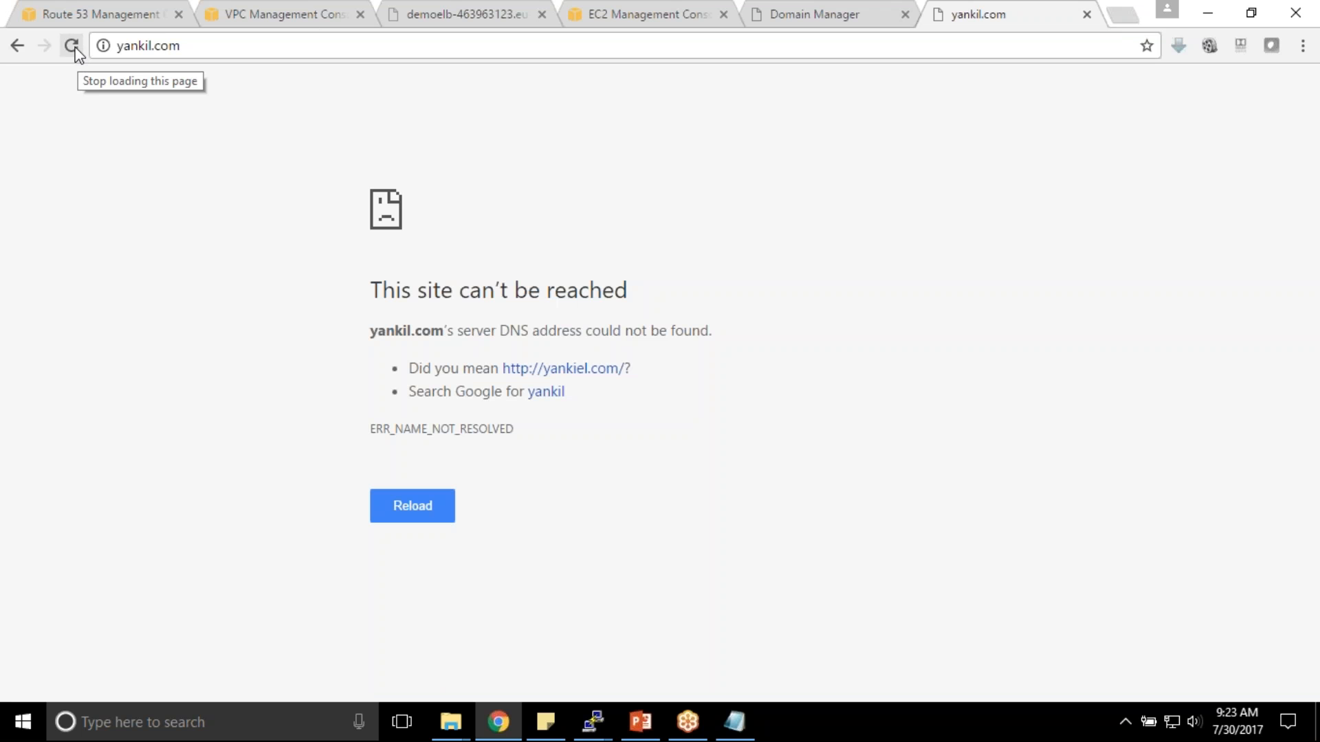
click(77, 53)
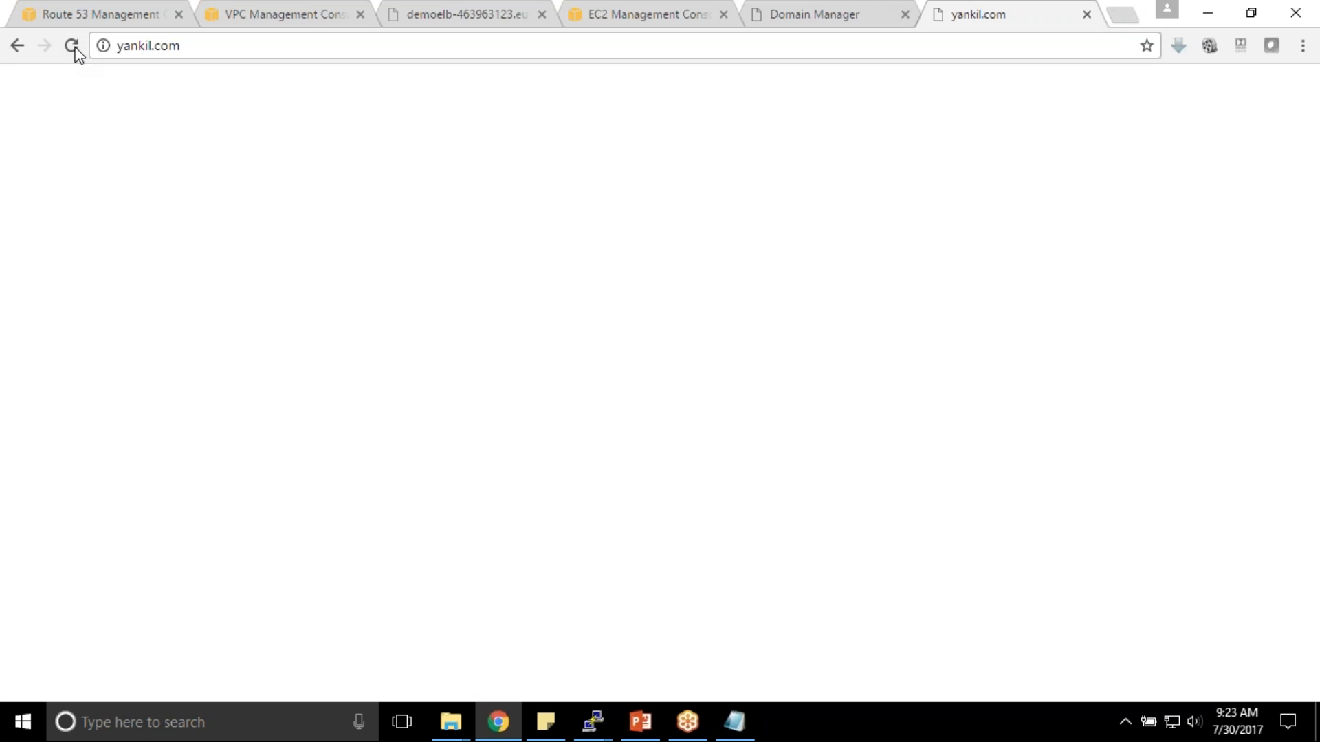